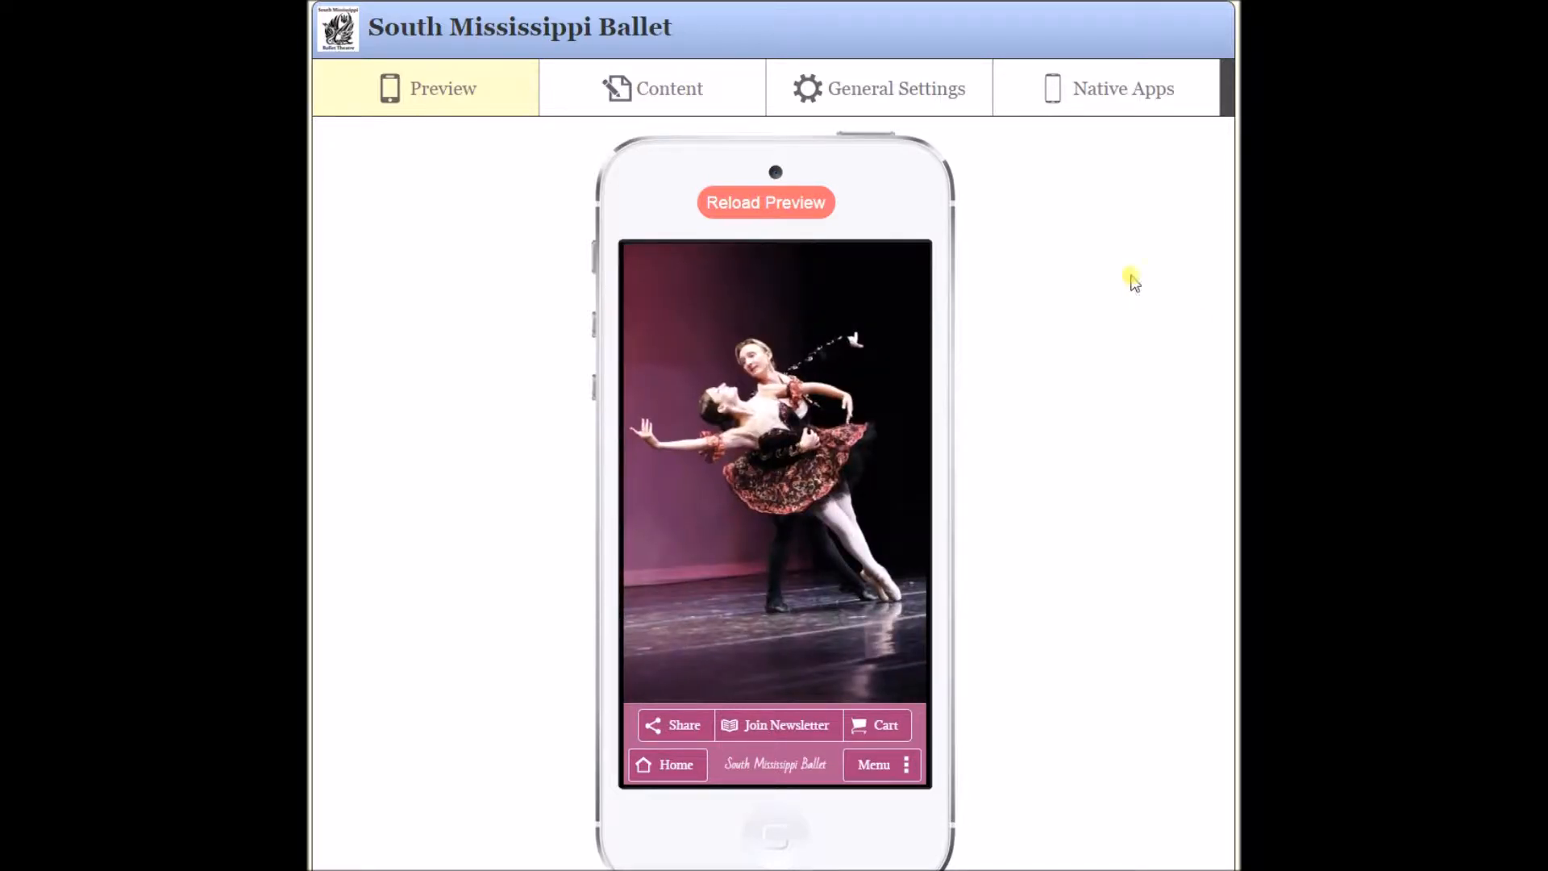
Review the app's HTML/Text Pages content, and return to the phone preview of the app.
{"action": "left_click", "coordinate": [677, 101]}
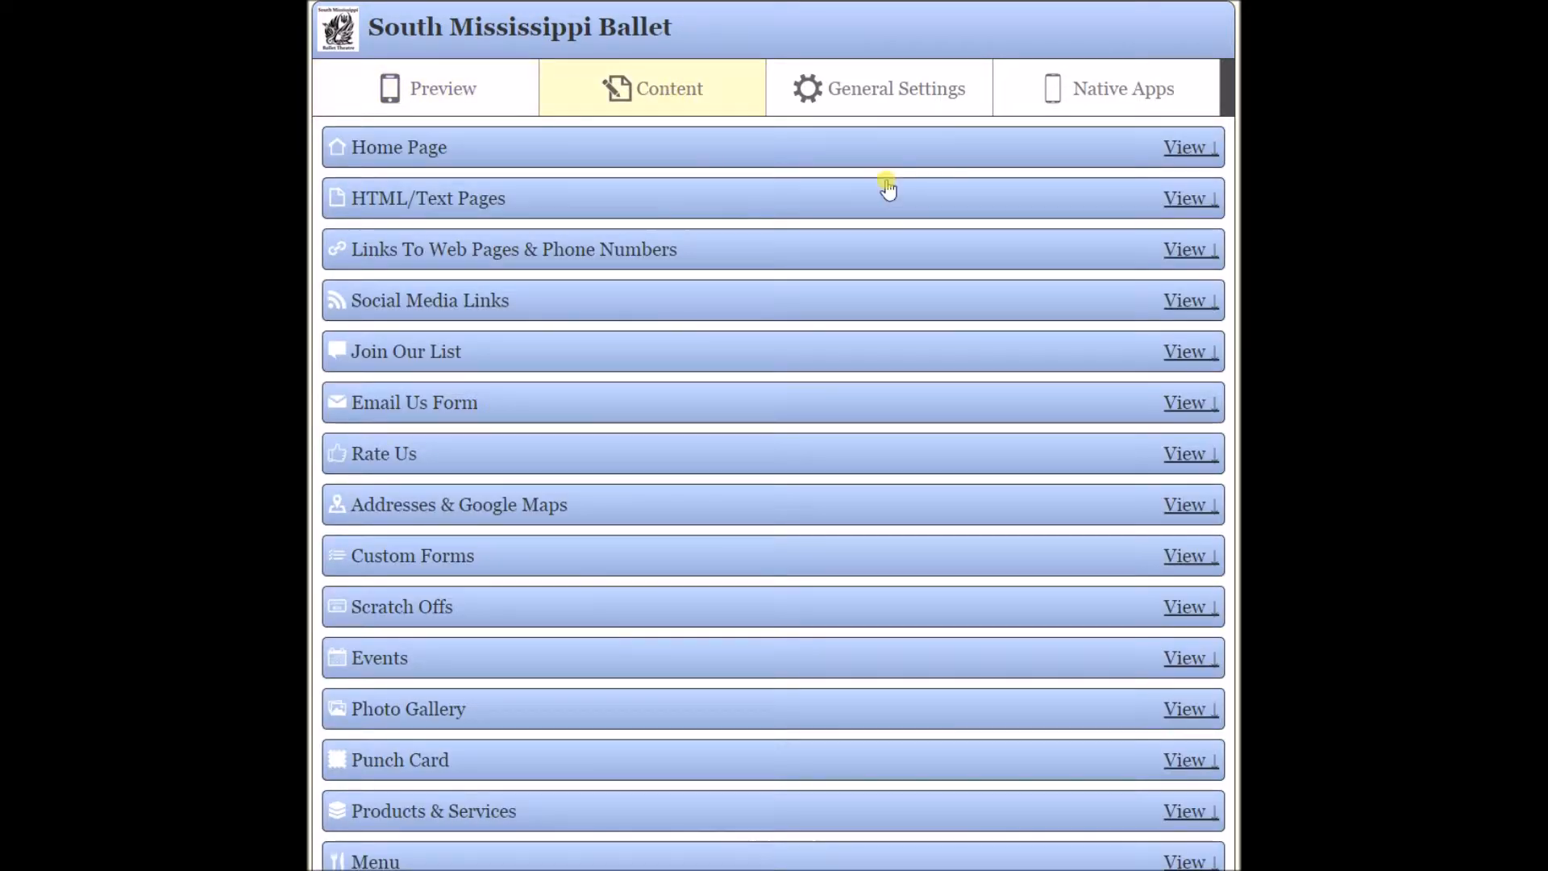
{"action": "left_click", "coordinate": [1185, 200]}
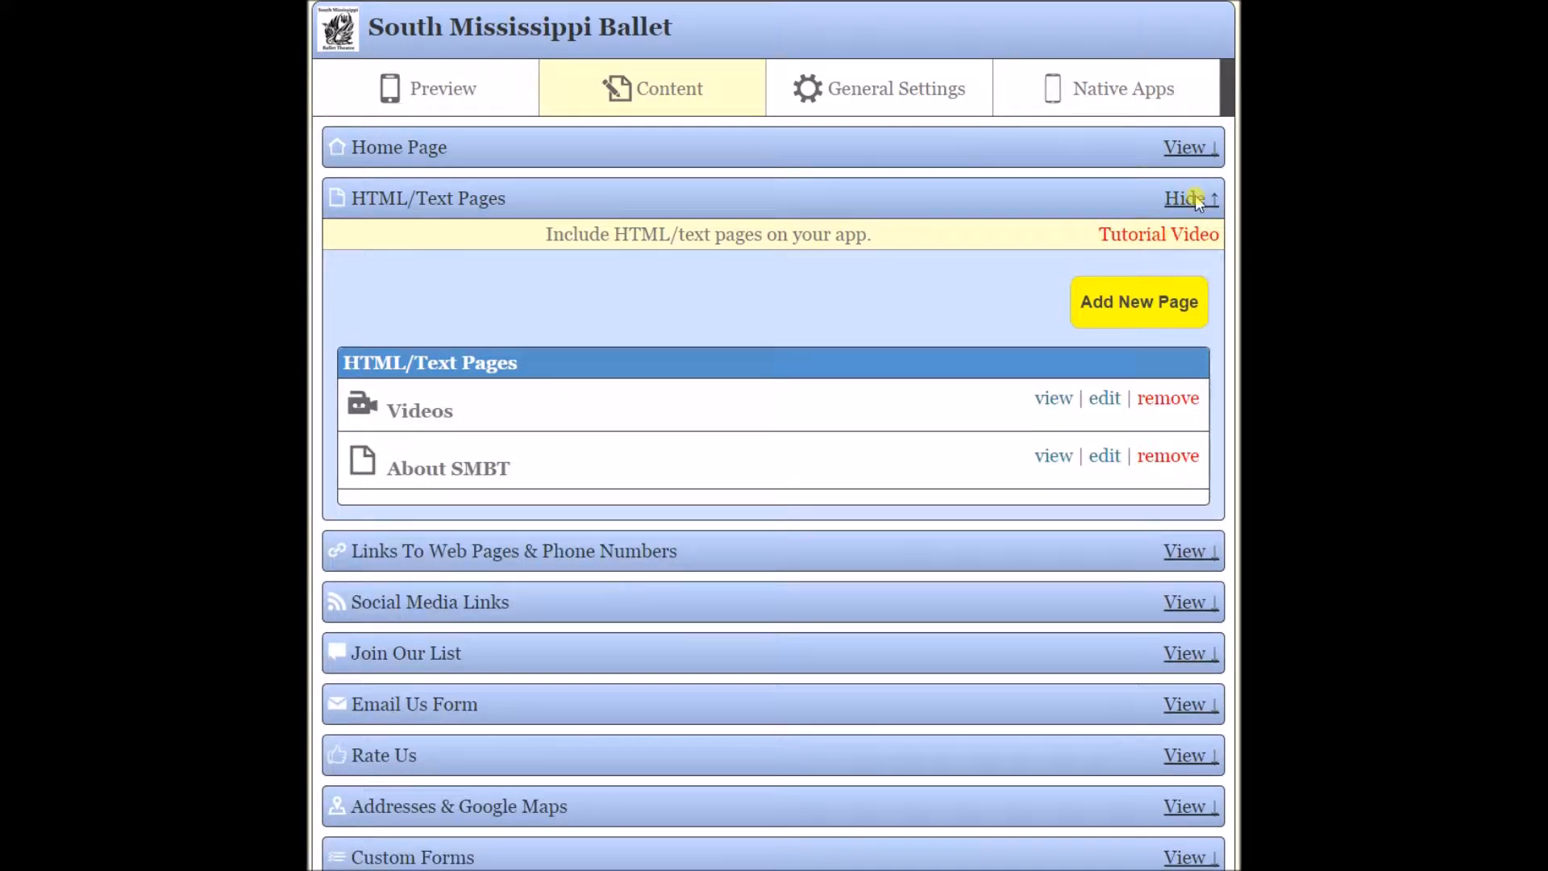
{"action": "left_click", "coordinate": [420, 92]}
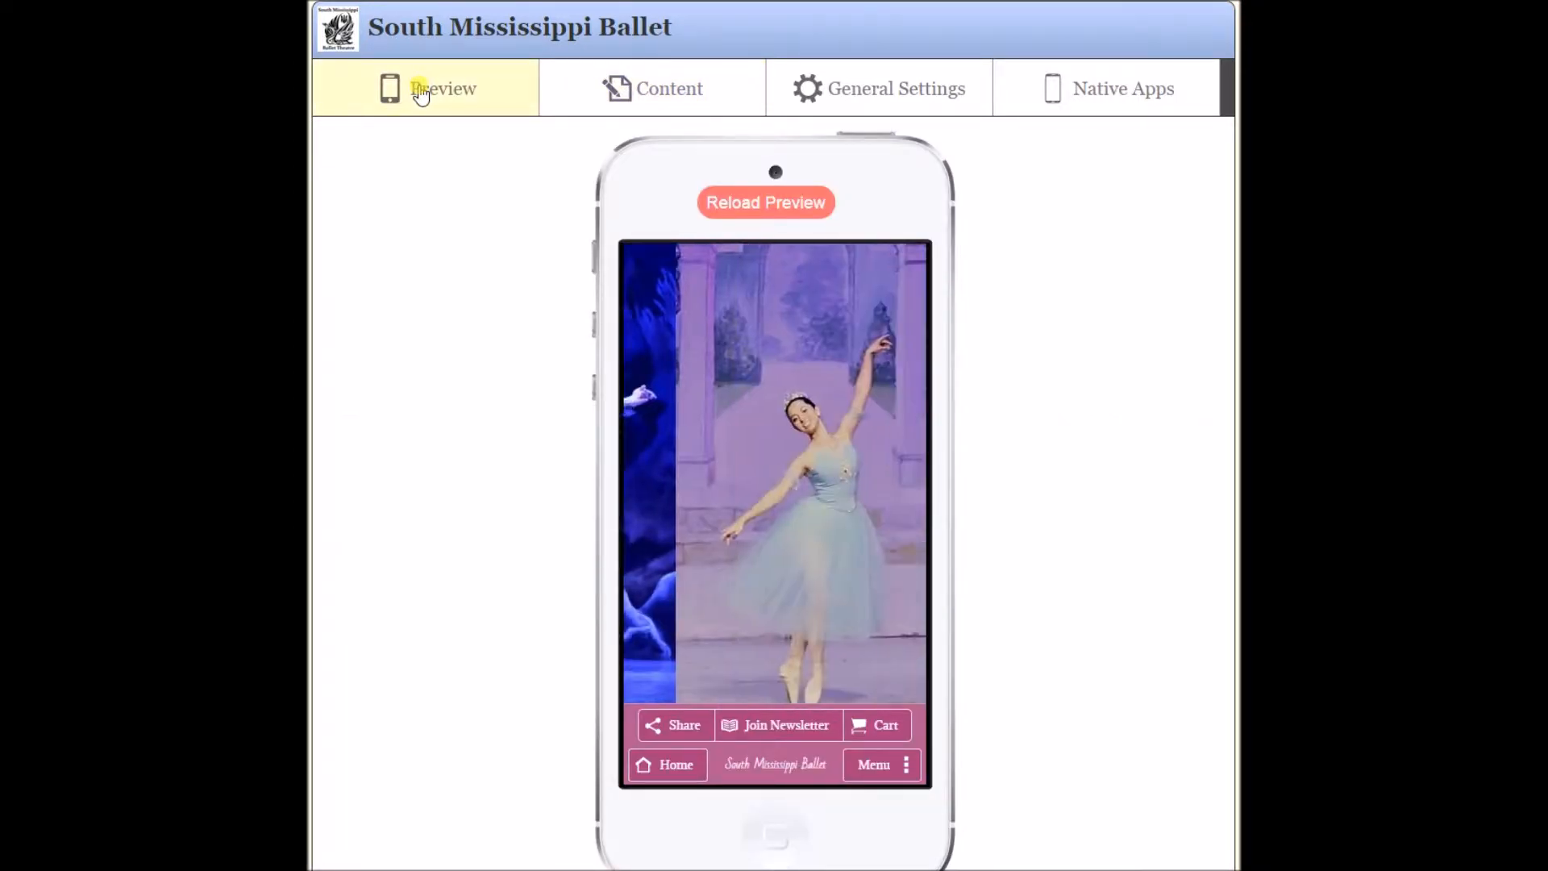
Review the Links To Web Pages & Phone Numbers section and the Join Our List section of the app content, collapsing each one.
{"action": "left_click", "coordinate": [681, 90]}
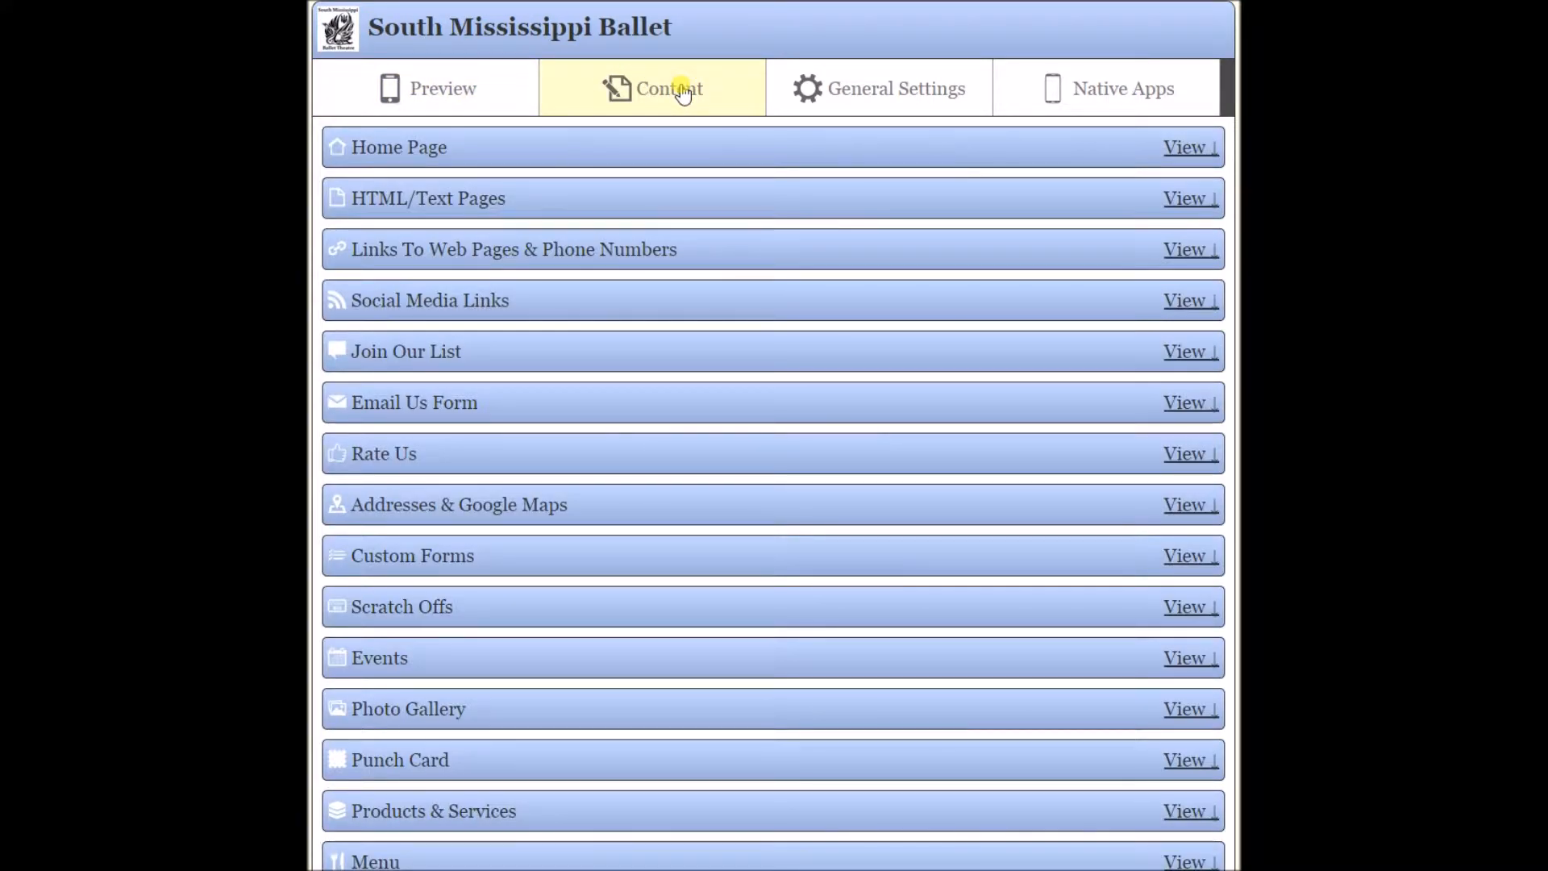
{"action": "left_click", "coordinate": [666, 258]}
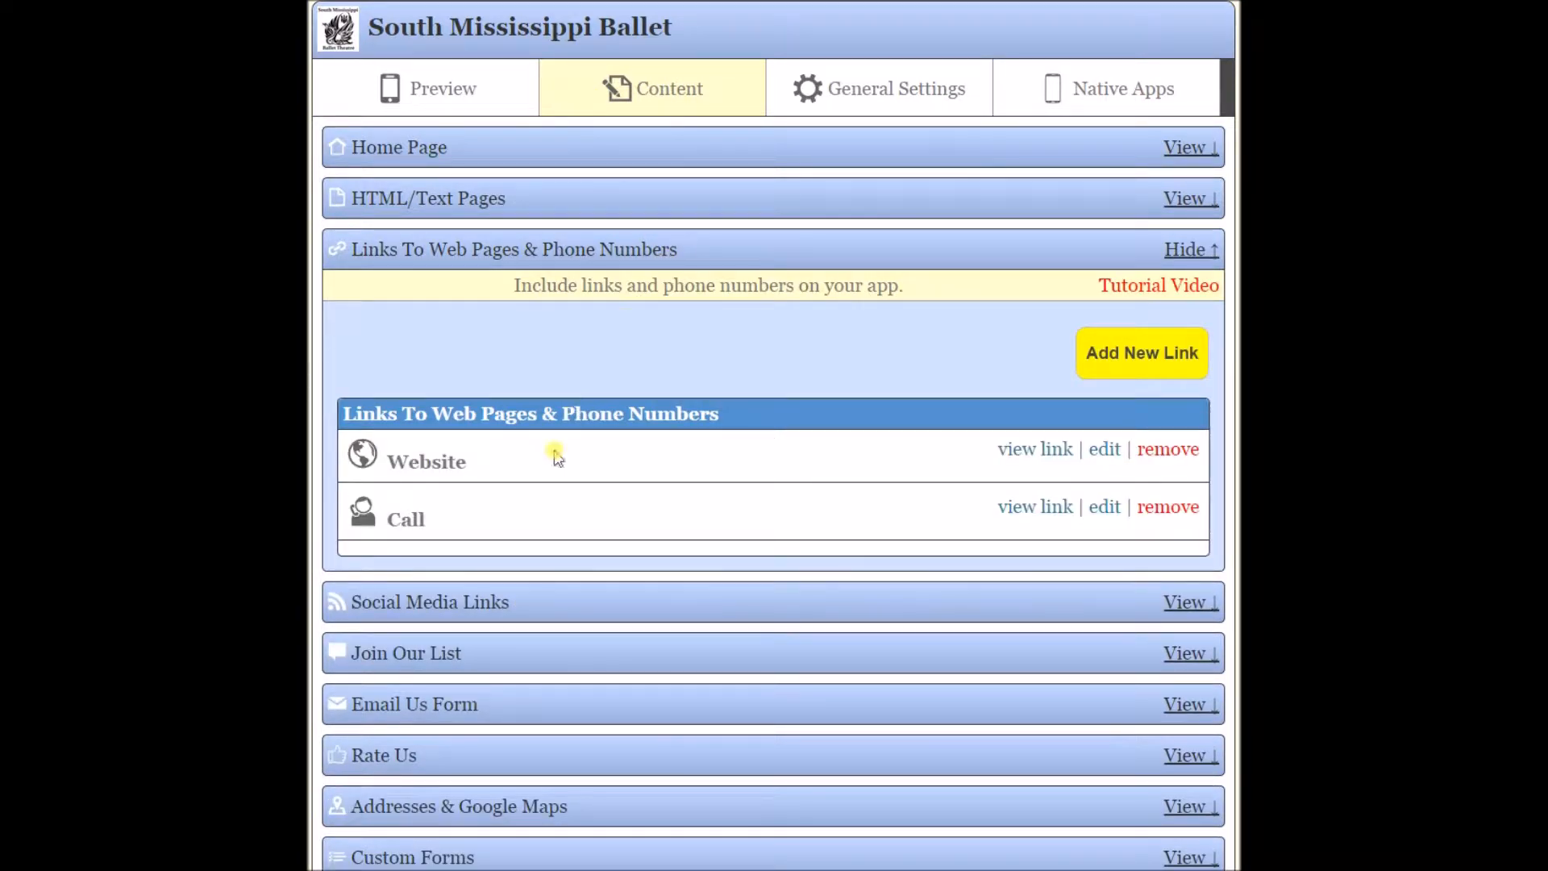
{"action": "left_click", "coordinate": [1189, 250]}
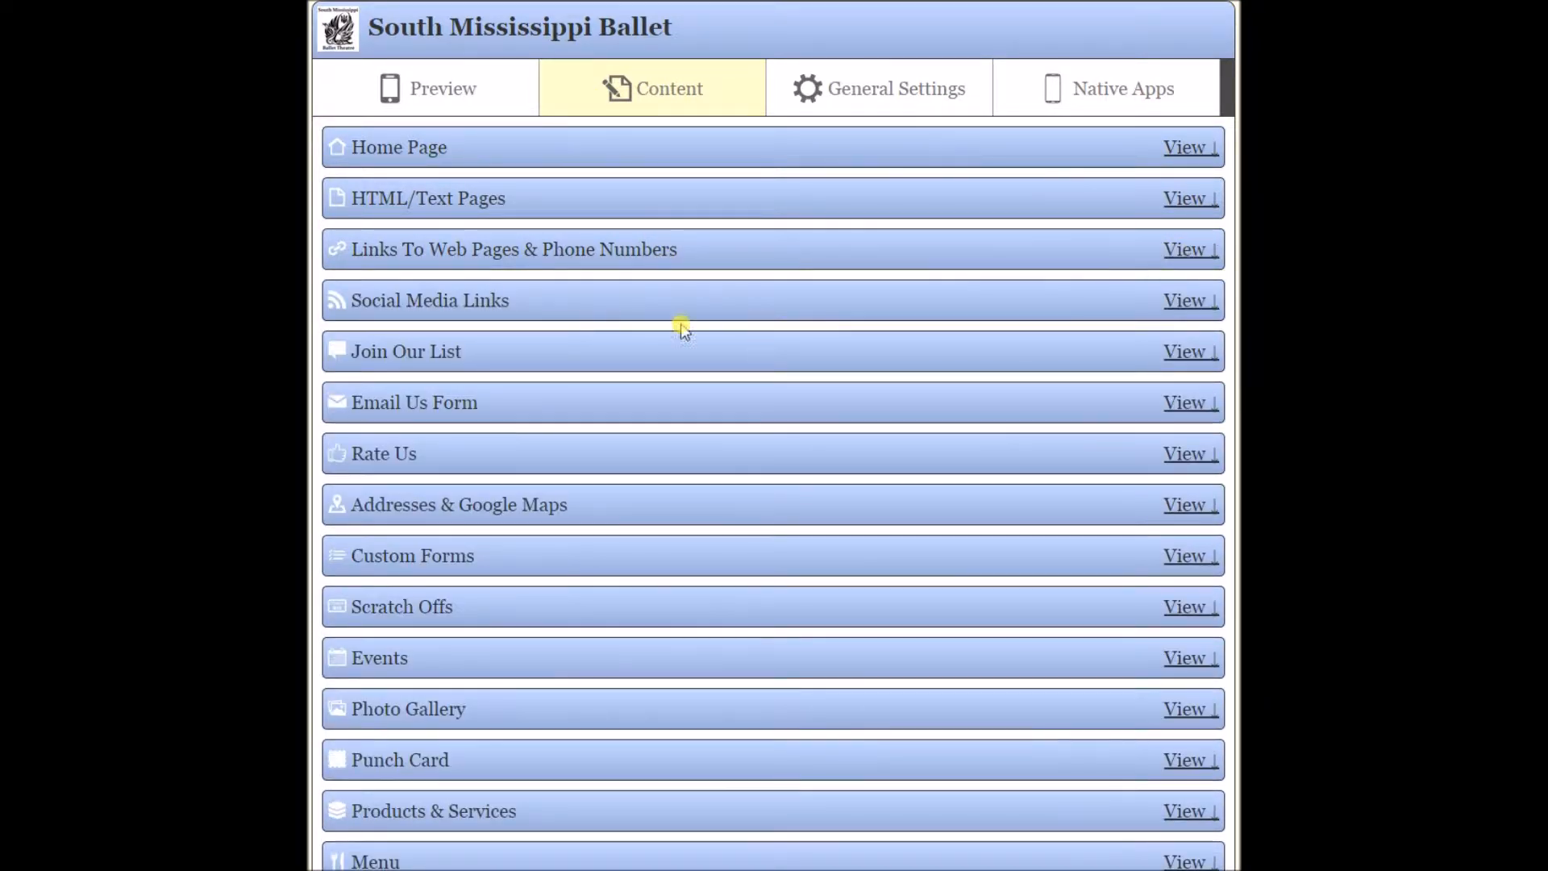
{"action": "left_click", "coordinate": [464, 353]}
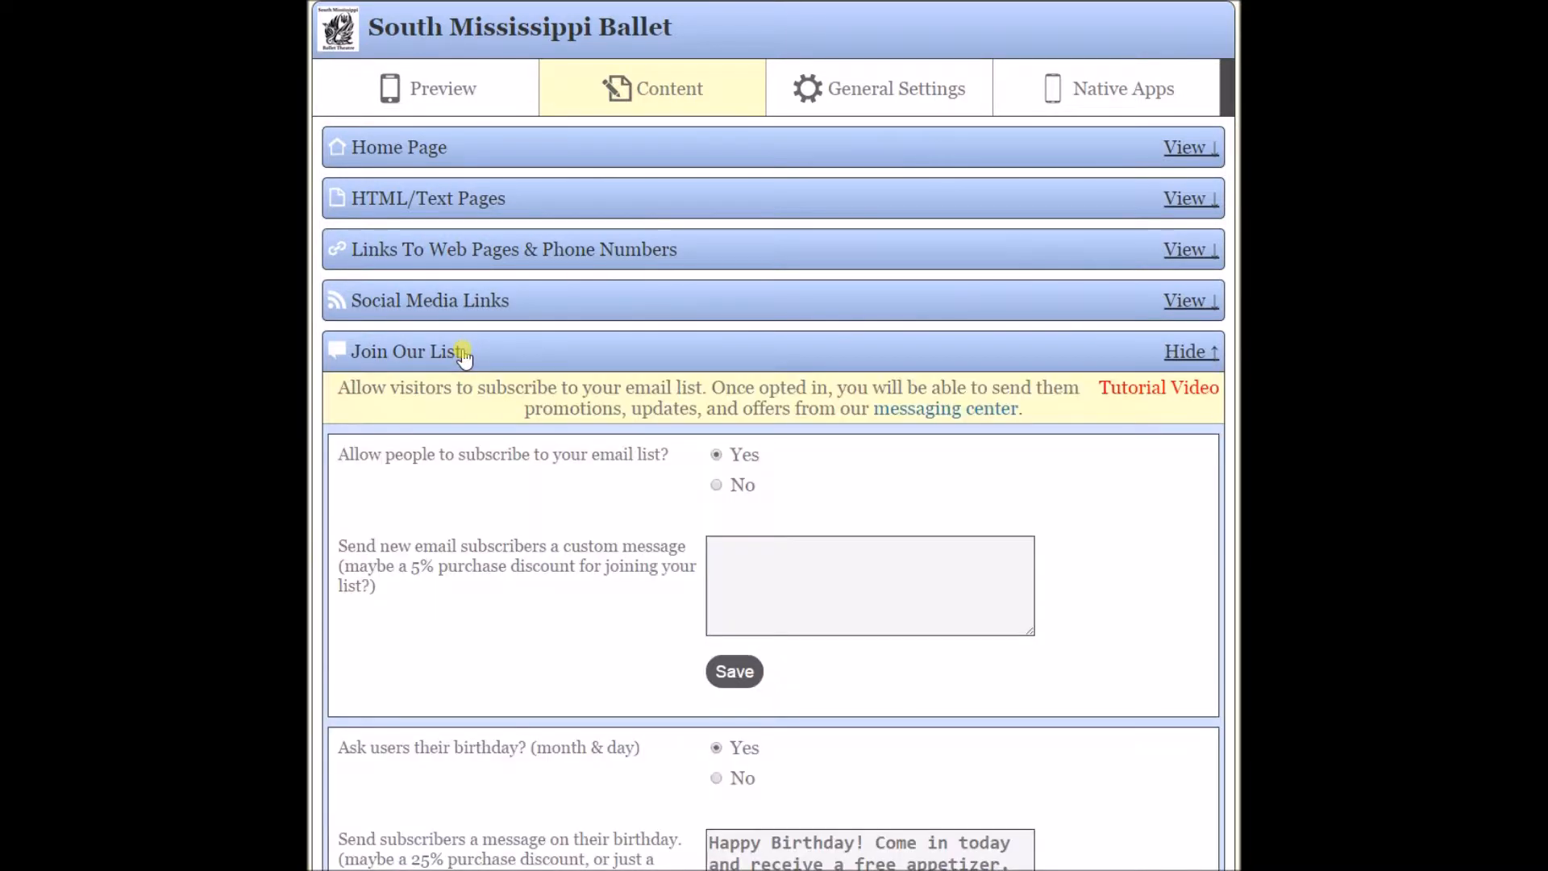
{"action": "left_click", "coordinate": [1182, 353]}
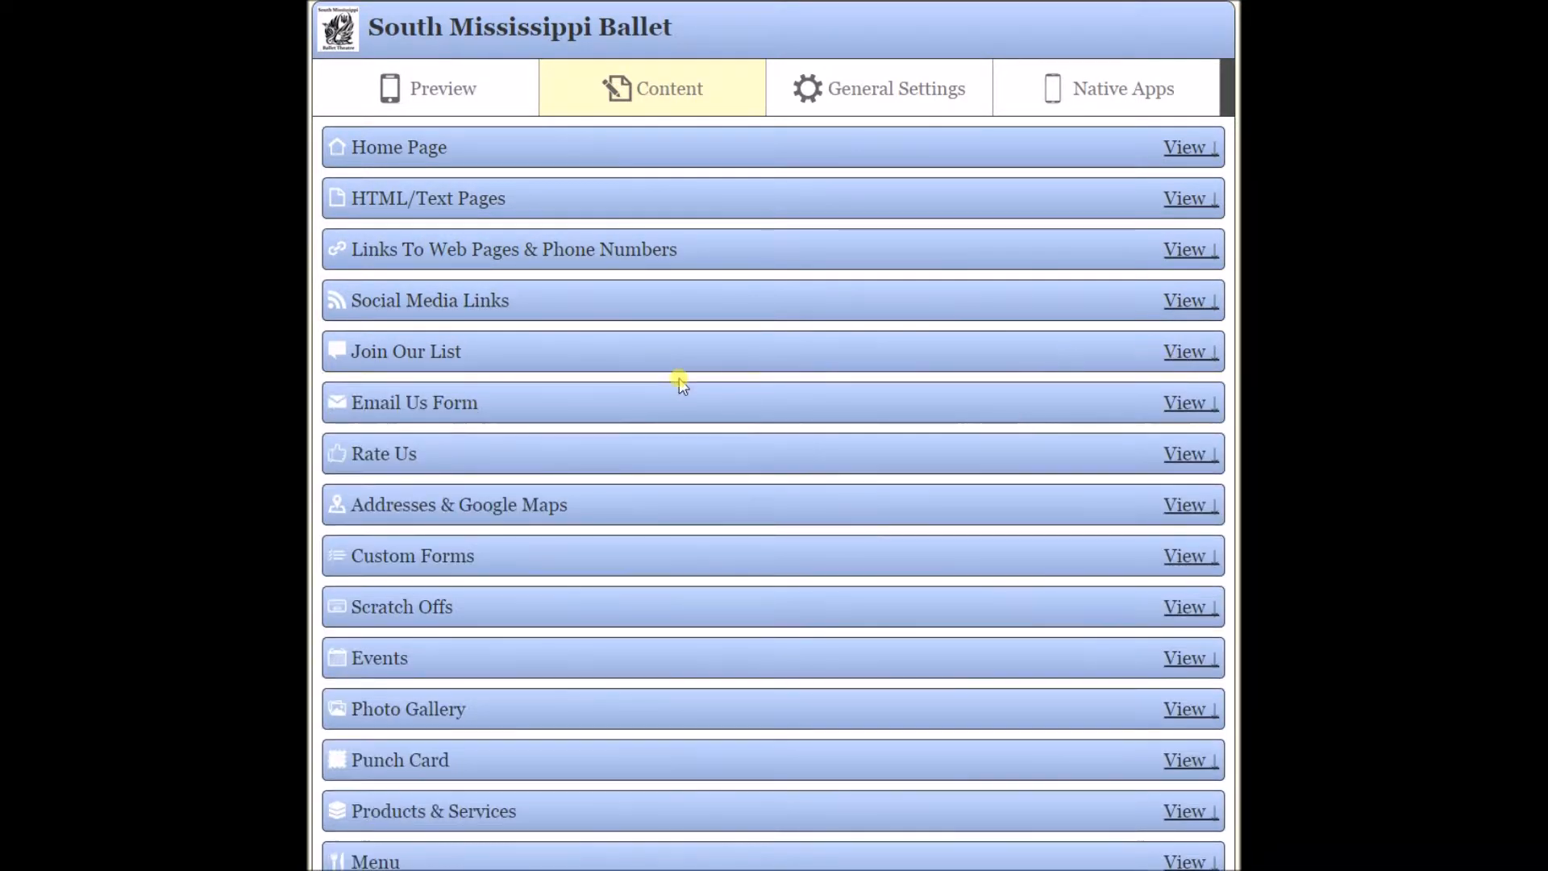
Look over the Email Us Form and the Addresses & Google Maps content sections, collapsing each one.
{"action": "left_click", "coordinate": [460, 403]}
{"action": "left_click", "coordinate": [1184, 403]}
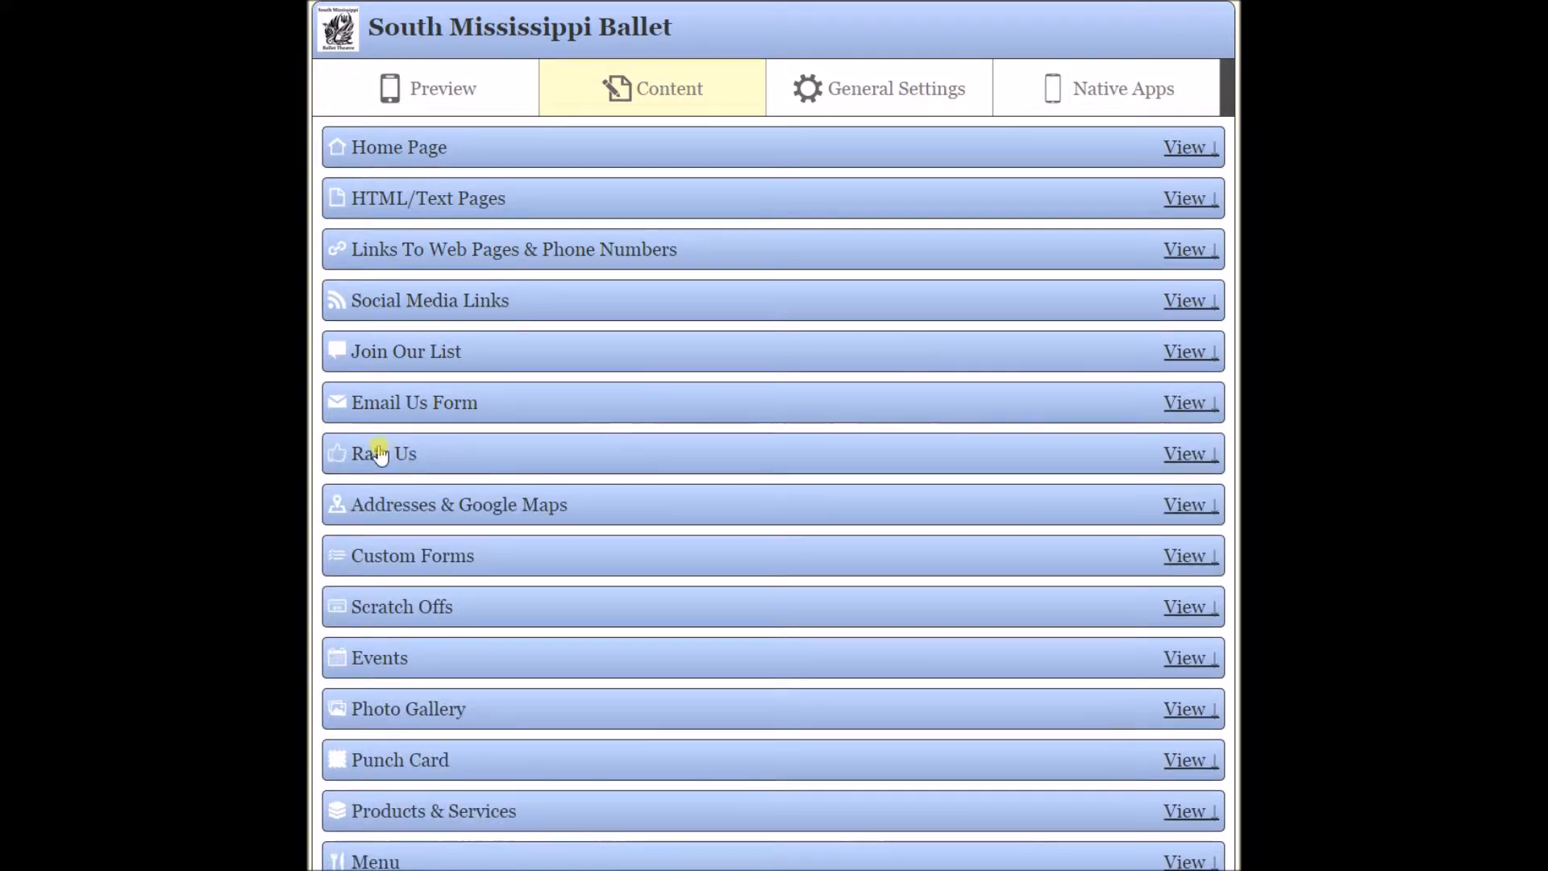
{"action": "left_click", "coordinate": [482, 507]}
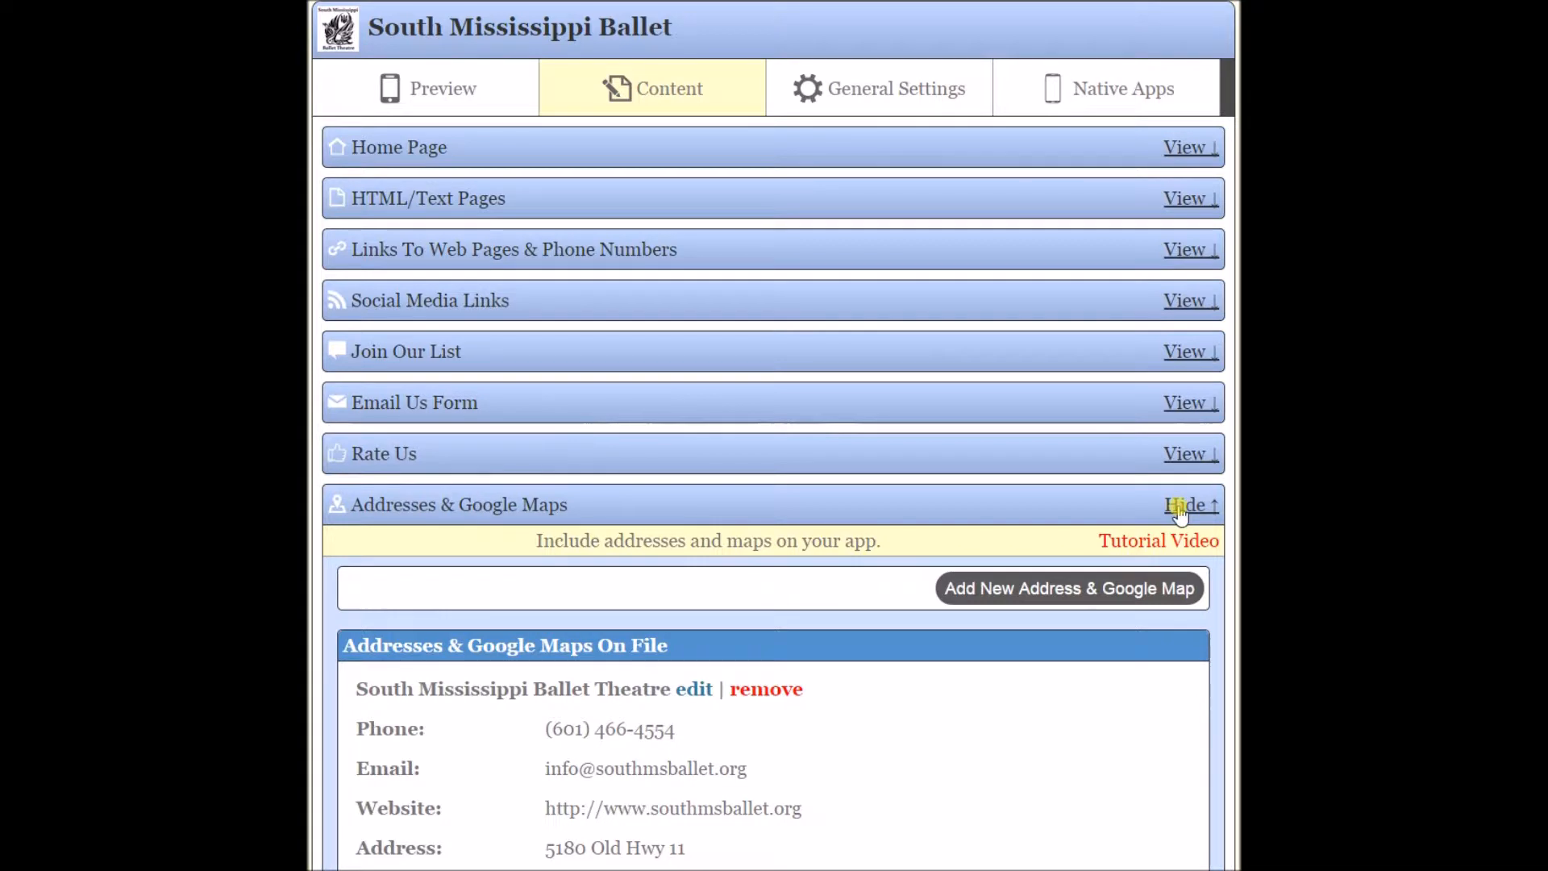
{"action": "left_click", "coordinate": [1179, 507]}
Examine the list of events and the Photo Gallery section in the app content, collapsing each one.
{"action": "scroll", "coordinate": [520, 562], "scroll_direction": "down", "scroll_amount": 3}
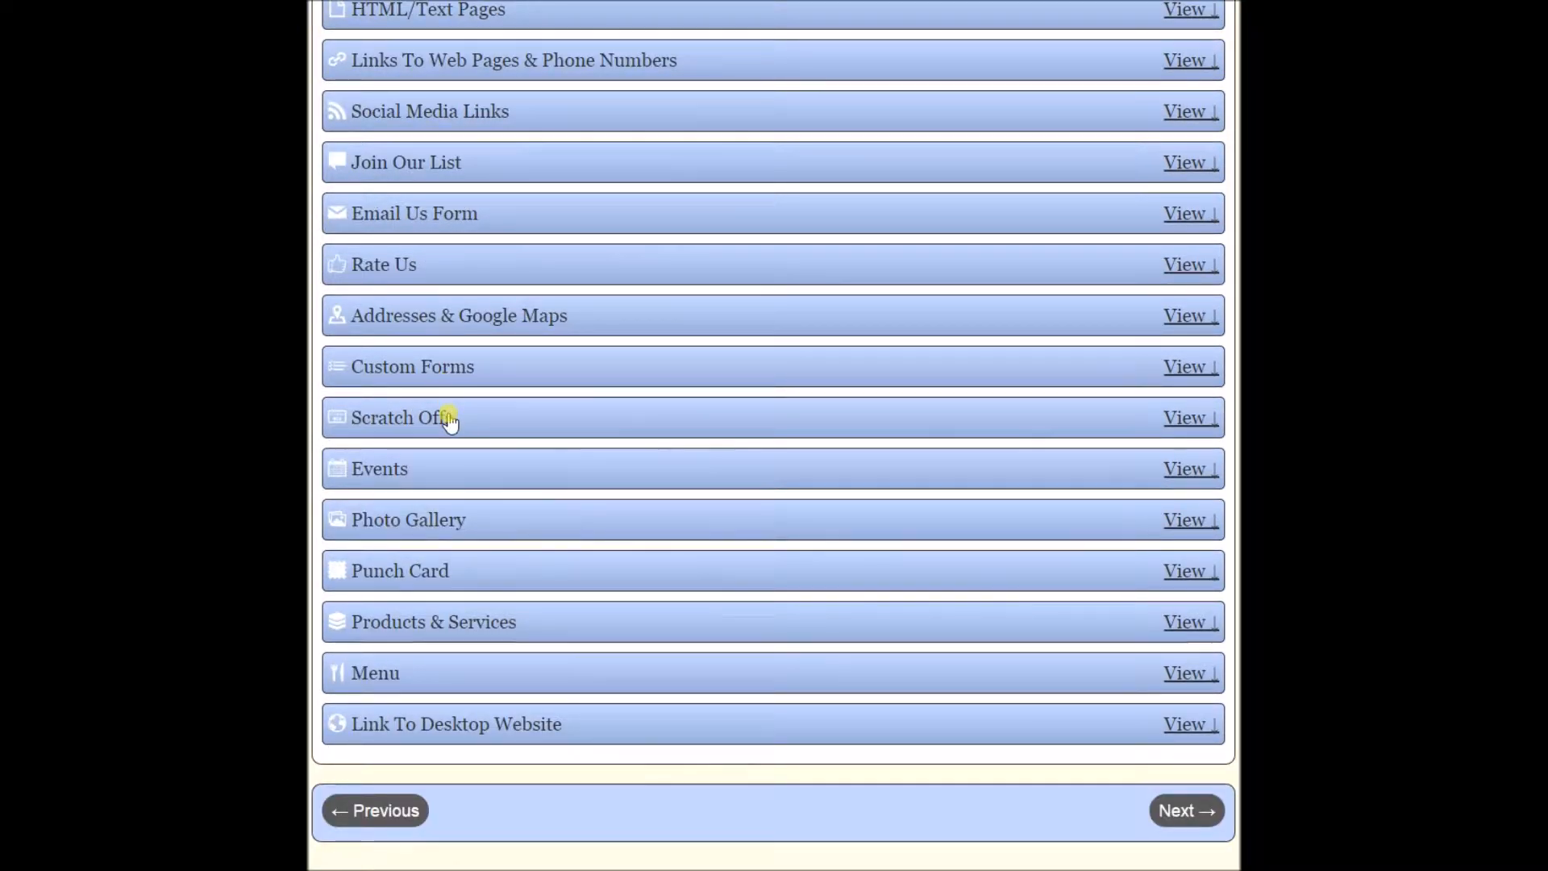
{"action": "left_click", "coordinate": [445, 468]}
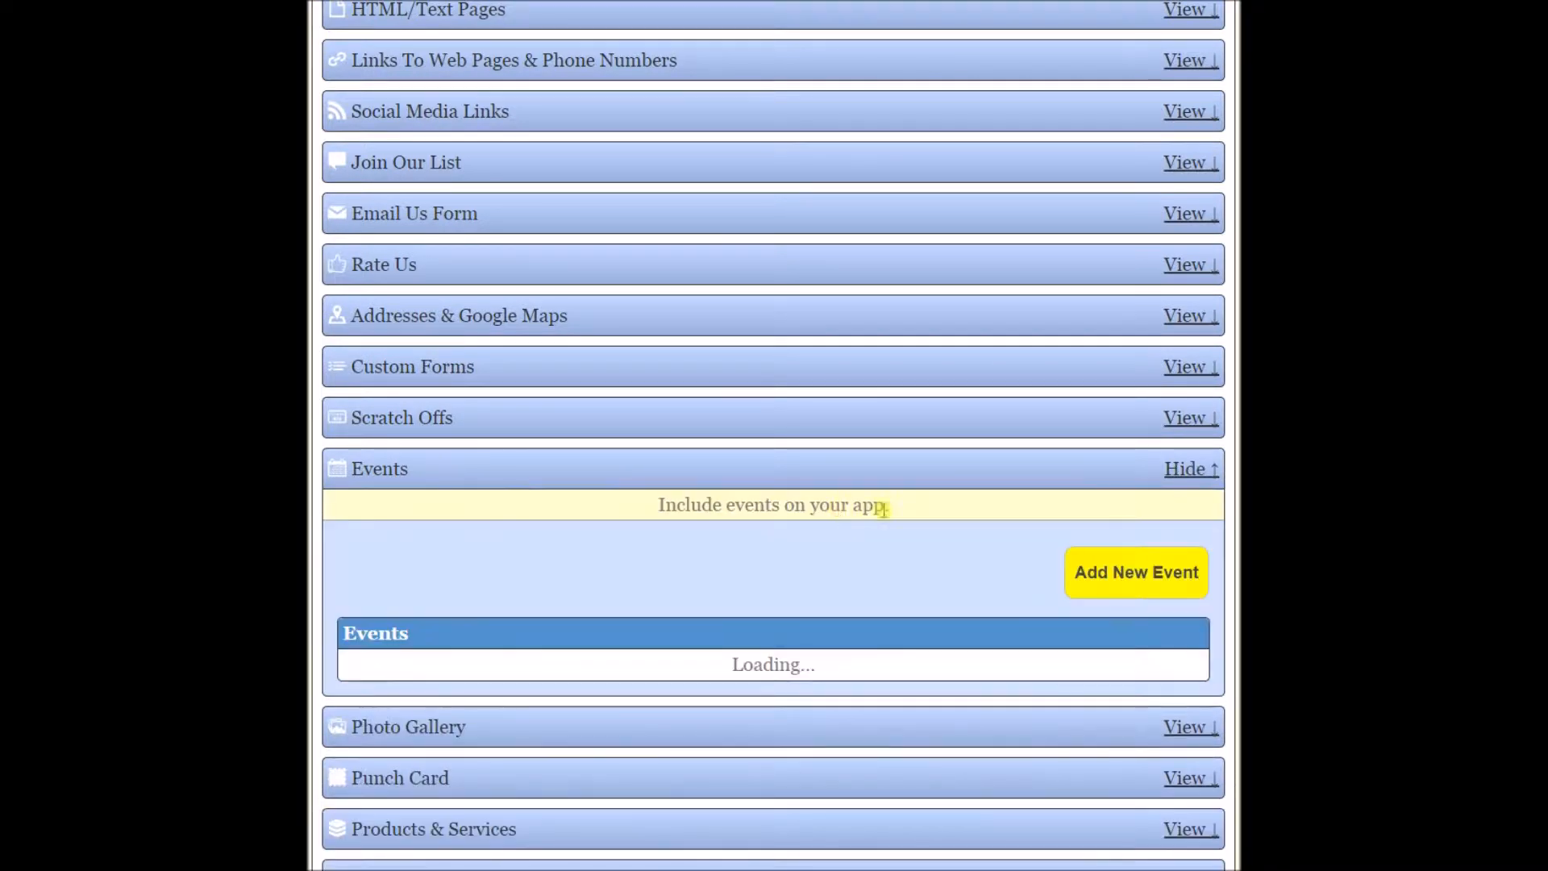
{"action": "scroll", "coordinate": [840, 508], "scroll_direction": "down", "scroll_amount": 3}
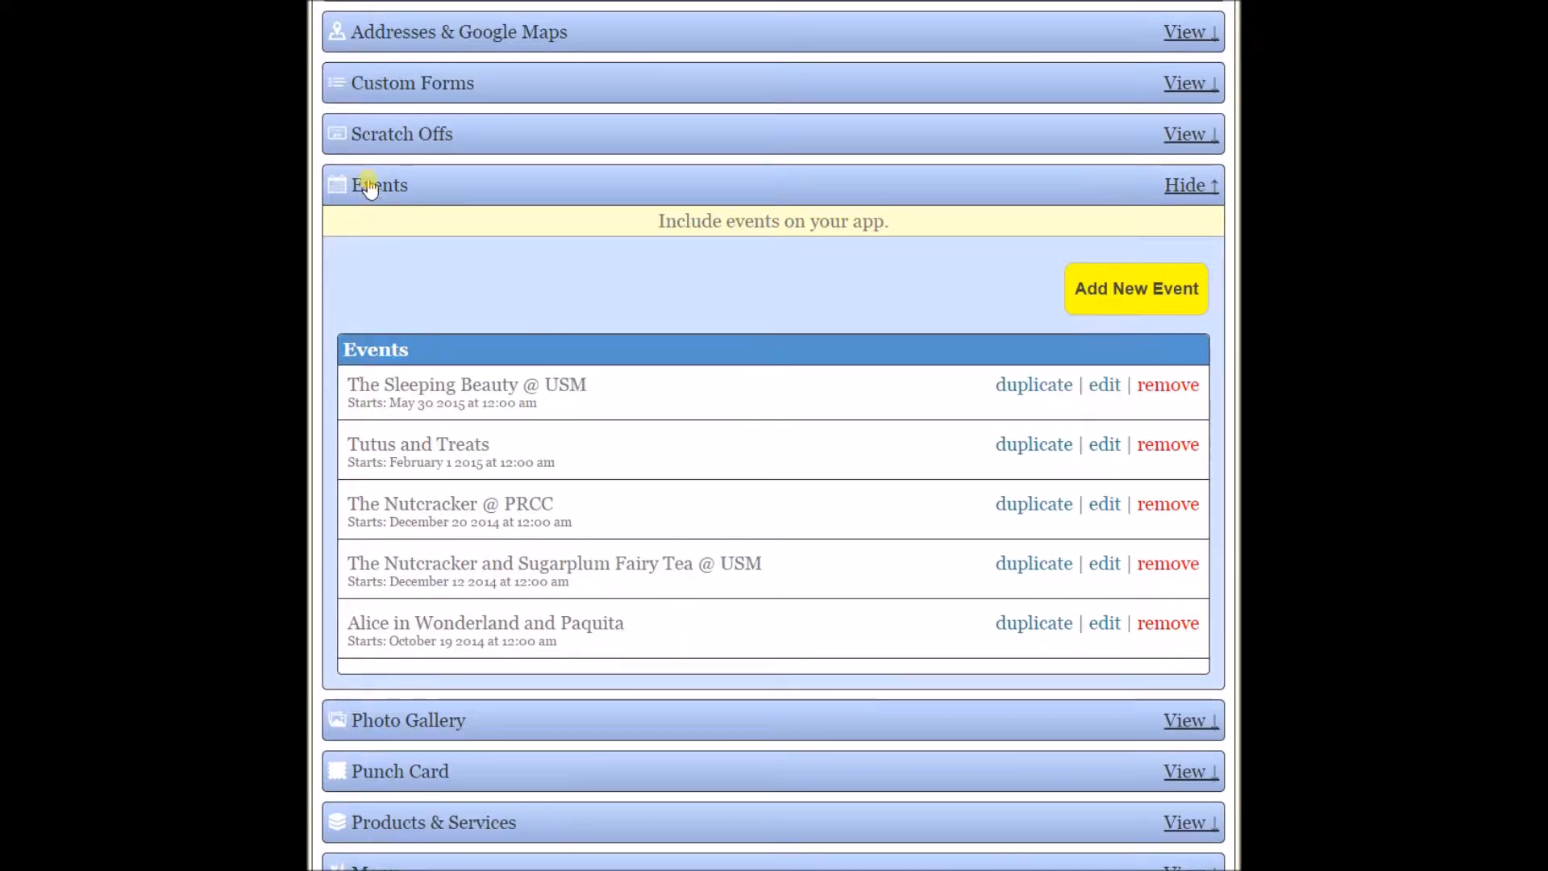
{"action": "left_click", "coordinate": [367, 184]}
{"action": "left_click", "coordinate": [418, 452]}
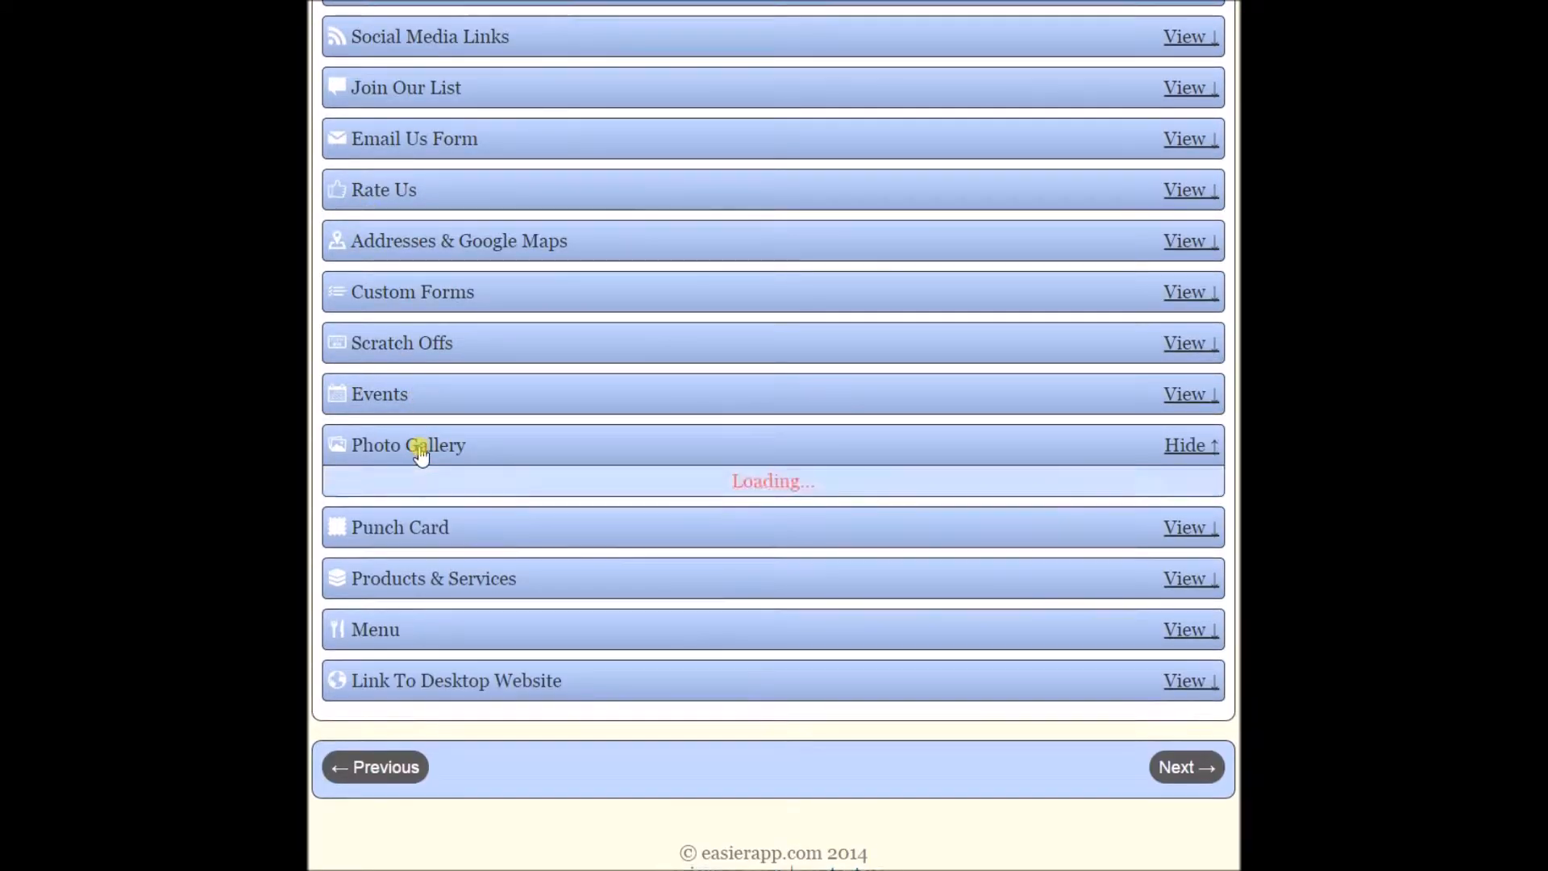
{"action": "left_click", "coordinate": [418, 450]}
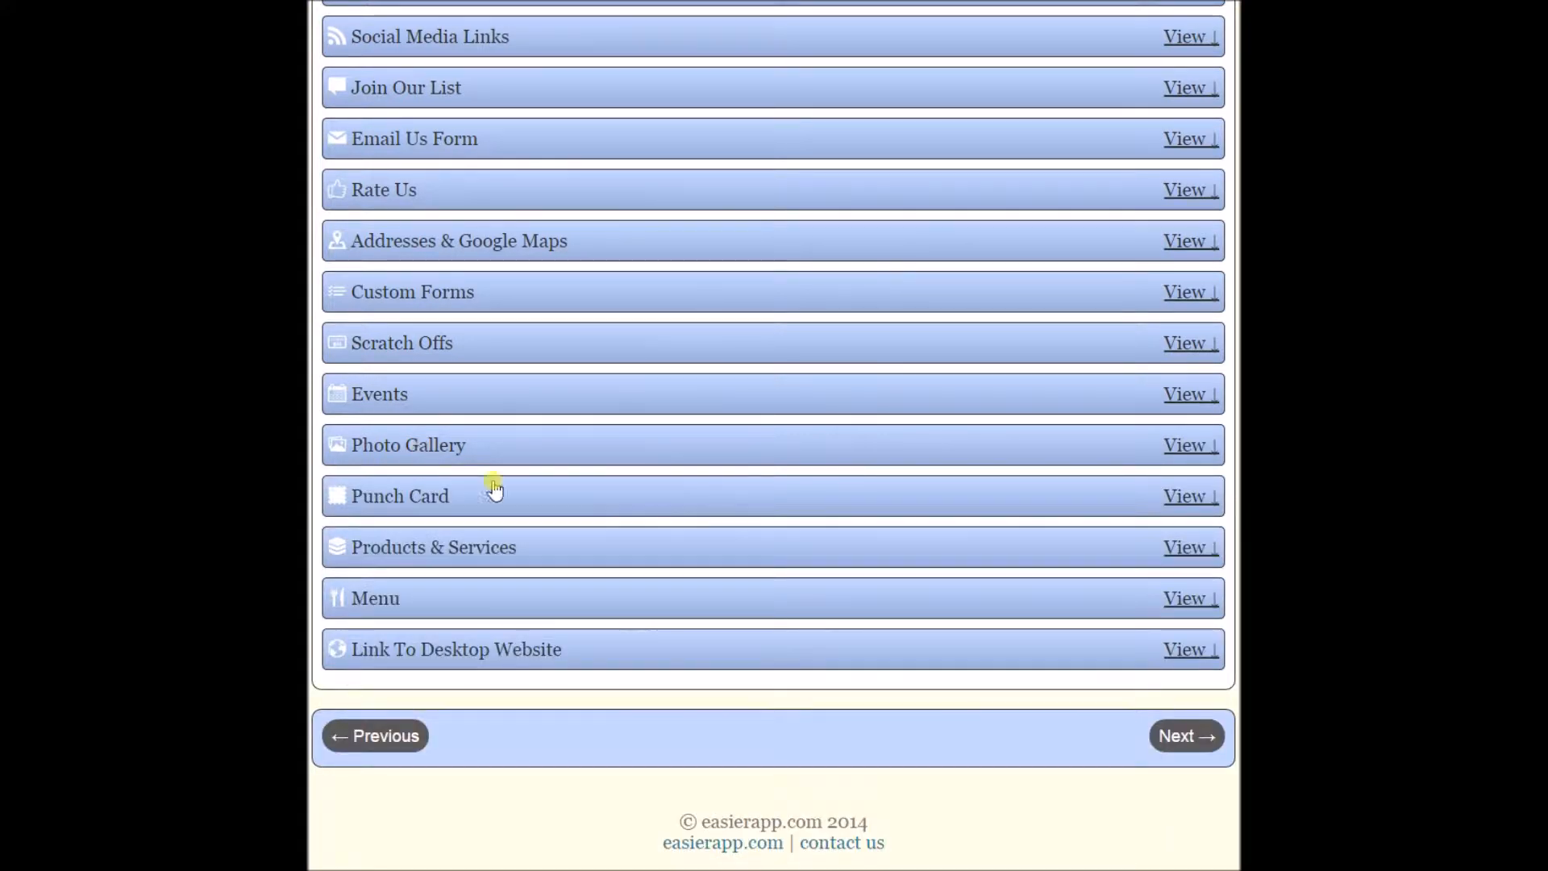
Examine the items listed under Products & Services, and collapse the section.
{"action": "left_click", "coordinate": [455, 555]}
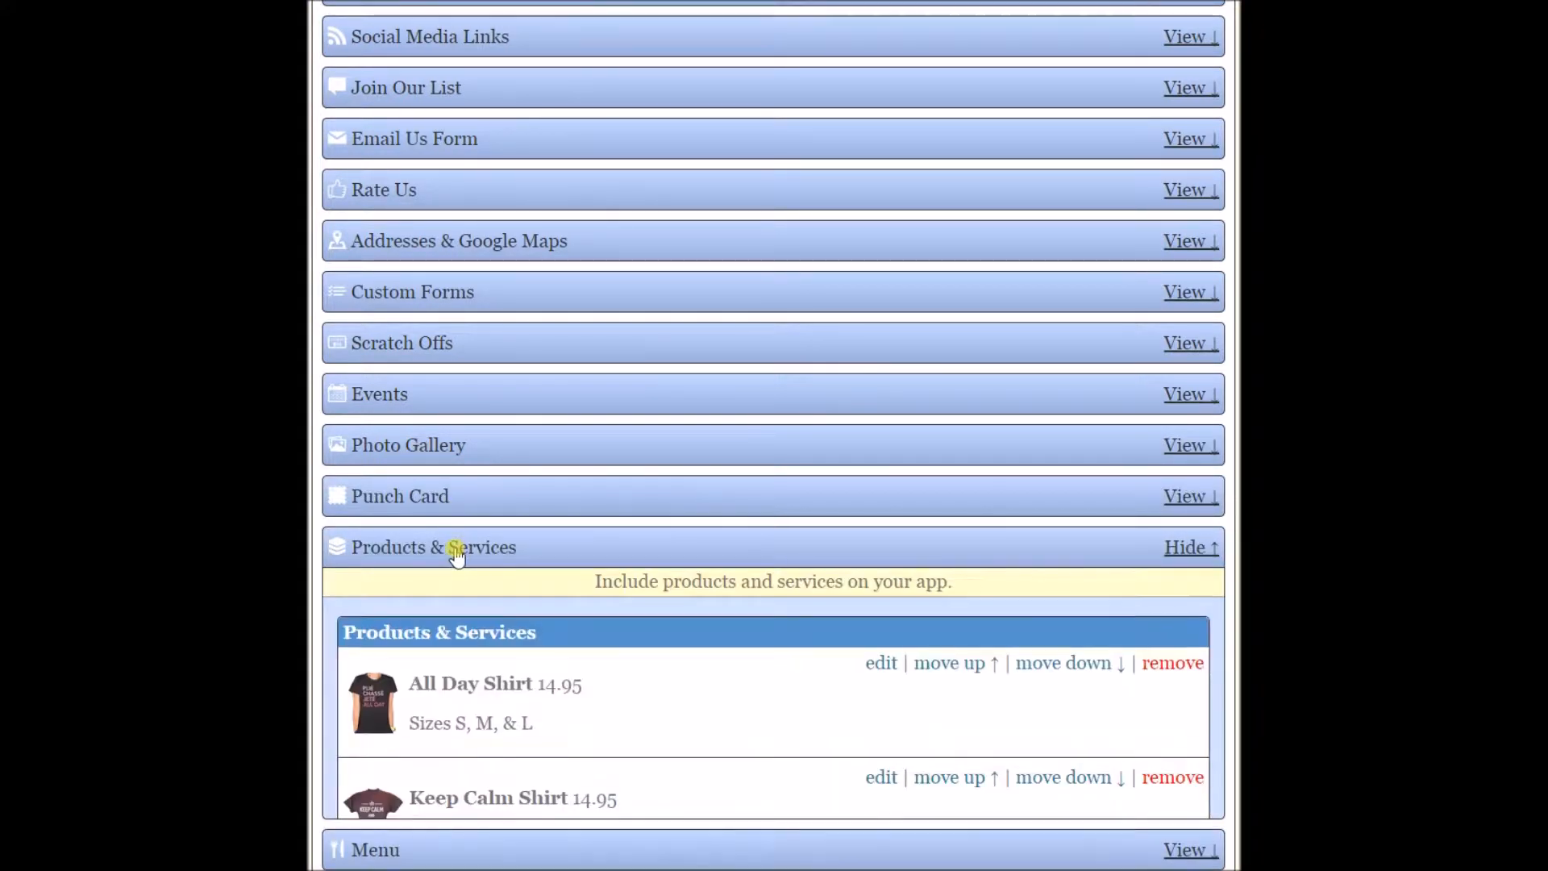
{"action": "scroll", "coordinate": [563, 501], "scroll_direction": "down", "scroll_amount": 2}
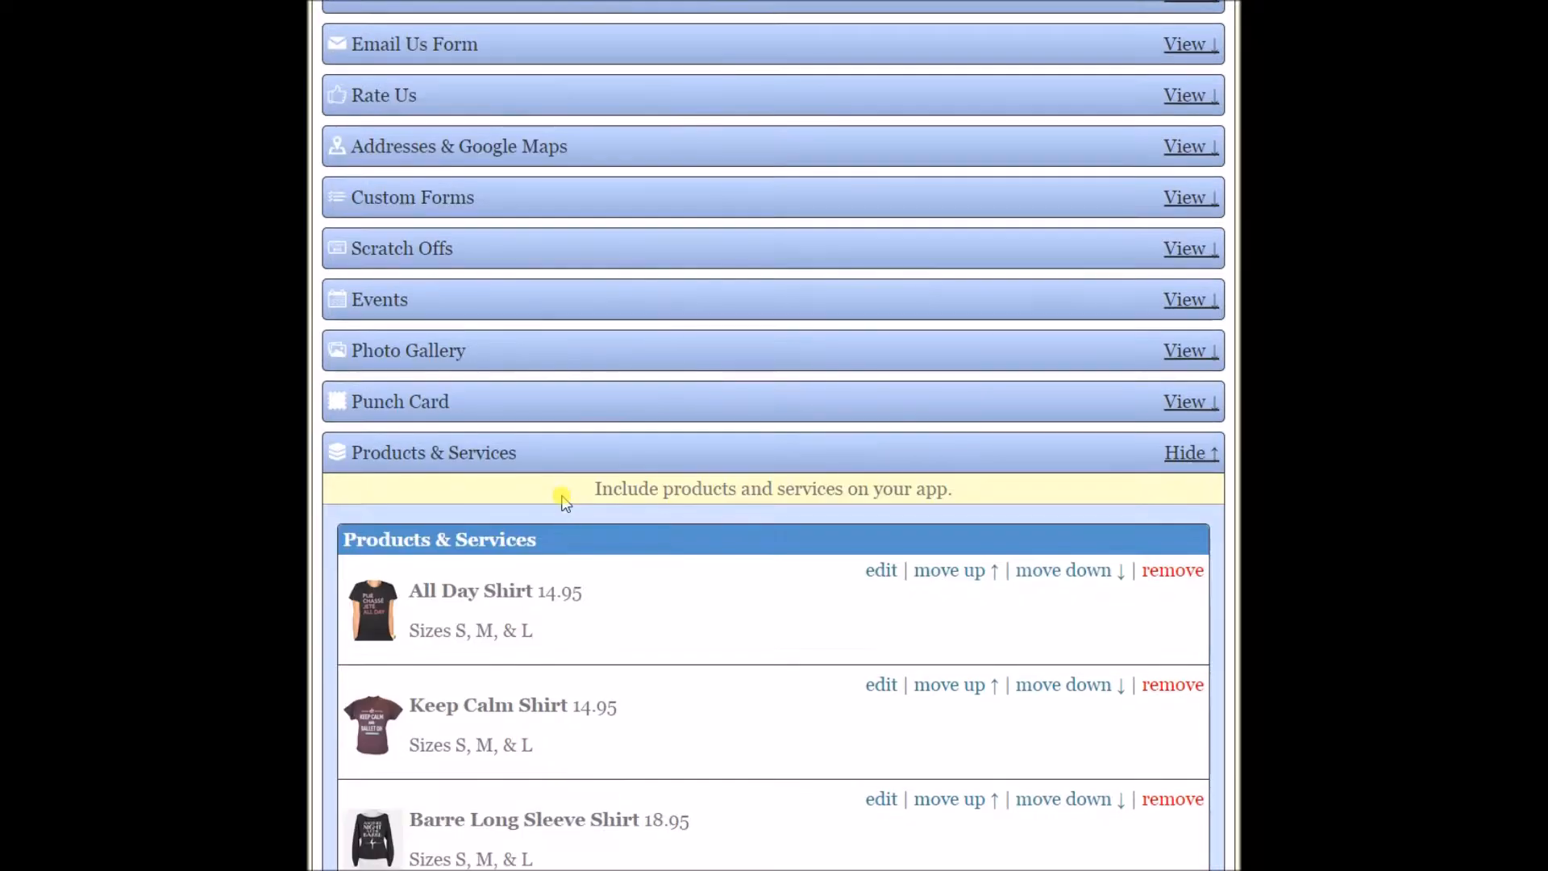
{"action": "scroll", "coordinate": [563, 498], "scroll_direction": "up", "scroll_amount": 1}
{"action": "left_click", "coordinate": [471, 455]}
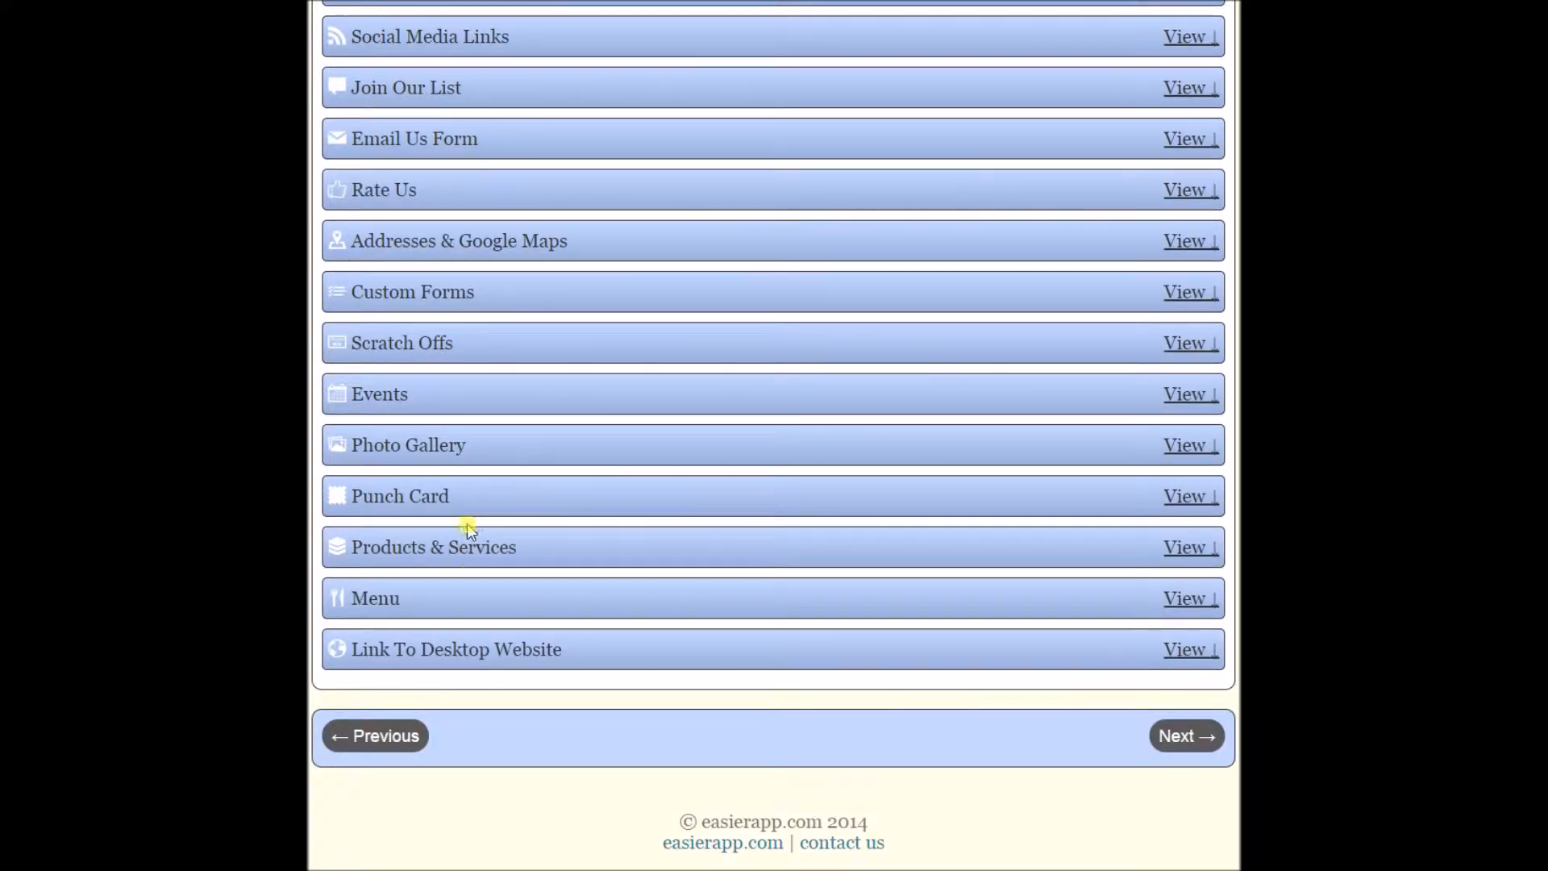
{"action": "scroll", "coordinate": [709, 608], "scroll_direction": "up", "scroll_amount": 5}
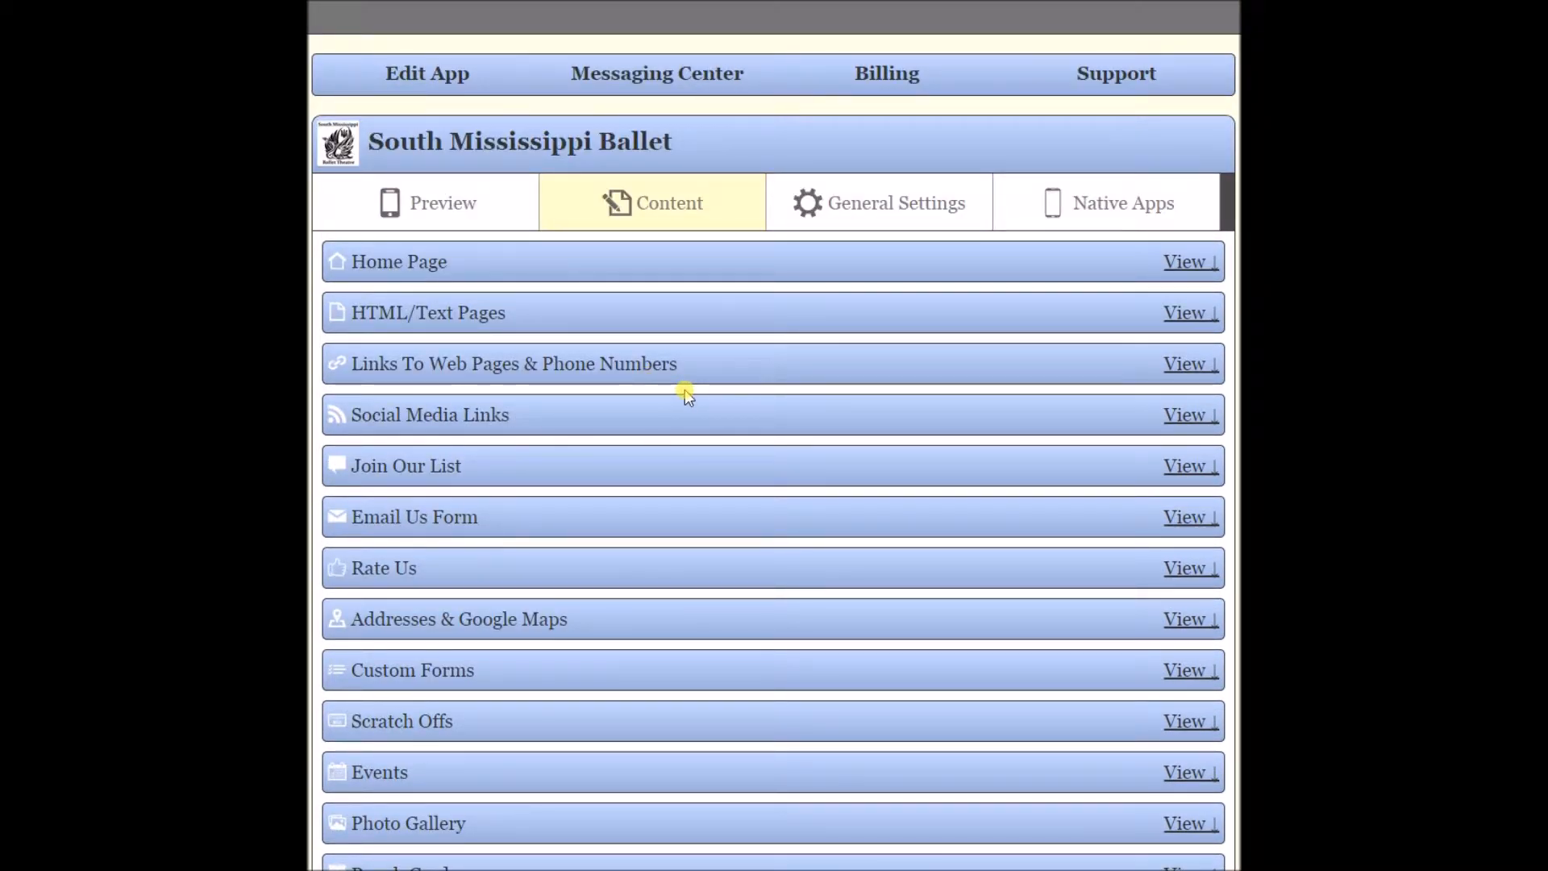
Review the Shopping Cart configuration in General Settings, from the PayPal options to the order notifications, and return to the app content.
{"action": "left_click", "coordinate": [869, 208]}
{"action": "left_click", "coordinate": [463, 617]}
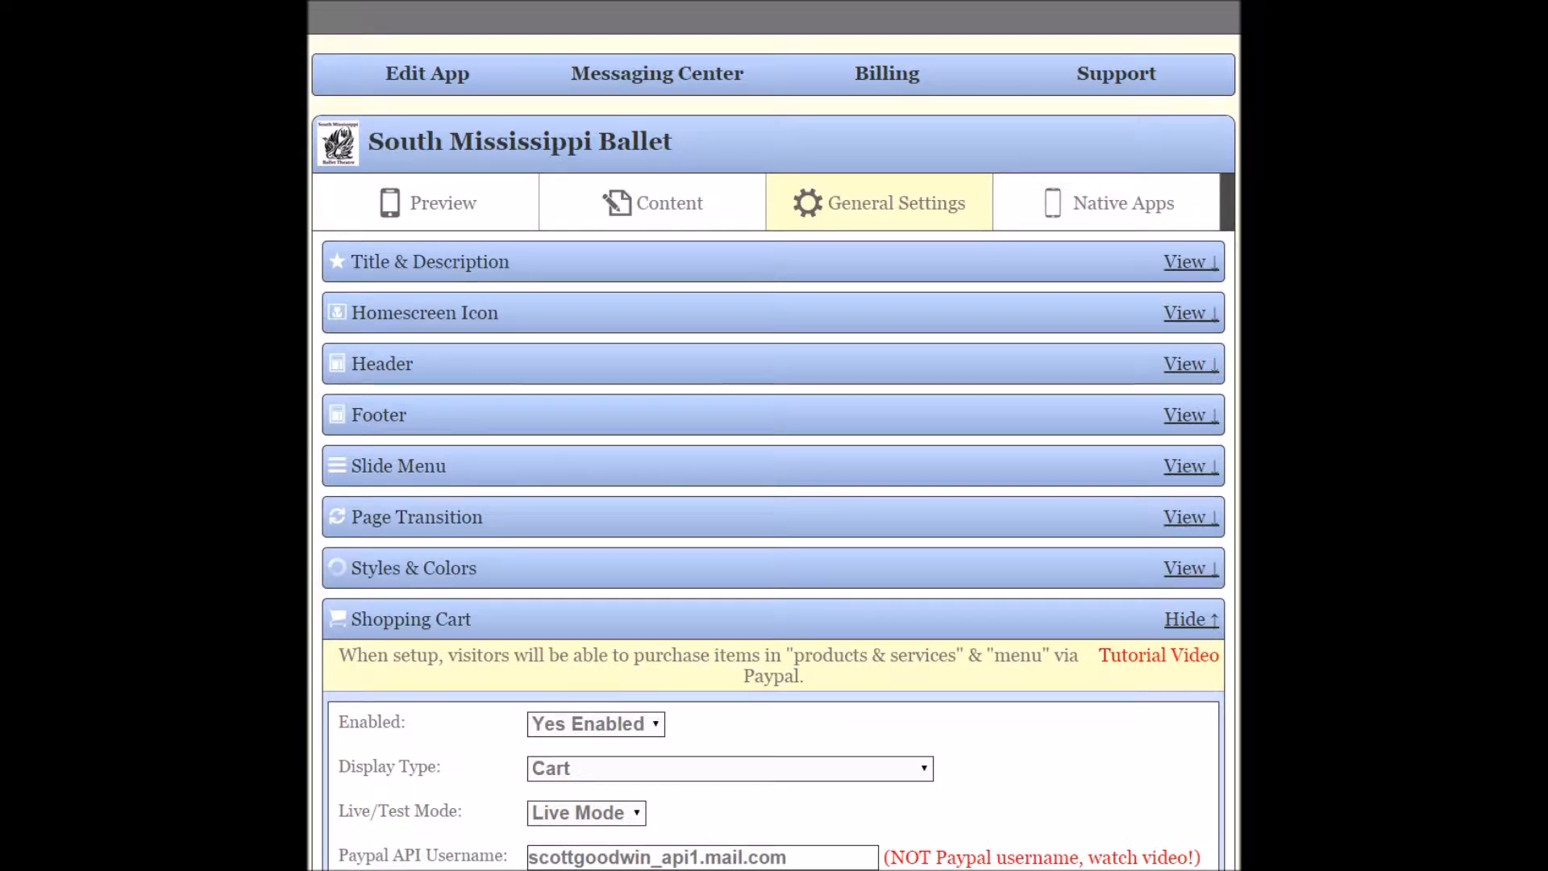
{"action": "scroll", "coordinate": [772, 436], "scroll_direction": "down", "scroll_amount": 10}
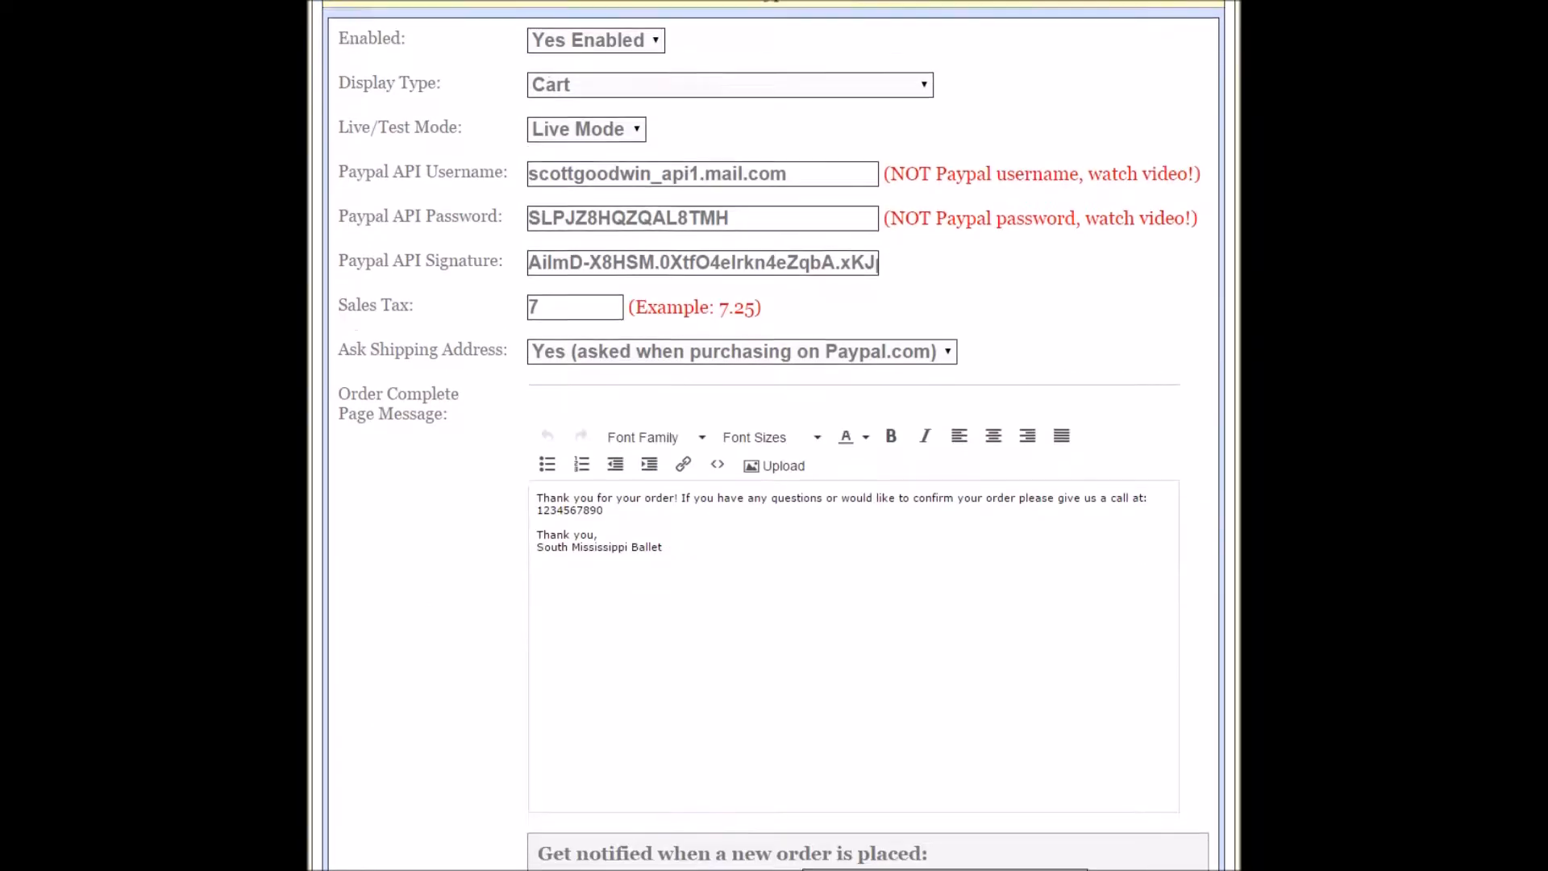
{"action": "scroll", "coordinate": [773, 436], "scroll_direction": "down", "scroll_amount": 3}
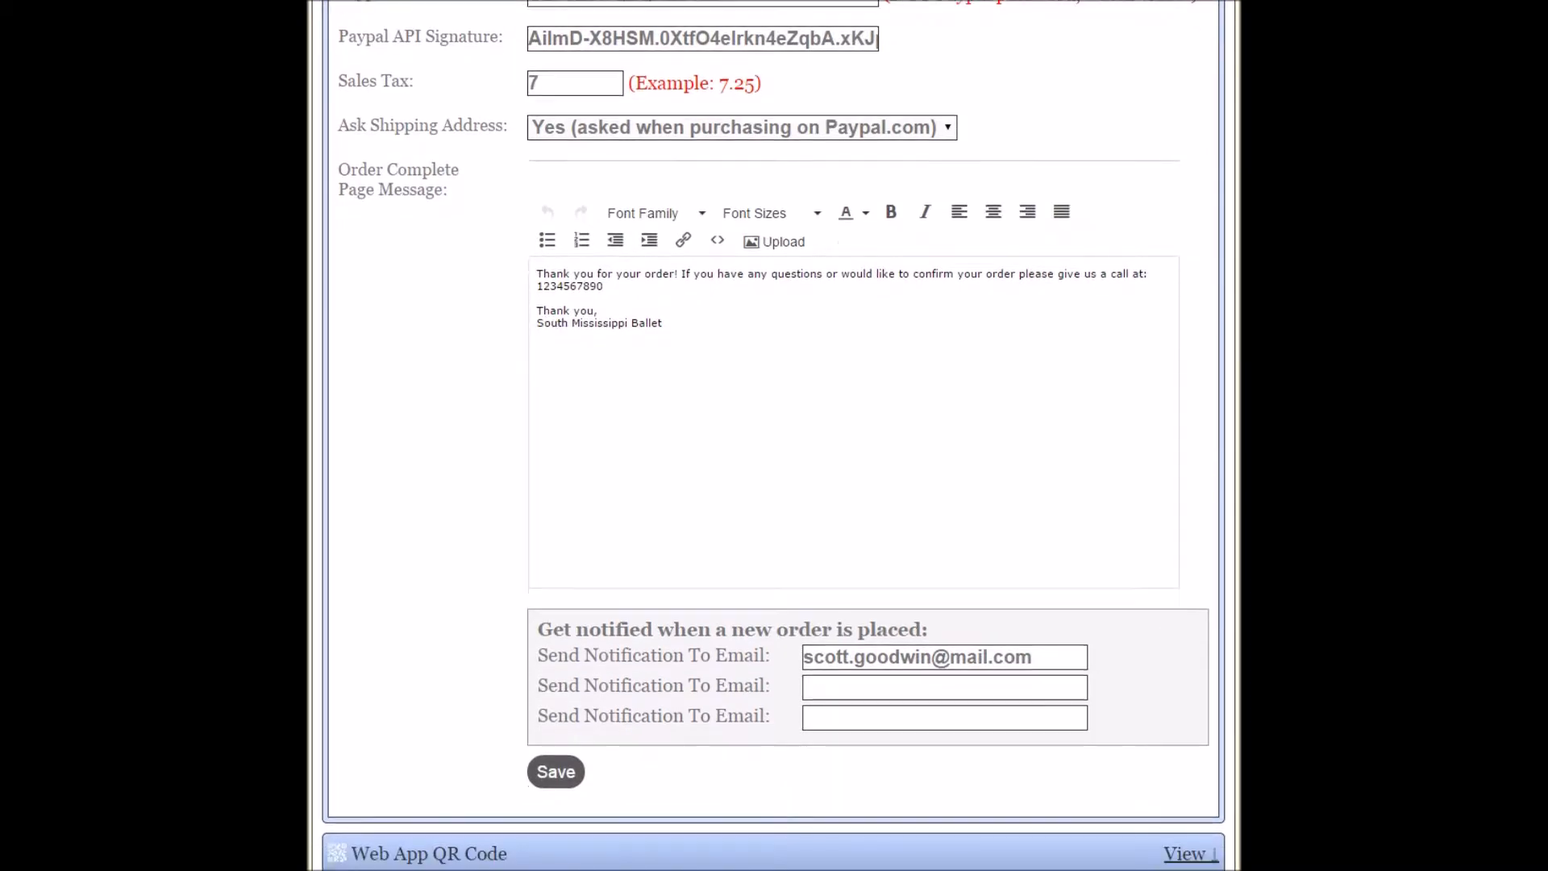
{"action": "scroll", "coordinate": [773, 436], "scroll_direction": "up", "scroll_amount": 15}
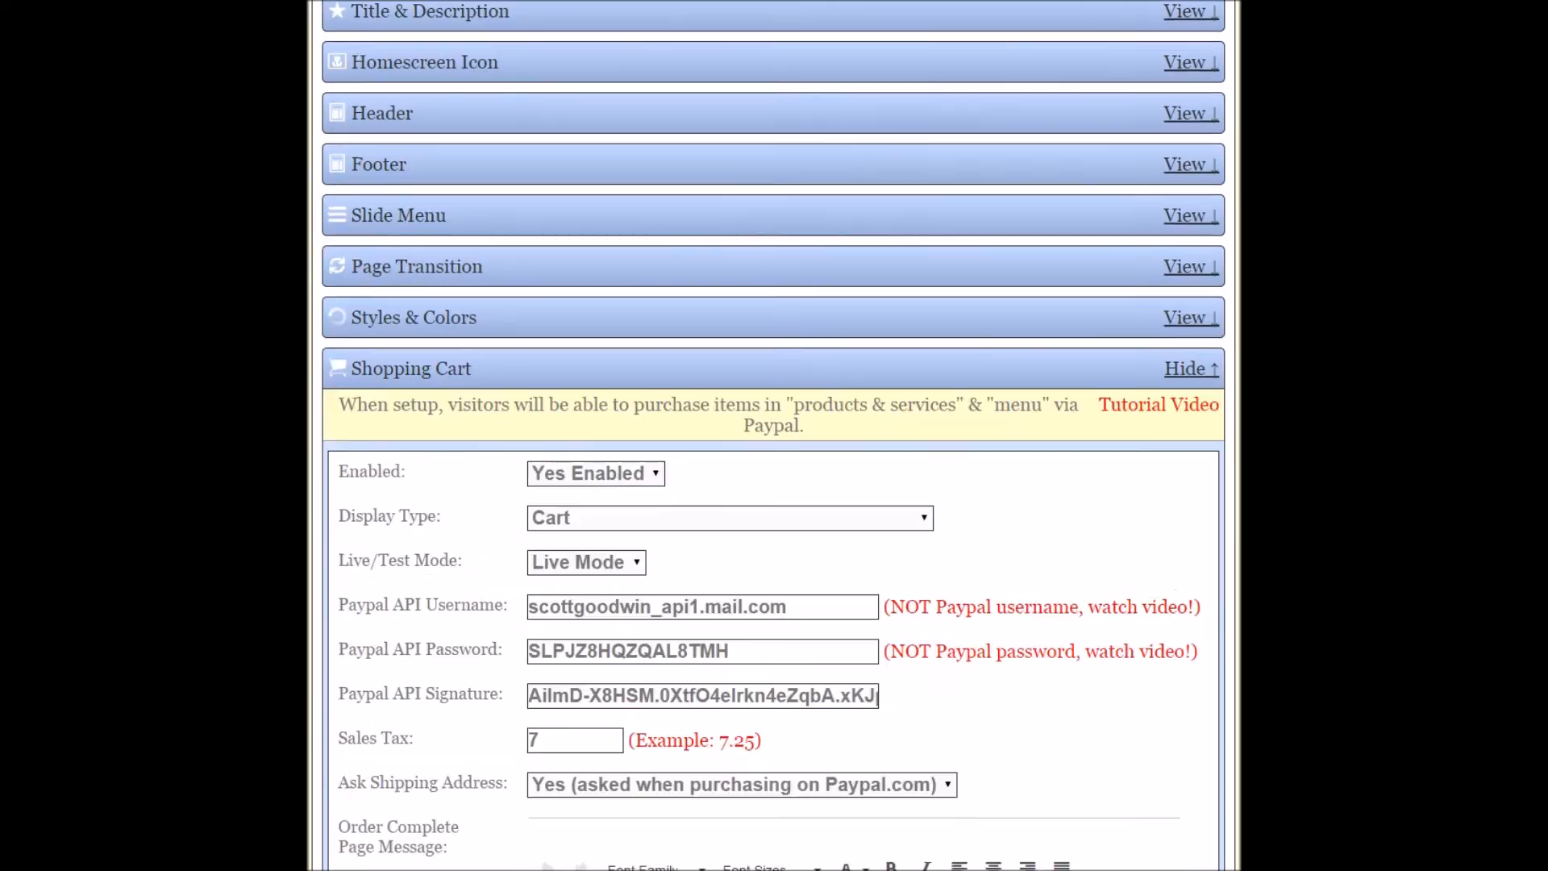
{"action": "left_click", "coordinate": [1187, 371]}
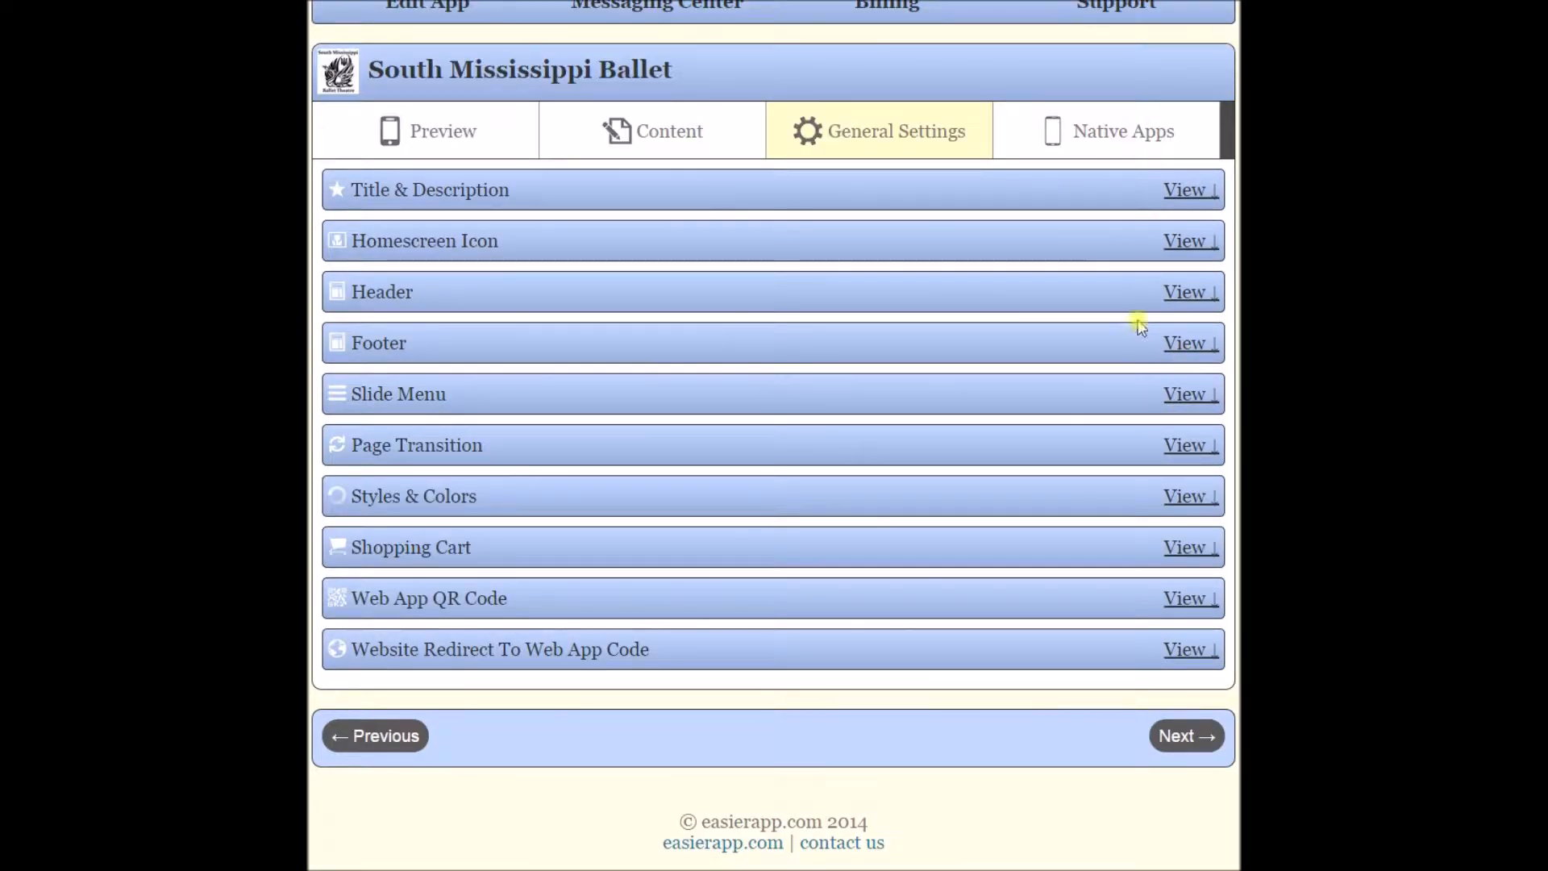
{"action": "left_click", "coordinate": [693, 136]}
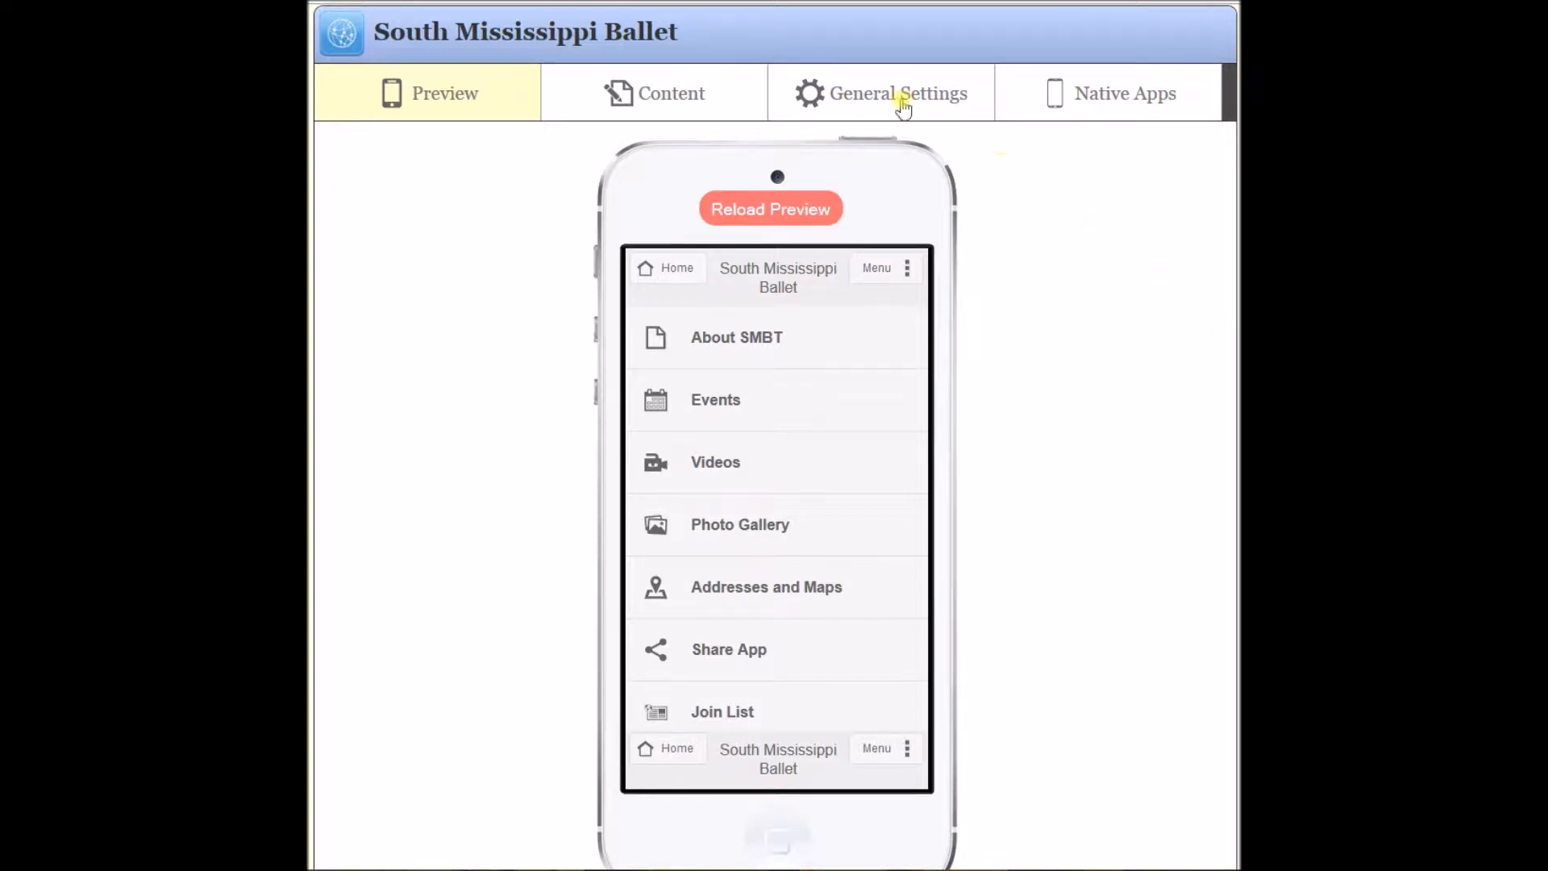
Set the app's background color to #c688ca in the Styles & Colors settings and save the styles.
{"action": "left_click", "coordinate": [854, 94]}
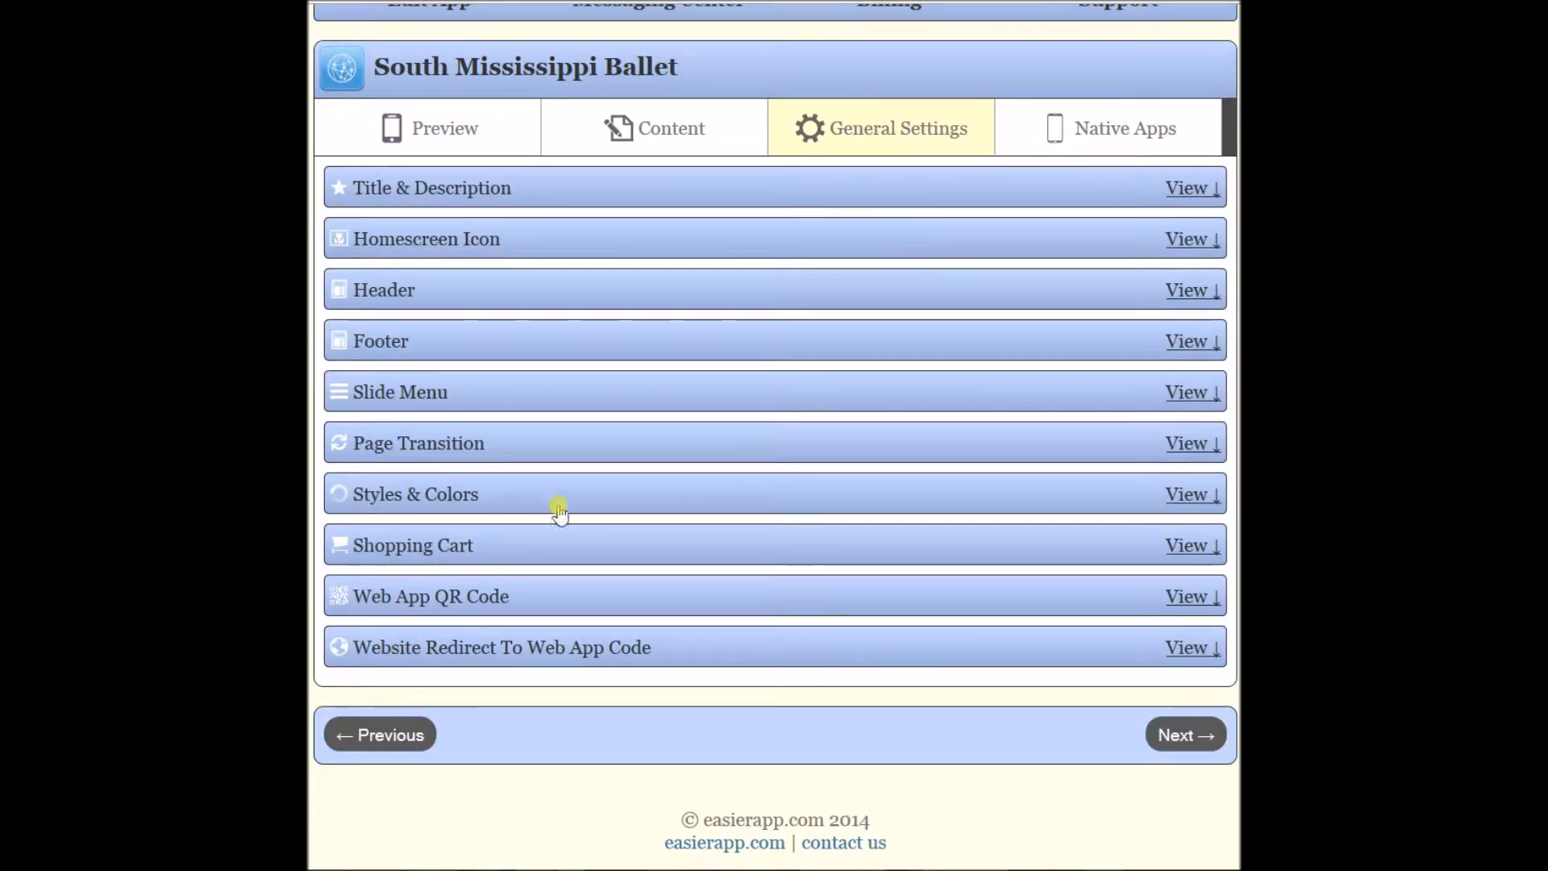
{"action": "left_click", "coordinate": [454, 493]}
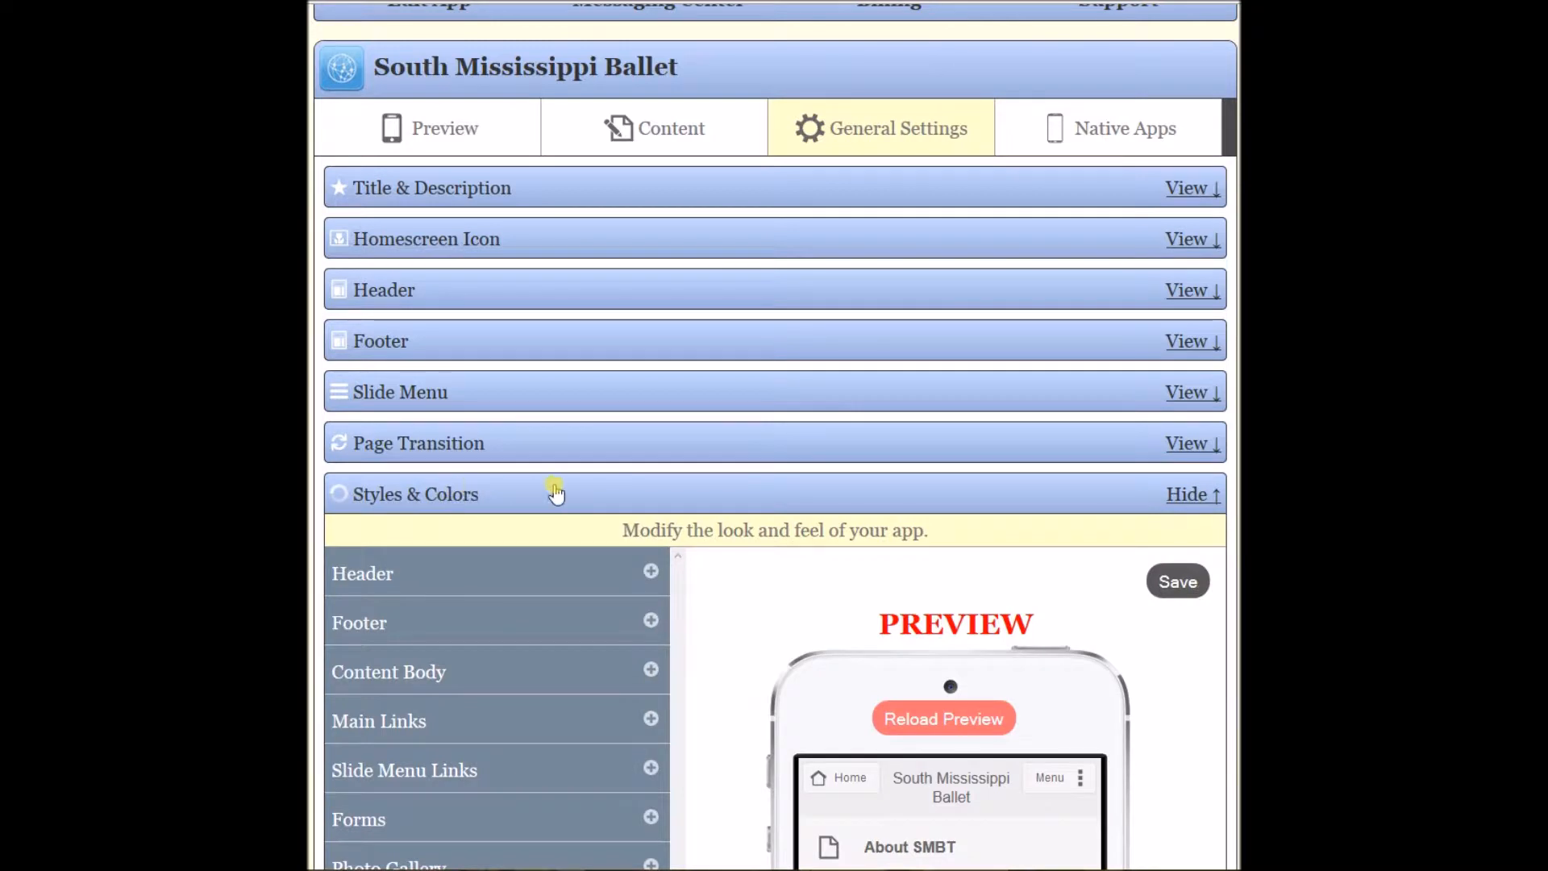
{"action": "scroll", "coordinate": [554, 487], "scroll_direction": "down", "scroll_amount": 1}
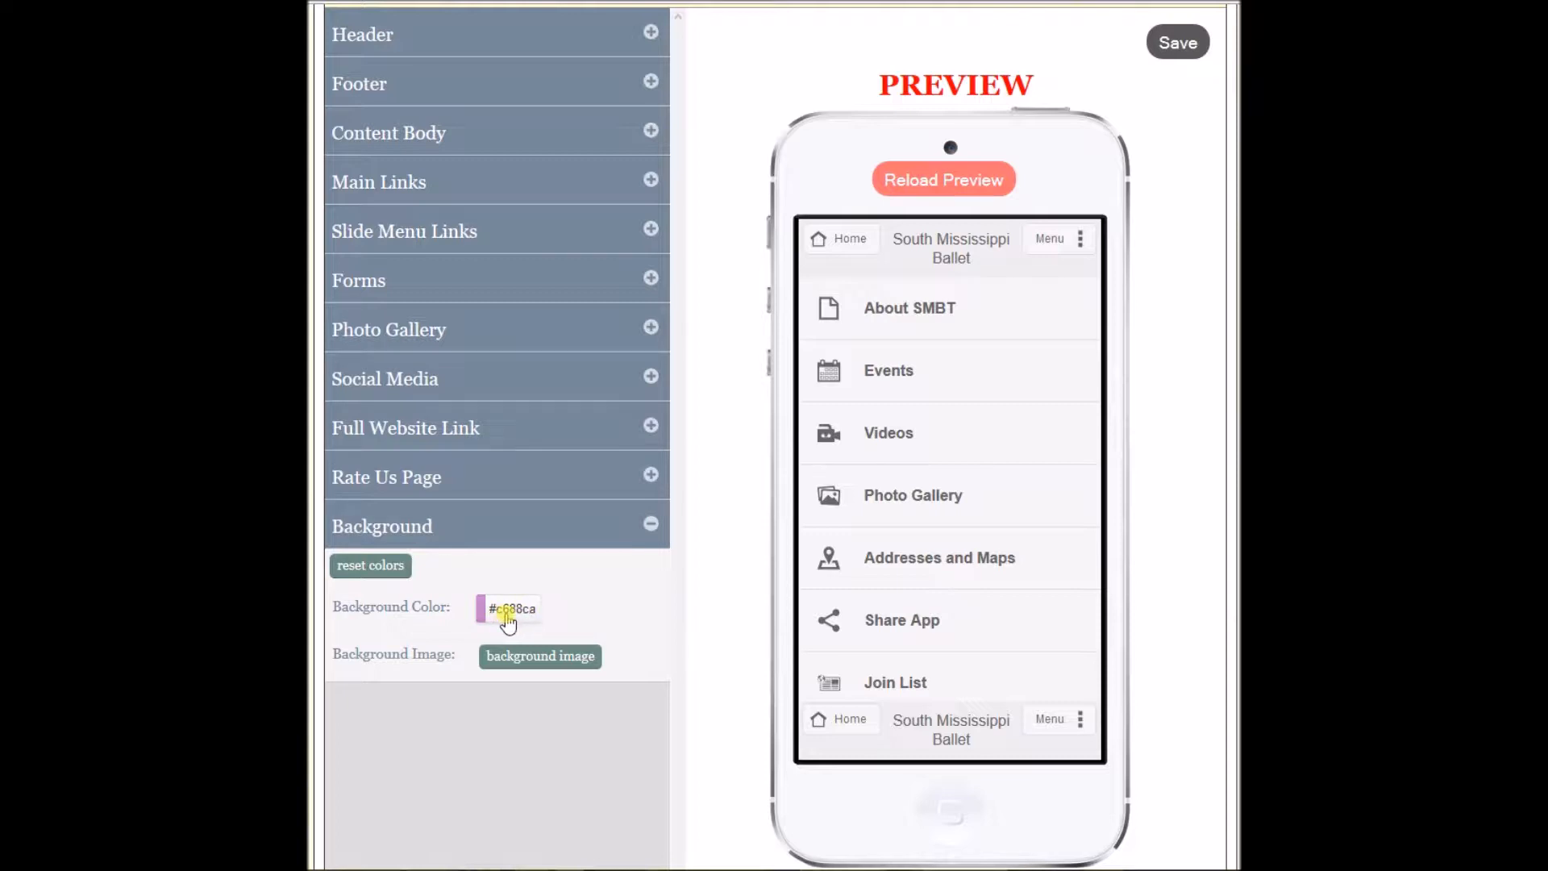
{"action": "left_click", "coordinate": [507, 614]}
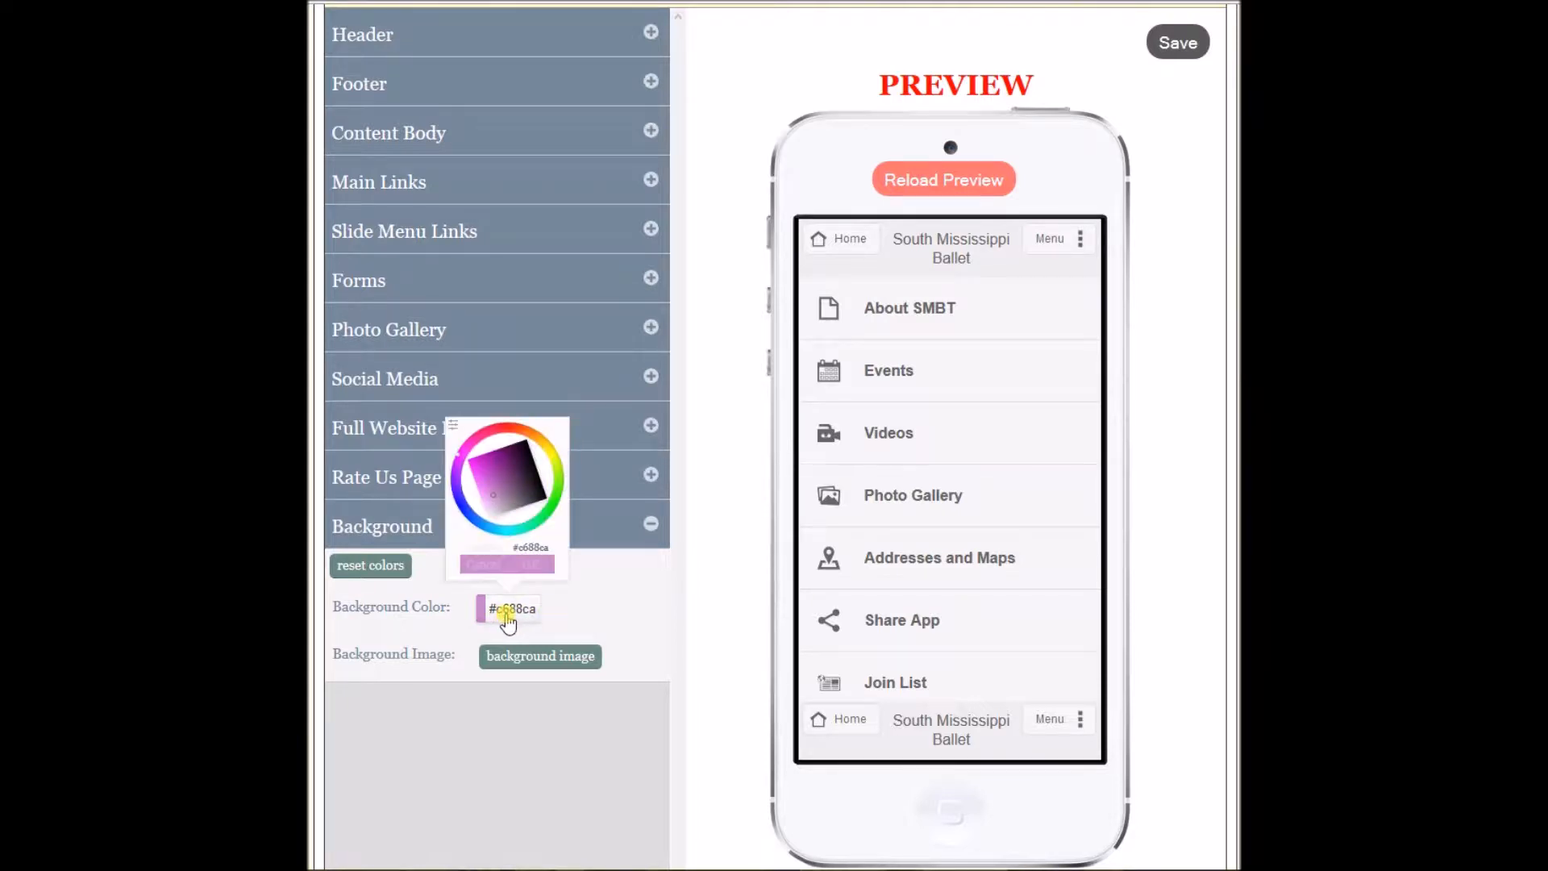
{"action": "left_click", "coordinate": [450, 428]}
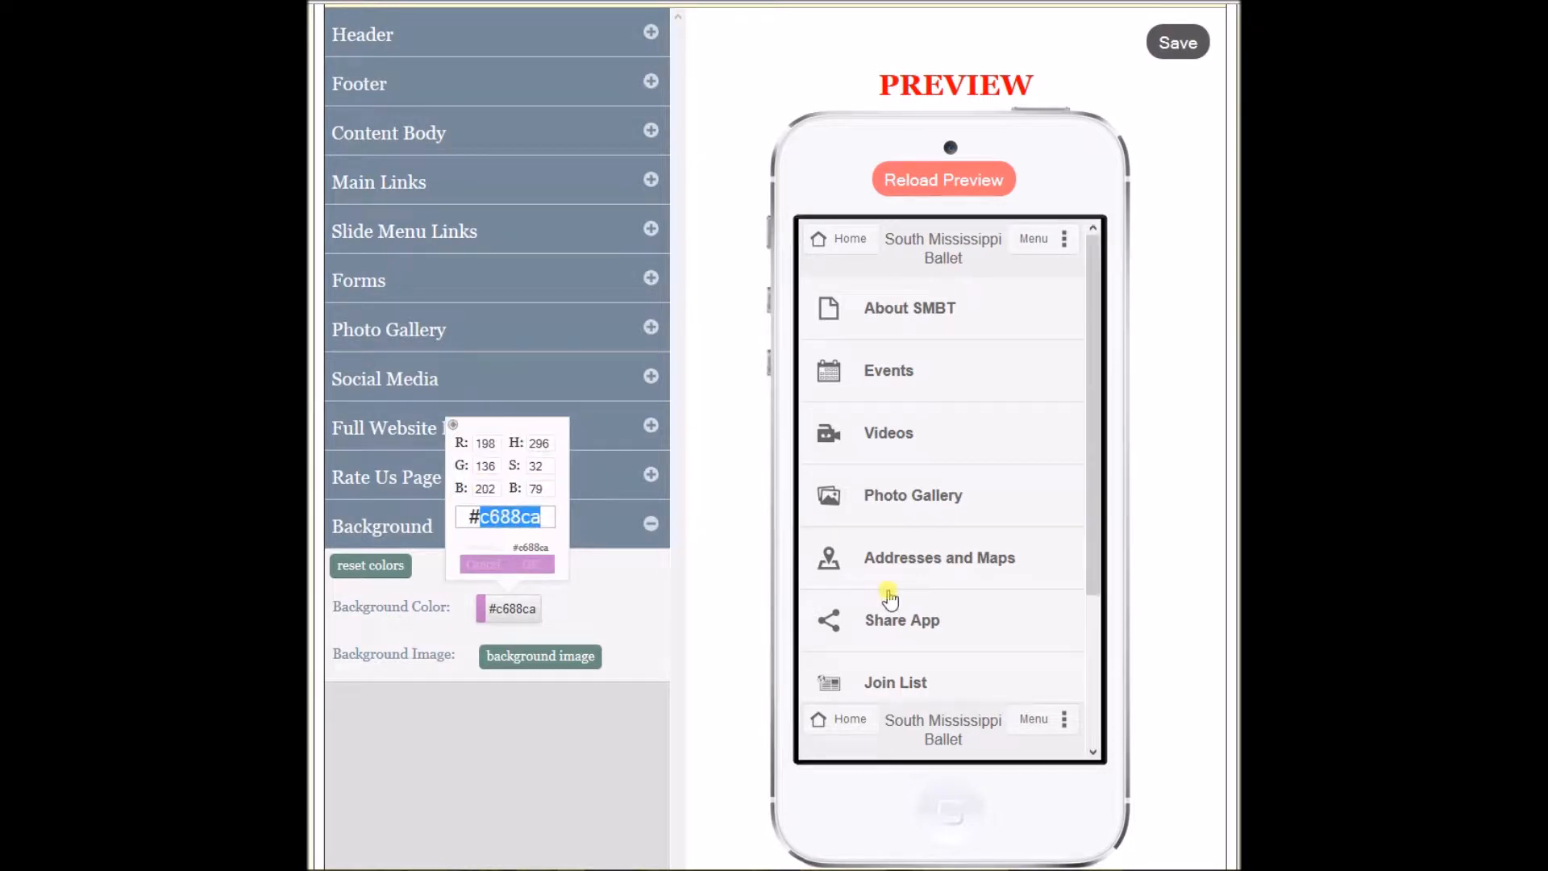
{"action": "type", "text": "c6"}
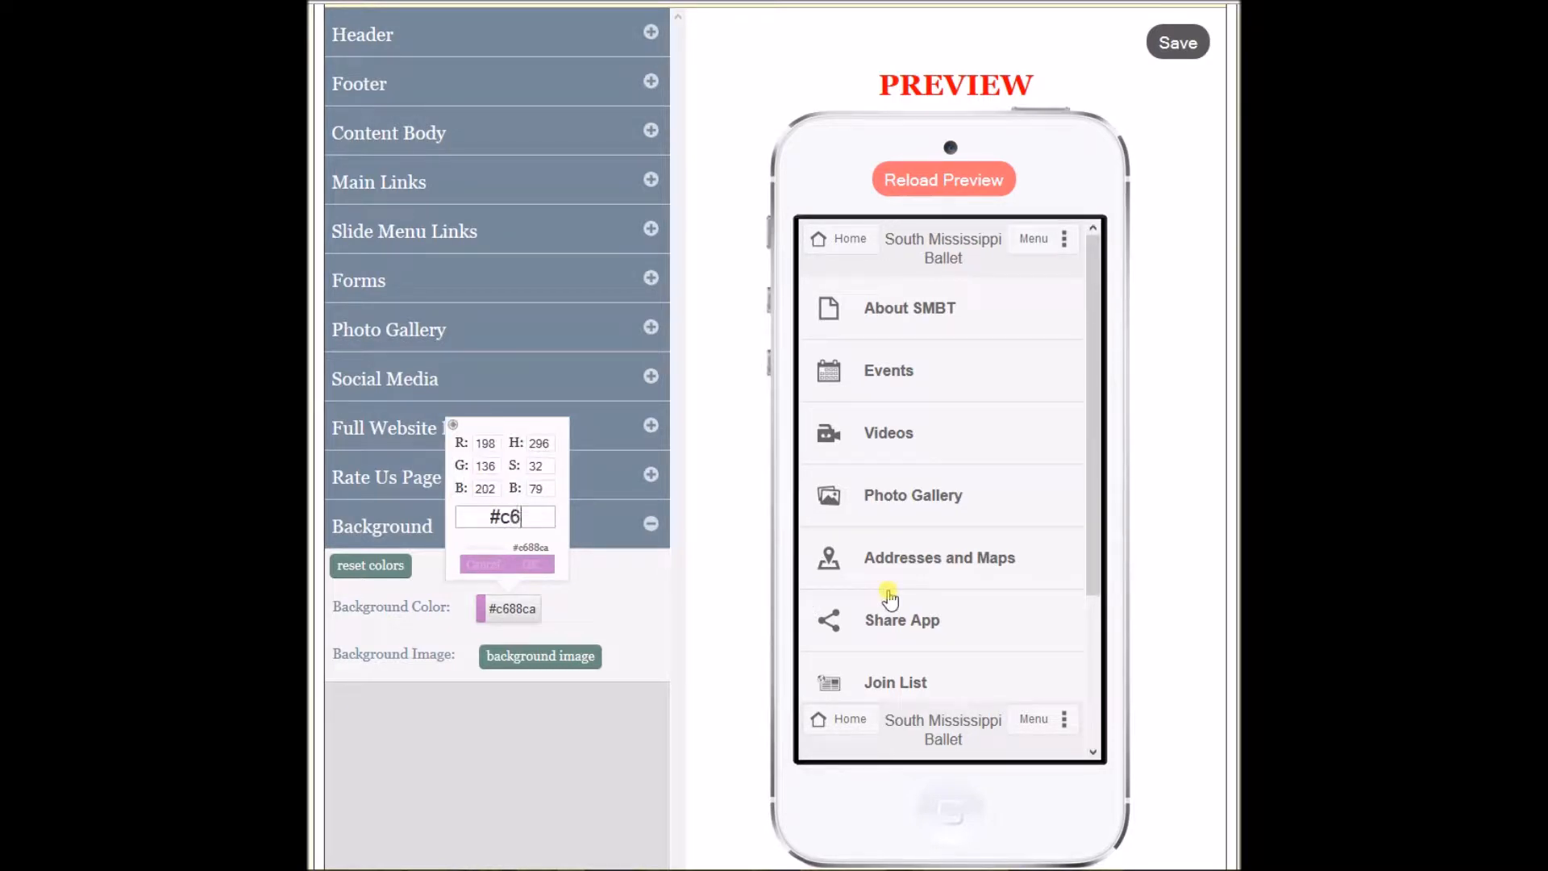
{"action": "type", "text": "88ca"}
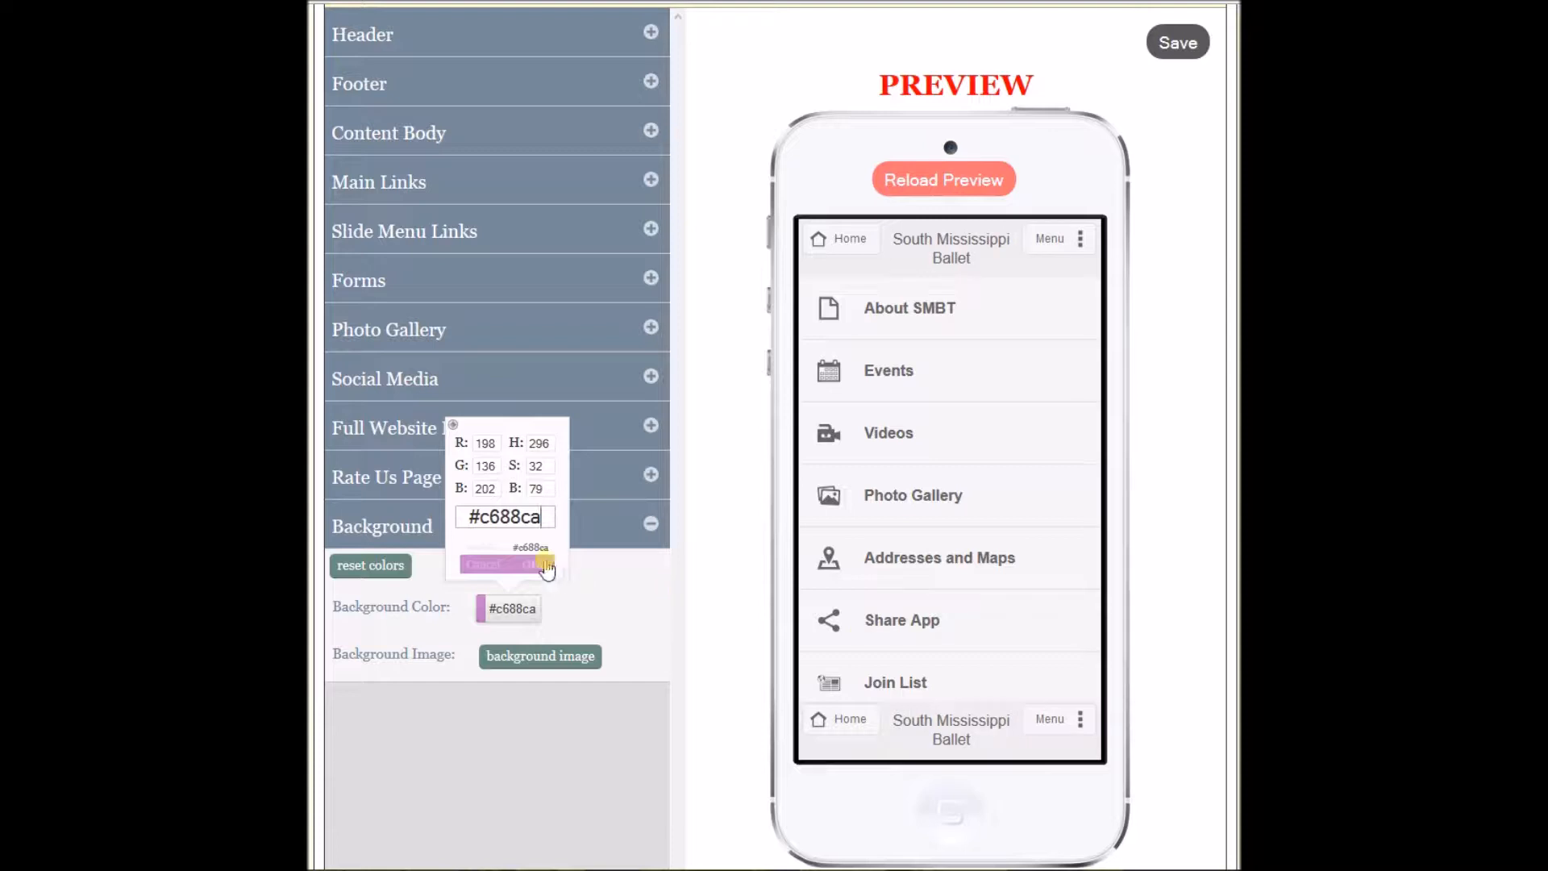
{"action": "left_click", "coordinate": [539, 566]}
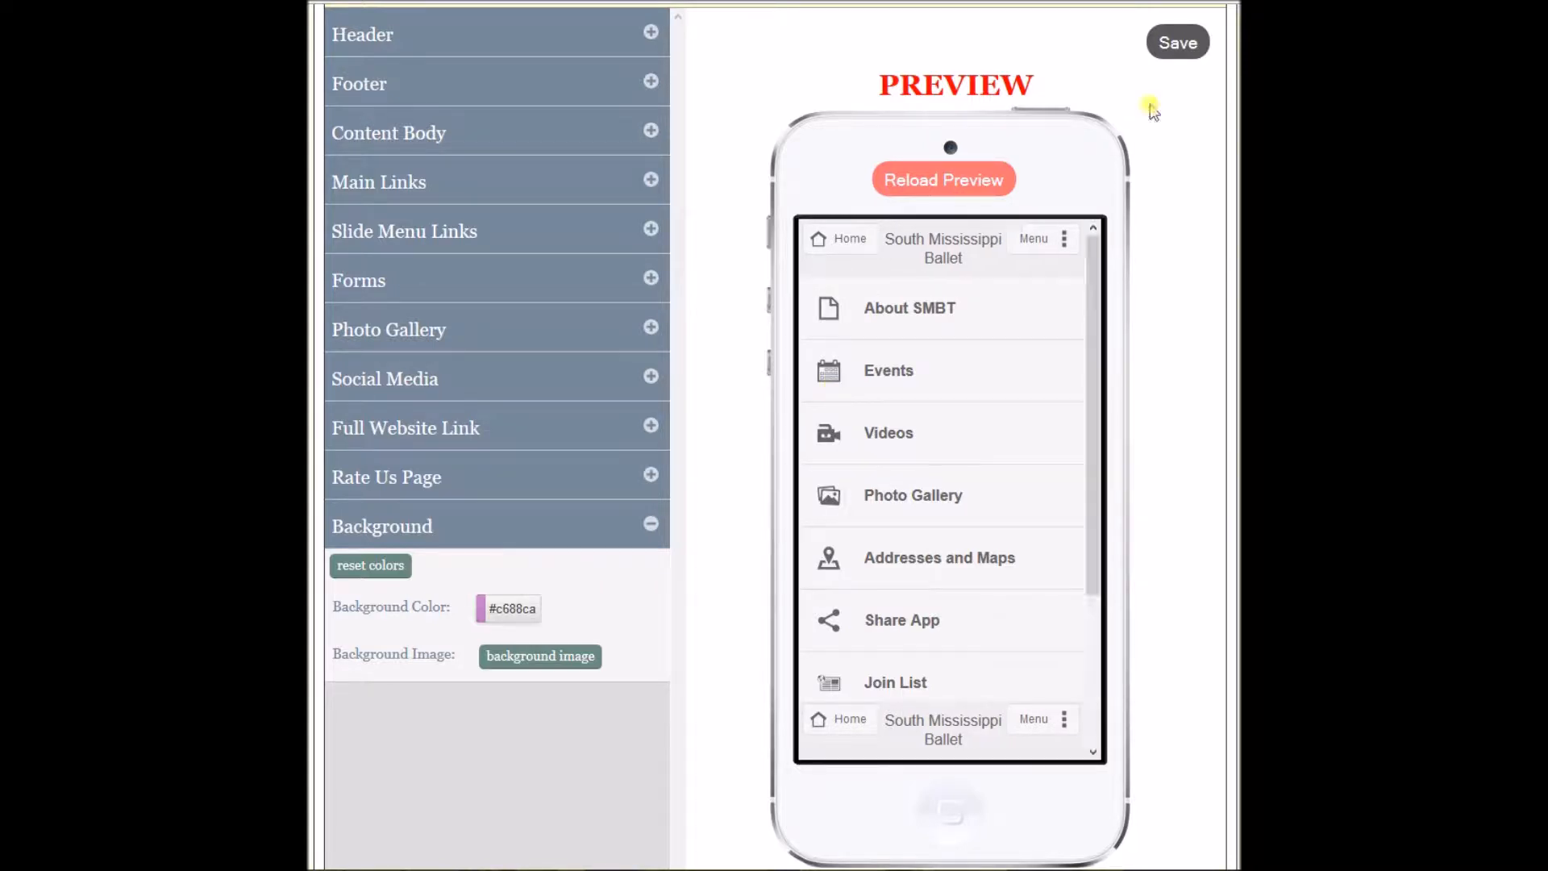
{"action": "left_click", "coordinate": [1182, 46]}
Check the background color in the phone preview on the home page and the Events page, and return to the preview's home page.
{"action": "left_click_drag", "start_coordinate": [1093, 386], "coordinate": [1096, 535]}
{"action": "left_click_drag", "start_coordinate": [1095, 510], "coordinate": [1106, 292]}
{"action": "left_click_drag", "start_coordinate": [1081, 345], "coordinate": [1078, 291]}
{"action": "left_click_drag", "start_coordinate": [1098, 392], "coordinate": [1096, 428]}
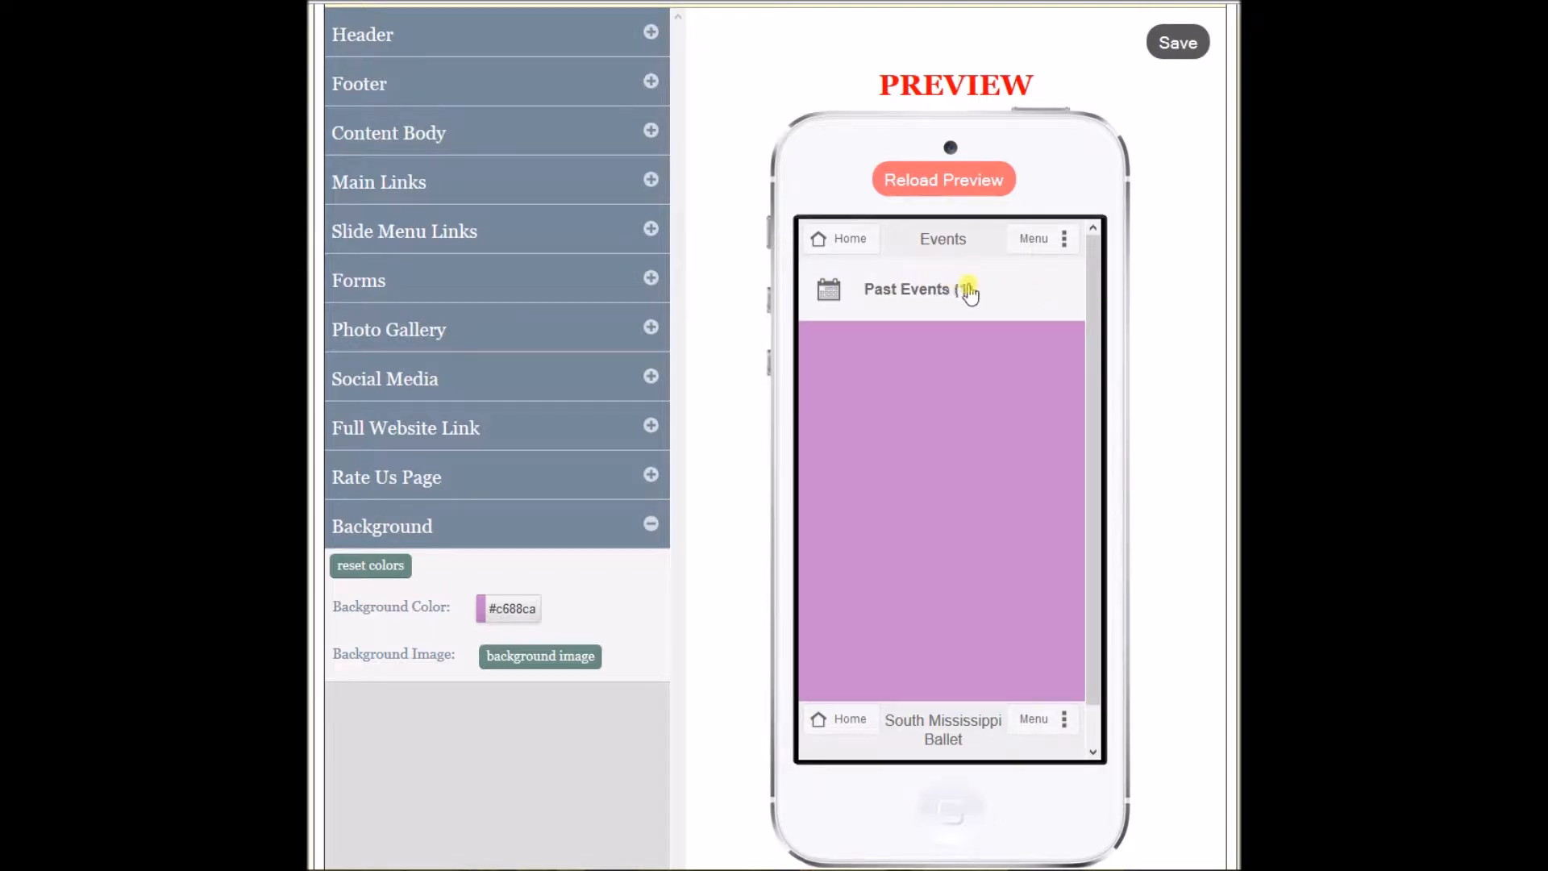
{"action": "left_click", "coordinate": [850, 239]}
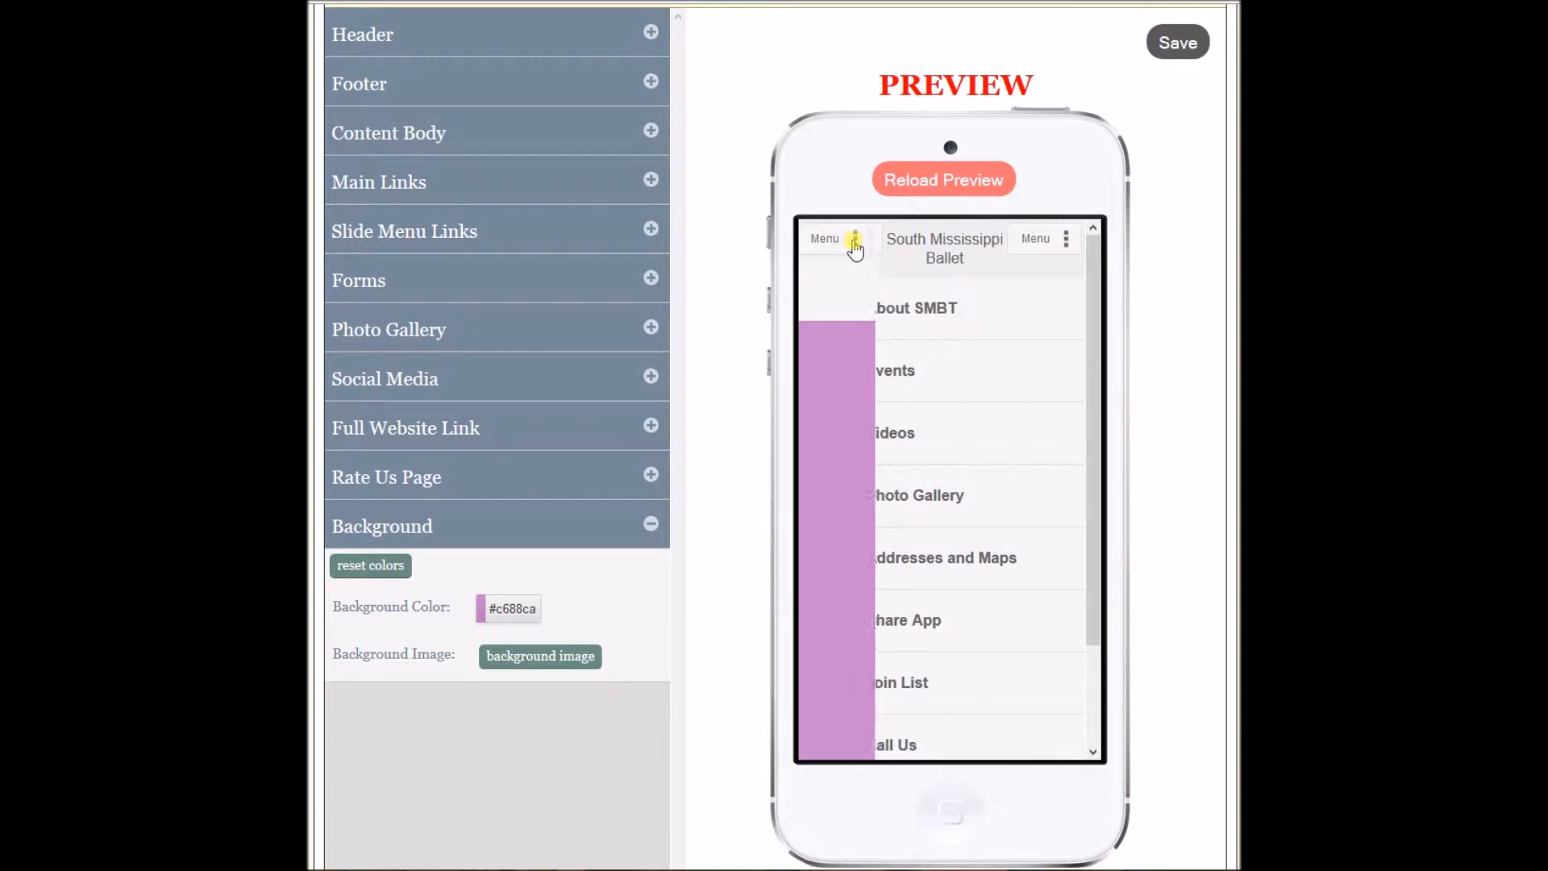
Examine the slide menu in the phone preview of the finished ballet app and of the app being built, closing each menu.
{"action": "left_click", "coordinate": [931, 308]}
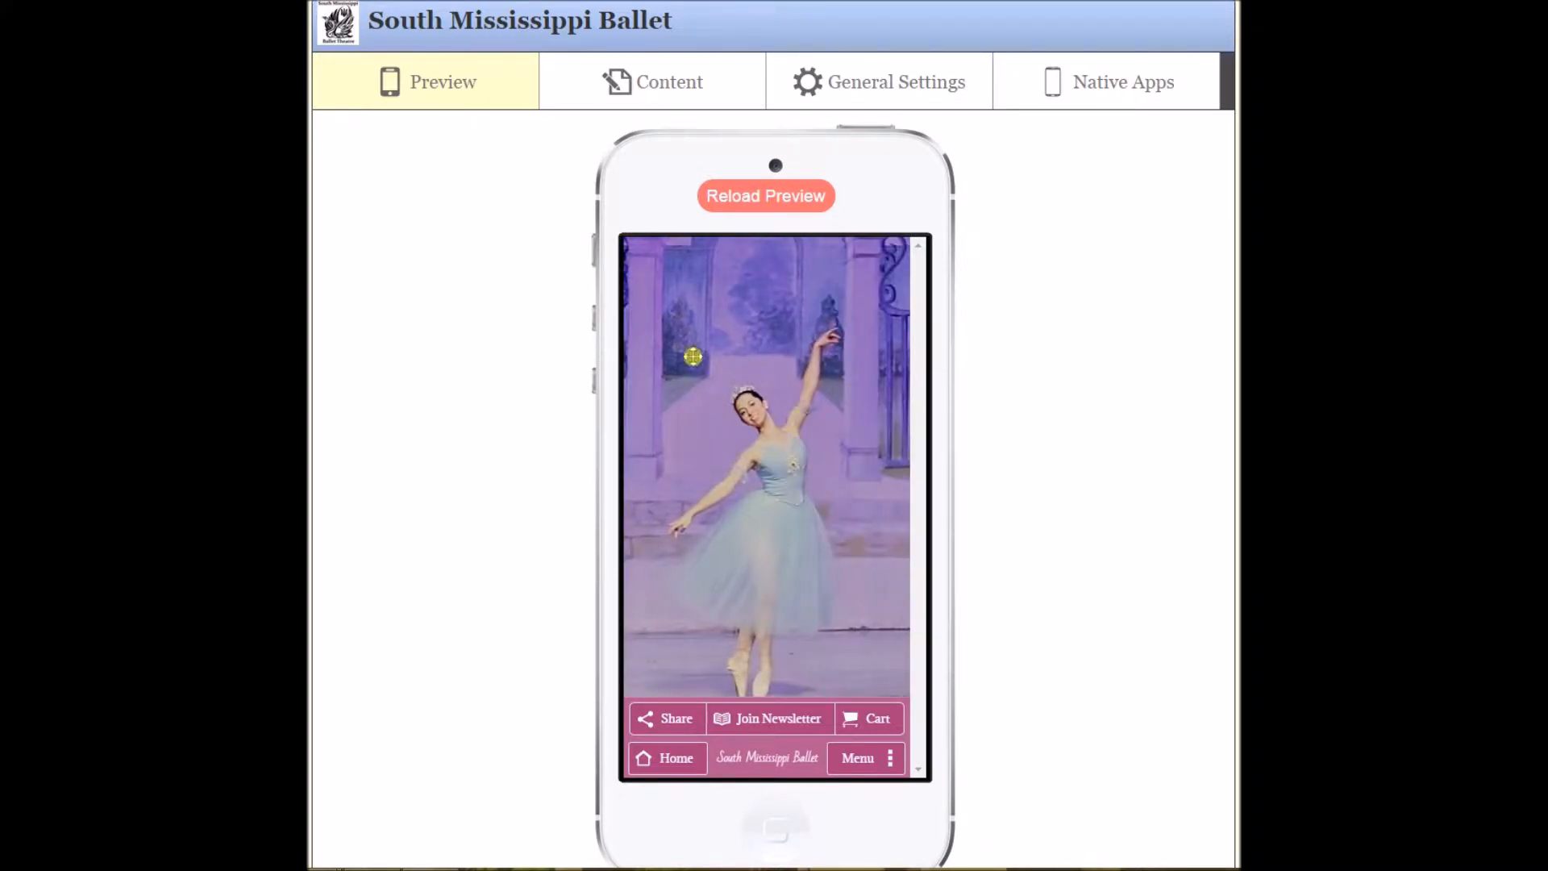
{"action": "left_click", "coordinate": [871, 755]}
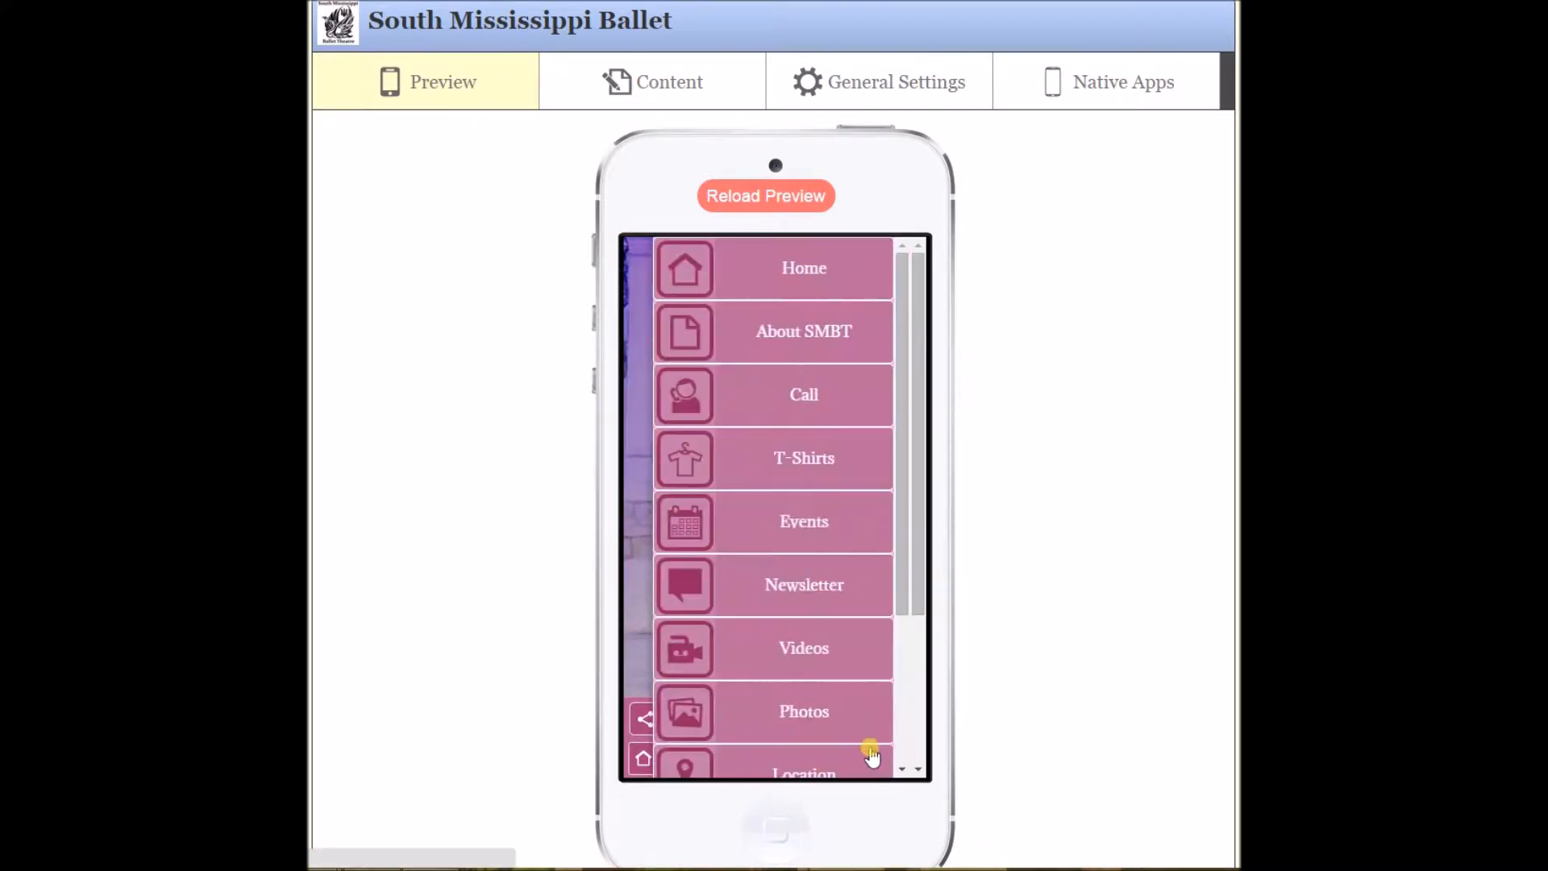
{"action": "left_click", "coordinate": [637, 403]}
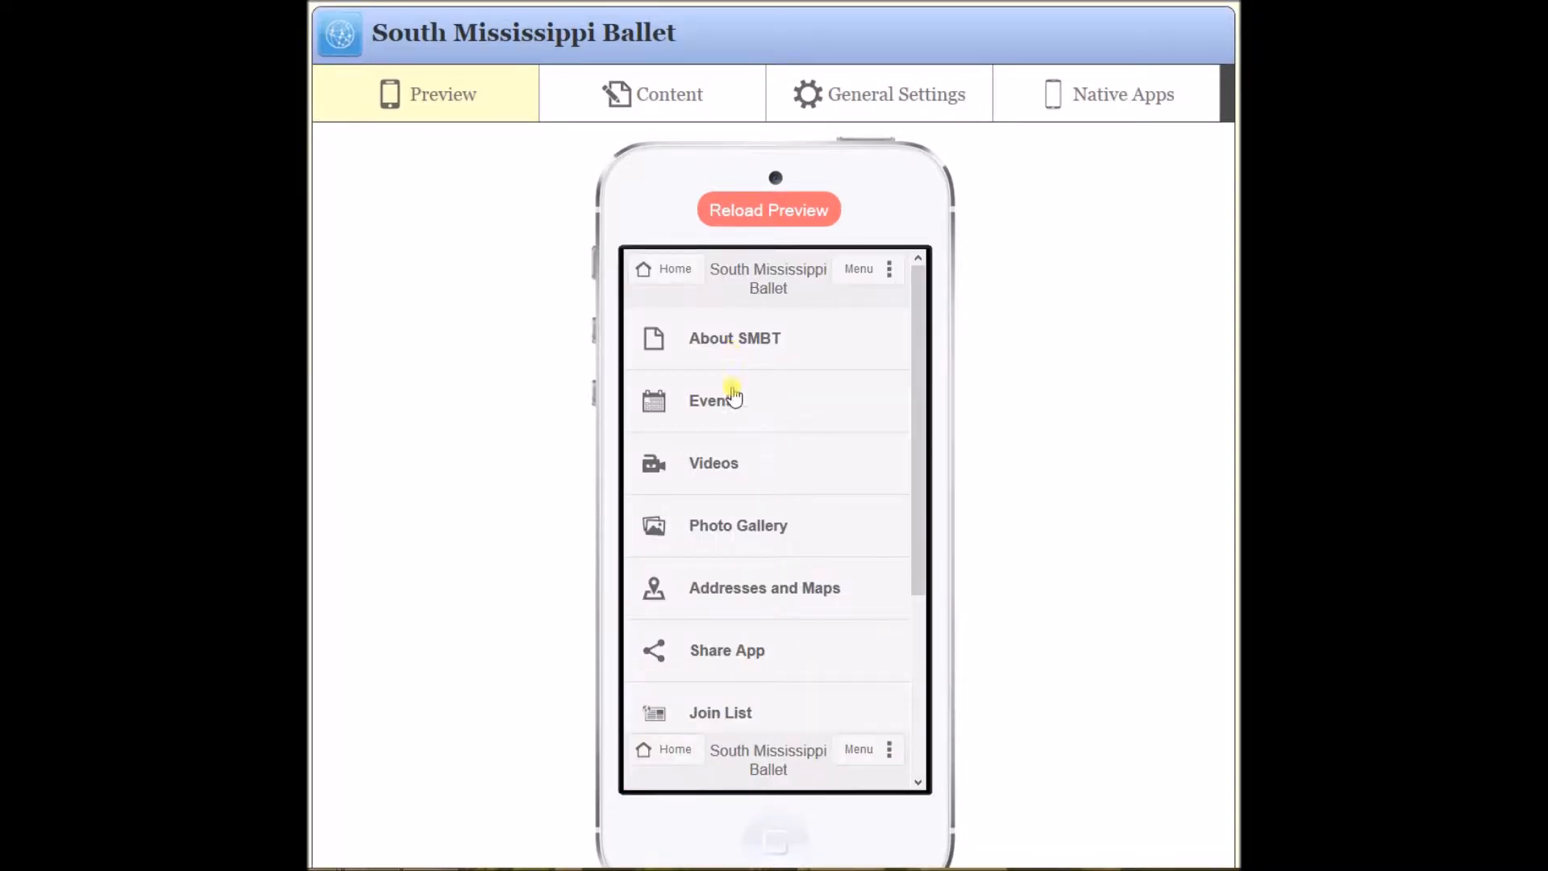
{"action": "left_click", "coordinate": [856, 757]}
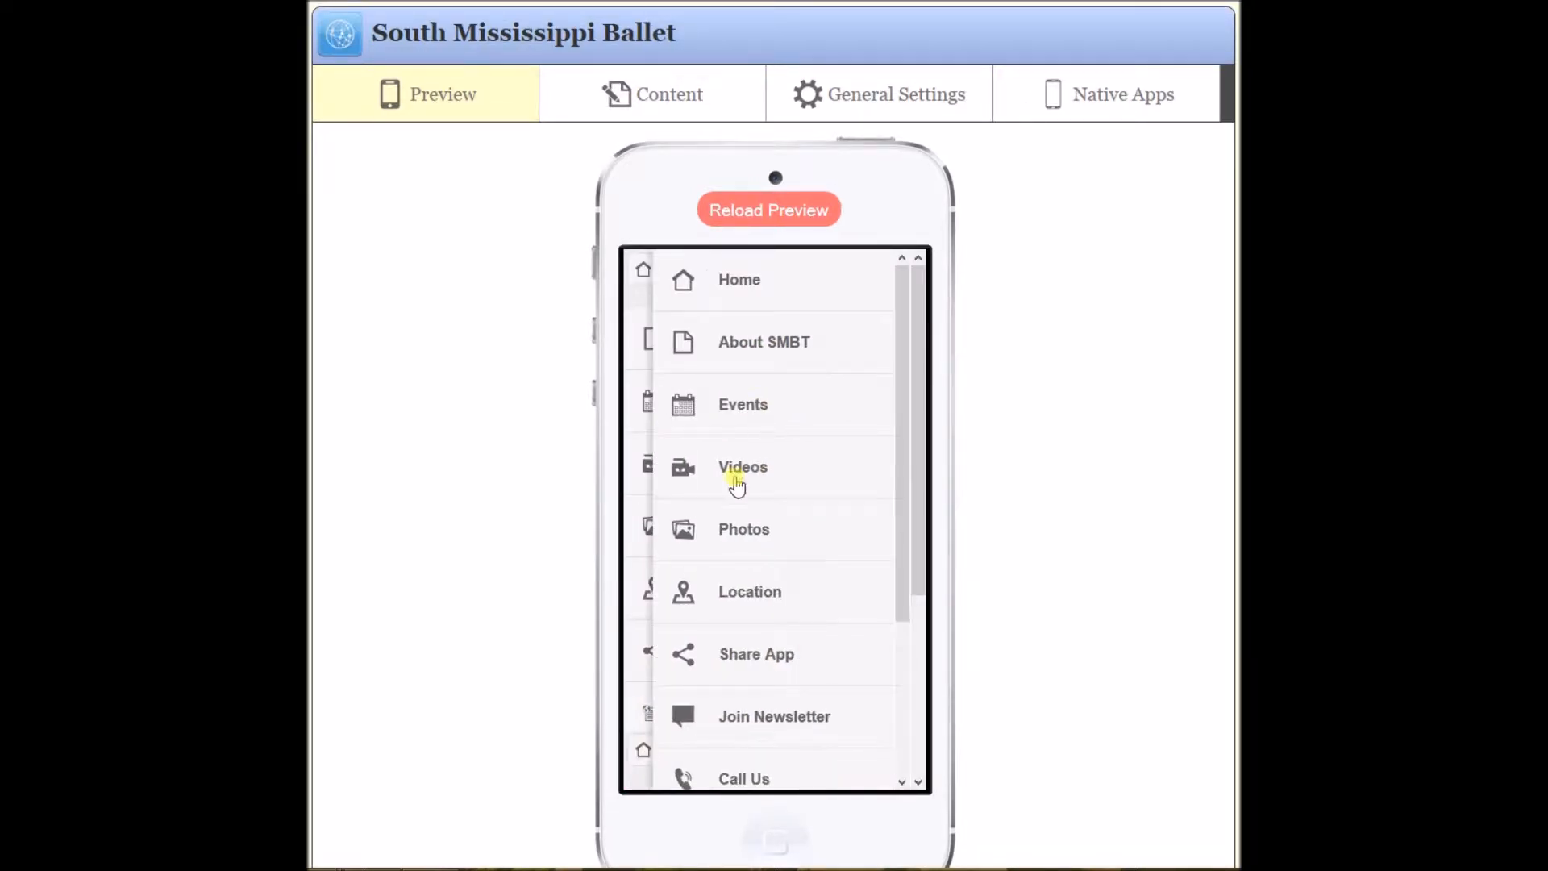
{"action": "left_click", "coordinate": [635, 523]}
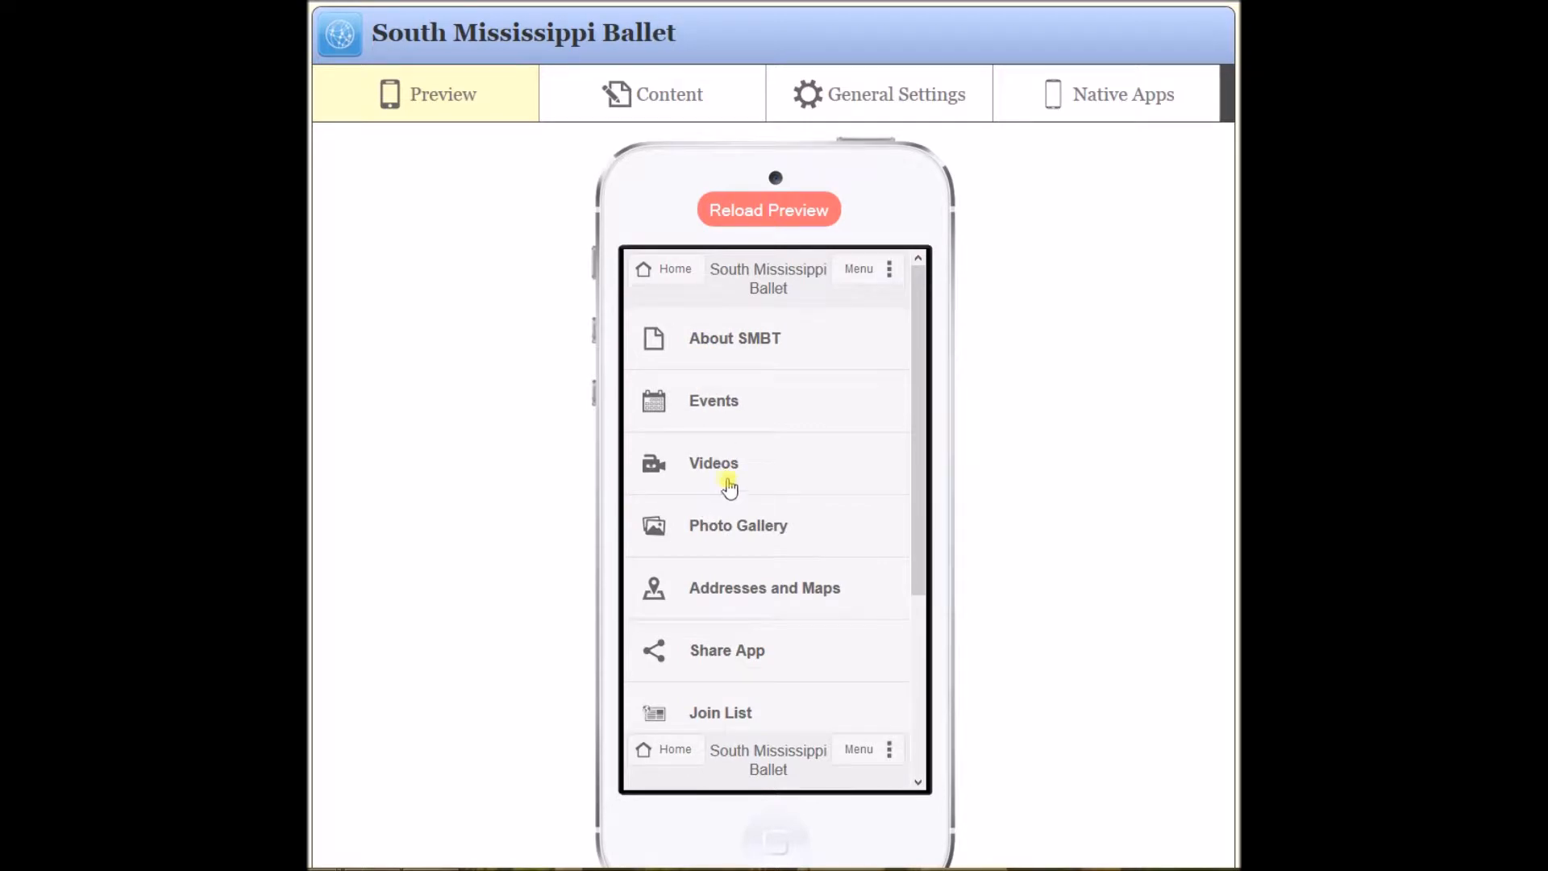
Open the Links section of the Home Page content and review the Events link's options.
{"action": "left_click", "coordinate": [682, 104]}
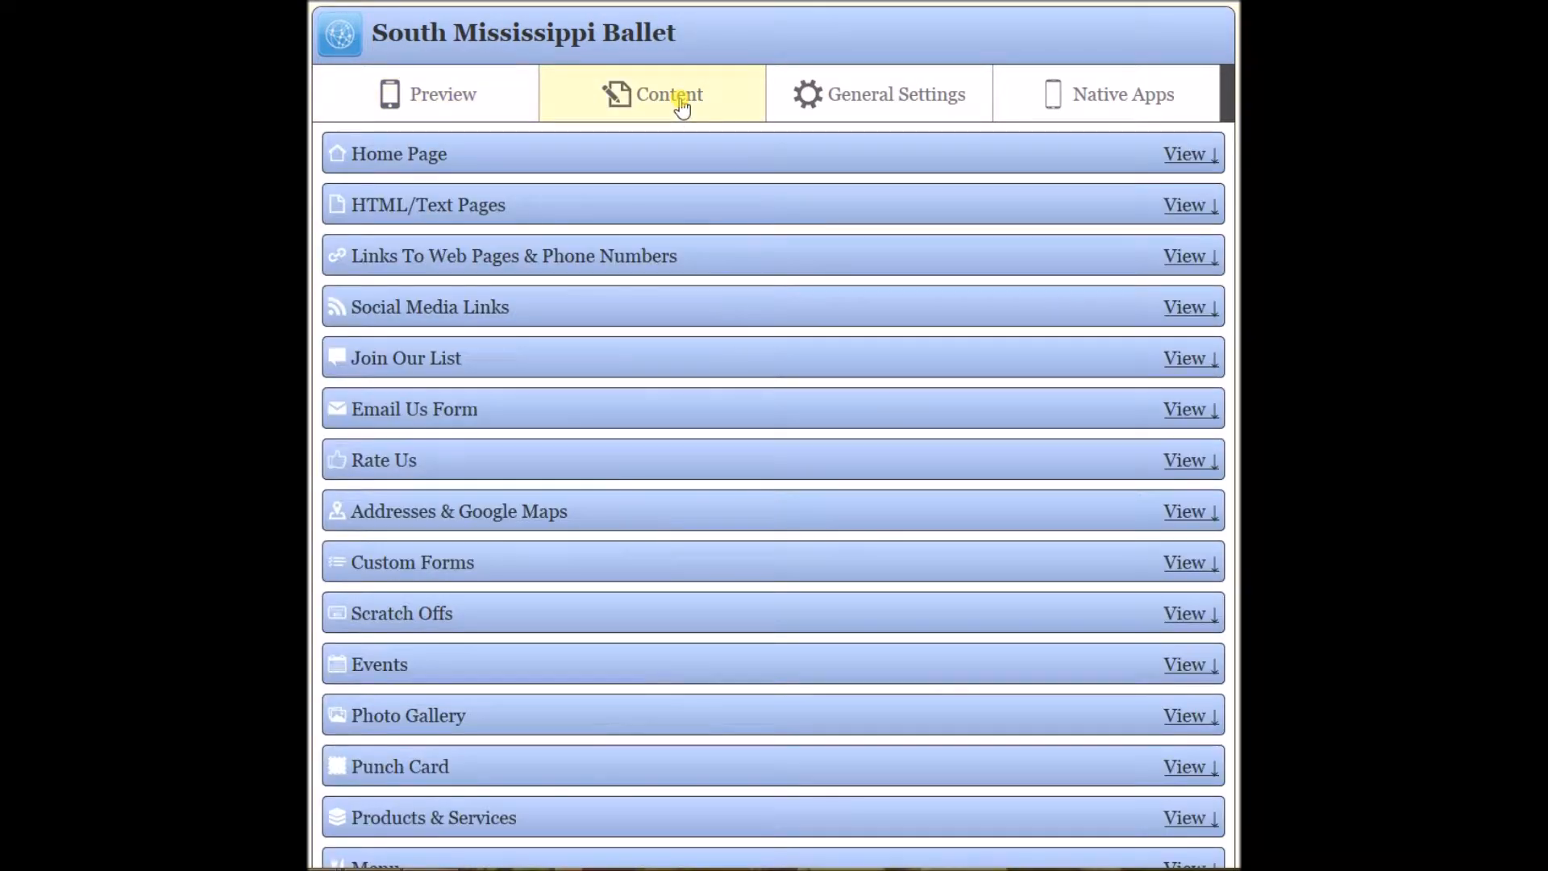
{"action": "left_click", "coordinate": [402, 155]}
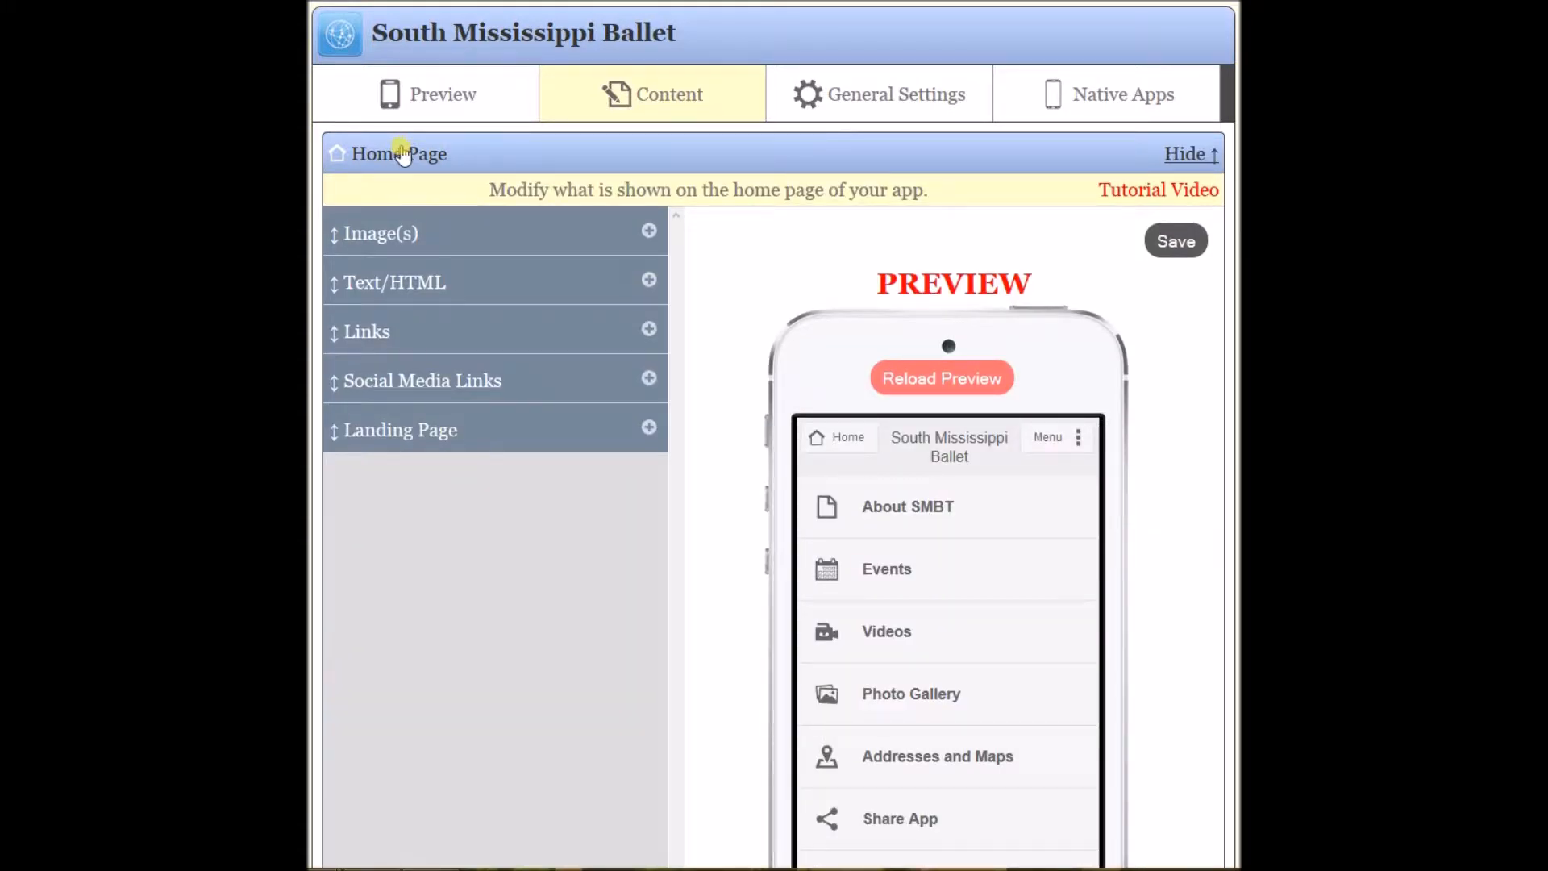
{"action": "left_click", "coordinate": [650, 332]}
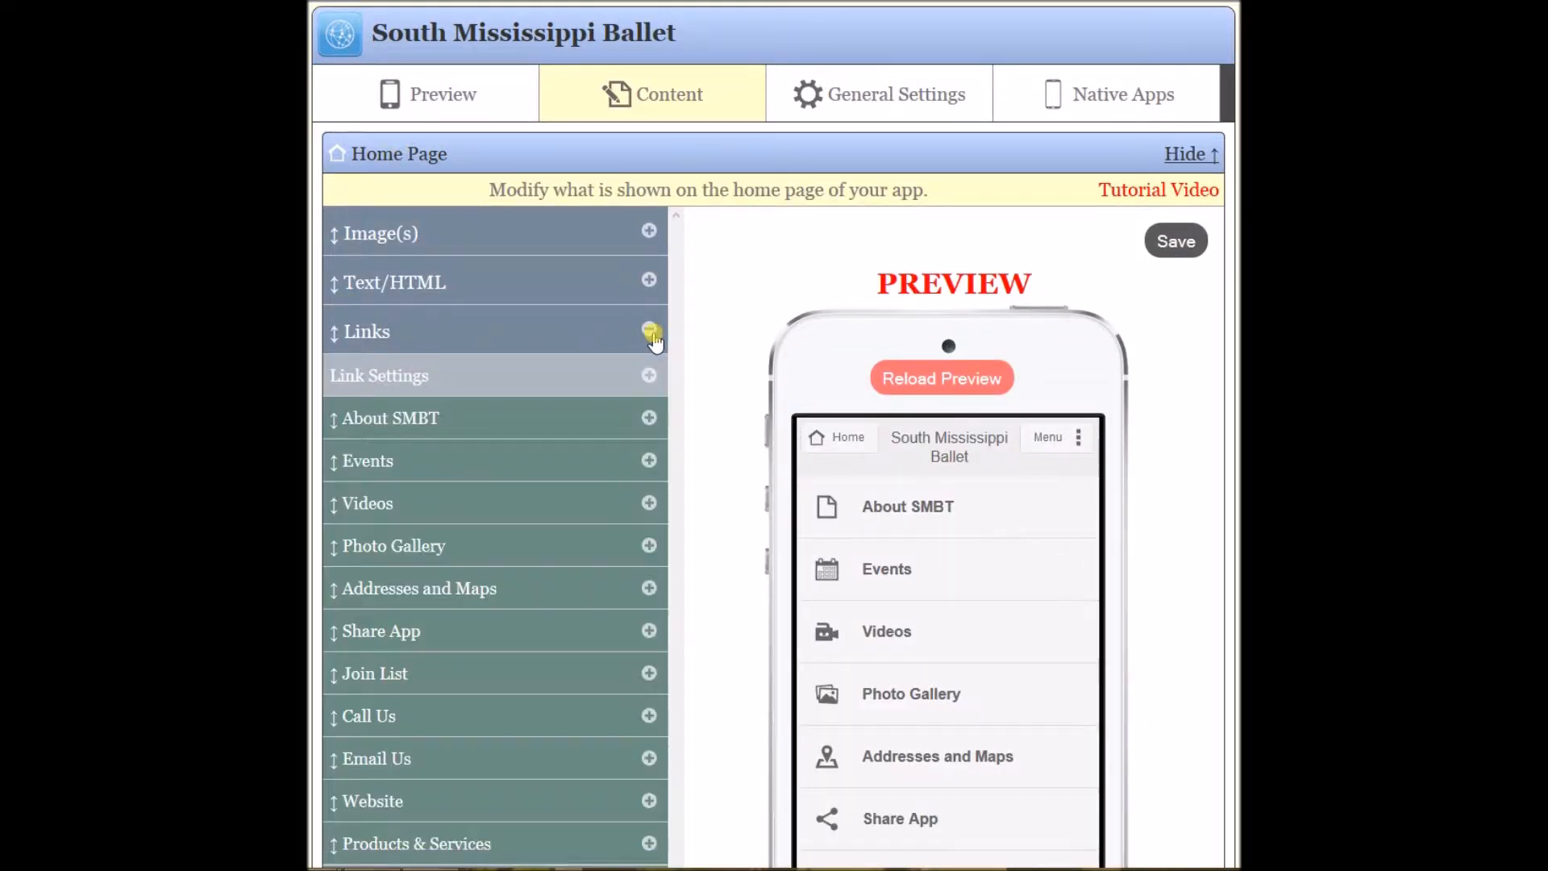
{"action": "scroll", "coordinate": [655, 342], "scroll_direction": "down", "scroll_amount": 3}
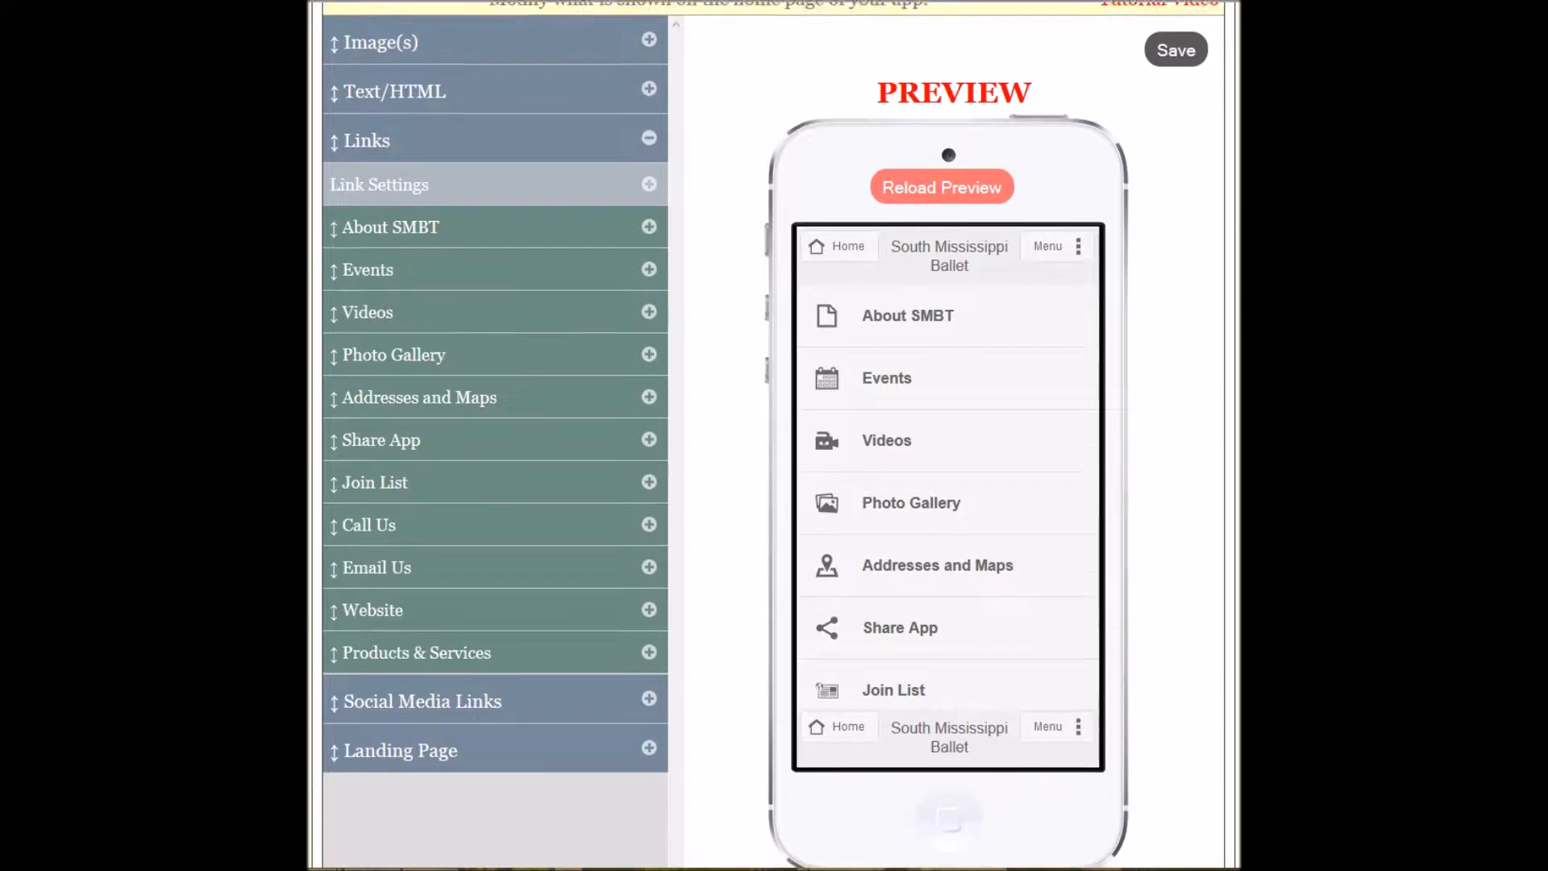
{"action": "left_click", "coordinate": [653, 244]}
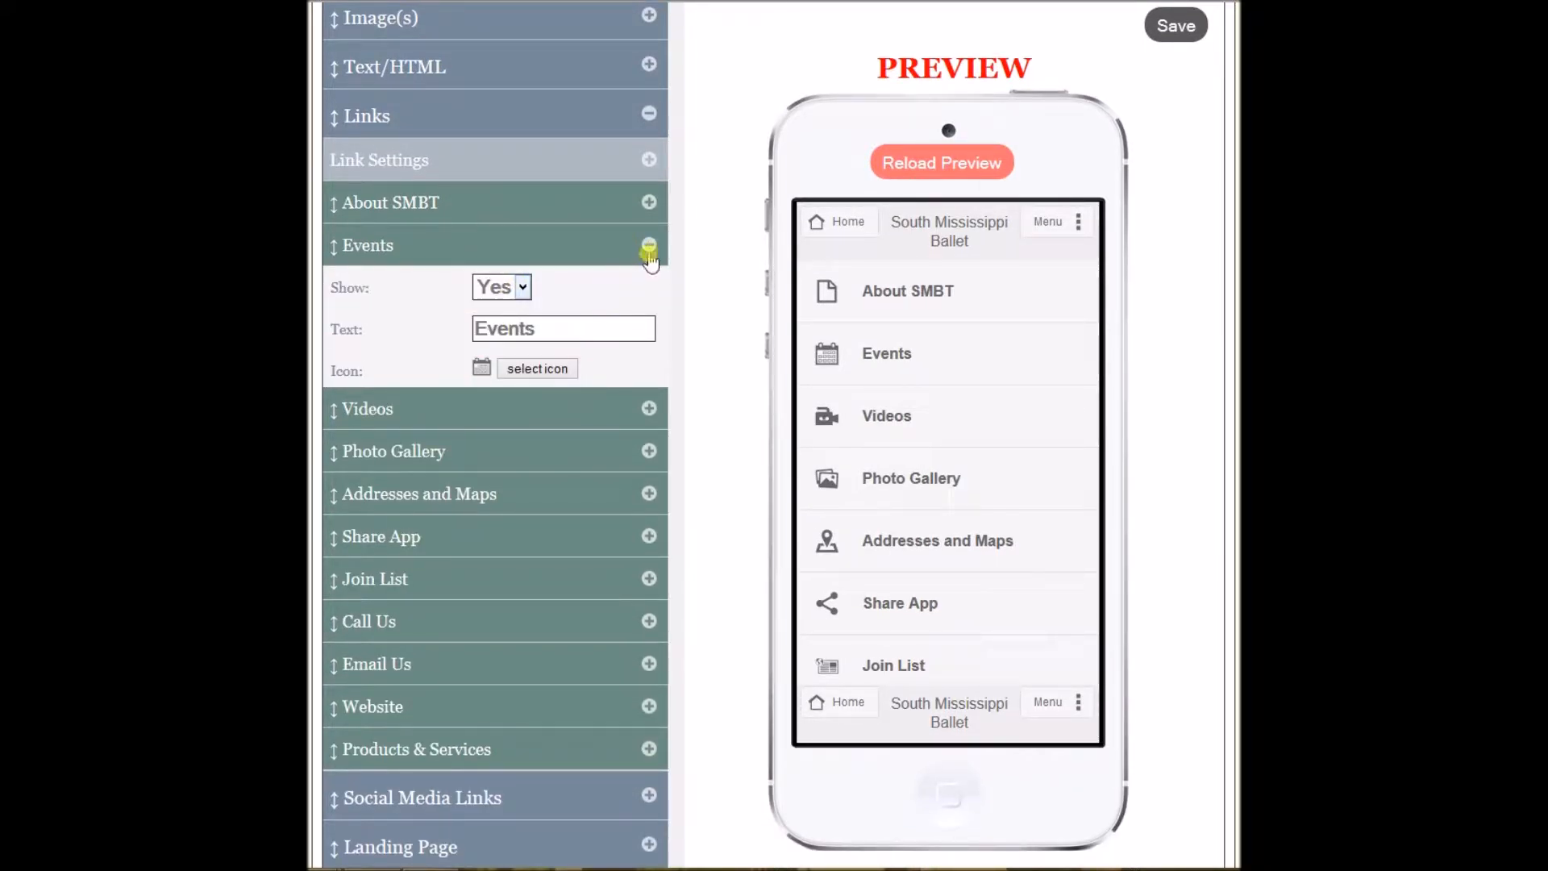
{"action": "left_click", "coordinate": [649, 258]}
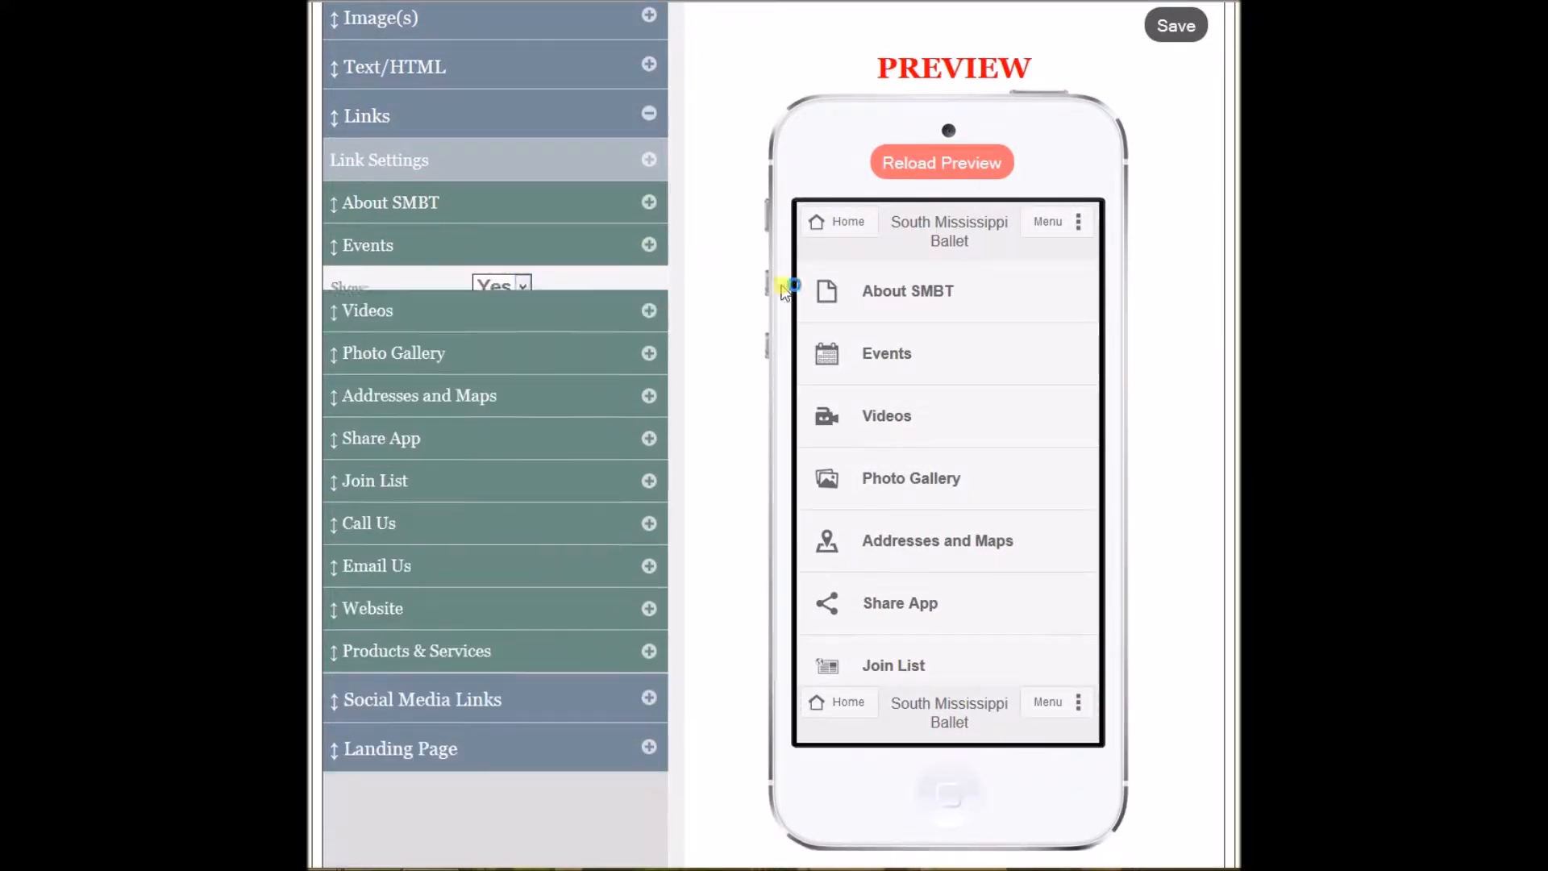
Try hiding the About SMBT link by setting Show to No, restore it to Yes, and collapse the link's options.
{"action": "left_click", "coordinate": [645, 203]}
{"action": "left_click", "coordinate": [523, 246]}
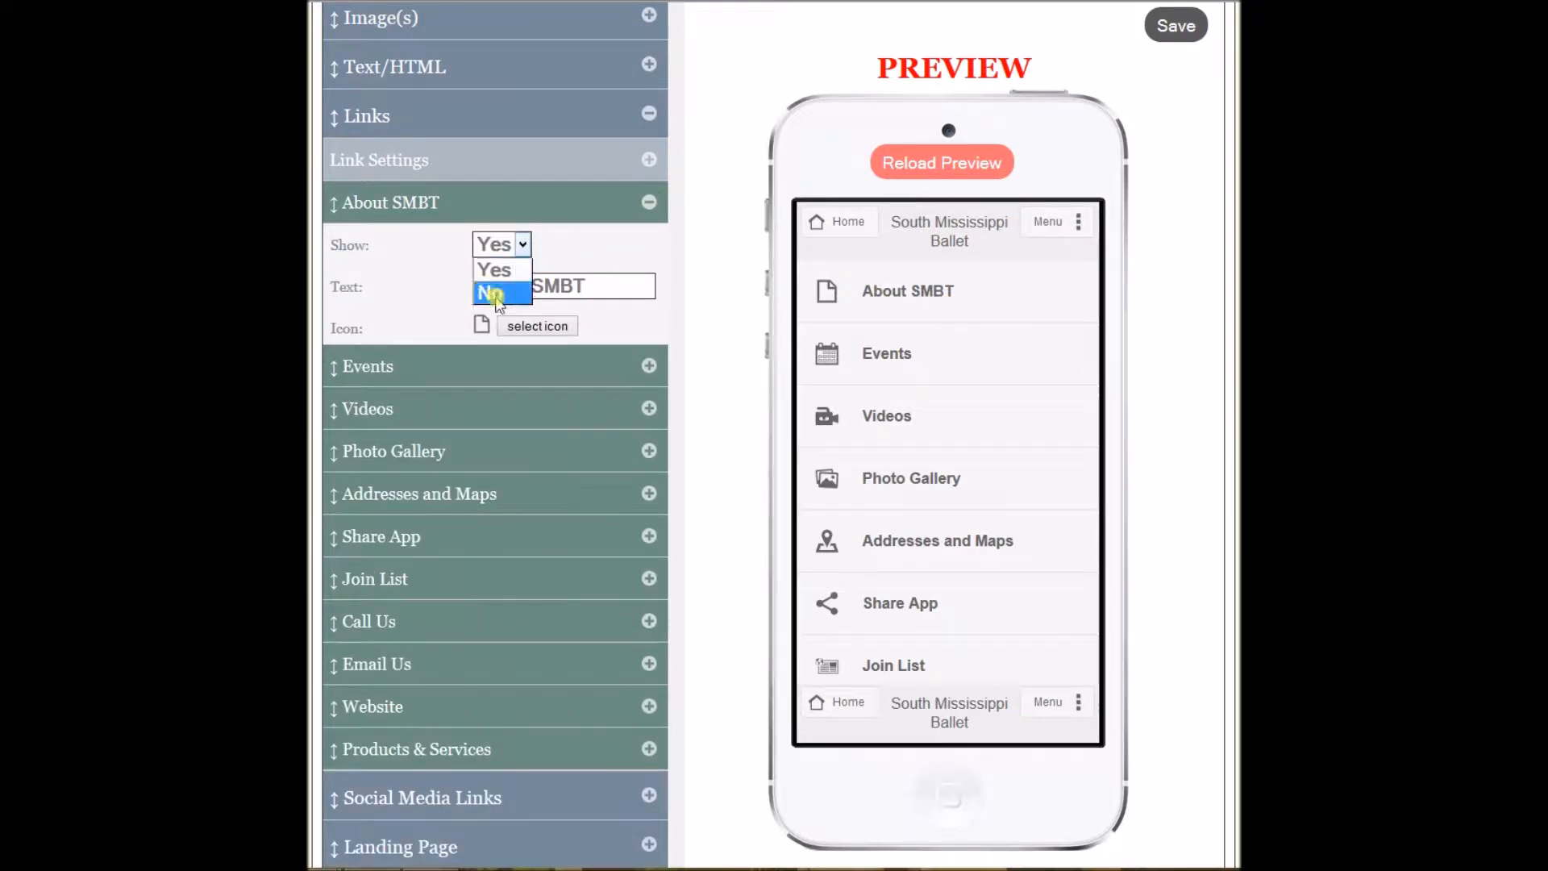
{"action": "left_click", "coordinate": [486, 293]}
{"action": "left_click", "coordinate": [523, 245]}
{"action": "left_click", "coordinate": [489, 268]}
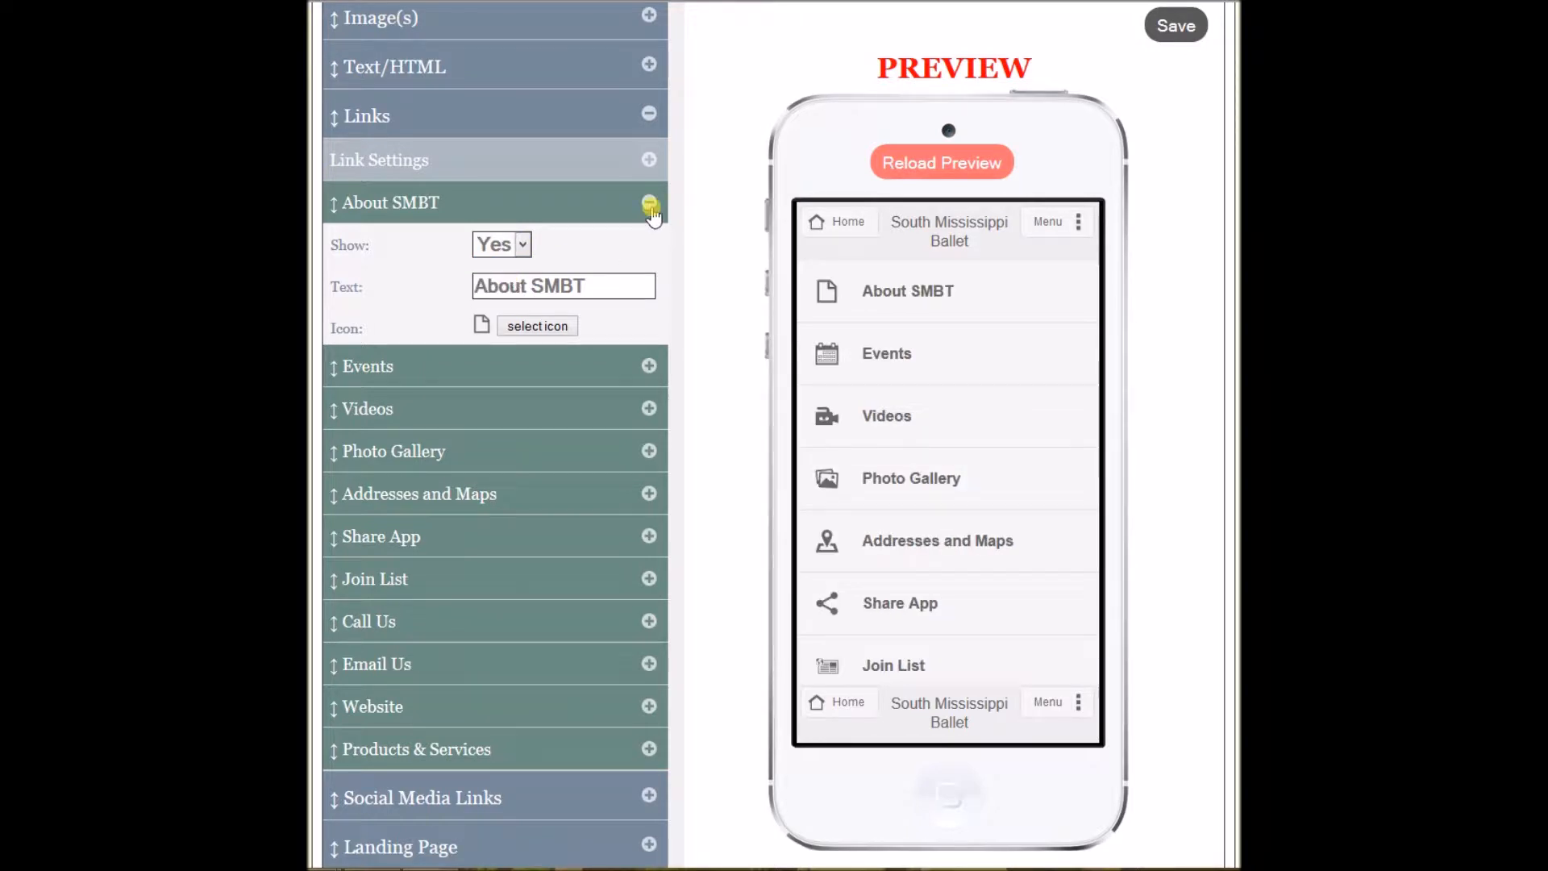
{"action": "left_click", "coordinate": [650, 206]}
Set Show On Home Page to No in the home page Link Settings, save, and collapse the Links section.
{"action": "left_click", "coordinate": [650, 161]}
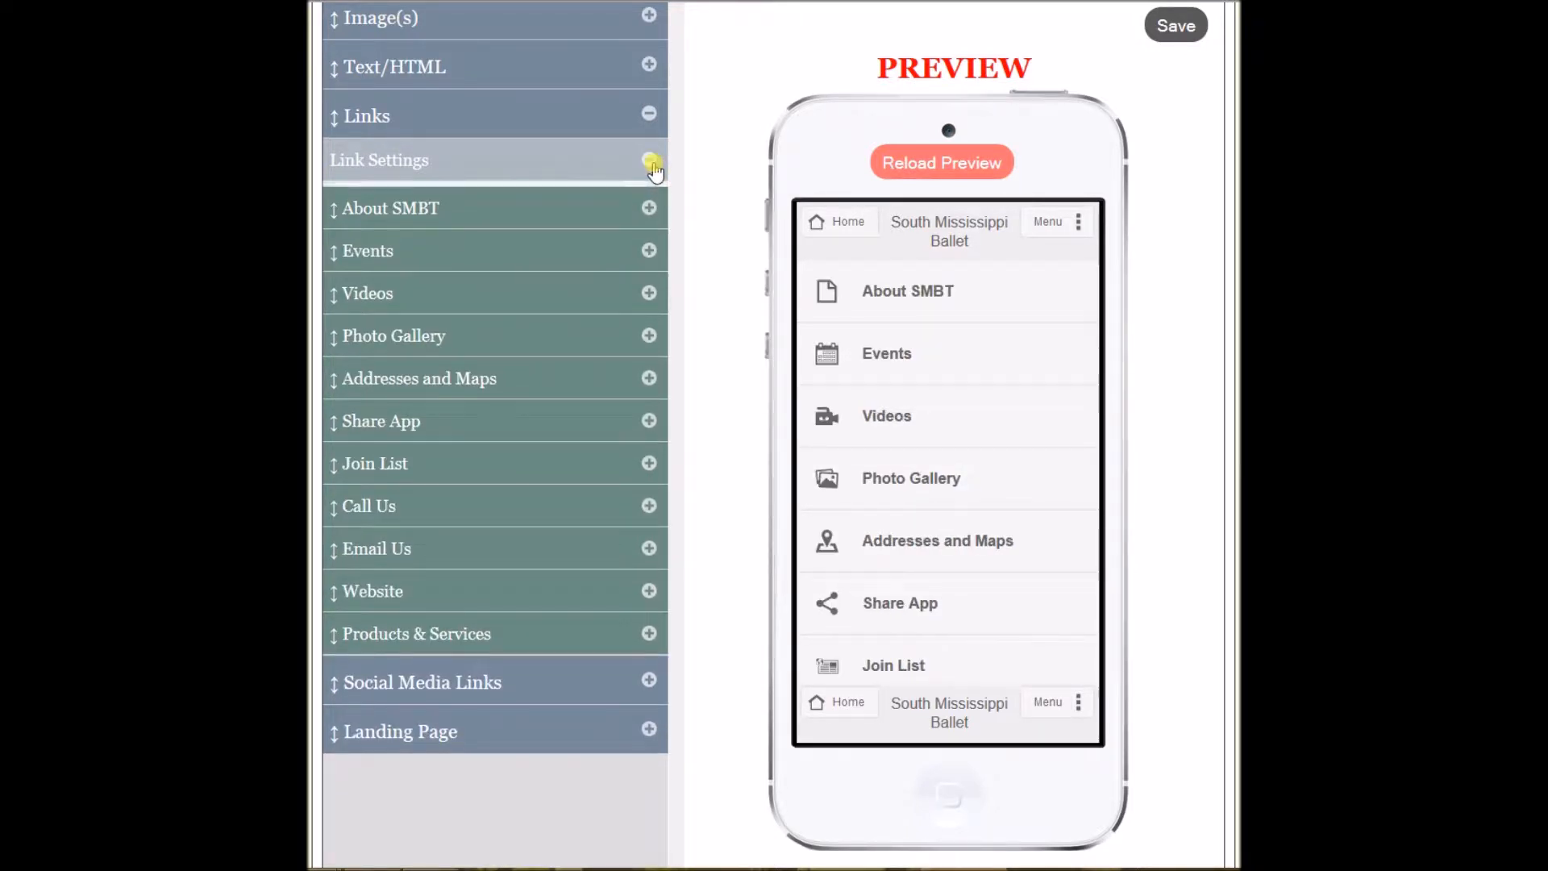
{"action": "left_click", "coordinate": [524, 202]}
{"action": "left_click", "coordinate": [519, 244]}
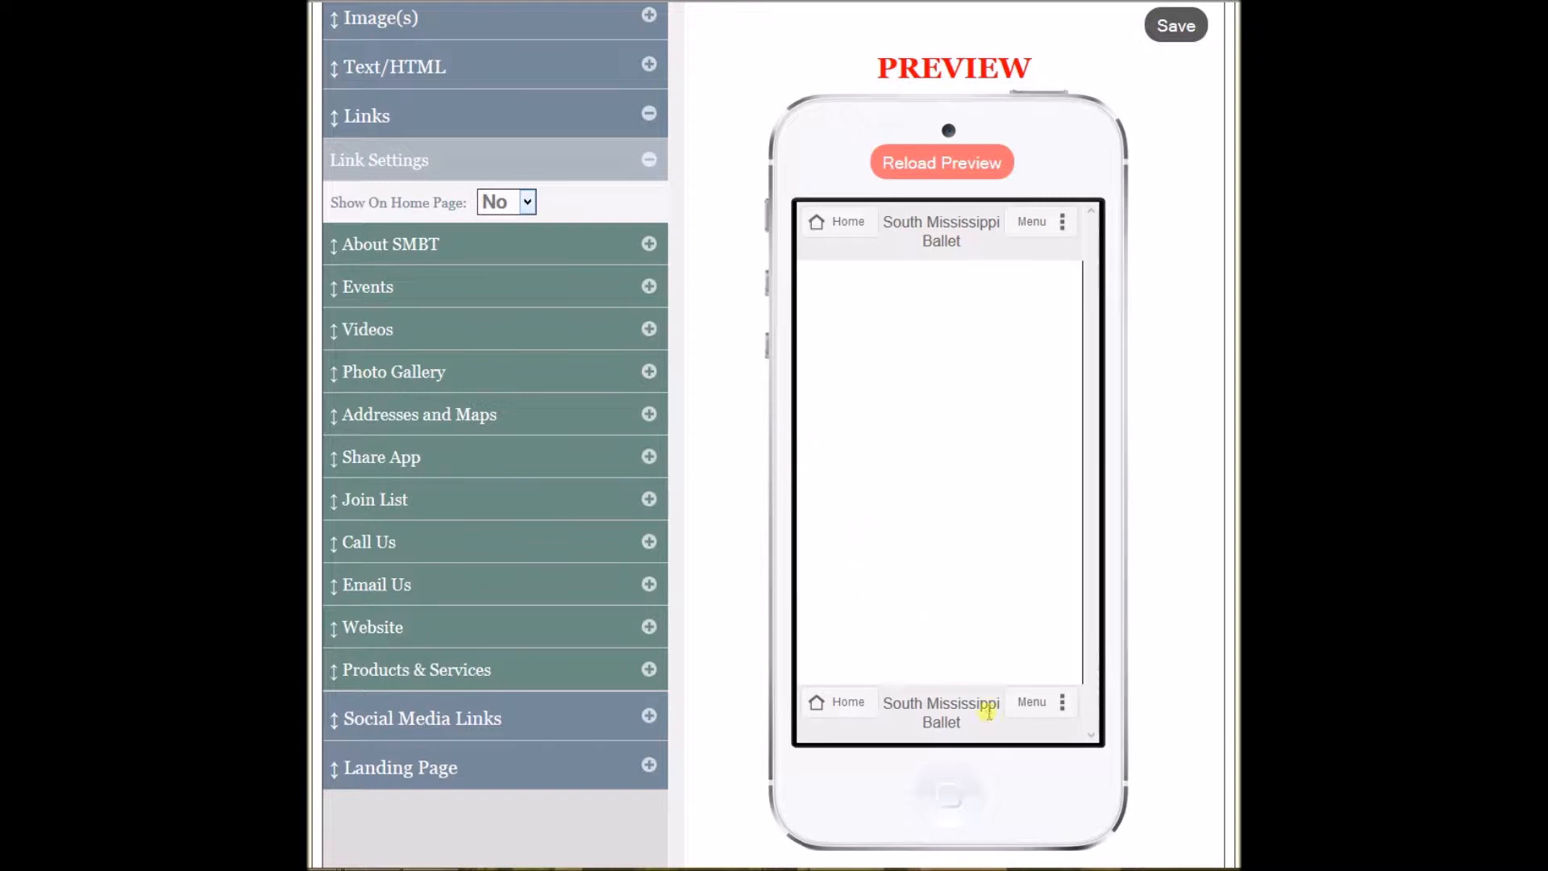
{"action": "left_click", "coordinate": [1175, 31]}
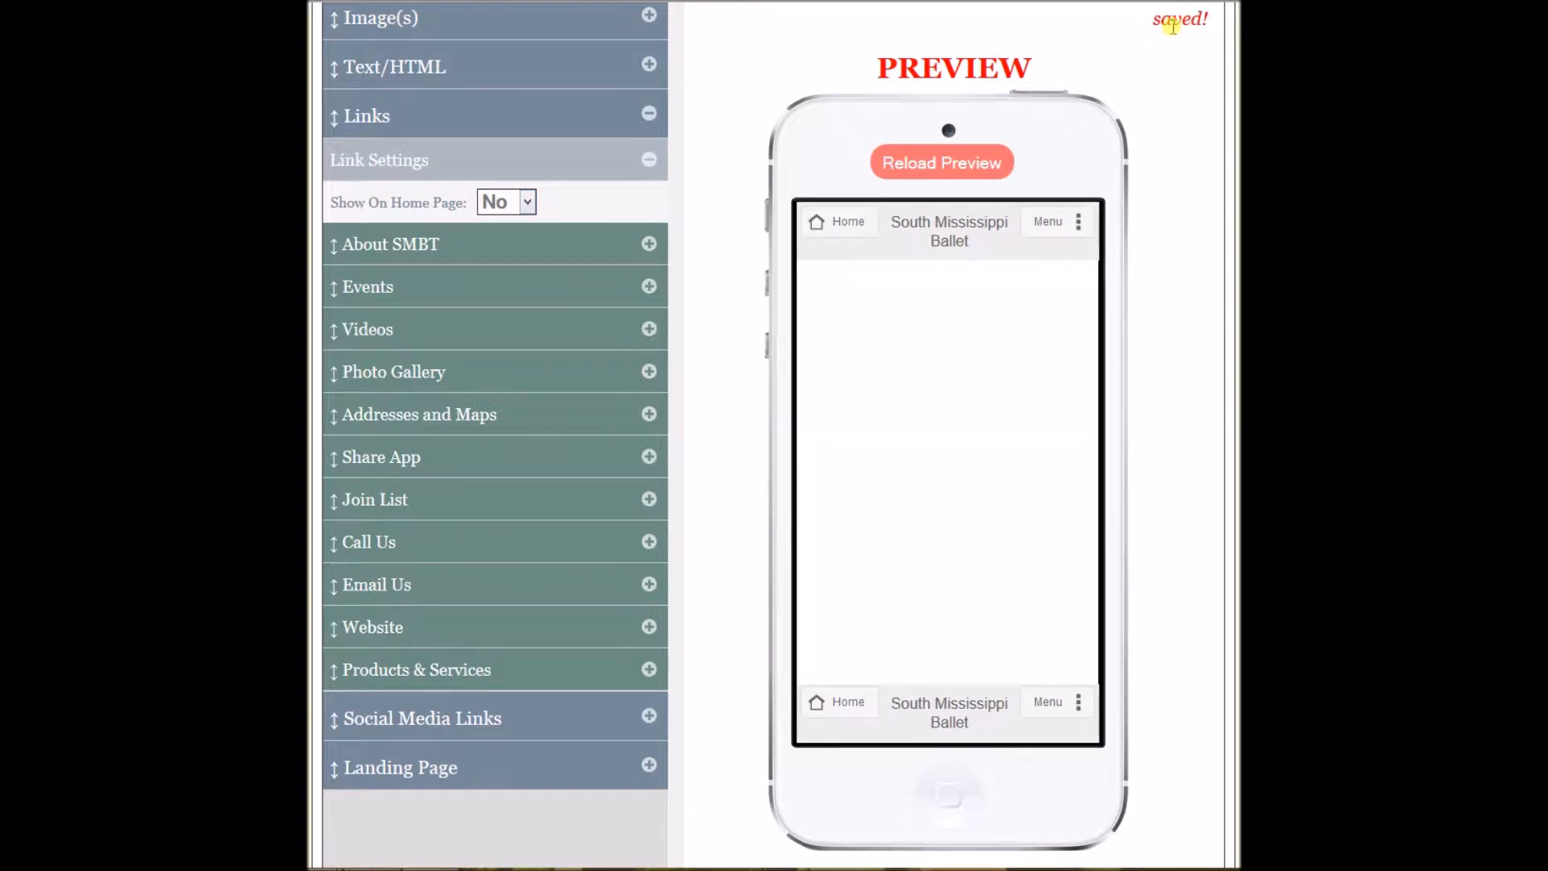
{"action": "left_click", "coordinate": [653, 167]}
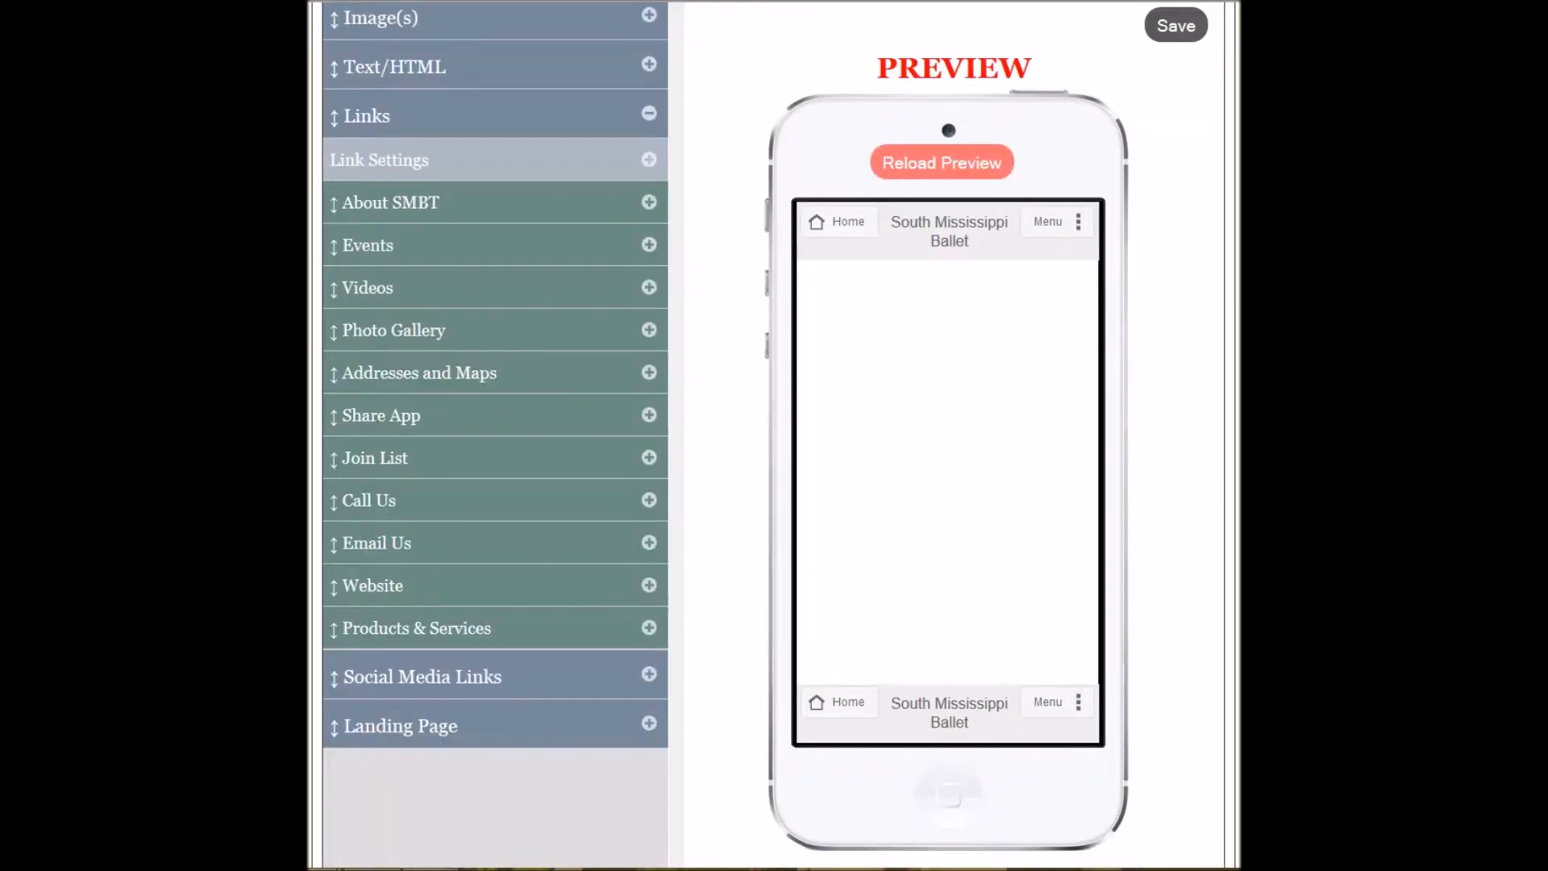
{"action": "scroll", "coordinate": [757, 225], "scroll_direction": "up", "scroll_amount": 2}
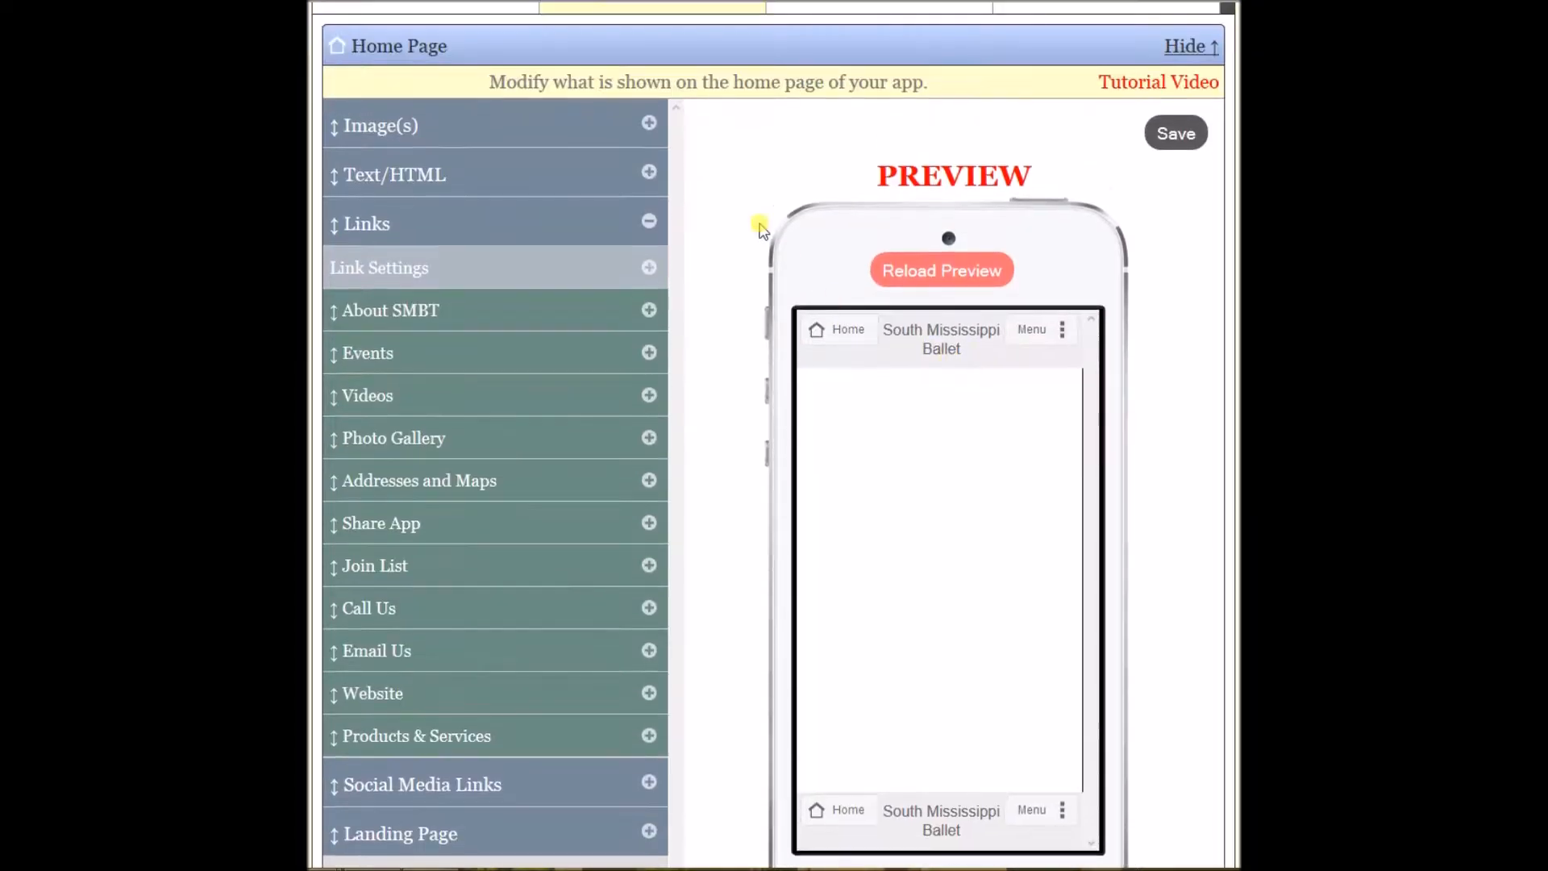
{"action": "left_click", "coordinate": [650, 222]}
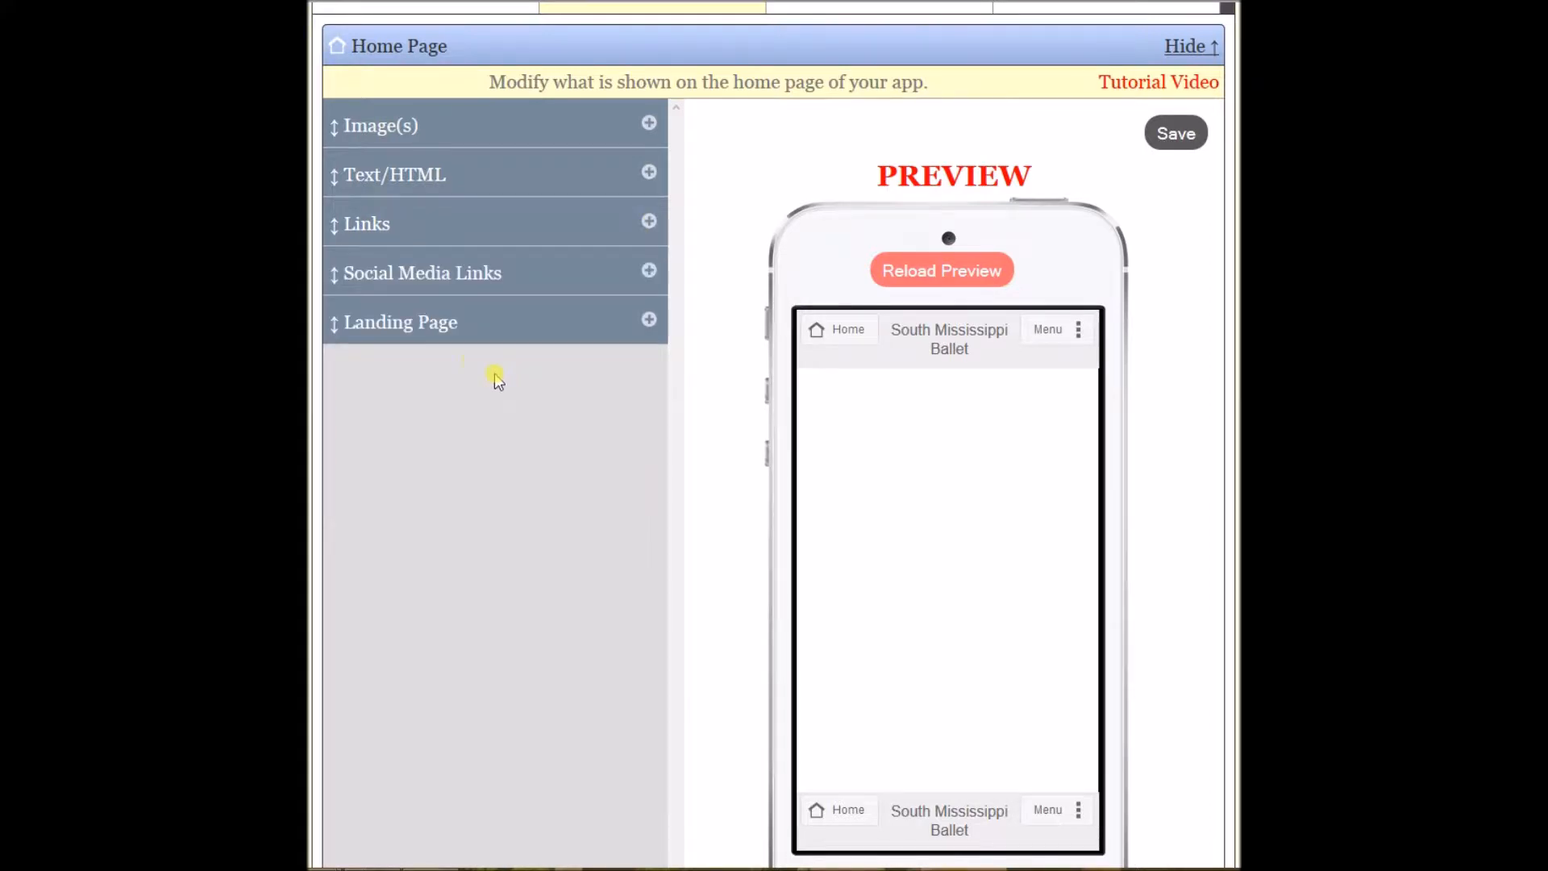
Add 1.jpg from the building SMBT folder as a home page image, with Link To Page left at N/A.
{"action": "left_click", "coordinate": [650, 122]}
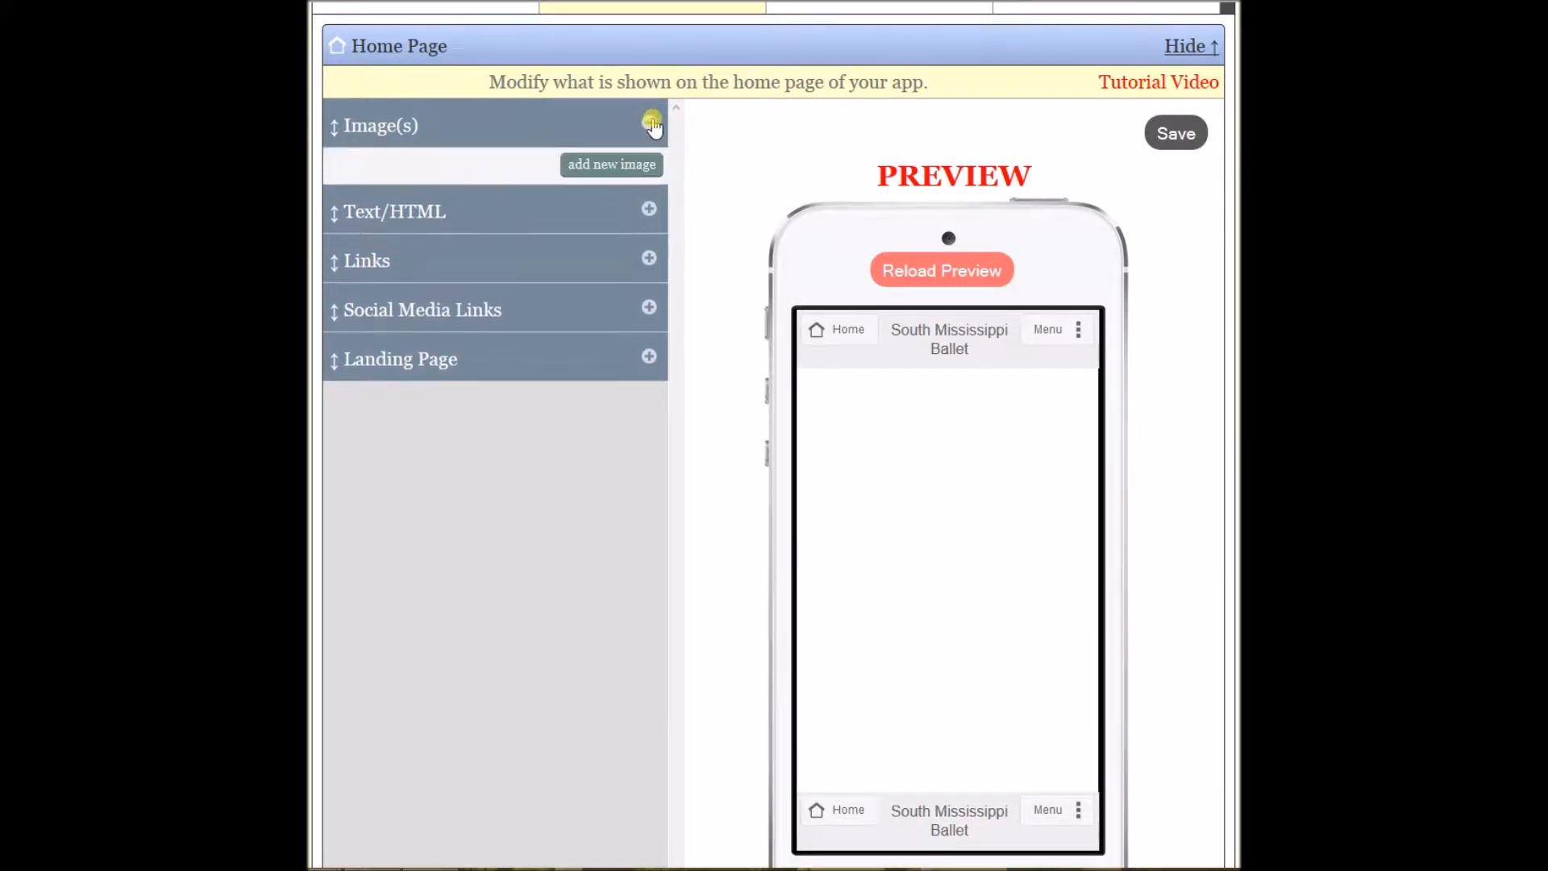
{"action": "left_click", "coordinate": [609, 164]}
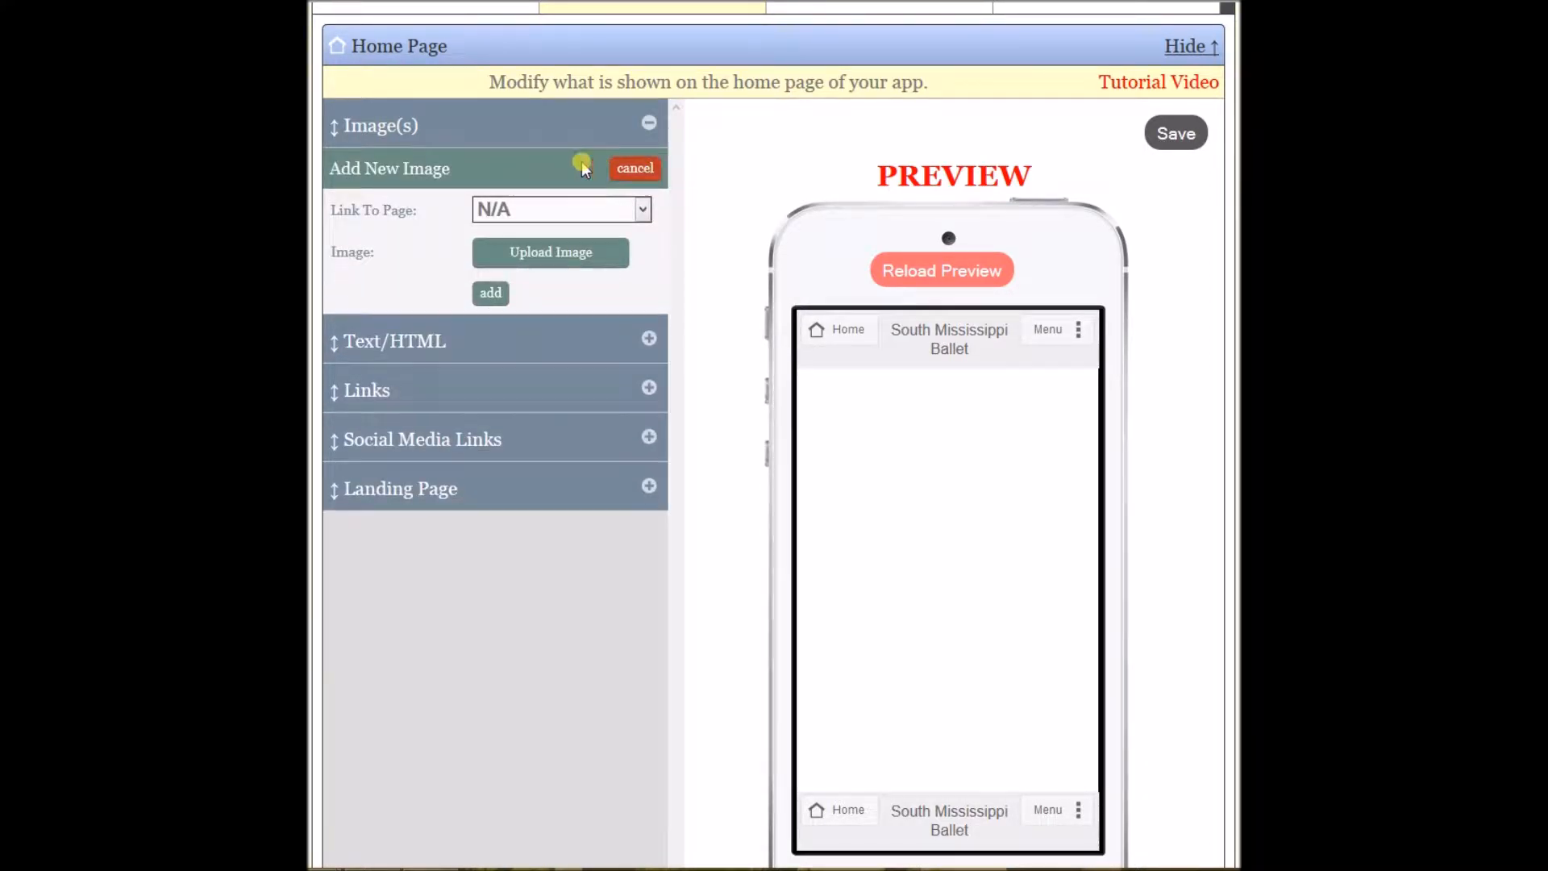
{"action": "left_click", "coordinate": [555, 266]}
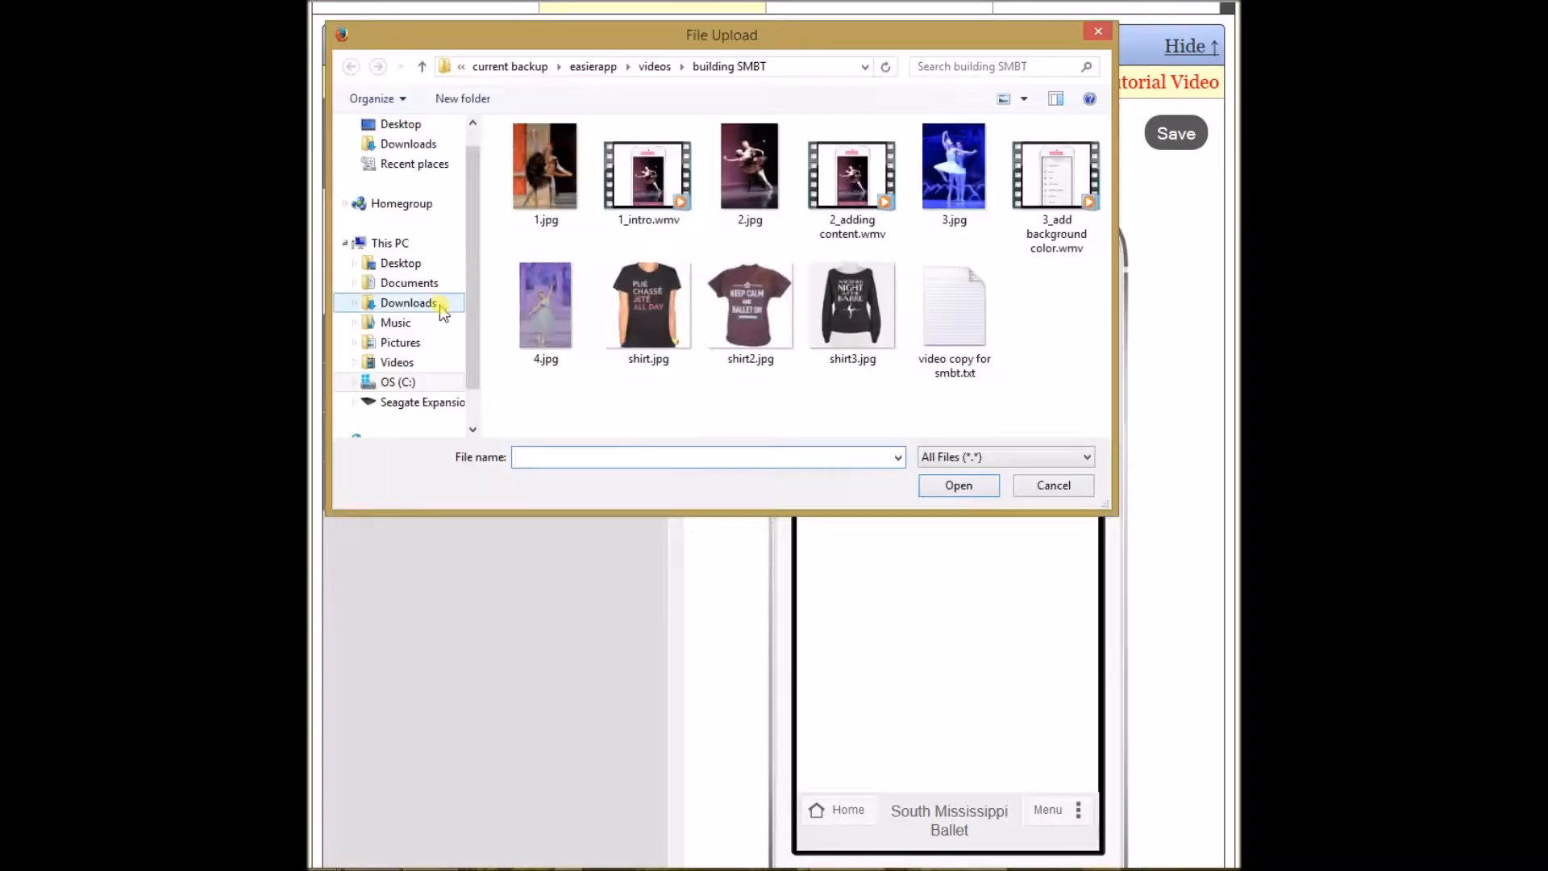
{"action": "double_click", "coordinate": [543, 166]}
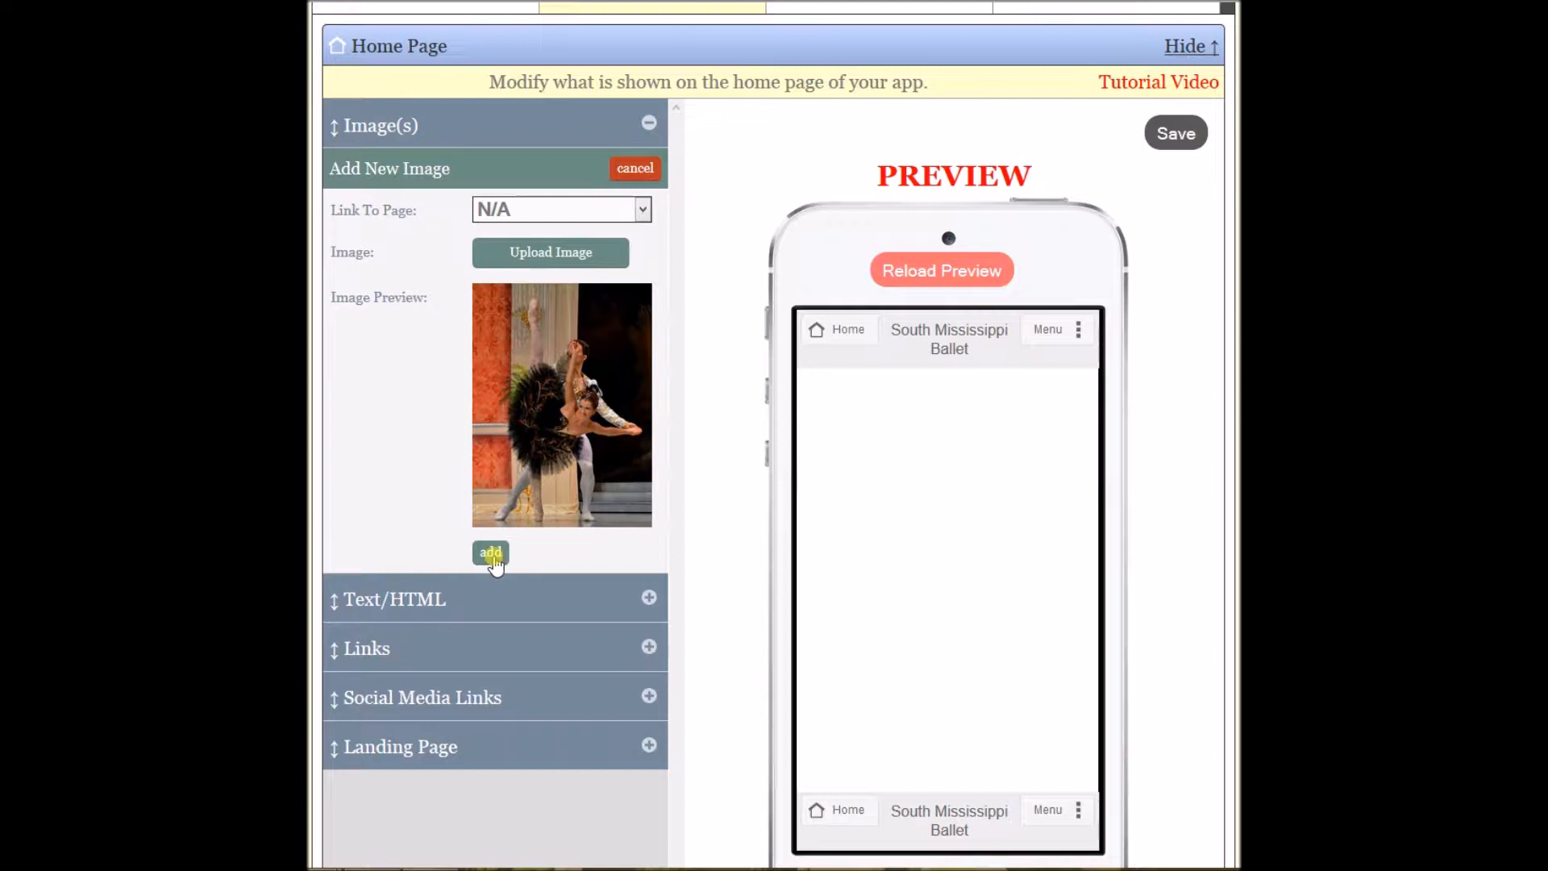
{"action": "left_click", "coordinate": [491, 553]}
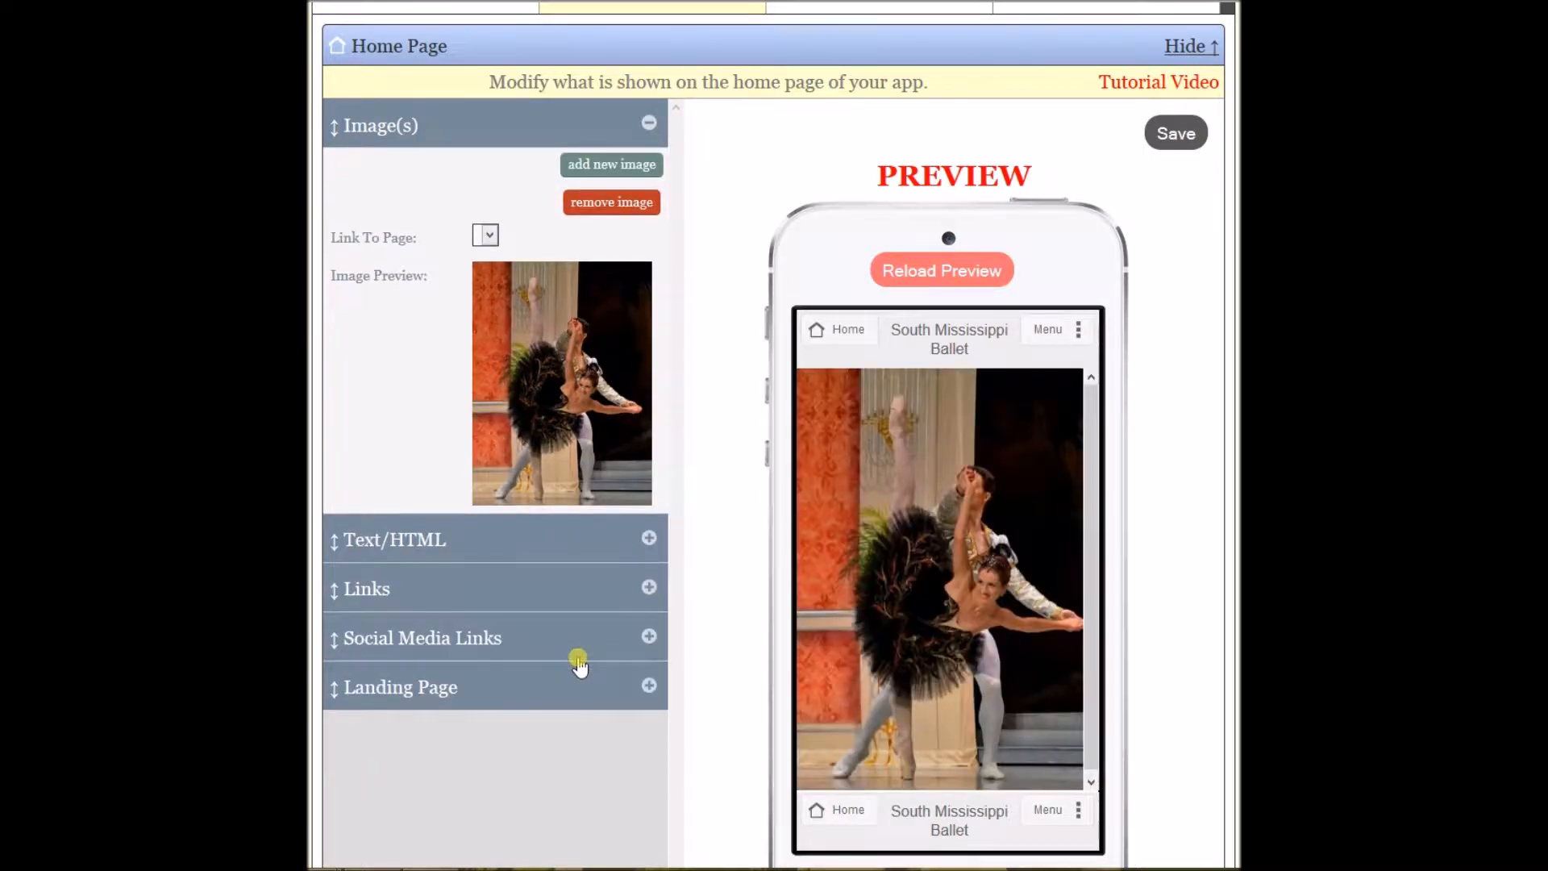
Add 2.jpg as the second home page image.
{"action": "left_click", "coordinate": [606, 165]}
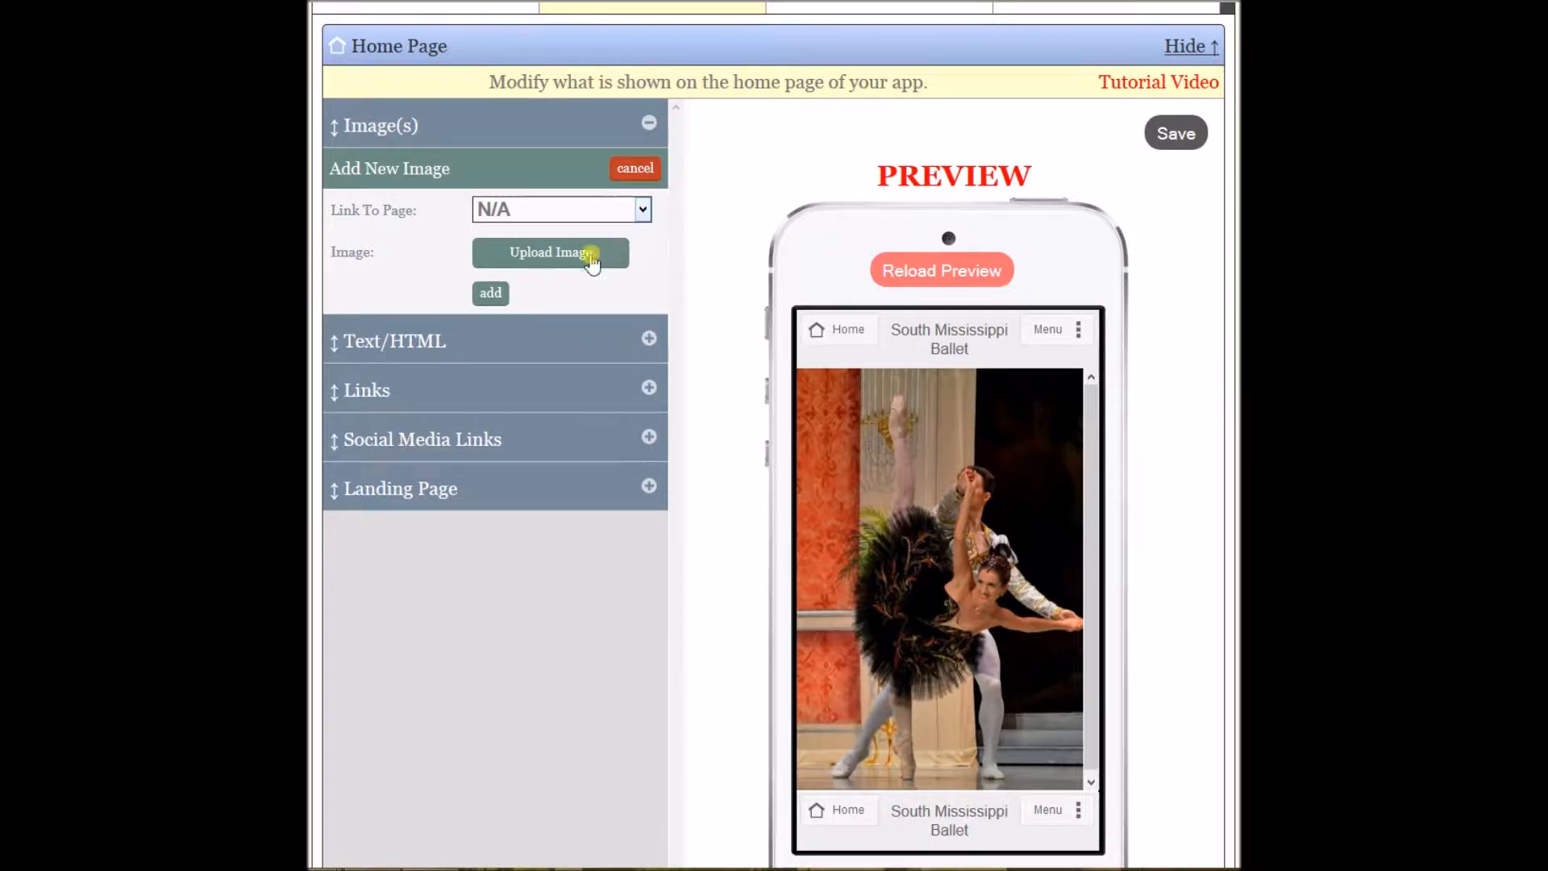
{"action": "left_click", "coordinate": [591, 254]}
{"action": "double_click", "coordinate": [750, 173]}
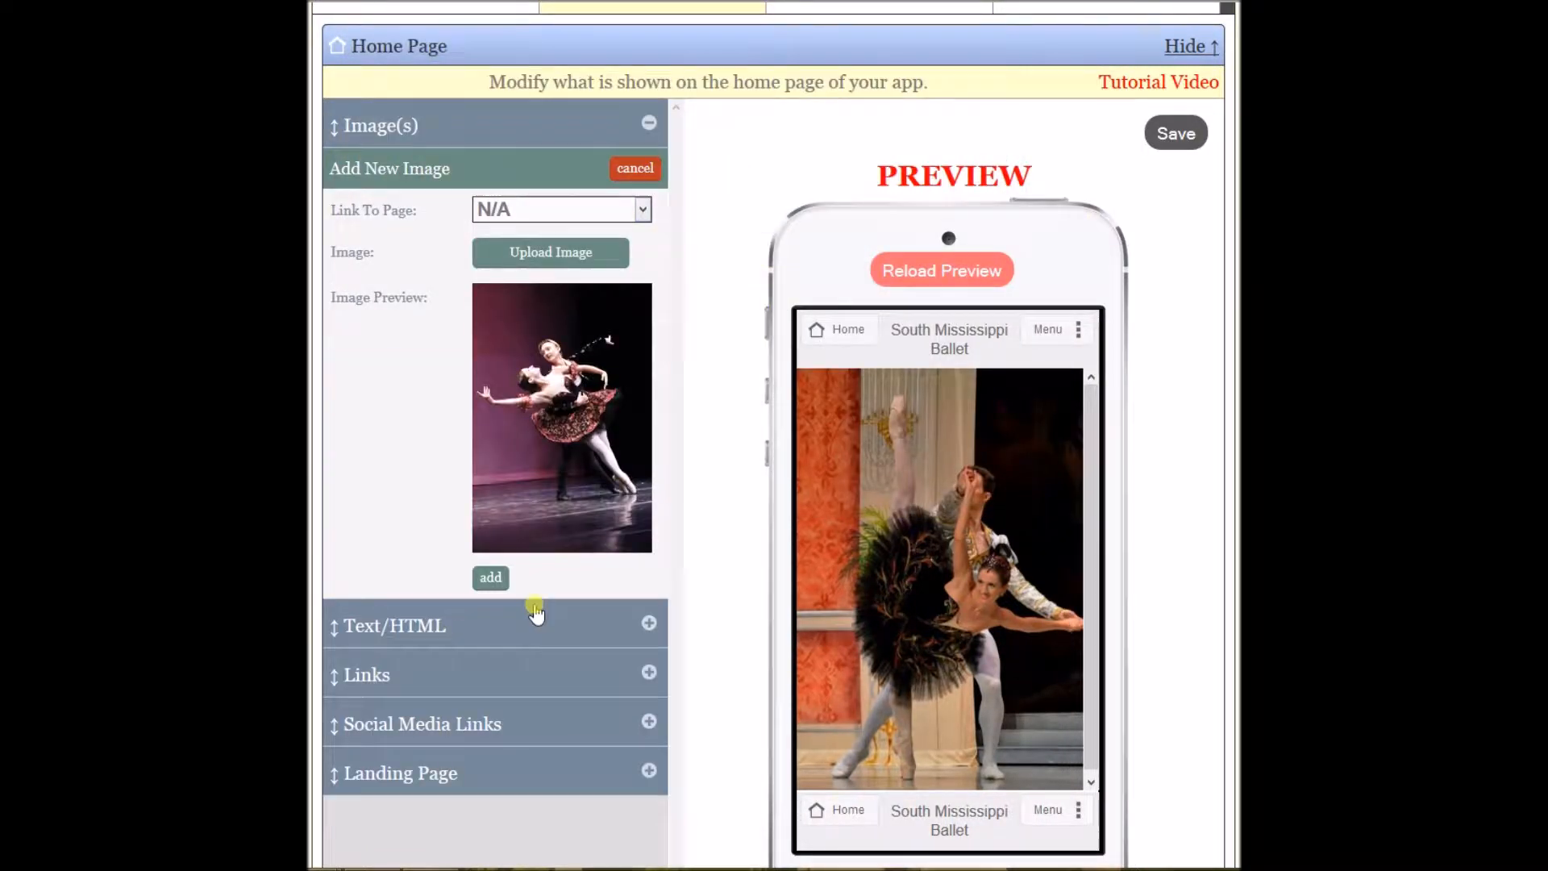
{"action": "left_click", "coordinate": [491, 579]}
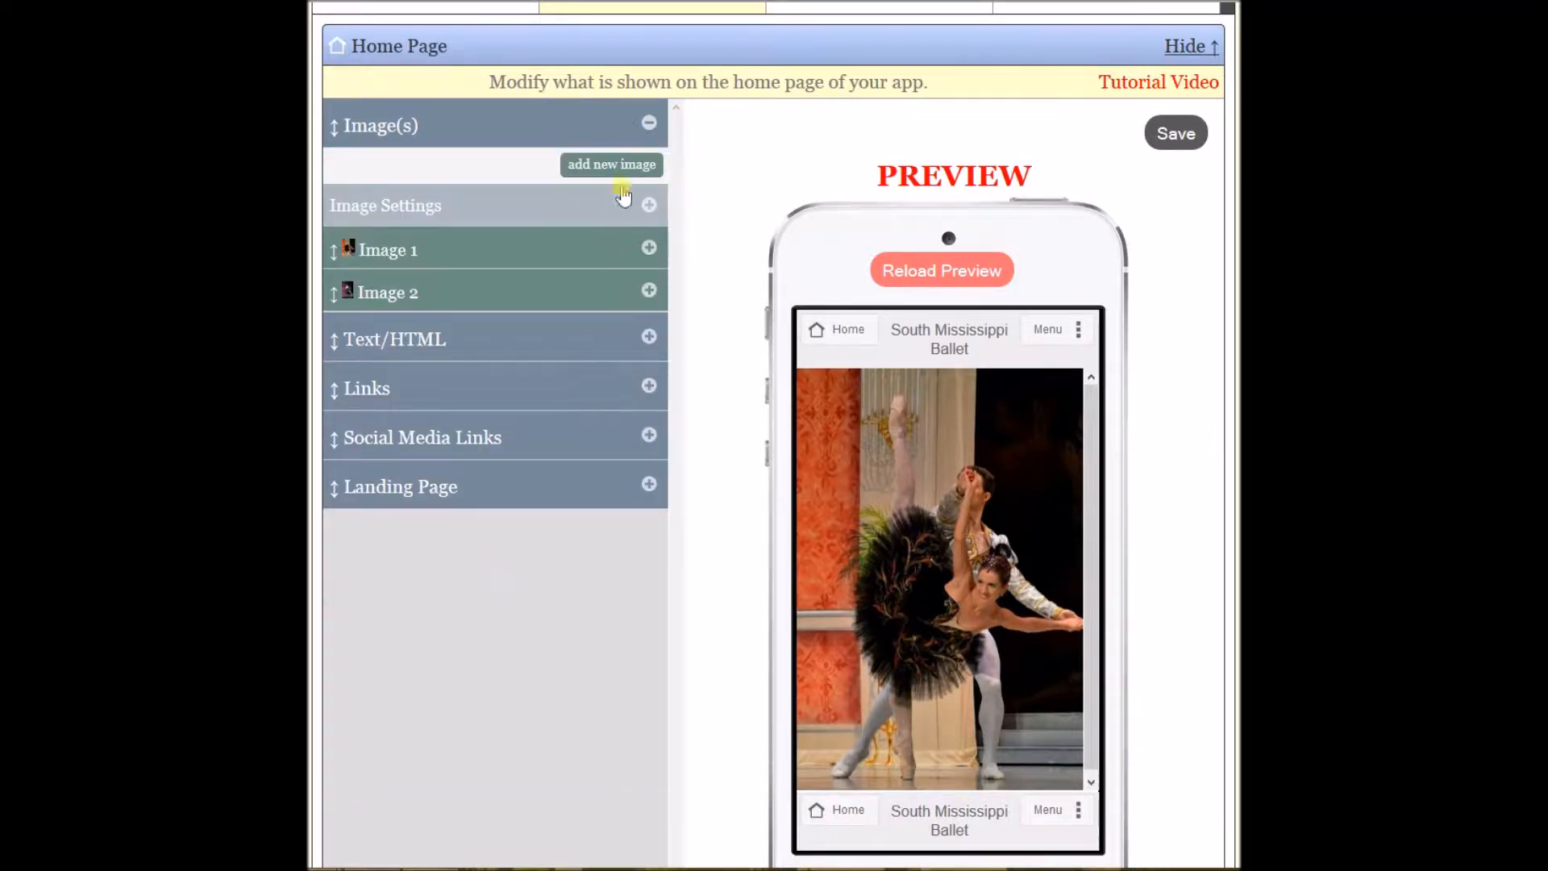
Add 3.jpg as the third home page image.
{"action": "left_click", "coordinate": [627, 165]}
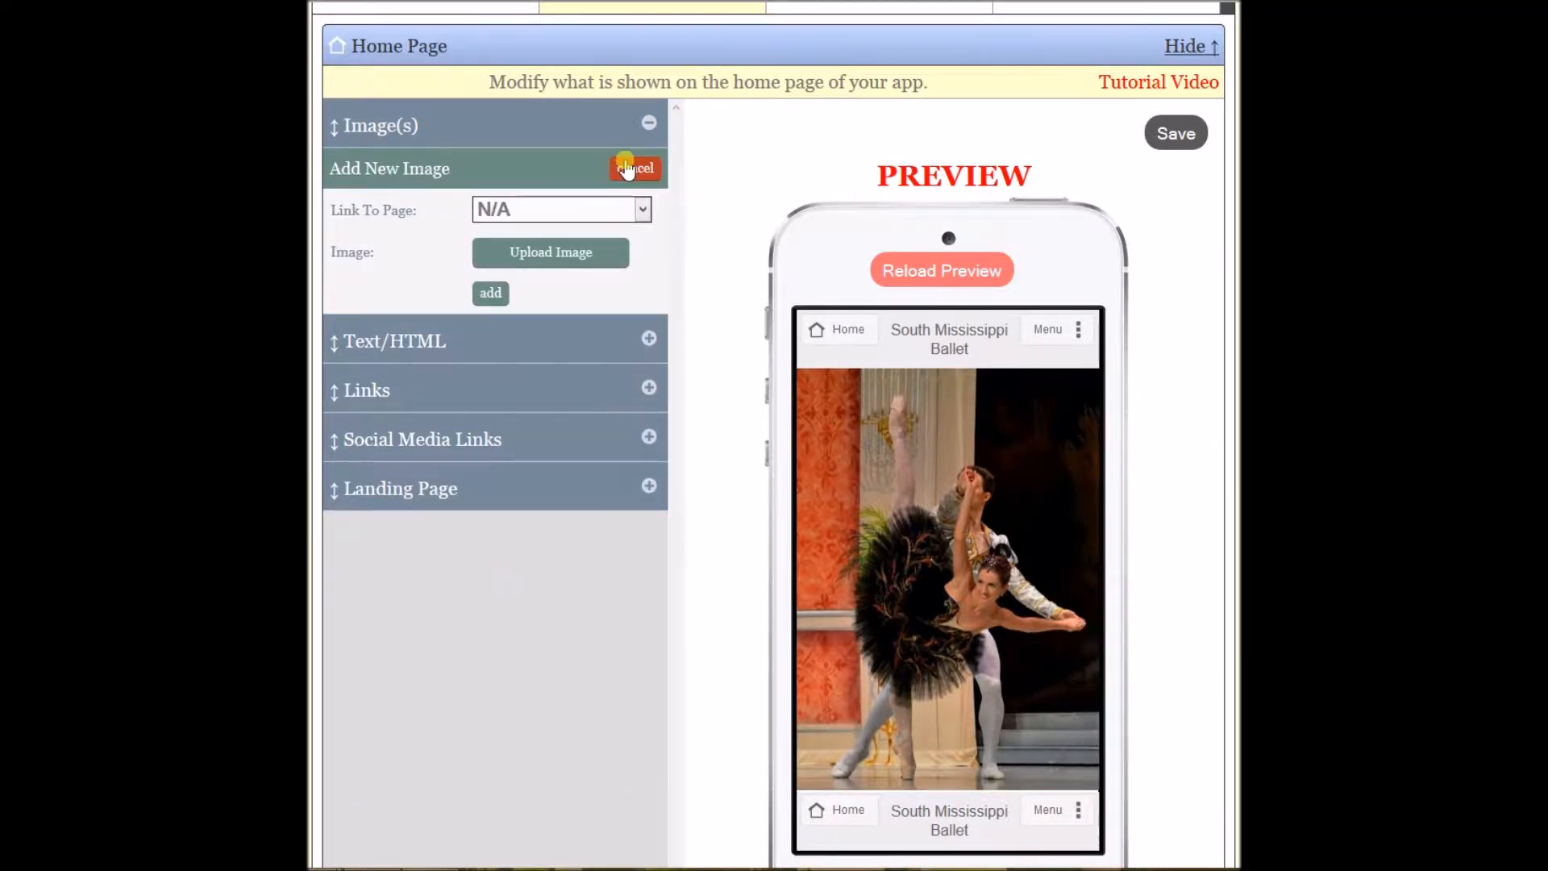
{"action": "left_click", "coordinate": [566, 250]}
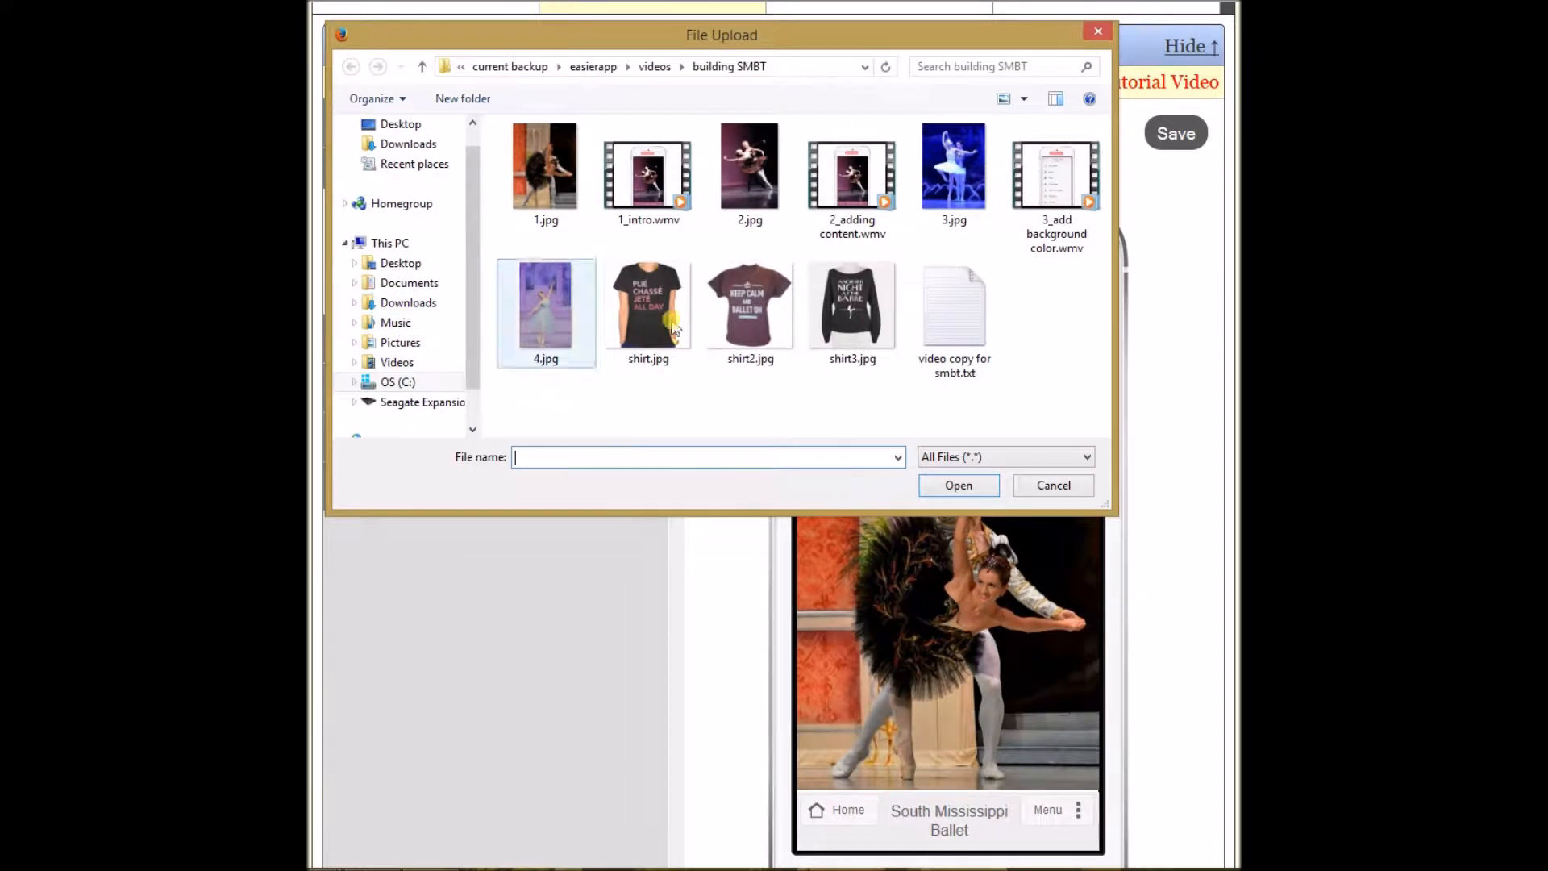
{"action": "double_click", "coordinate": [956, 183]}
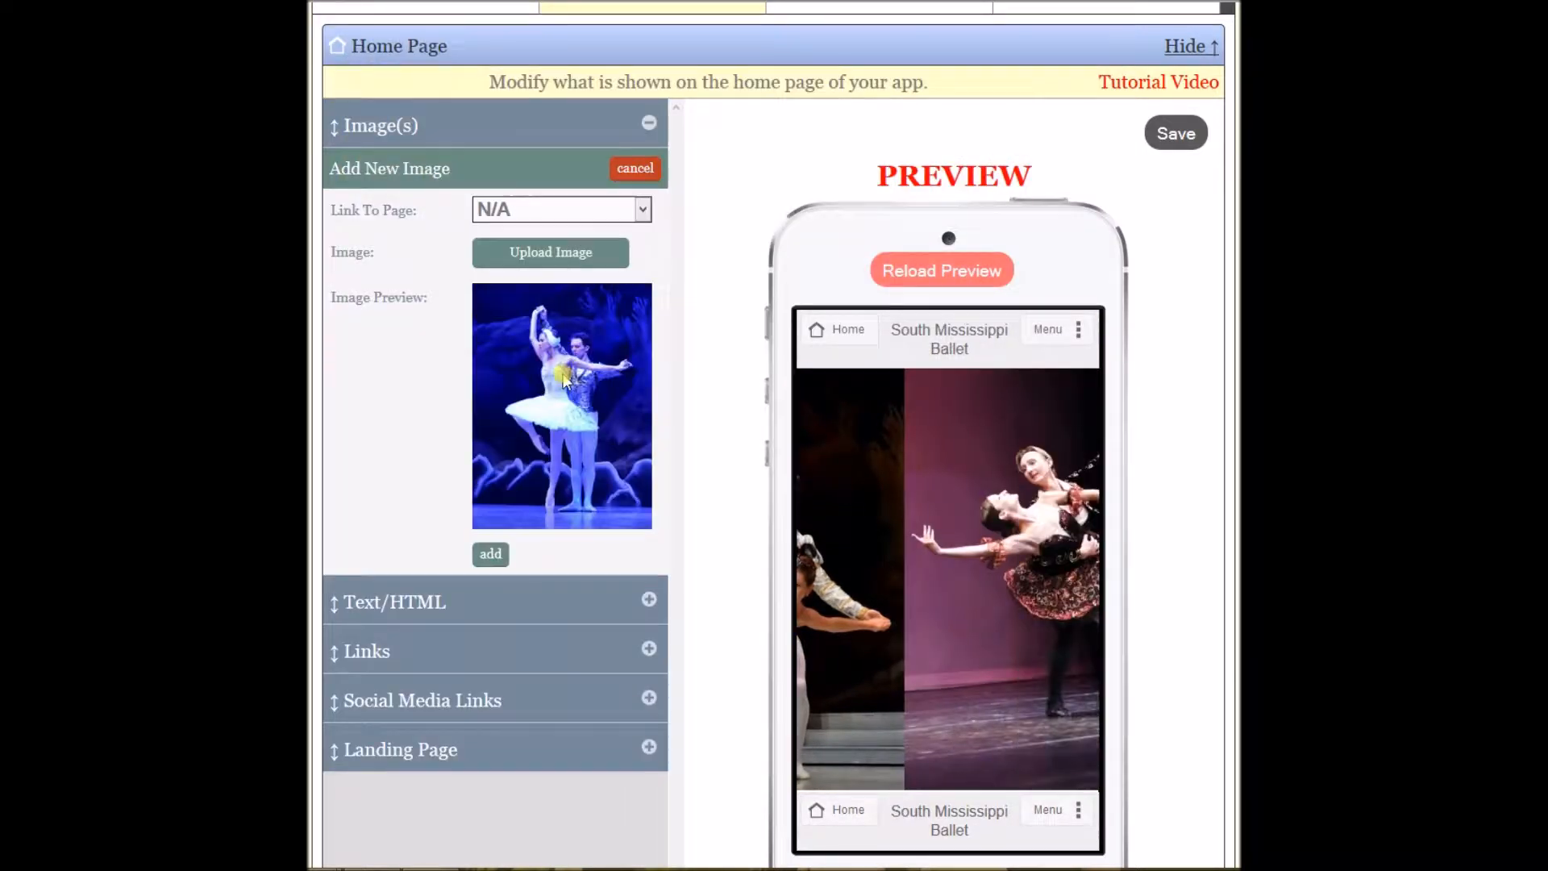
{"action": "left_click", "coordinate": [501, 560]}
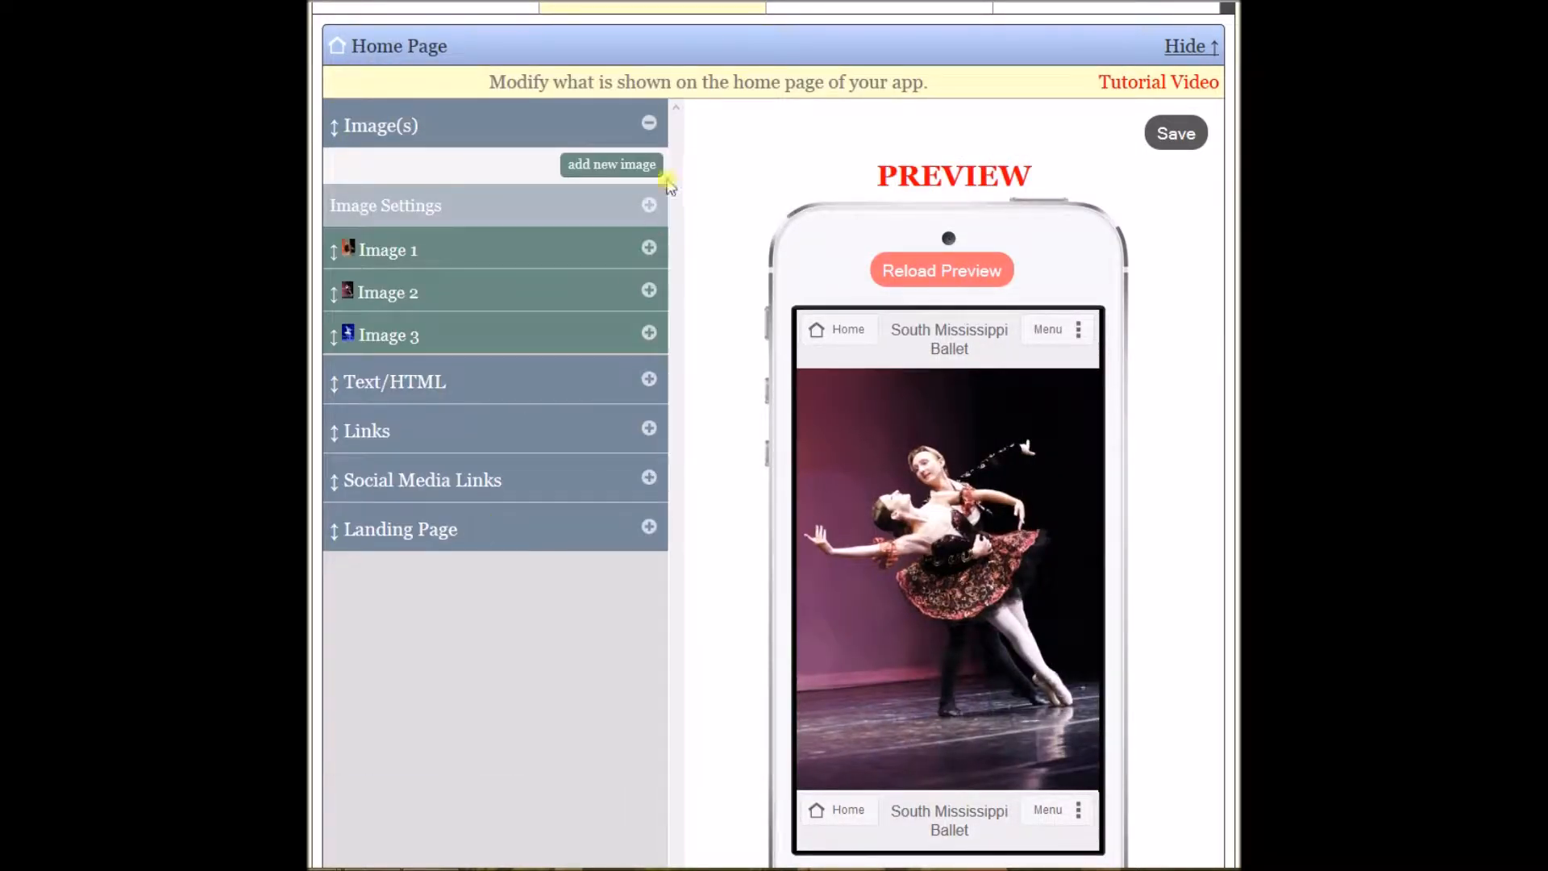
Add 4.jpg as the fourth home page image.
{"action": "left_click", "coordinate": [629, 165]}
{"action": "left_click", "coordinate": [491, 293]}
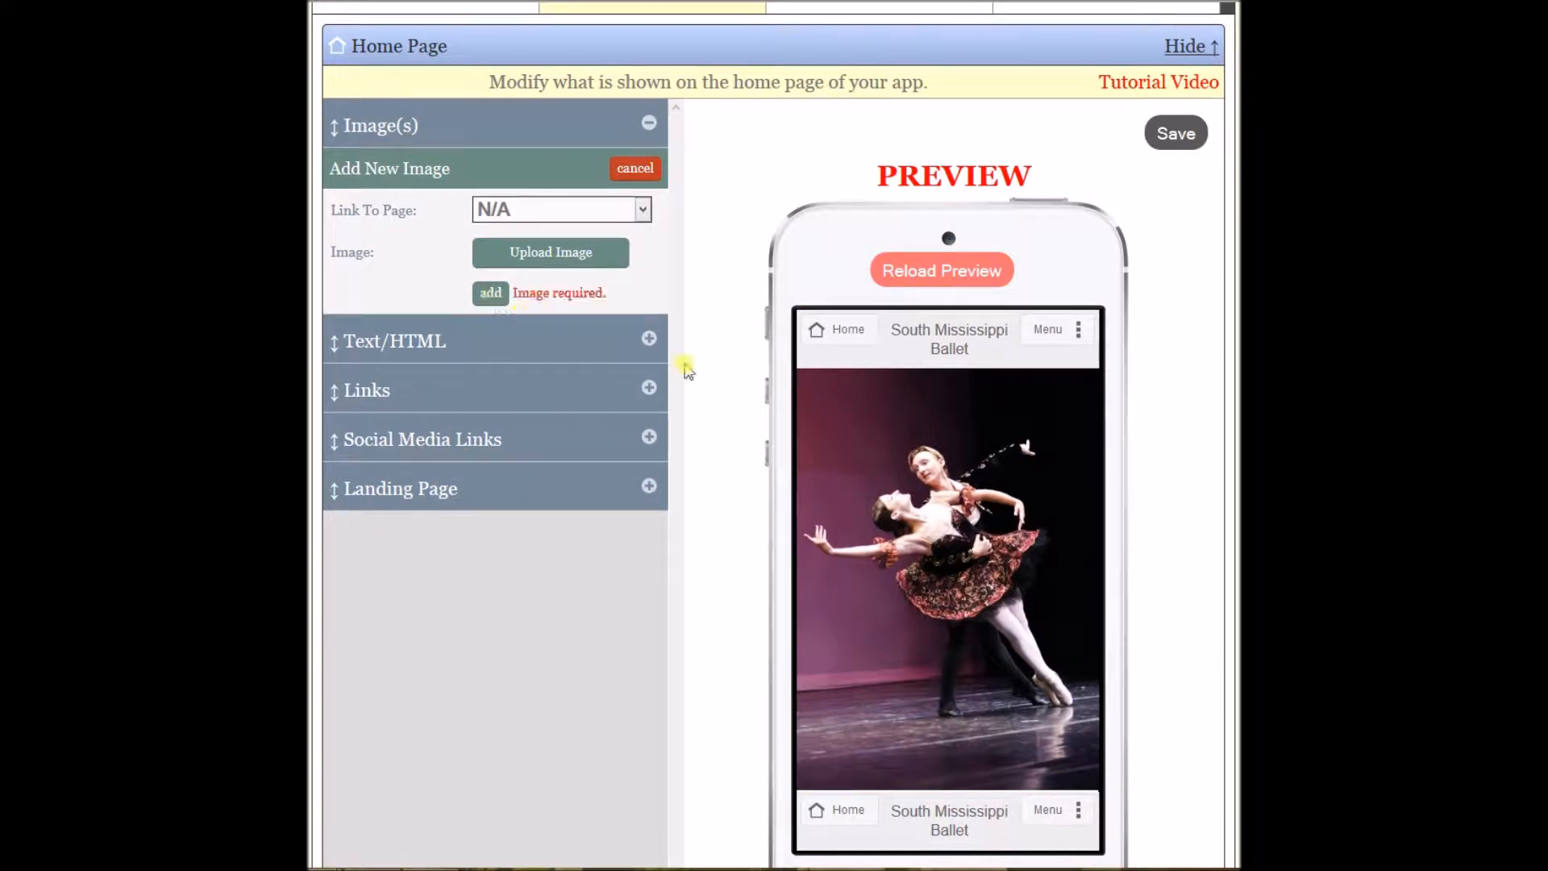
{"action": "left_click", "coordinate": [535, 252]}
{"action": "double_click", "coordinate": [546, 306]}
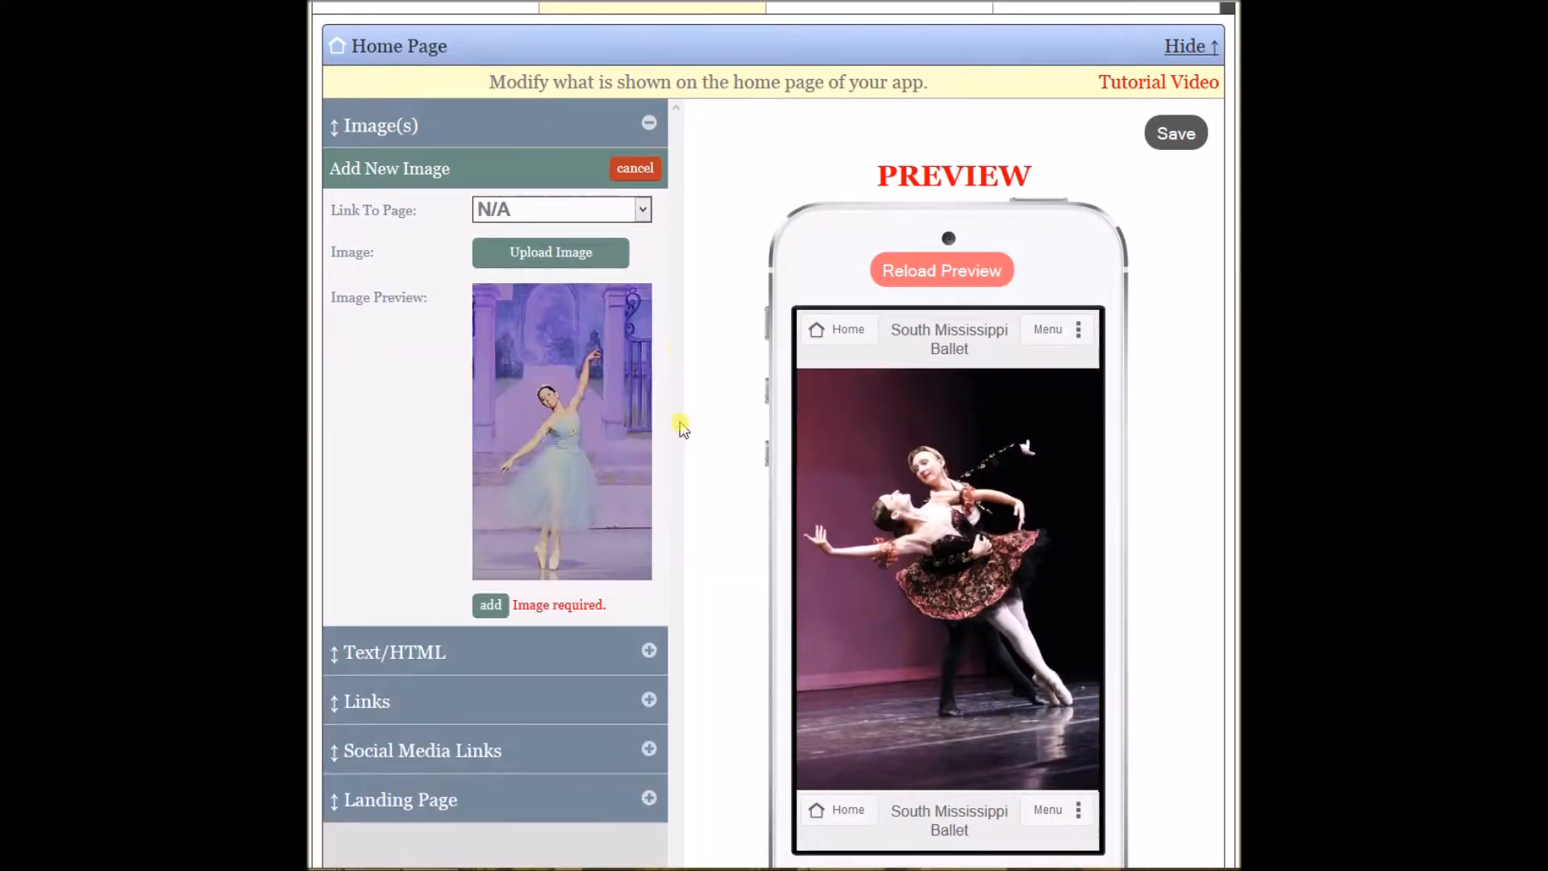
{"action": "left_click", "coordinate": [491, 605]}
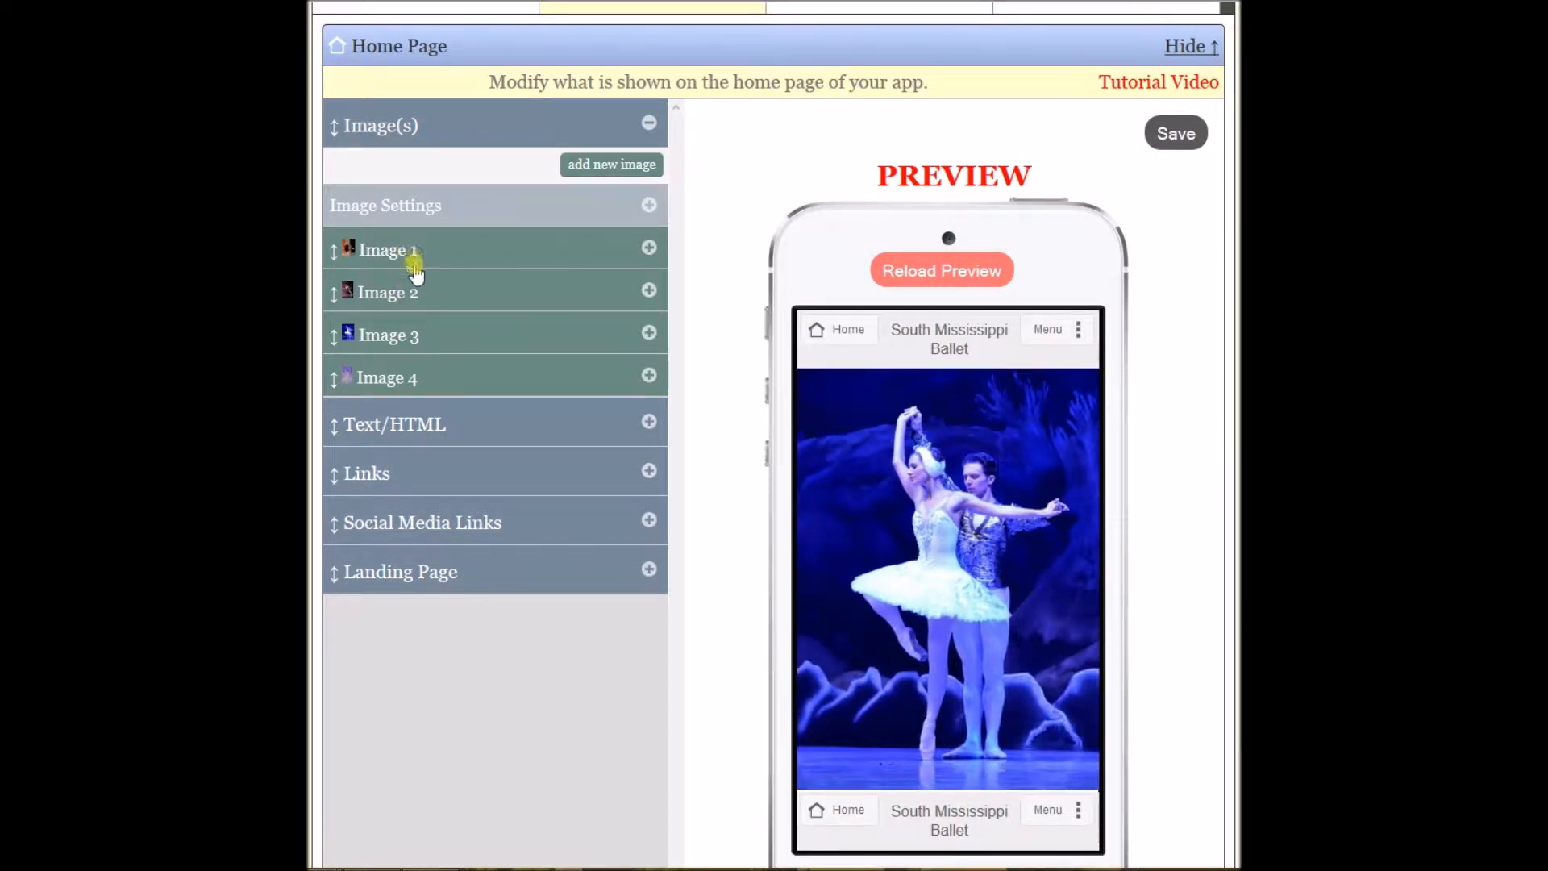
Try reordering the home page images by moving Image 1 down the list and back to first place.
{"action": "left_click_drag", "start_coordinate": [412, 250], "coordinate": [419, 346]}
{"action": "left_click_drag", "start_coordinate": [408, 294], "coordinate": [411, 248]}
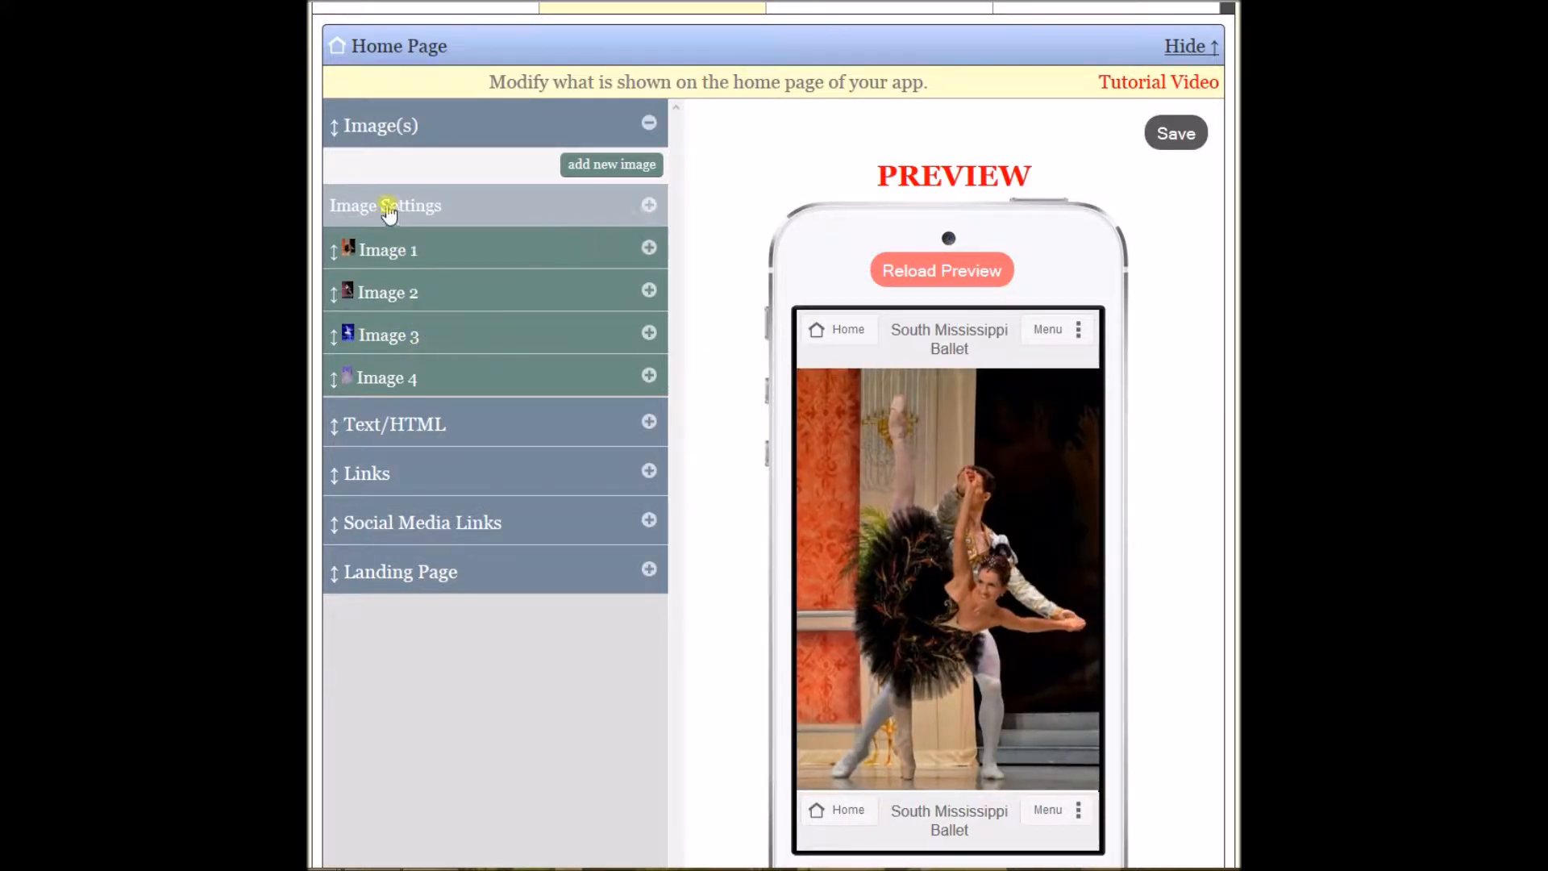
Review the home page slideshow's transition options and try a 5-second duration before setting it back to 3 seconds.
{"action": "left_click", "coordinate": [649, 206]}
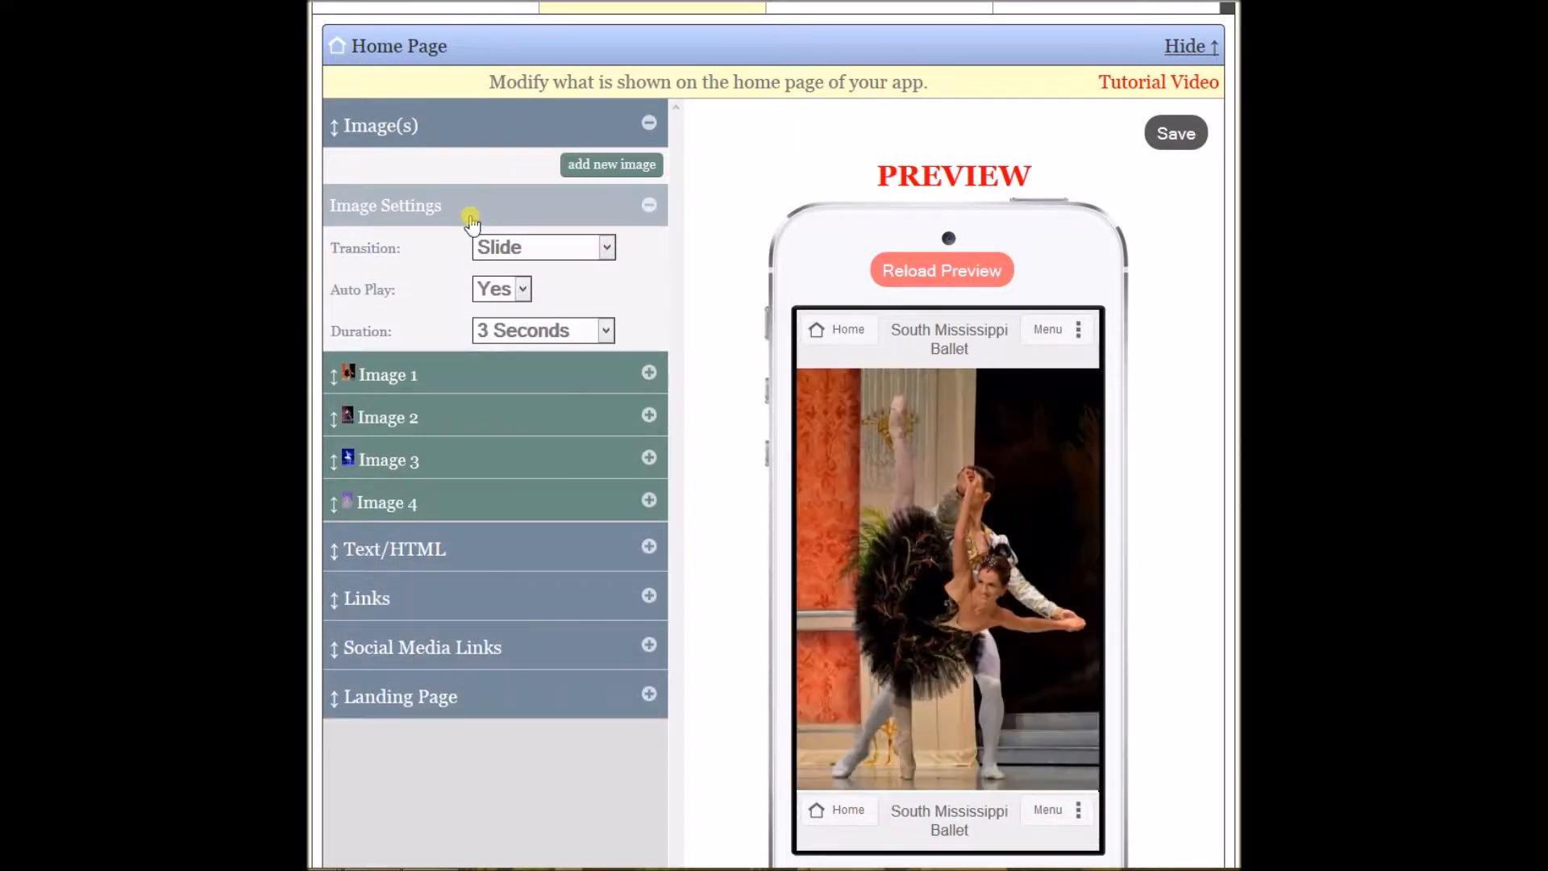
{"action": "left_click", "coordinate": [608, 249]}
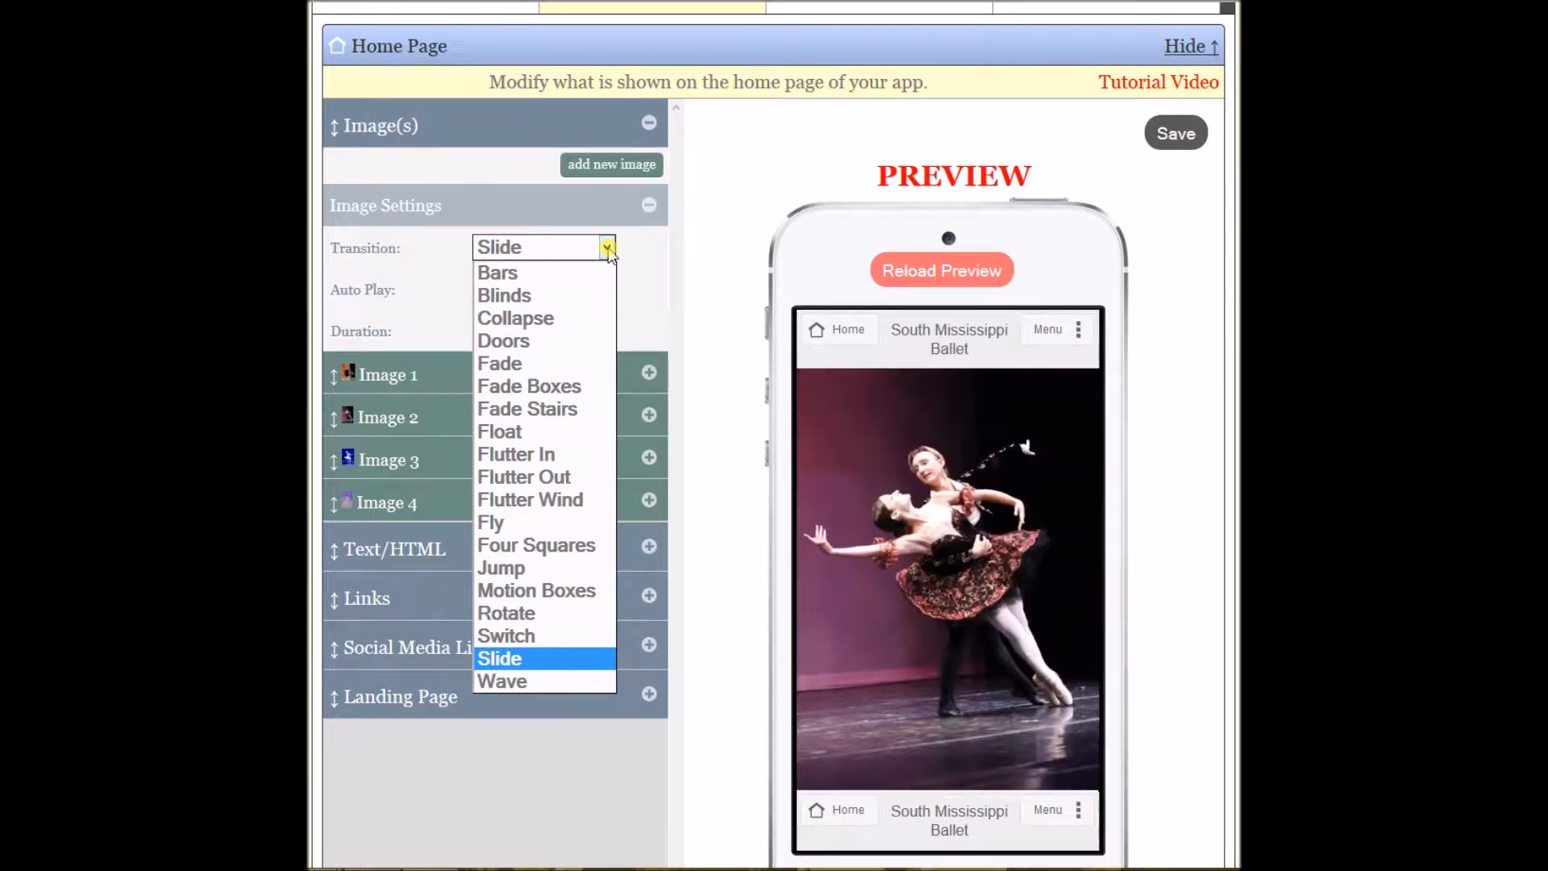
{"action": "left_click", "coordinate": [607, 249]}
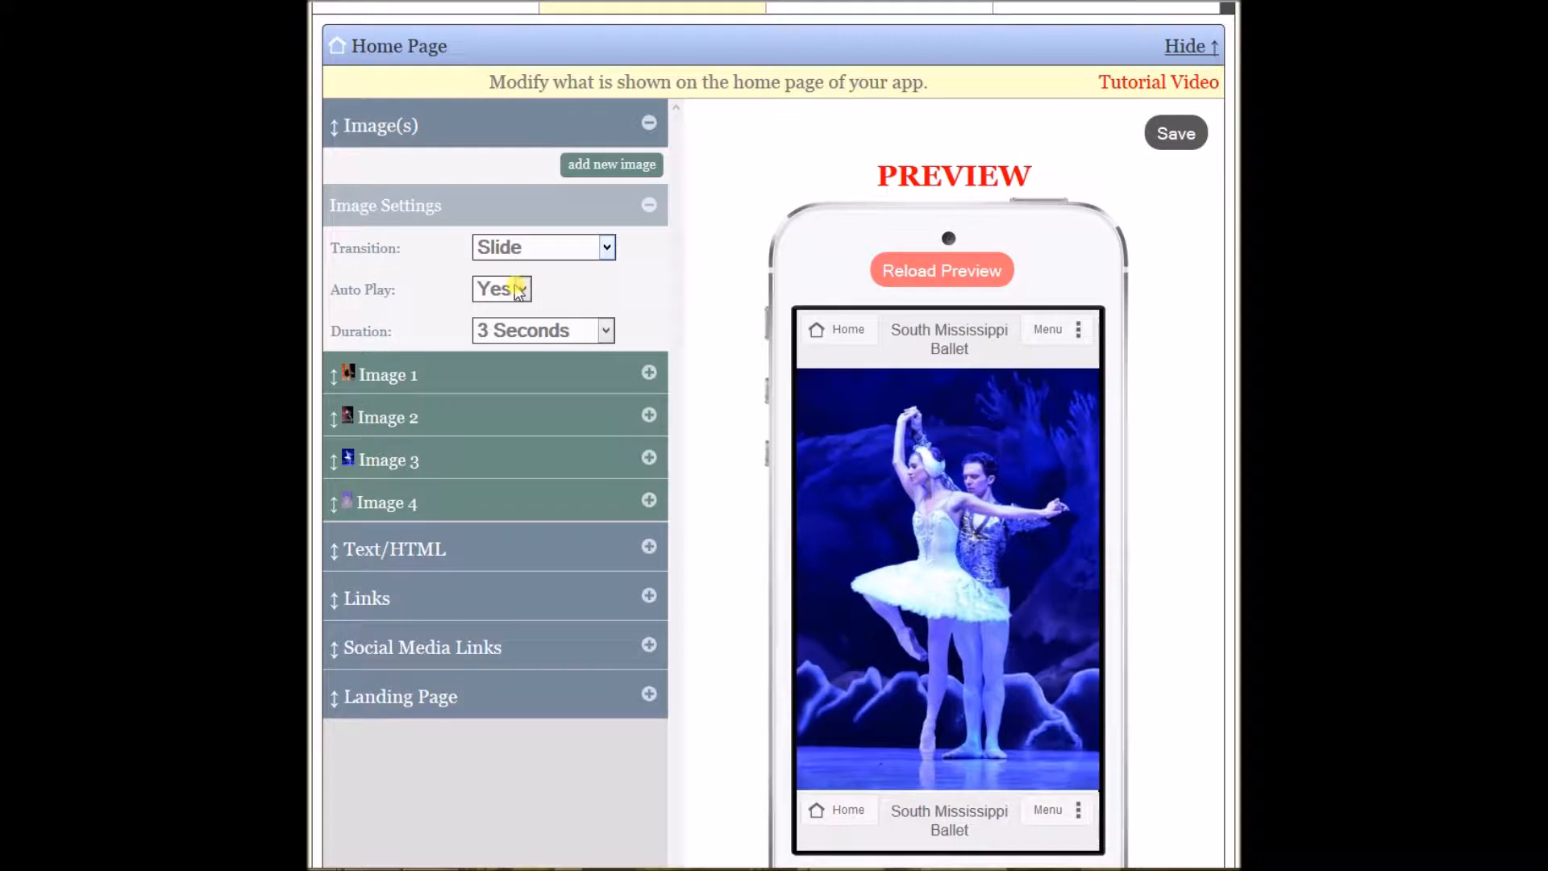
{"action": "left_click", "coordinate": [605, 332]}
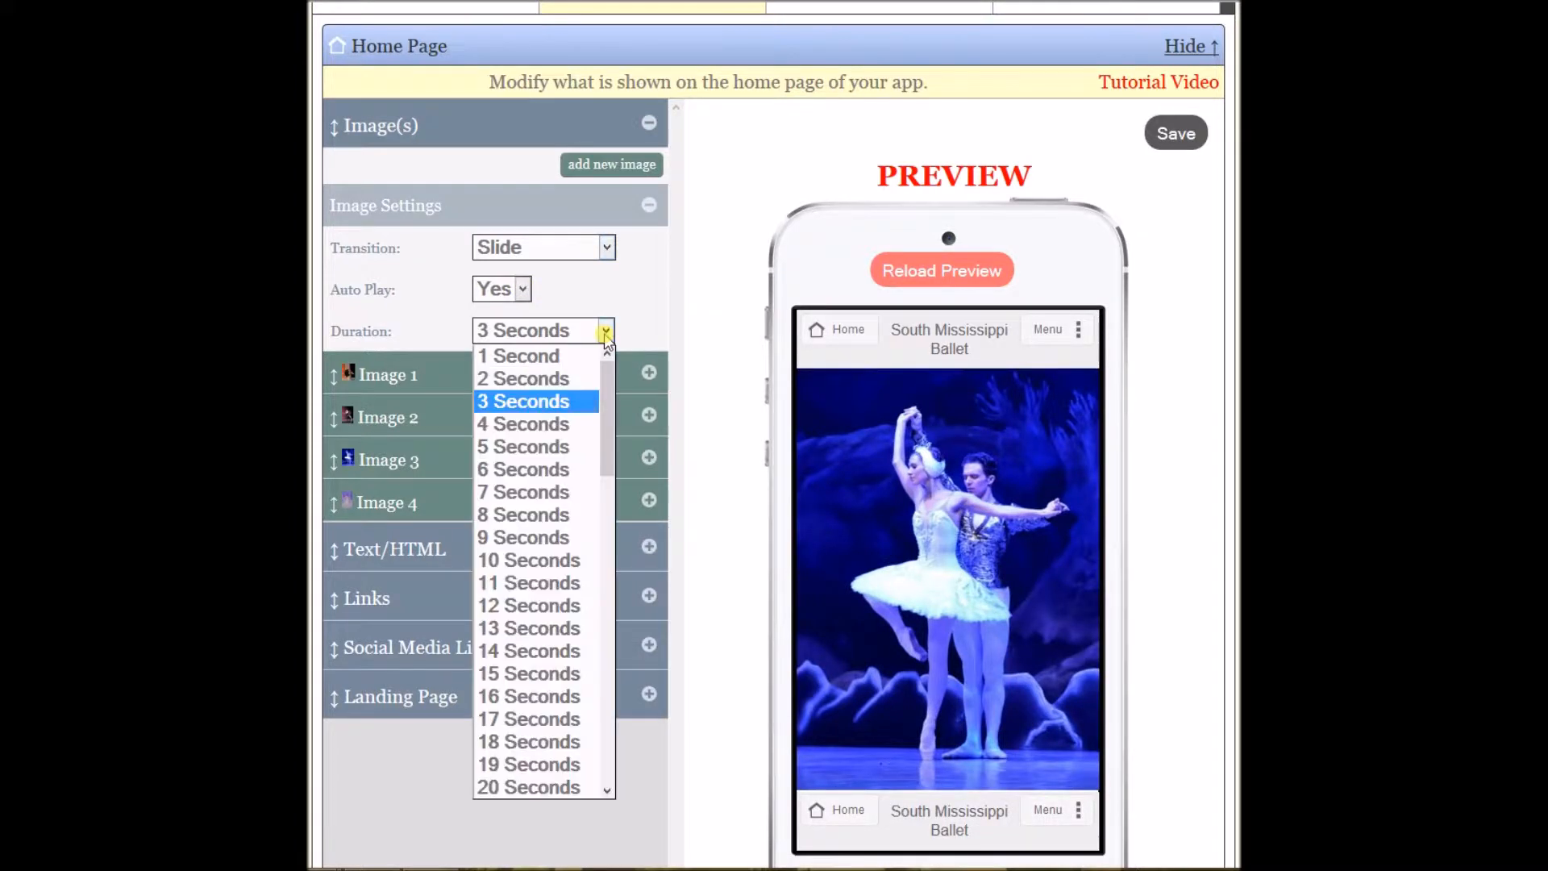
{"action": "left_click", "coordinate": [584, 443]}
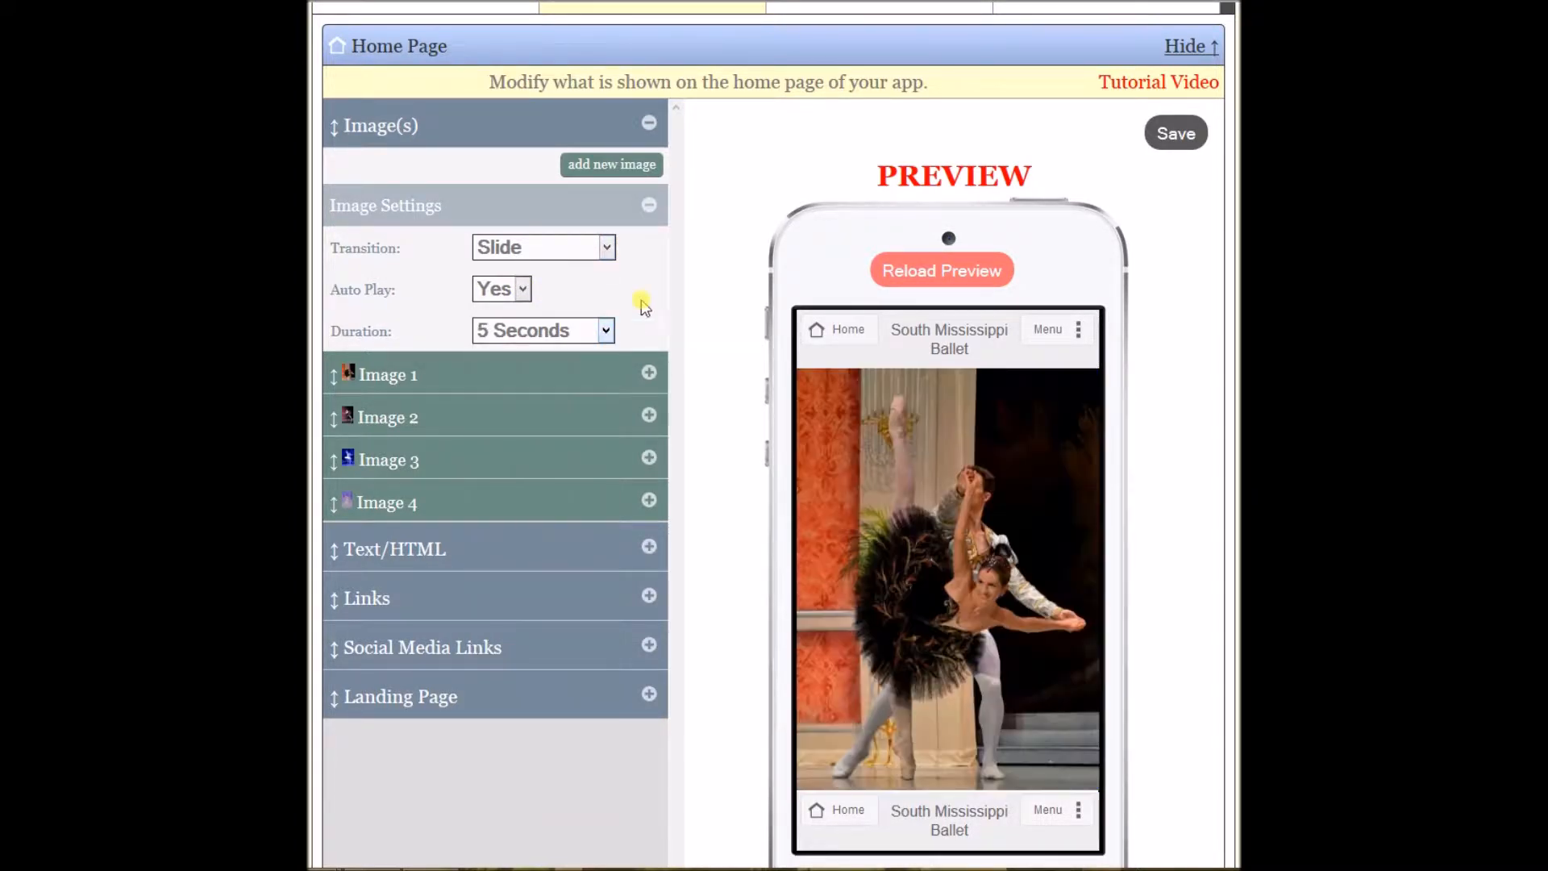
{"action": "left_click", "coordinate": [606, 332]}
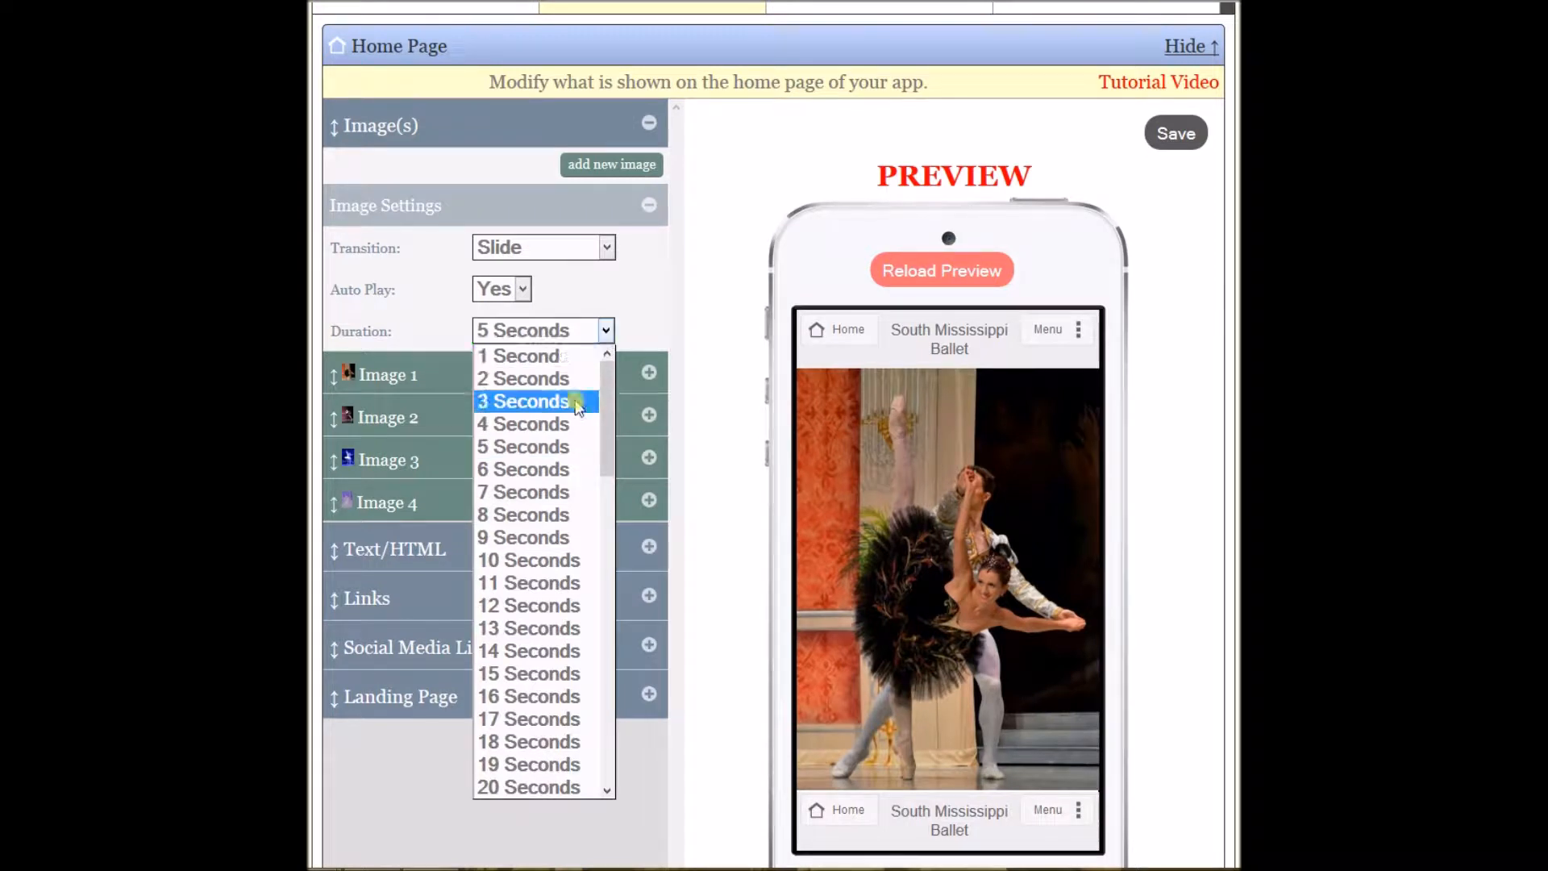
{"action": "left_click", "coordinate": [577, 403]}
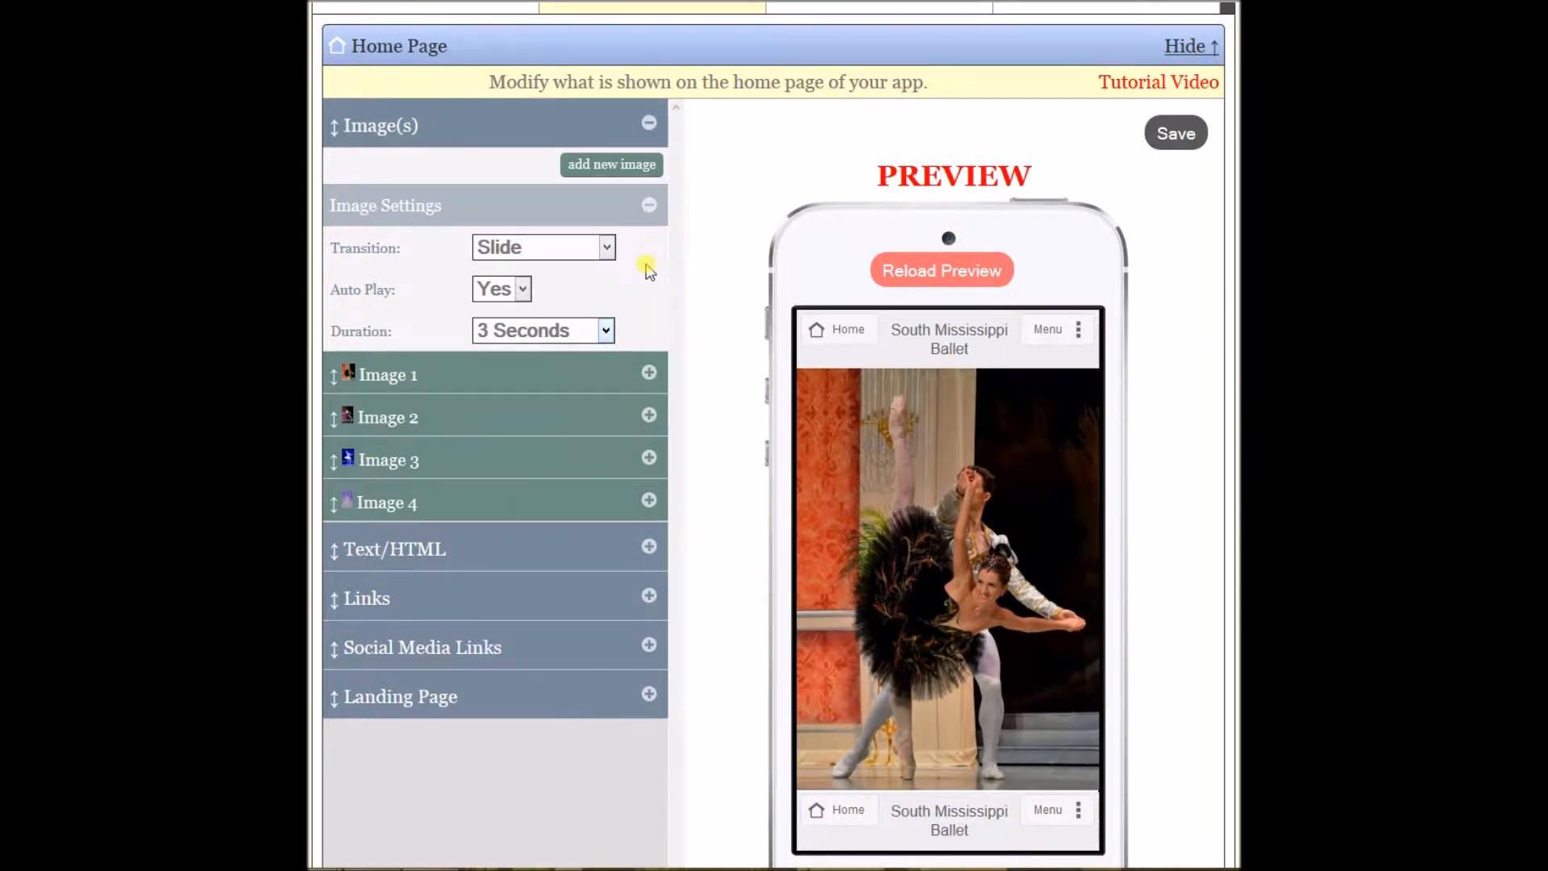
Collapse the home page's image settings and save the home page.
{"action": "left_click", "coordinate": [651, 208]}
{"action": "left_click", "coordinate": [649, 124]}
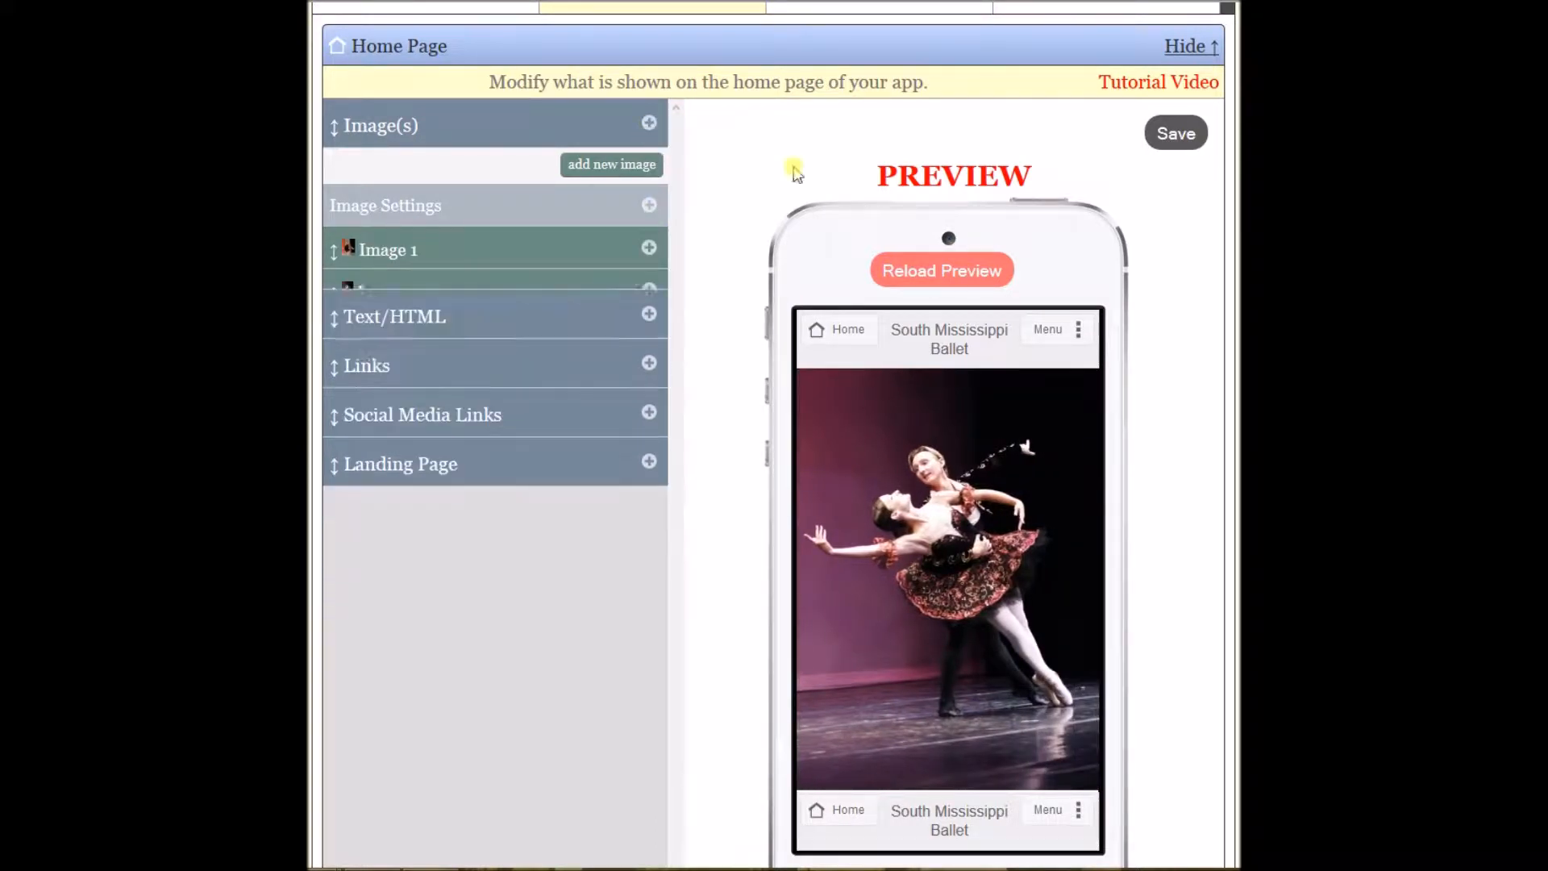
{"action": "left_click", "coordinate": [1175, 139]}
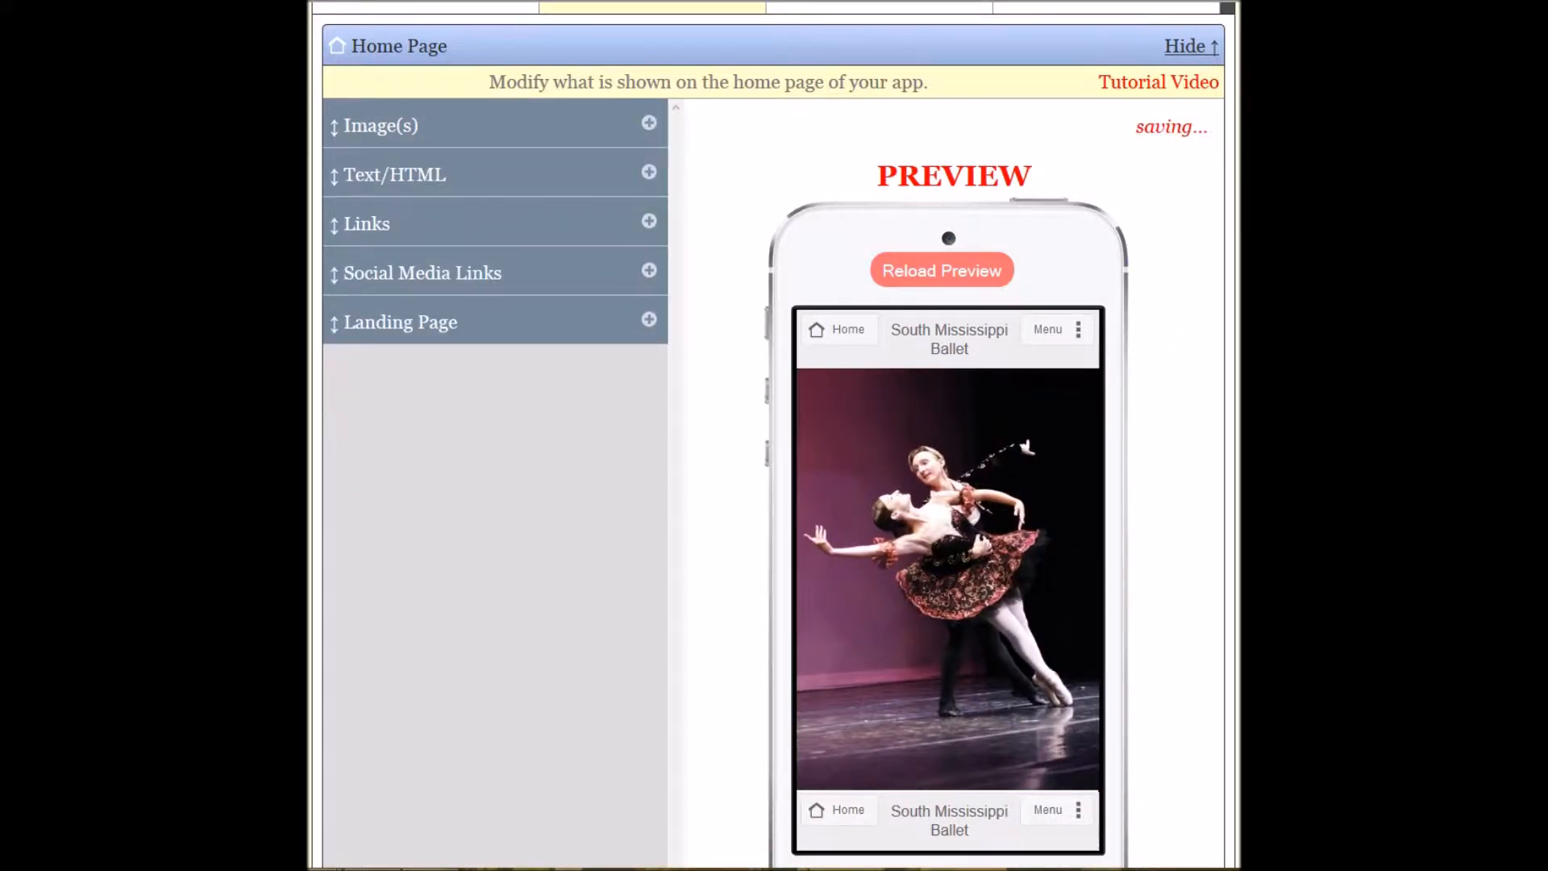
Reload the full app preview to check the slideshow on the home page.
{"action": "scroll", "coordinate": [478, 314], "scroll_direction": "up", "scroll_amount": 4}
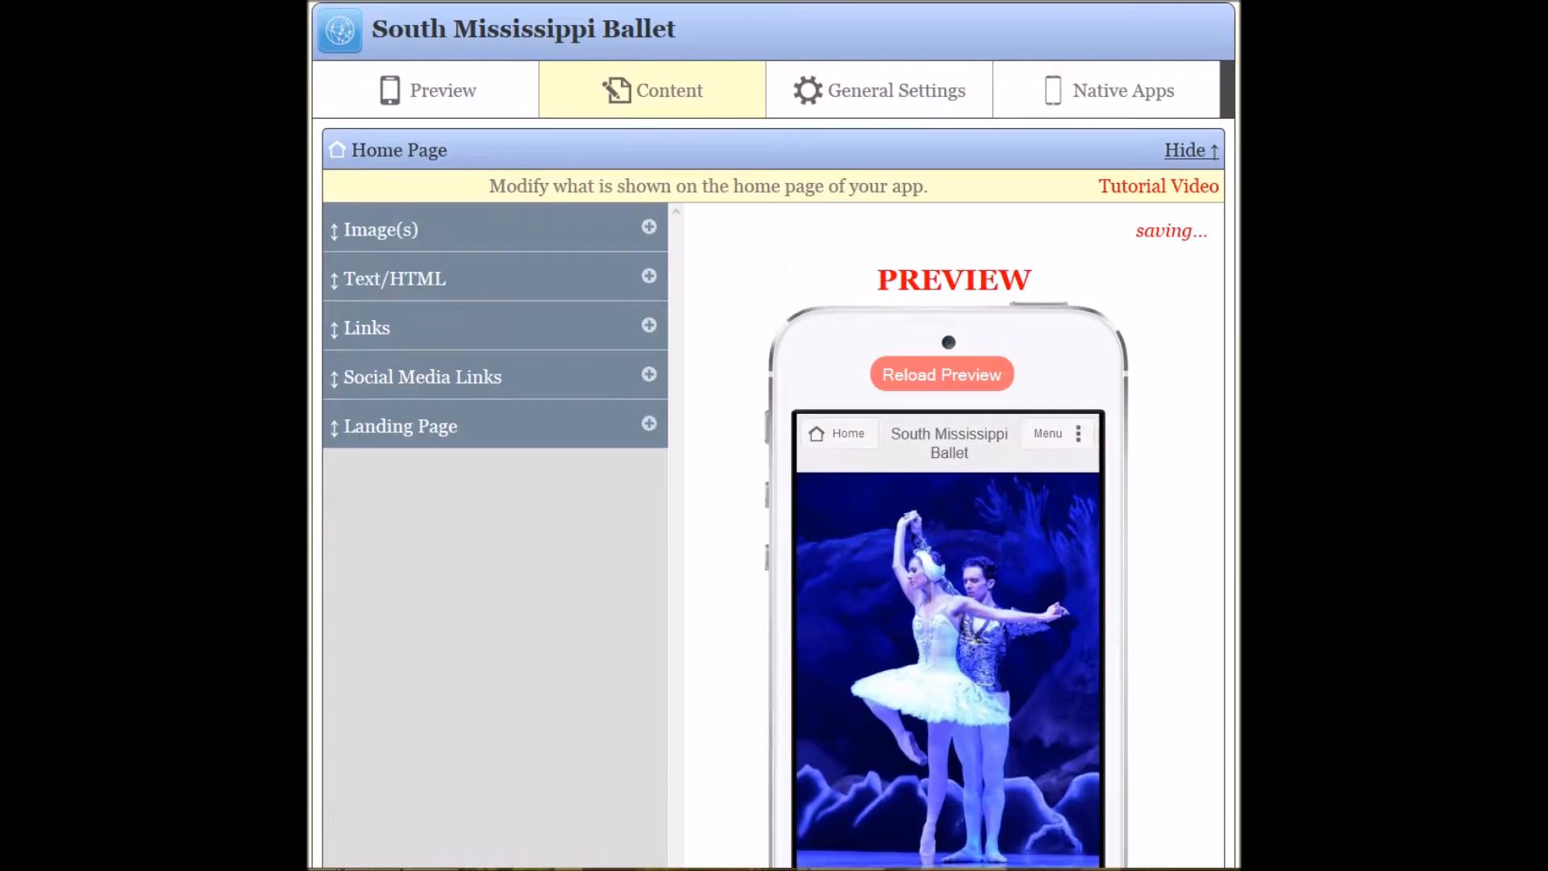
{"action": "left_click", "coordinate": [452, 296]}
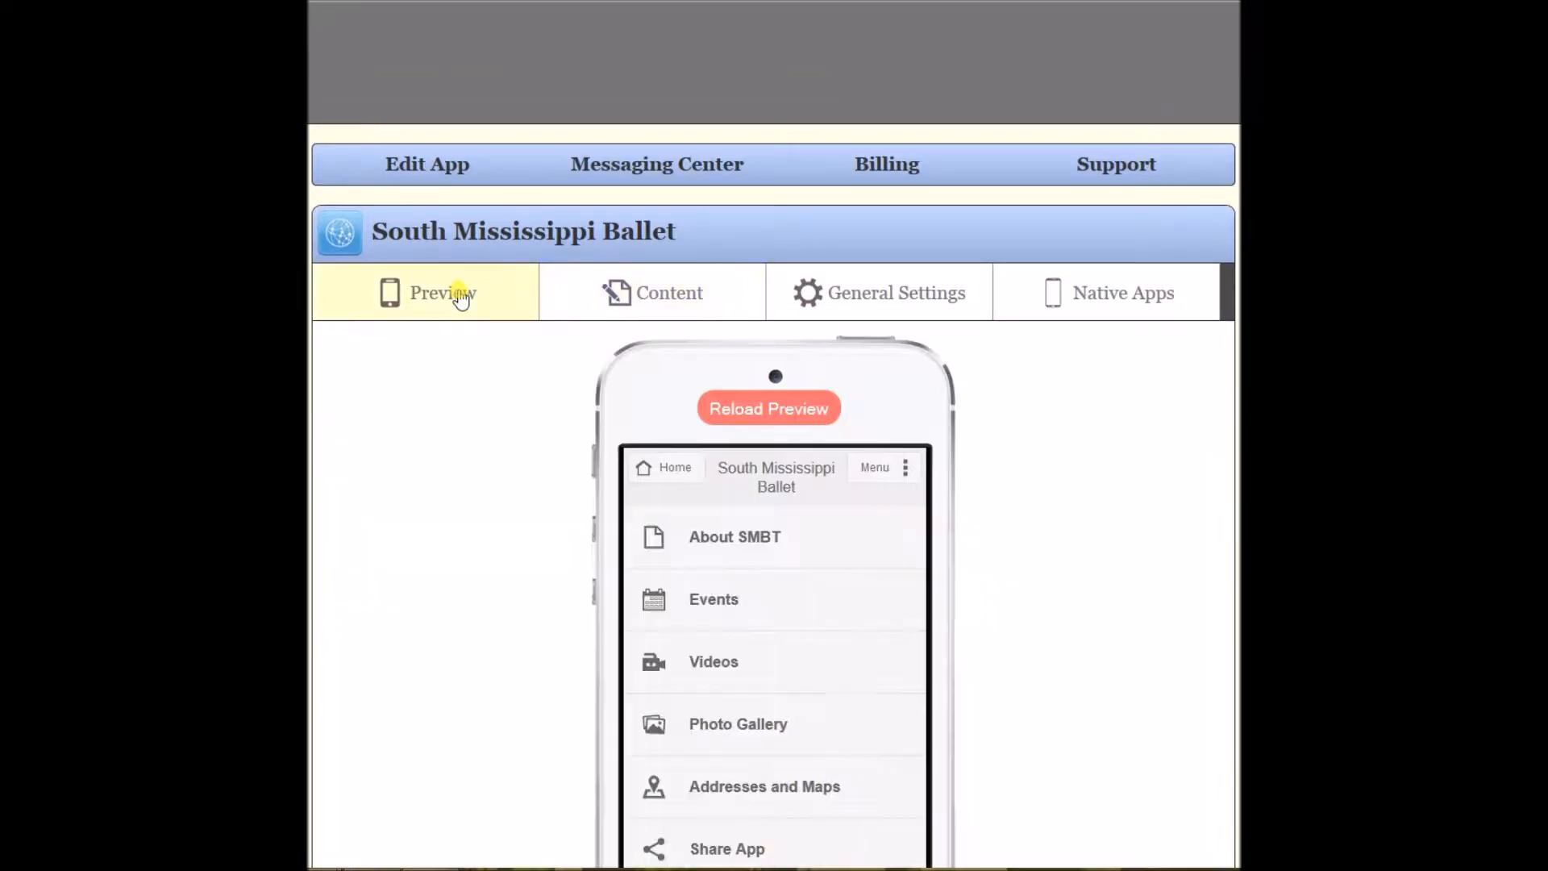
{"action": "left_click", "coordinate": [769, 412]}
{"action": "scroll", "coordinate": [1090, 458], "scroll_direction": "down", "scroll_amount": 4}
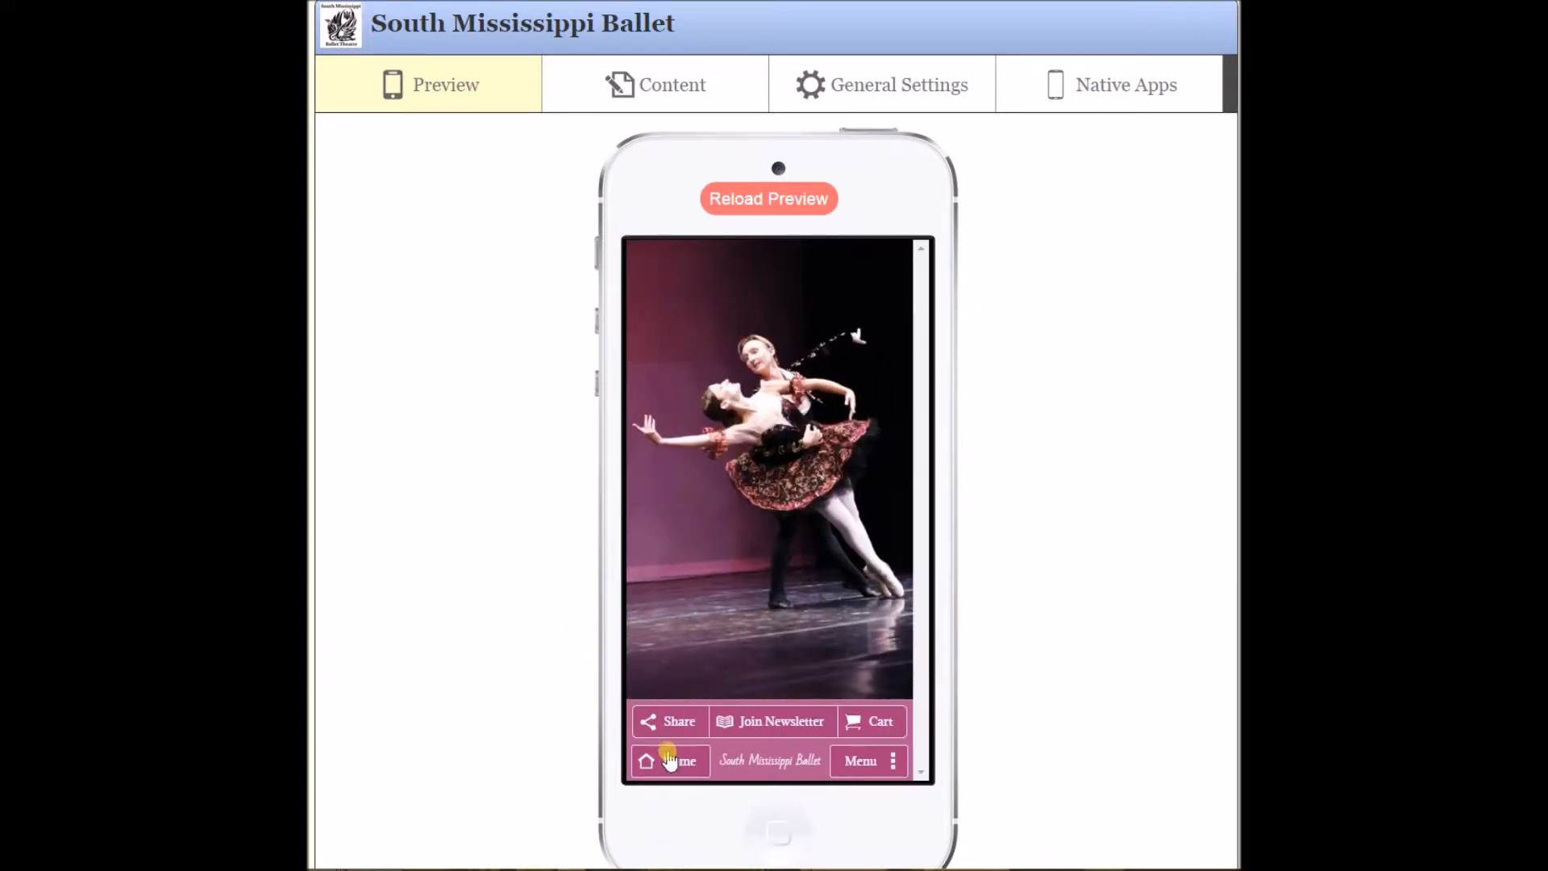
View the Join Newsletter form in the finished app's preview and return to its home page.
{"action": "left_click", "coordinate": [764, 721]}
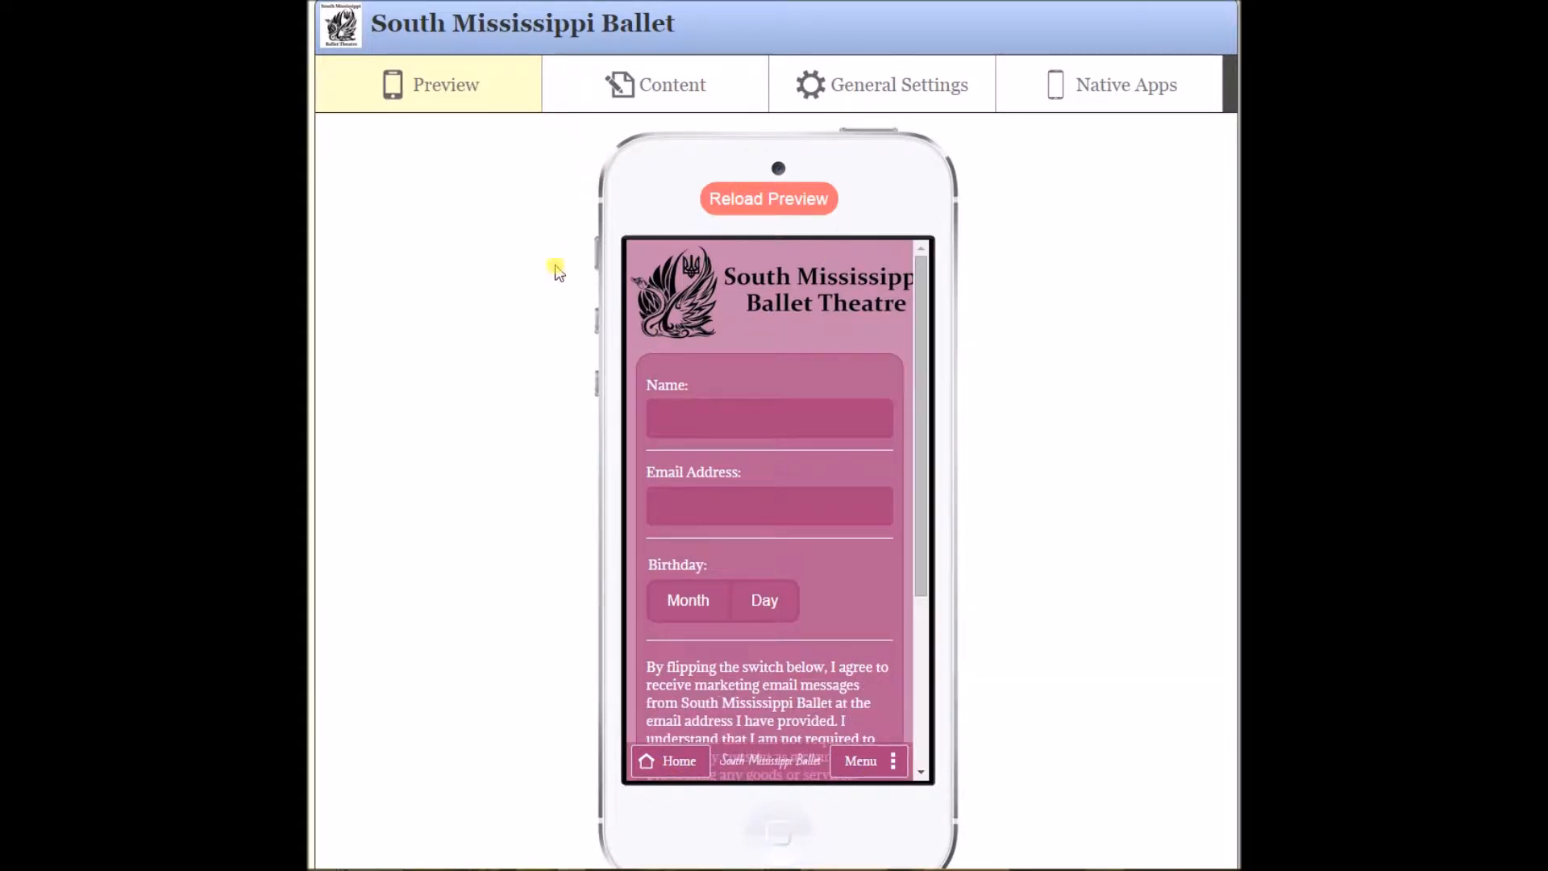
{"action": "left_click", "coordinate": [674, 761]}
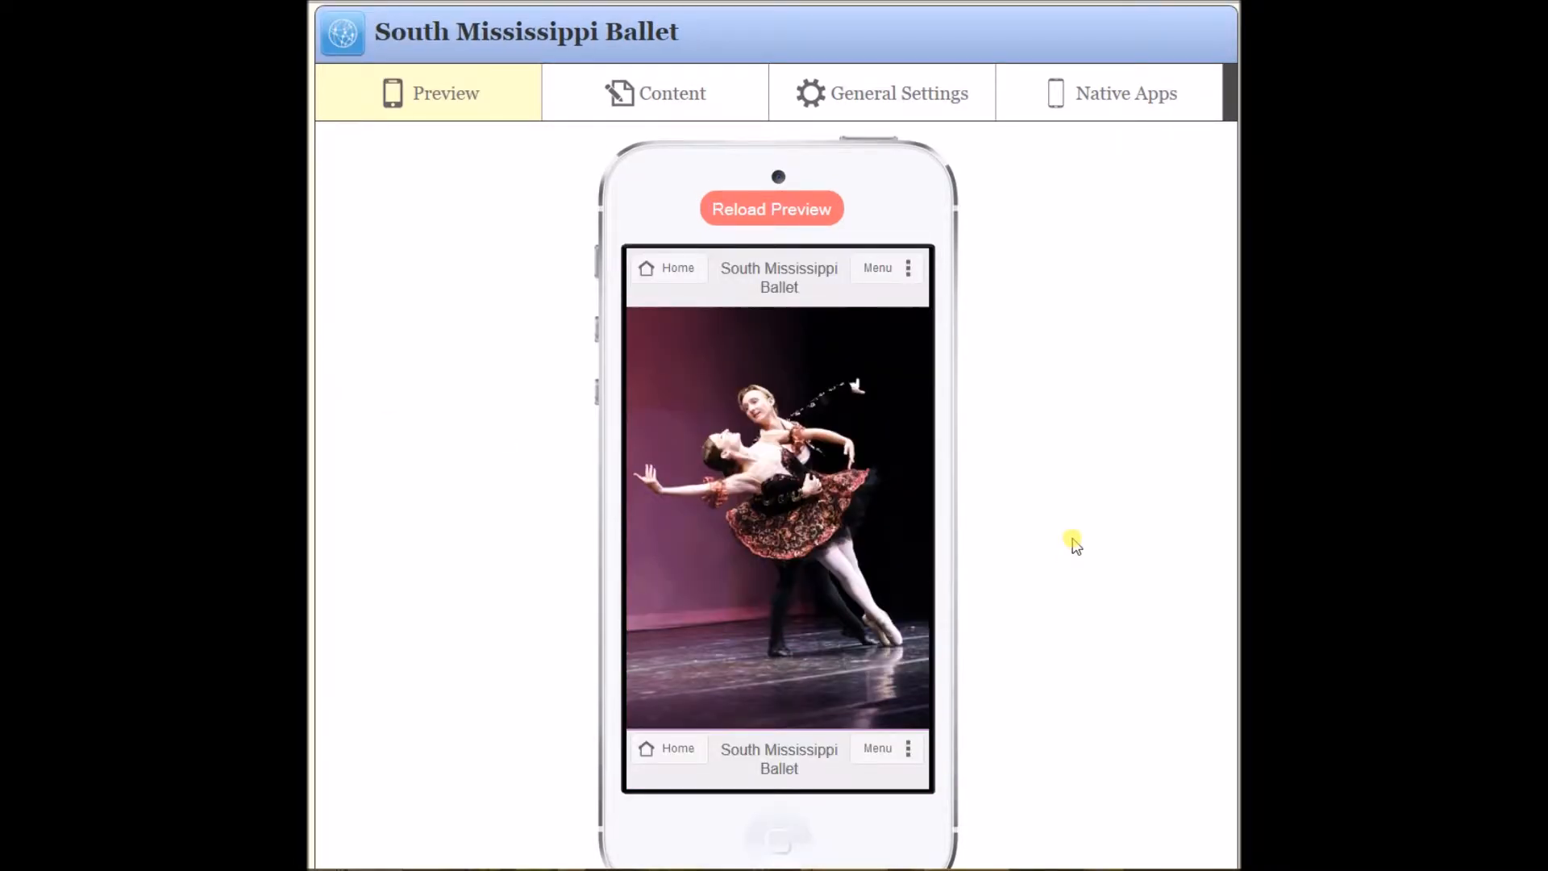
Check the preview's slide menu and Events page, and reload the preview.
{"action": "left_click", "coordinate": [917, 101]}
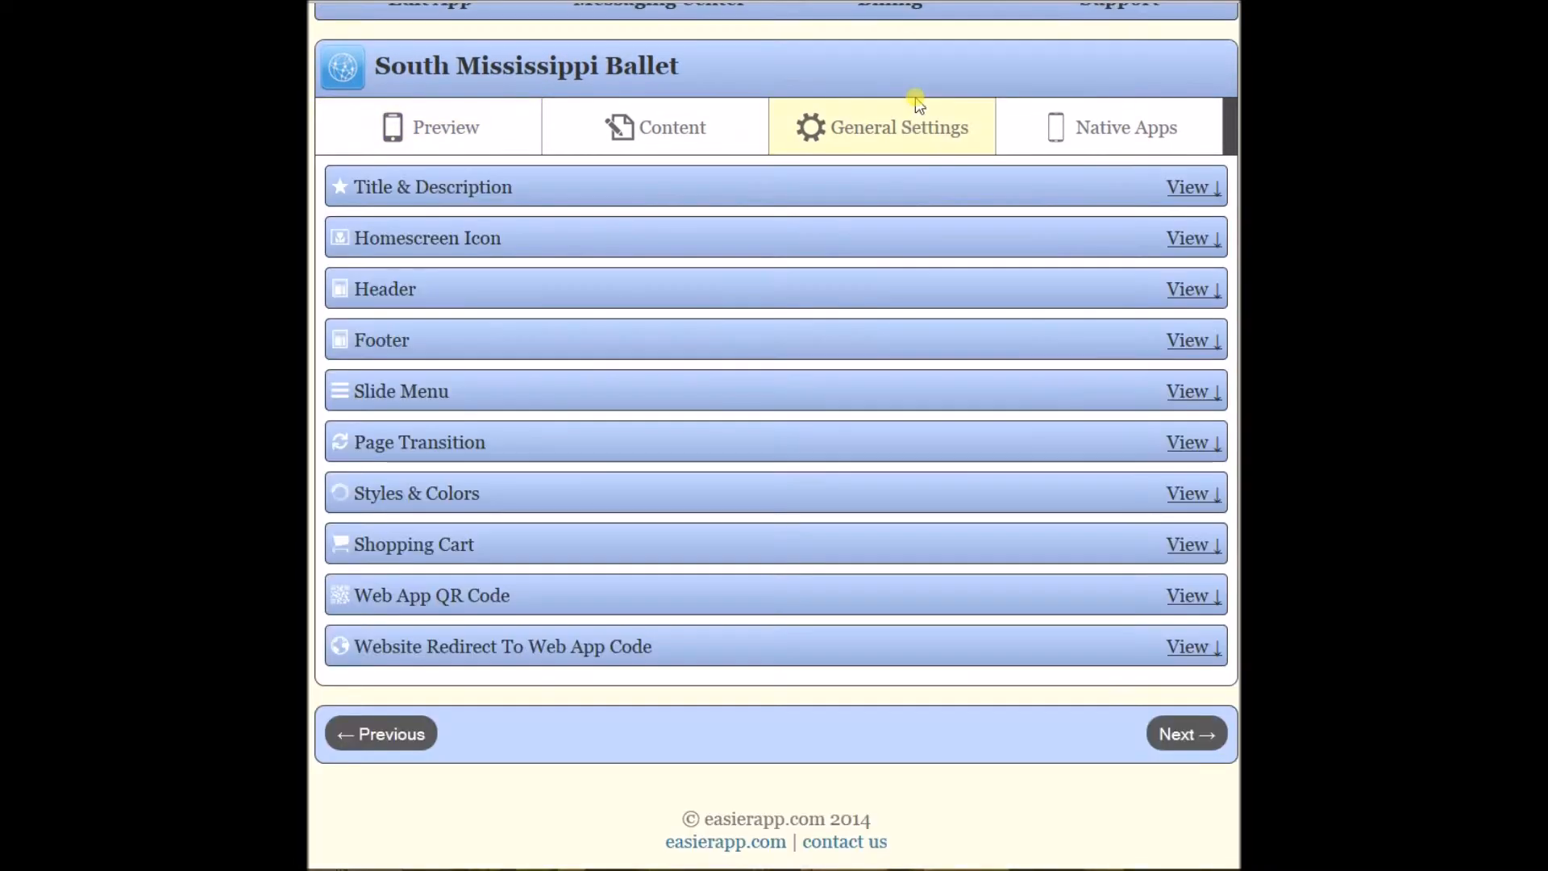
{"action": "left_click", "coordinate": [449, 127]}
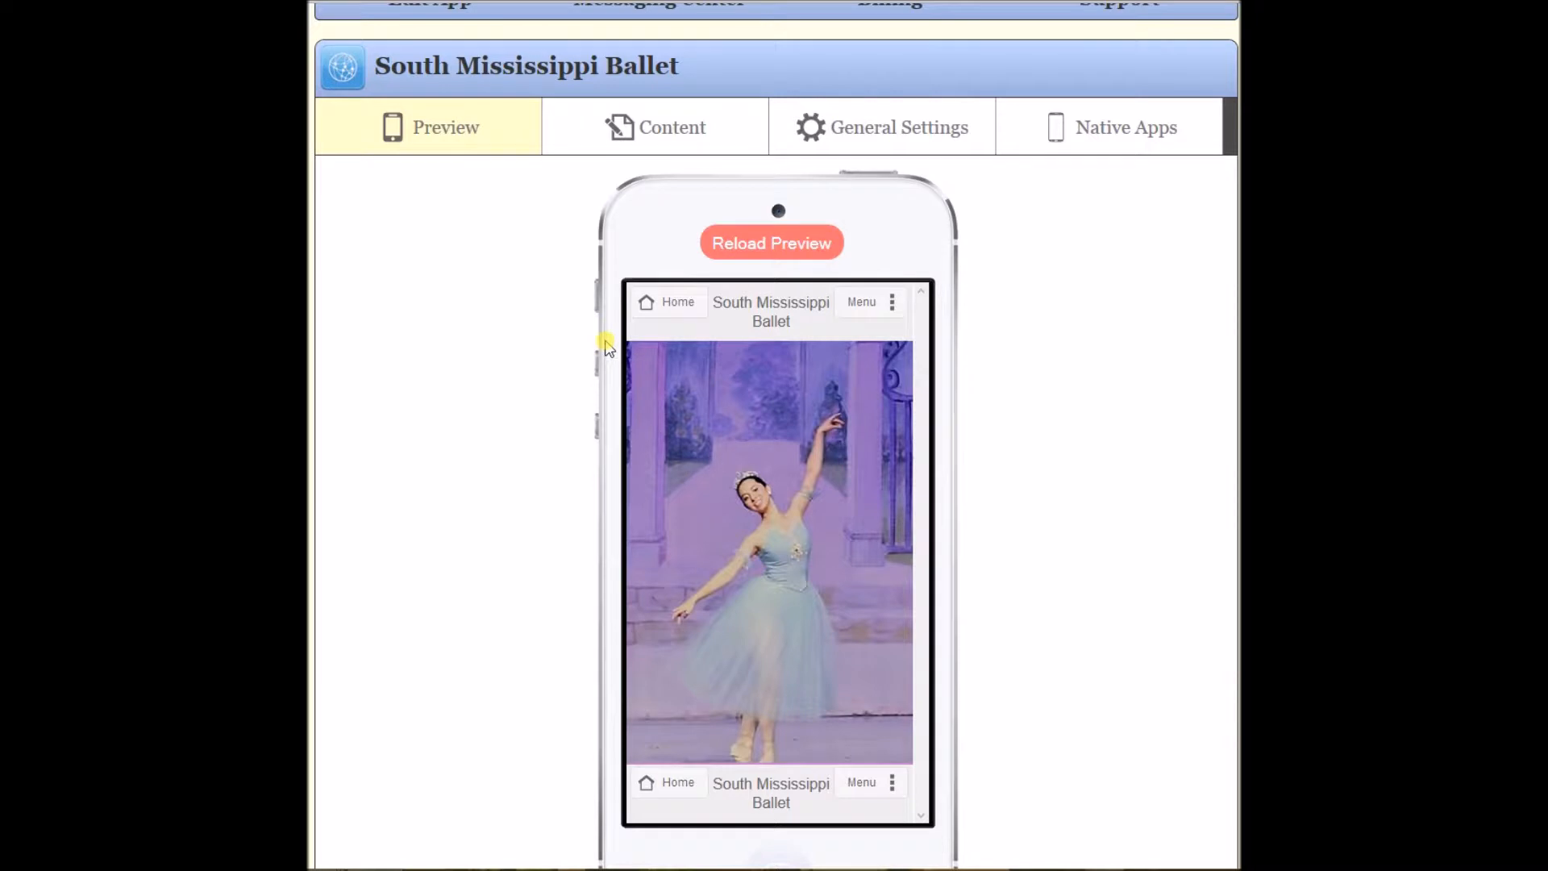
{"action": "left_click", "coordinate": [855, 787]}
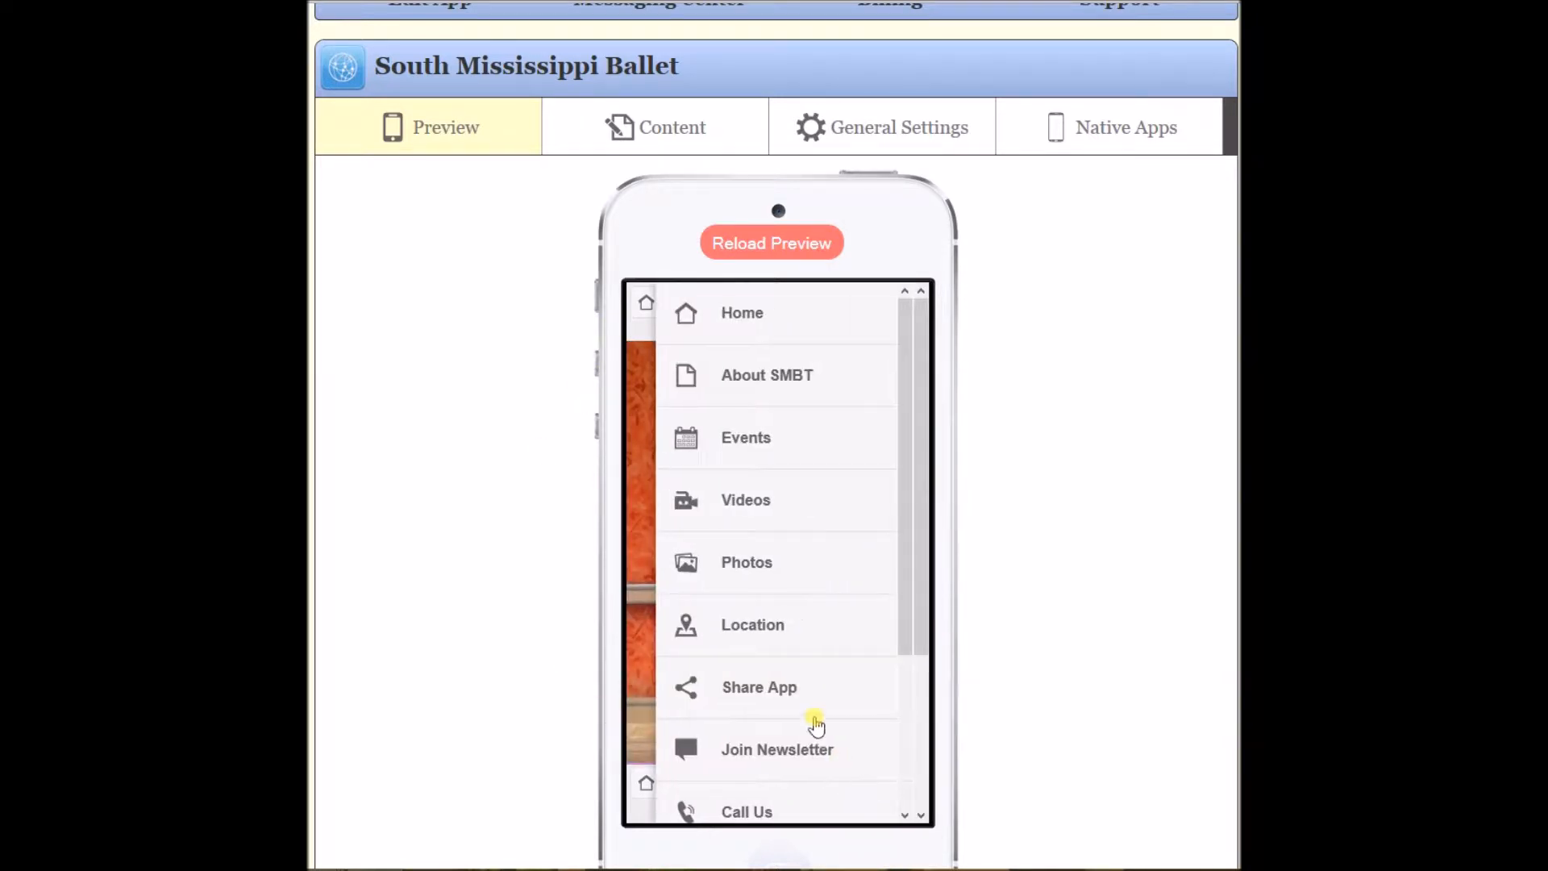
{"action": "left_click", "coordinate": [762, 461]}
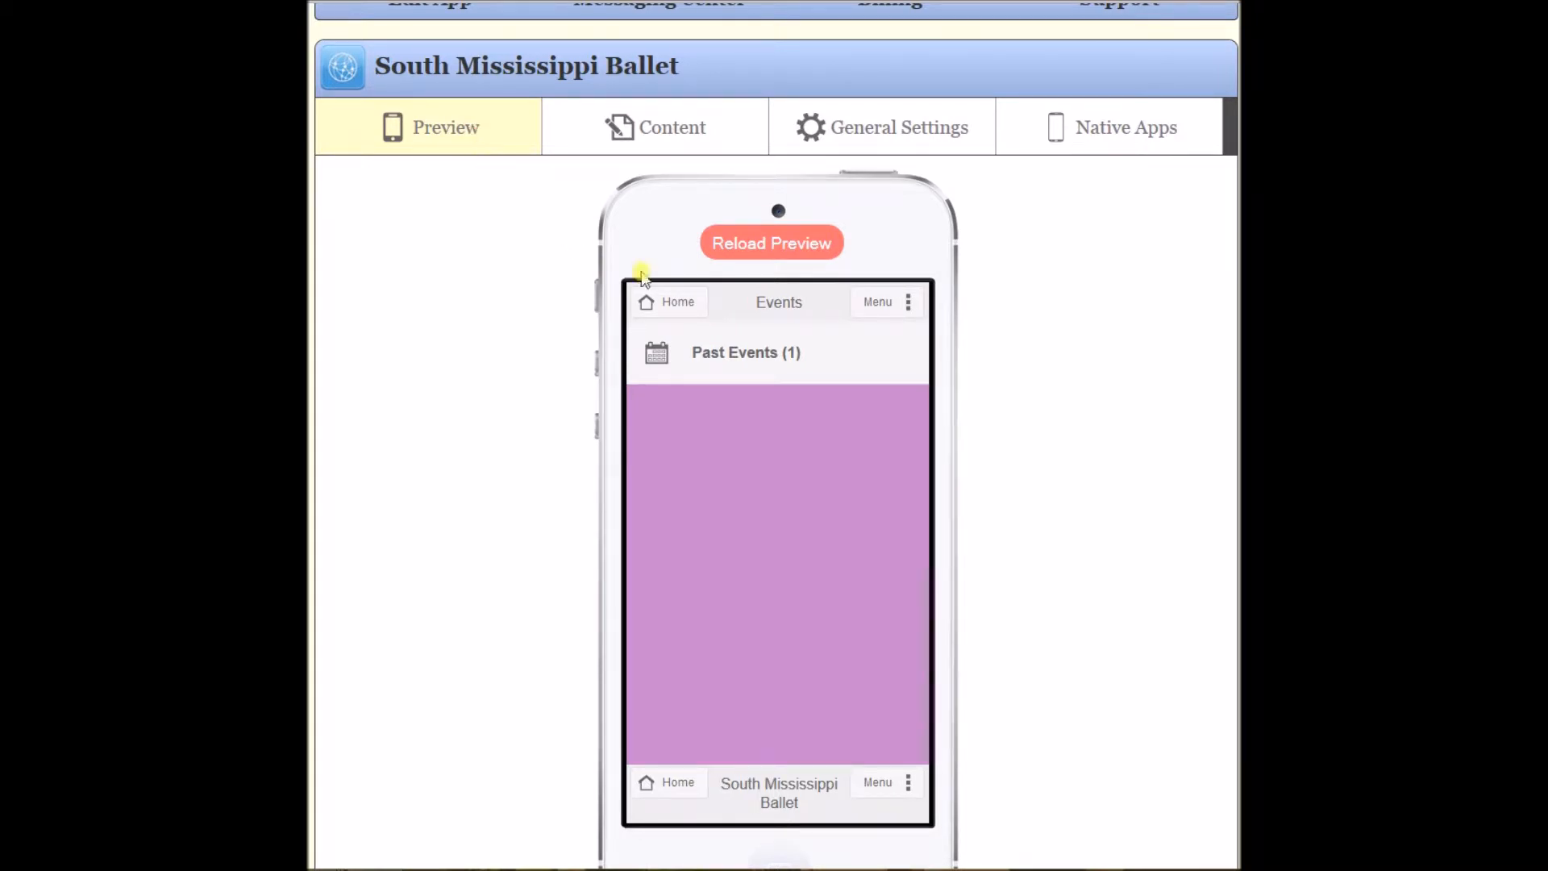
{"action": "left_click", "coordinate": [752, 242]}
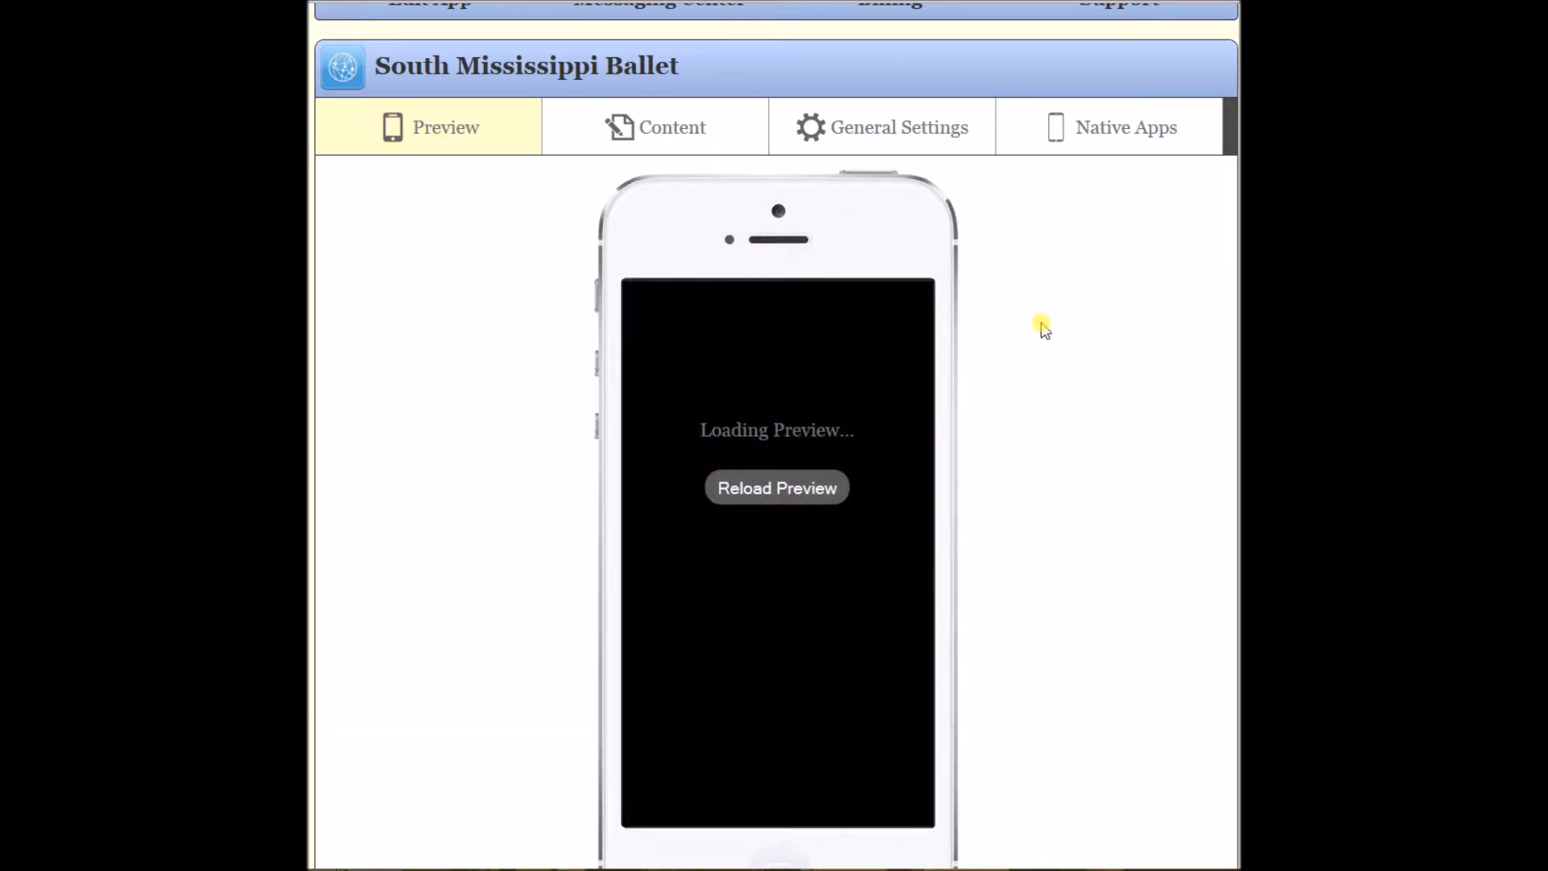
Hide the header's title bar by setting it to show on None (hidden), and save the header.
{"action": "left_click", "coordinate": [909, 131]}
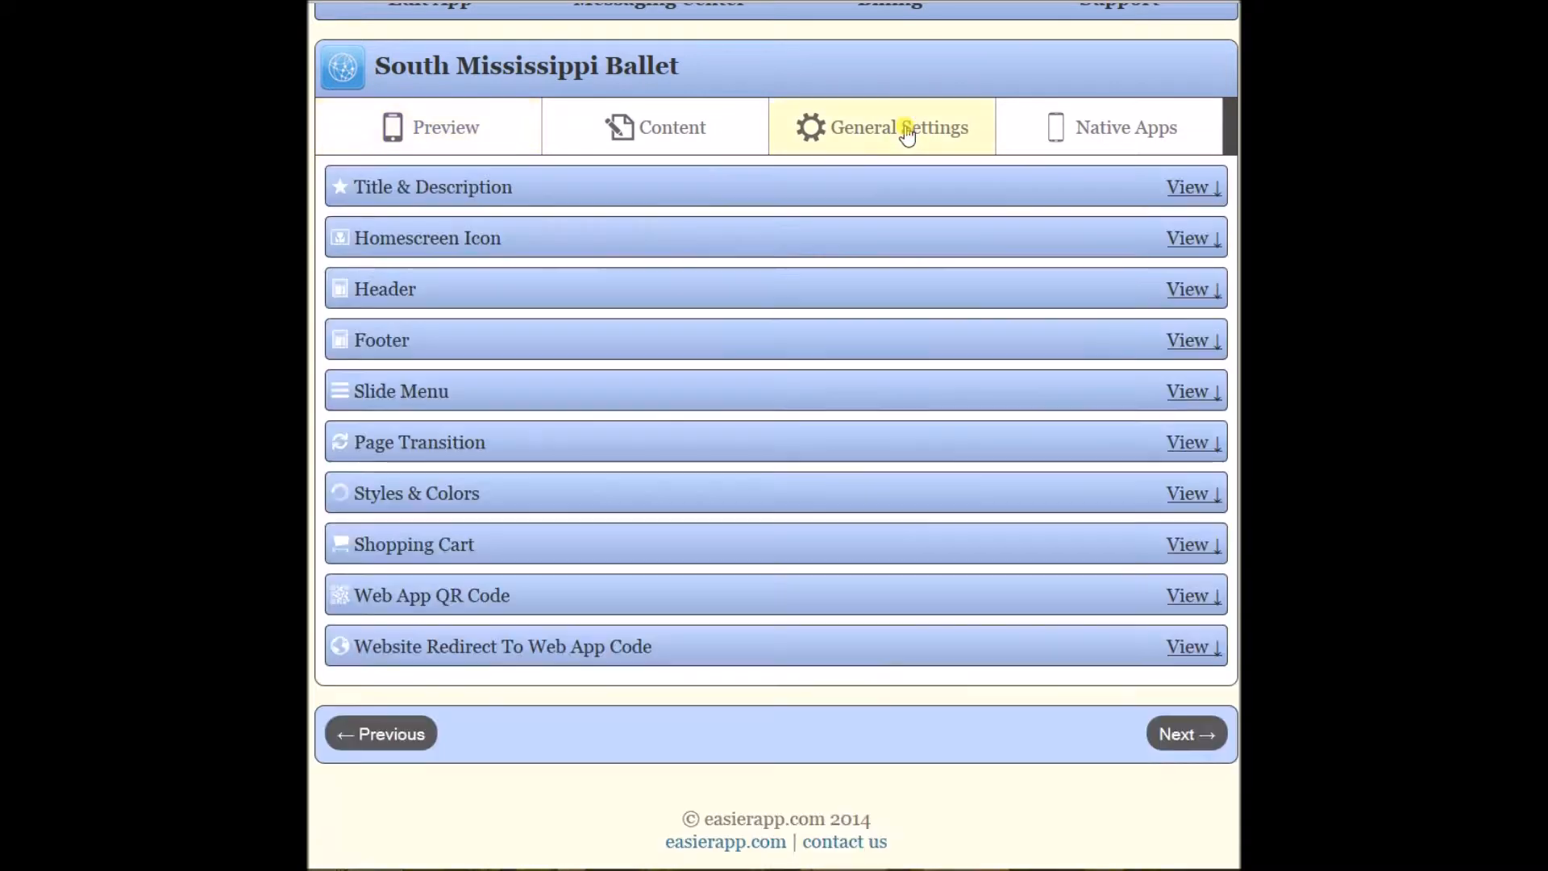
{"action": "left_click", "coordinate": [415, 302]}
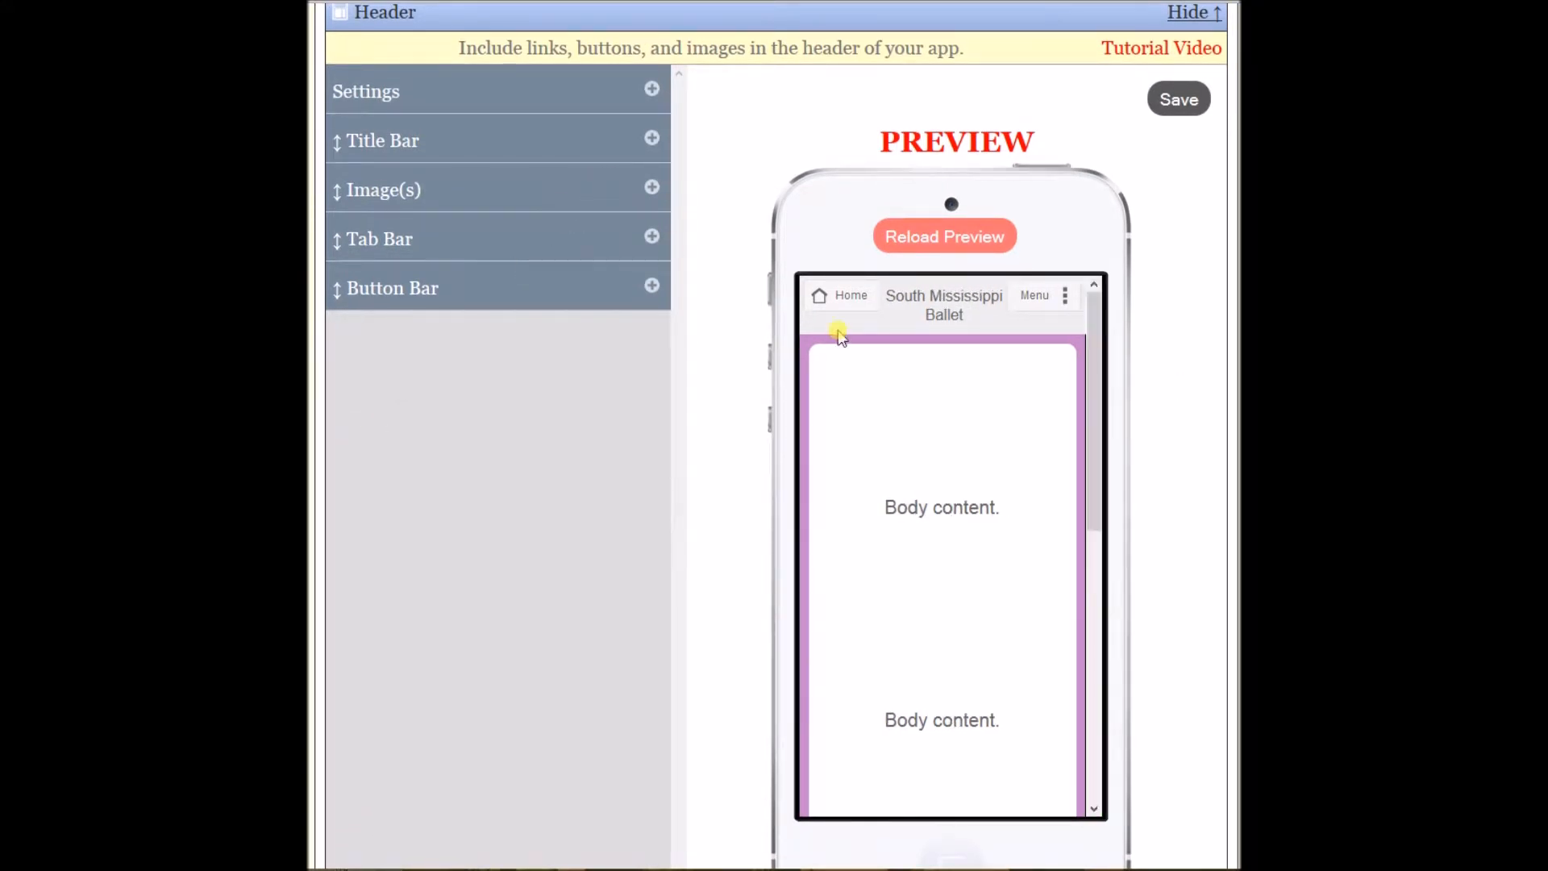
{"action": "left_click", "coordinate": [653, 141]}
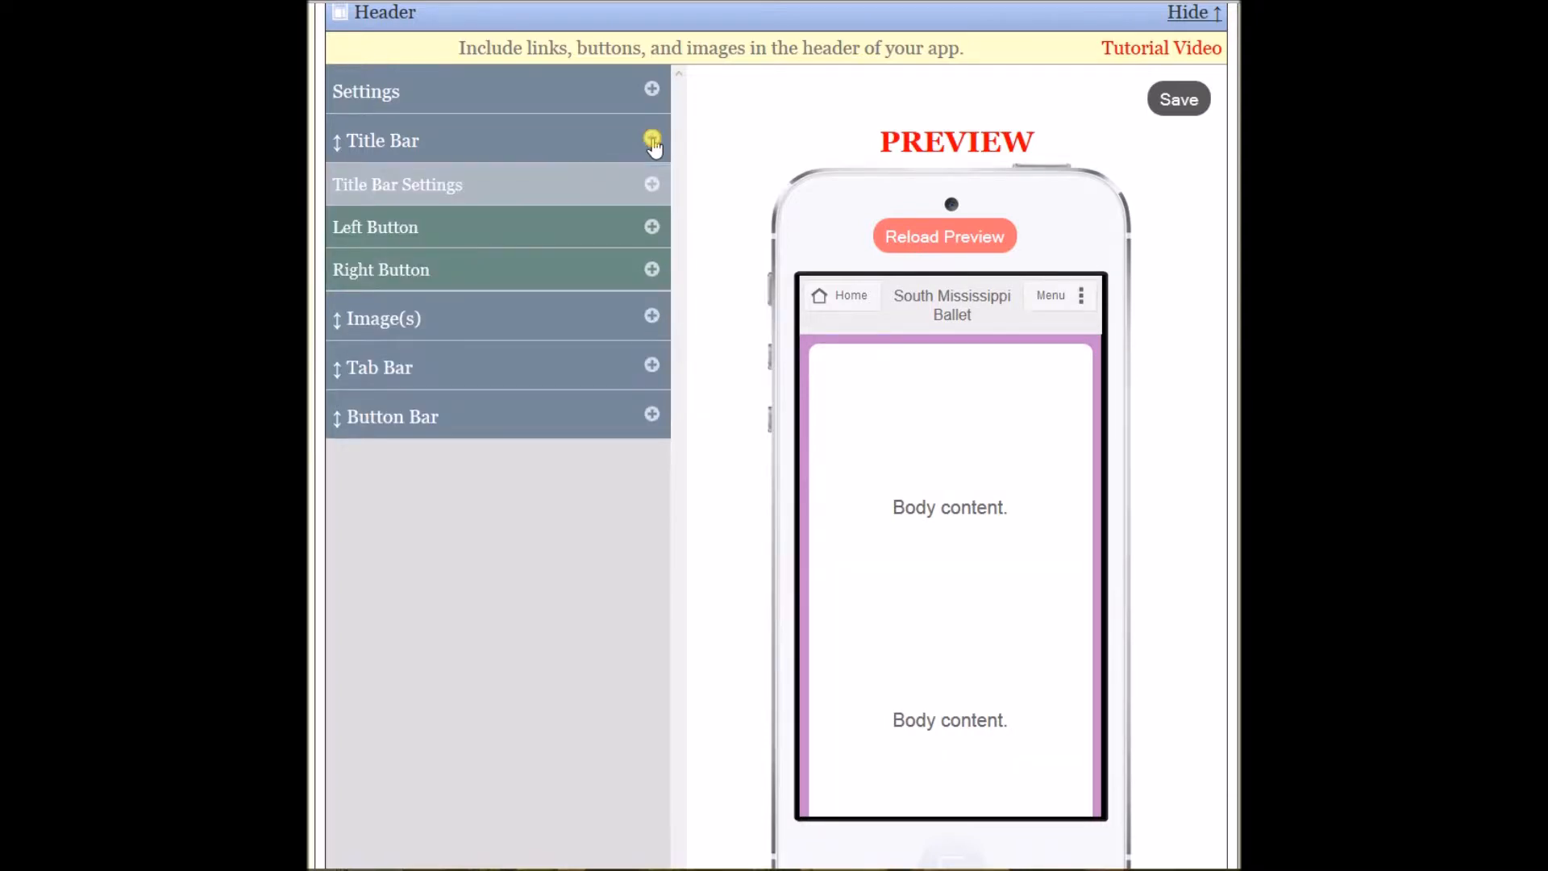
{"action": "left_click", "coordinate": [650, 191]}
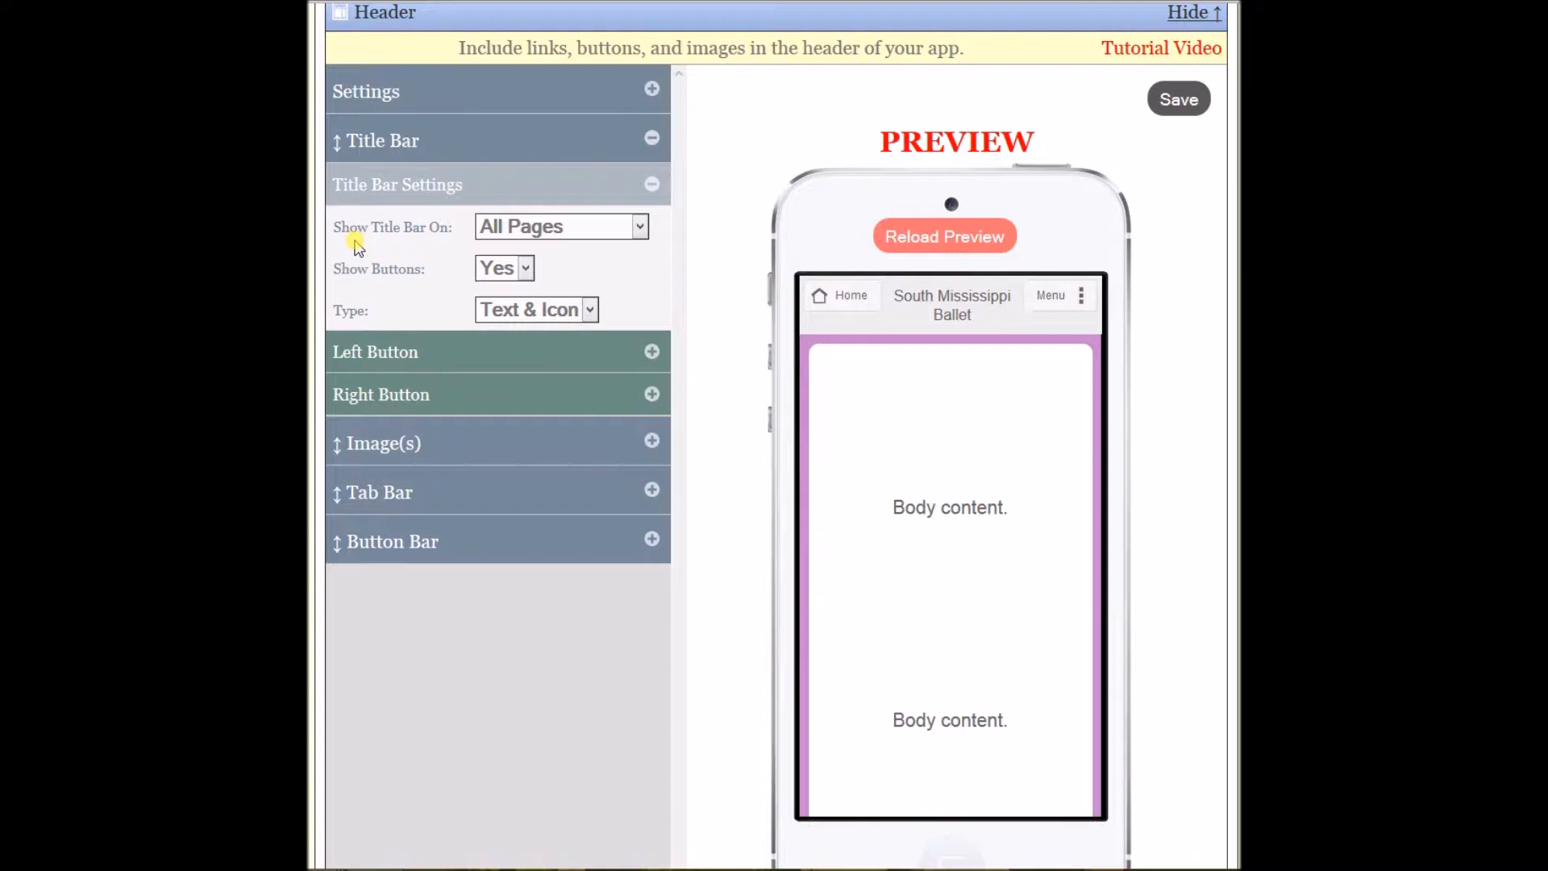
{"action": "left_click", "coordinate": [640, 226]}
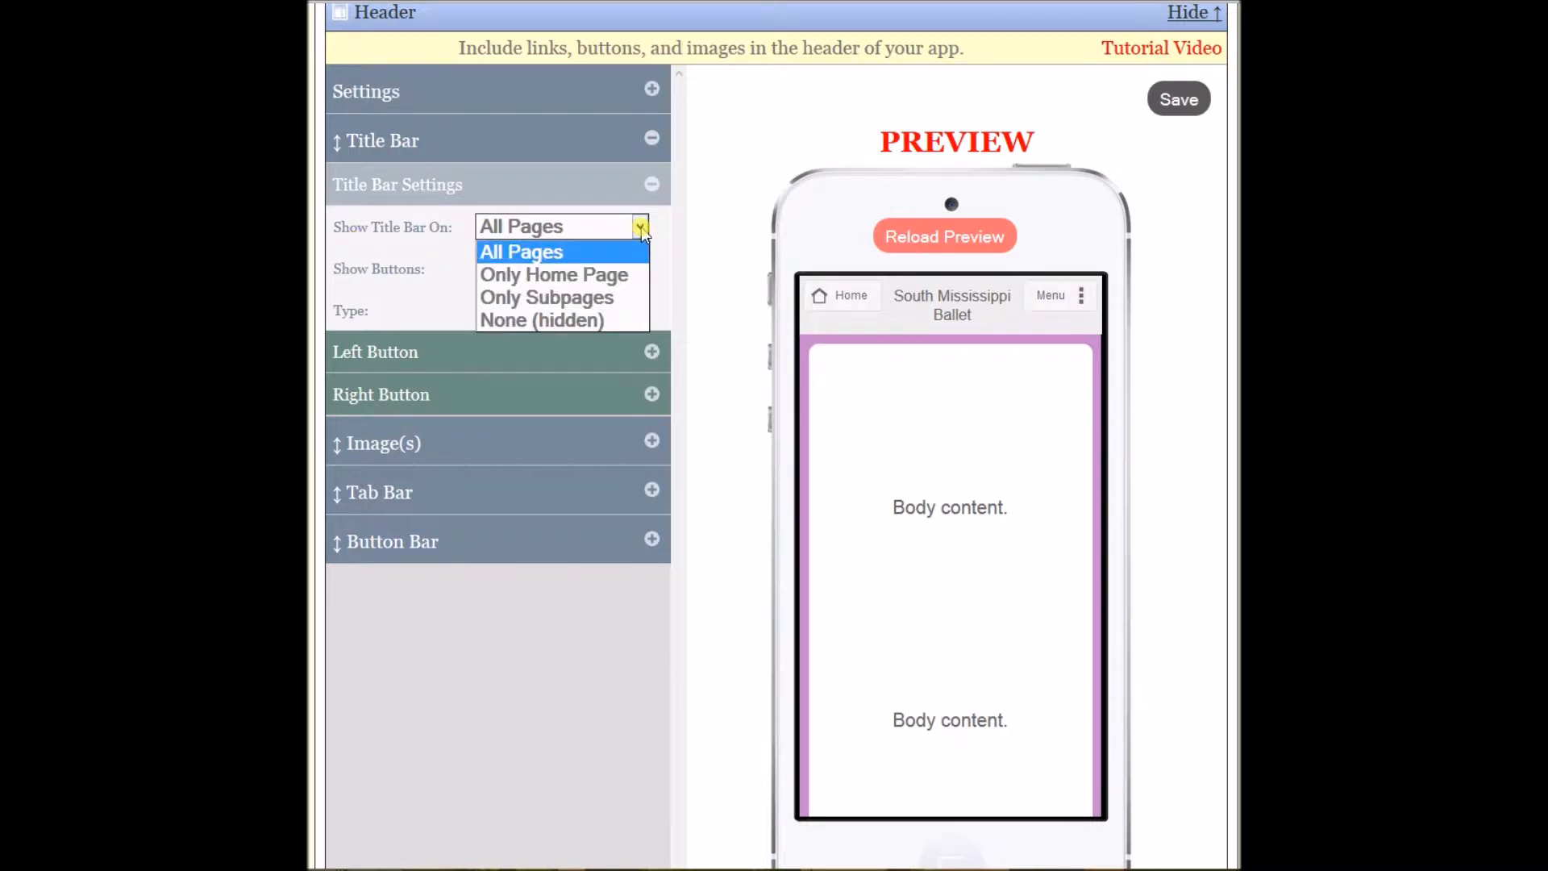
{"action": "left_click", "coordinate": [586, 322]}
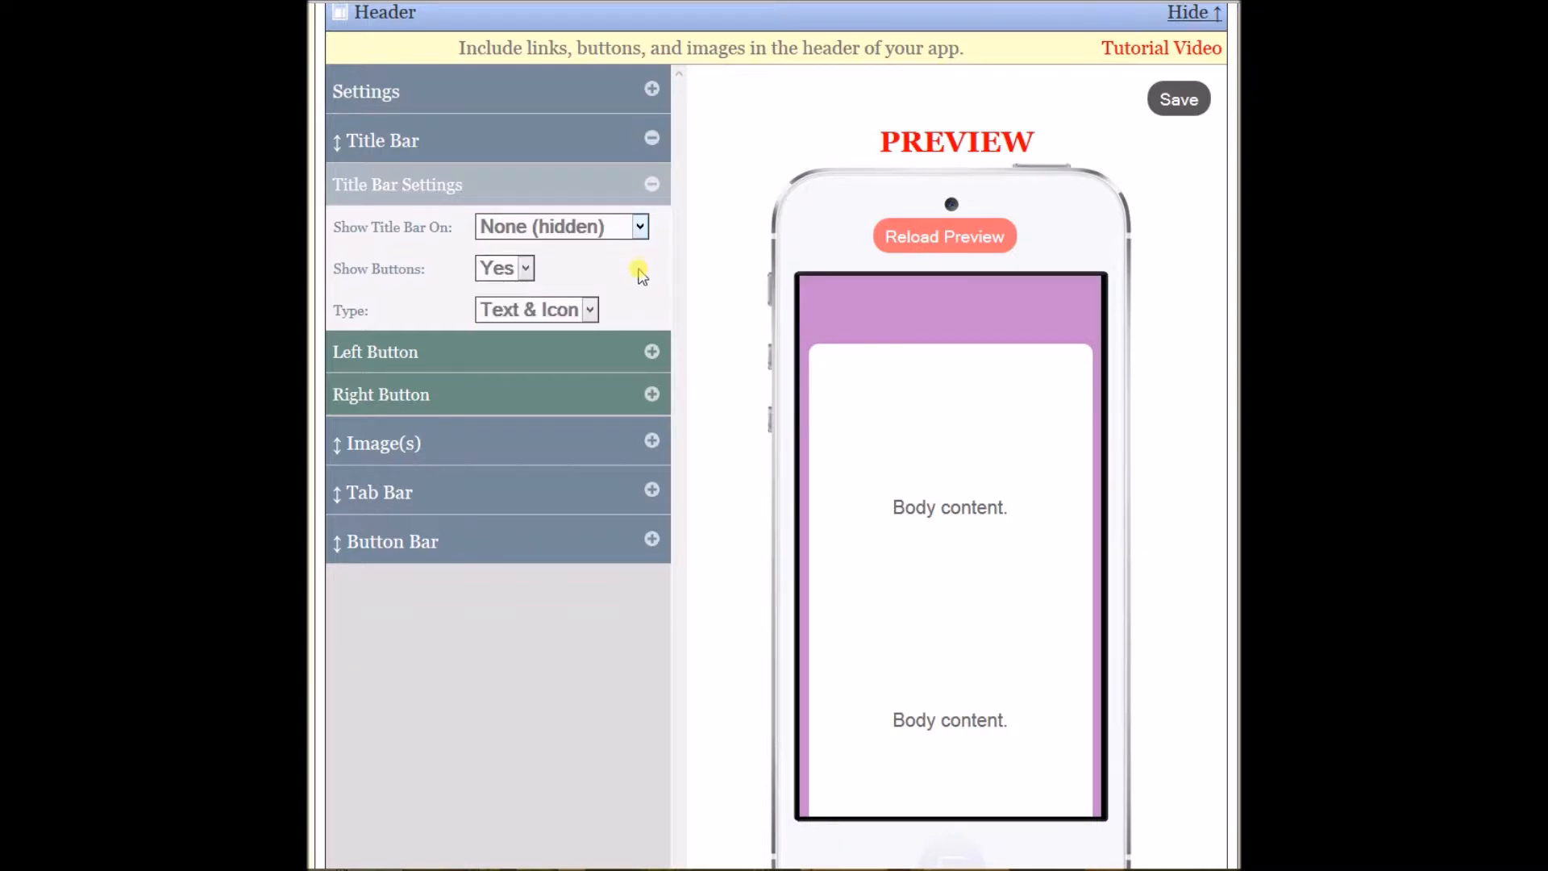
{"action": "left_click", "coordinate": [1185, 99]}
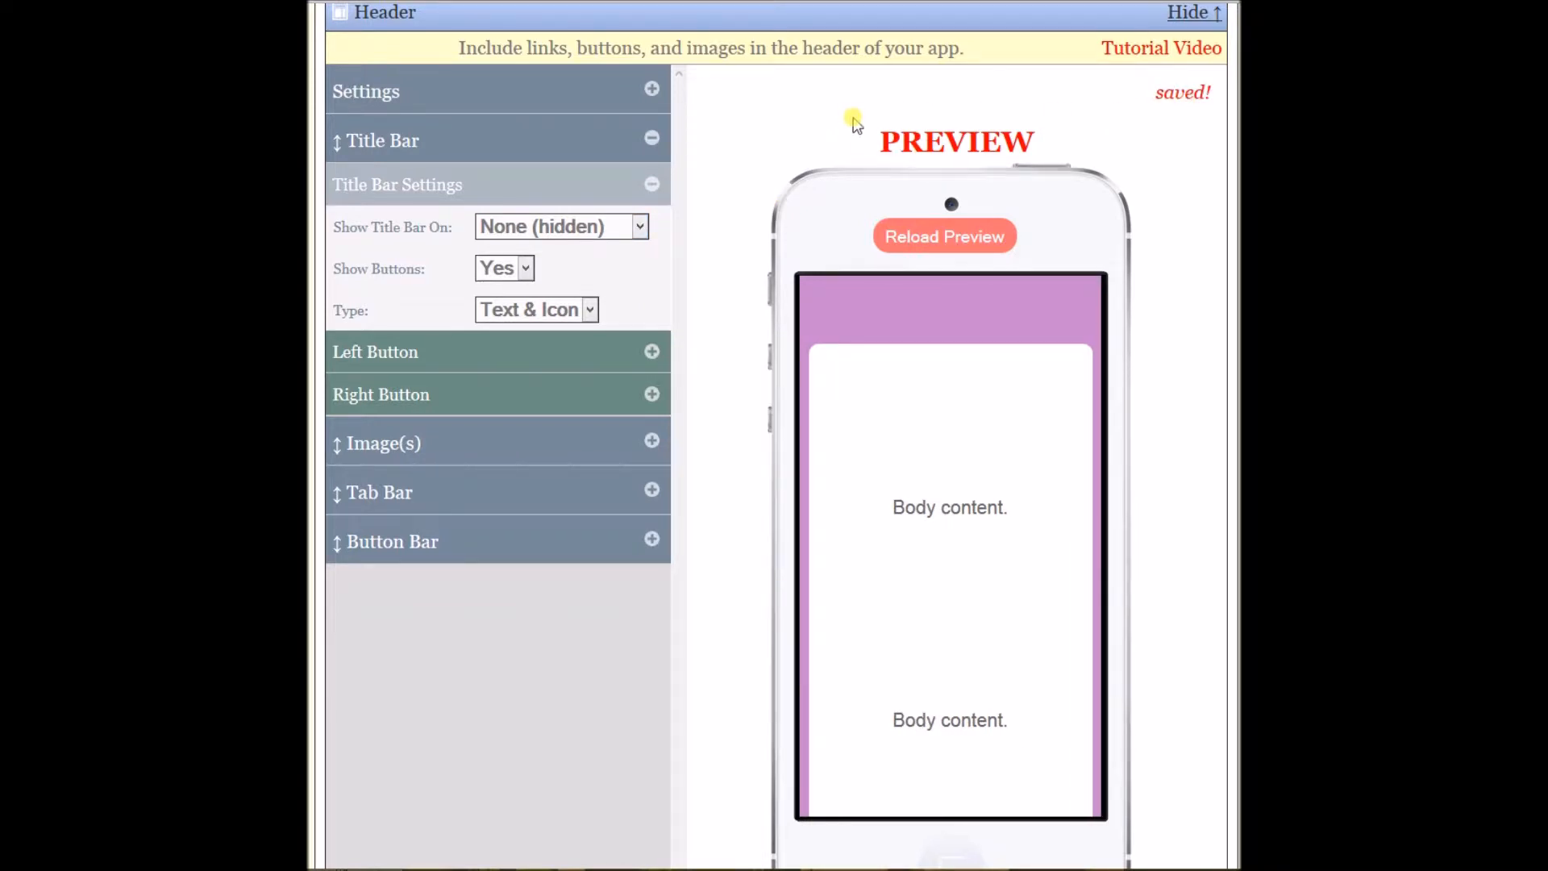
{"action": "left_click", "coordinate": [653, 186]}
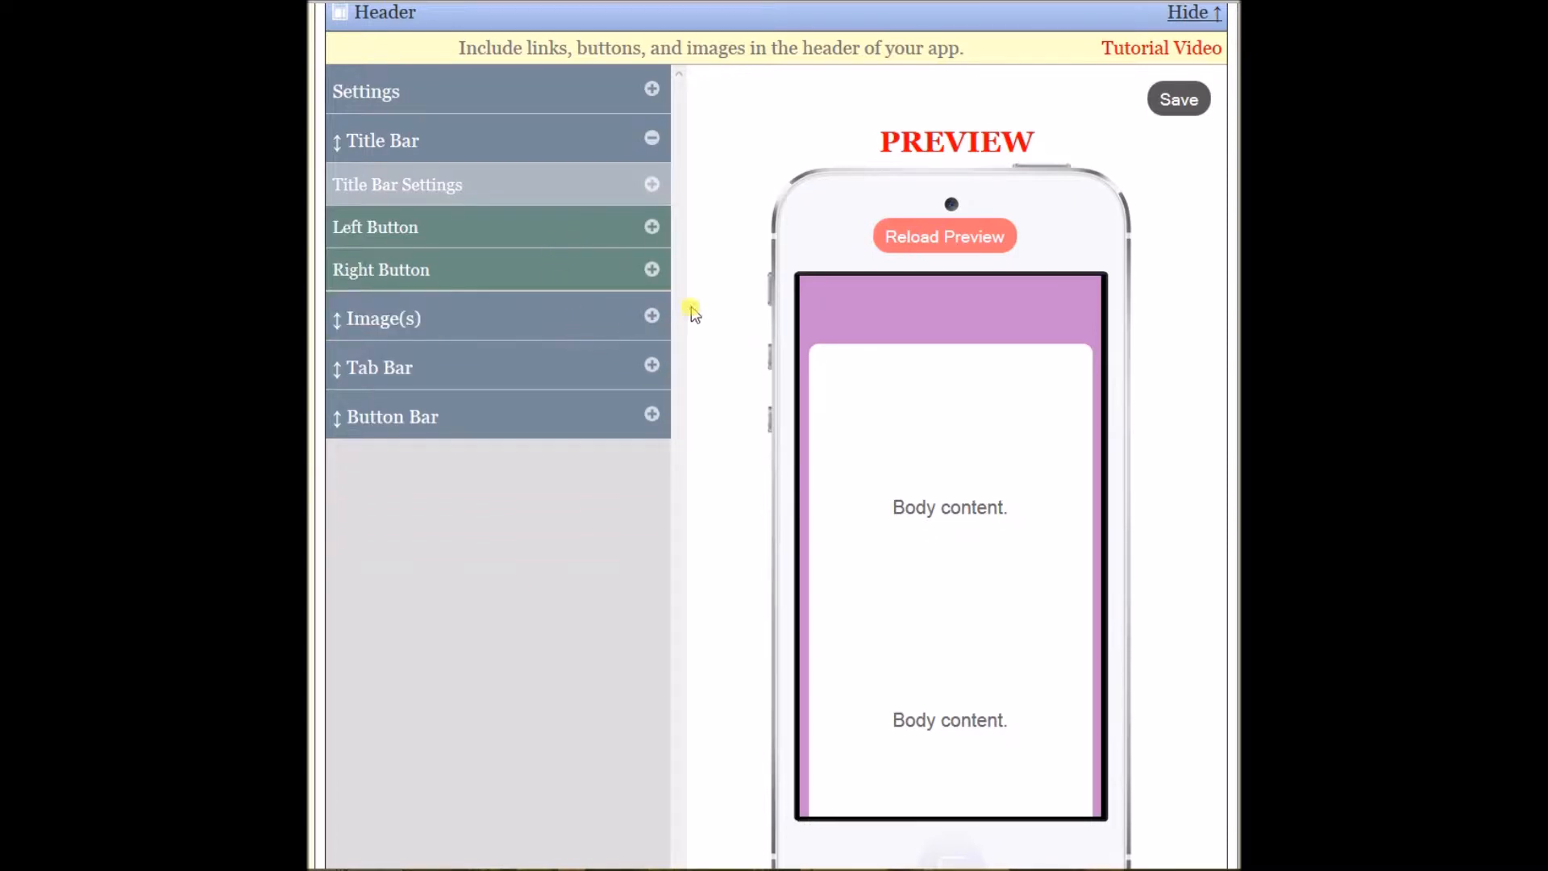
{"action": "left_click", "coordinate": [658, 142]}
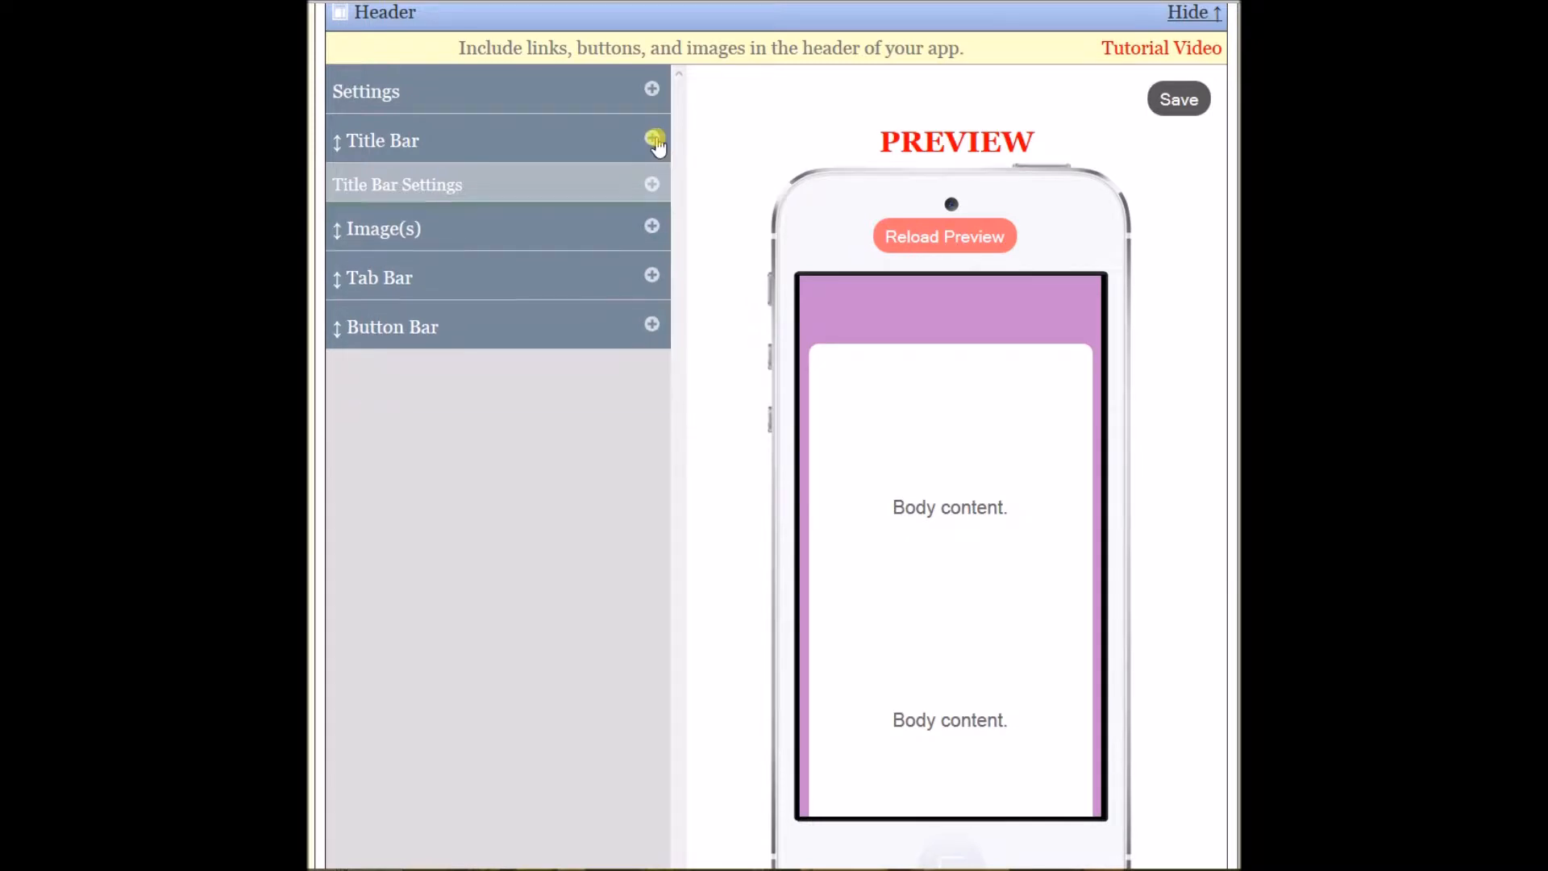
Add header.jpg as the header image with no page link and show it on All Pages.
{"action": "left_click", "coordinate": [653, 186]}
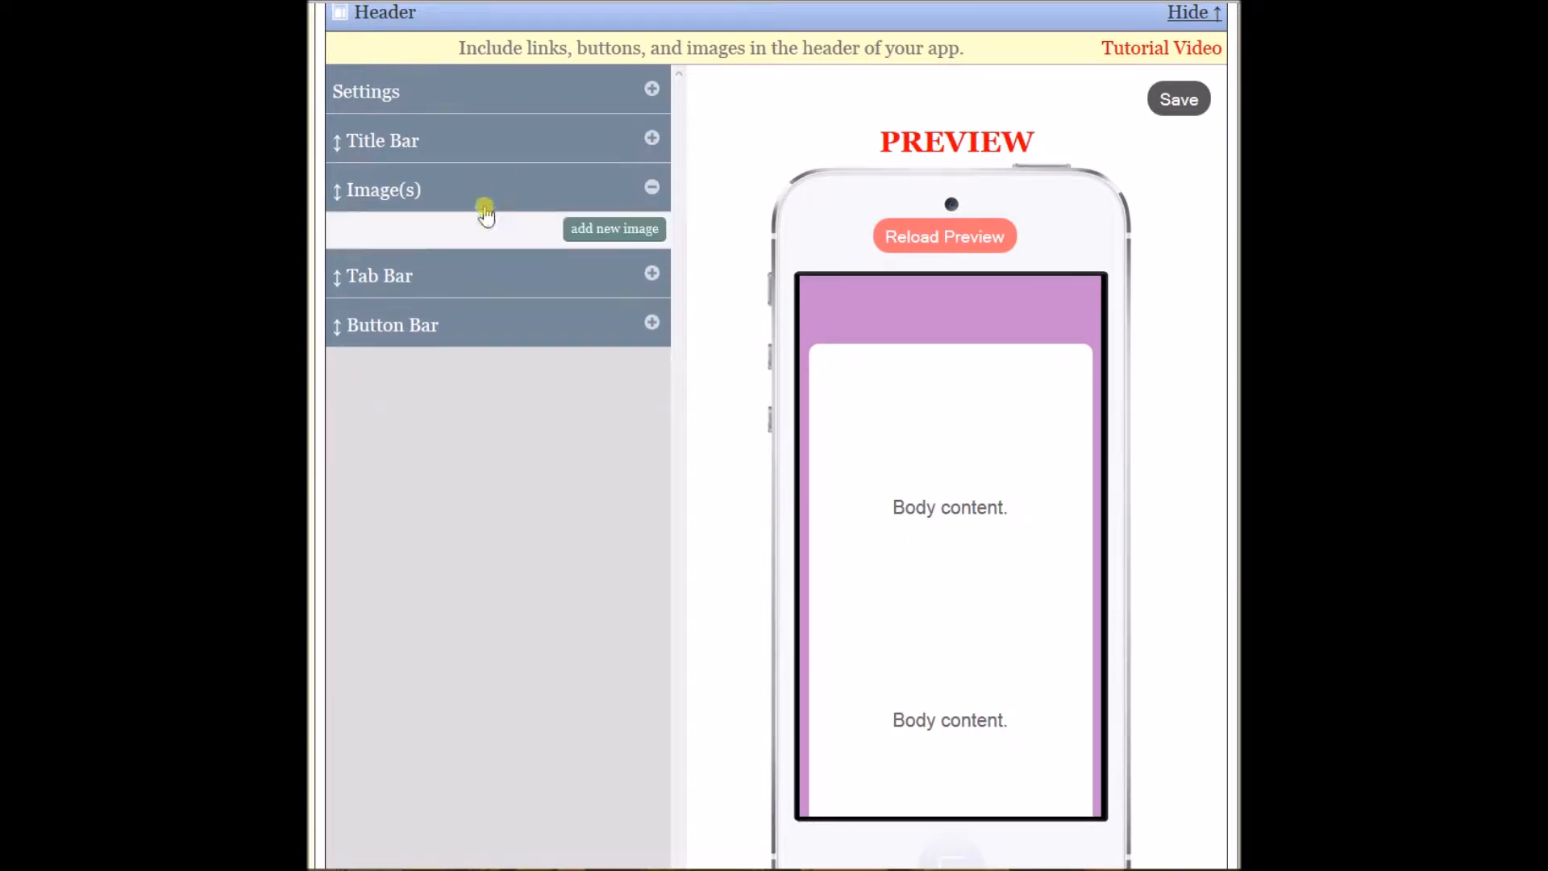
{"action": "left_click", "coordinate": [616, 229]}
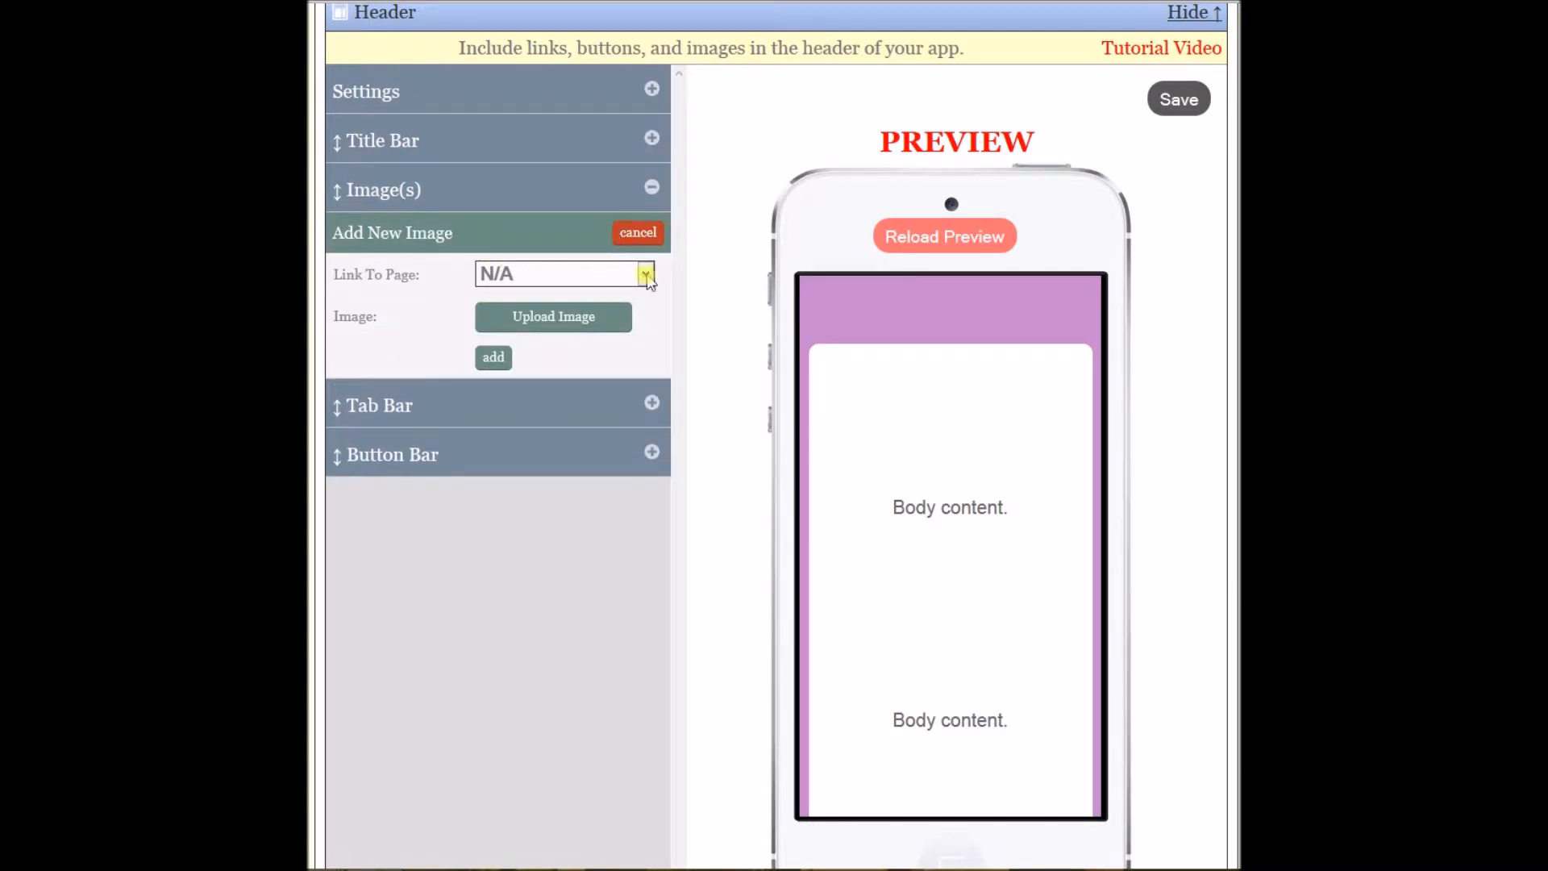
{"action": "left_click", "coordinate": [554, 317]}
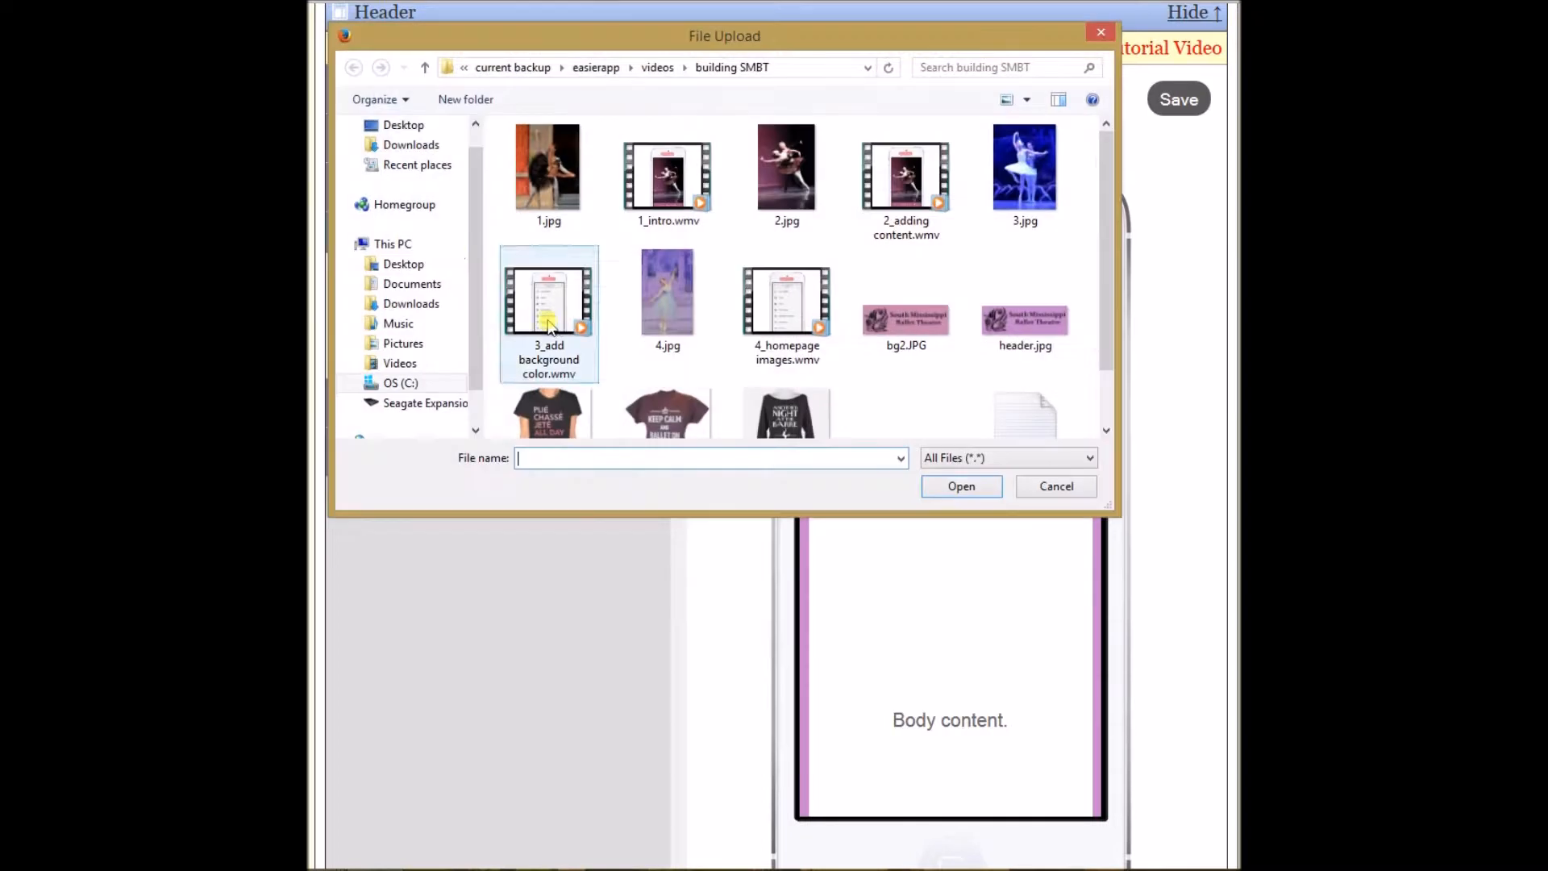
{"action": "left_click", "coordinate": [1041, 322]}
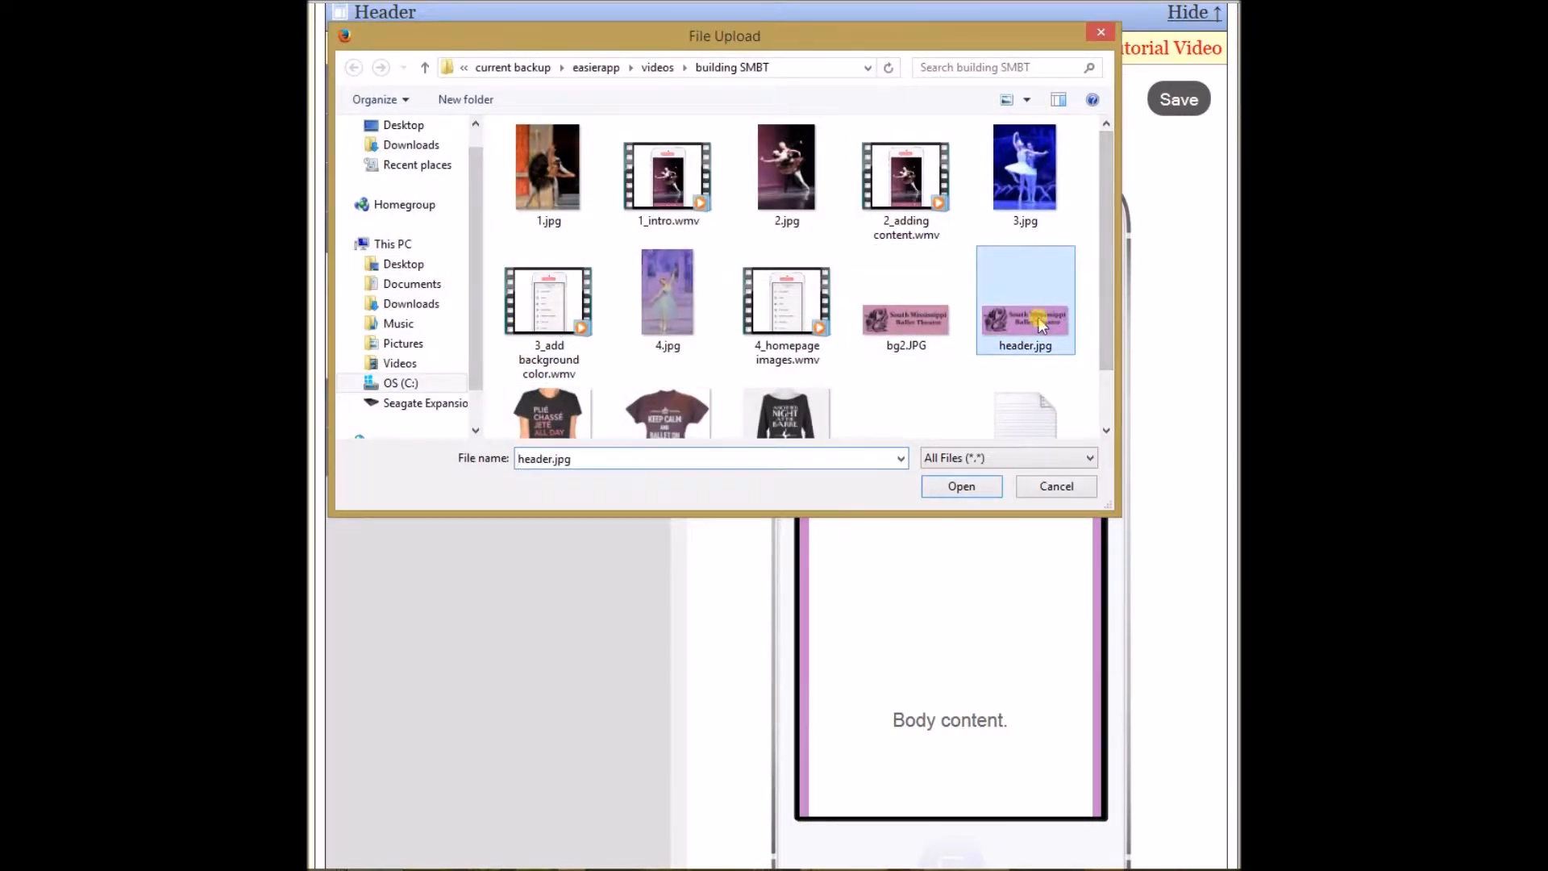
{"action": "double_click", "coordinate": [1040, 322]}
{"action": "left_click", "coordinate": [494, 433]}
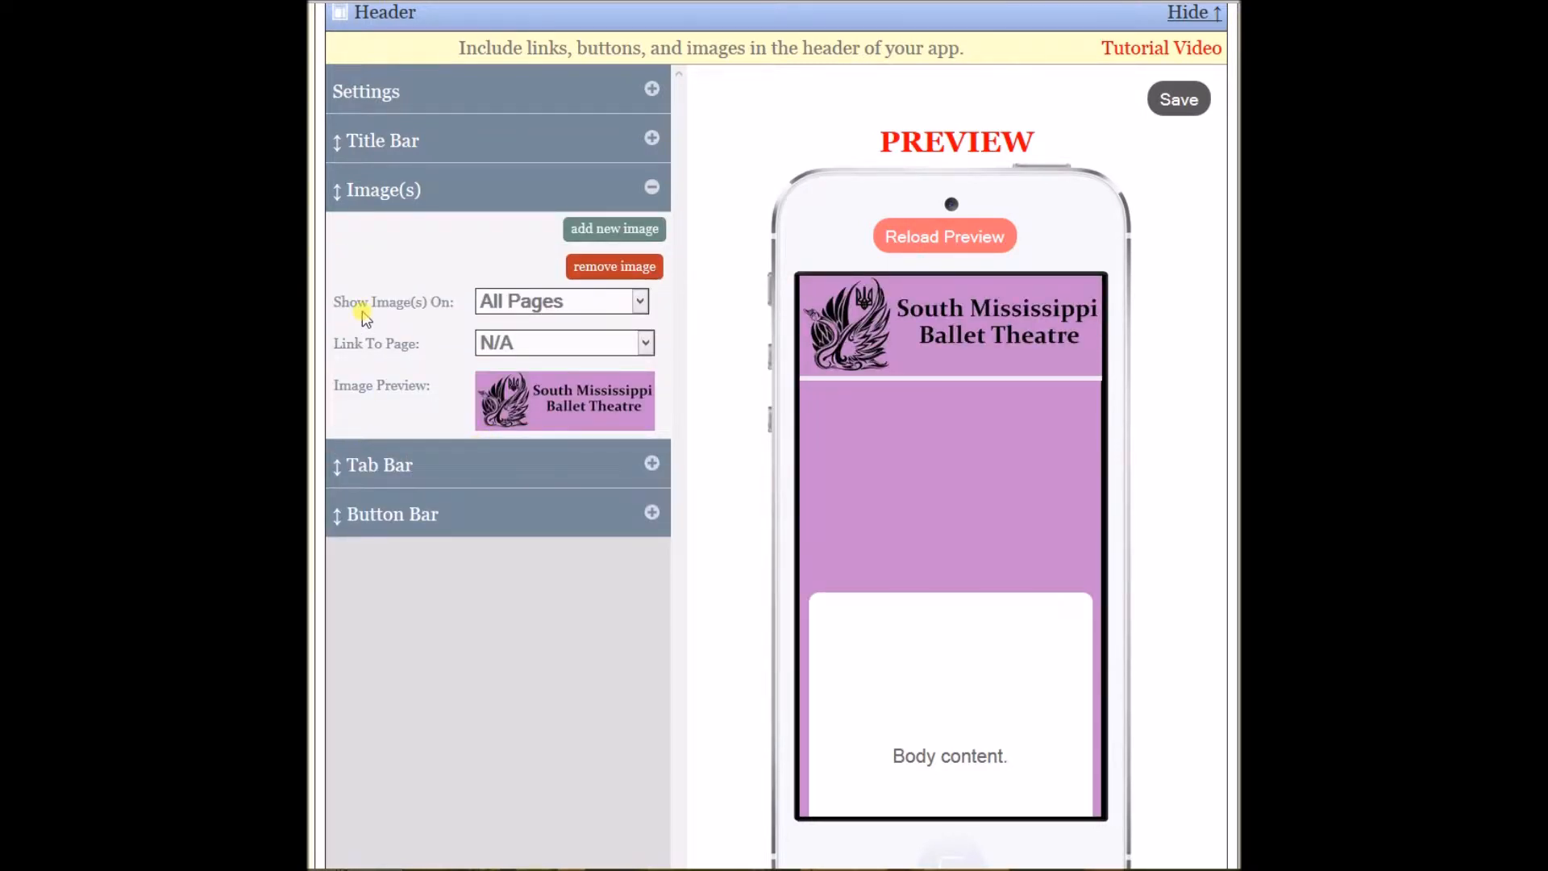
{"action": "left_click", "coordinate": [640, 303]}
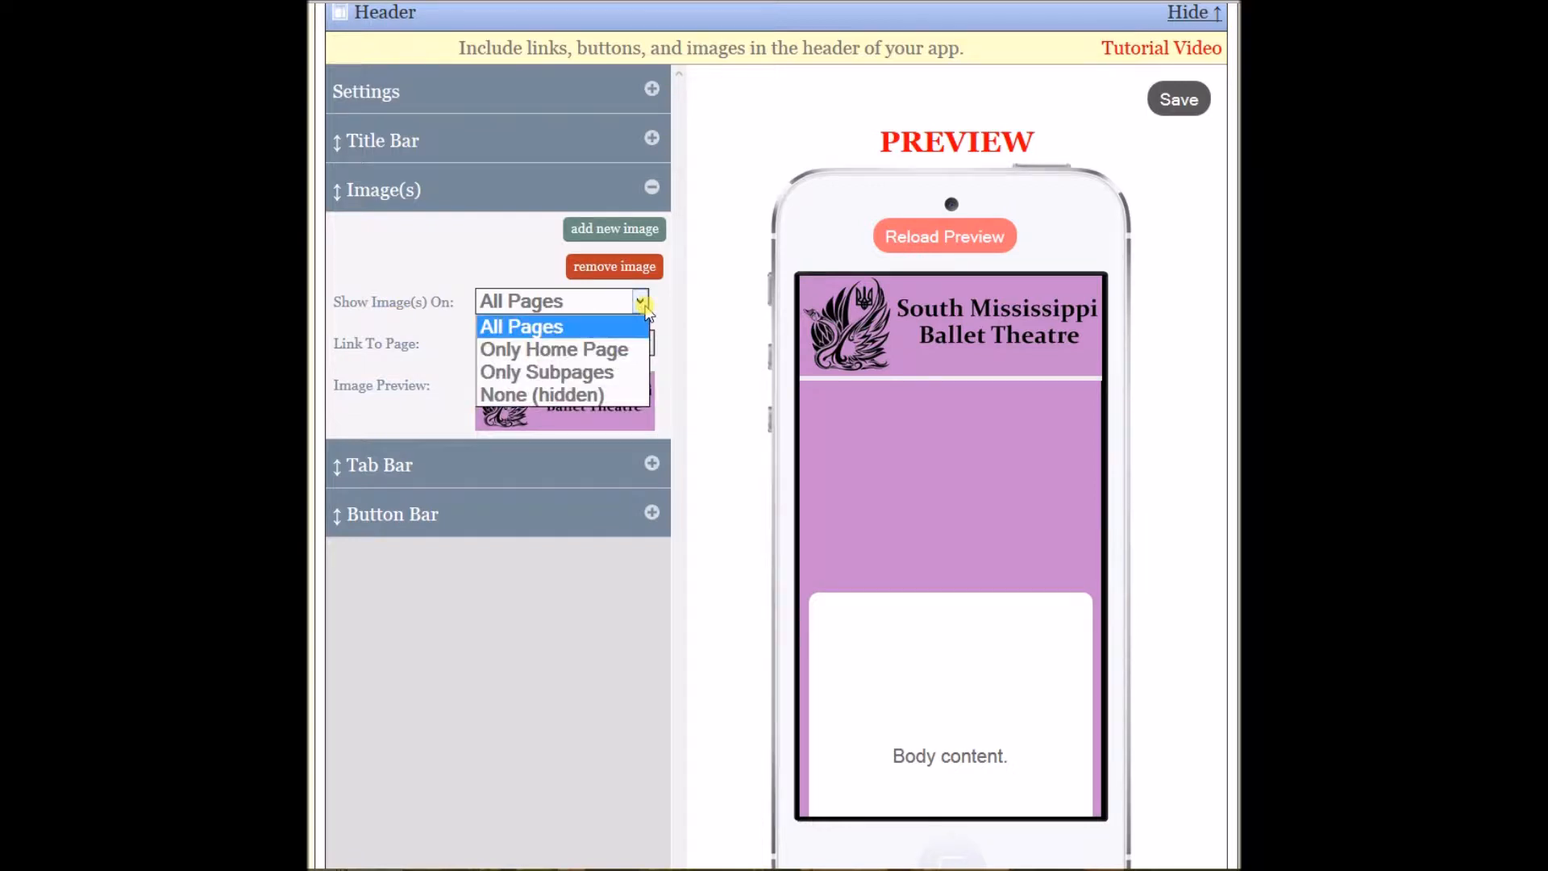
{"action": "left_click", "coordinate": [581, 373]}
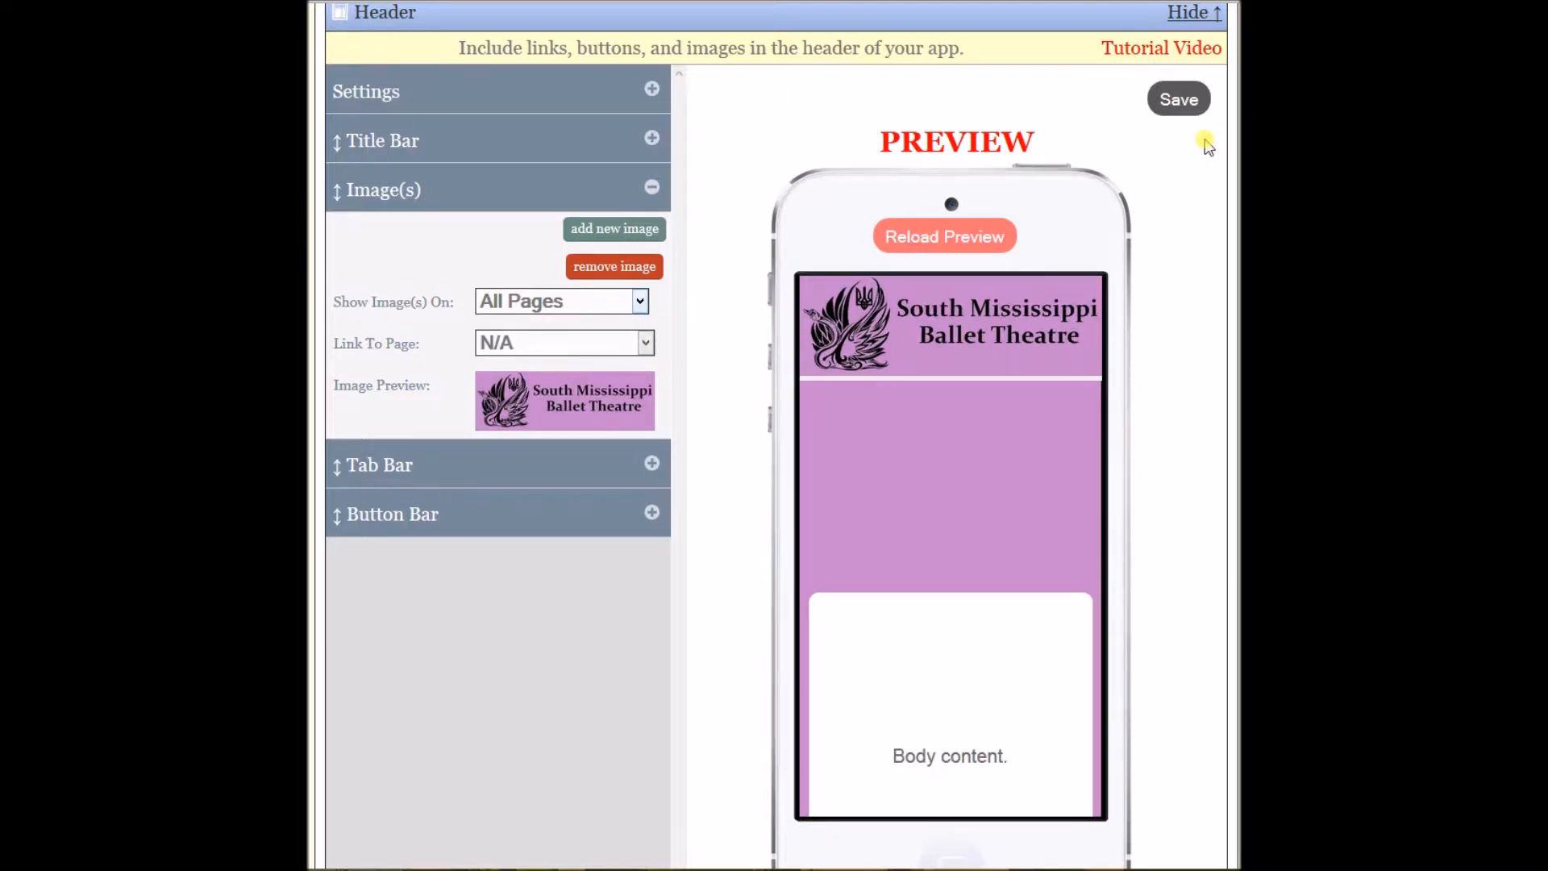
Save the header and reload the app preview to check the logo image on the home page.
{"action": "left_click", "coordinate": [1178, 104]}
{"action": "scroll", "coordinate": [774, 435], "scroll_direction": "up", "scroll_amount": 5}
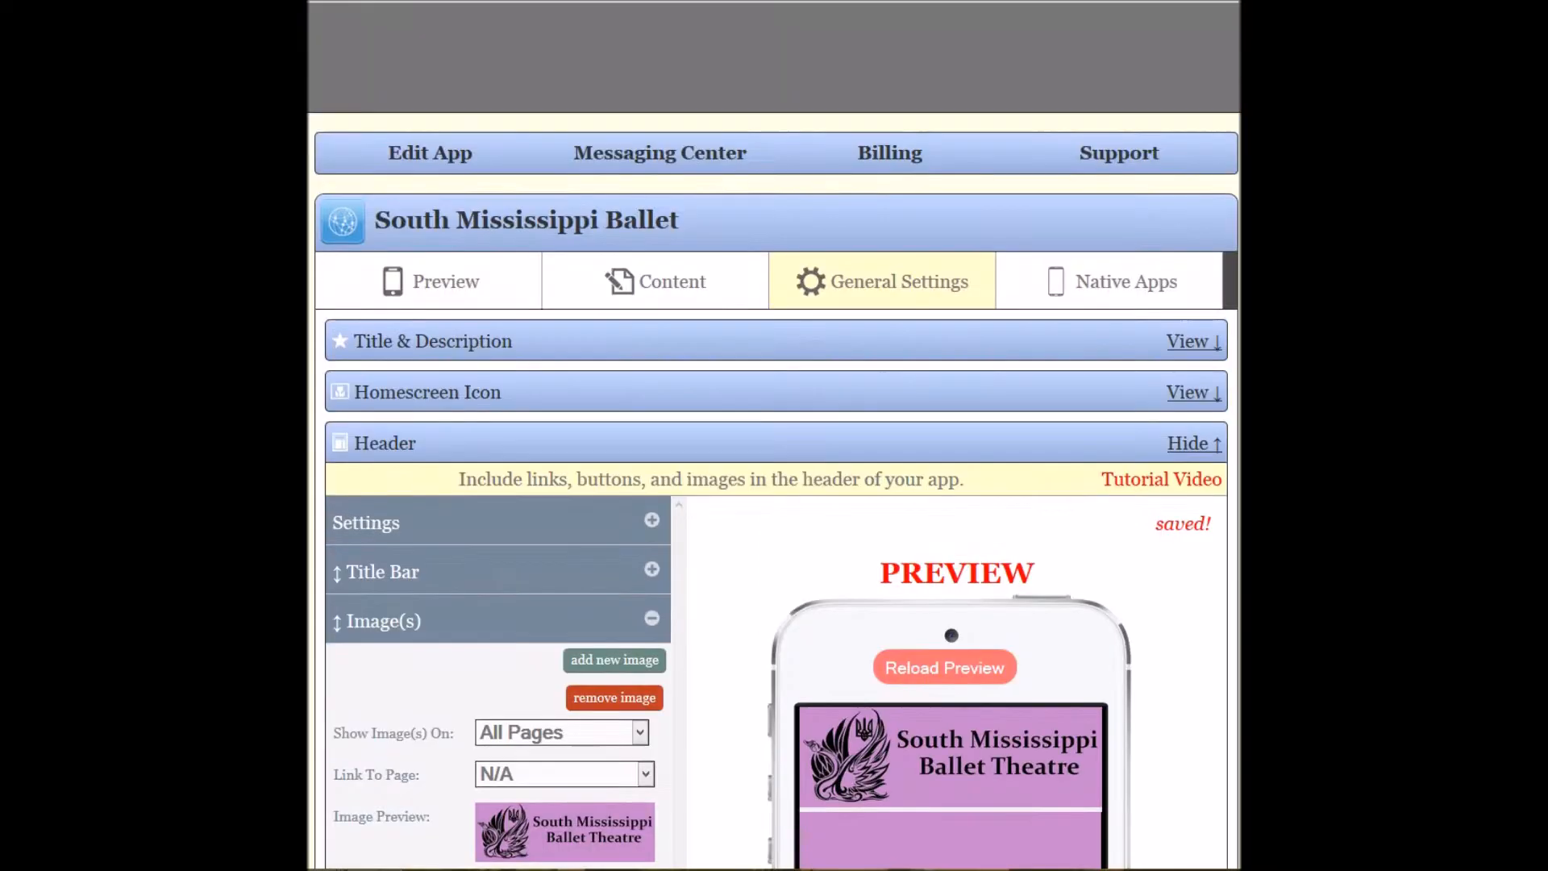
{"action": "left_click", "coordinate": [461, 290]}
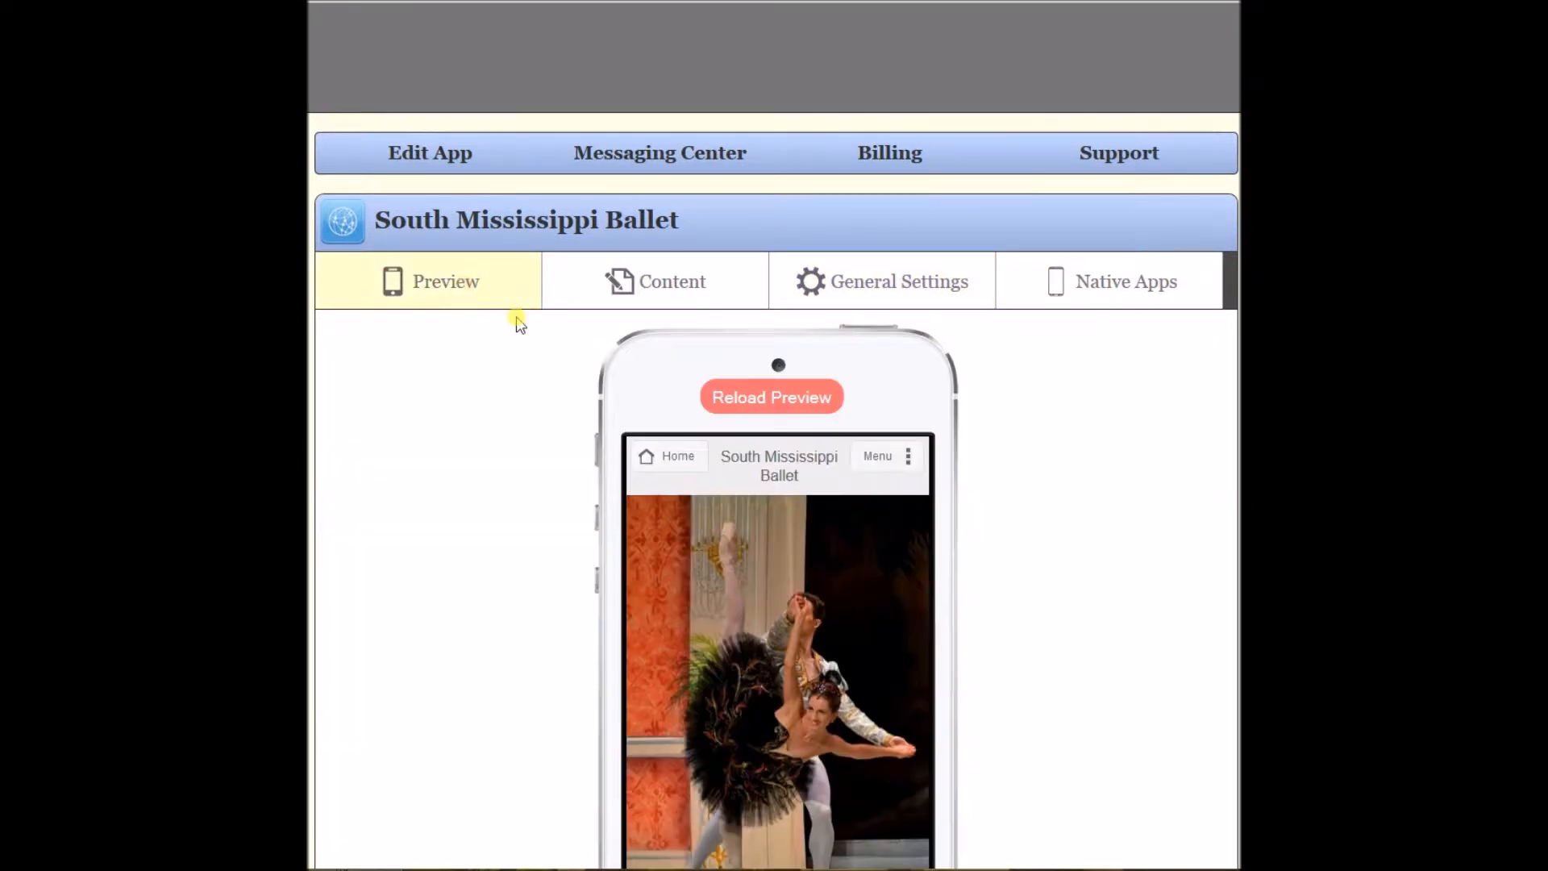
{"action": "left_click", "coordinate": [788, 403]}
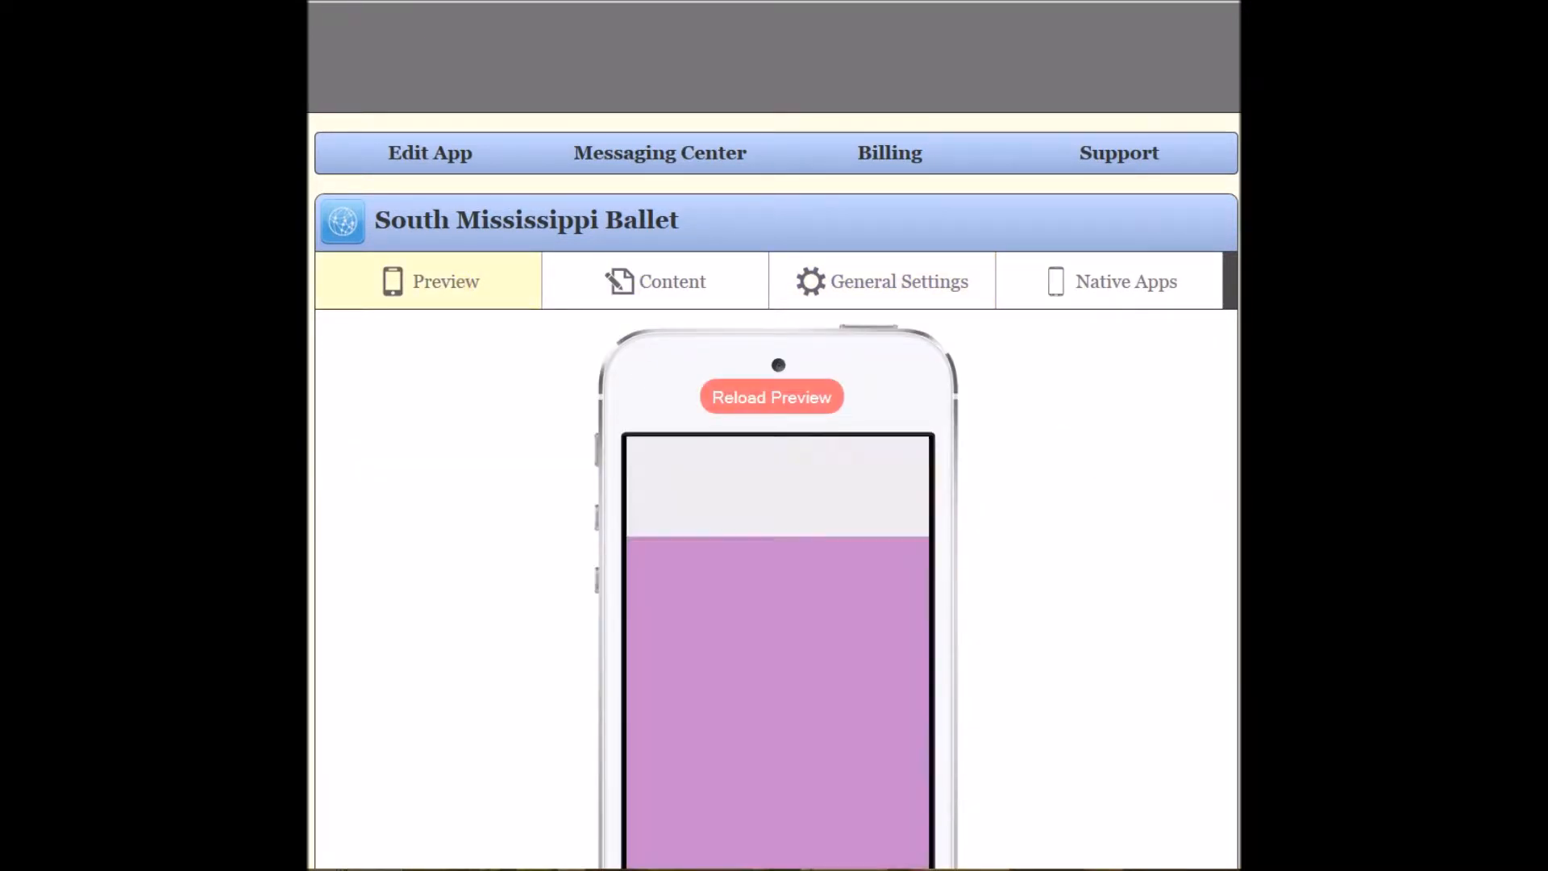
{"action": "scroll", "coordinate": [1192, 408], "scroll_direction": "down", "scroll_amount": 2}
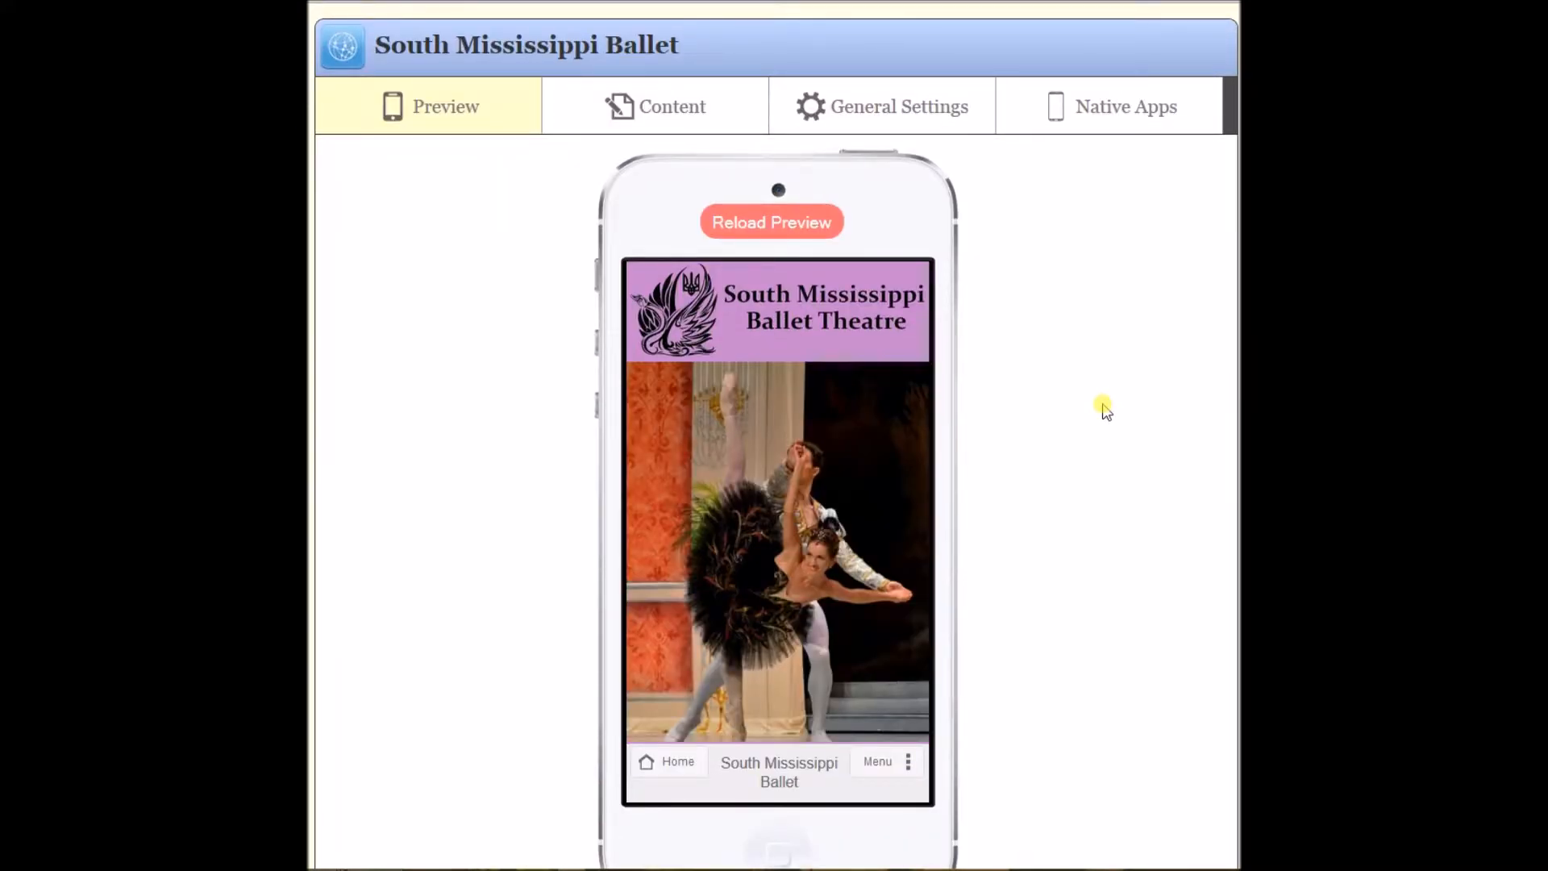
{"action": "scroll", "coordinate": [807, 185], "scroll_direction": "up", "scroll_amount": 2}
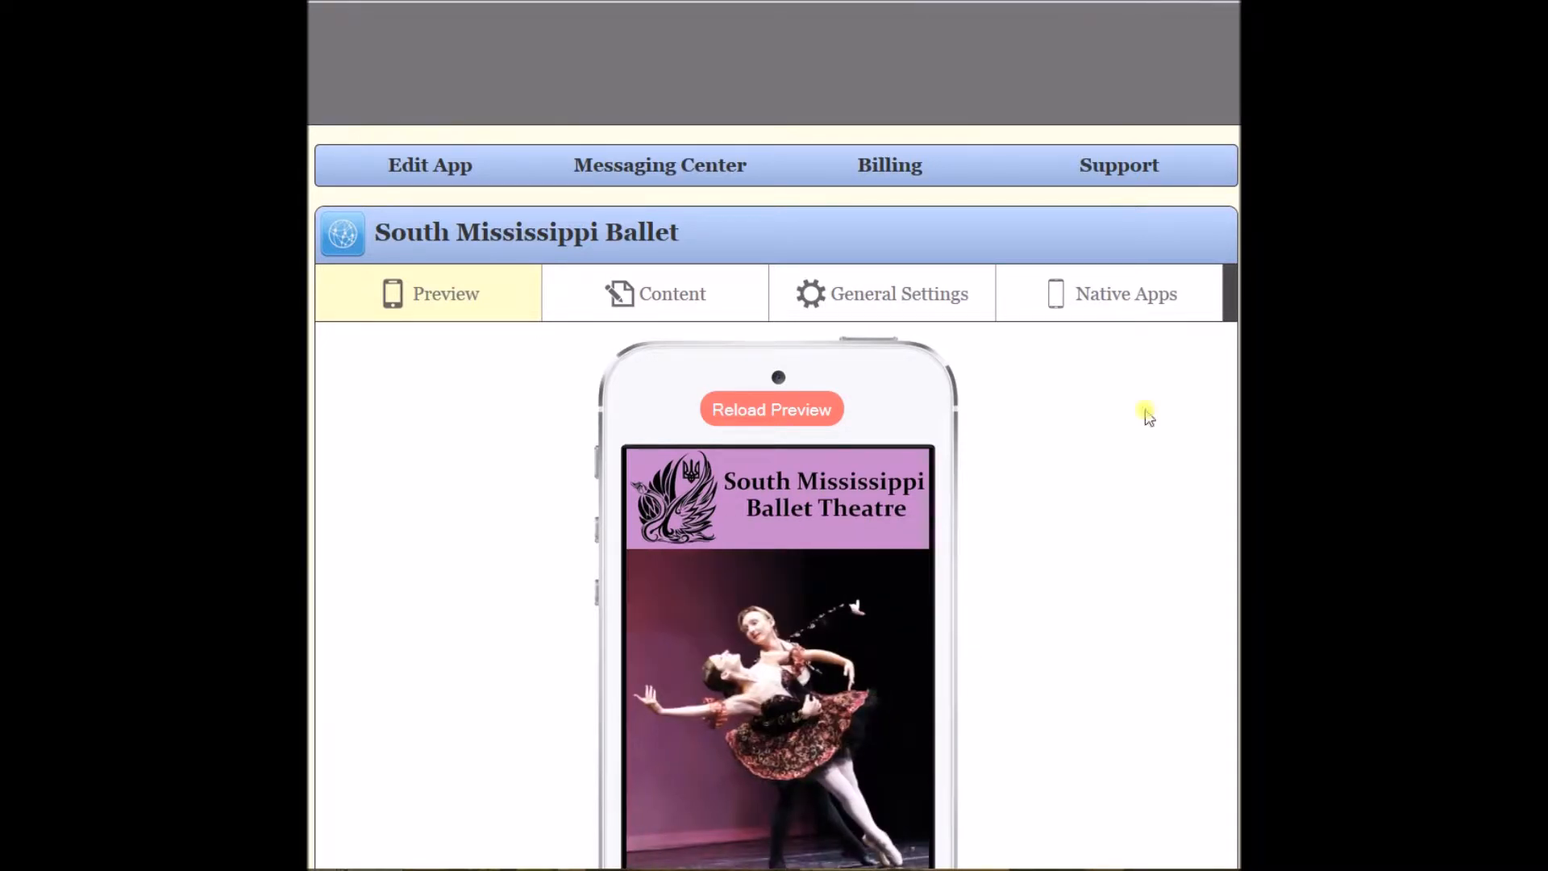
Set the header image to show on Only Subpages and save the header.
{"action": "left_click", "coordinate": [904, 296]}
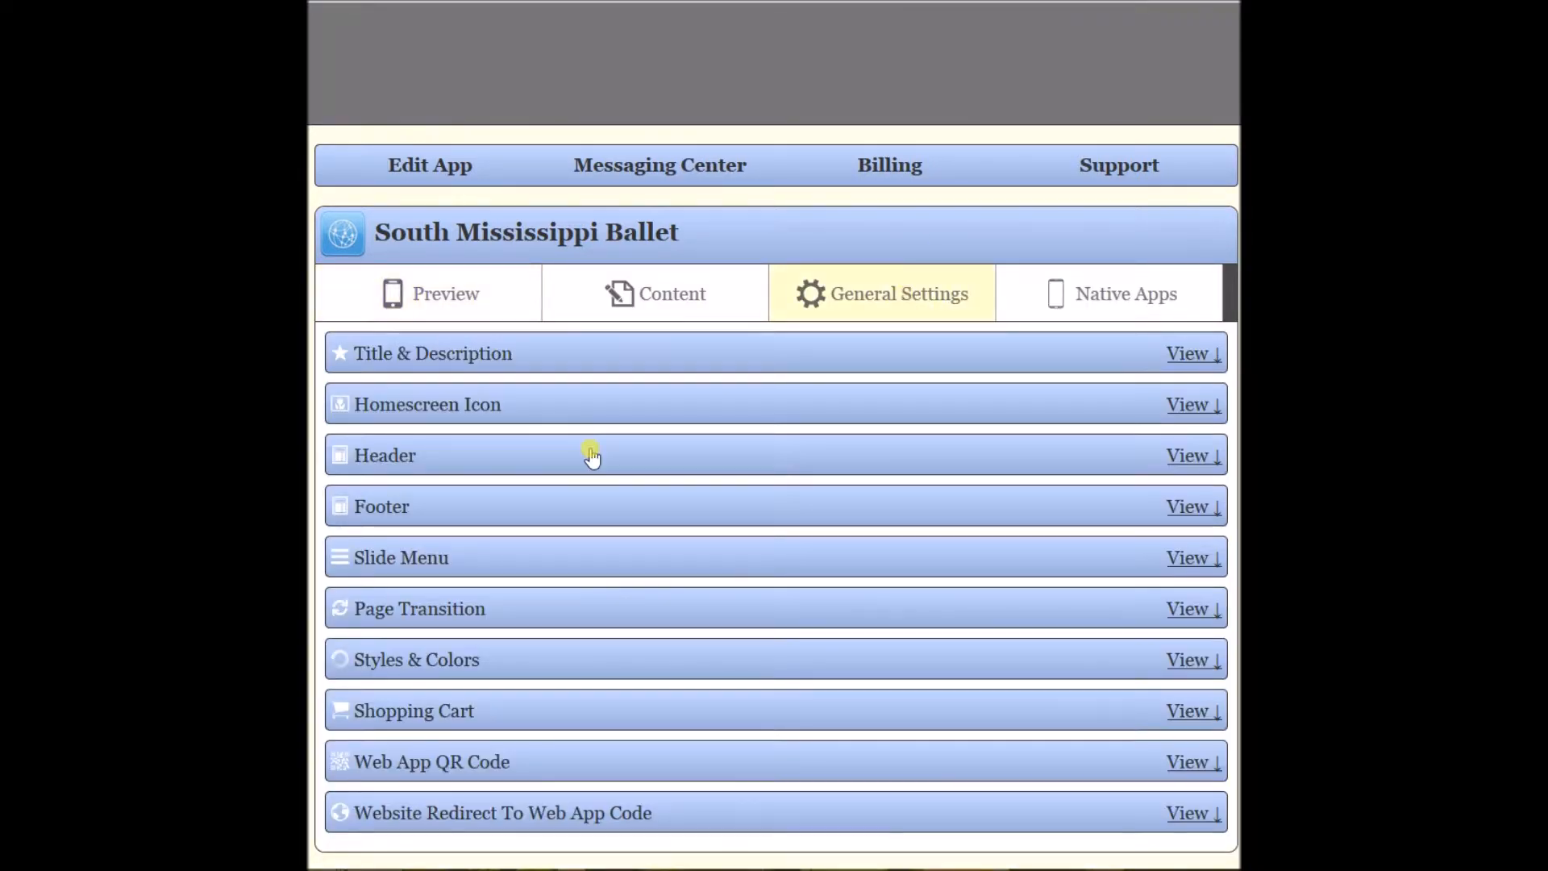
{"action": "left_click", "coordinate": [392, 457]}
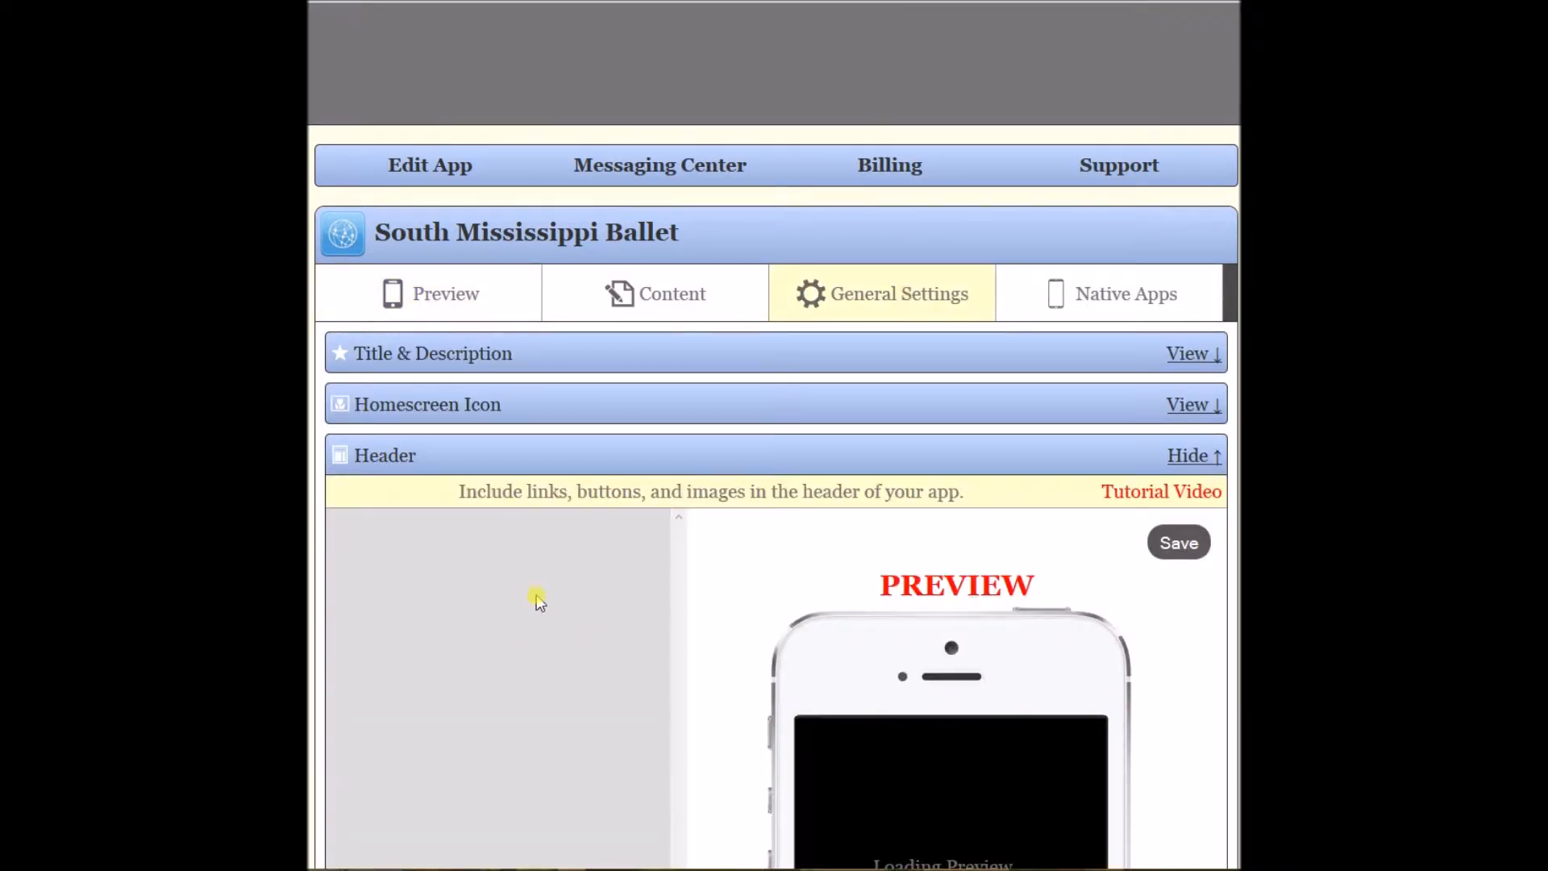
{"action": "scroll", "coordinate": [592, 646], "scroll_direction": "down", "scroll_amount": 5}
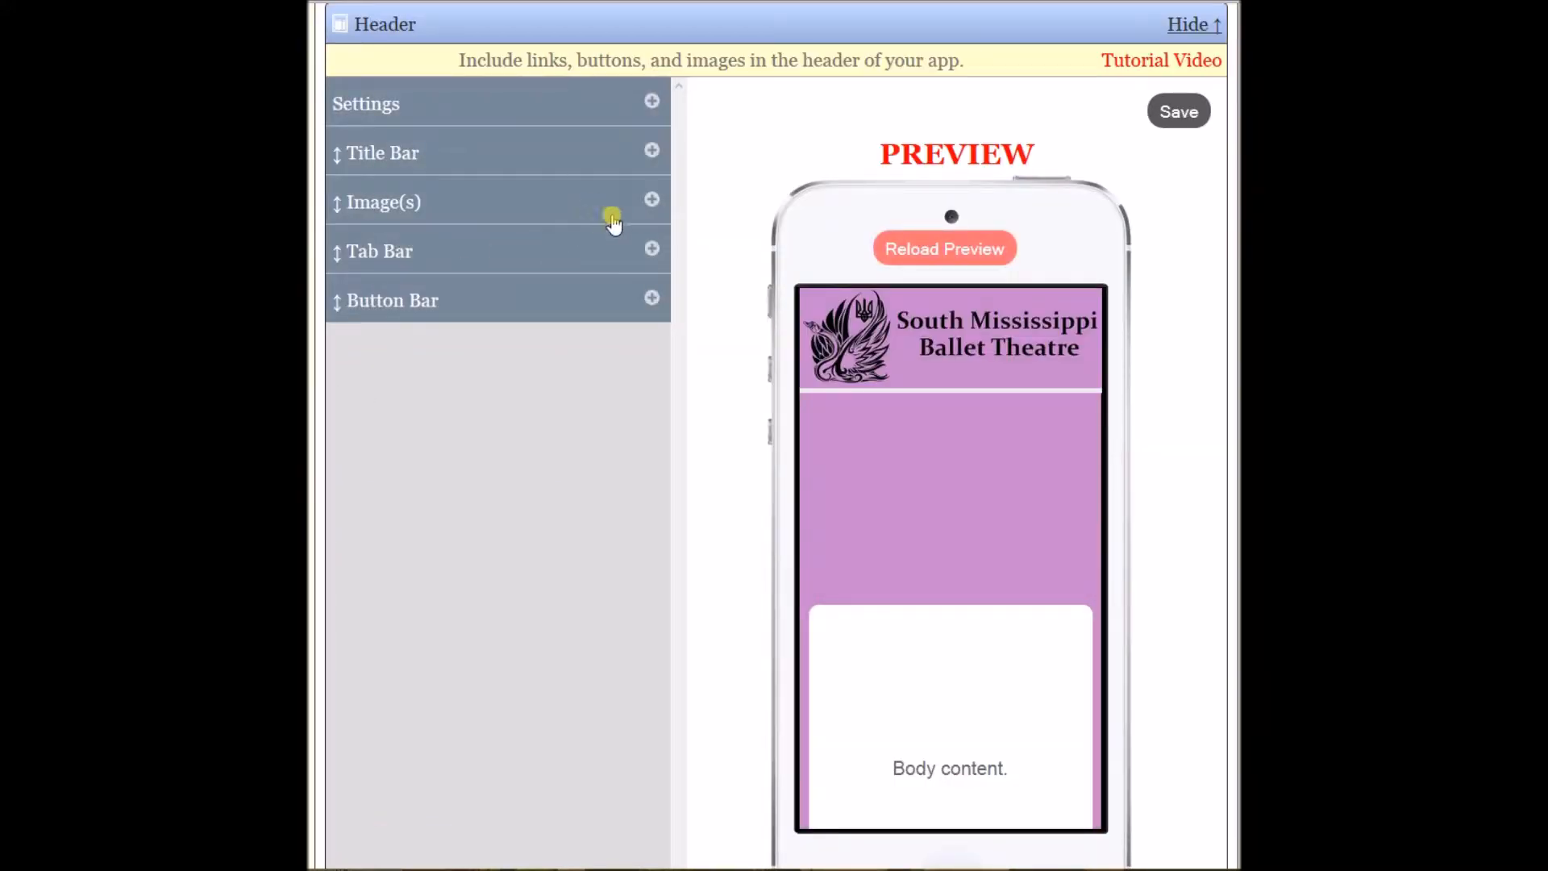
{"action": "left_click", "coordinate": [651, 199]}
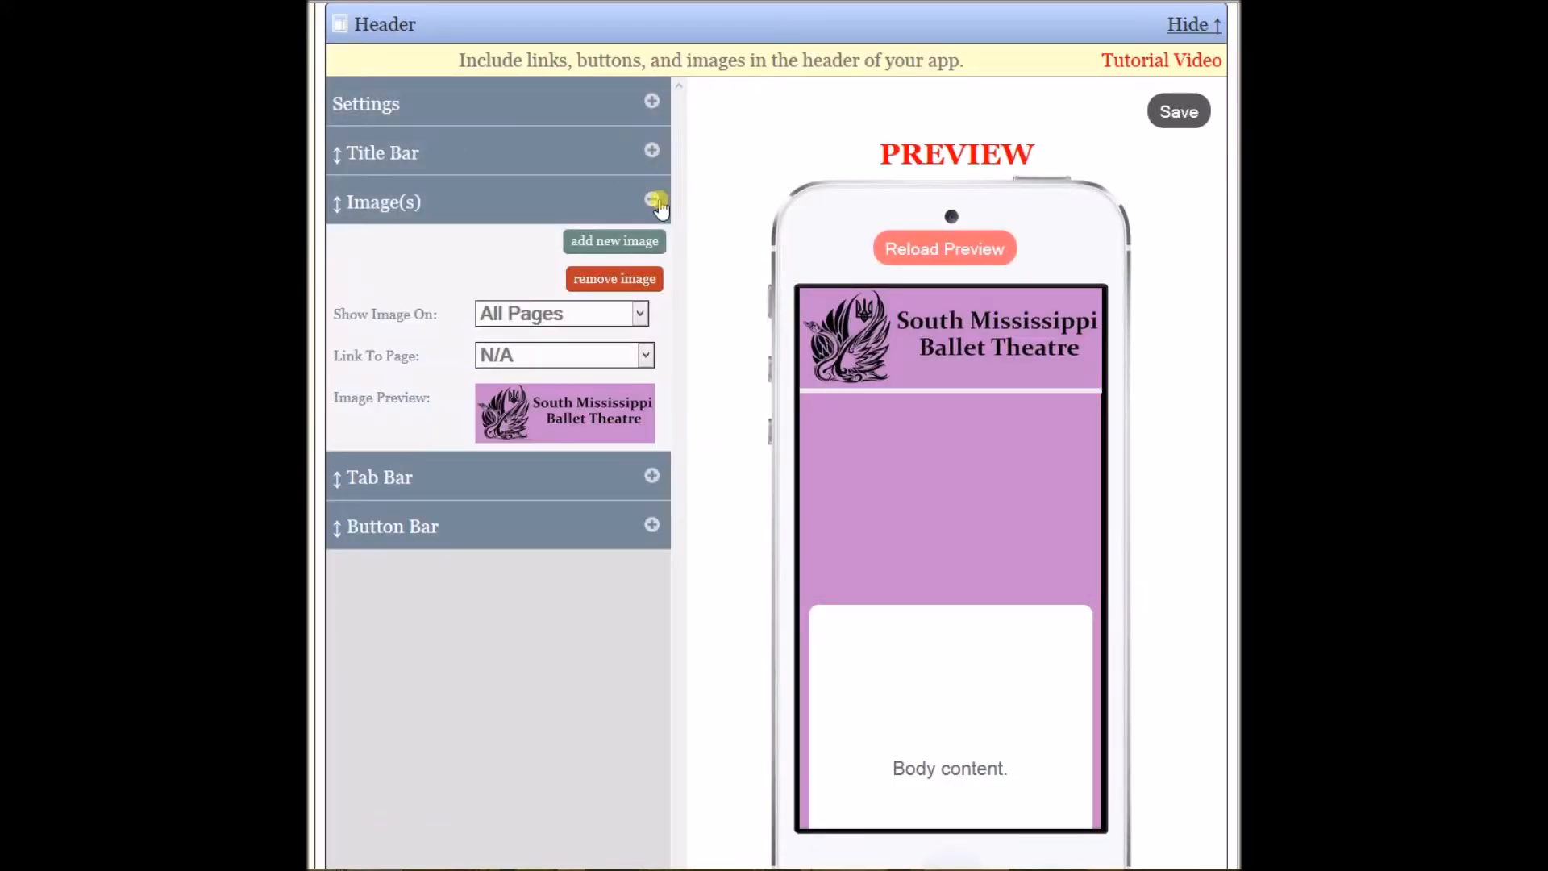
{"action": "left_click", "coordinate": [641, 315]}
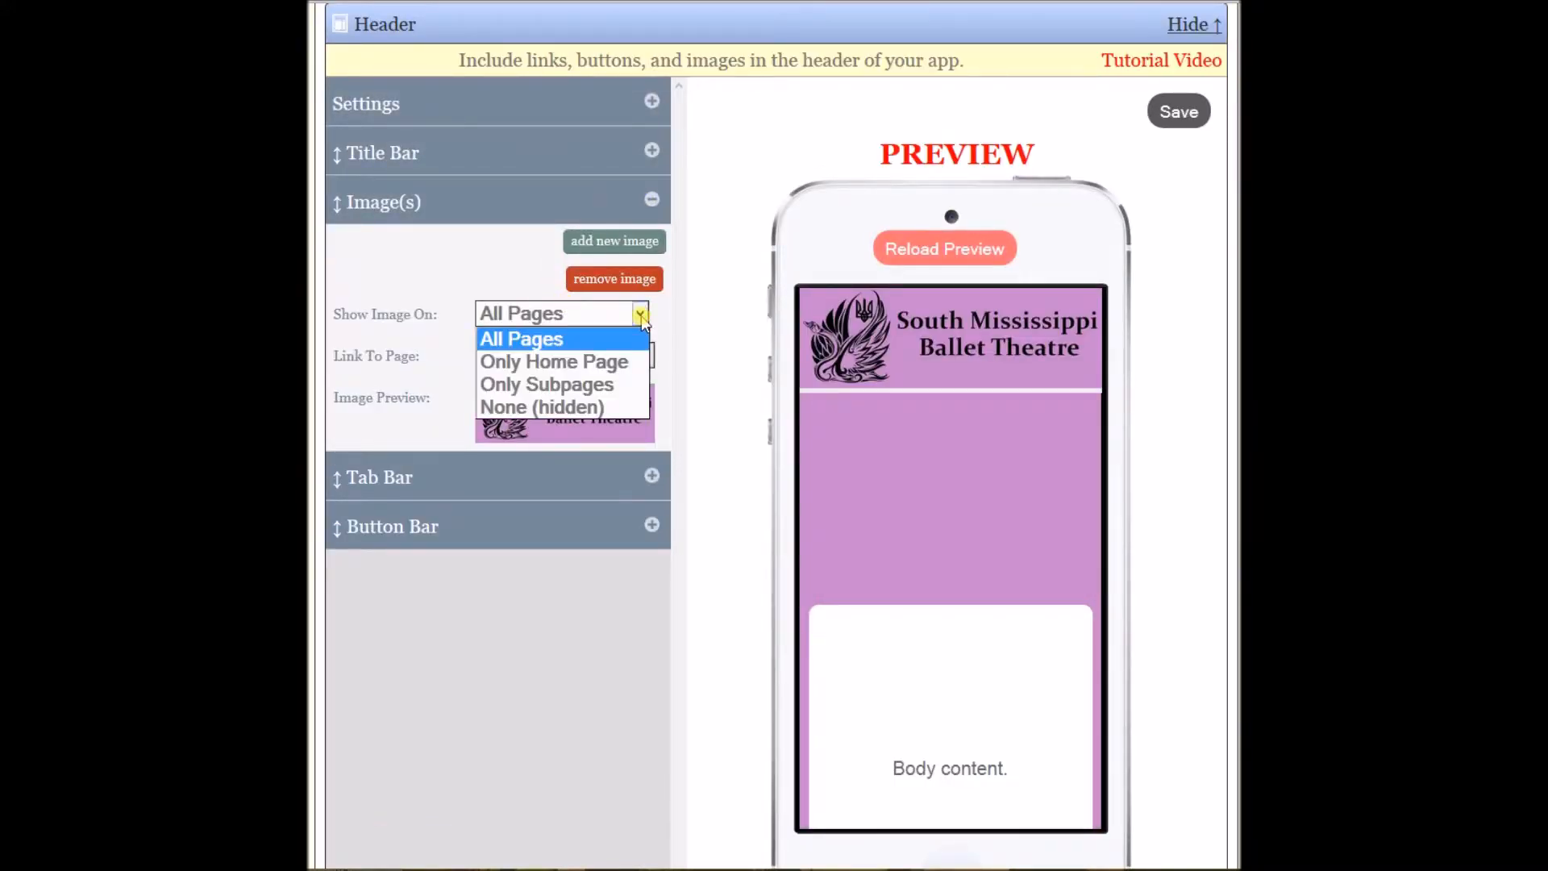
{"action": "left_click", "coordinate": [604, 387]}
{"action": "left_click", "coordinate": [1179, 111]}
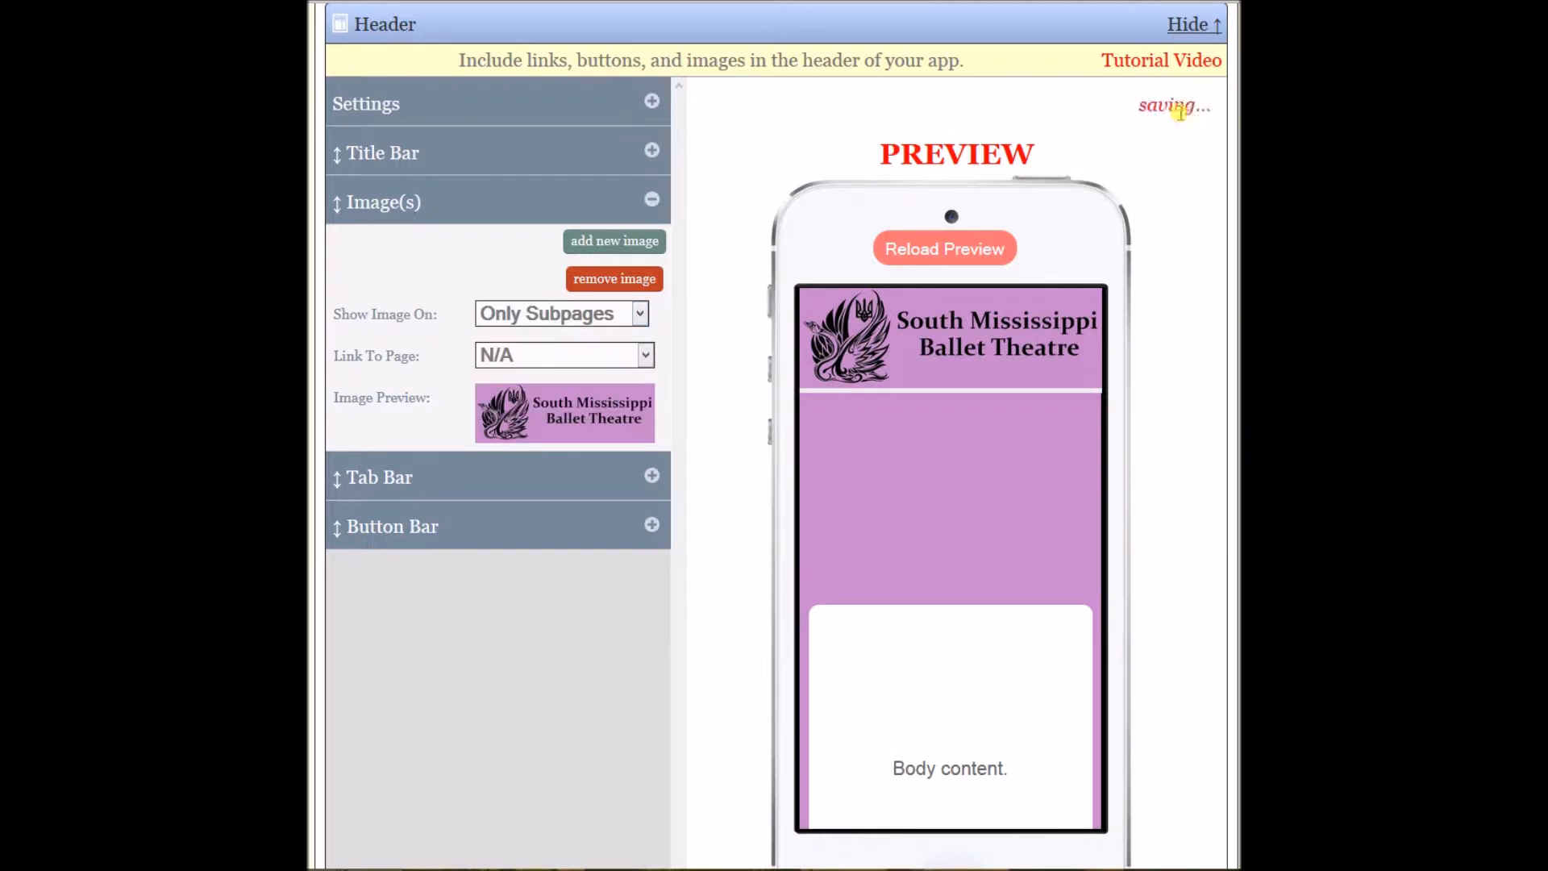
Reload the app preview, check the header on the home and Events pages, and return to the home page.
{"action": "scroll", "coordinate": [1179, 111], "scroll_direction": "up", "scroll_amount": 5}
{"action": "left_click", "coordinate": [443, 295]}
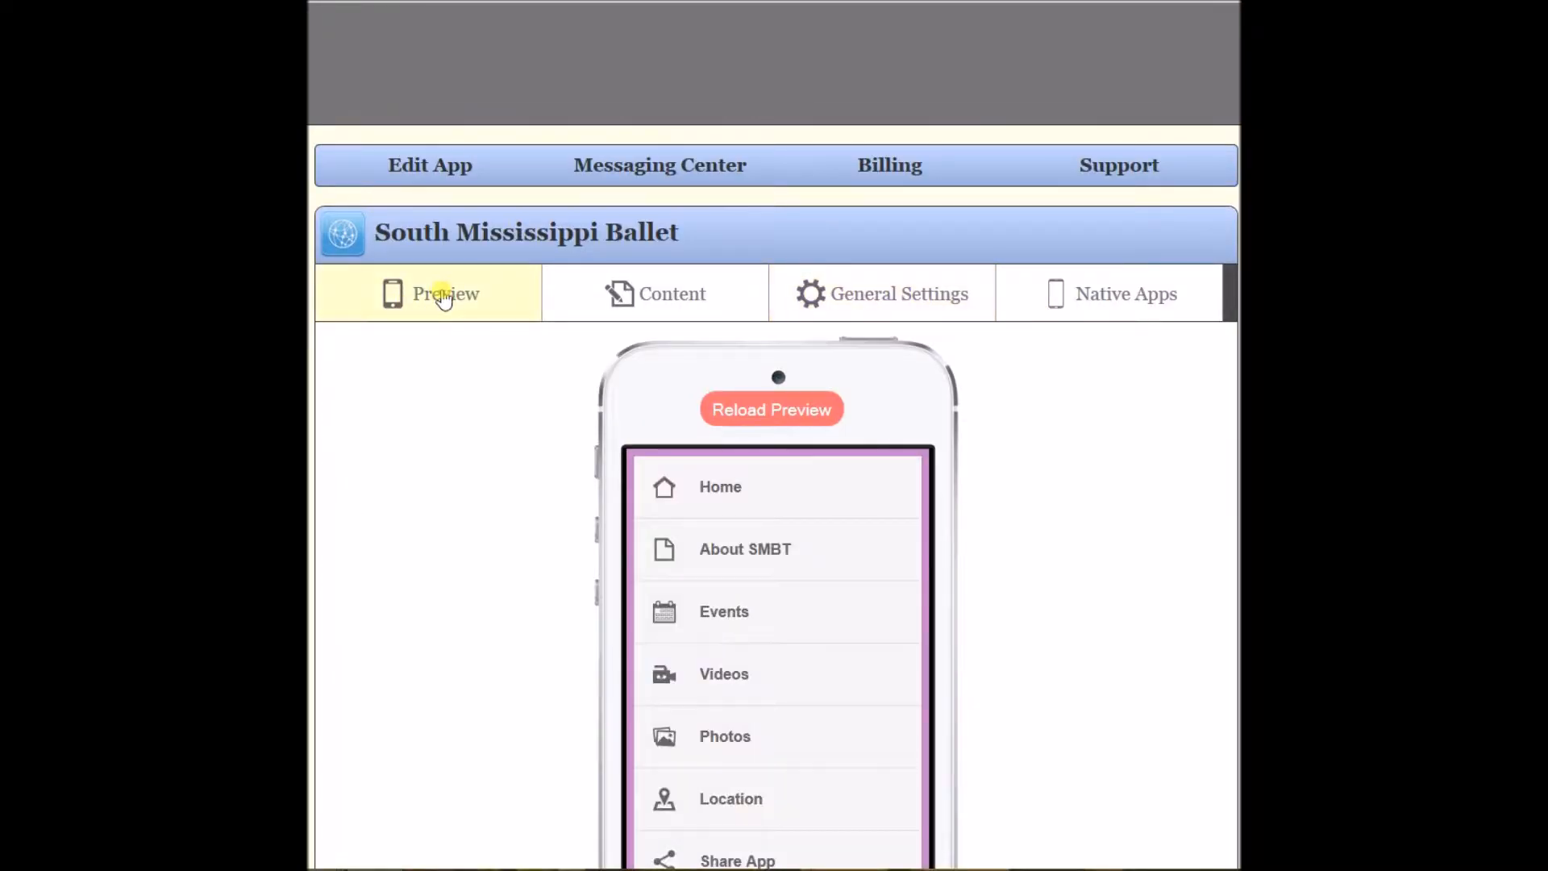
{"action": "left_click", "coordinate": [773, 416]}
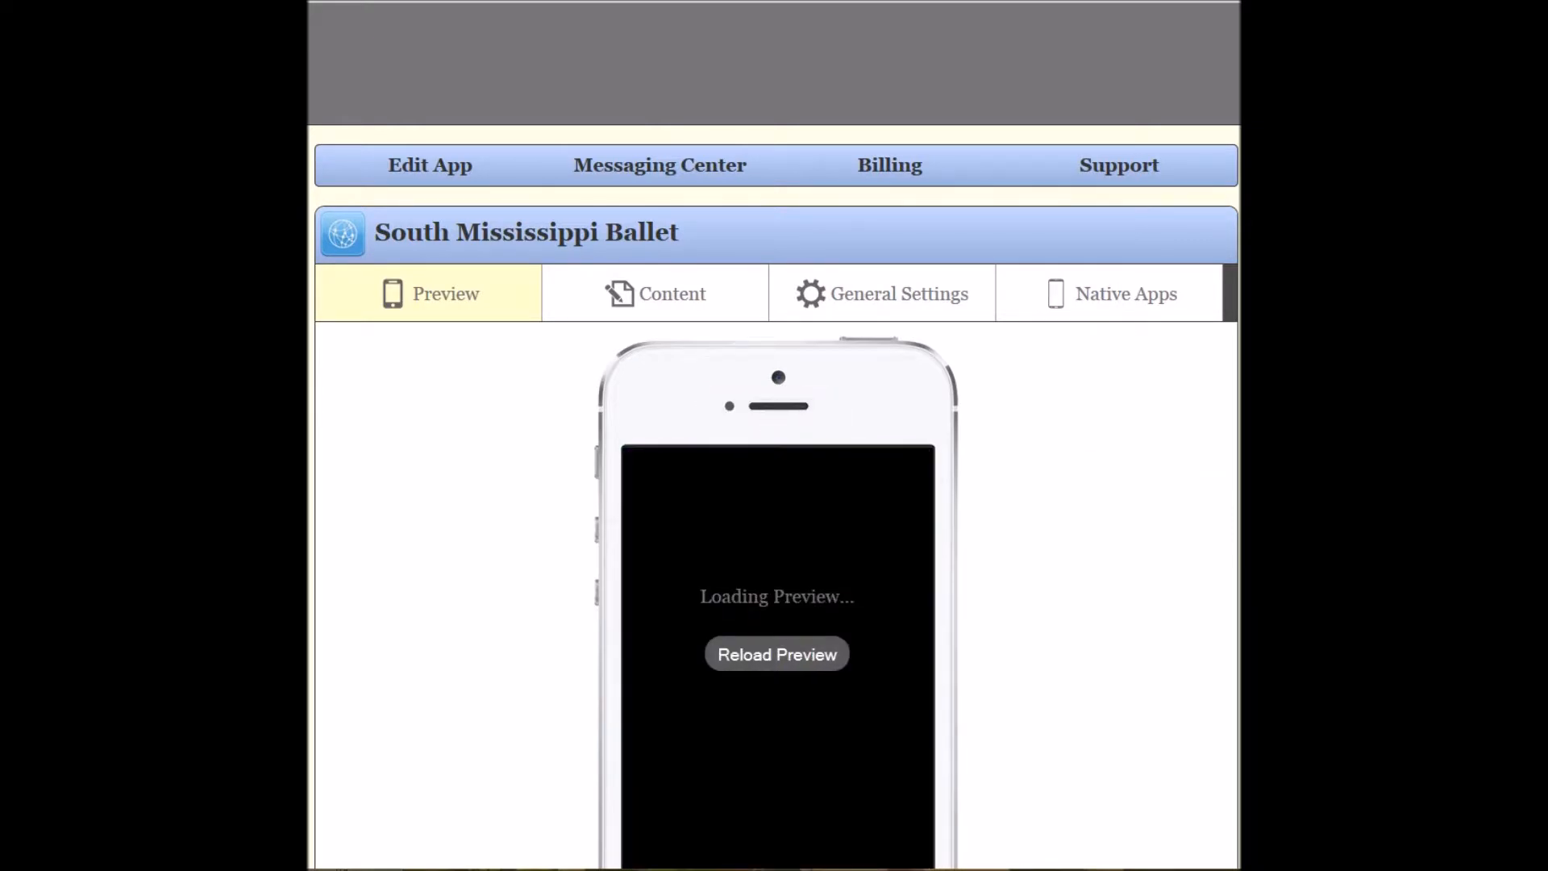
{"action": "scroll", "coordinate": [1165, 474], "scroll_direction": "down", "scroll_amount": 2}
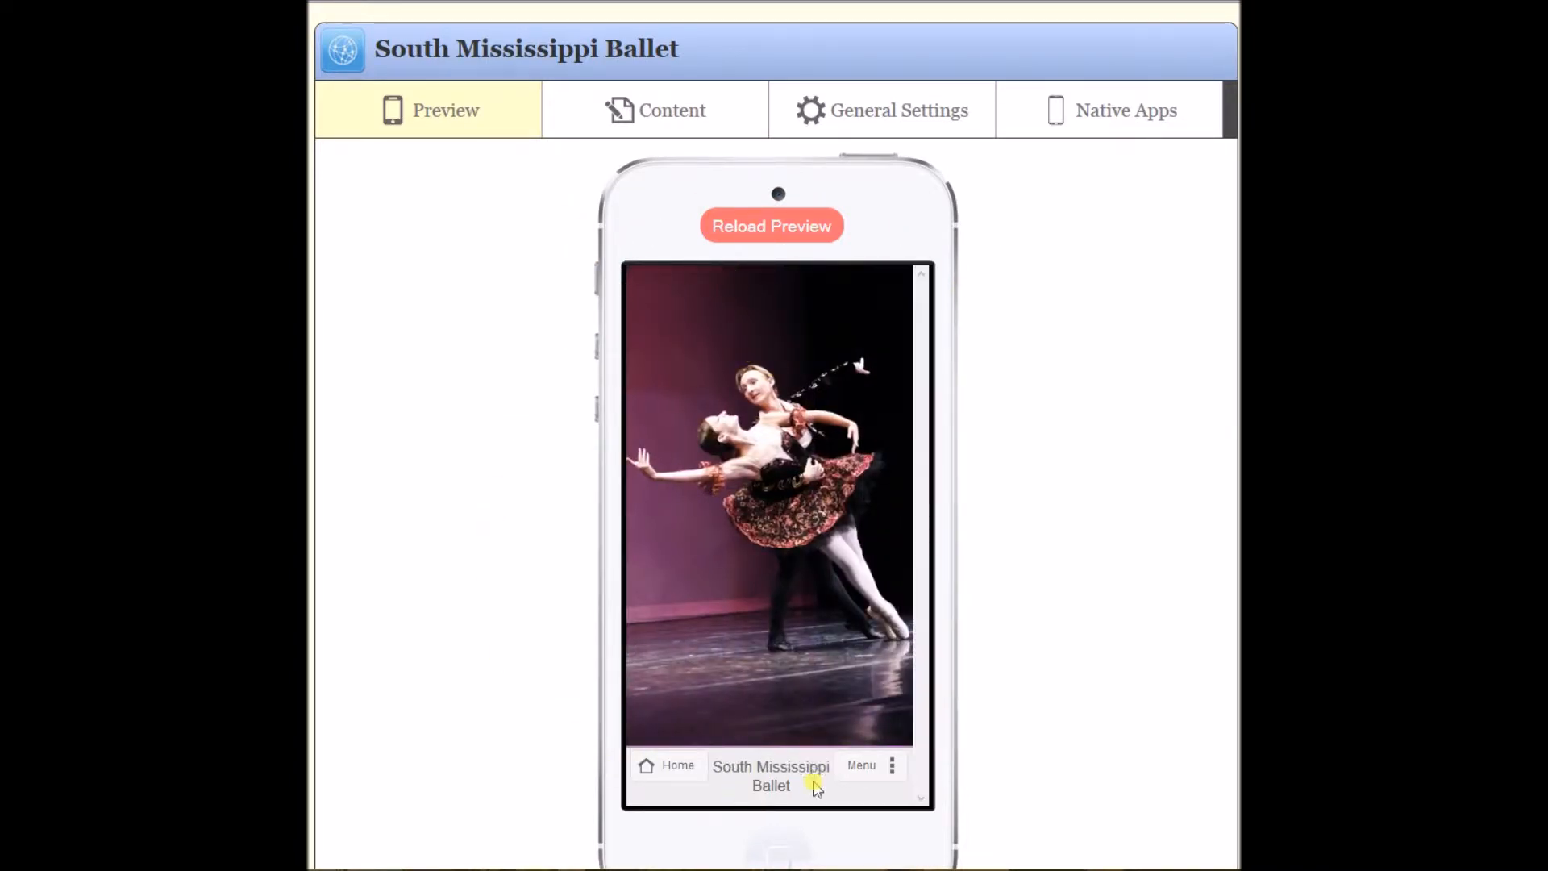
{"action": "left_click", "coordinate": [860, 772]}
{"action": "left_click", "coordinate": [768, 436]}
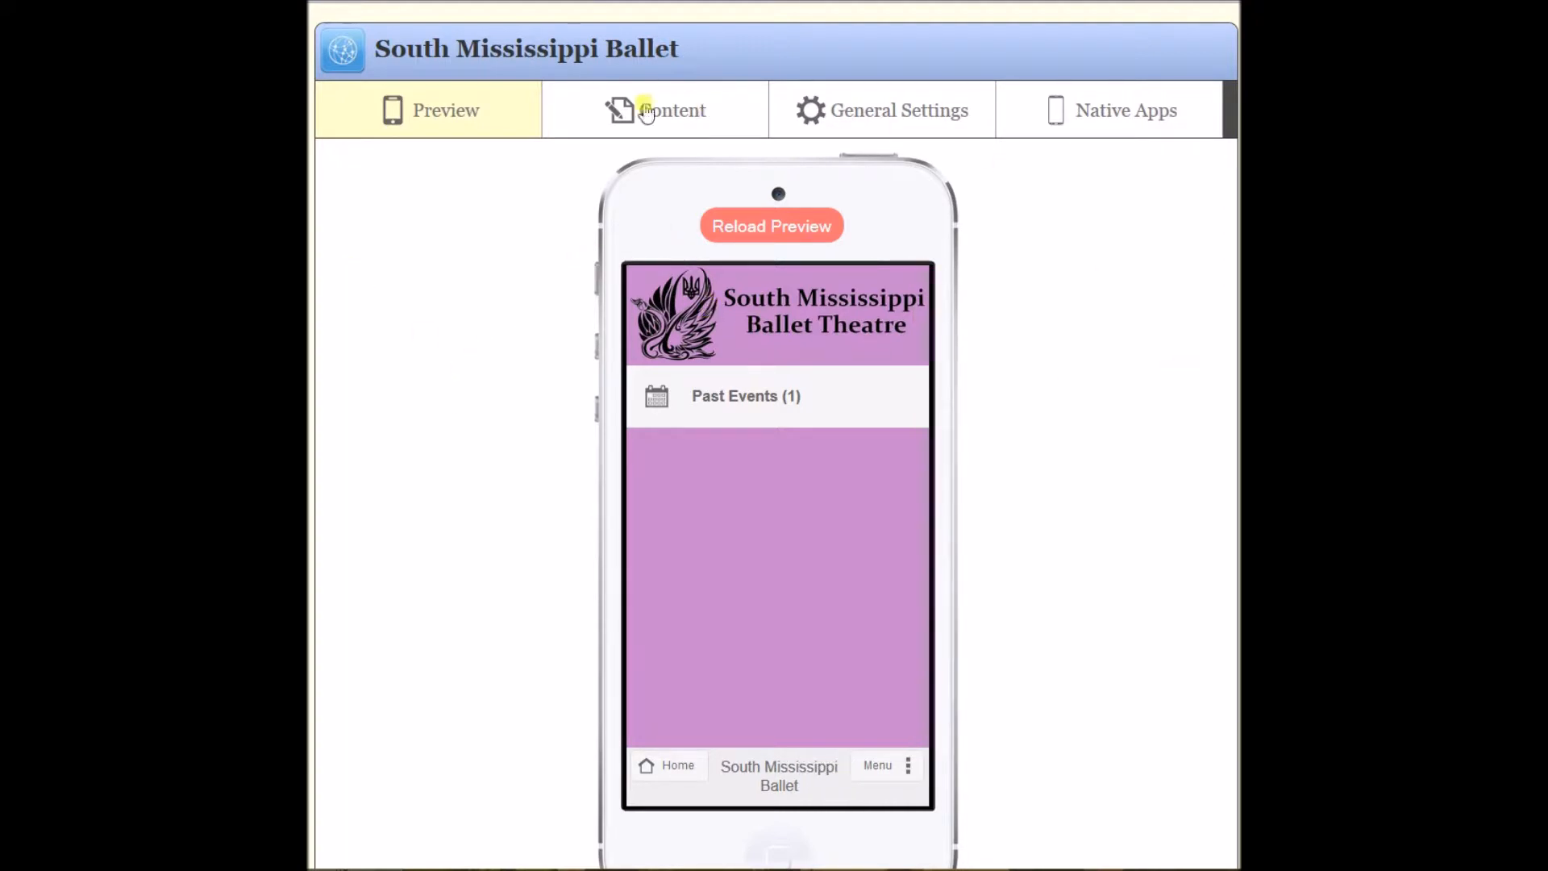
{"action": "left_click", "coordinate": [695, 768]}
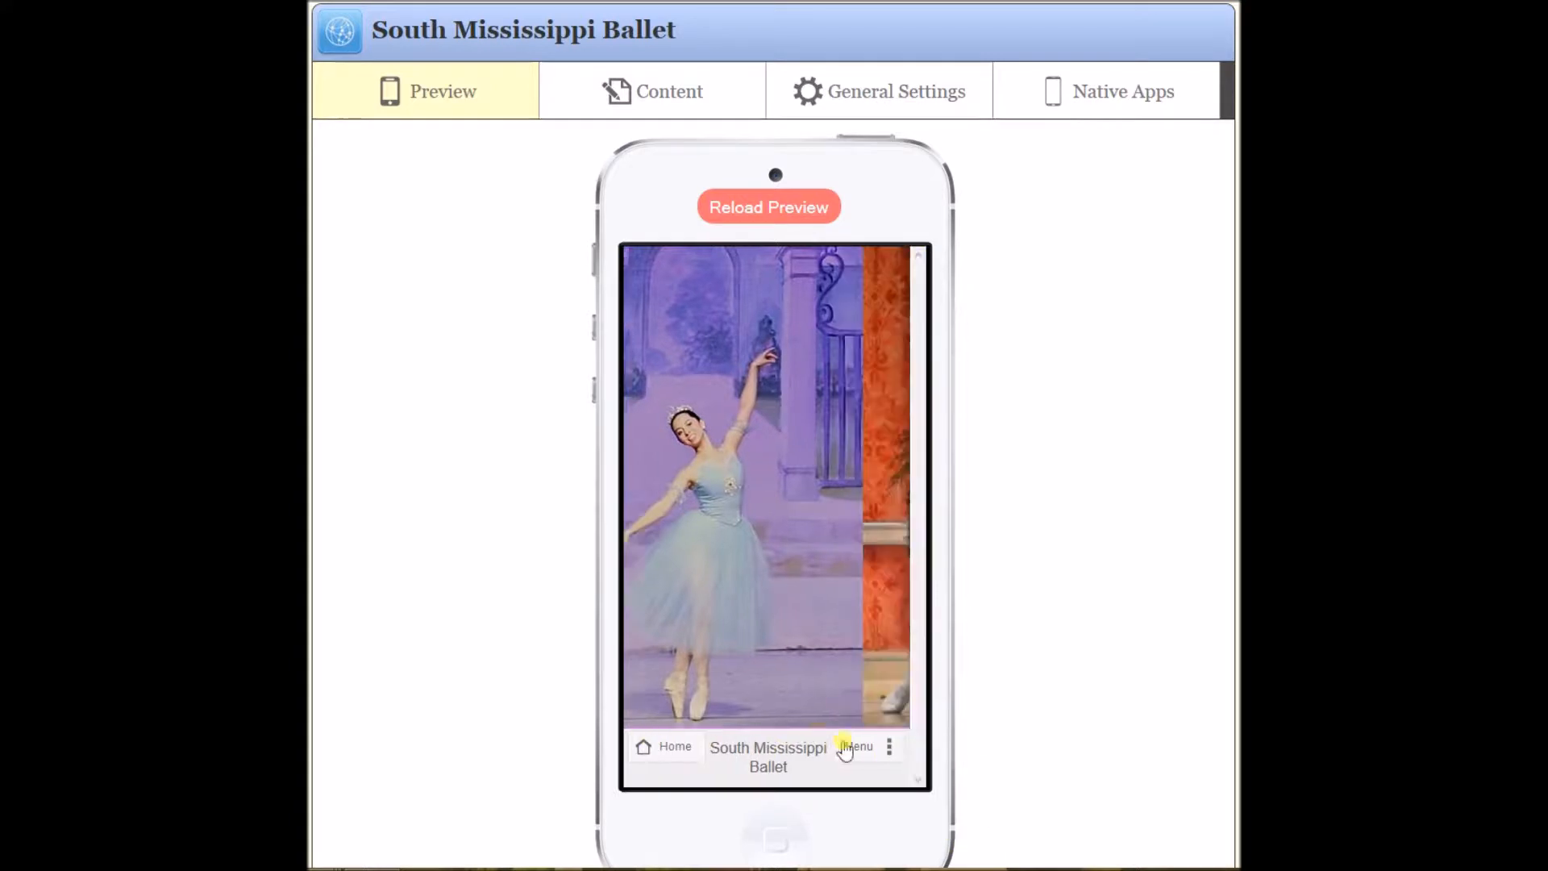
Add a button to the footer's button bar that links to Share App, with its text shortened to Share.
{"action": "left_click", "coordinate": [903, 95]}
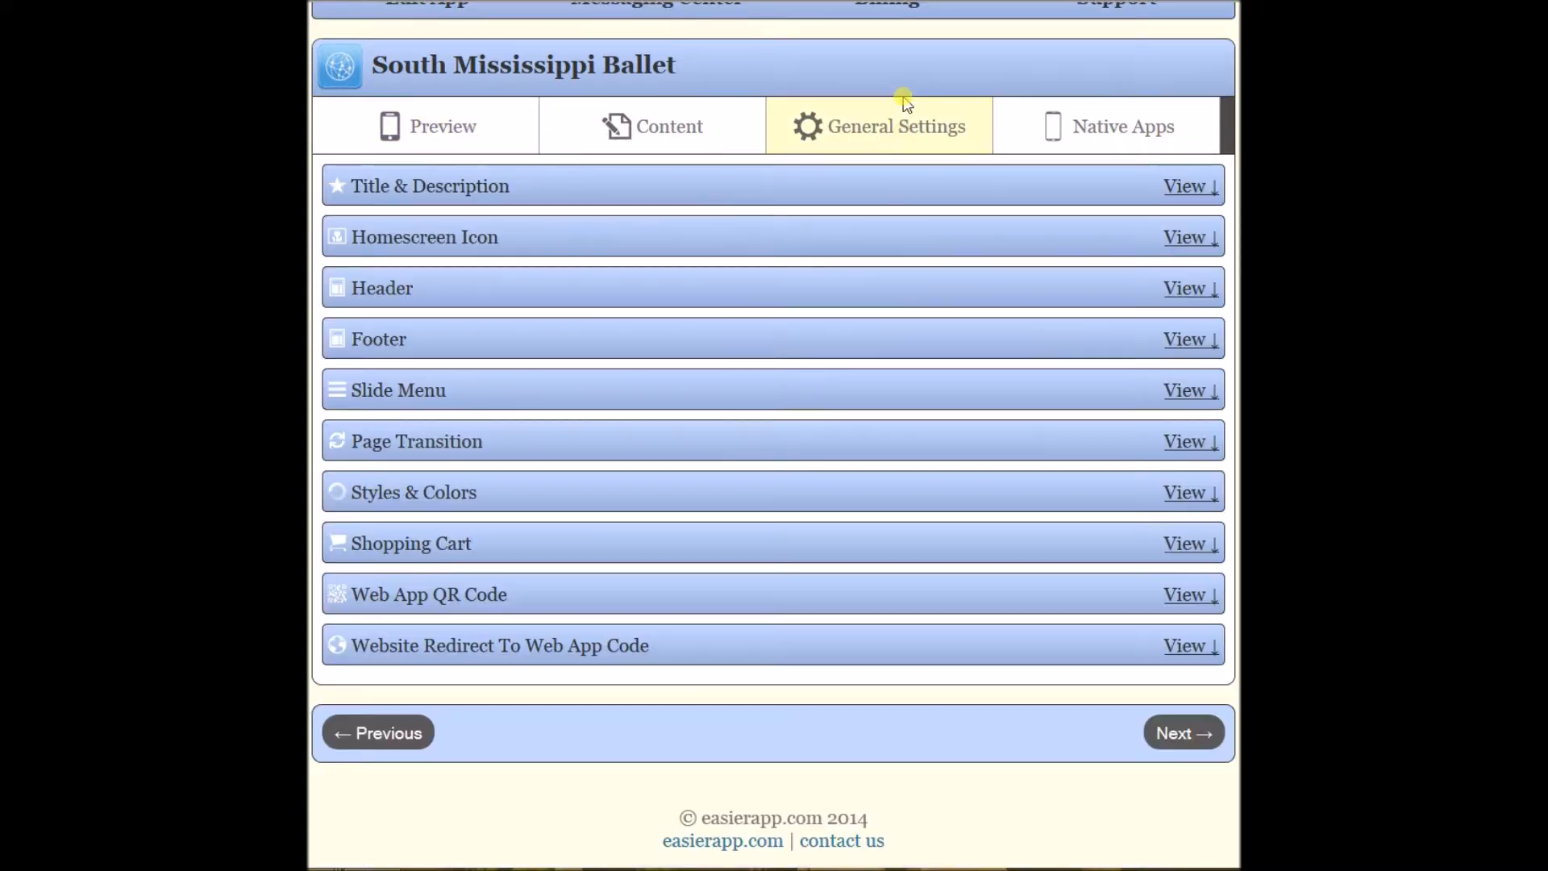
{"action": "left_click", "coordinate": [397, 343]}
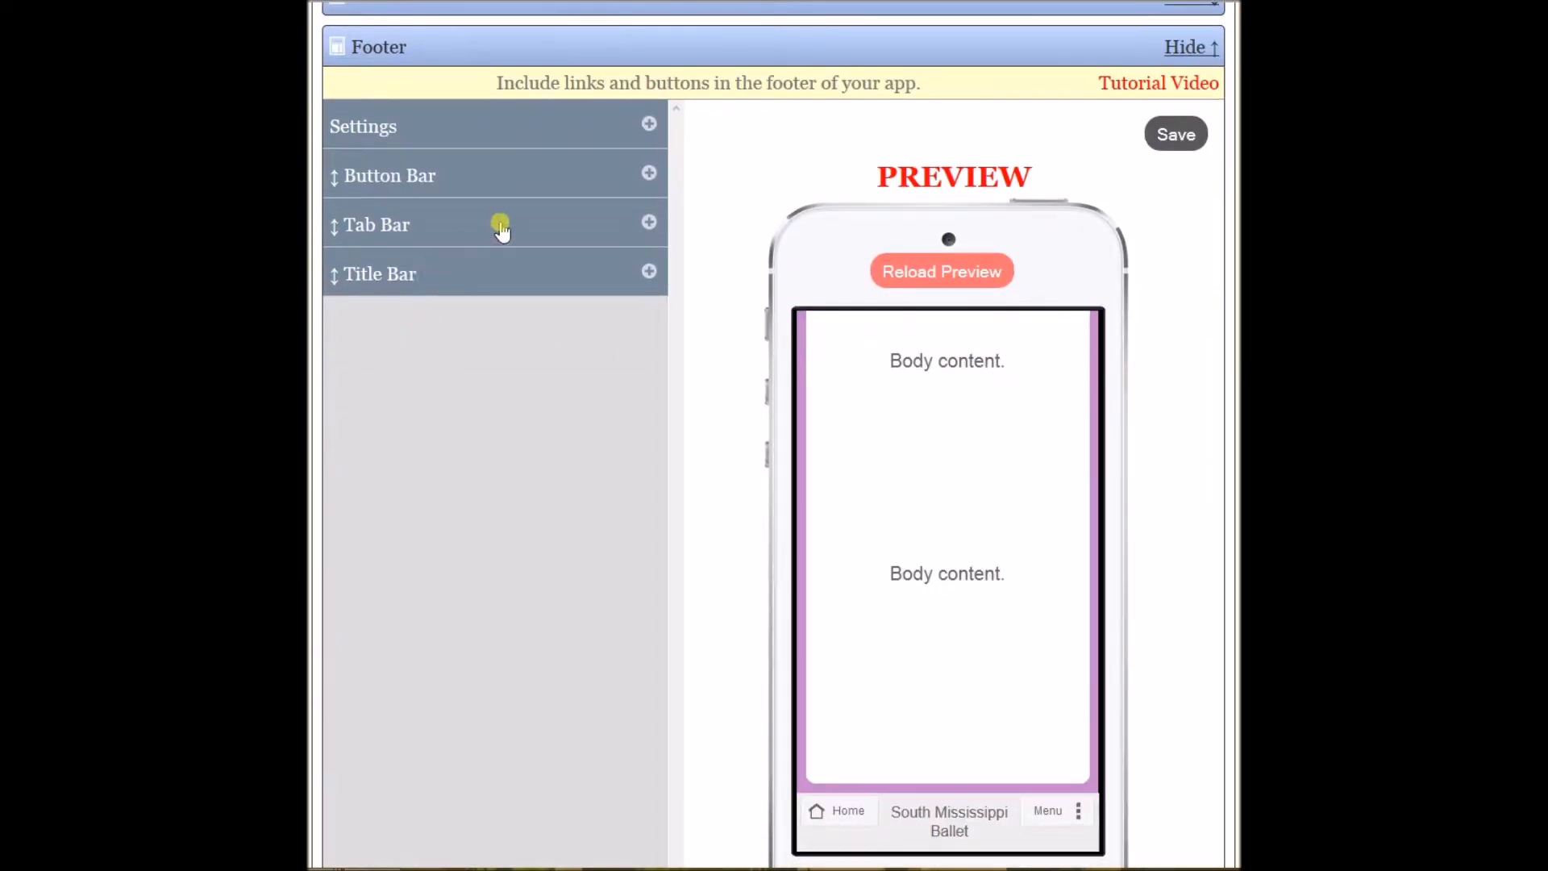
{"action": "left_click", "coordinate": [651, 174]}
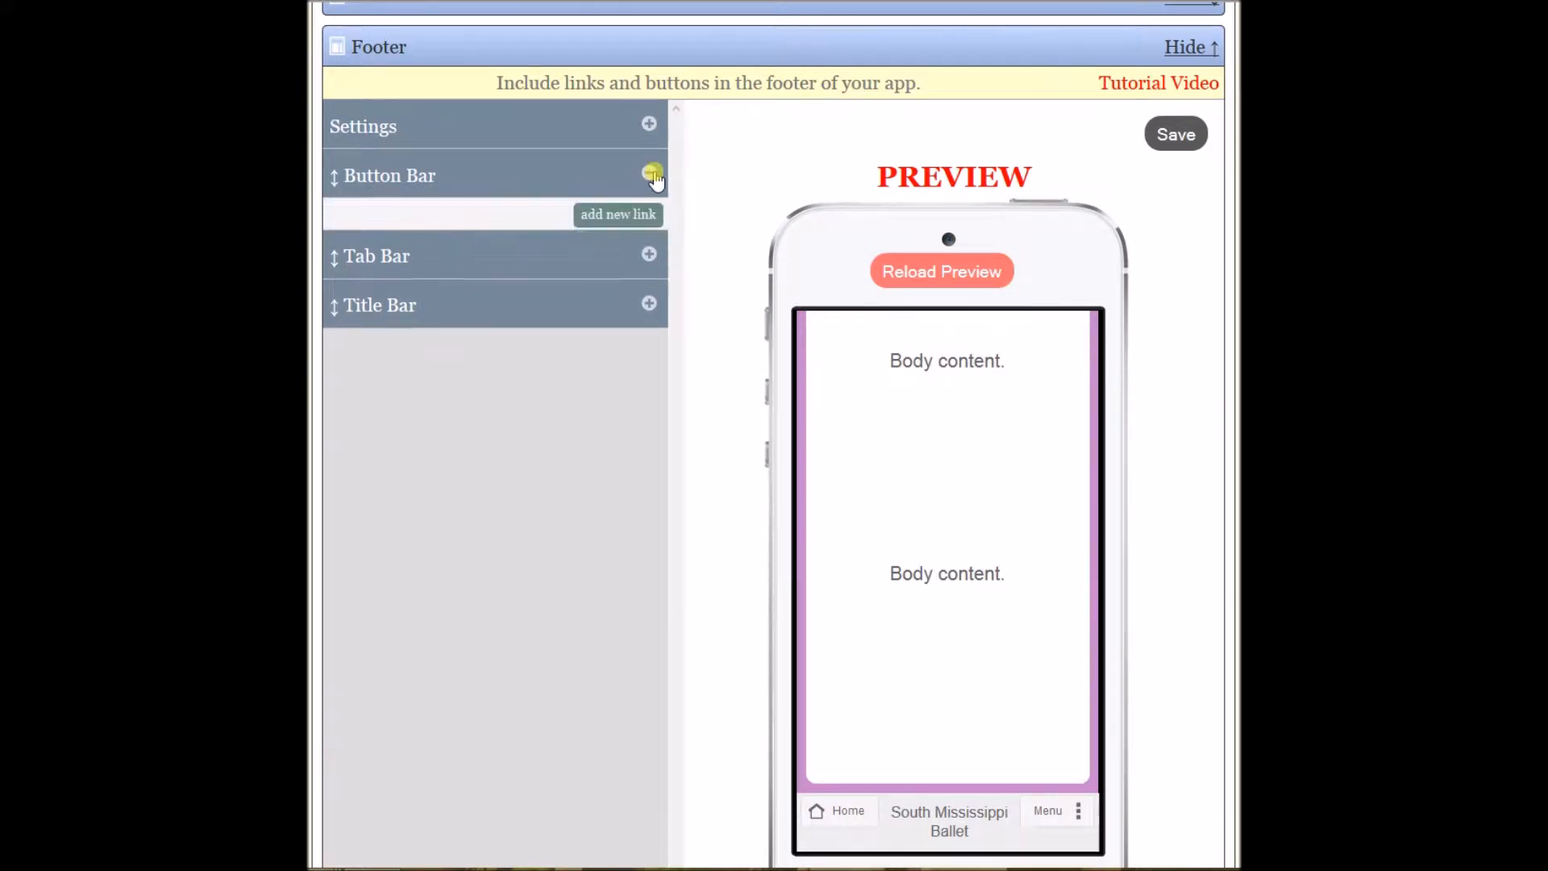
{"action": "left_click", "coordinate": [618, 214]}
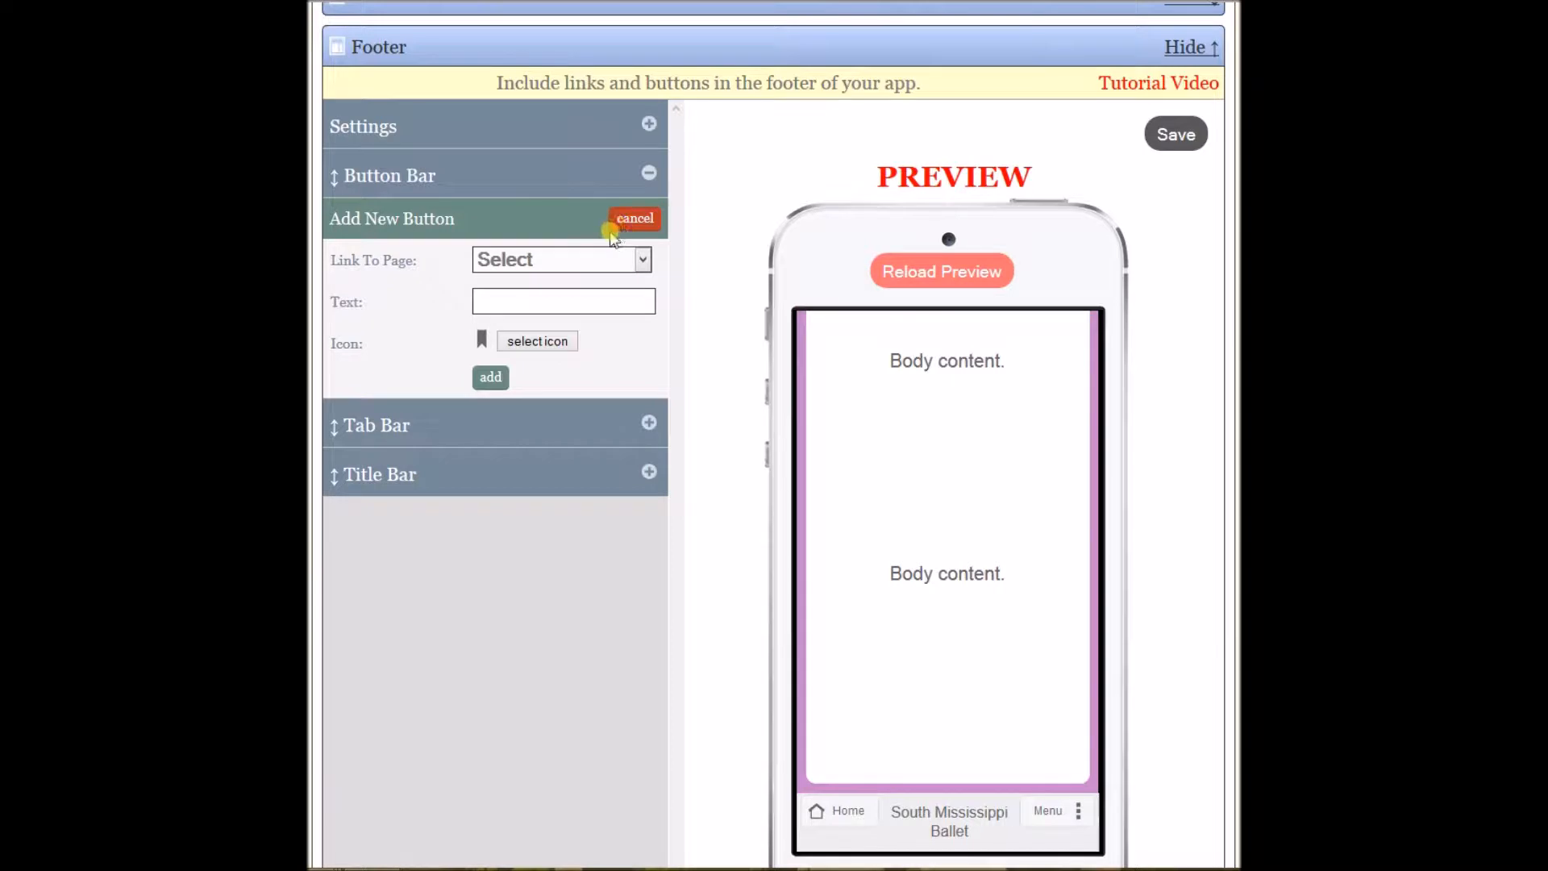
{"action": "left_click", "coordinate": [644, 260]}
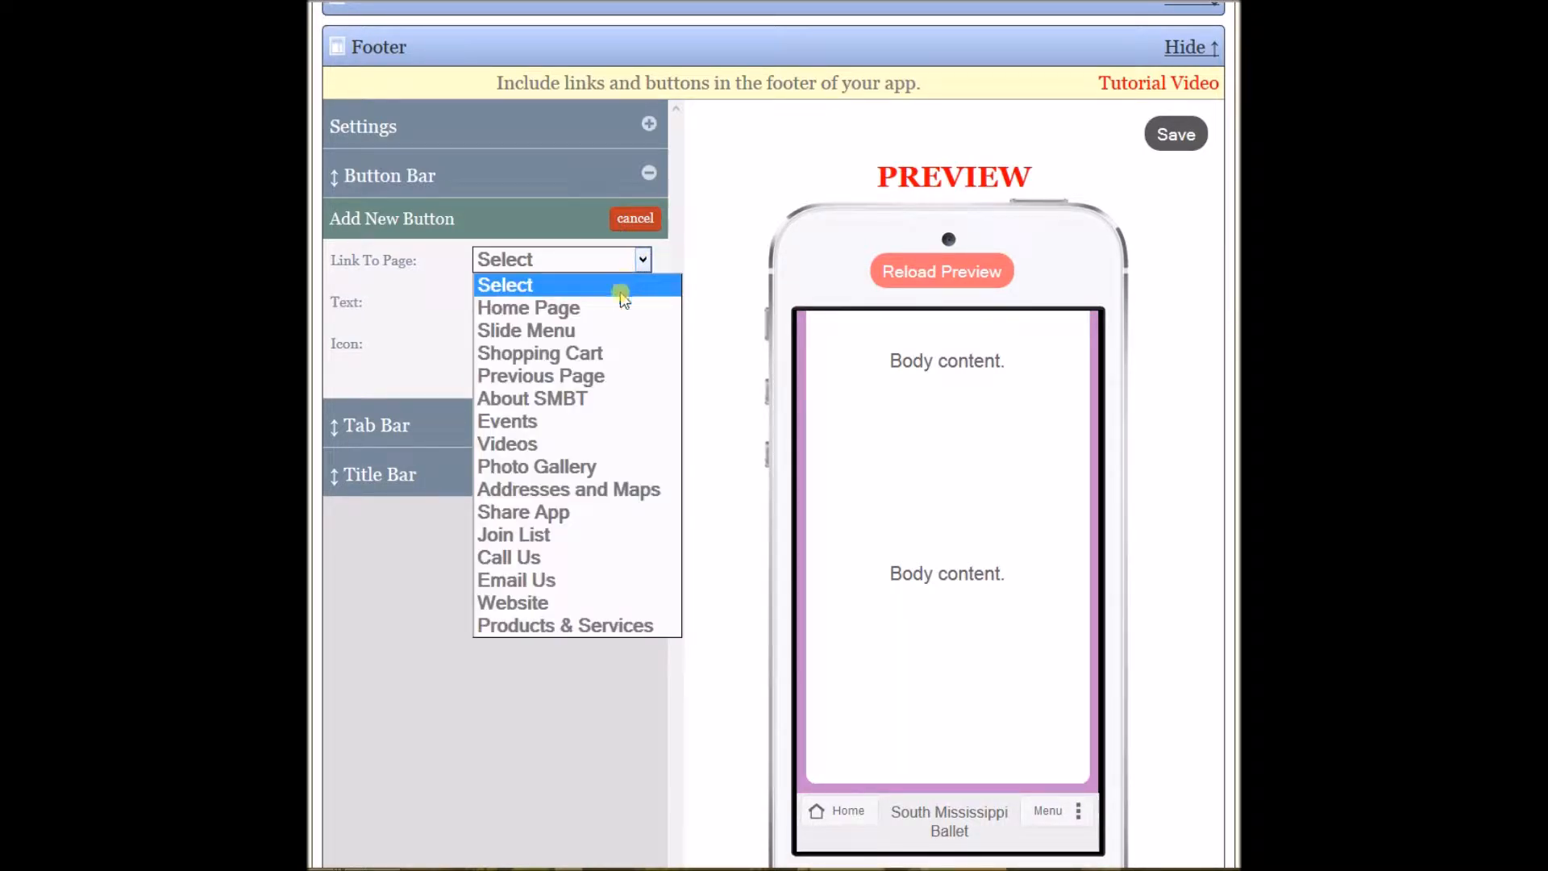
{"action": "left_click", "coordinate": [580, 513]}
{"action": "left_click", "coordinate": [528, 300]}
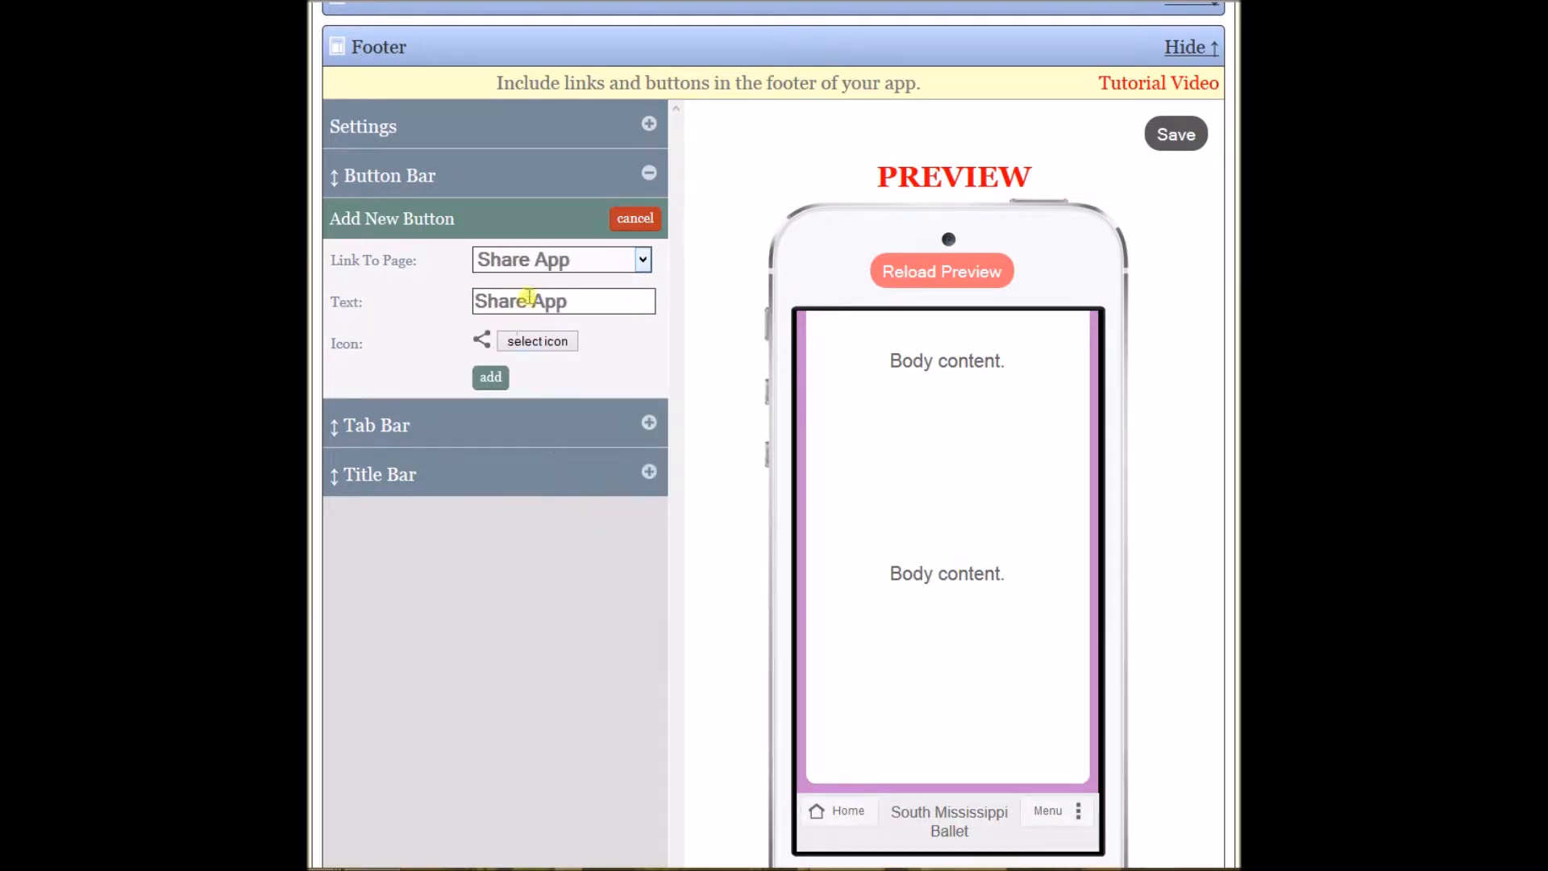
{"action": "left_click_drag", "start_coordinate": [528, 303], "coordinate": [712, 323]}
{"action": "key", "text": "BackSpace"}
{"action": "left_click", "coordinate": [491, 378]}
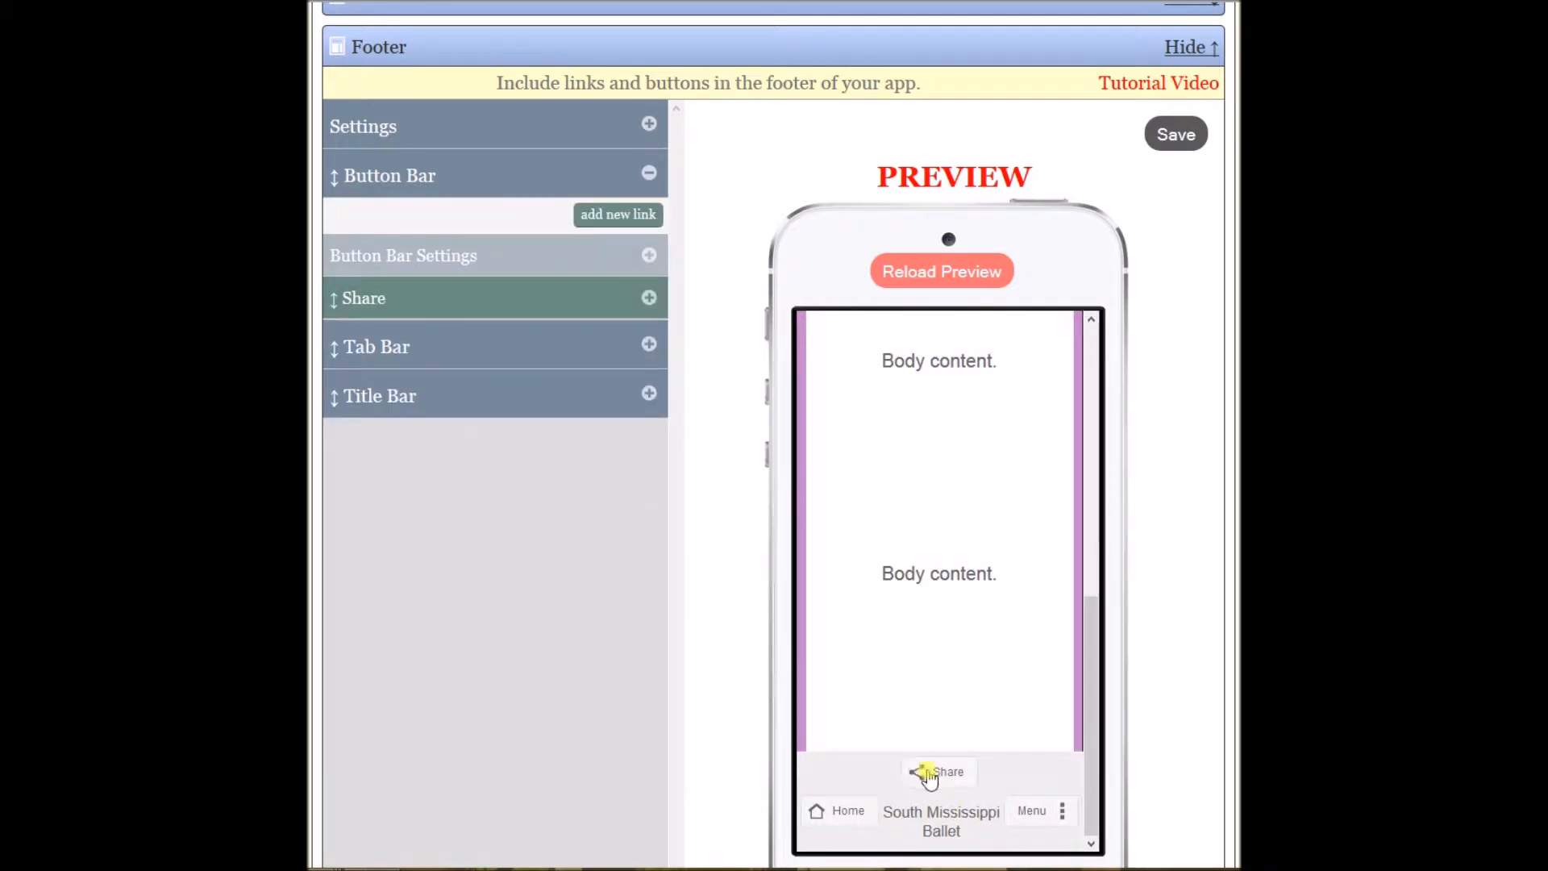
Add a second footer button that links to Join List, with the text Newsletter.
{"action": "left_click", "coordinate": [607, 216]}
{"action": "left_click", "coordinate": [641, 260]}
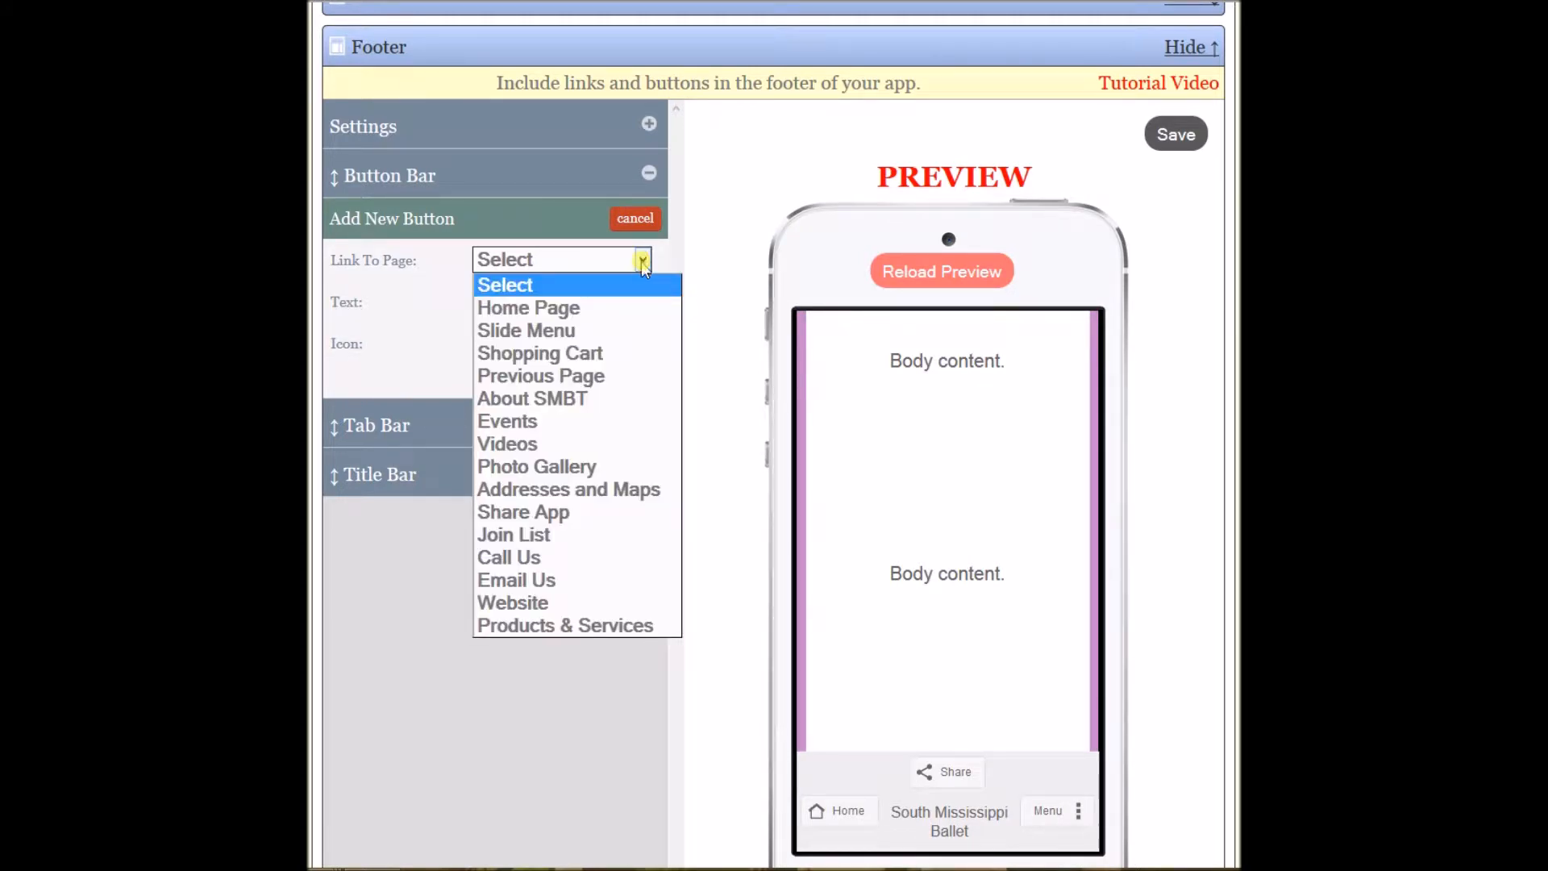
{"action": "left_click", "coordinate": [573, 535]}
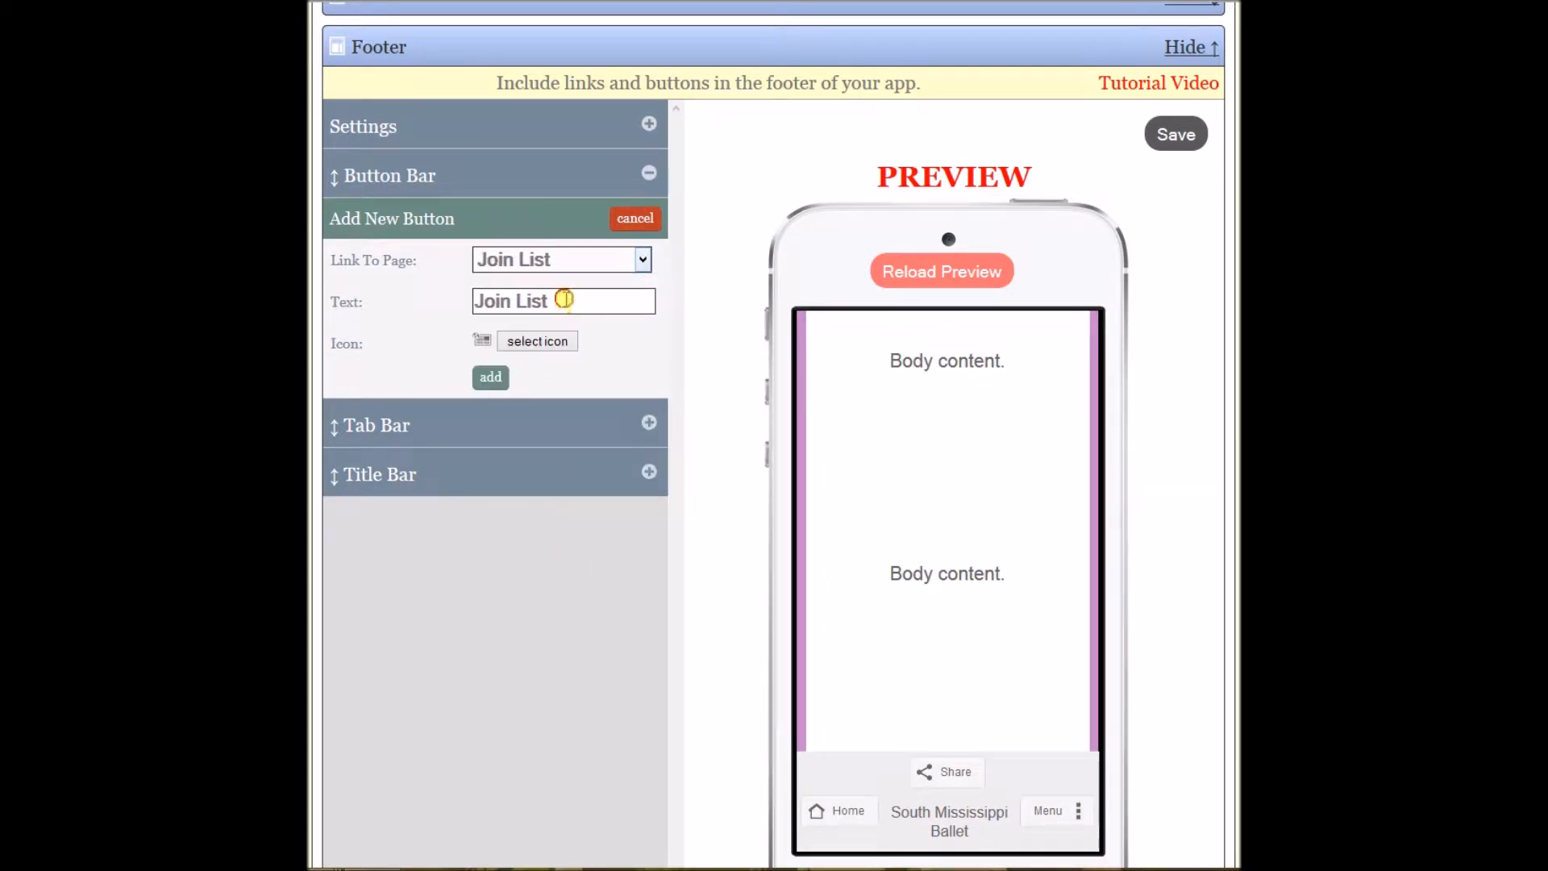
{"action": "left_click_drag", "start_coordinate": [563, 299], "coordinate": [324, 308]}
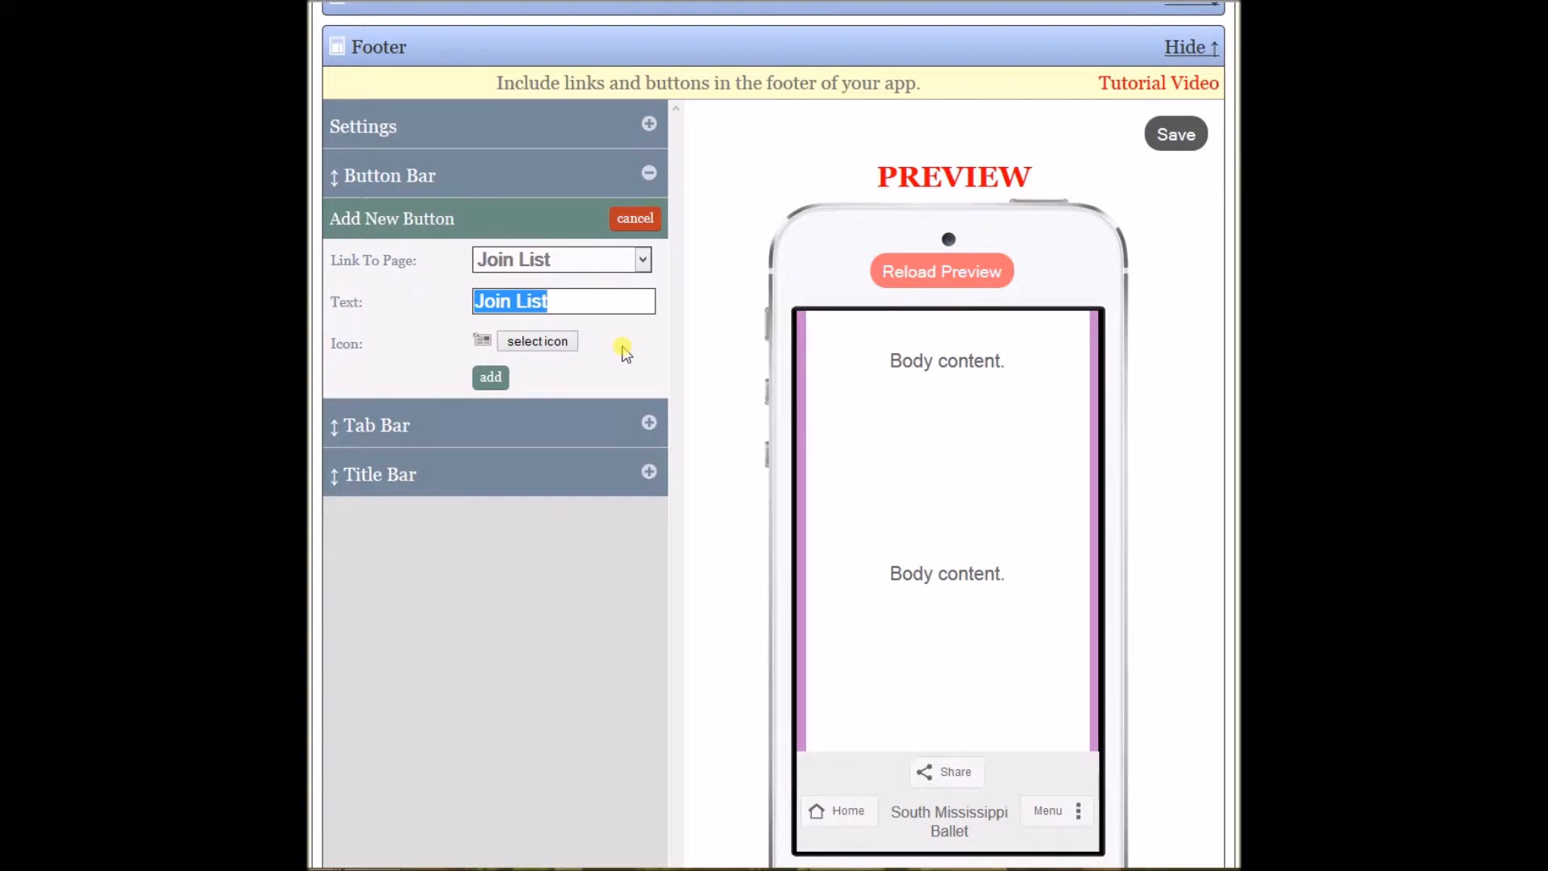
{"action": "type", "text": "Newsletter"}
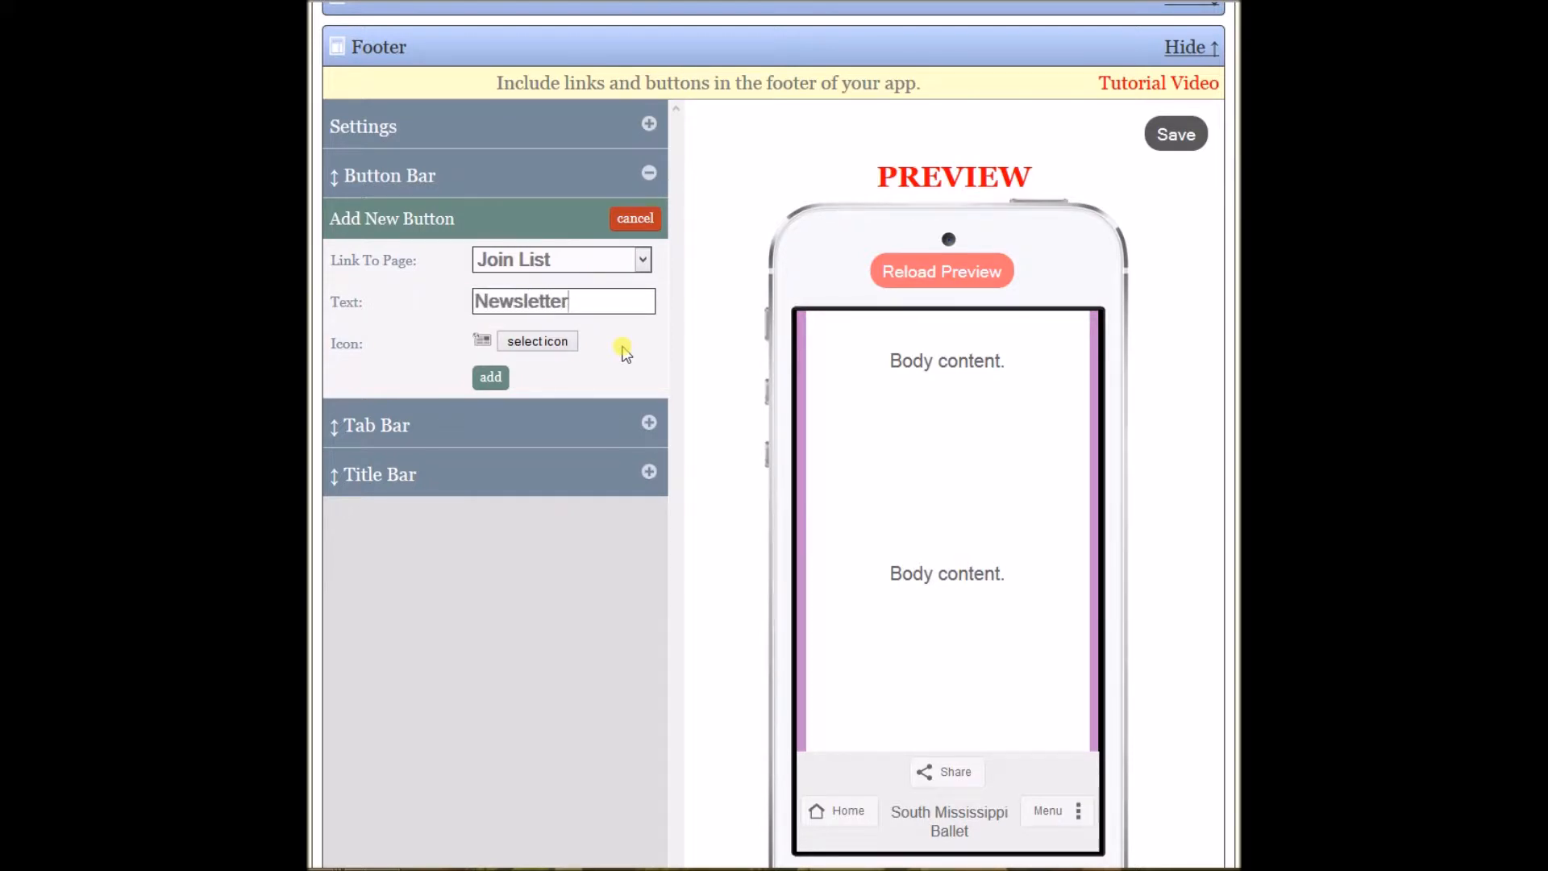
{"action": "left_click", "coordinate": [491, 377]}
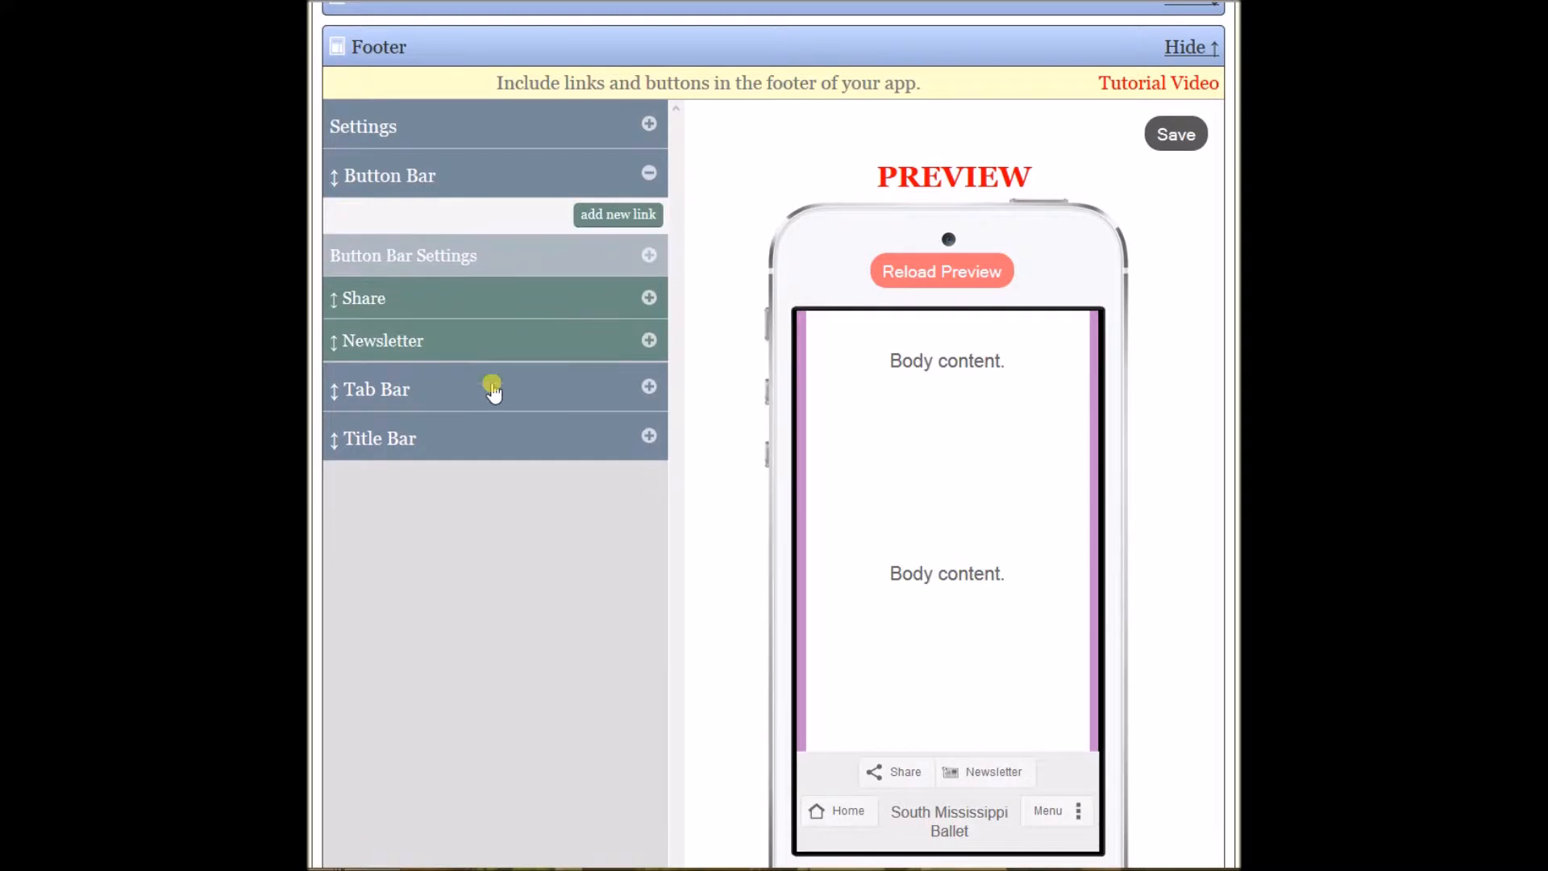
Add a third footer button that links to Shopping Cart, with the text Cart, and save the footer.
{"action": "left_click", "coordinate": [619, 215]}
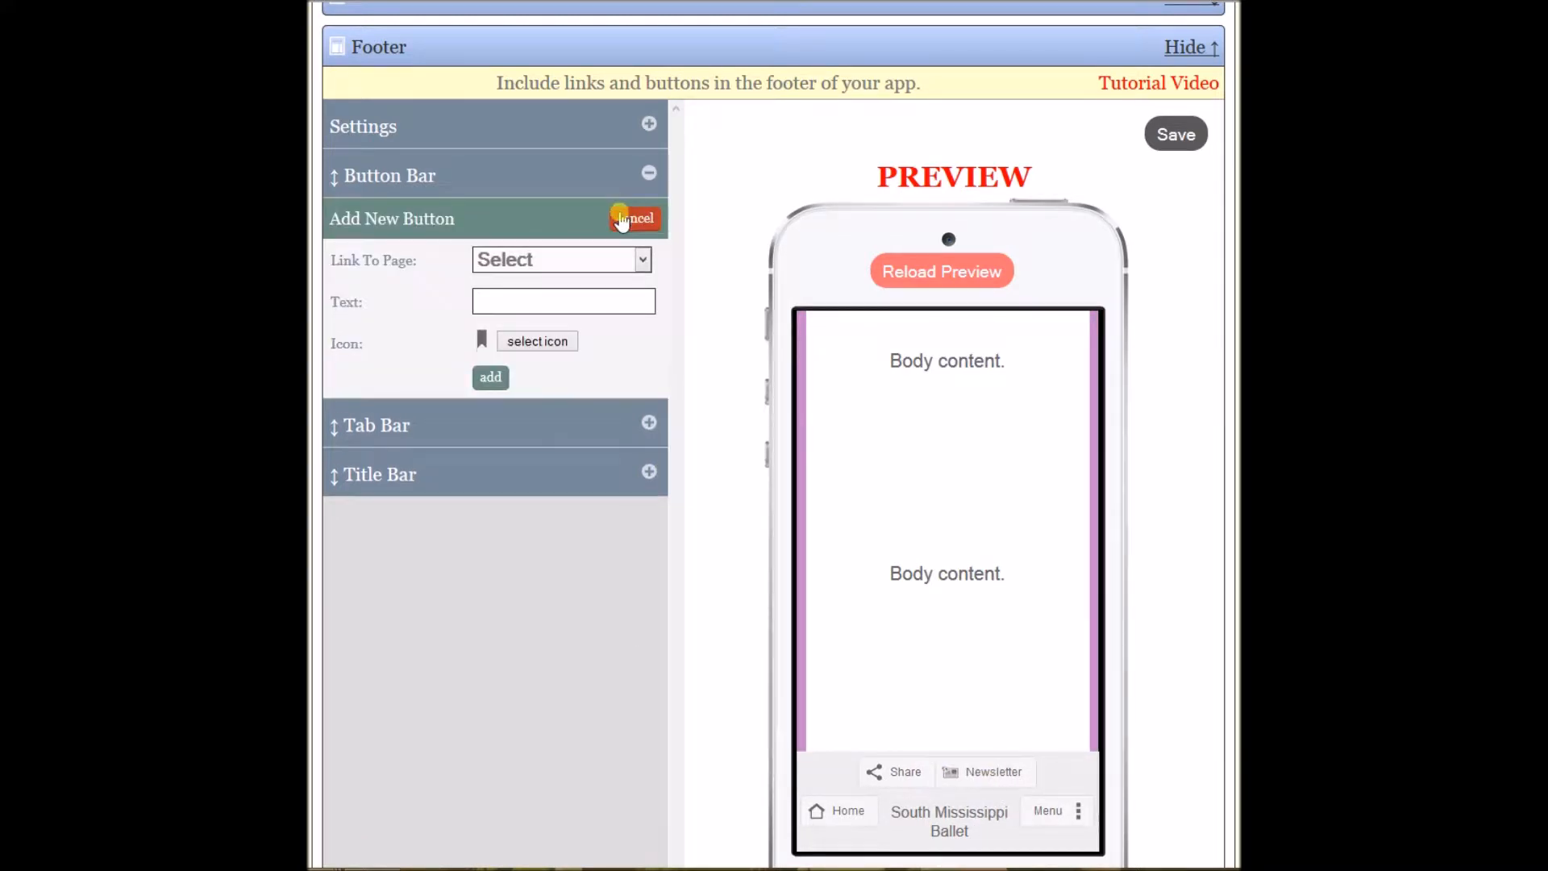
{"action": "left_click", "coordinate": [644, 259]}
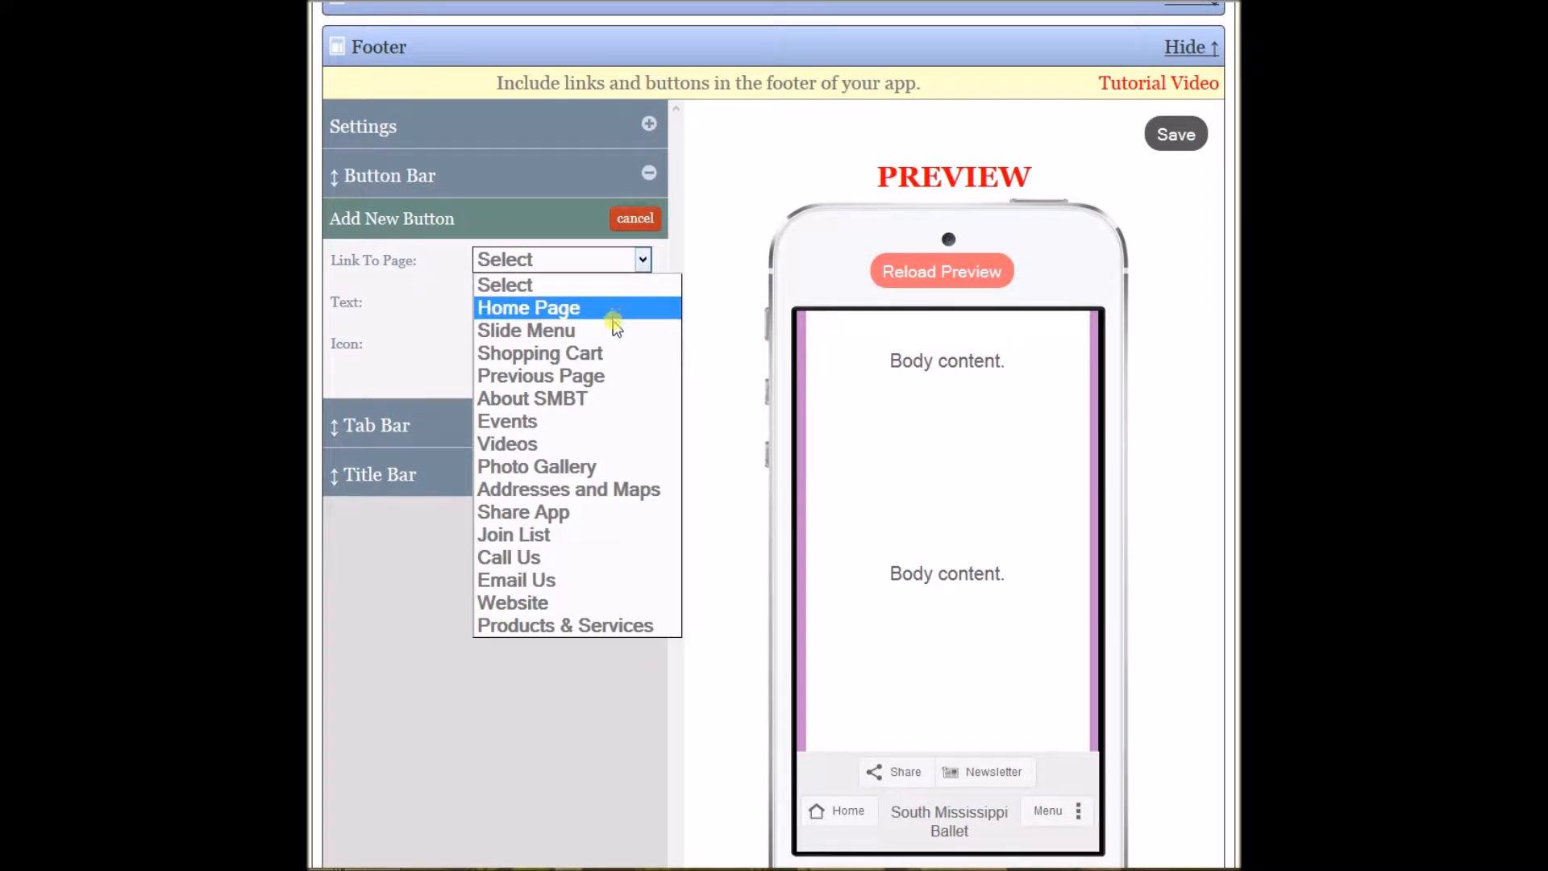
{"action": "left_click", "coordinate": [605, 356]}
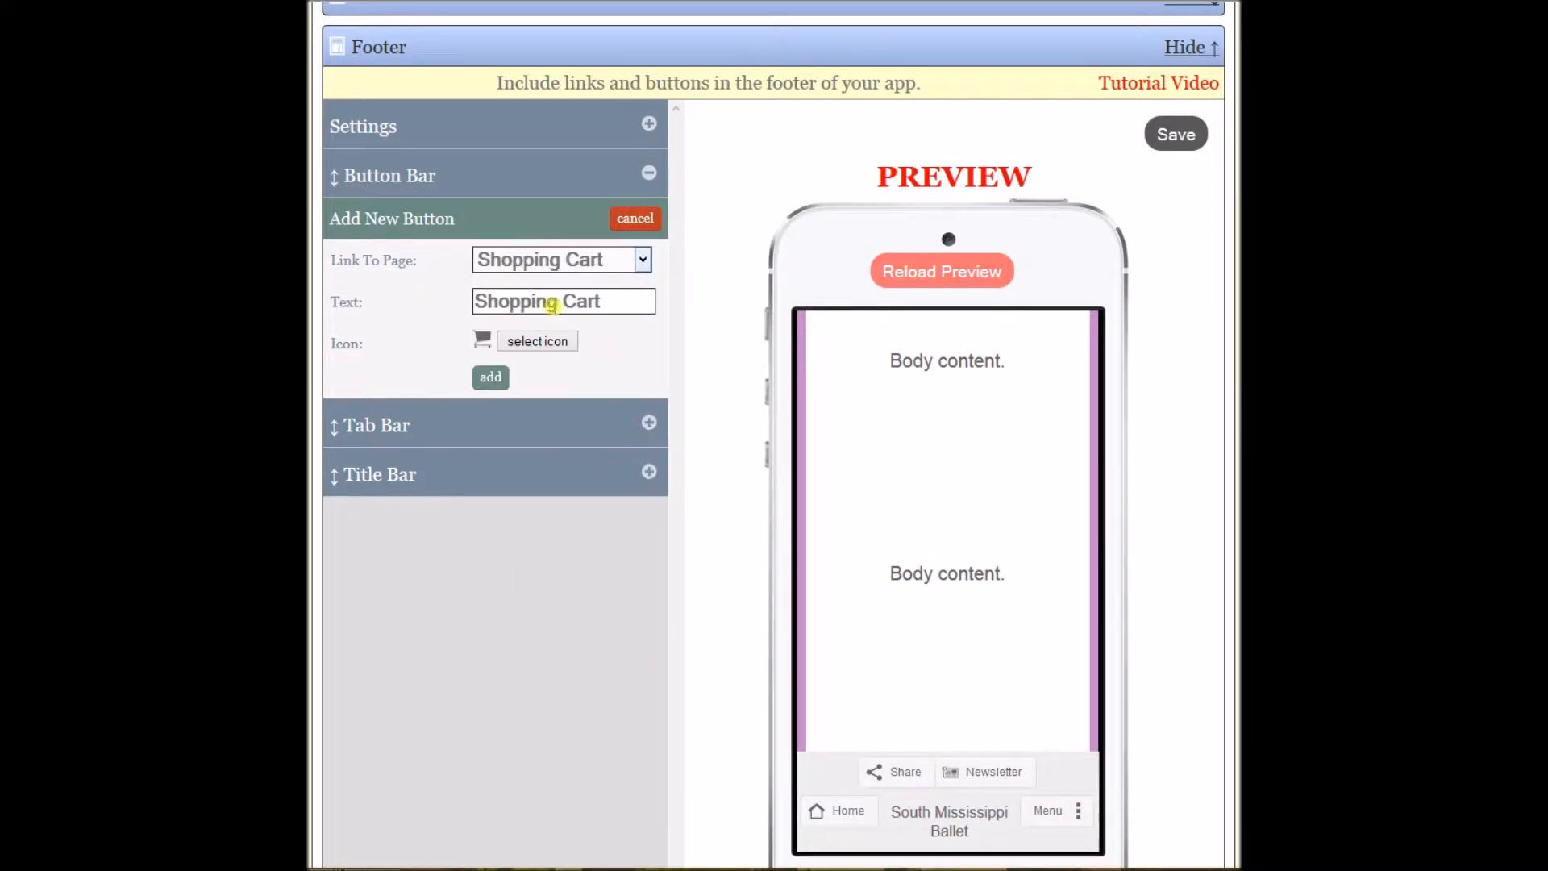
{"action": "left_click_drag", "start_coordinate": [566, 301], "coordinate": [339, 295]}
{"action": "key", "text": "BackSpace"}
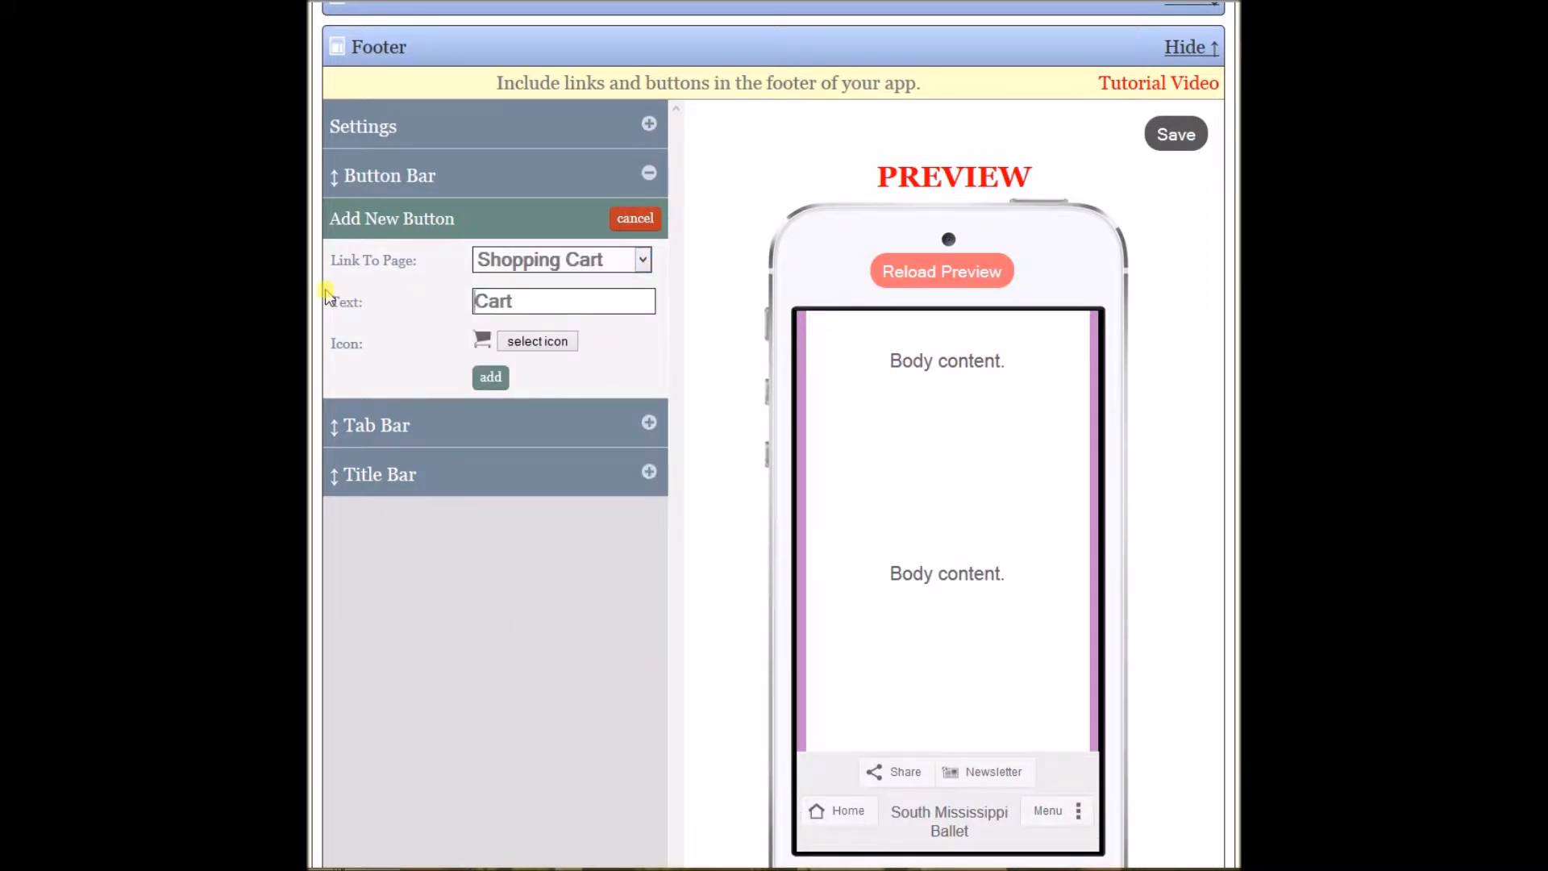
{"action": "left_click", "coordinate": [492, 377]}
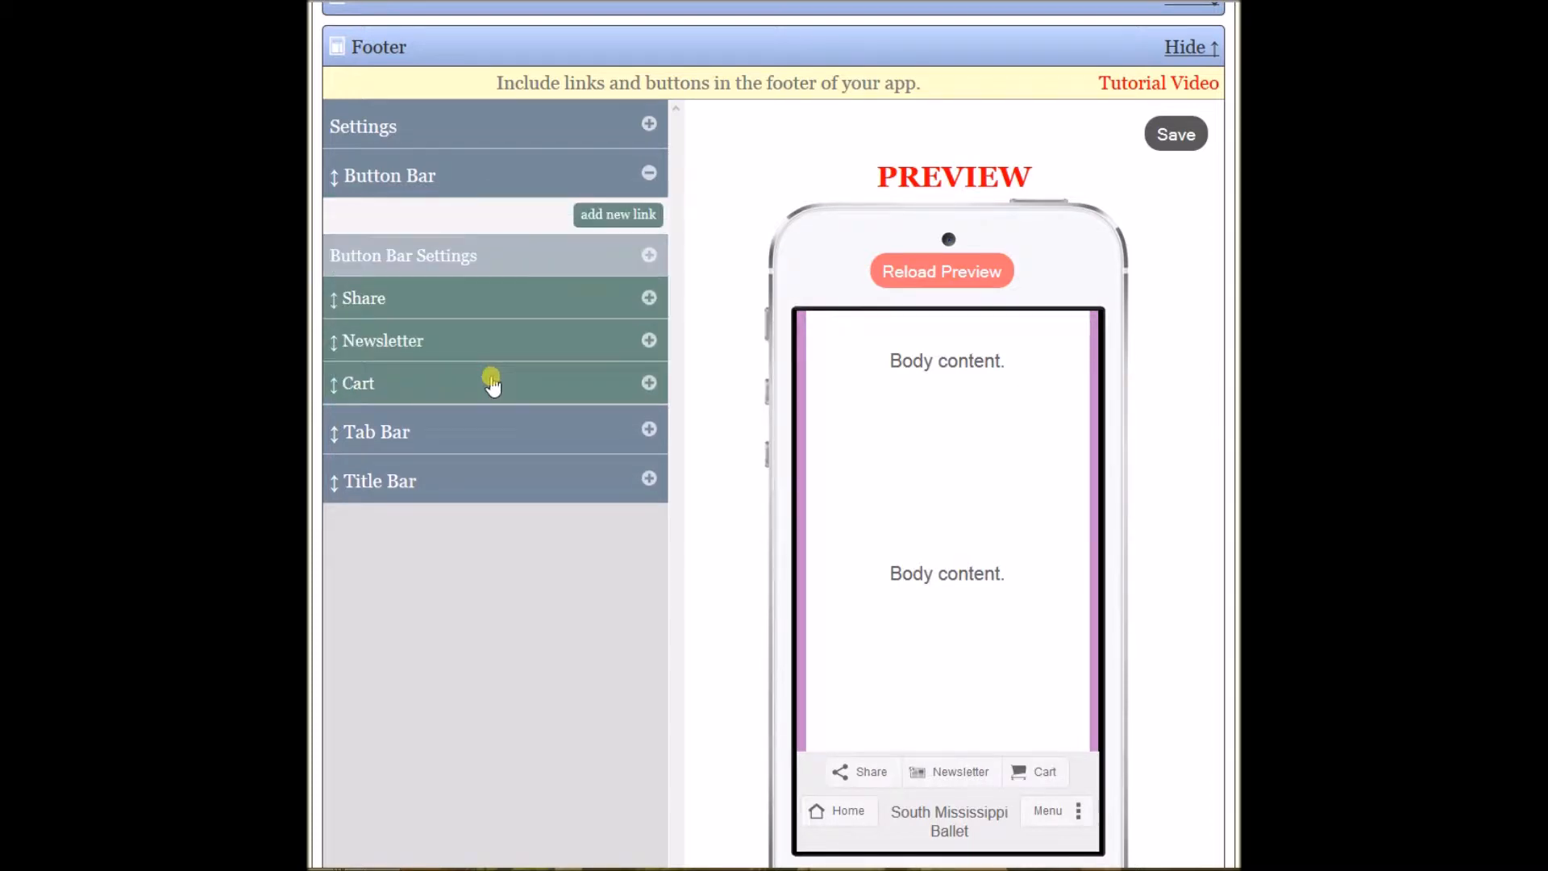
{"action": "left_click", "coordinate": [1182, 135]}
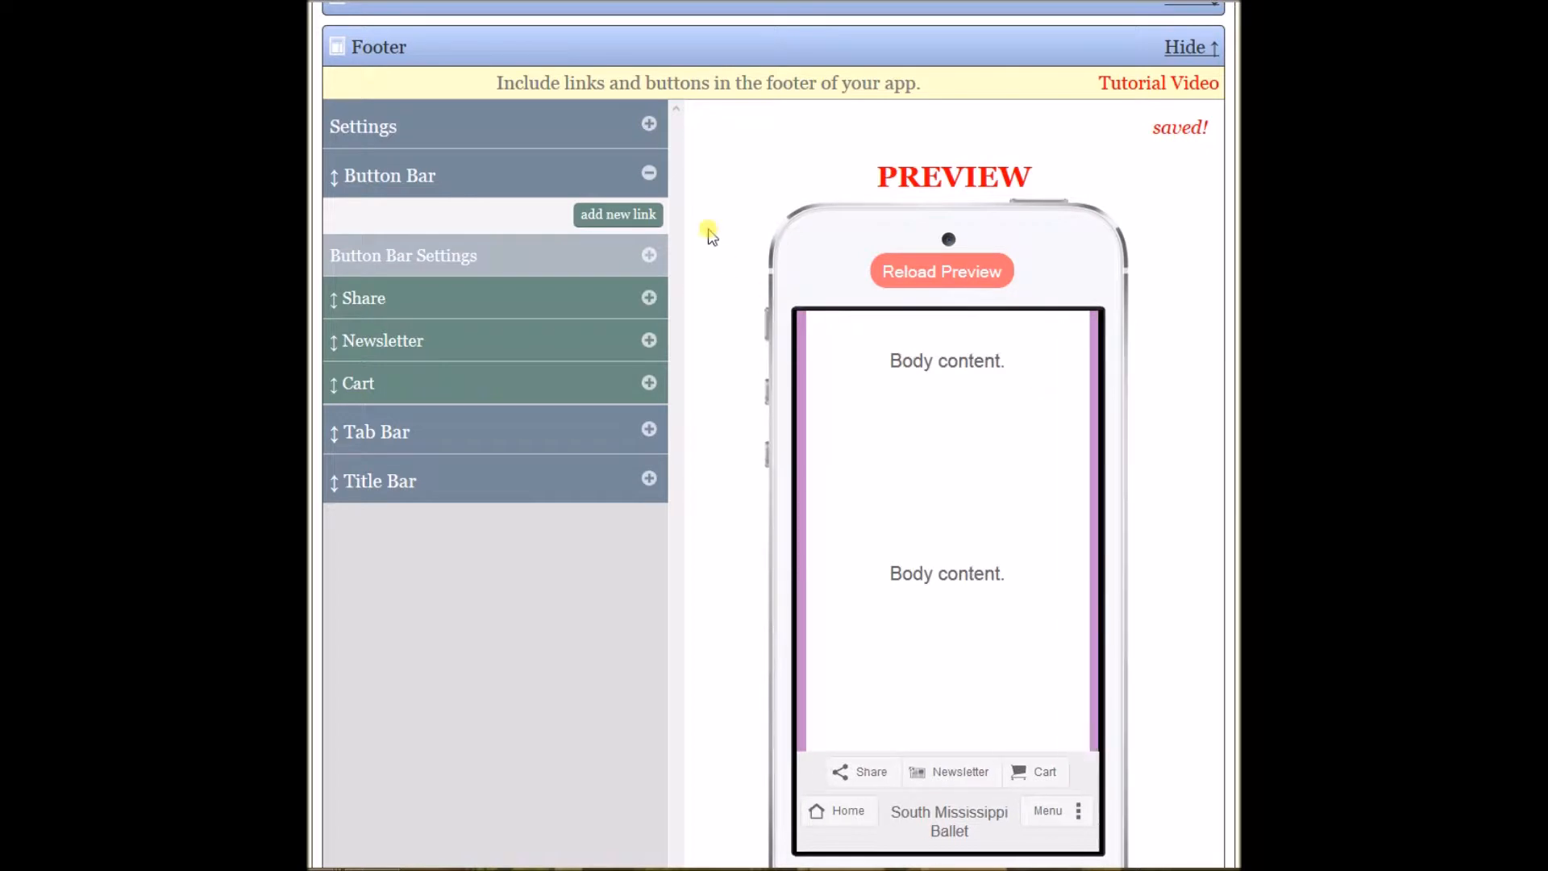
{"action": "left_click", "coordinate": [650, 173]}
{"action": "scroll", "coordinate": [1193, 484], "scroll_direction": "up", "scroll_amount": 5}
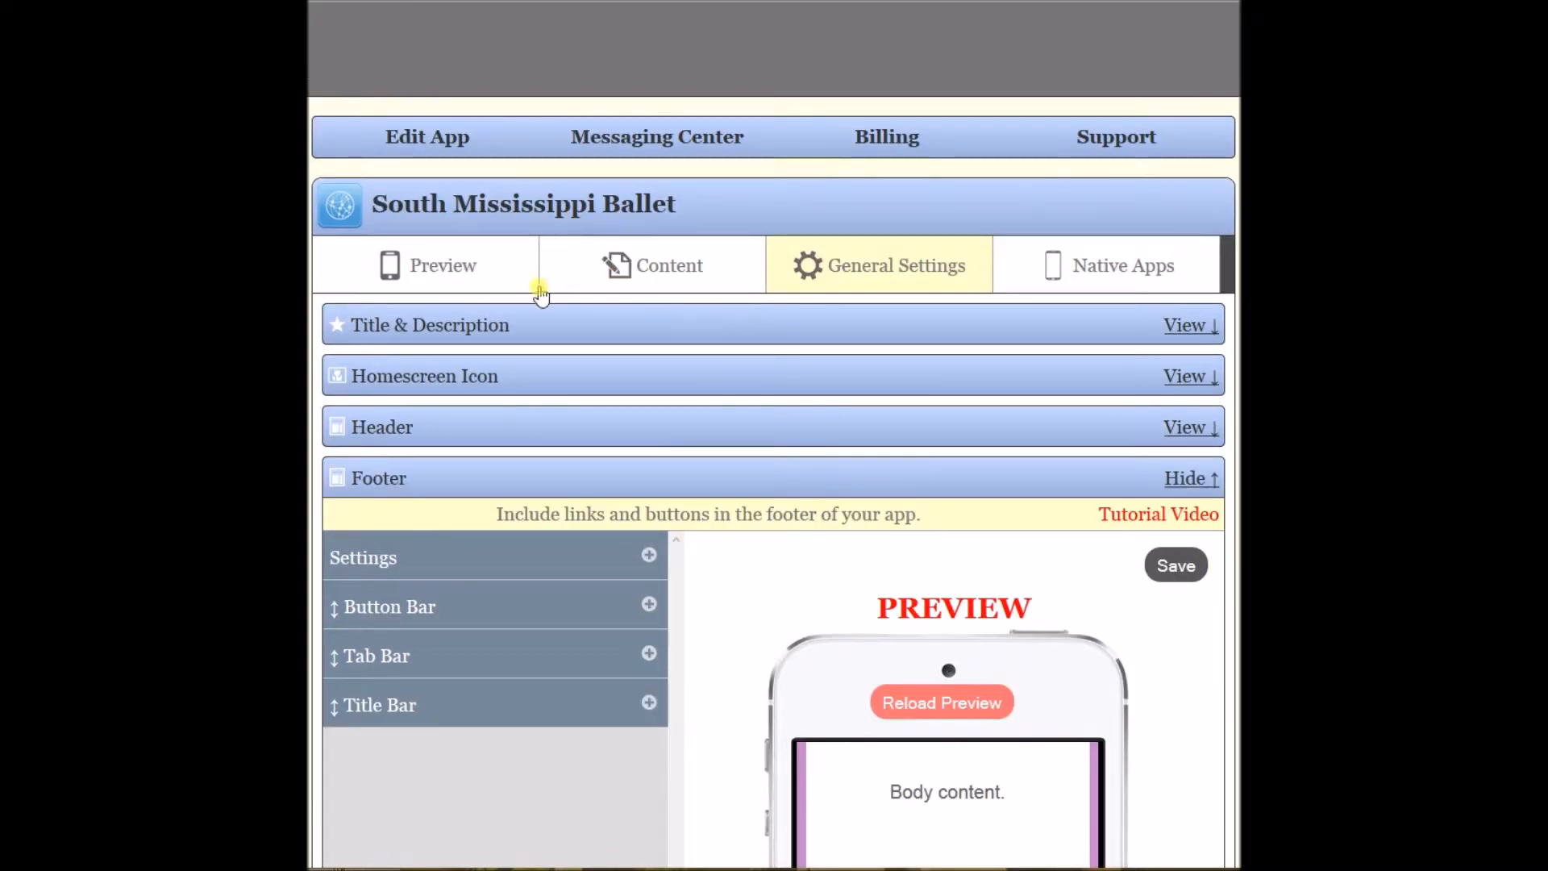
Reload the app preview and check the new buttons in the home page footer.
{"action": "left_click", "coordinate": [439, 264]}
{"action": "left_click", "coordinate": [774, 380]}
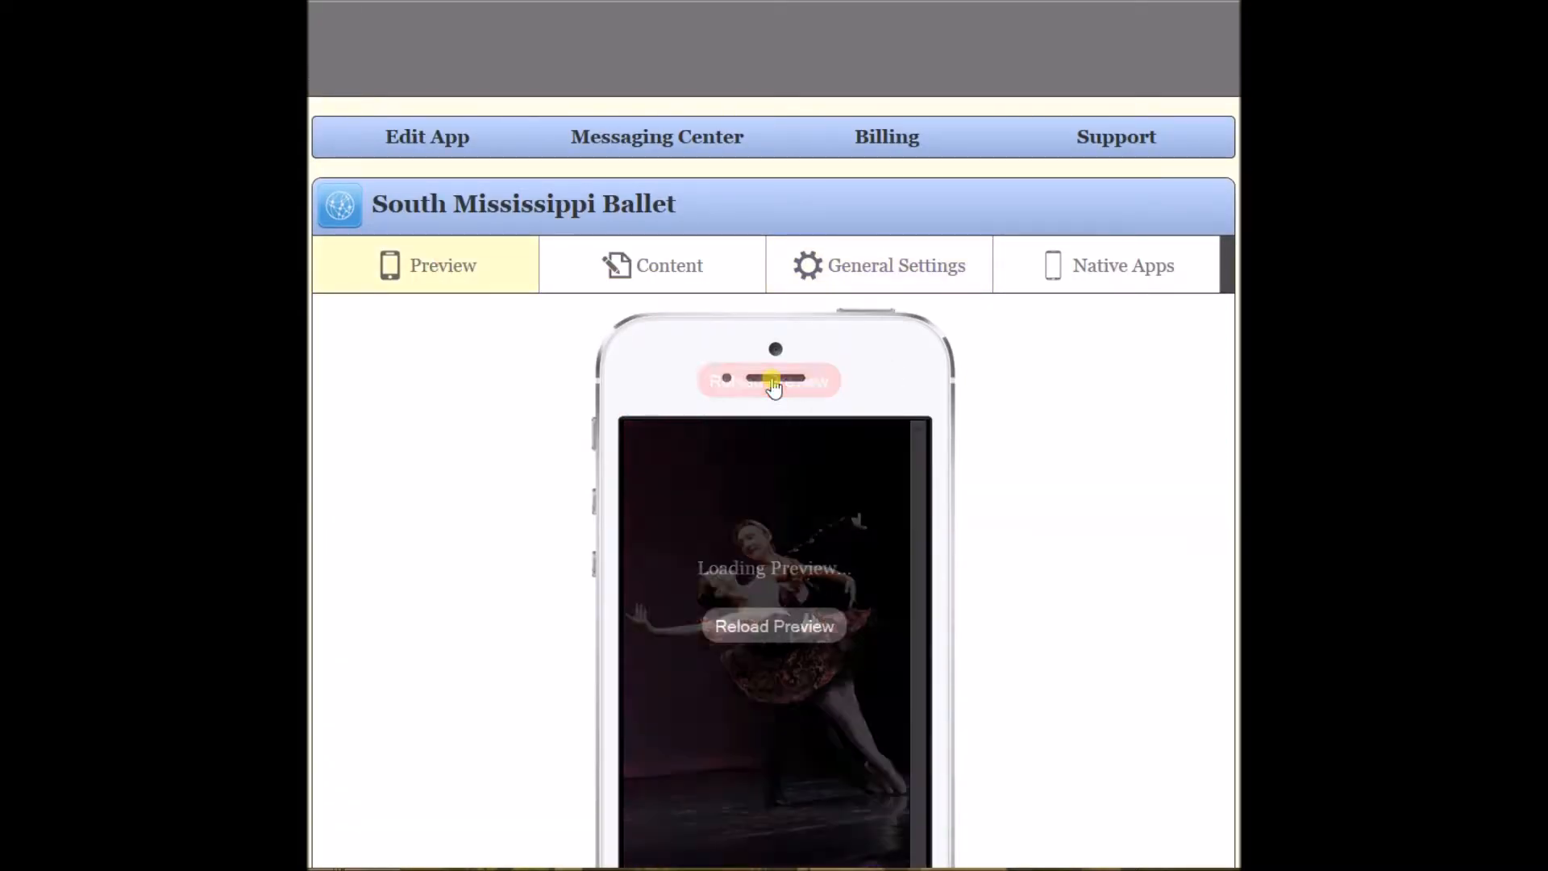
{"action": "scroll", "coordinate": [774, 484], "scroll_direction": "down", "scroll_amount": 3}
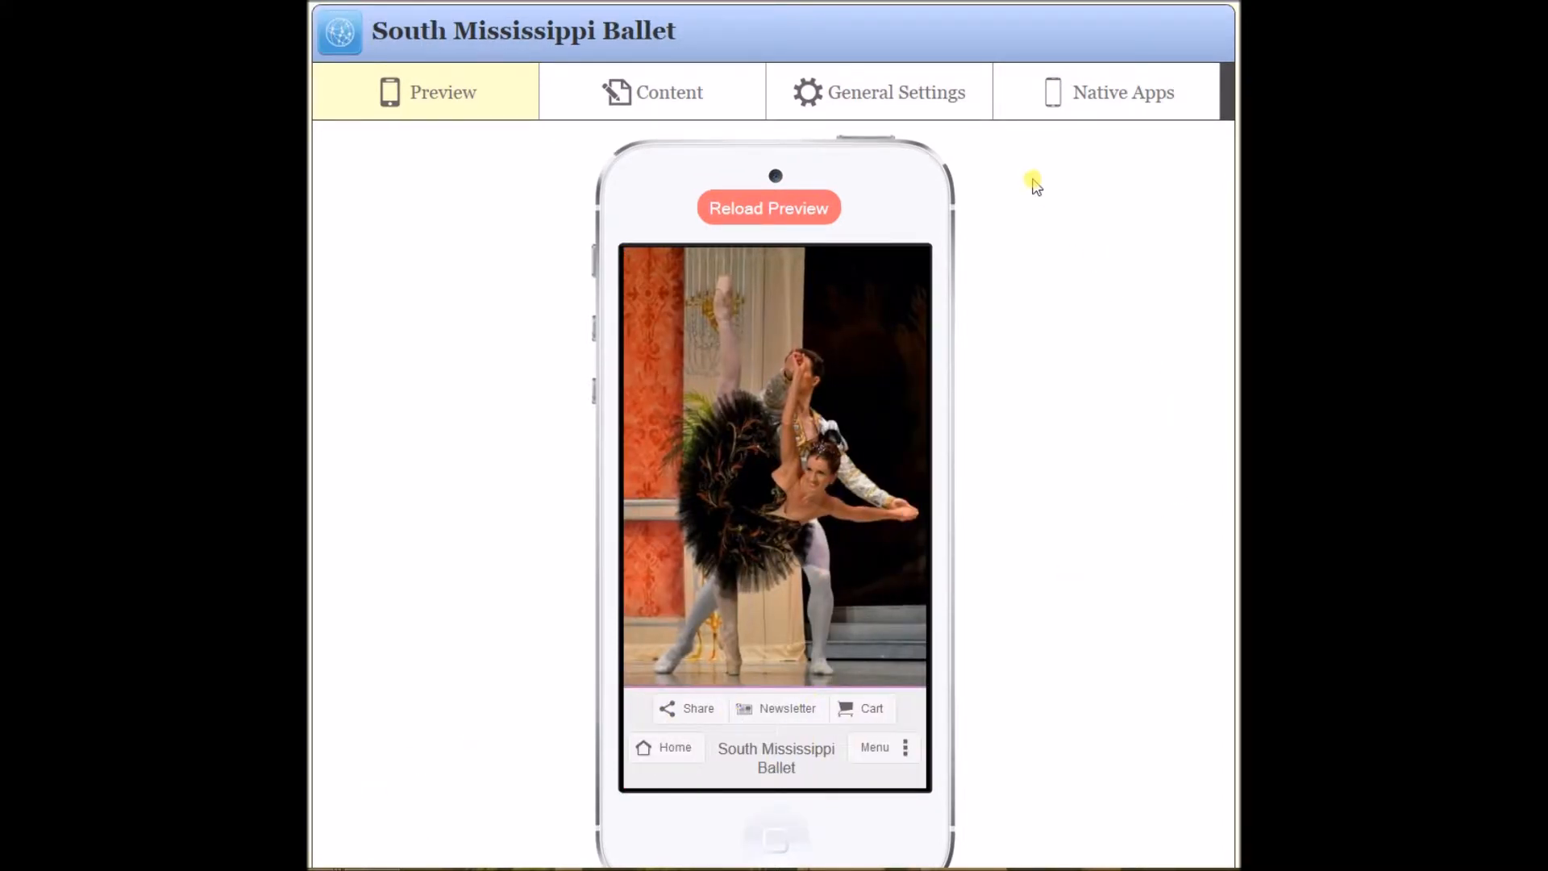
Open the footer options under Styles & Colors in the general settings.
{"action": "left_click", "coordinate": [903, 98]}
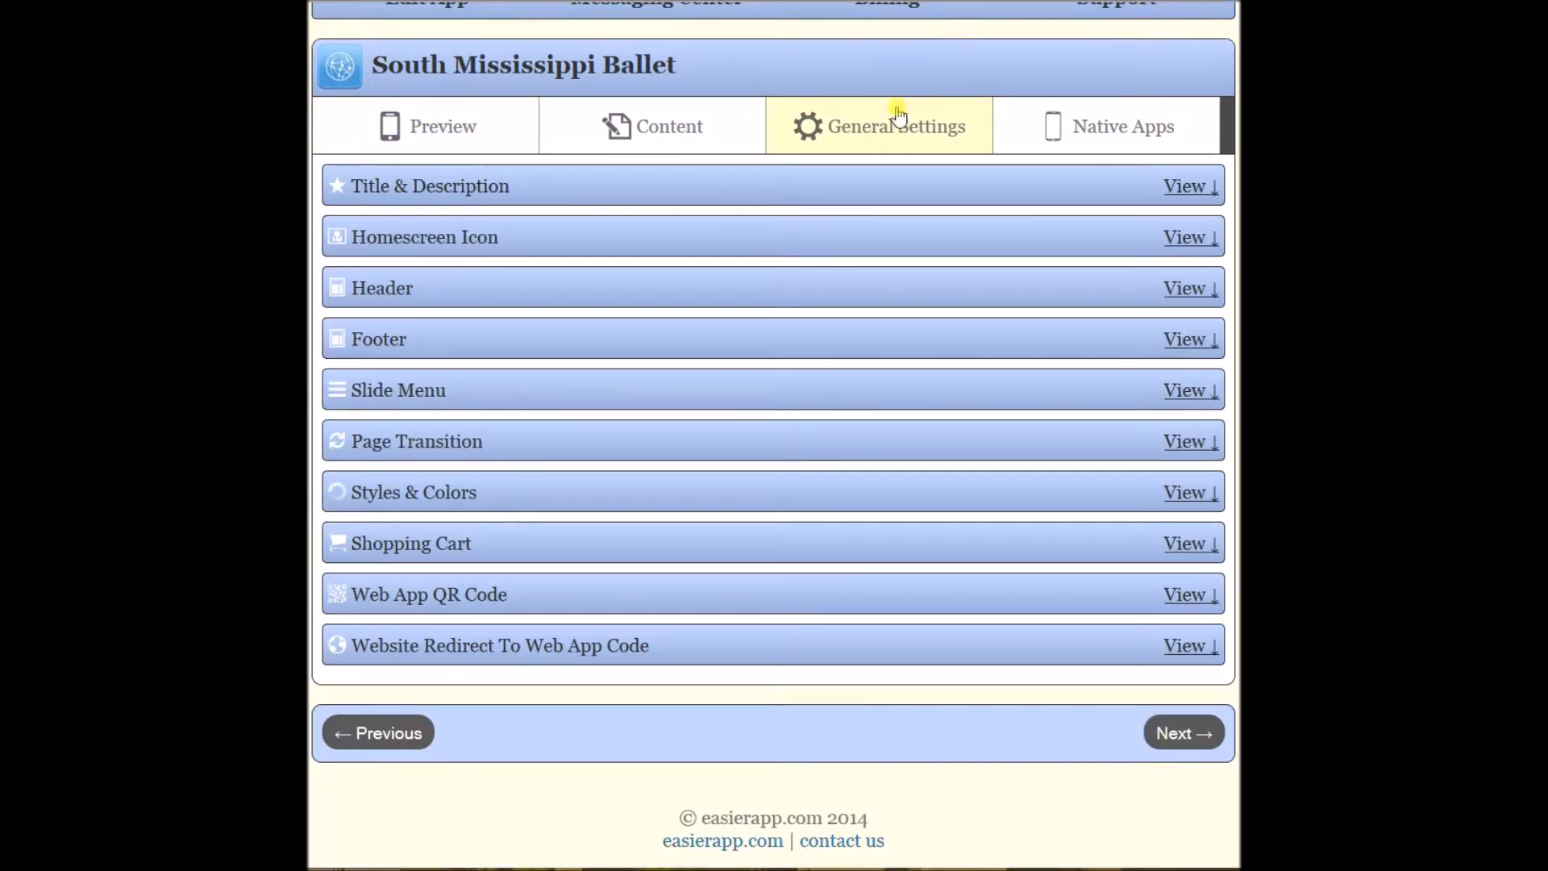
{"action": "left_click", "coordinate": [444, 491]}
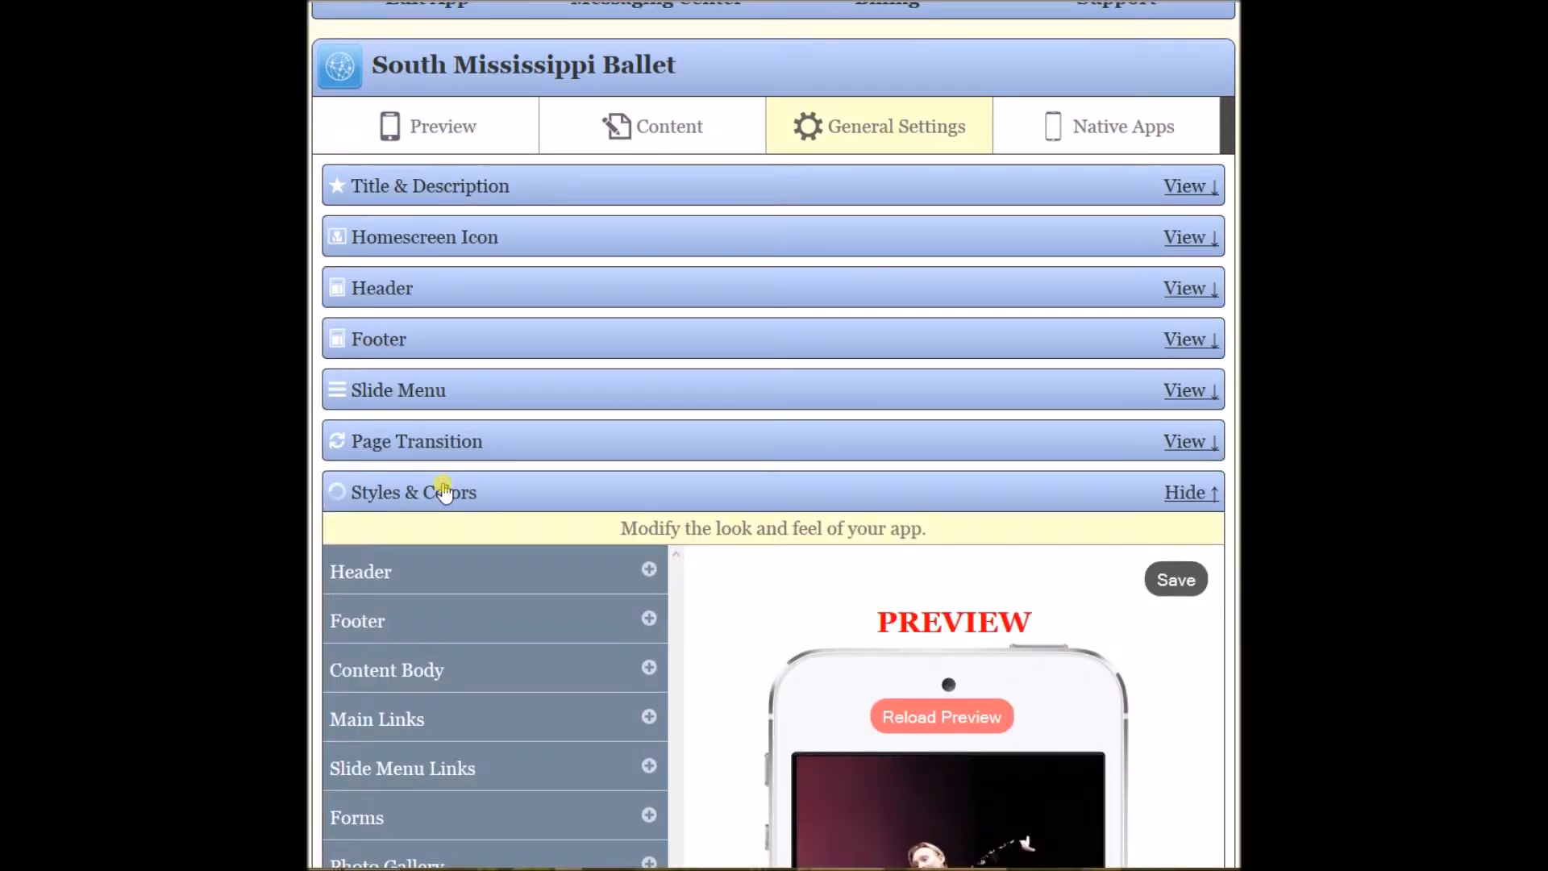
{"action": "scroll", "coordinate": [666, 516], "scroll_direction": "down", "scroll_amount": 2}
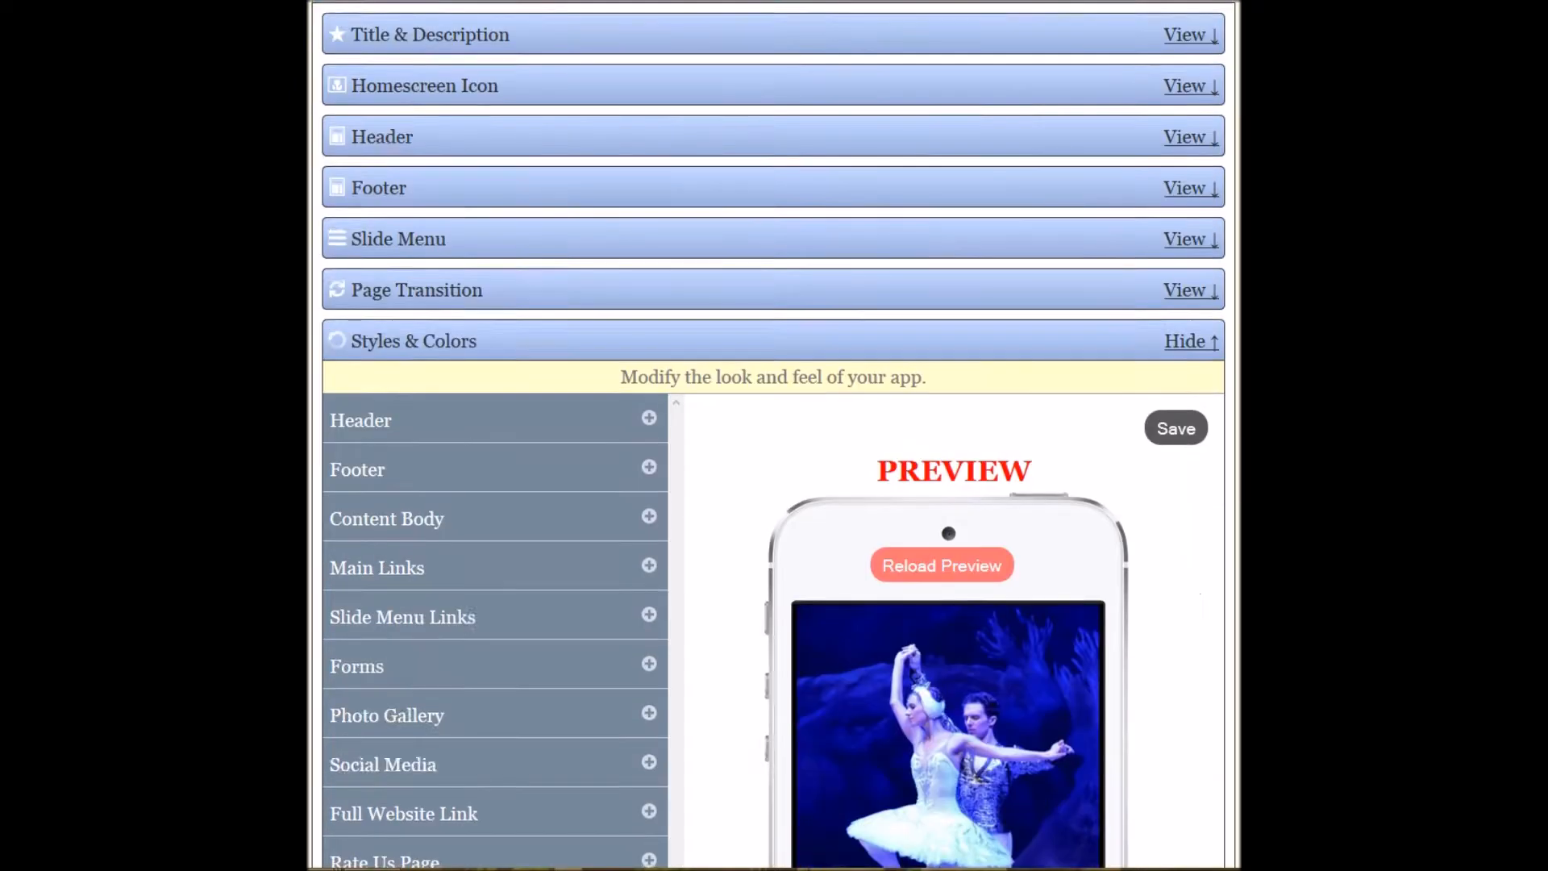
{"action": "scroll", "coordinate": [774, 436], "scroll_direction": "down", "scroll_amount": 4}
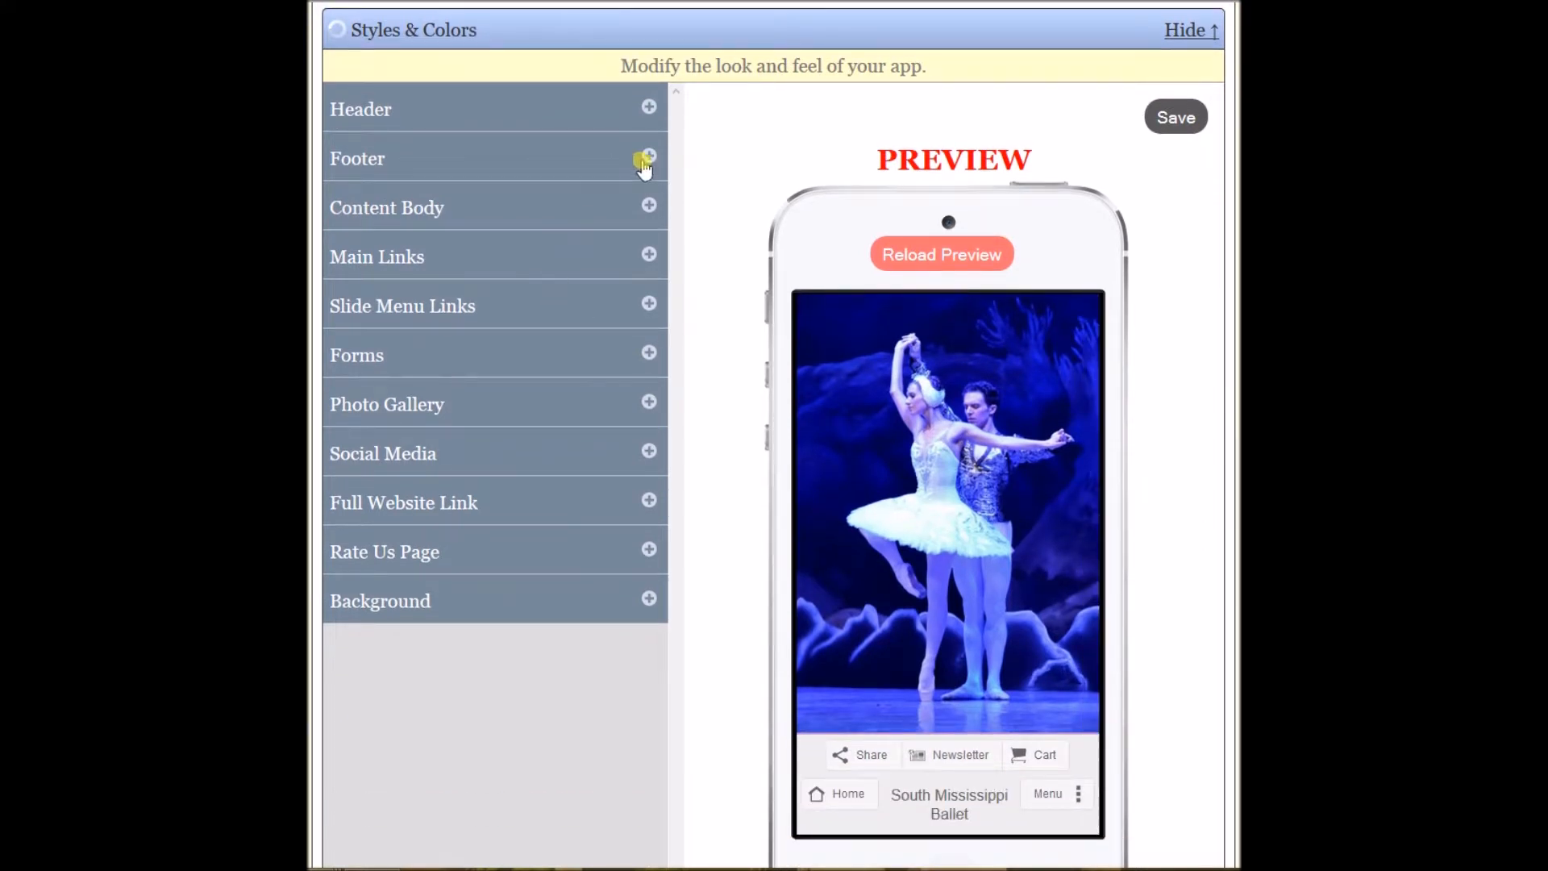
{"action": "left_click", "coordinate": [646, 161]}
{"action": "left_click", "coordinate": [649, 280]}
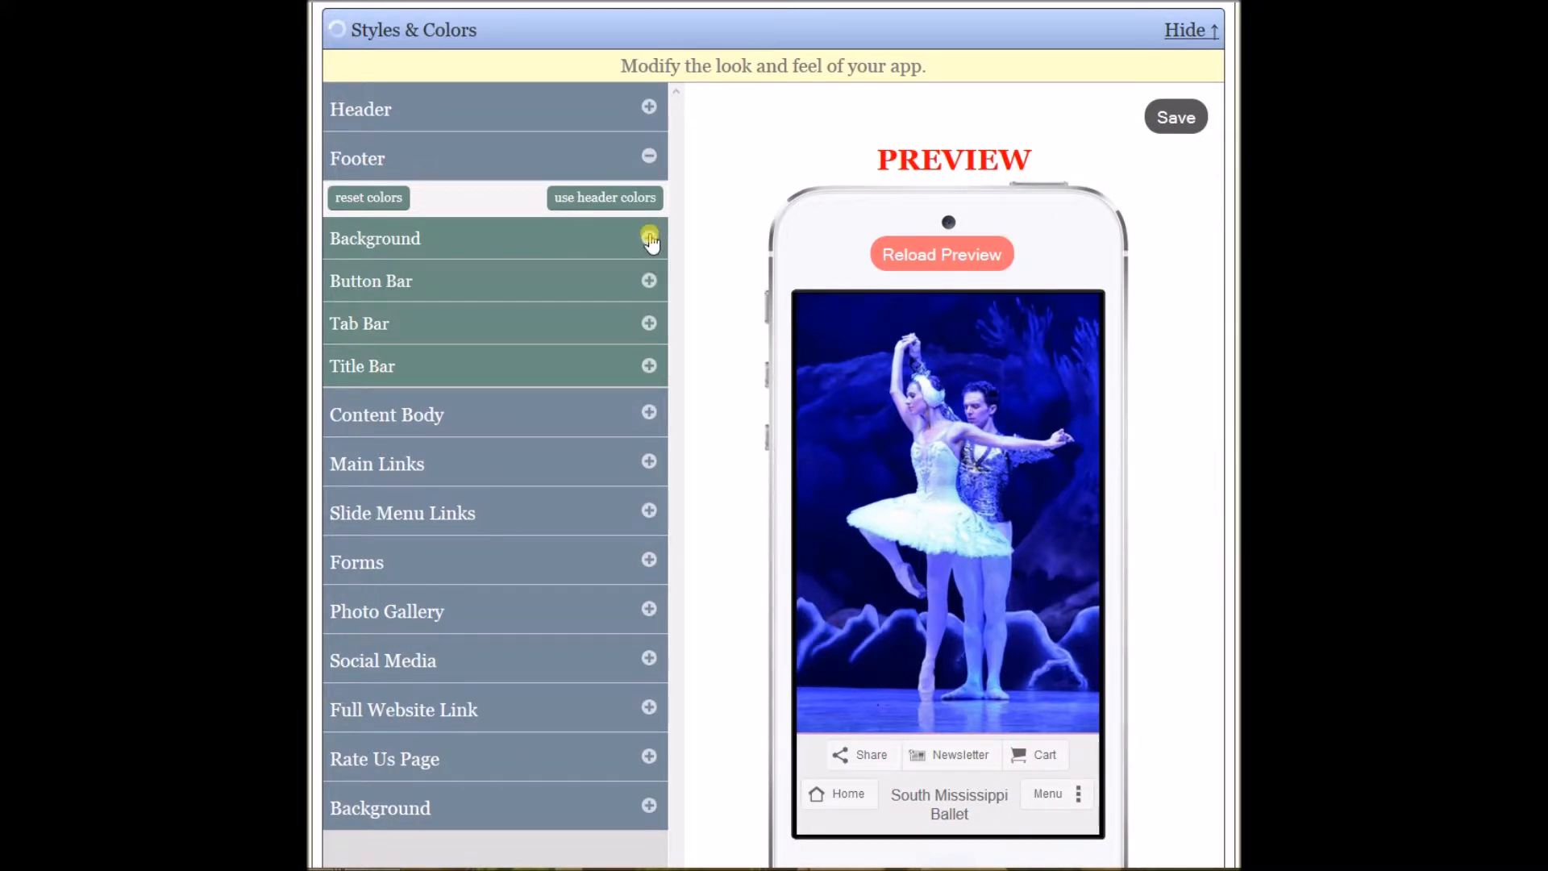
Set the footer's background color to #a93f7b and its transparency to 60.
{"action": "left_click", "coordinate": [649, 238]}
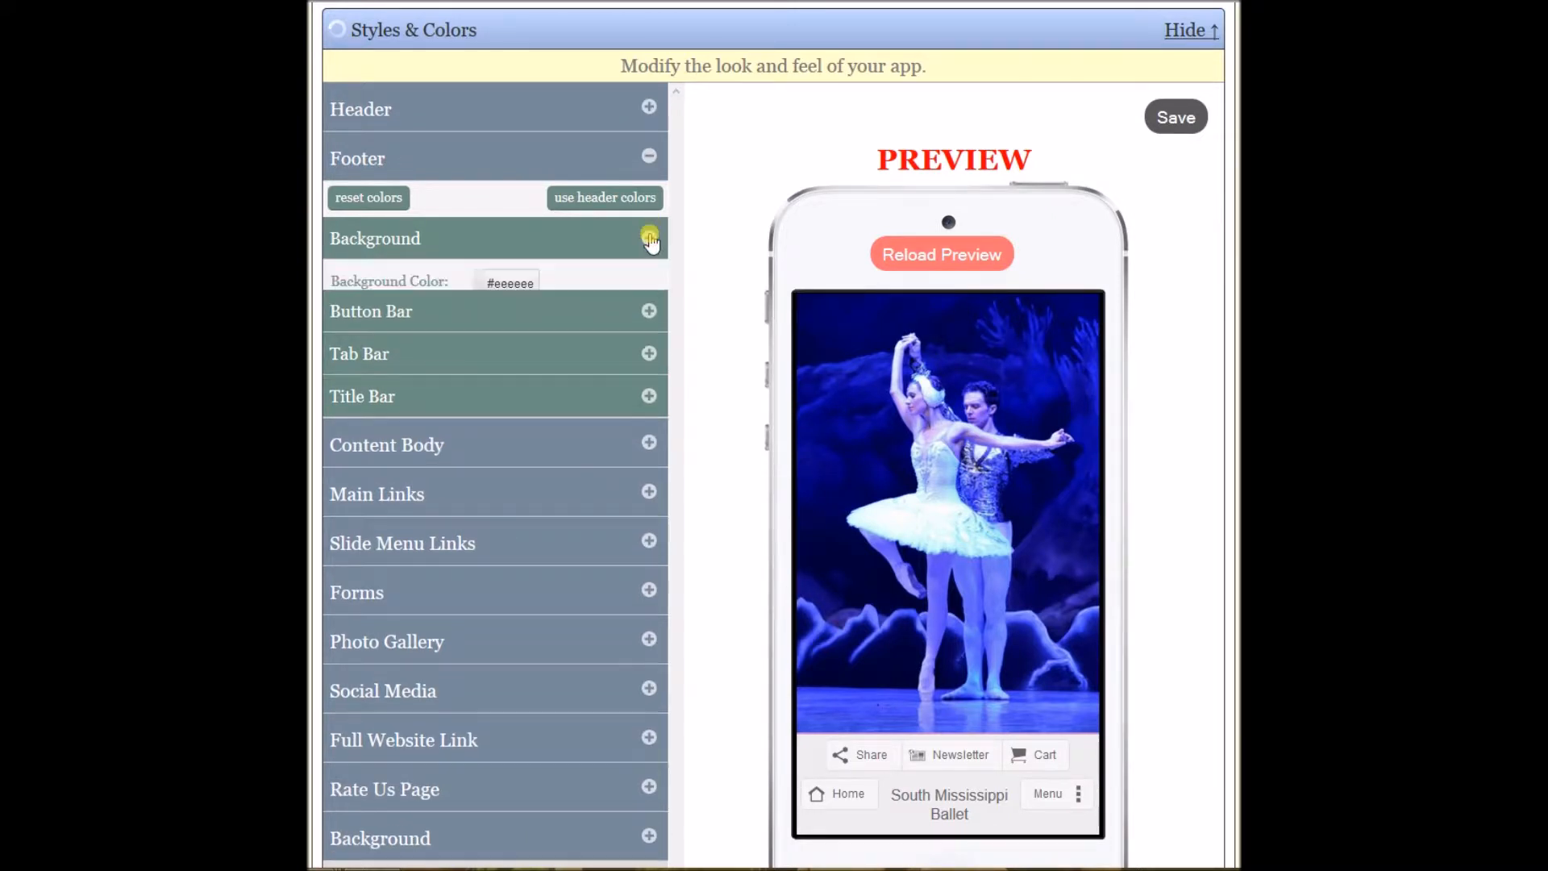
{"action": "left_click", "coordinate": [511, 289]}
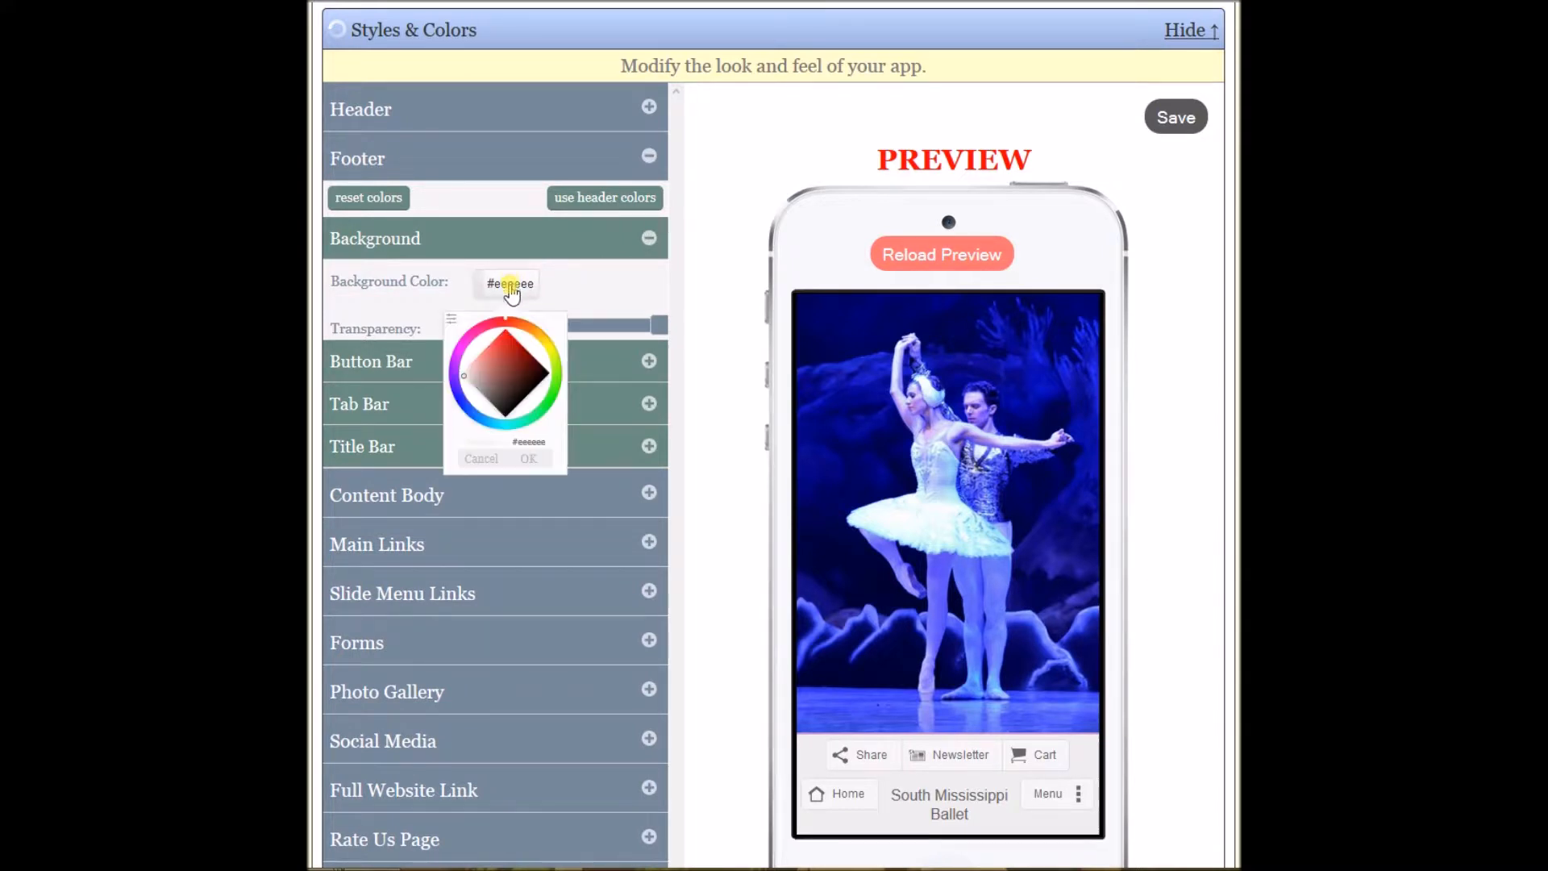
{"action": "left_click", "coordinate": [451, 319]}
{"action": "double_click", "coordinate": [511, 410]}
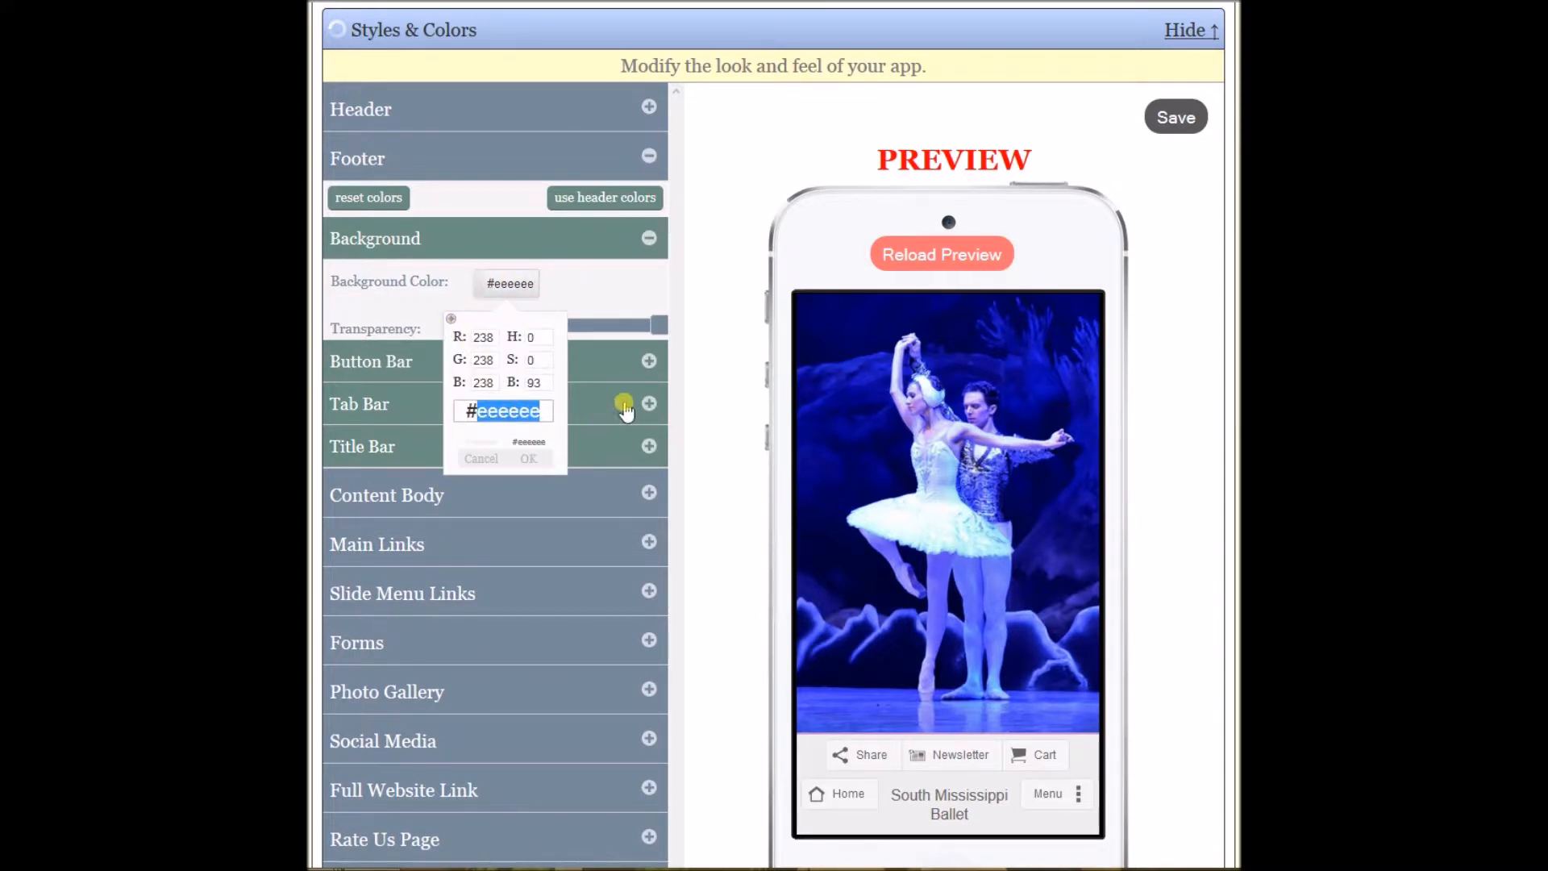
{"action": "type", "text": "a93"}
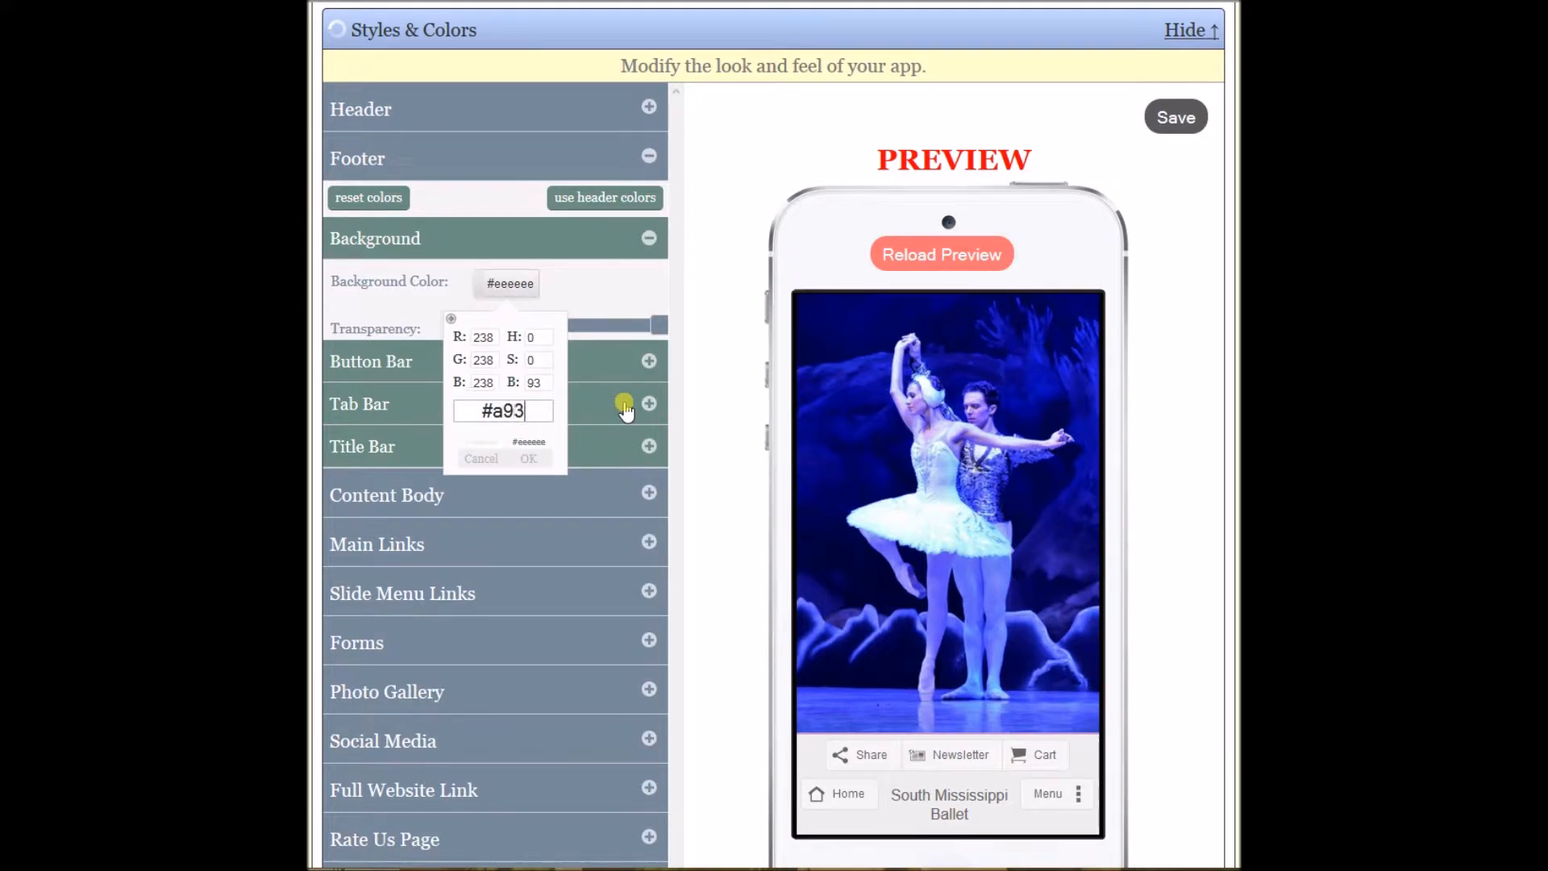
{"action": "type", "text": "f7b"}
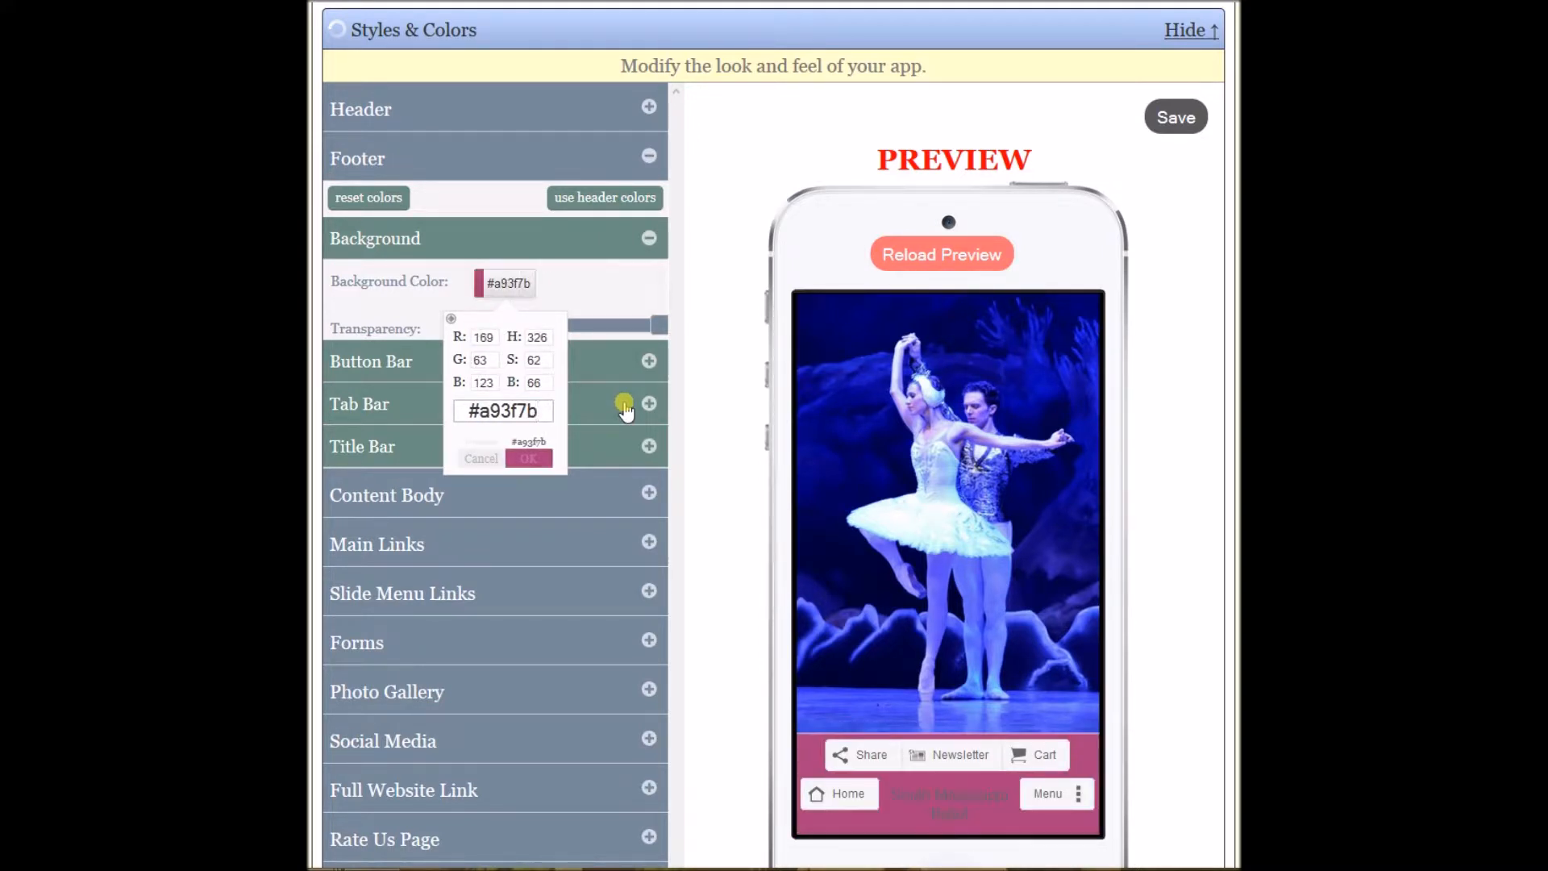
{"action": "left_click", "coordinate": [530, 459]}
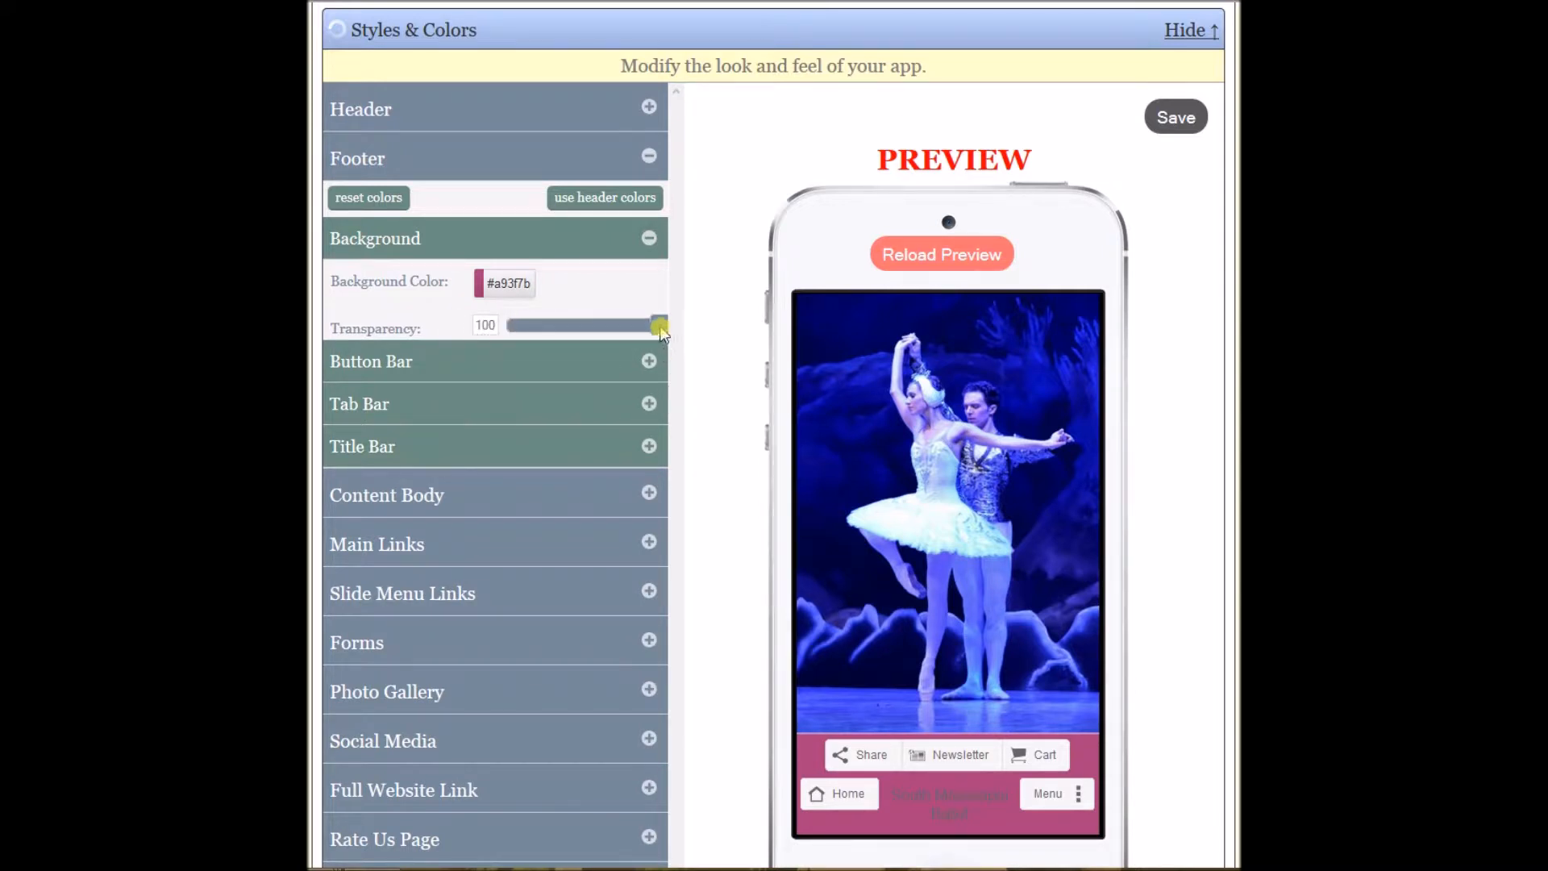
{"action": "left_click_drag", "start_coordinate": [658, 326], "coordinate": [590, 332]}
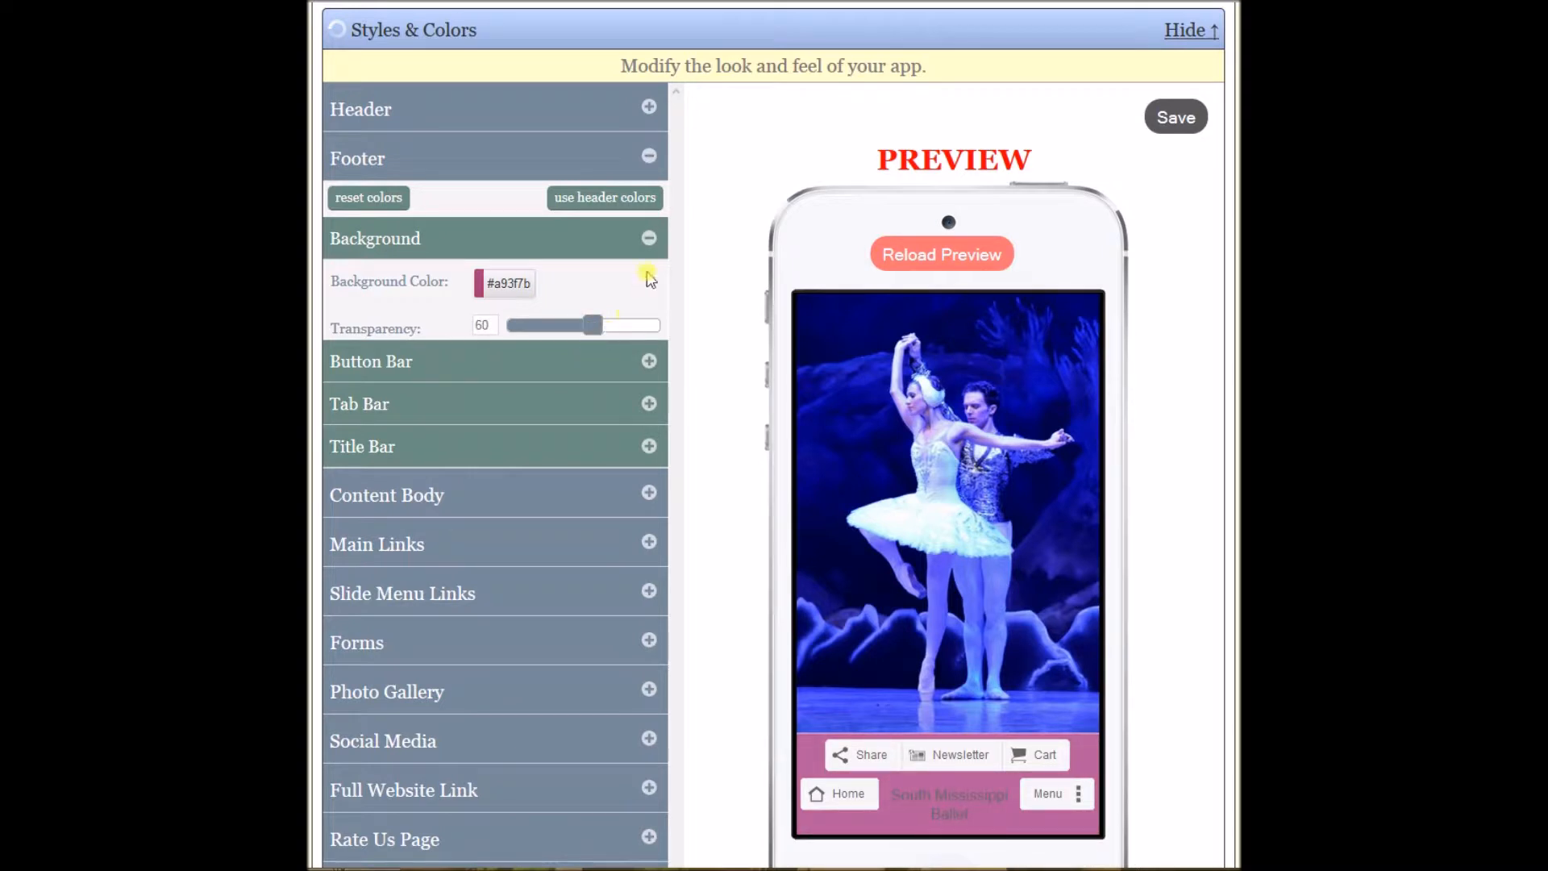
{"action": "left_click", "coordinate": [649, 238]}
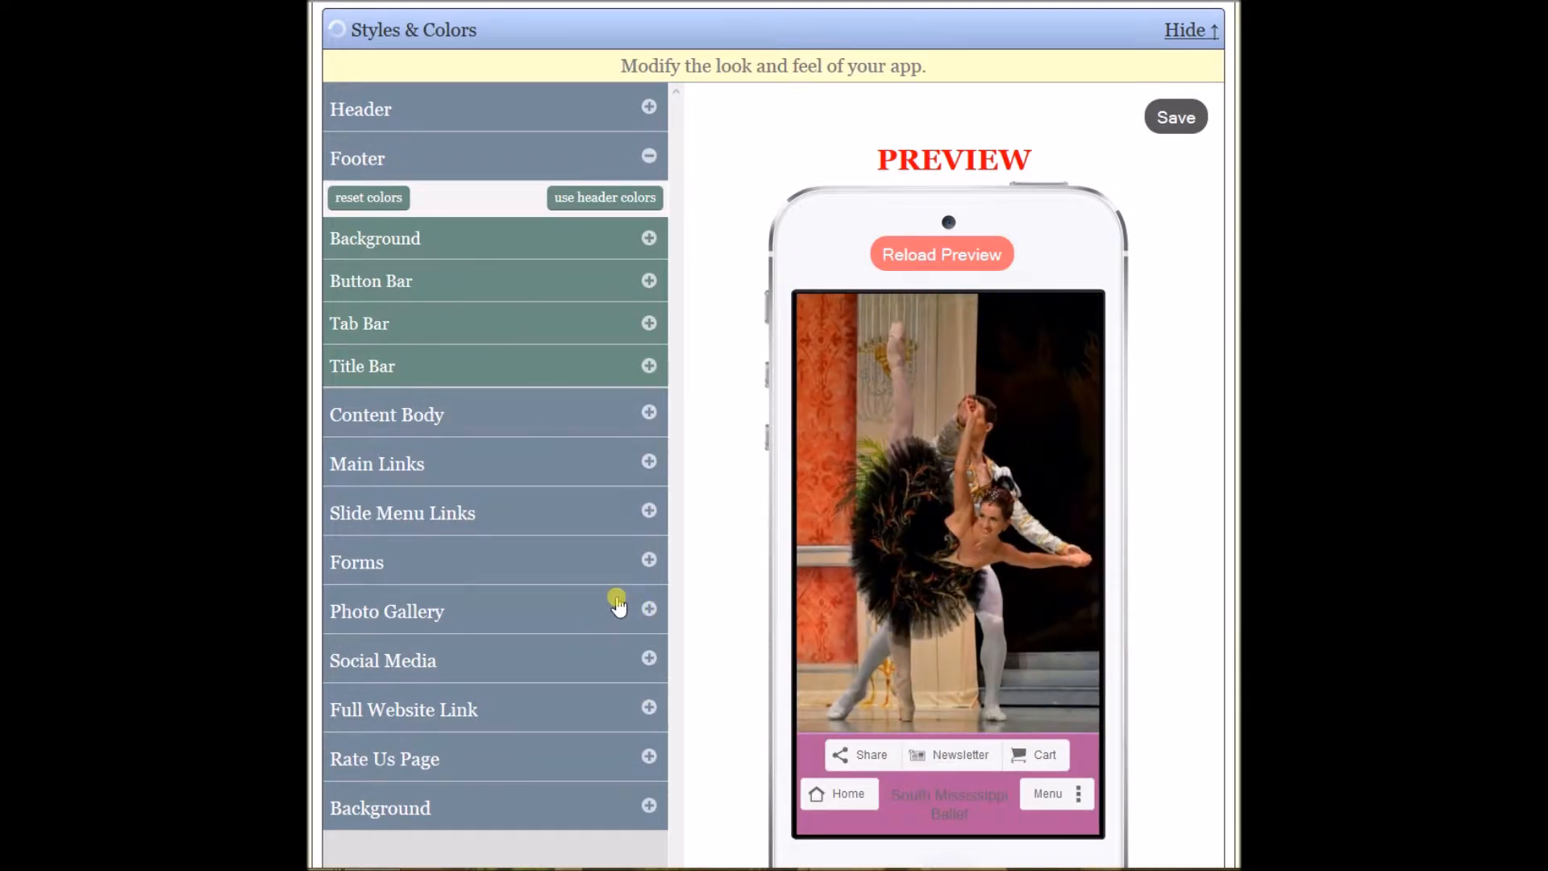
Change the text font of the footer's button bar to Adamina.
{"action": "left_click", "coordinate": [648, 283]}
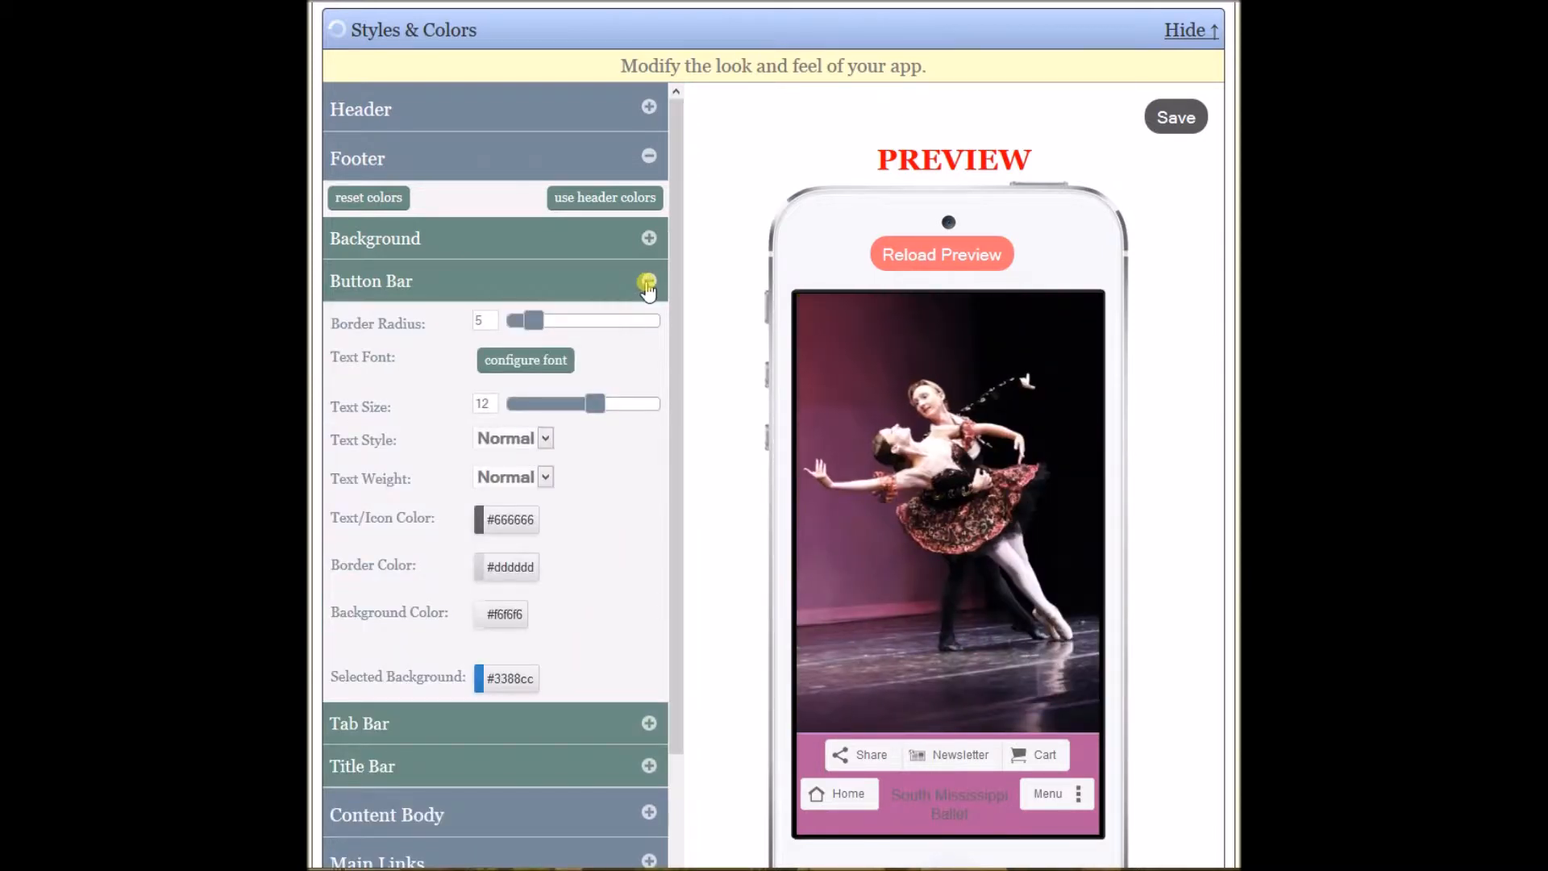
{"action": "left_click", "coordinate": [523, 361]}
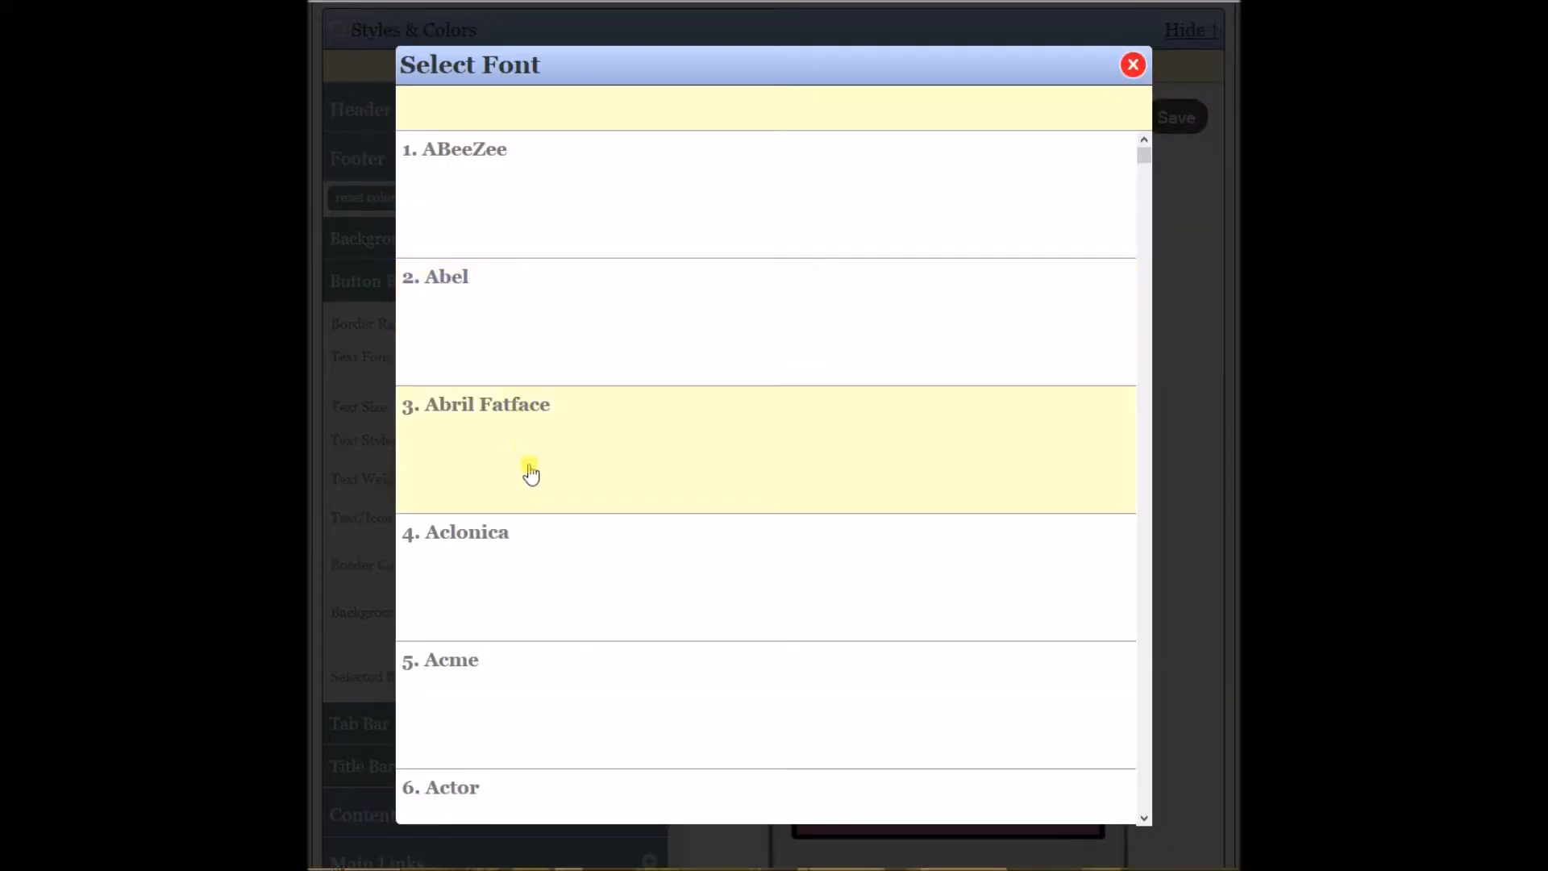
{"action": "scroll", "coordinate": [558, 653], "scroll_direction": "down", "scroll_amount": 1}
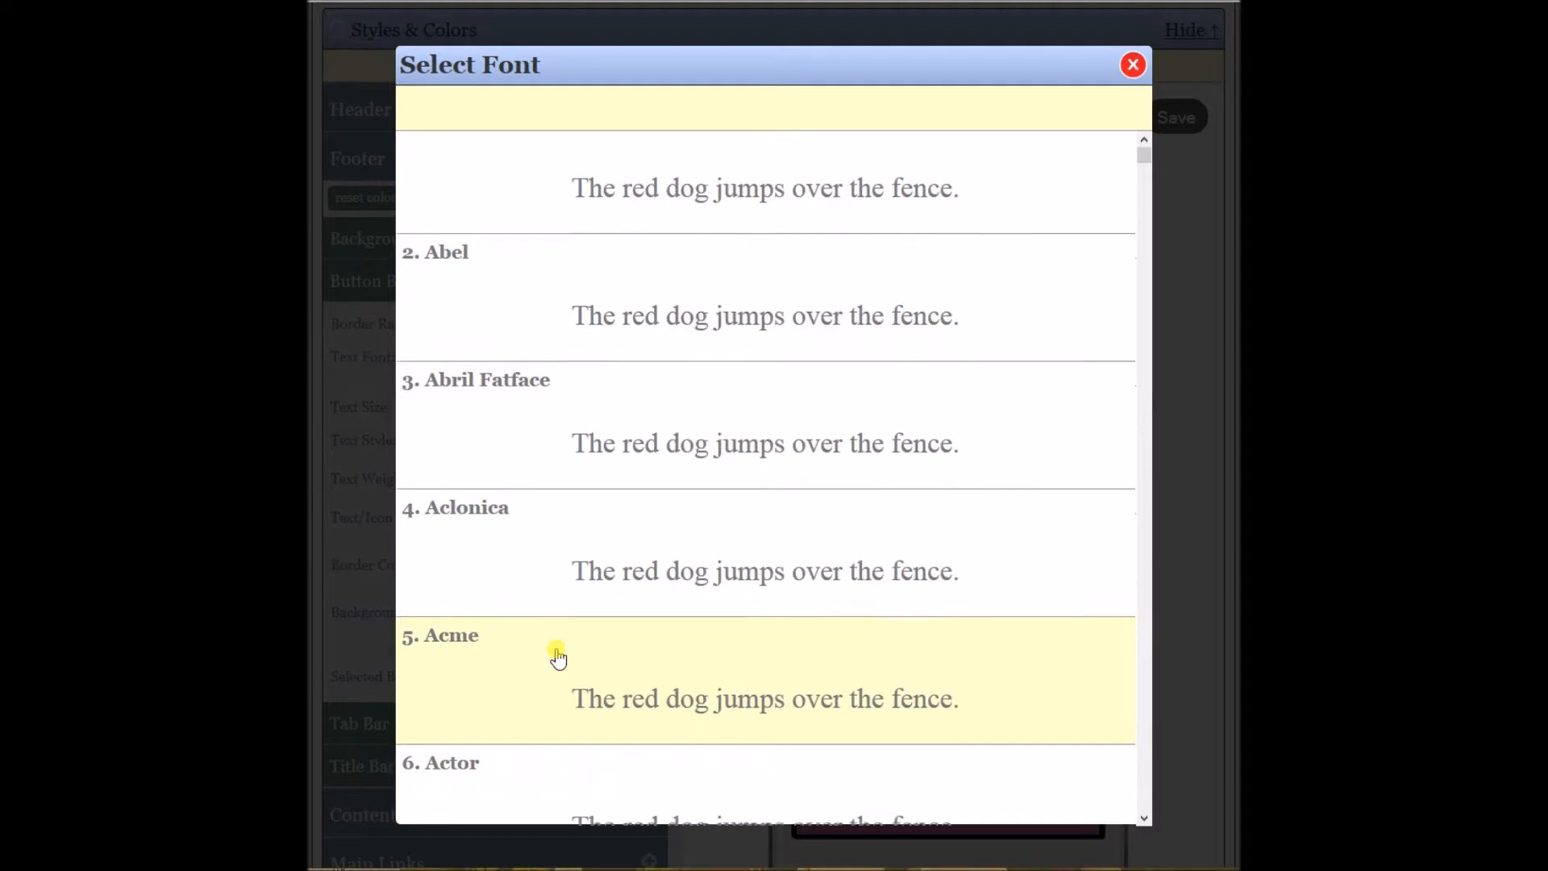
{"action": "scroll", "coordinate": [554, 653], "scroll_direction": "down", "scroll_amount": 2}
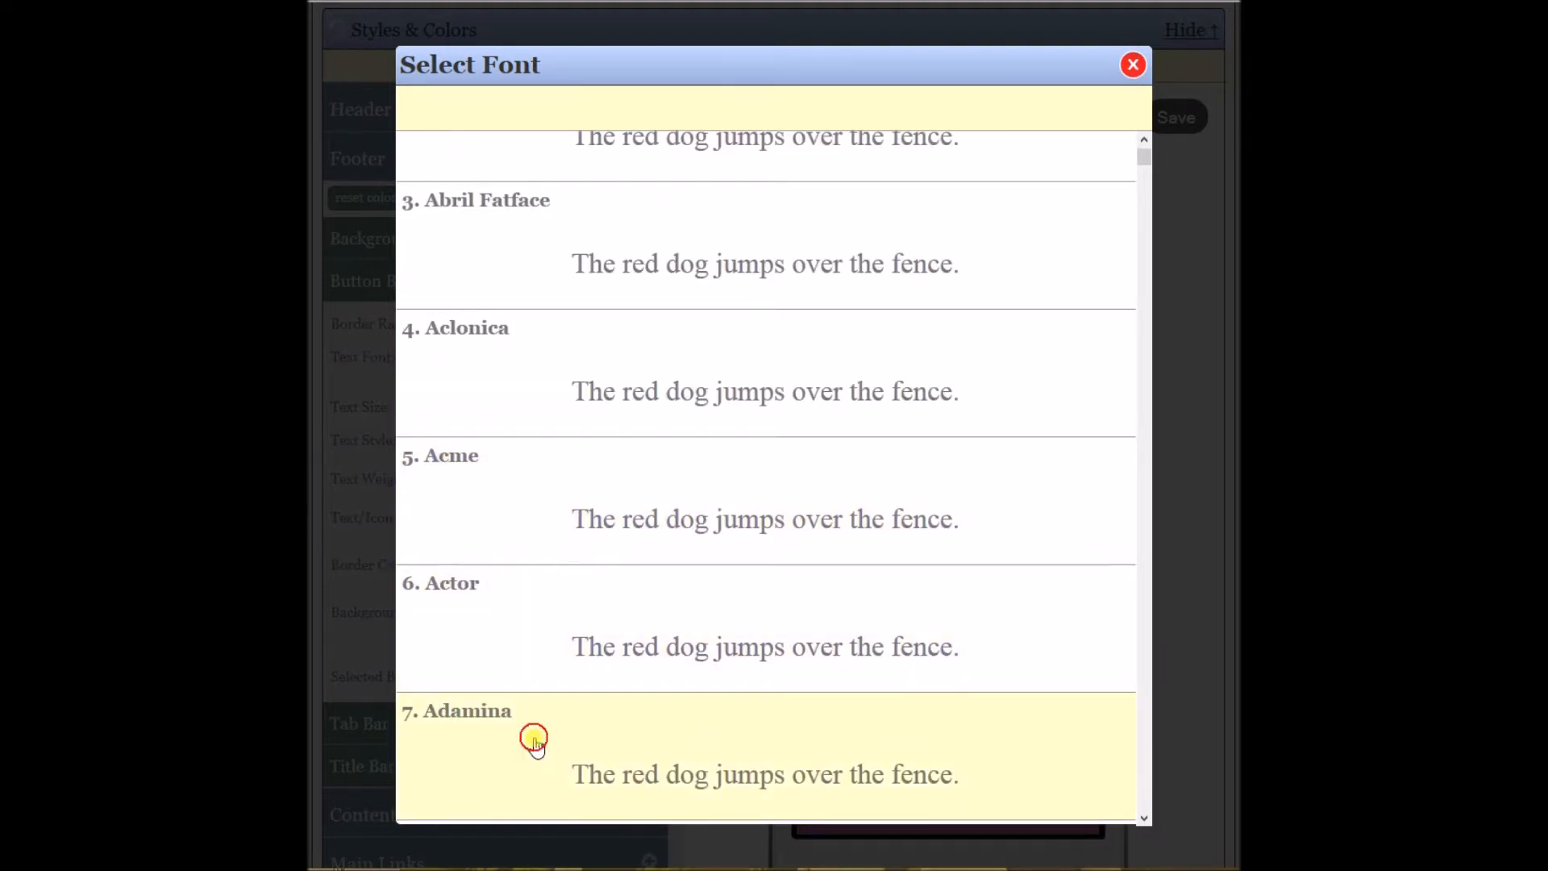
{"action": "left_click", "coordinate": [533, 738]}
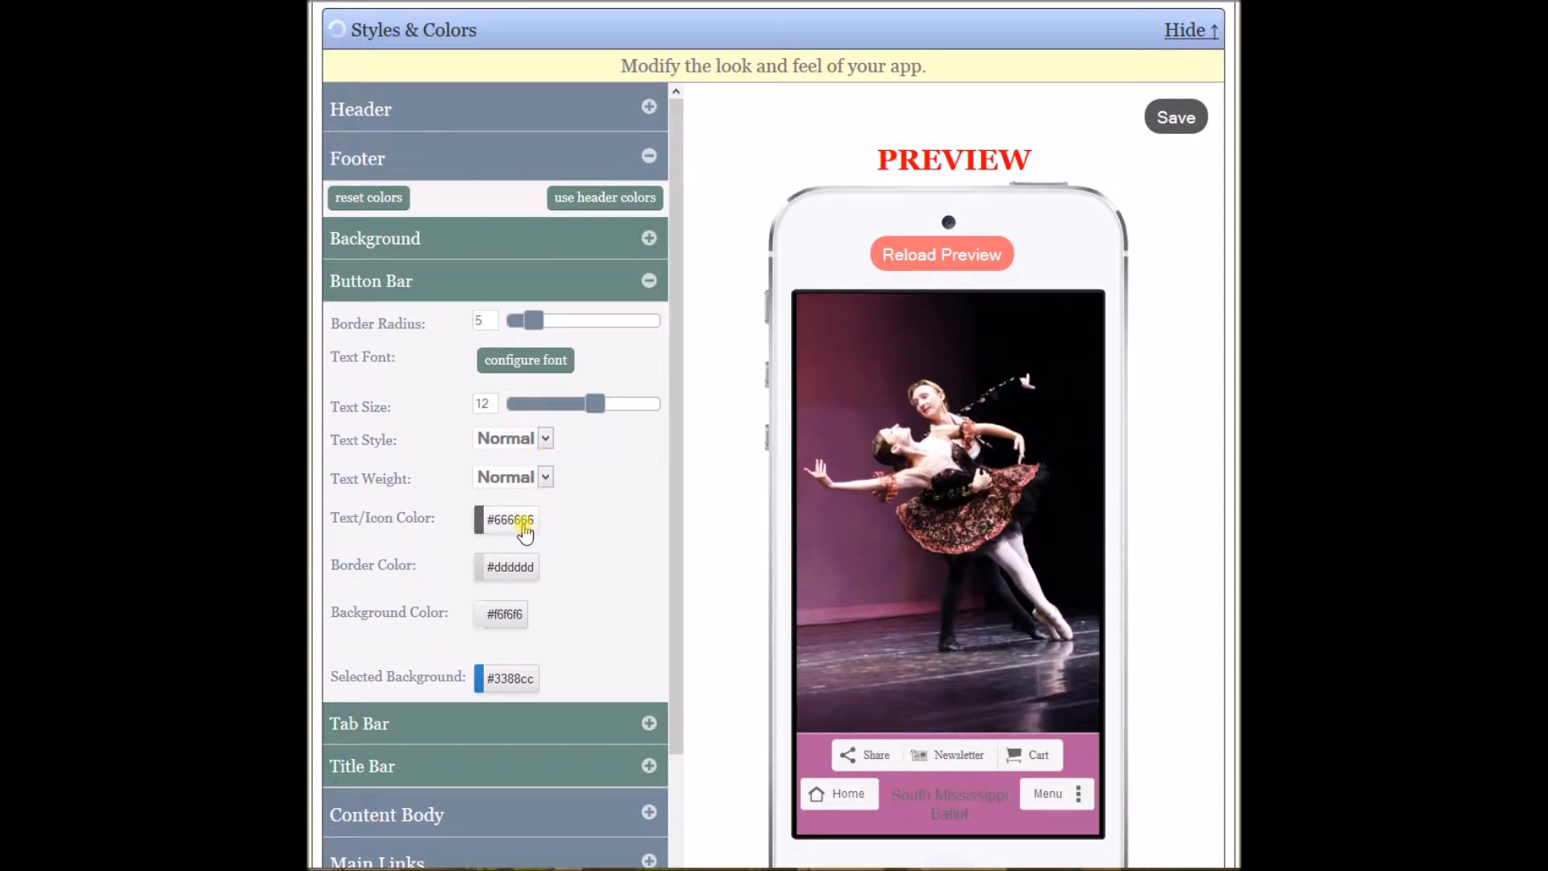
Set the text and icon color of the footer's button bar to white (#ffffff).
{"action": "left_click", "coordinate": [525, 524]}
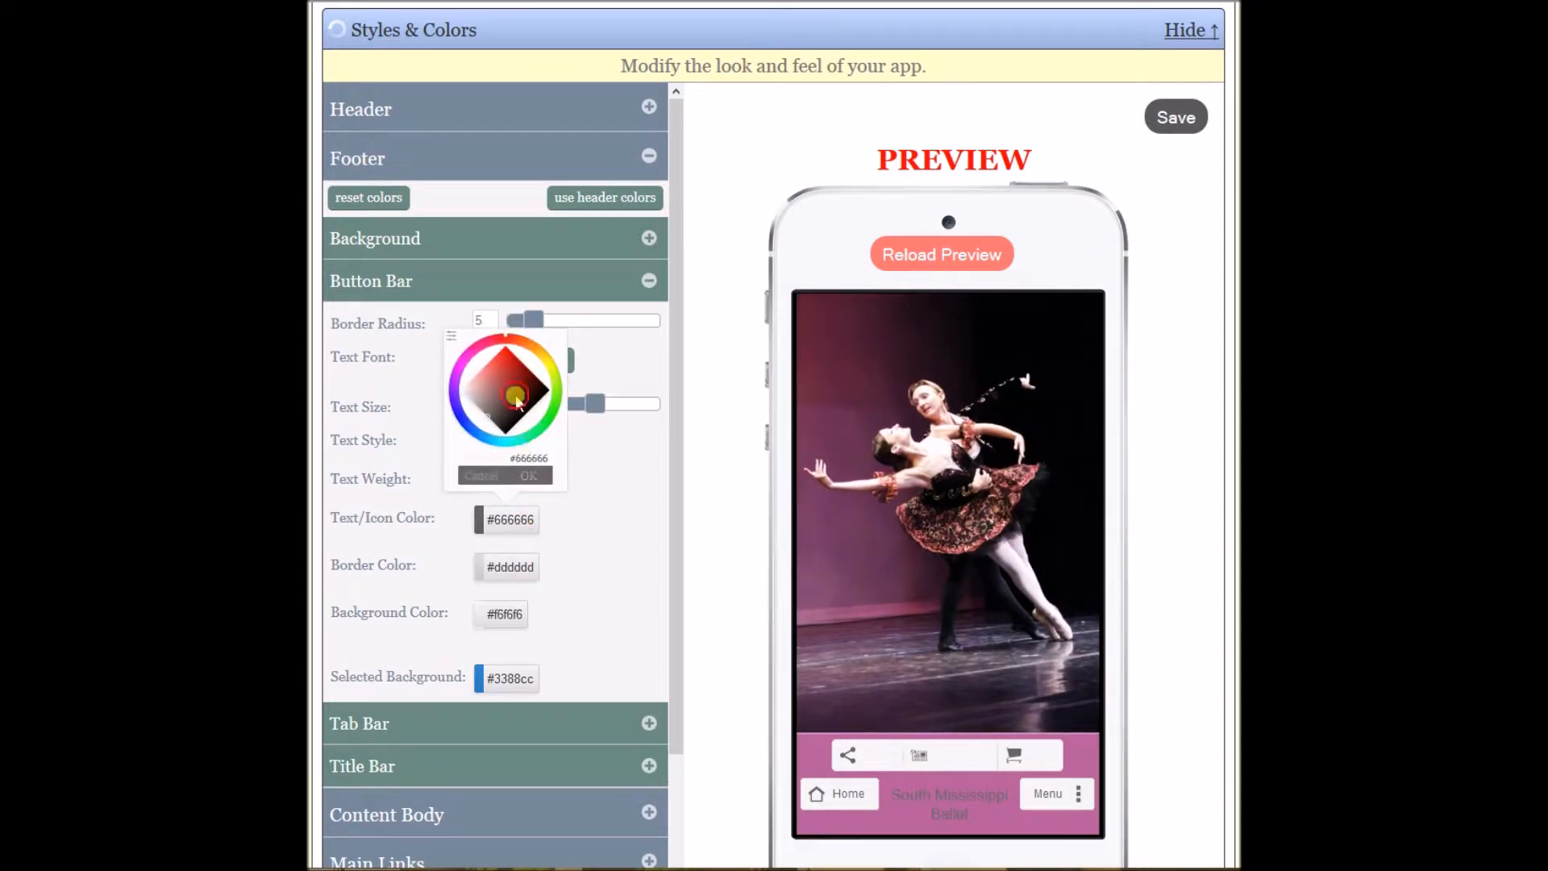
{"action": "left_click", "coordinate": [449, 395]}
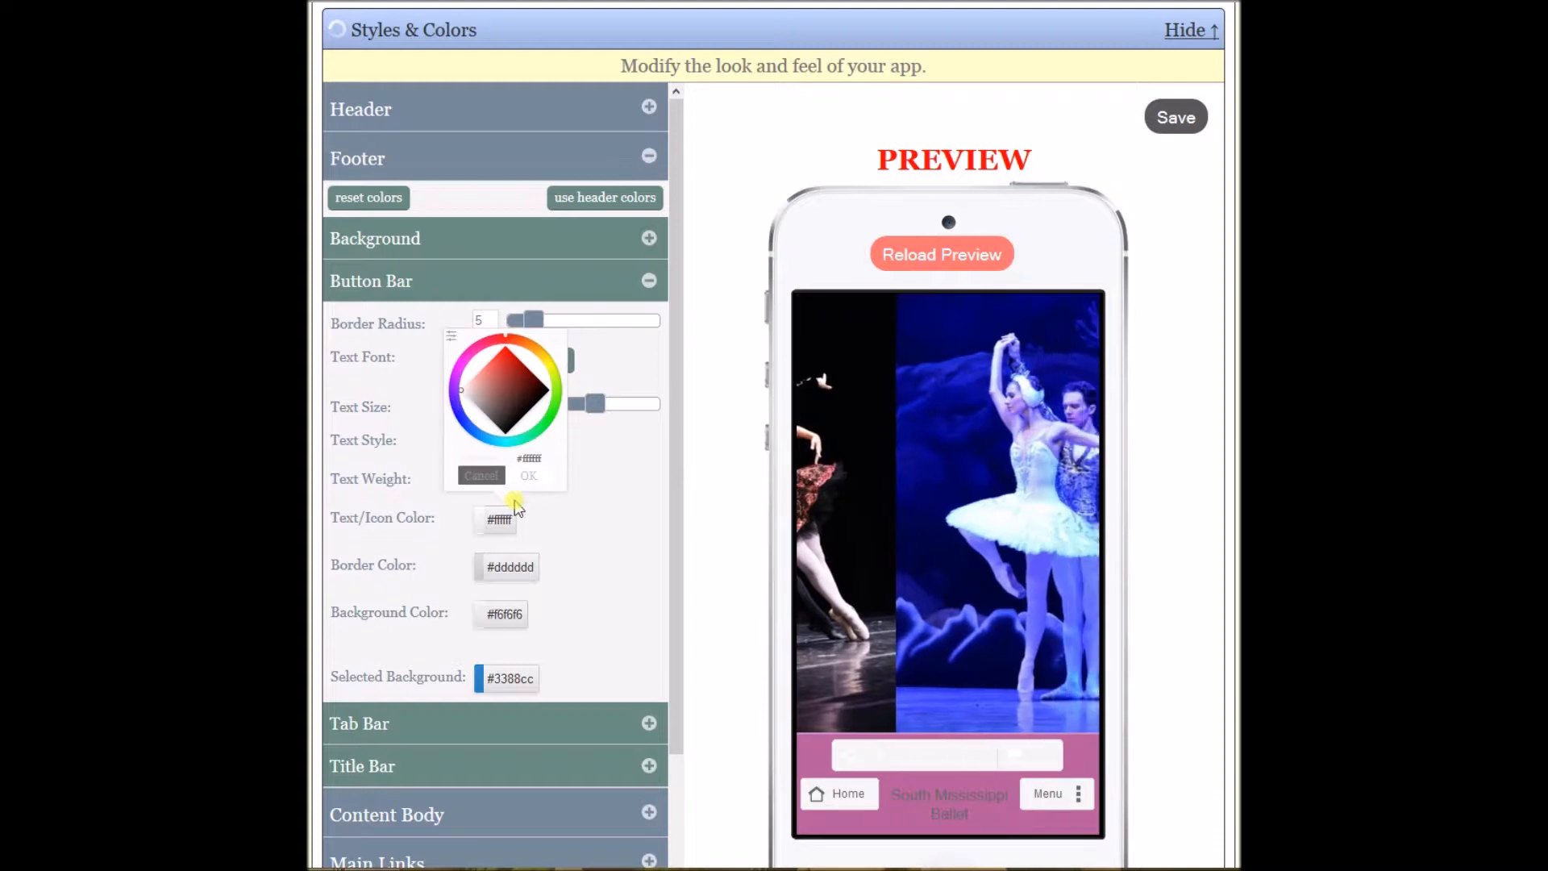
{"action": "left_click", "coordinate": [528, 475]}
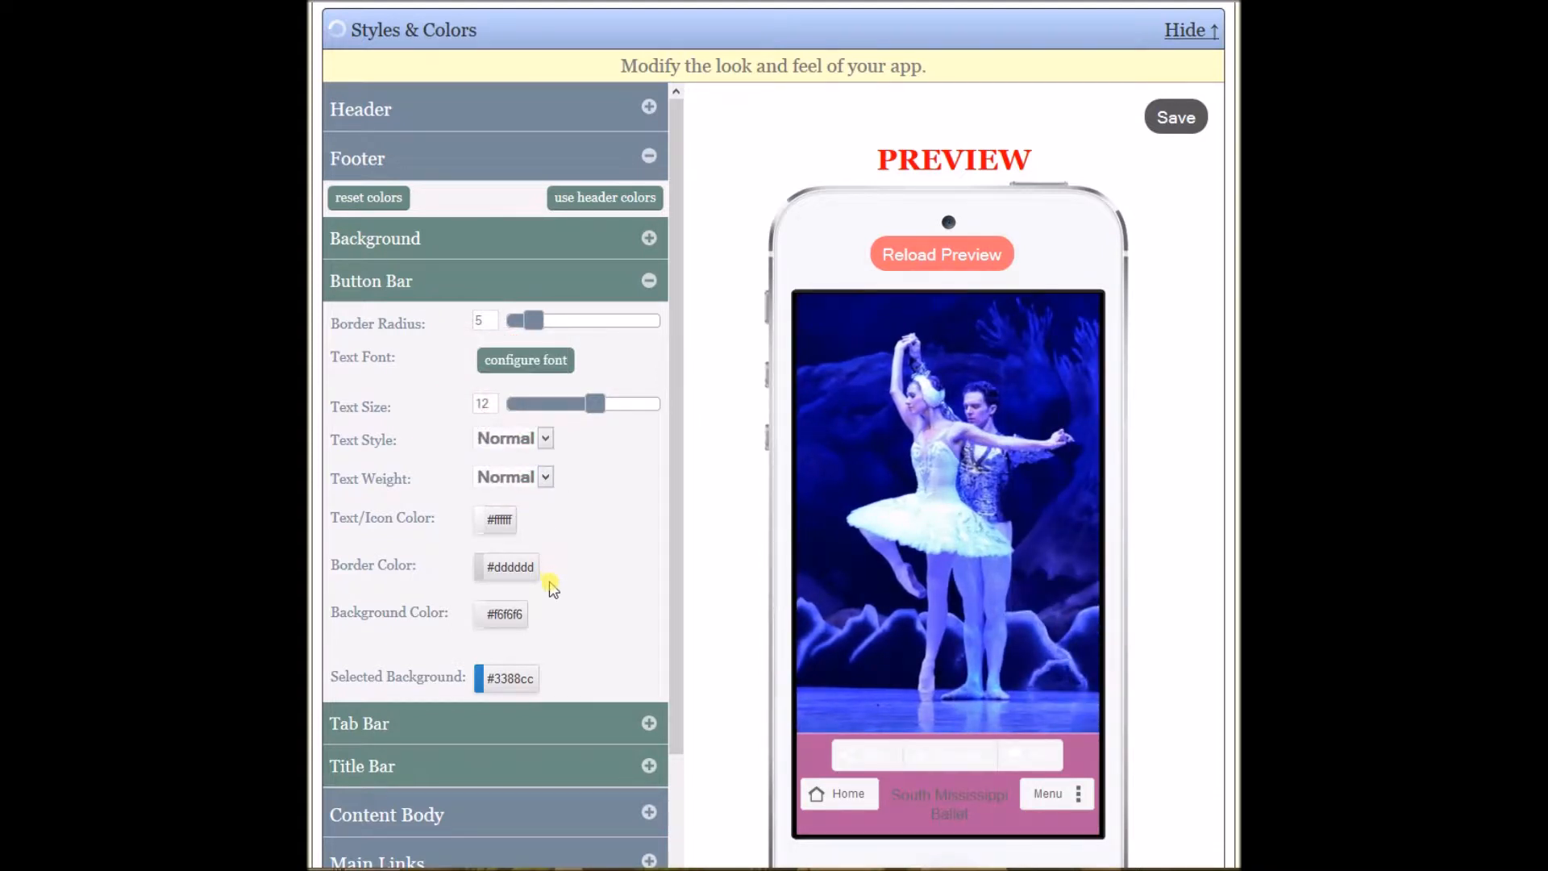
Set the background color of the footer's button bar to #a93f7b.
{"action": "left_click", "coordinate": [506, 621]}
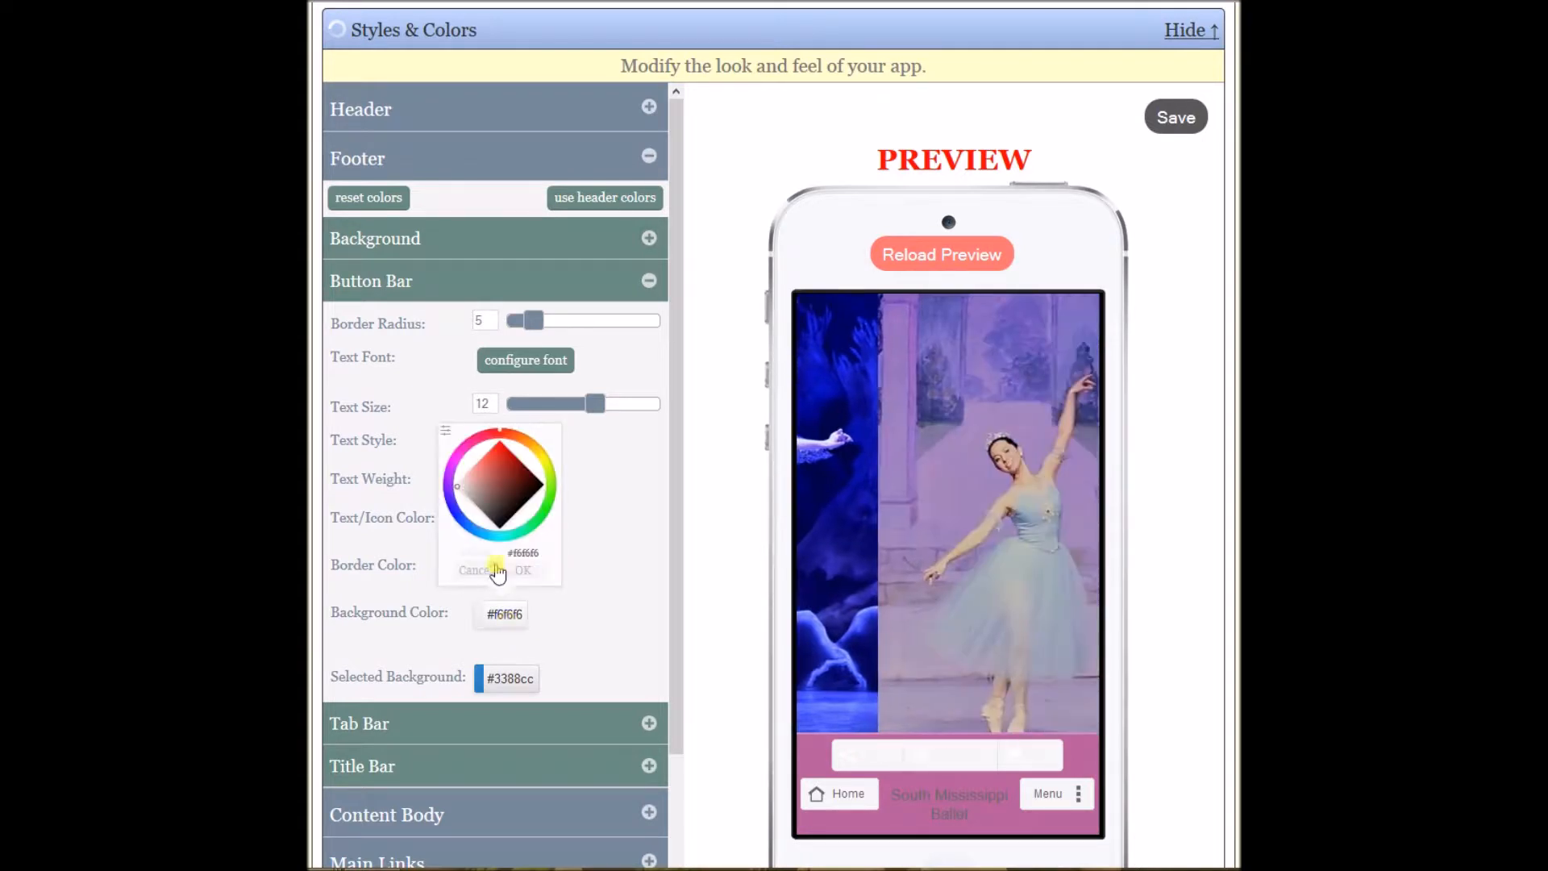
{"action": "left_click", "coordinate": [447, 433]}
{"action": "double_click", "coordinate": [499, 526]}
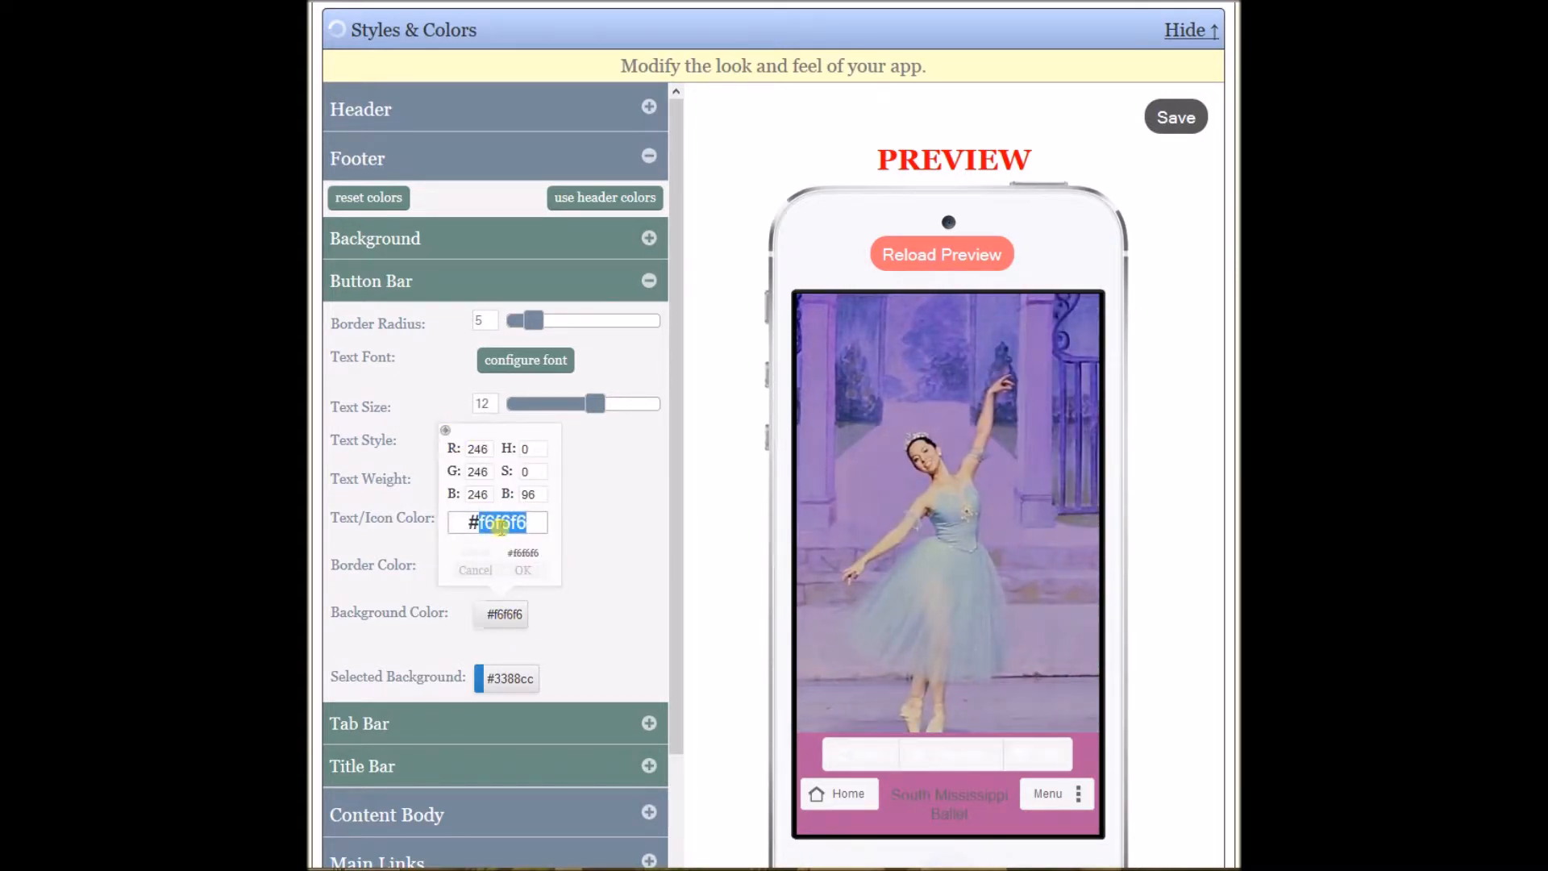
{"action": "type", "text": "a93"}
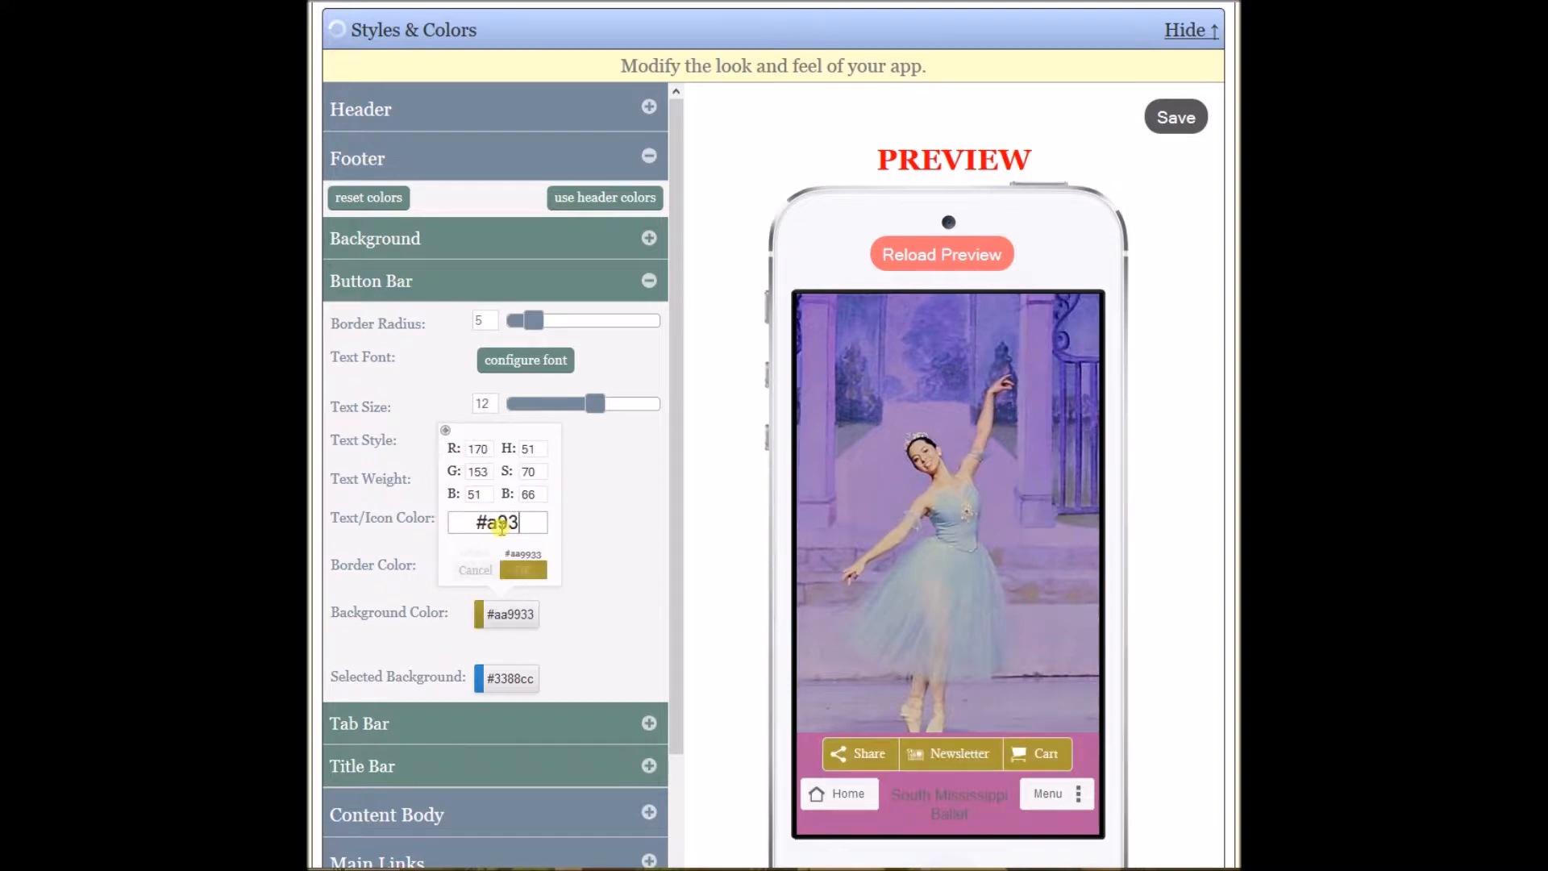
{"action": "type", "text": "f7b"}
{"action": "left_click", "coordinate": [520, 571]}
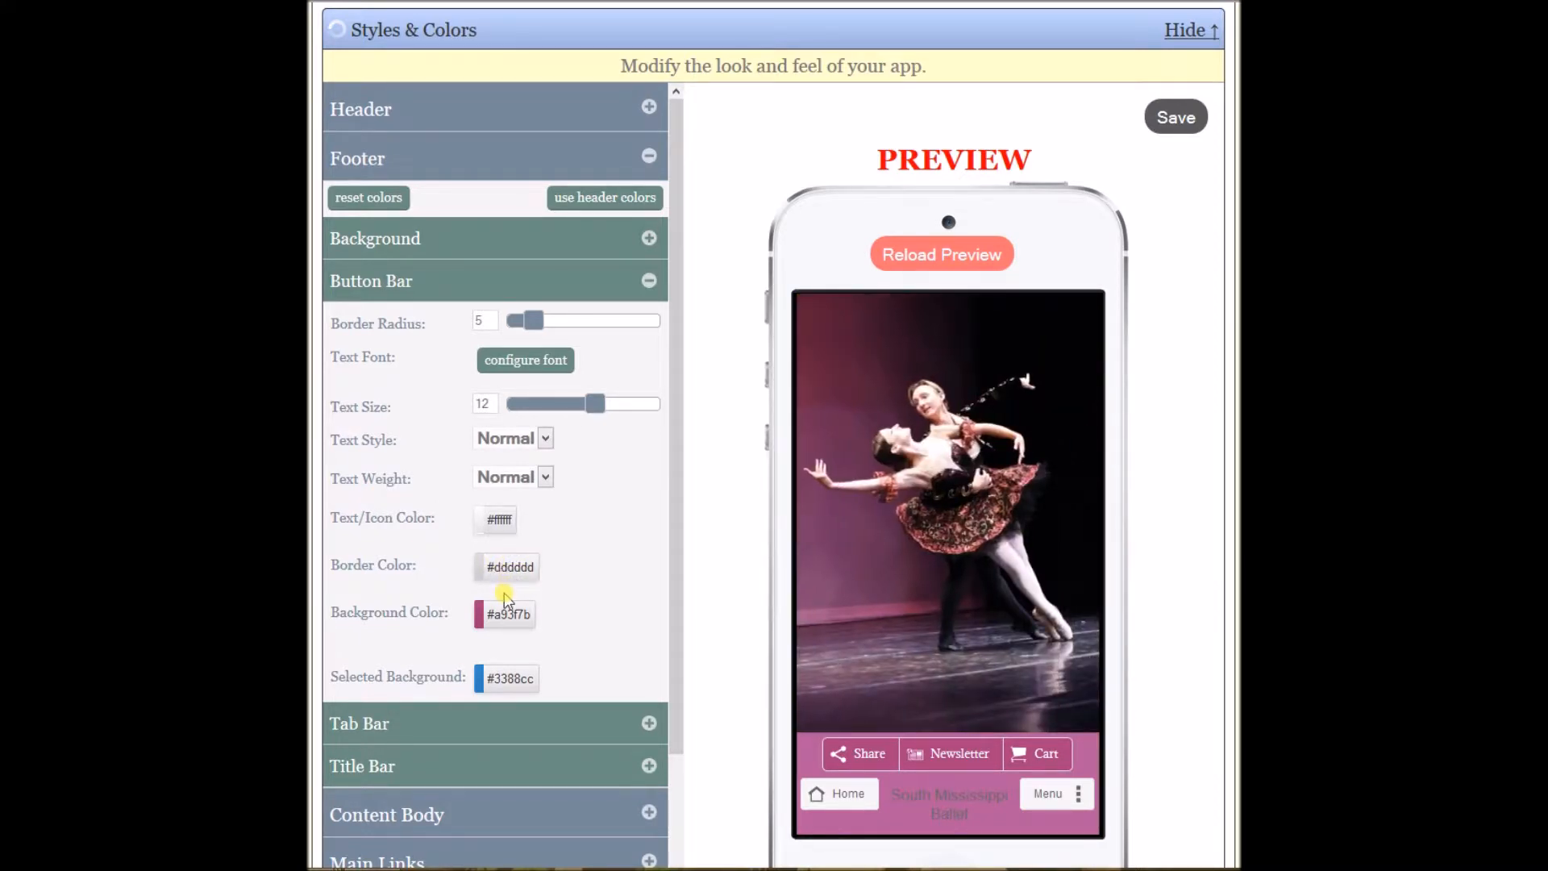
Set the selected background color of the footer's button bar to #c688ca and collapse the button bar options.
{"action": "left_click_drag", "start_coordinate": [677, 578], "coordinate": [681, 669]}
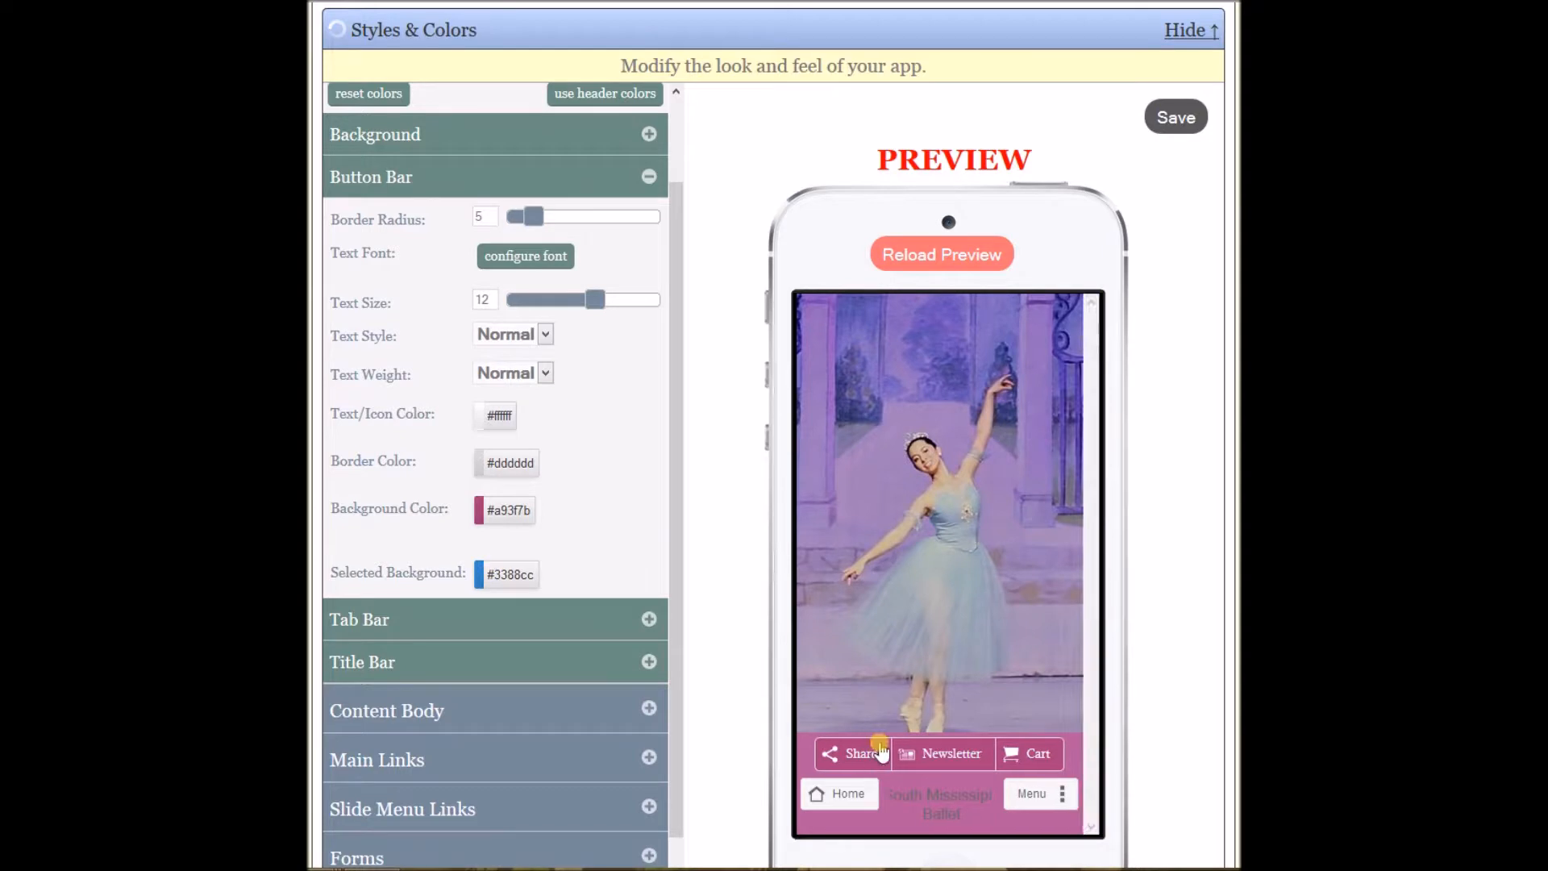
{"action": "left_click", "coordinate": [521, 584]}
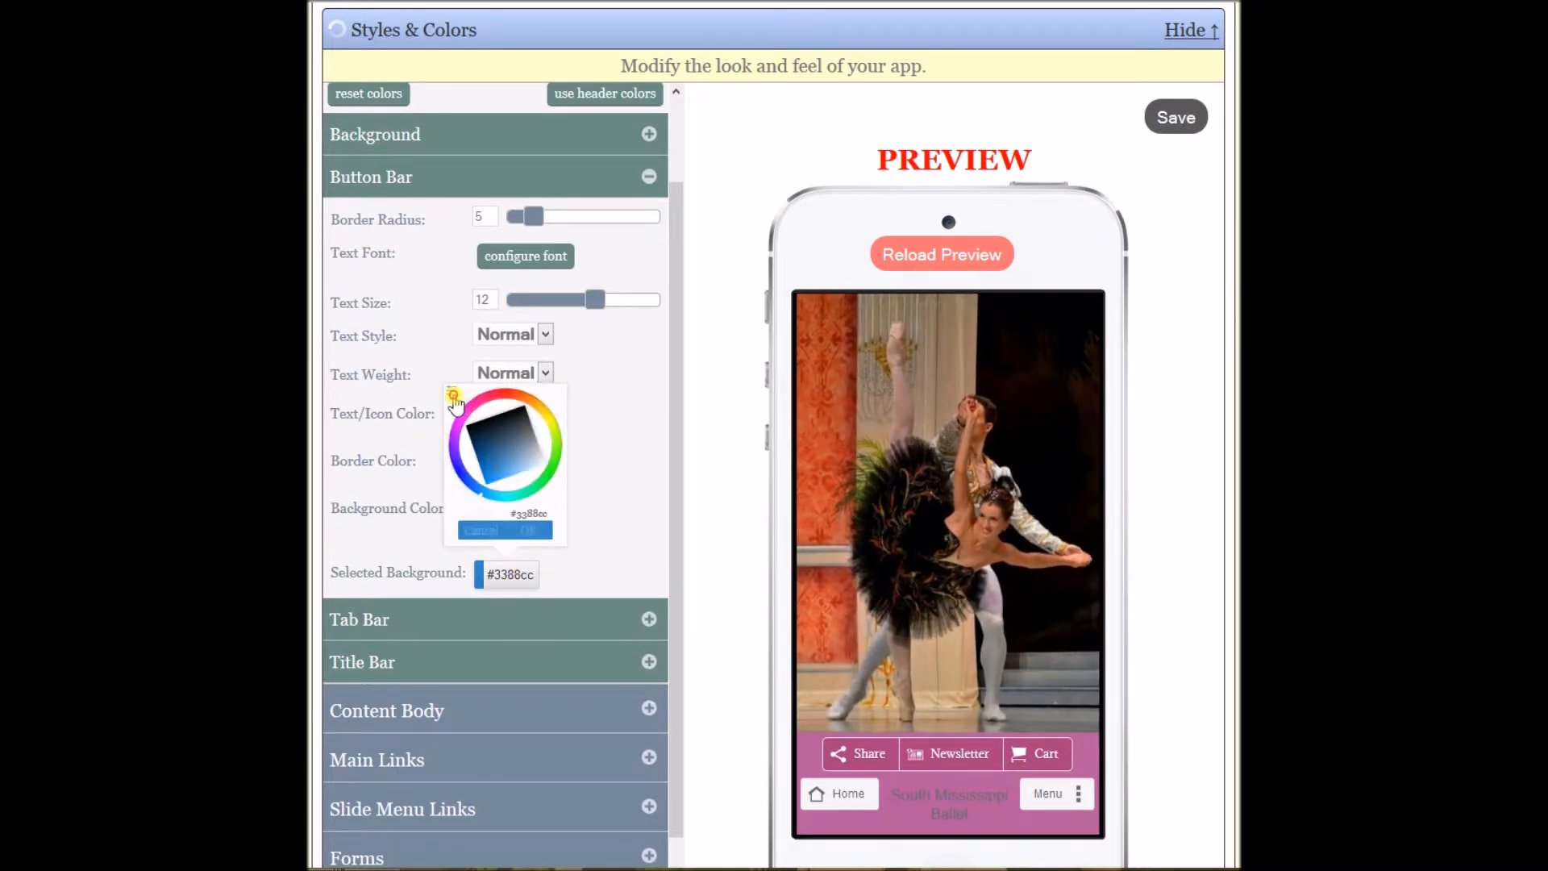
{"action": "left_click", "coordinate": [453, 394]}
{"action": "double_click", "coordinate": [512, 484]}
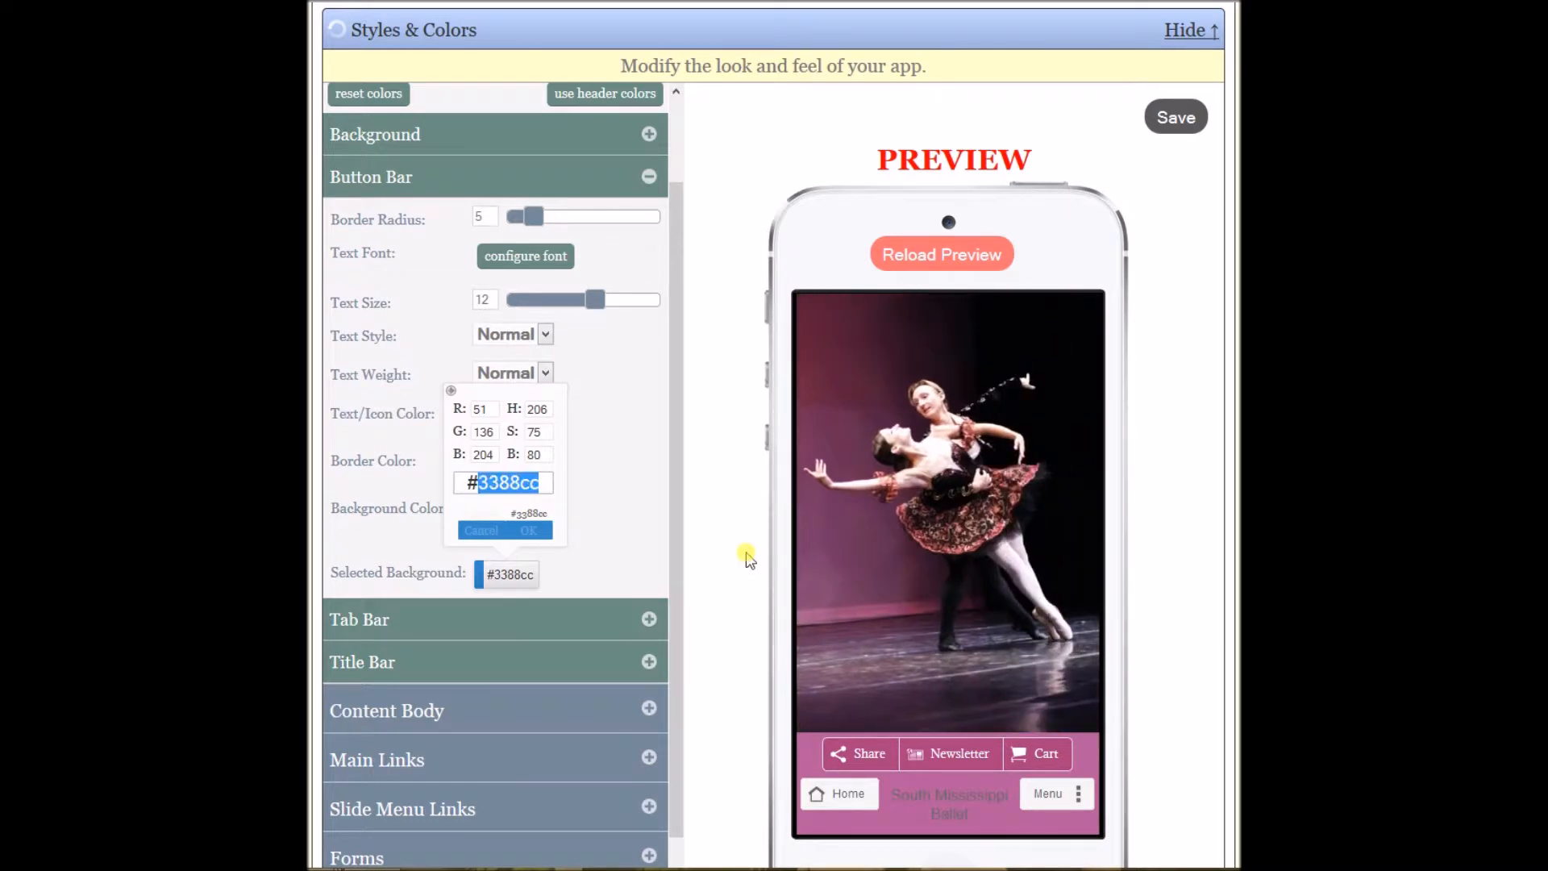
{"action": "type", "text": "c688ca"}
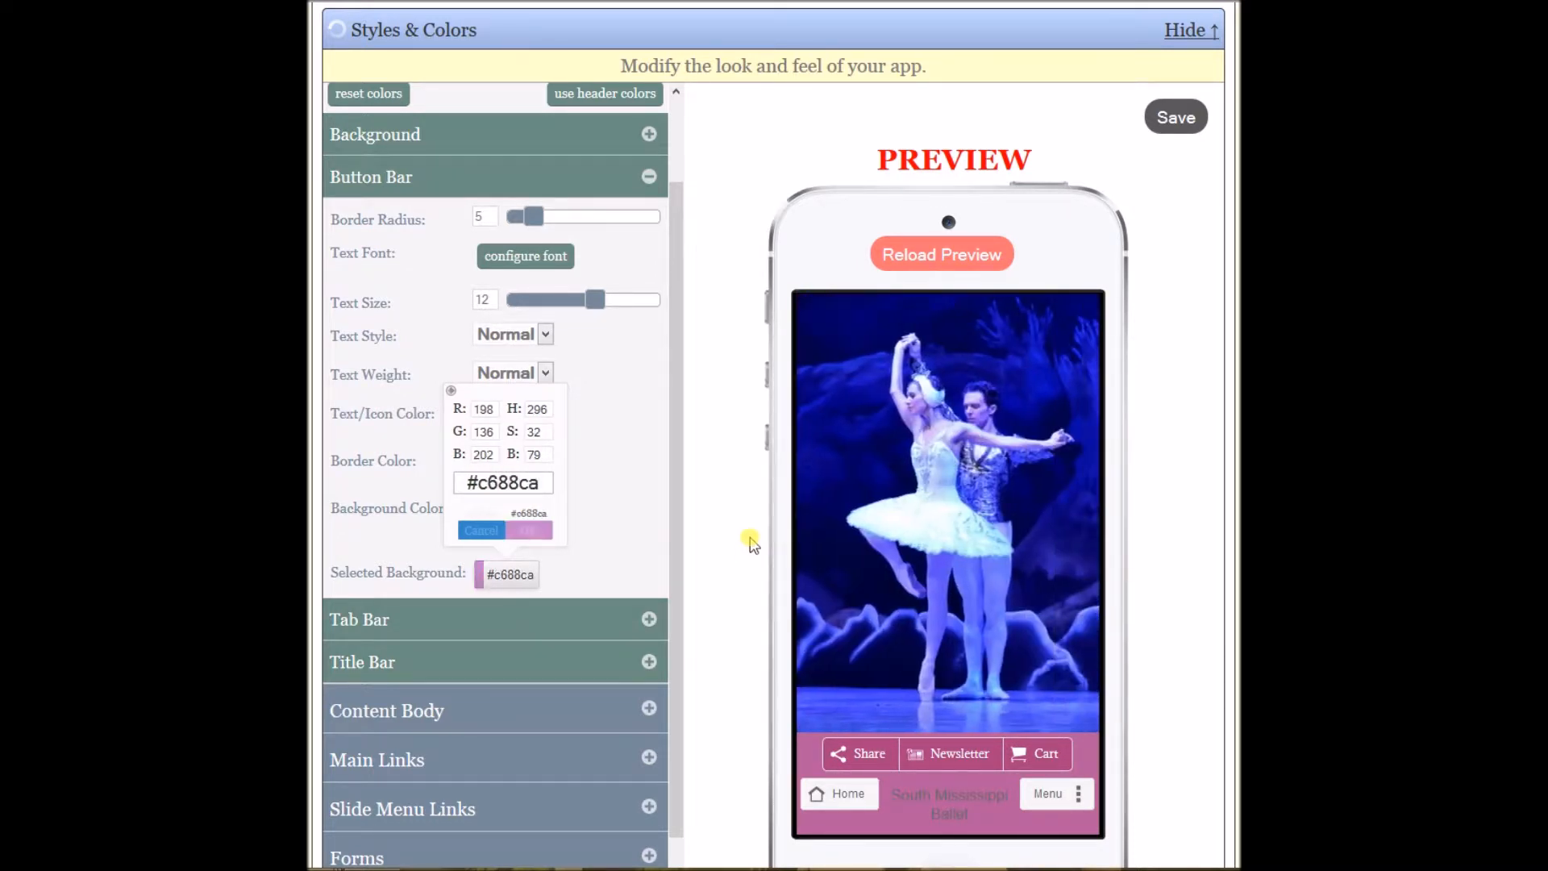
{"action": "left_click", "coordinate": [534, 529]}
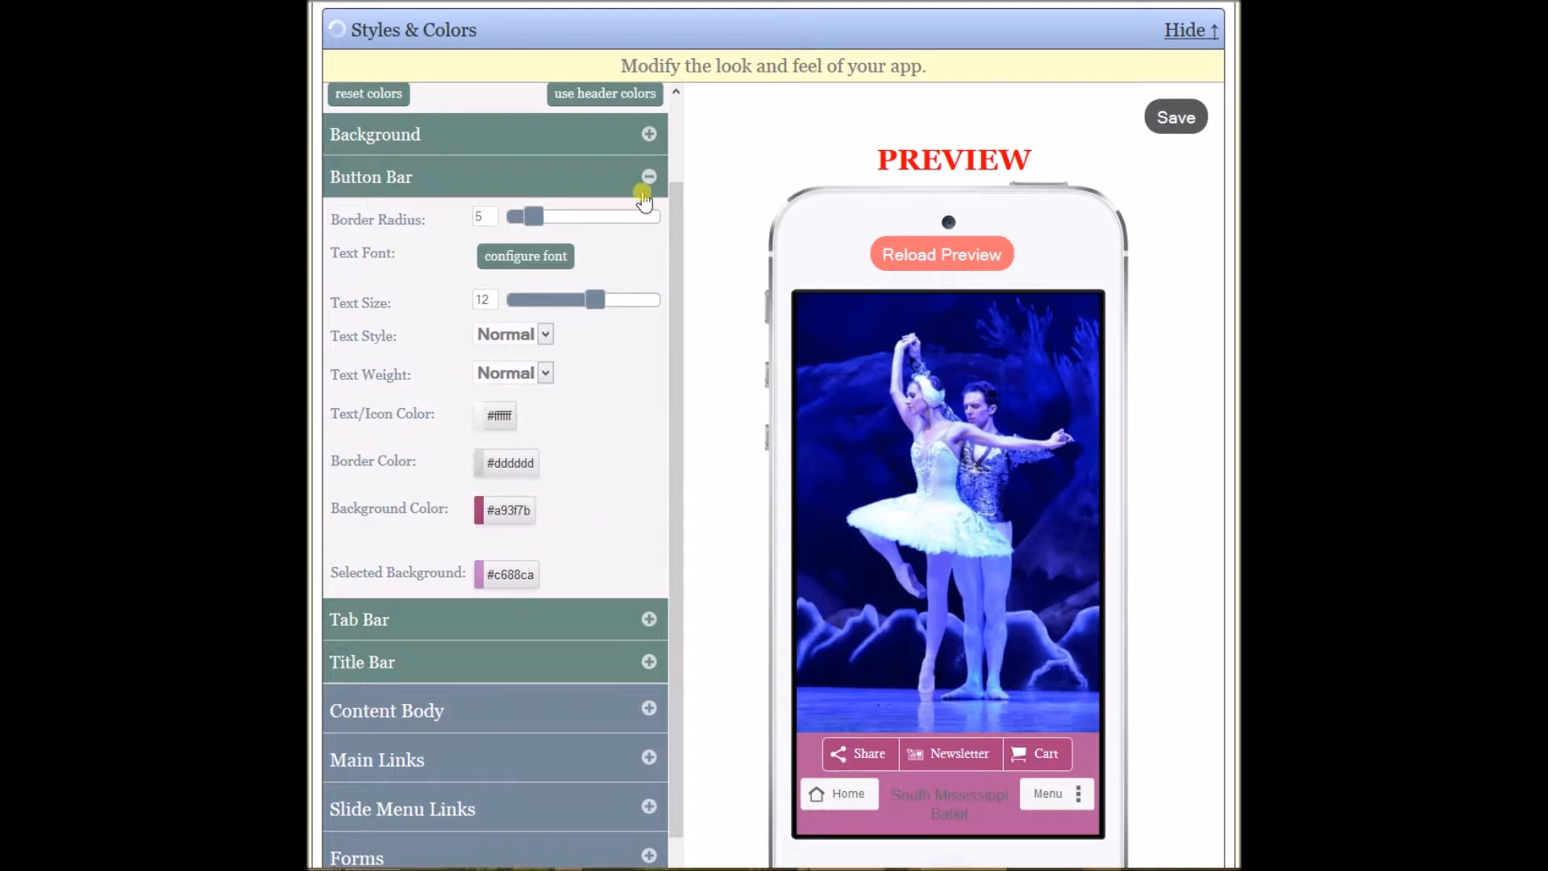
{"action": "left_click", "coordinate": [646, 176]}
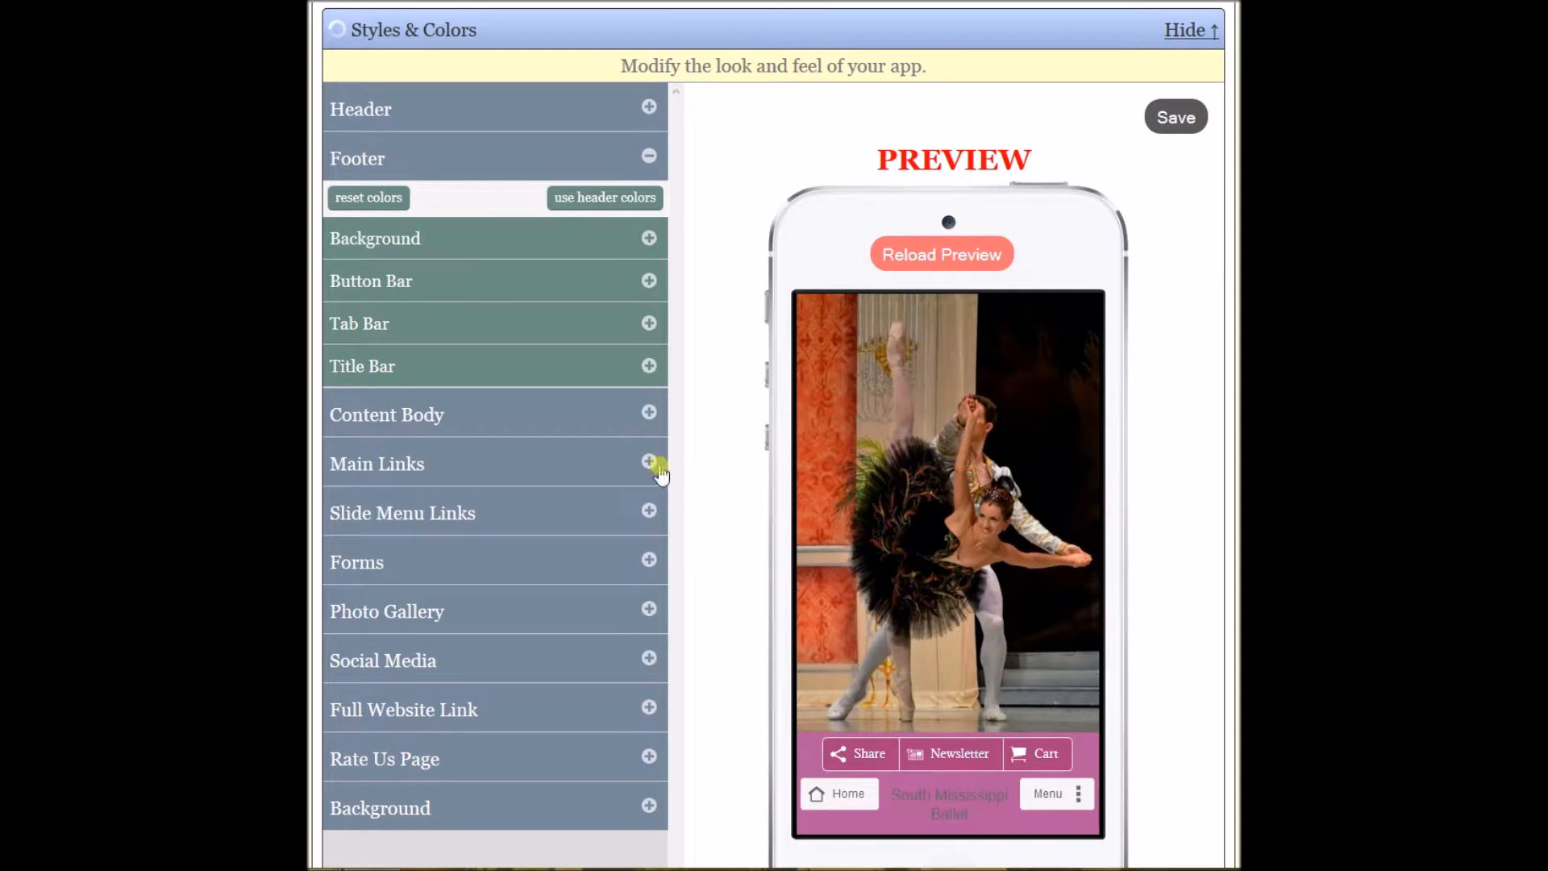
Change the title text font of the footer's title bar to Bad Script.
{"action": "left_click", "coordinate": [648, 367]}
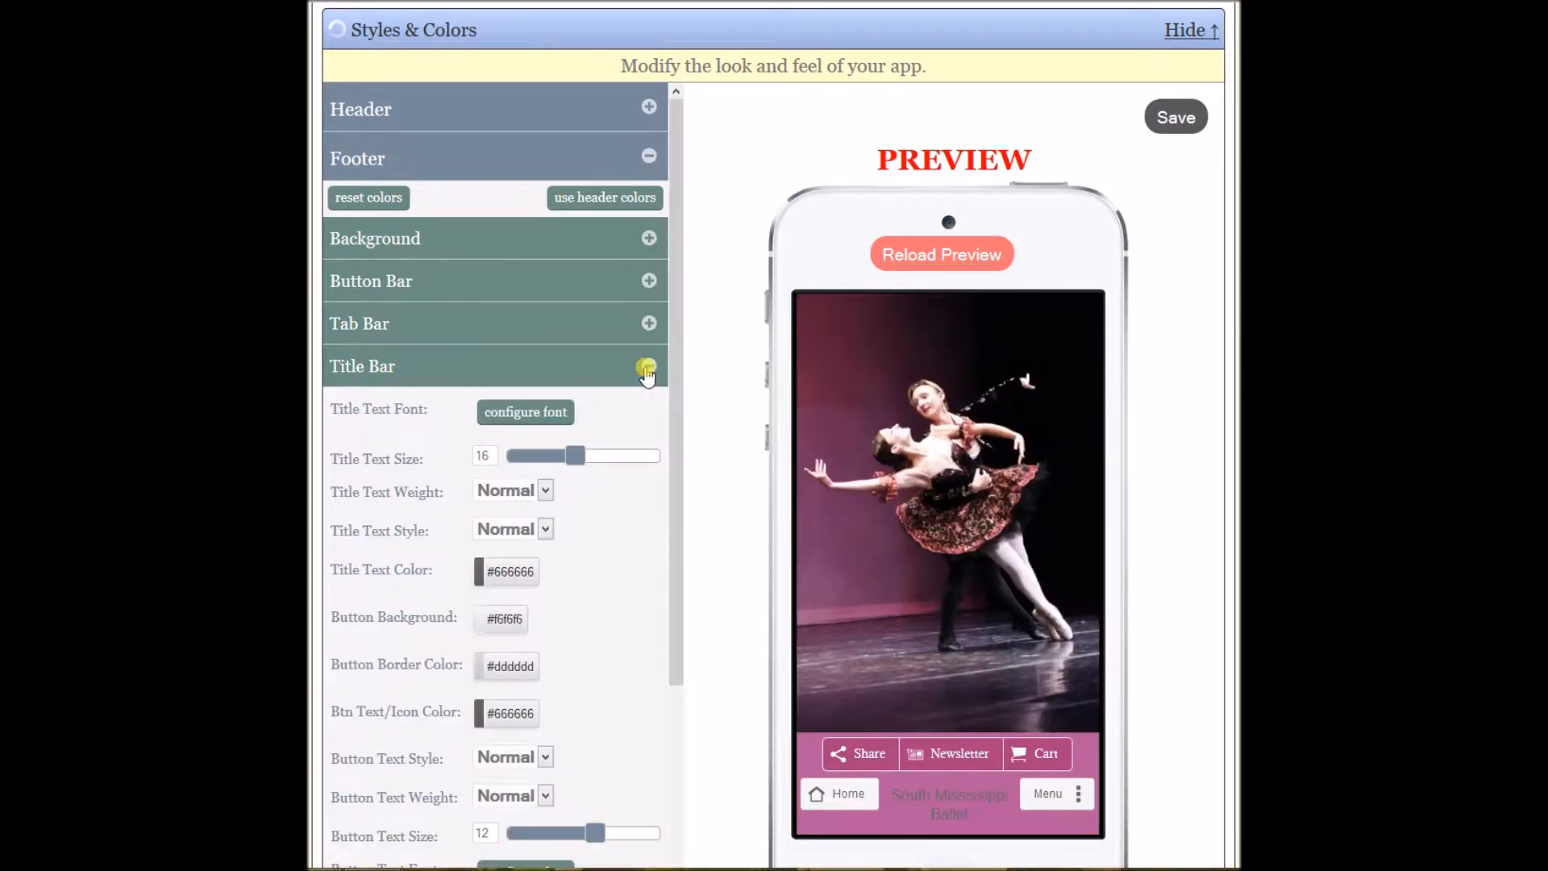
{"action": "left_click", "coordinate": [528, 419]}
{"action": "scroll", "coordinate": [700, 435], "scroll_direction": "down", "scroll_amount": 4}
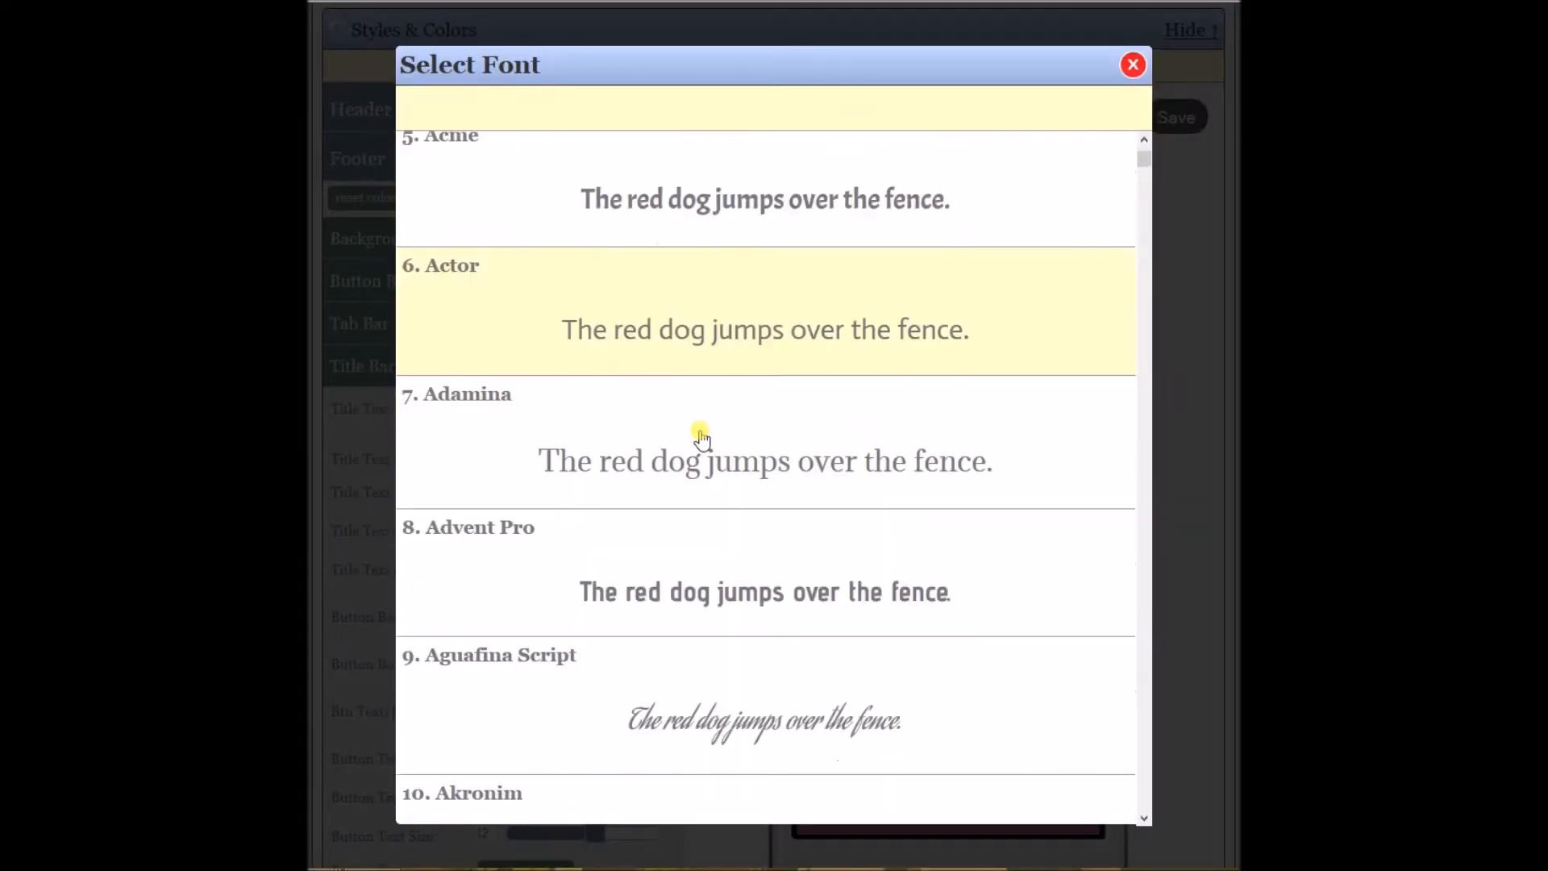
{"action": "scroll", "coordinate": [700, 436], "scroll_direction": "down", "scroll_amount": 10}
{"action": "scroll", "coordinate": [698, 448], "scroll_direction": "down", "scroll_amount": 8}
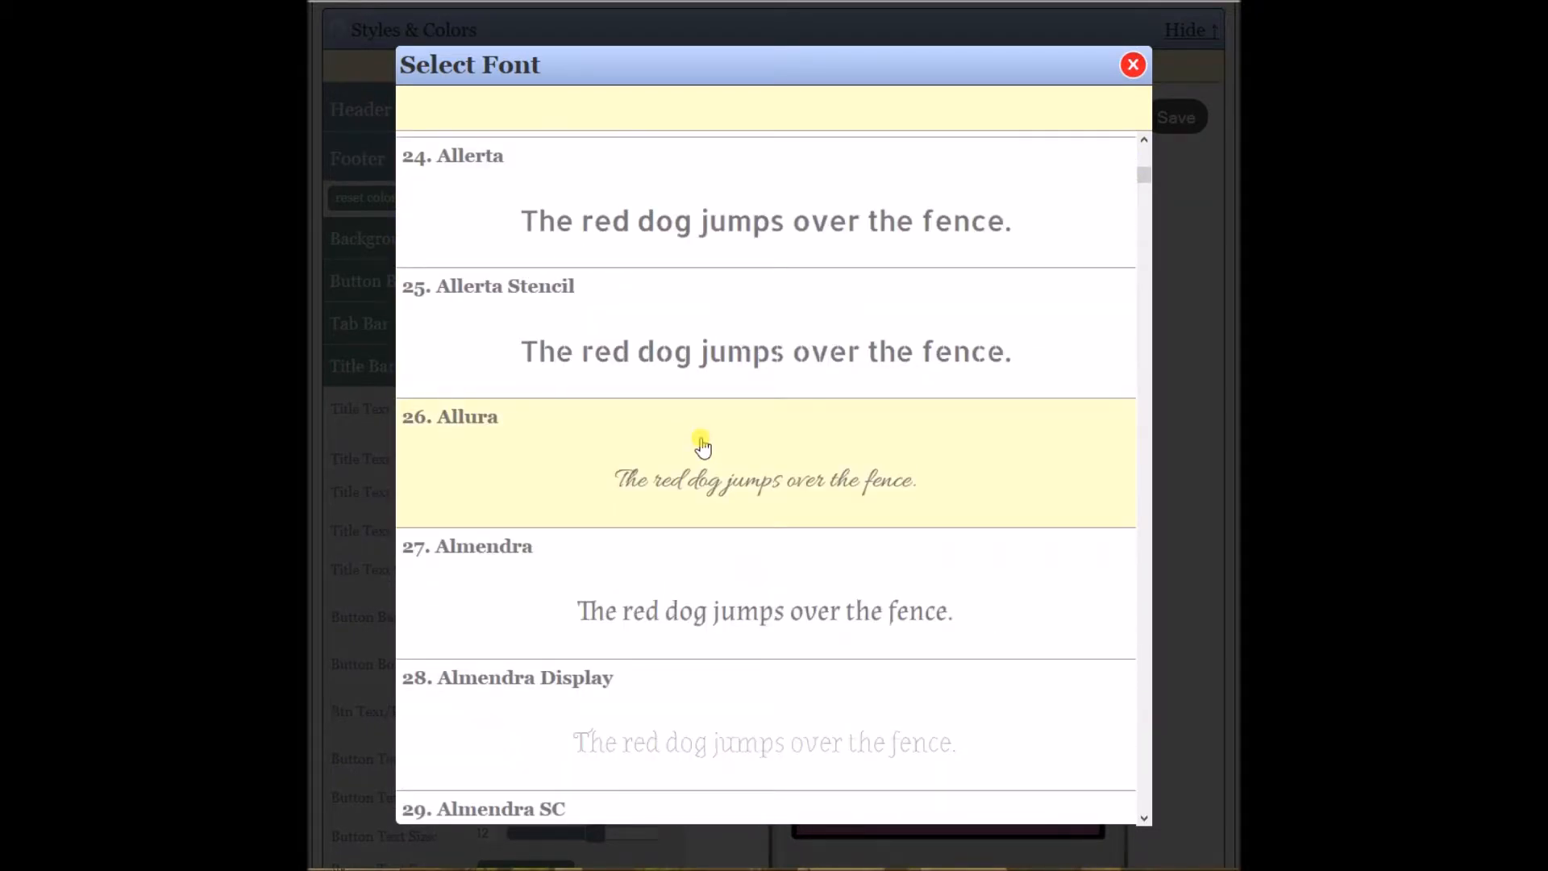
{"action": "type", "text": "Bad"}
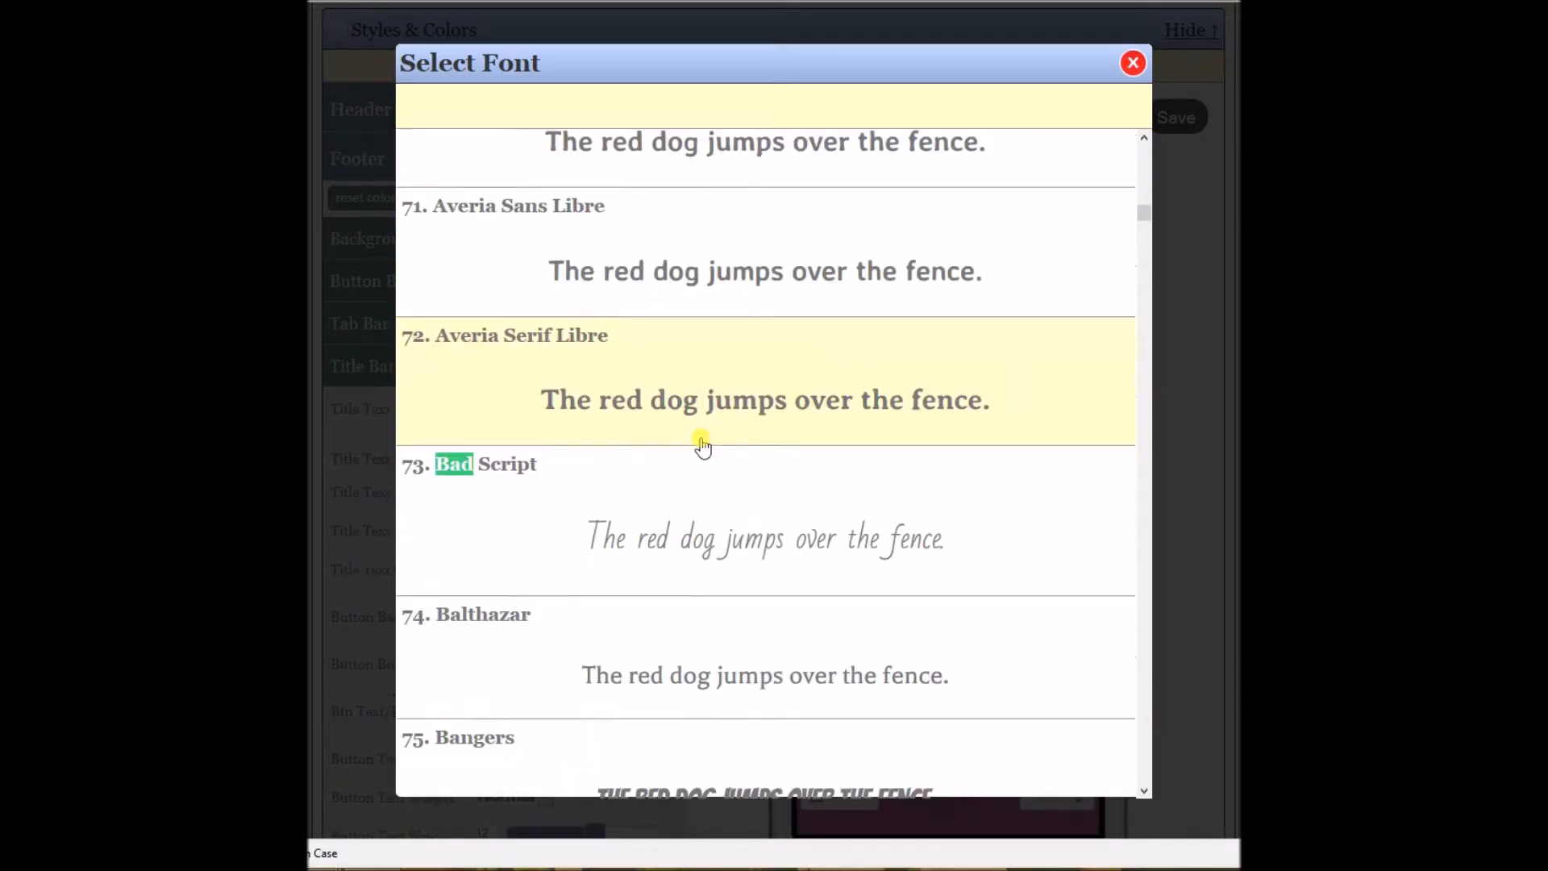
{"action": "left_click", "coordinate": [705, 535]}
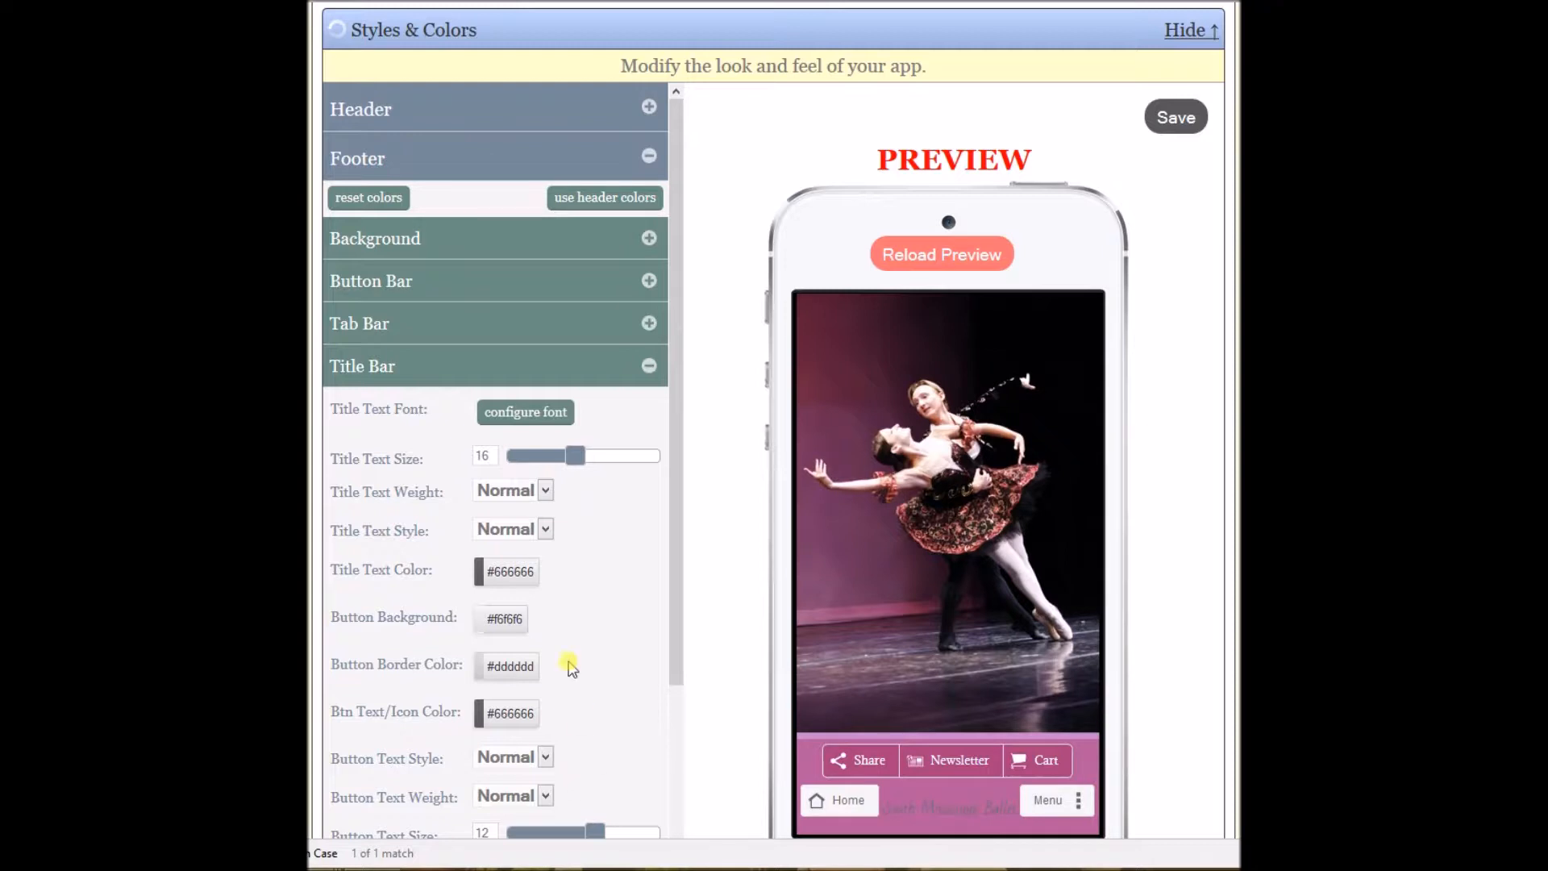
Set the footer title bar's title text size to 12 and its title text color to white (#ffffff).
{"action": "left_click_drag", "start_coordinate": [575, 456], "coordinate": [553, 459]}
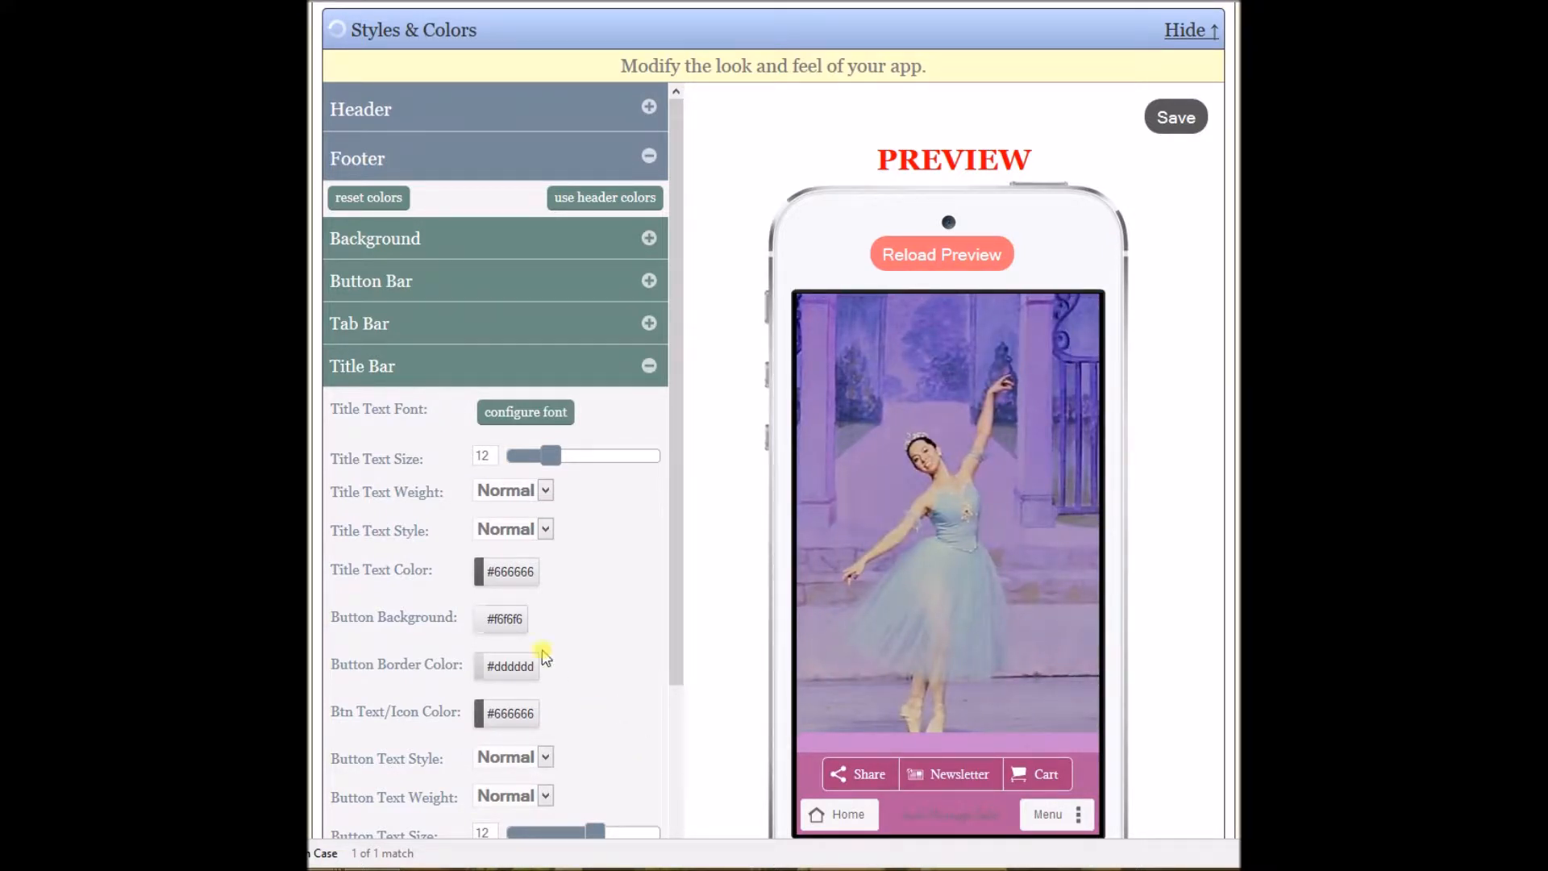
{"action": "left_click", "coordinate": [508, 571]}
{"action": "left_click", "coordinate": [508, 442]}
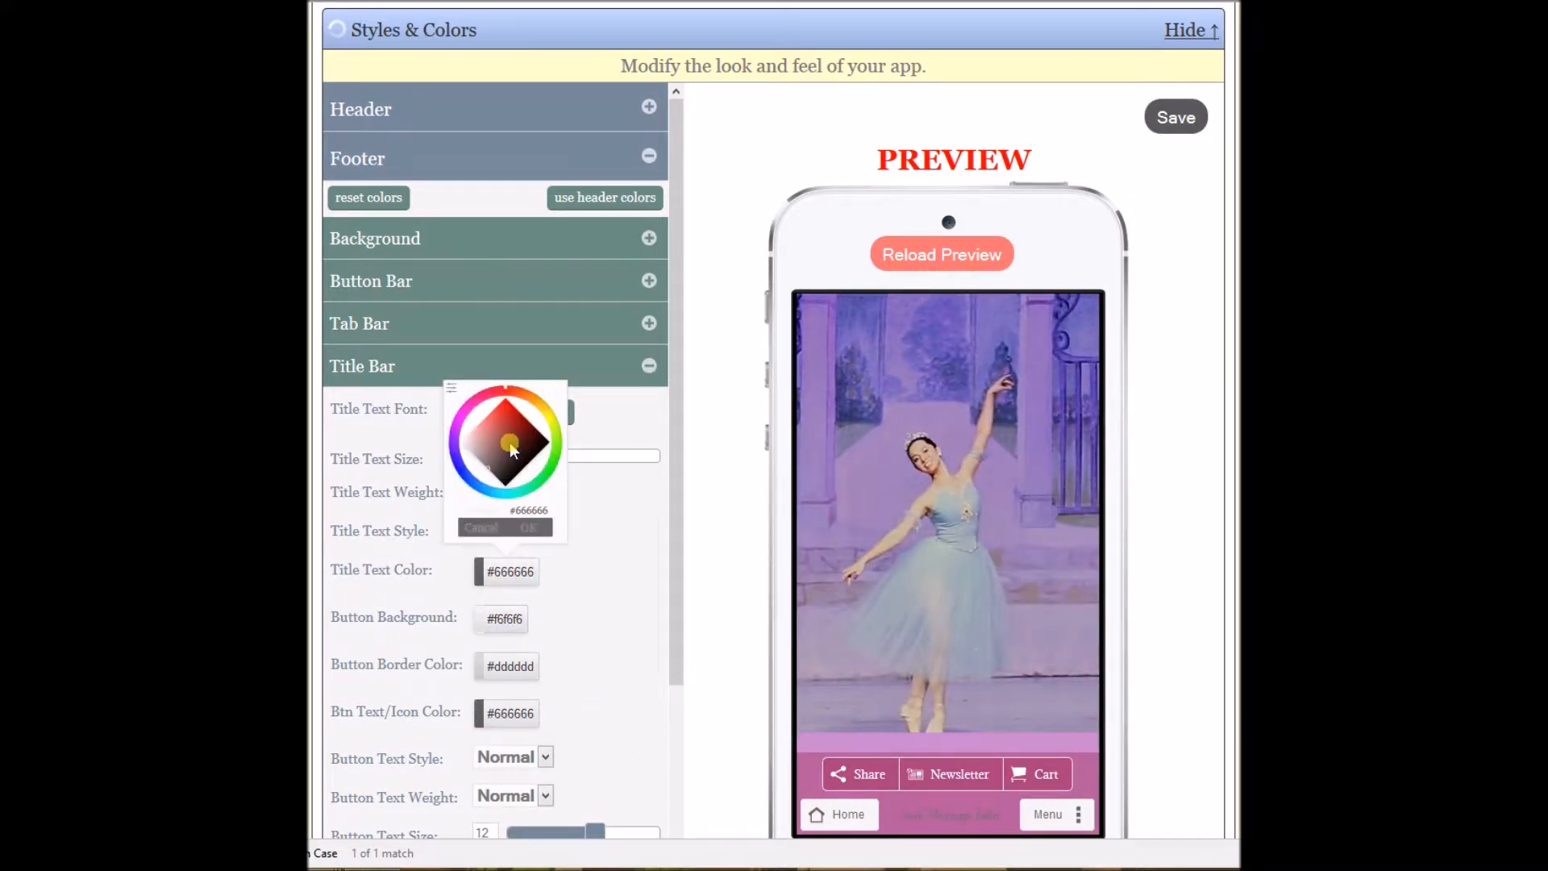
{"action": "left_click", "coordinate": [437, 445]}
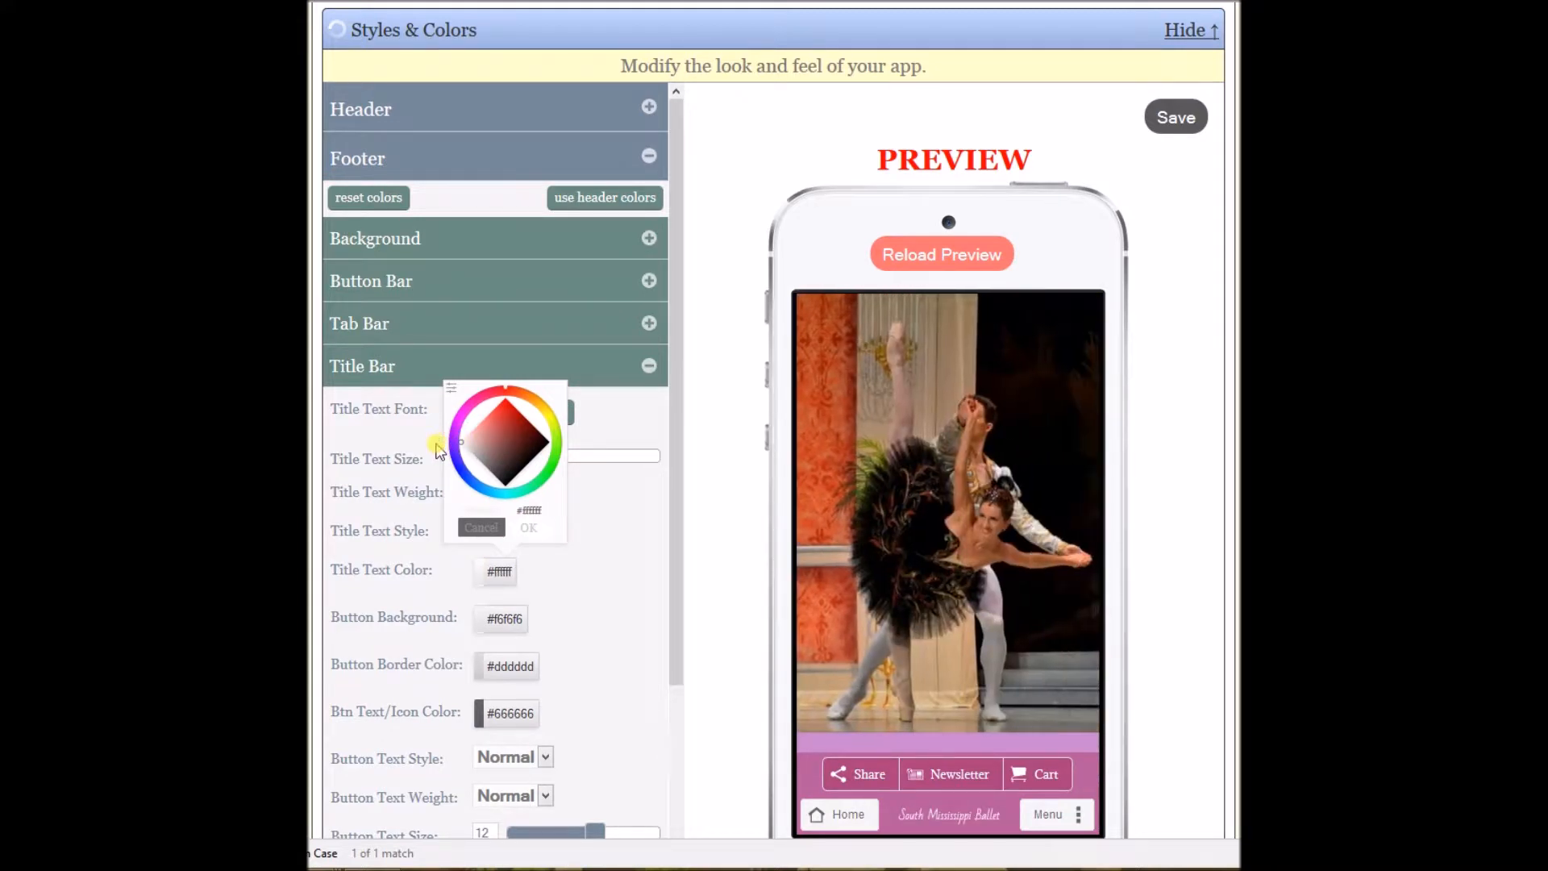
{"action": "left_click", "coordinate": [528, 526]}
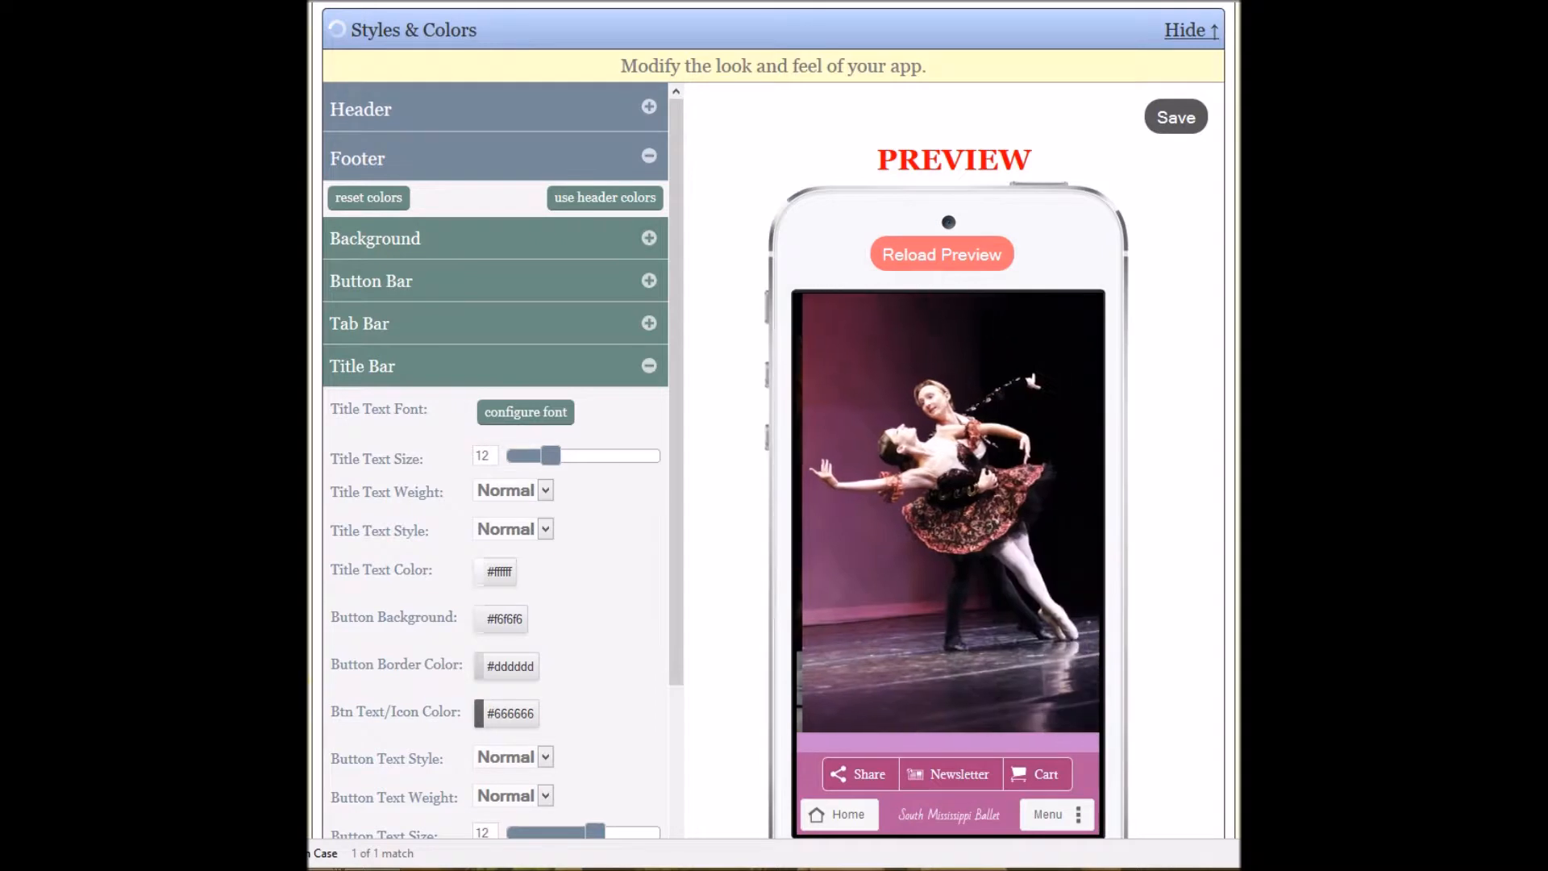
Set the button background color of the footer's title bar to #a93f7b.
{"action": "scroll", "coordinate": [943, 612], "scroll_direction": "down", "scroll_amount": 3}
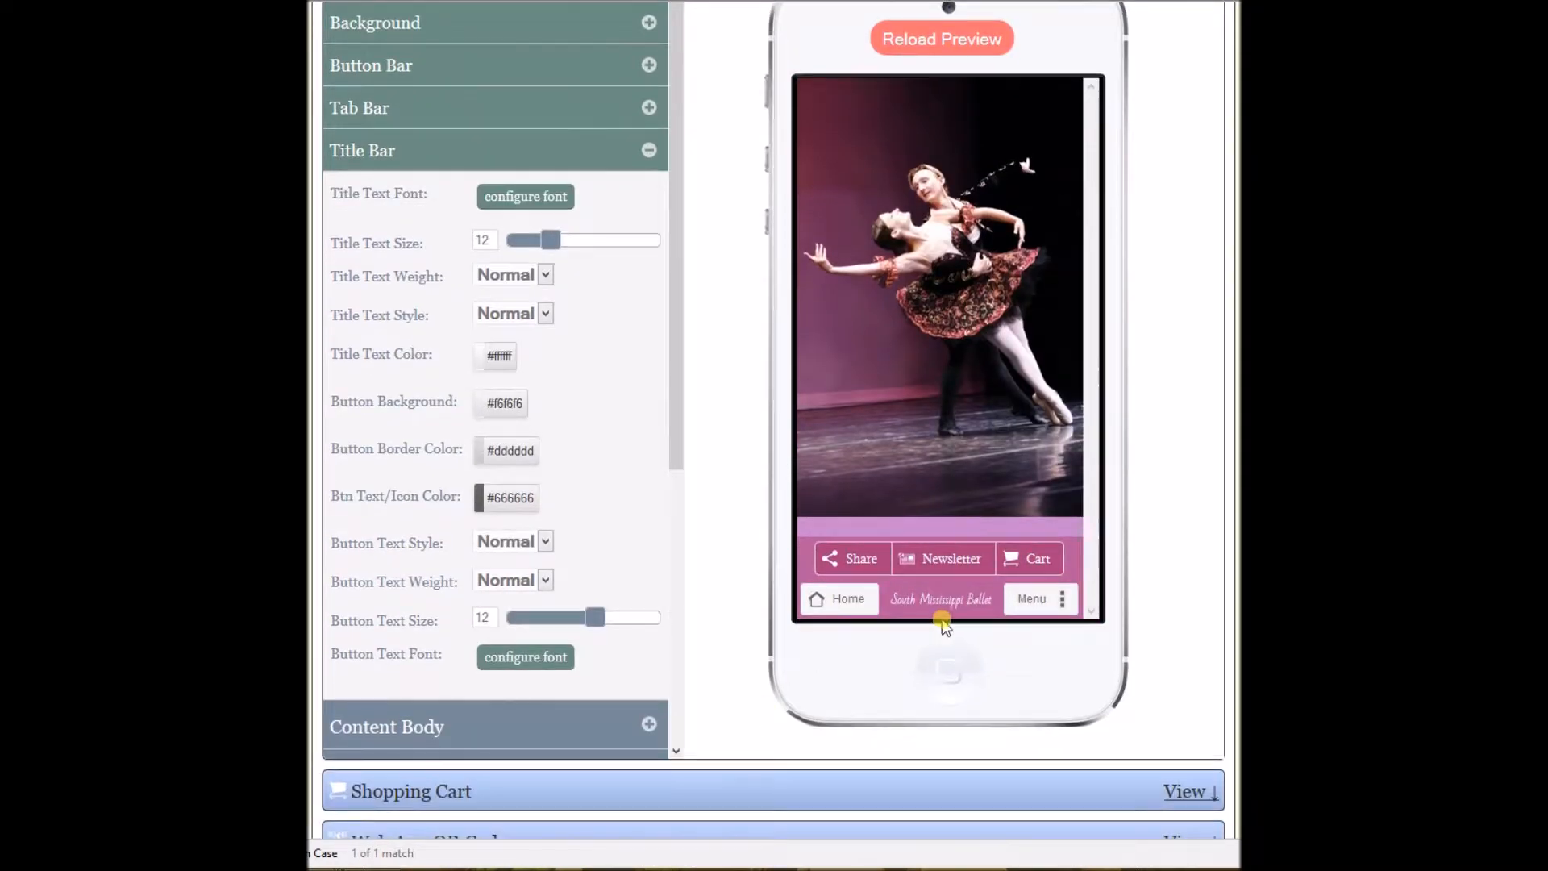
{"action": "left_click", "coordinate": [502, 405]}
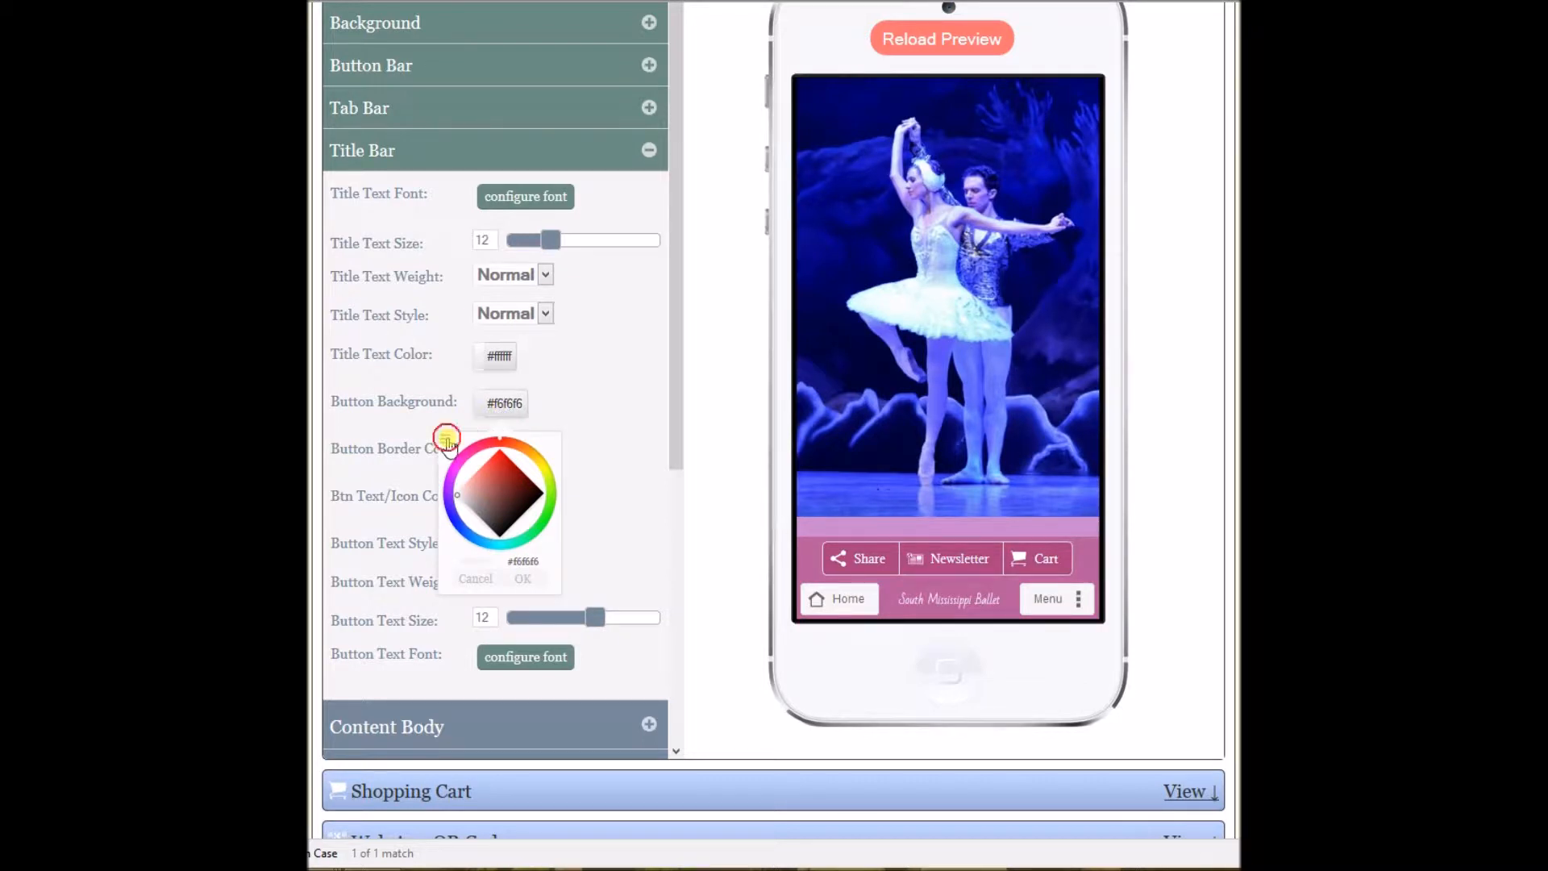
{"action": "left_click", "coordinate": [445, 439]}
{"action": "double_click", "coordinate": [511, 529]}
{"action": "type", "text": "a93"}
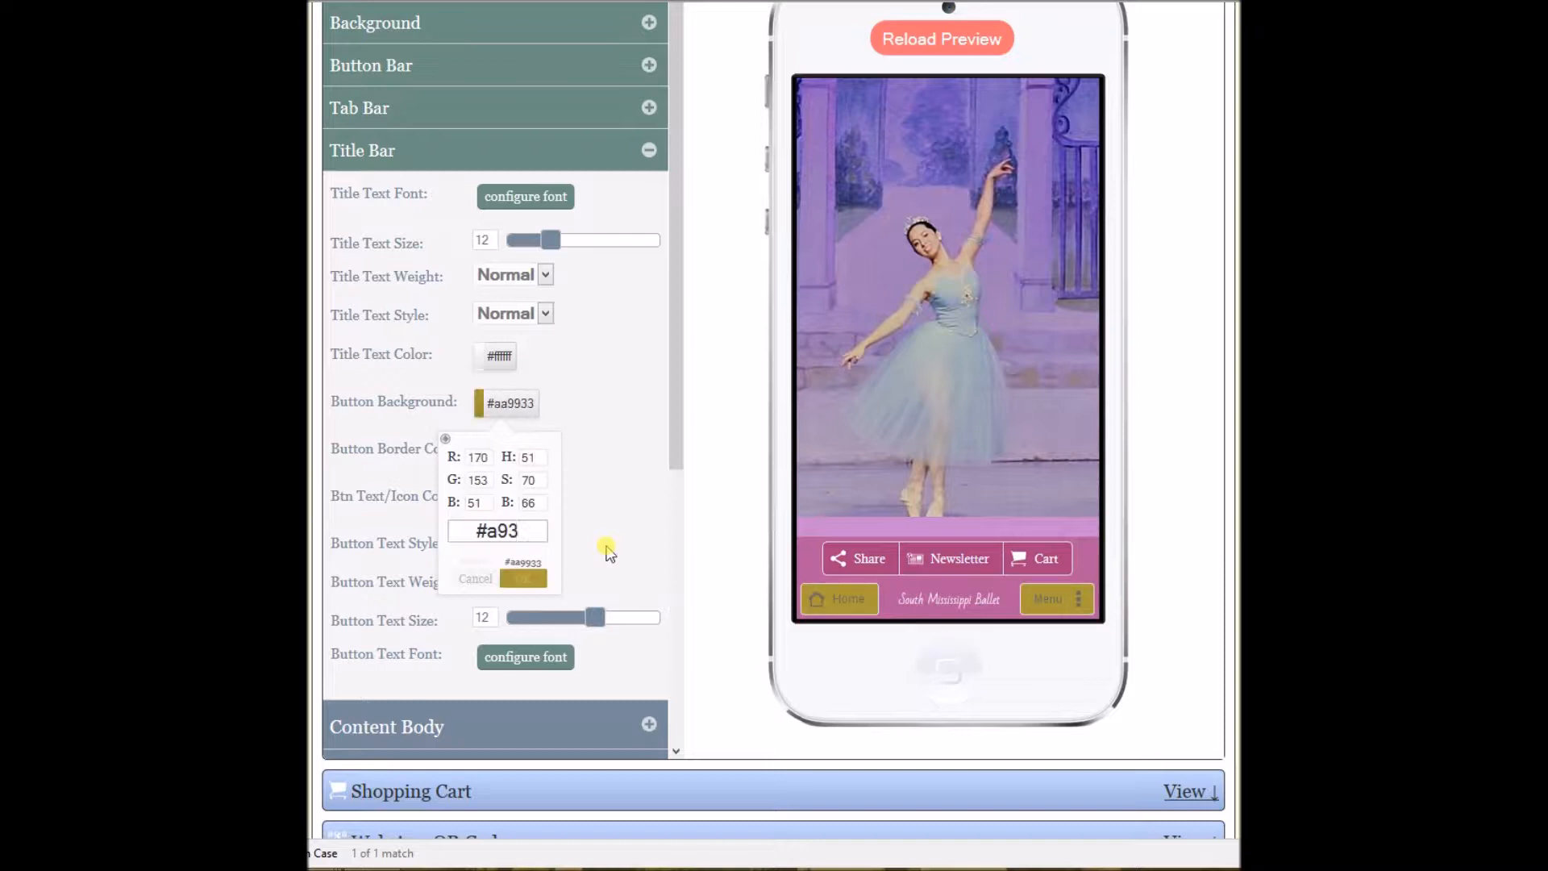
{"action": "type", "text": "f7b"}
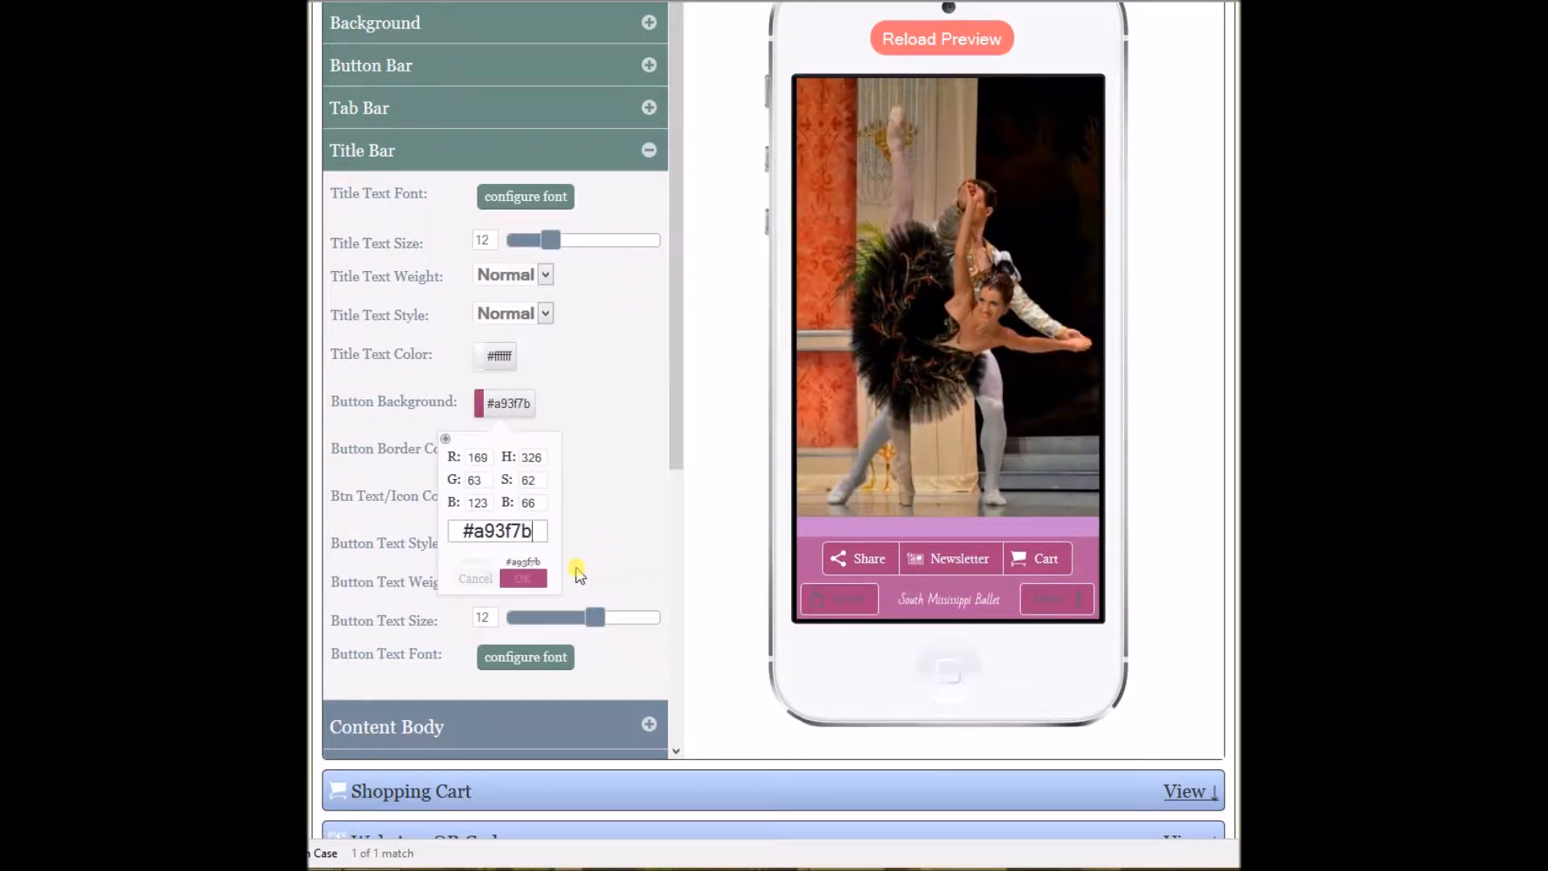
{"action": "left_click", "coordinate": [524, 579]}
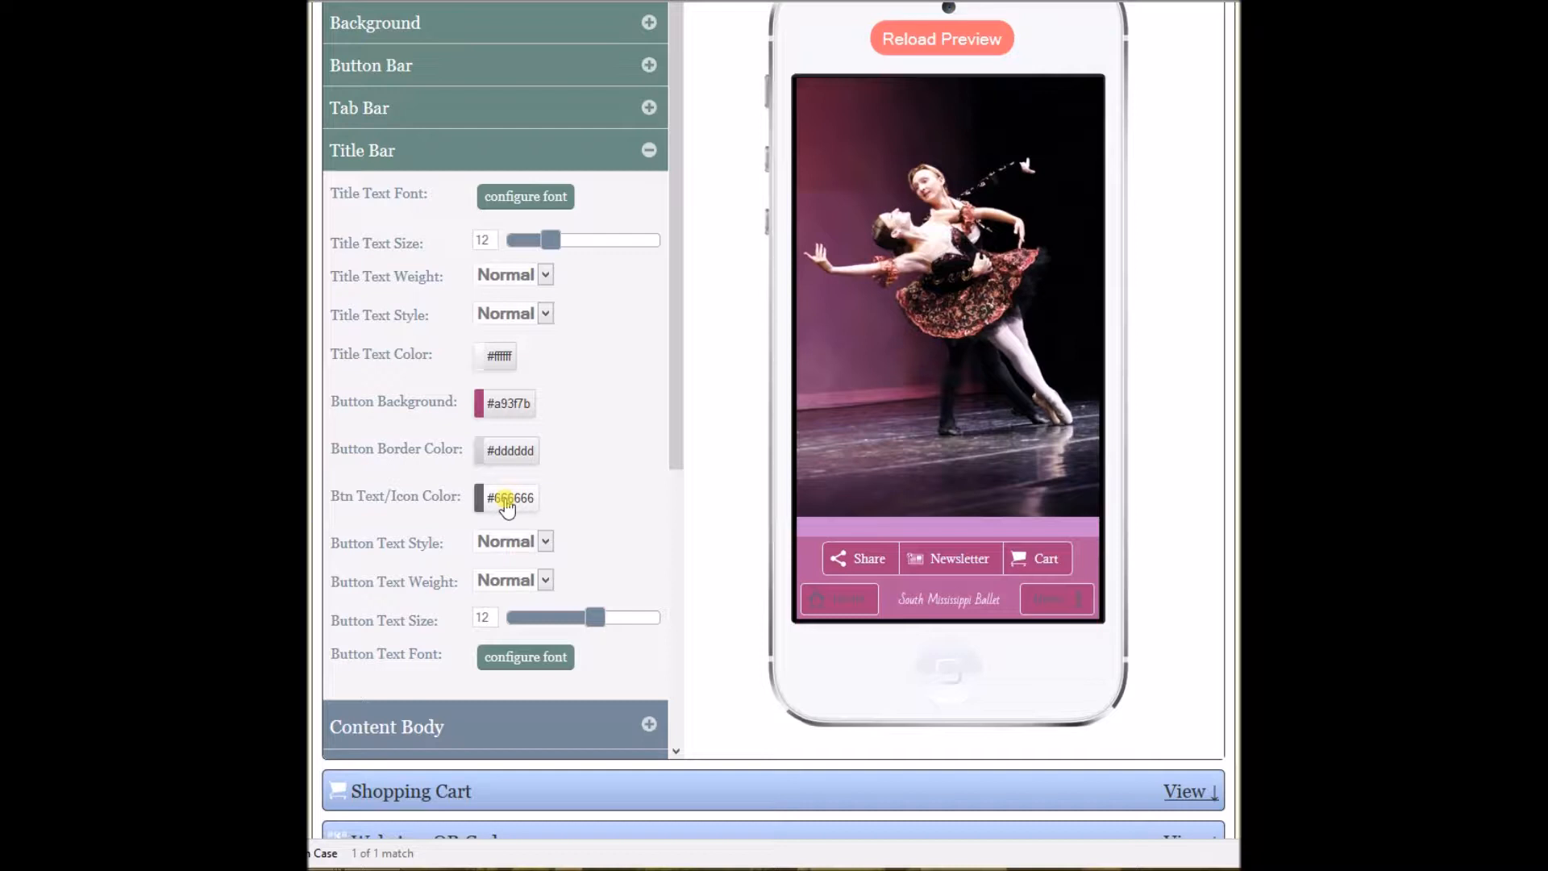
Set the button text and icon color of the footer's title bar to white (#ffffff).
{"action": "left_click", "coordinate": [507, 502]}
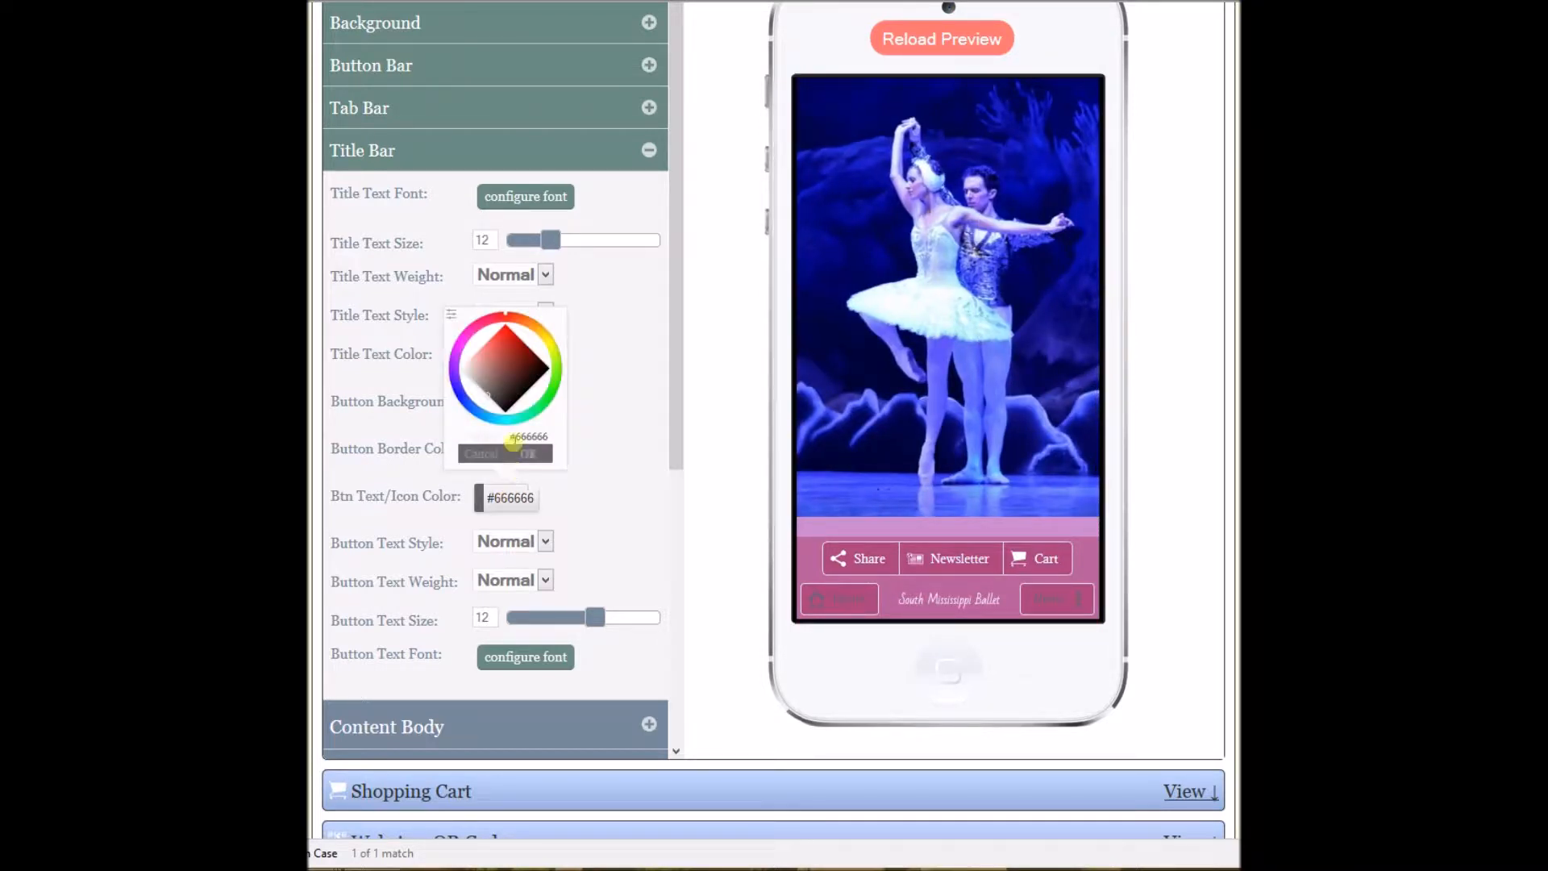
{"action": "left_click_drag", "start_coordinate": [496, 385], "coordinate": [453, 370]}
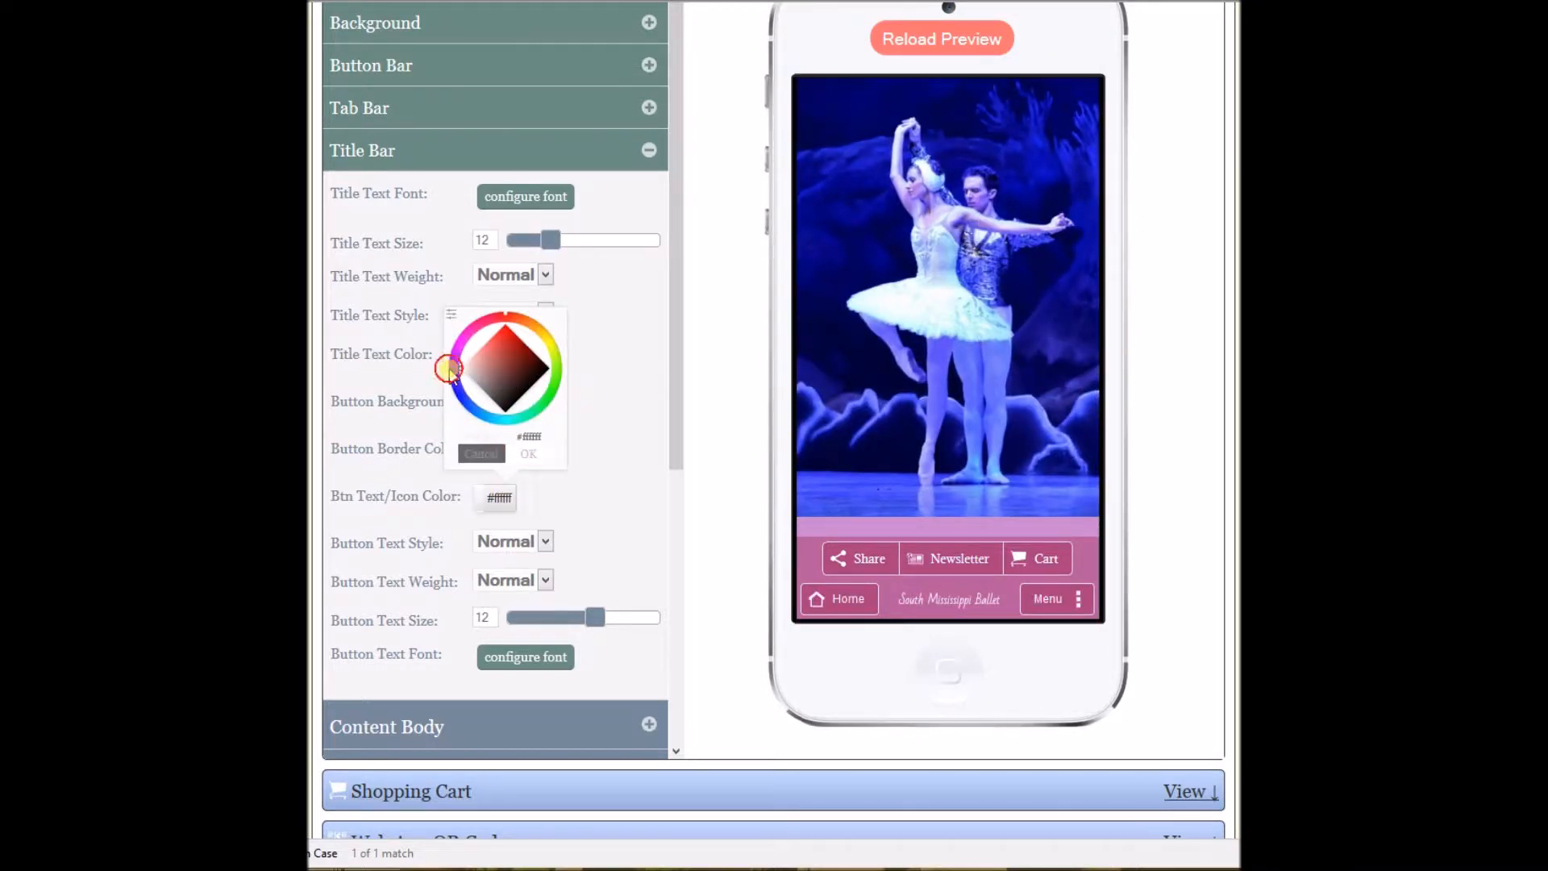
{"action": "left_click", "coordinate": [530, 453]}
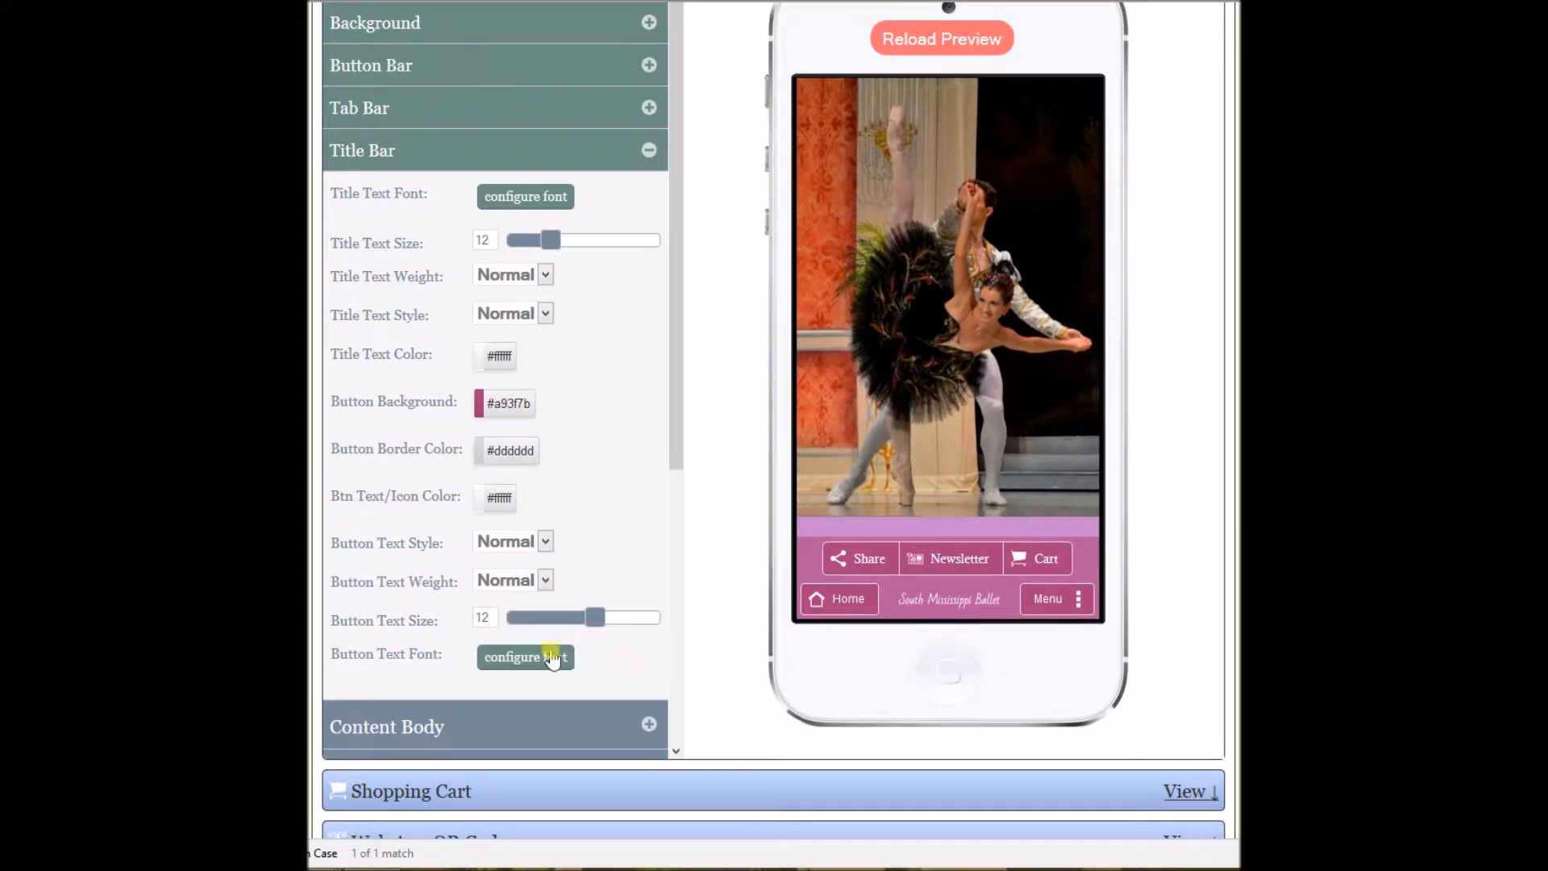
Change the button text font of the footer's title bar to Adamina.
{"action": "left_click", "coordinate": [530, 657]}
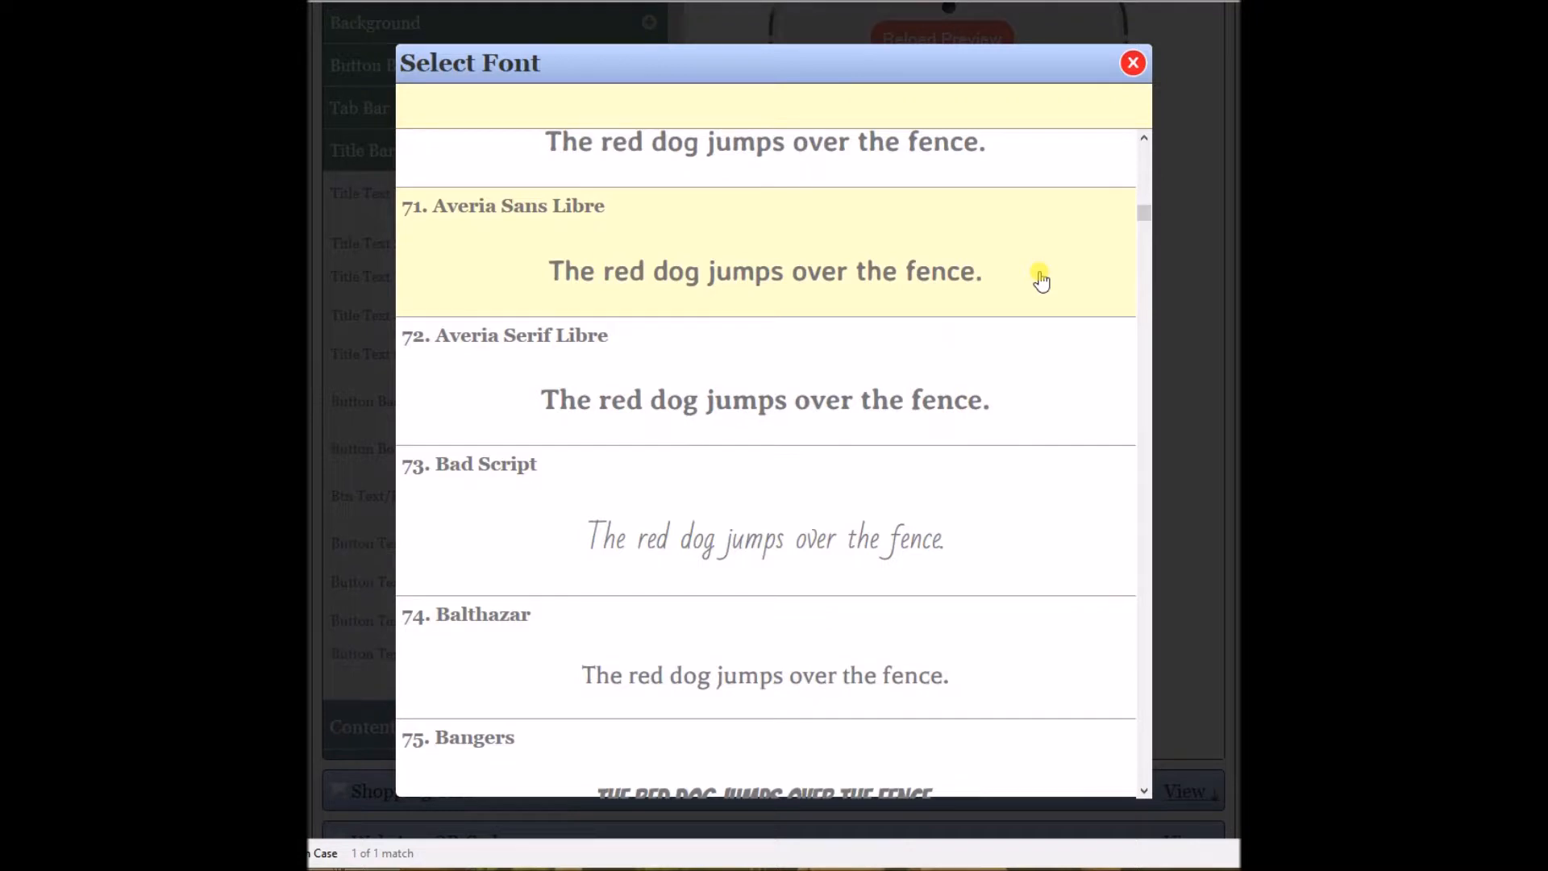
{"action": "type", "text": "ad"}
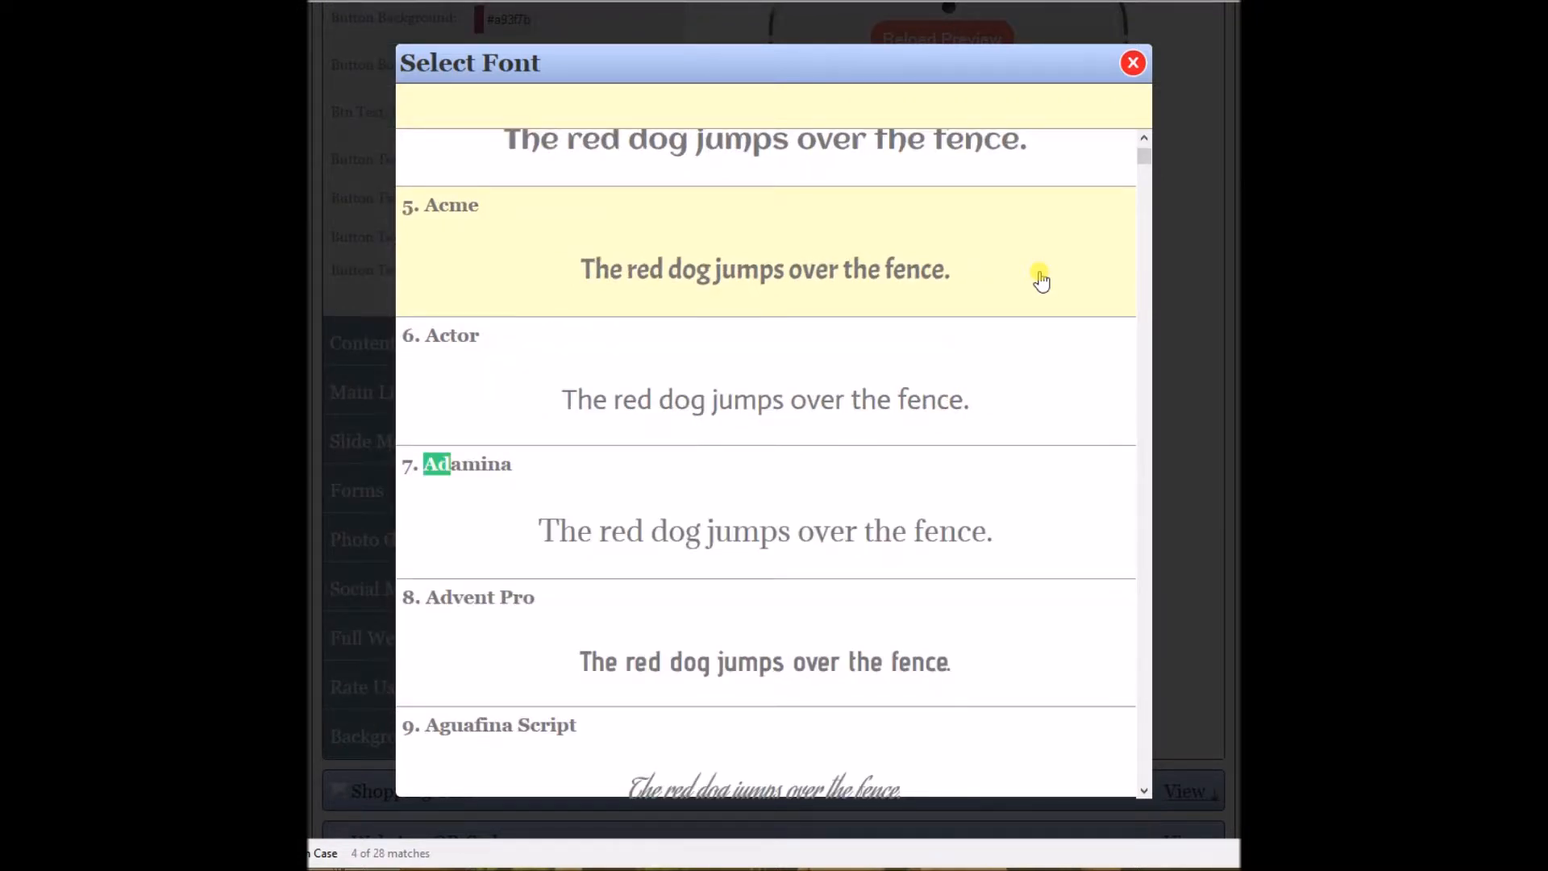
{"action": "left_click", "coordinate": [795, 508]}
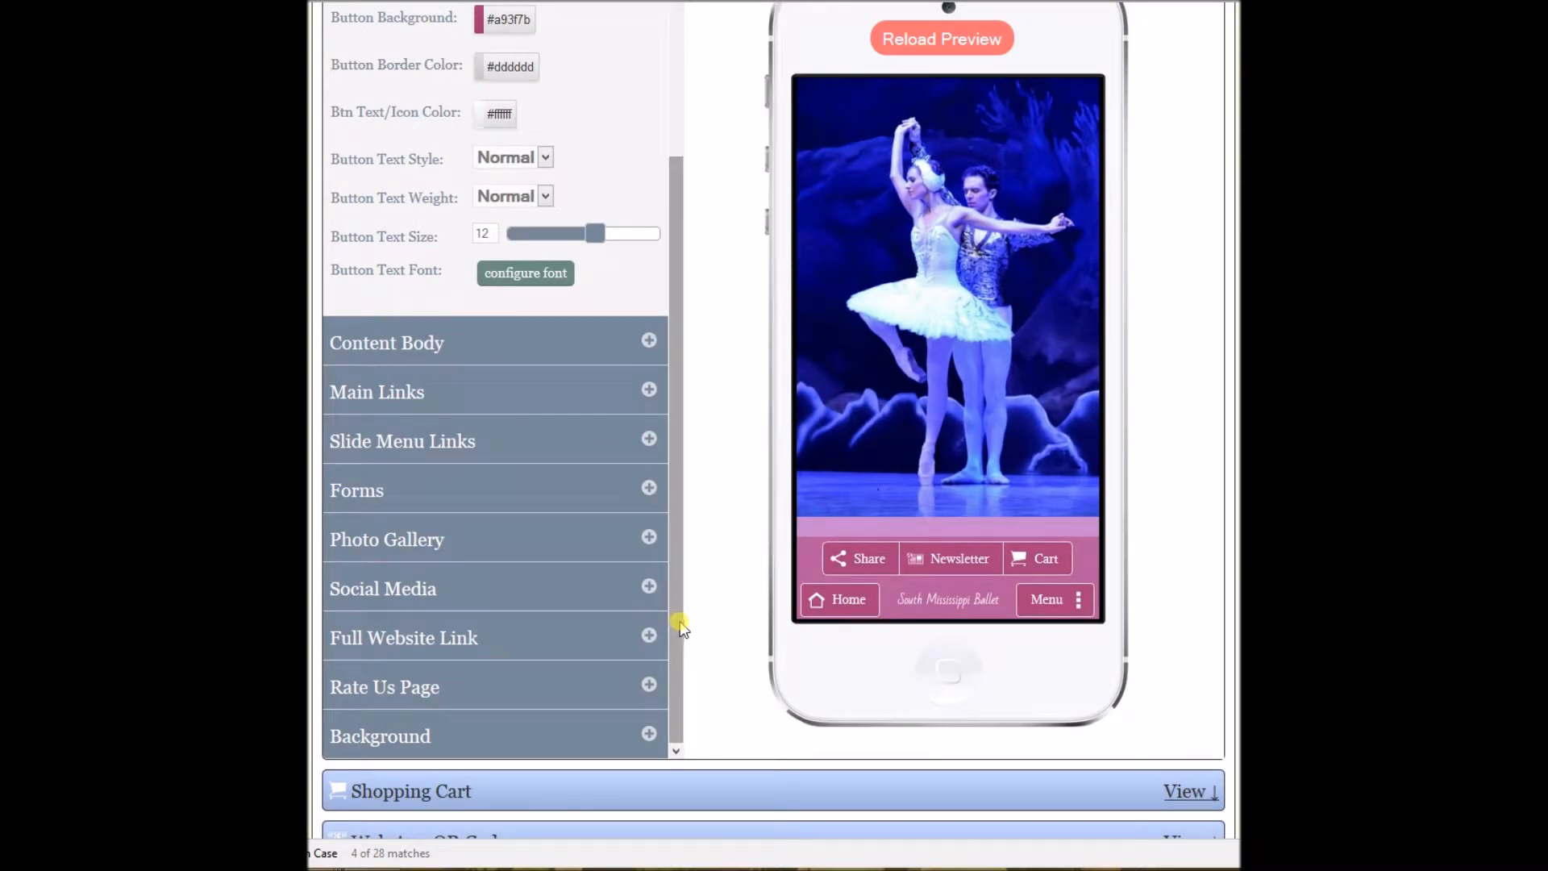
Collapse the footer's title bar options and save the style changes.
{"action": "left_click_drag", "start_coordinate": [678, 235], "coordinate": [673, 91]}
{"action": "left_click", "coordinate": [652, 114]}
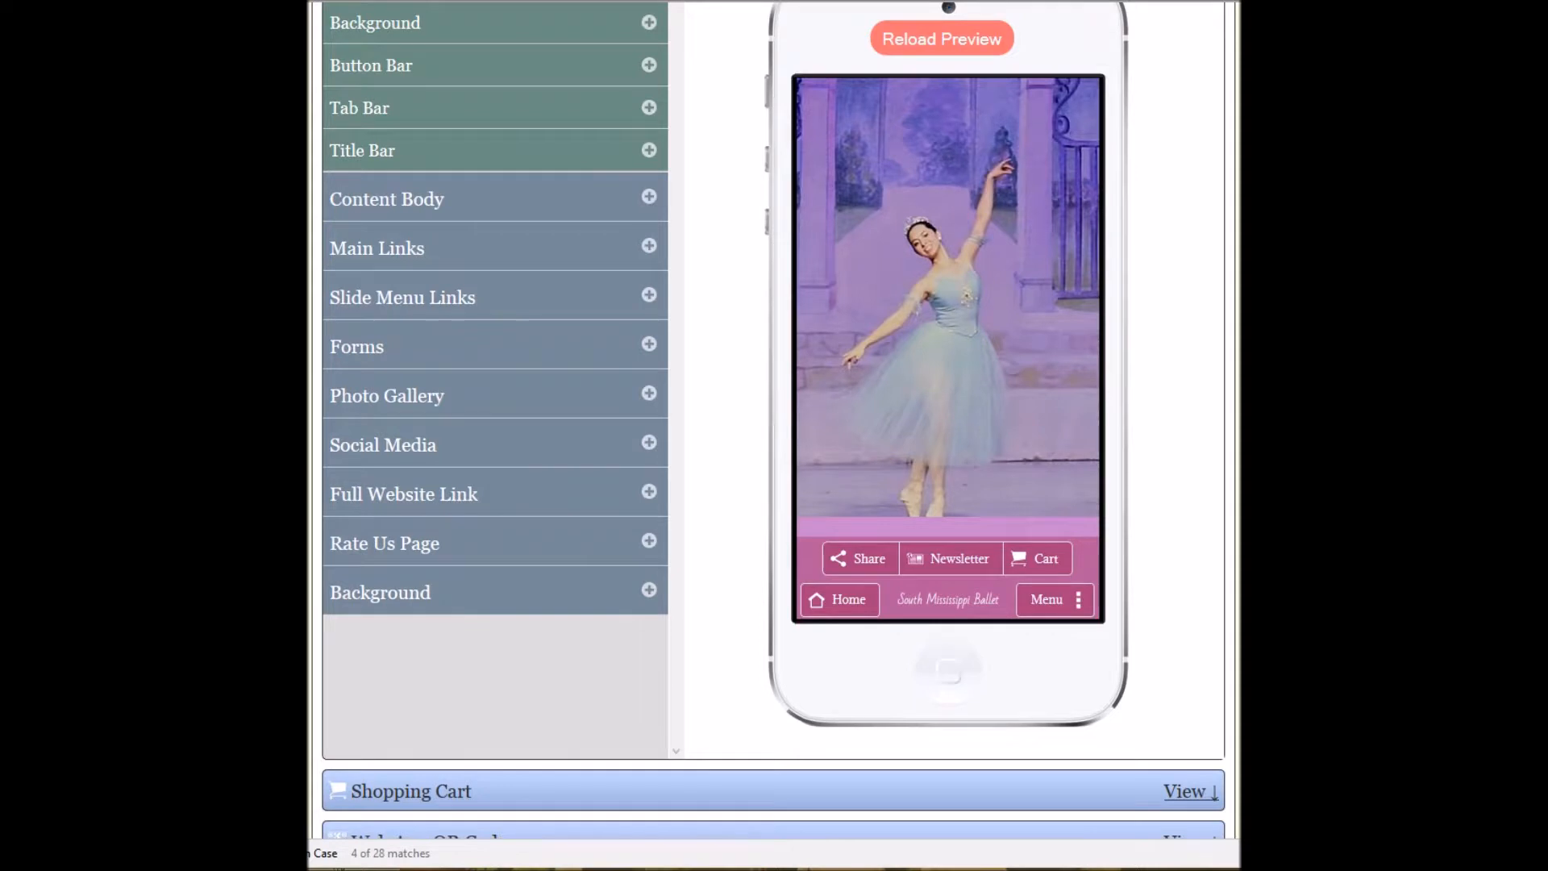
{"action": "scroll", "coordinate": [774, 419], "scroll_direction": "up", "scroll_amount": 10}
{"action": "left_click", "coordinate": [1182, 500]}
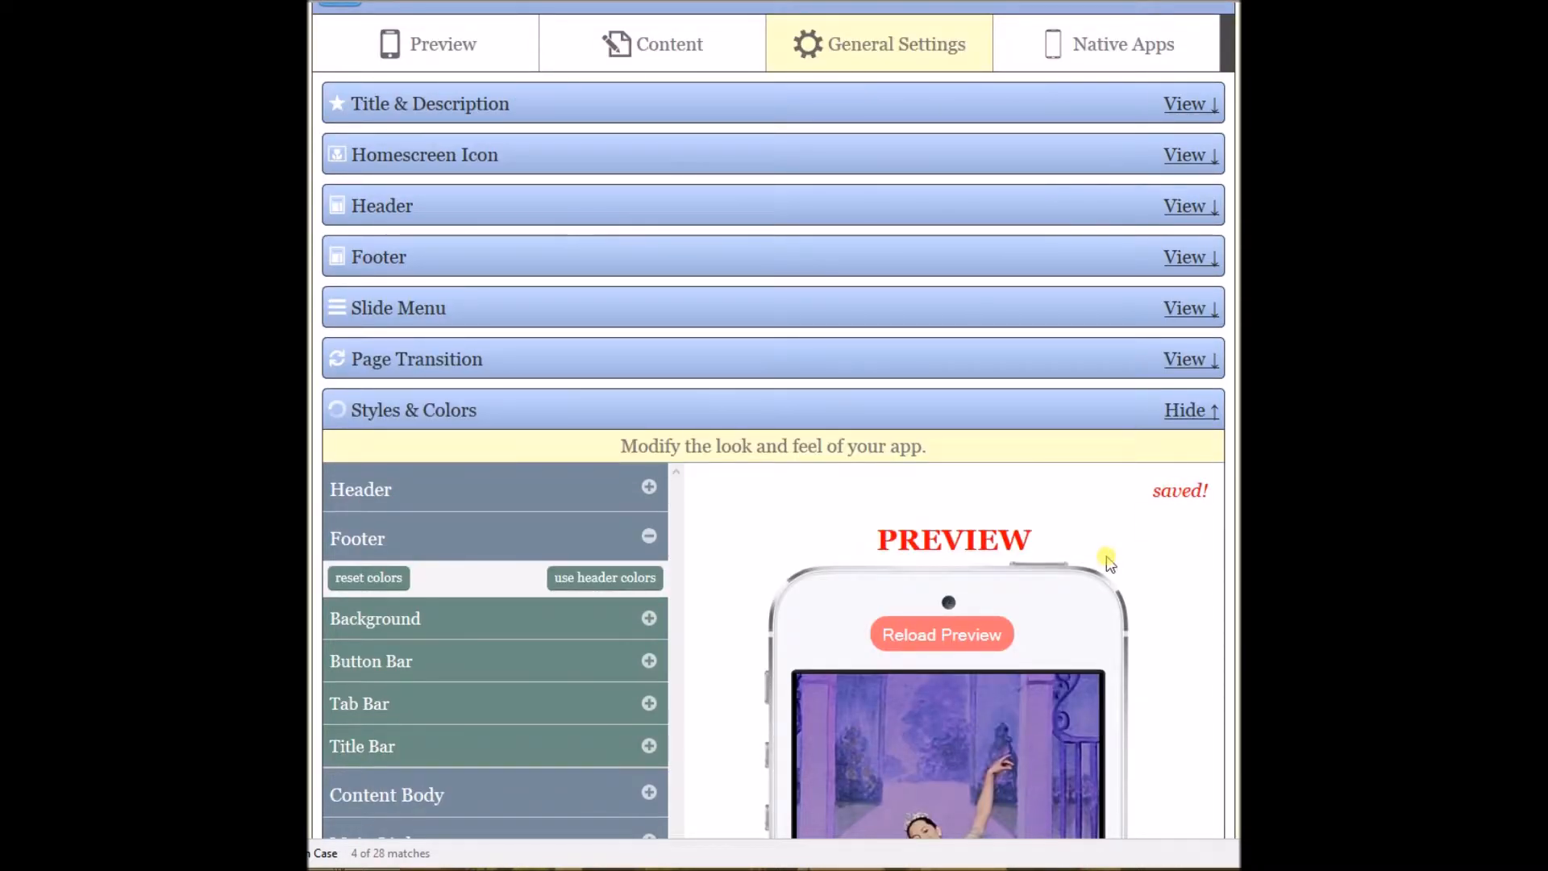
Open the full app preview and reload it to check the saved footer styling.
{"action": "left_click", "coordinate": [442, 42]}
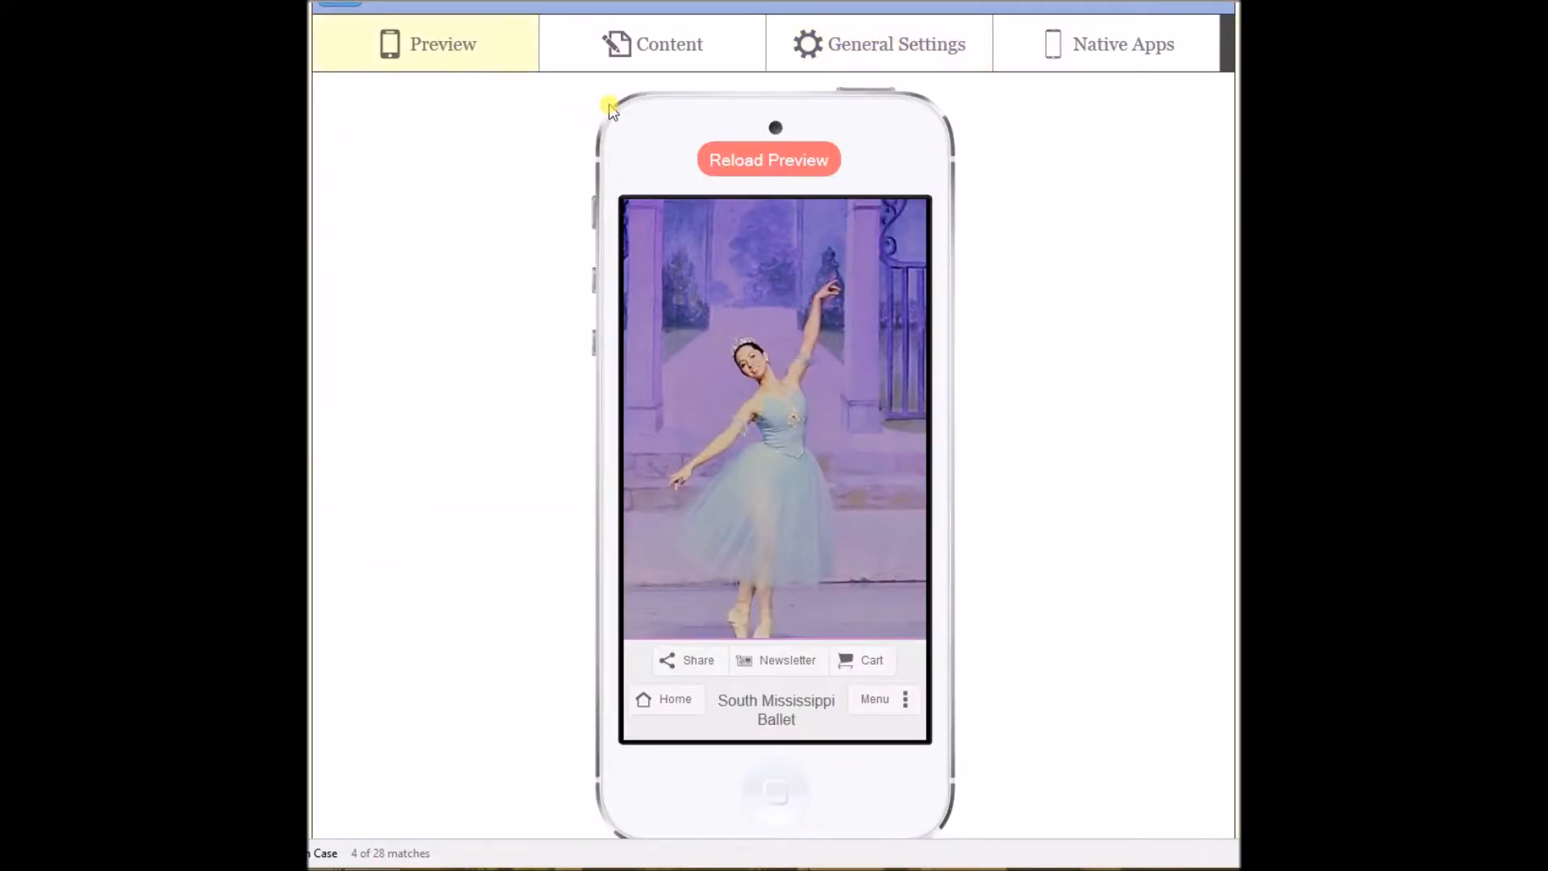
{"action": "left_click", "coordinate": [780, 165]}
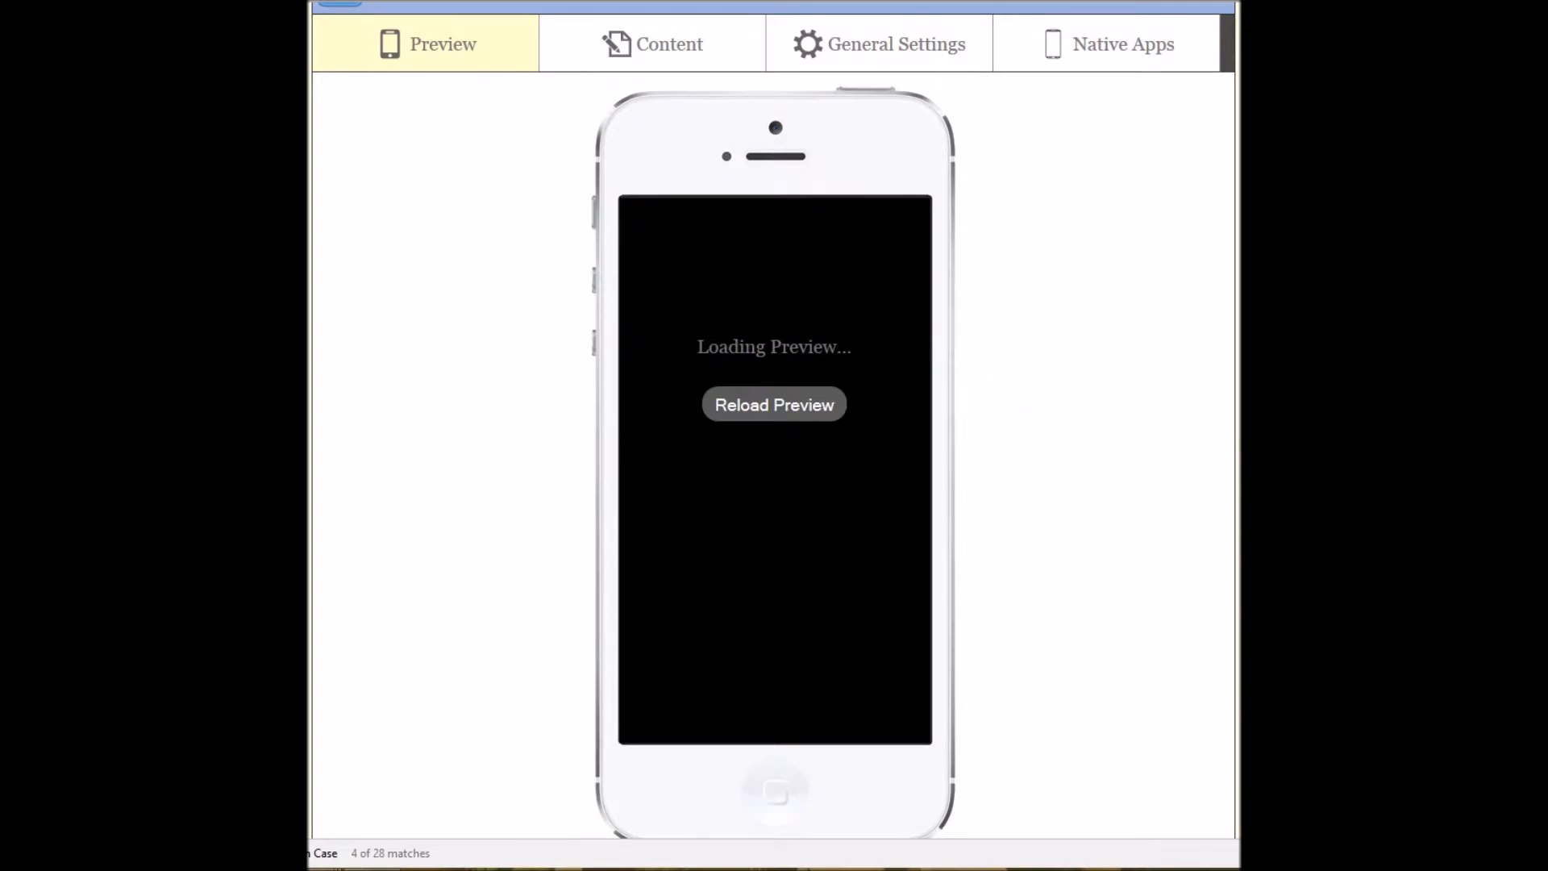
{"action": "scroll", "coordinate": [774, 420], "scroll_direction": "down", "scroll_amount": 2}
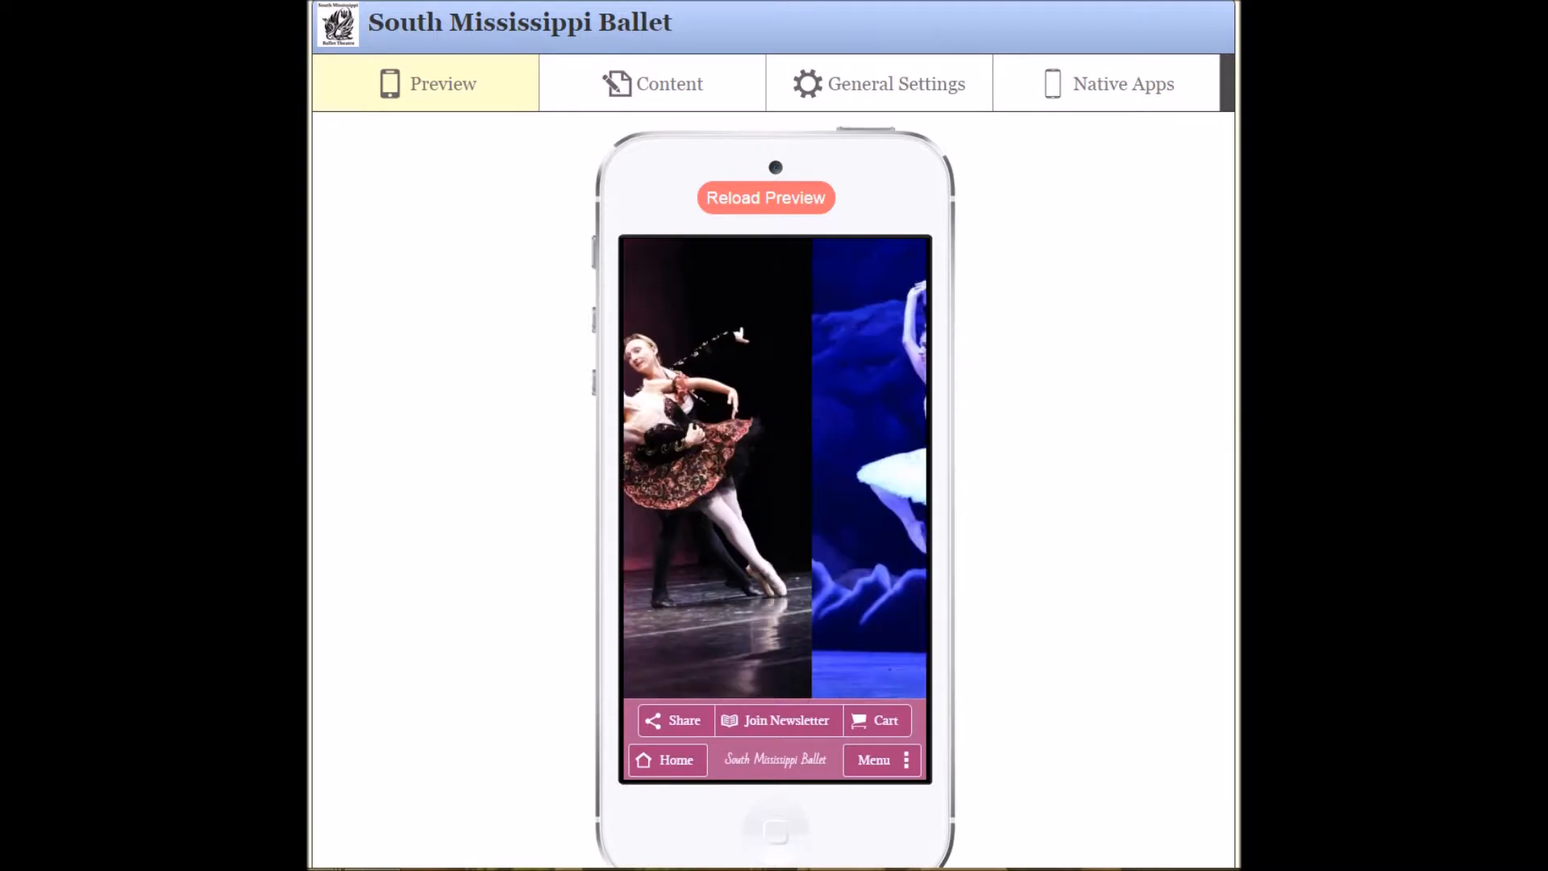
{"action": "scroll", "coordinate": [774, 435], "scroll_direction": "down", "scroll_amount": 1}
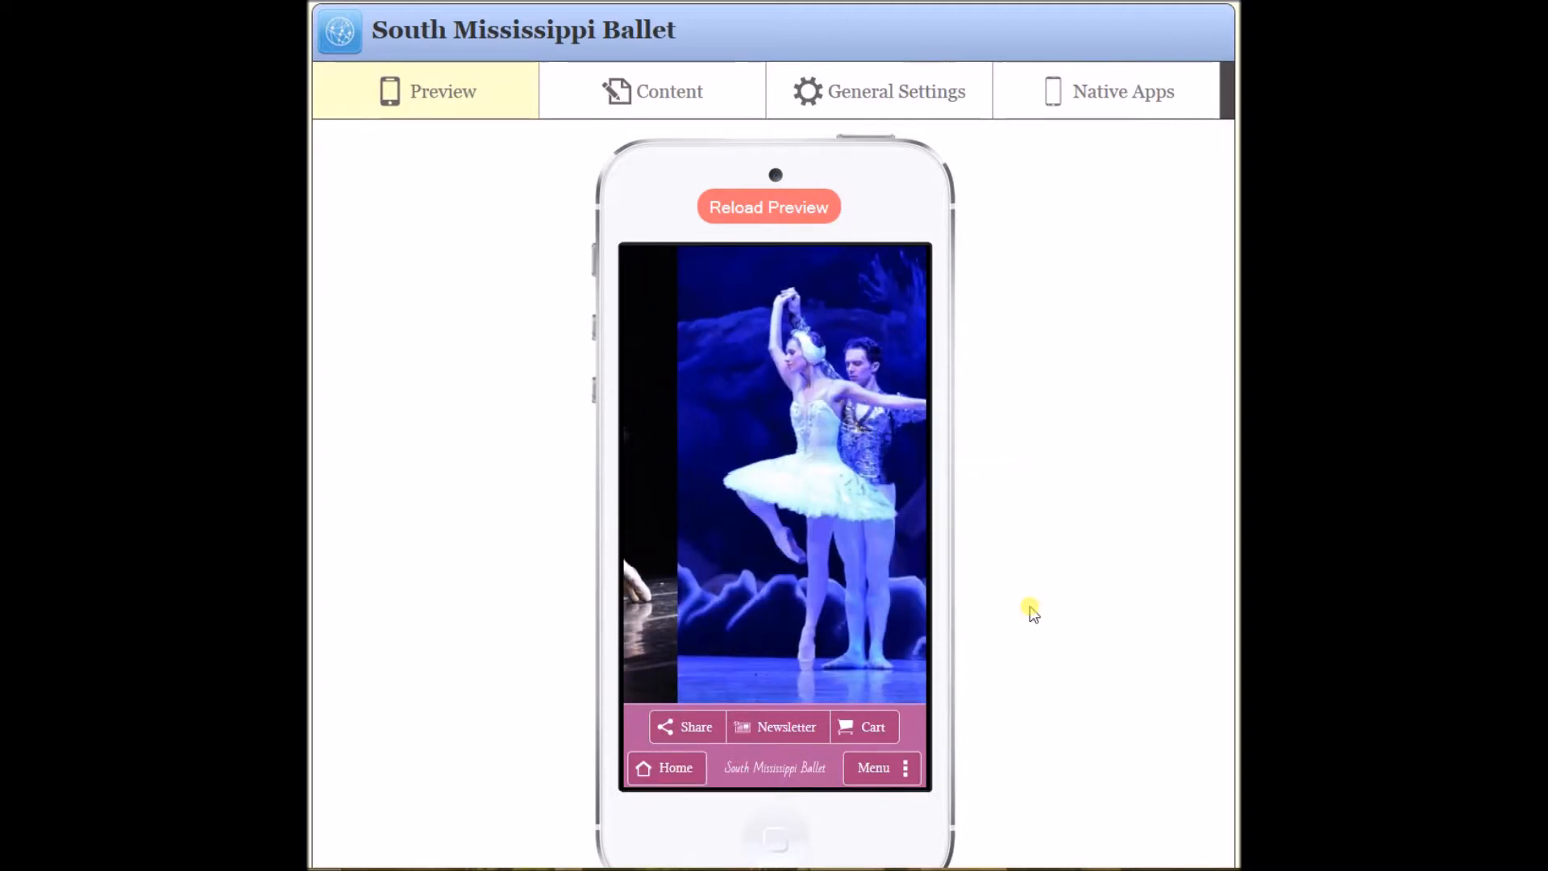
View the Events page from the previewed app's slide menu and return to its home screen.
{"action": "left_click", "coordinate": [857, 770]}
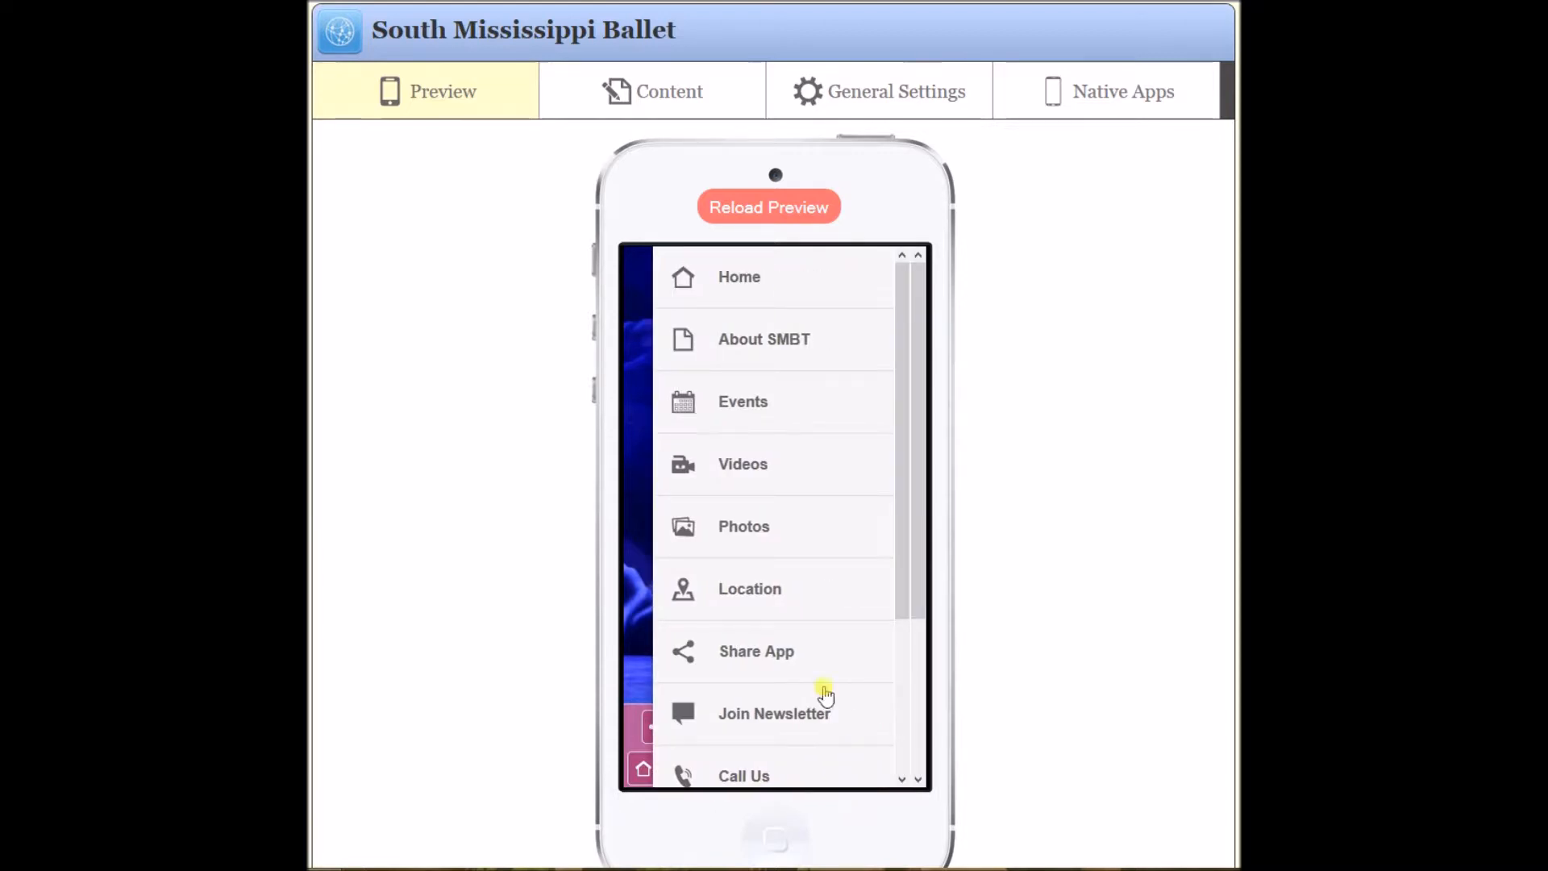
{"action": "left_click", "coordinate": [738, 407]}
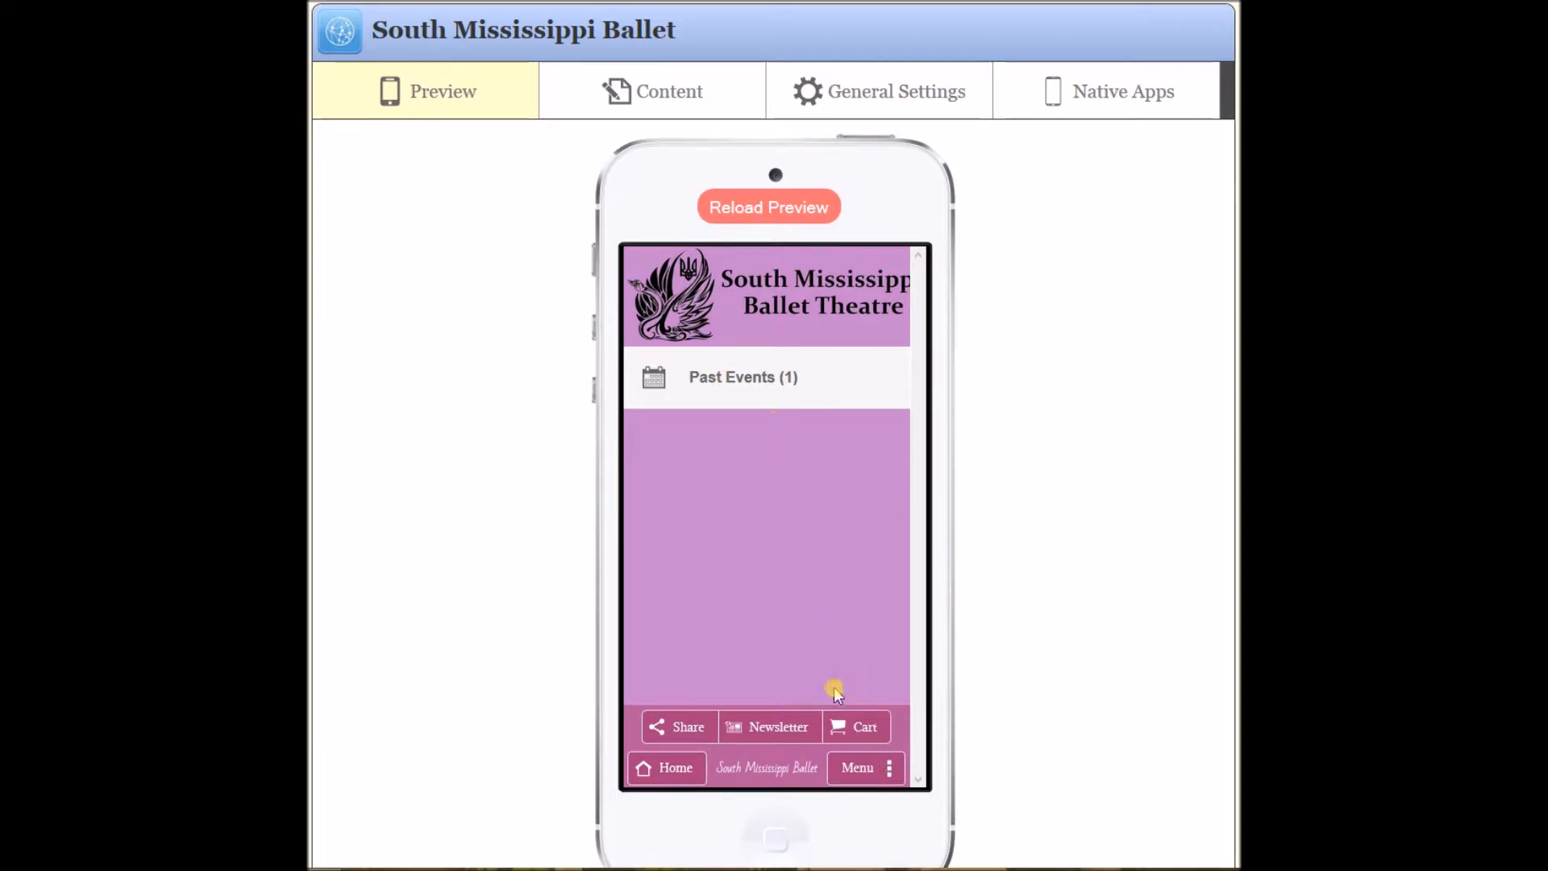
{"action": "left_click", "coordinate": [666, 772]}
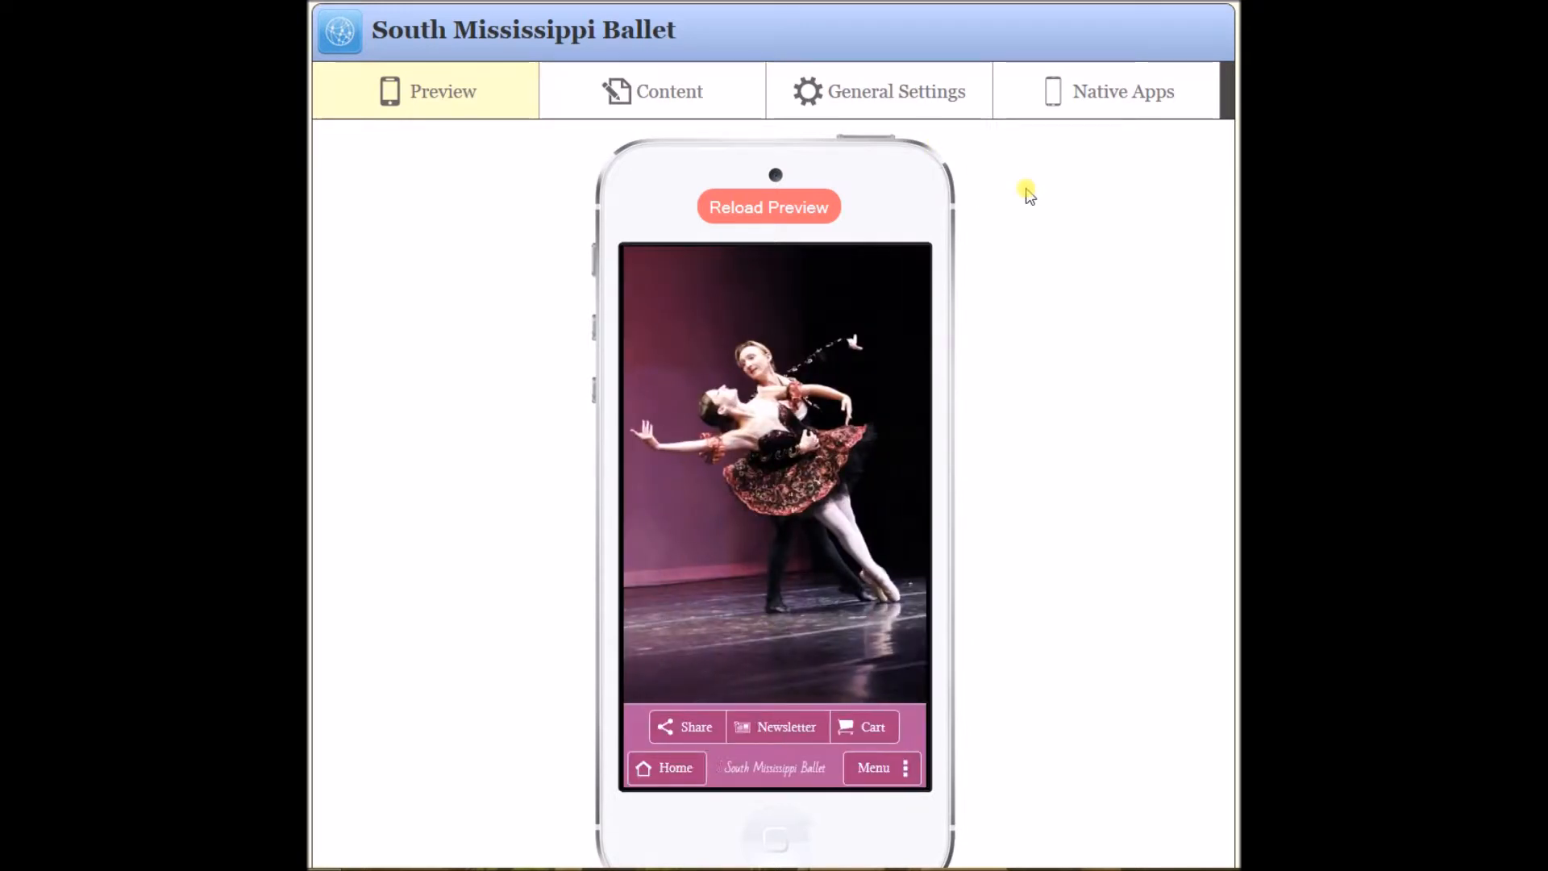
Open the Main Links style options within Styles & Colors in the app's general settings.
{"action": "left_click", "coordinate": [914, 98]}
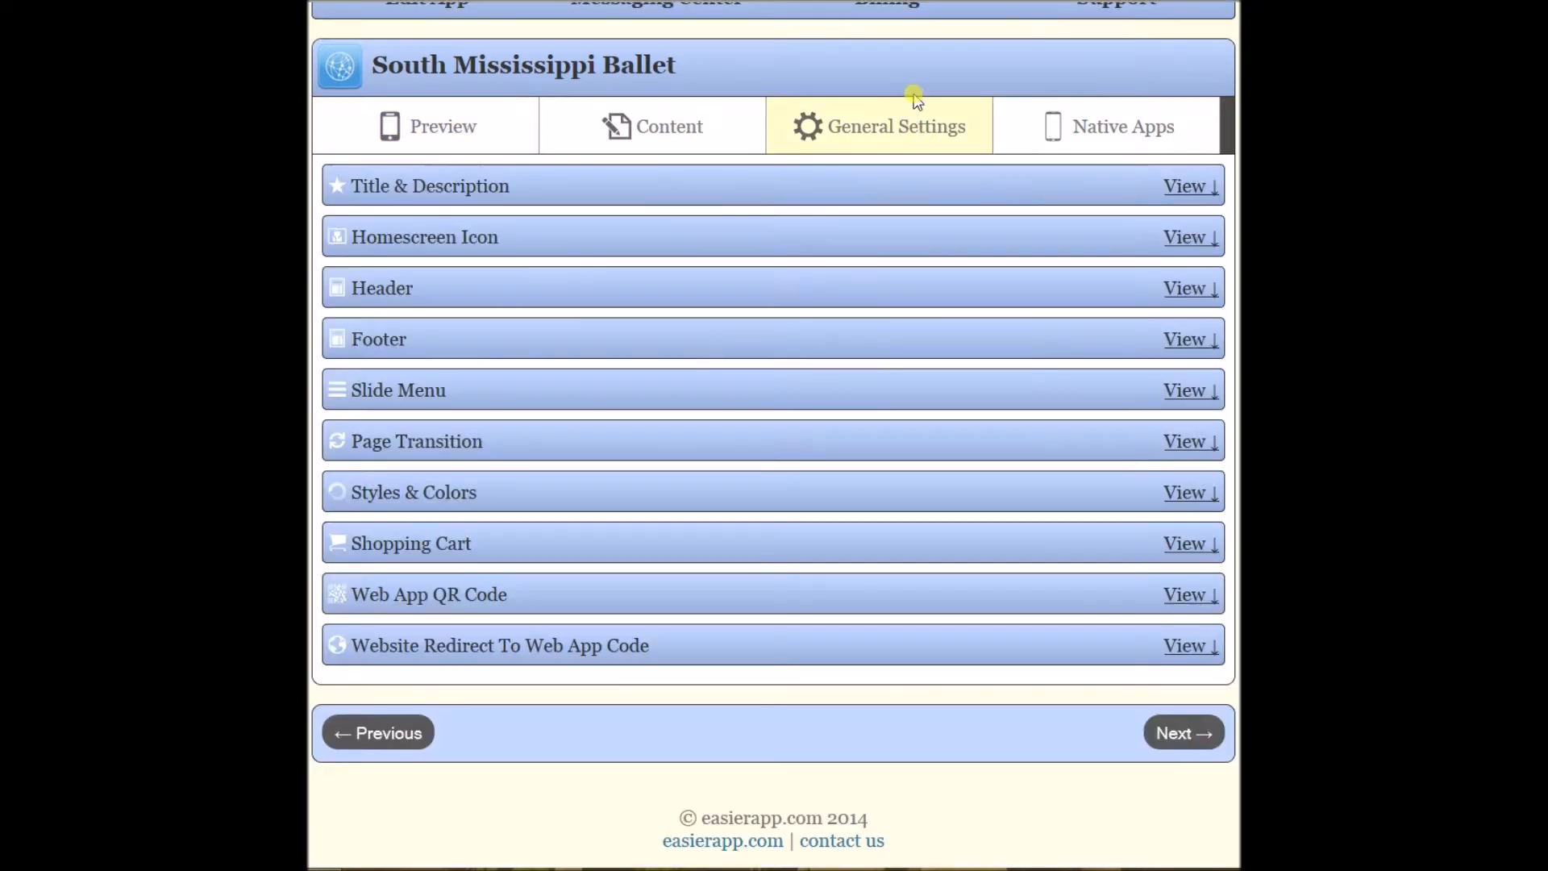
{"action": "left_click", "coordinate": [444, 498]}
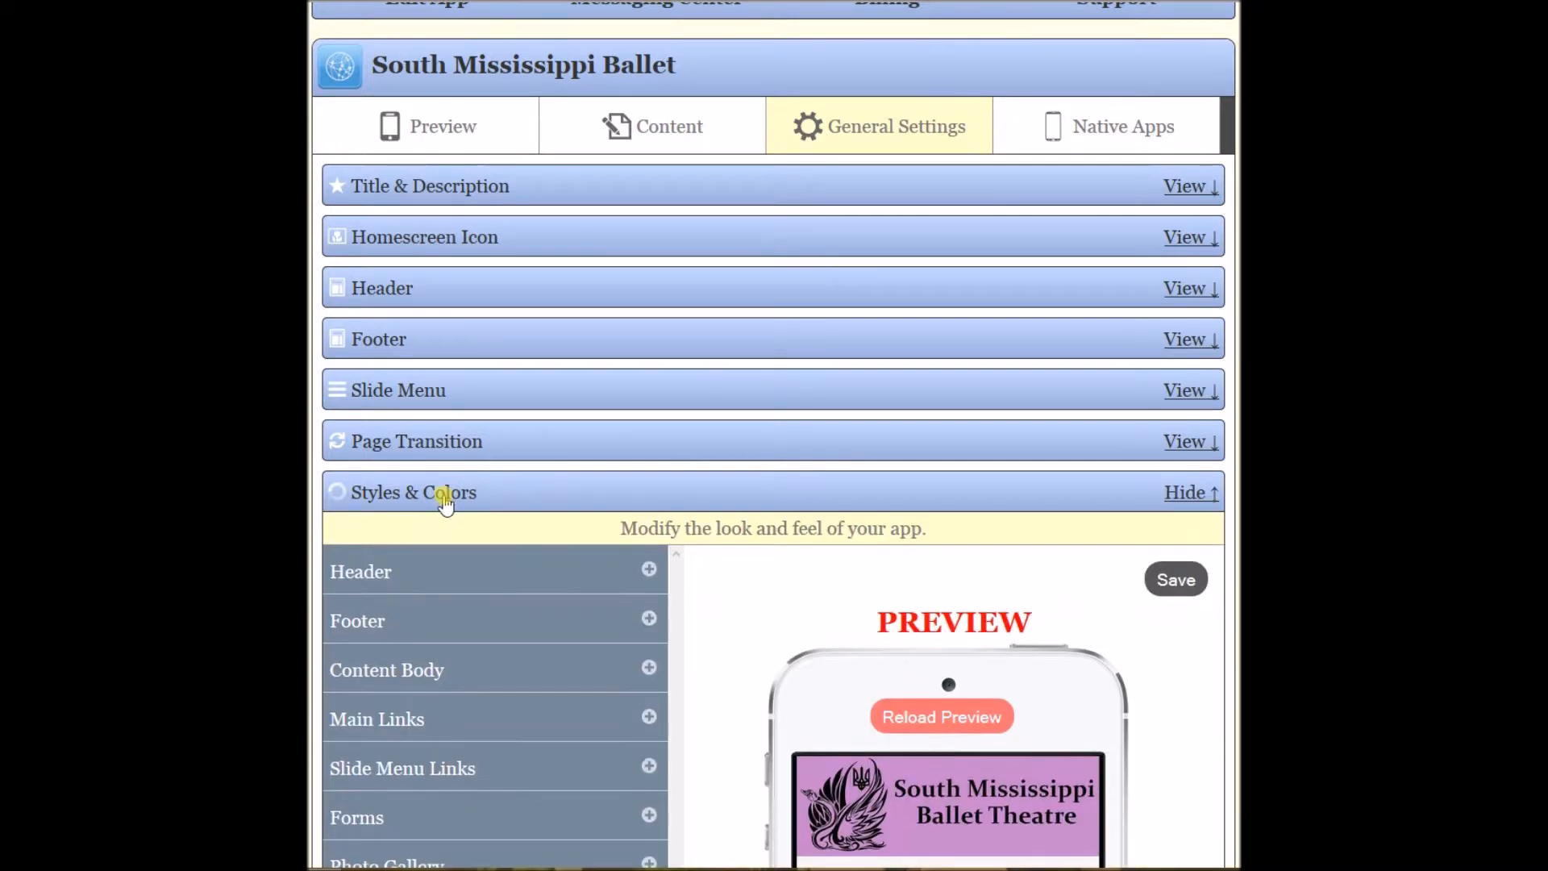
{"action": "scroll", "coordinate": [446, 499], "scroll_direction": "down", "scroll_amount": 3}
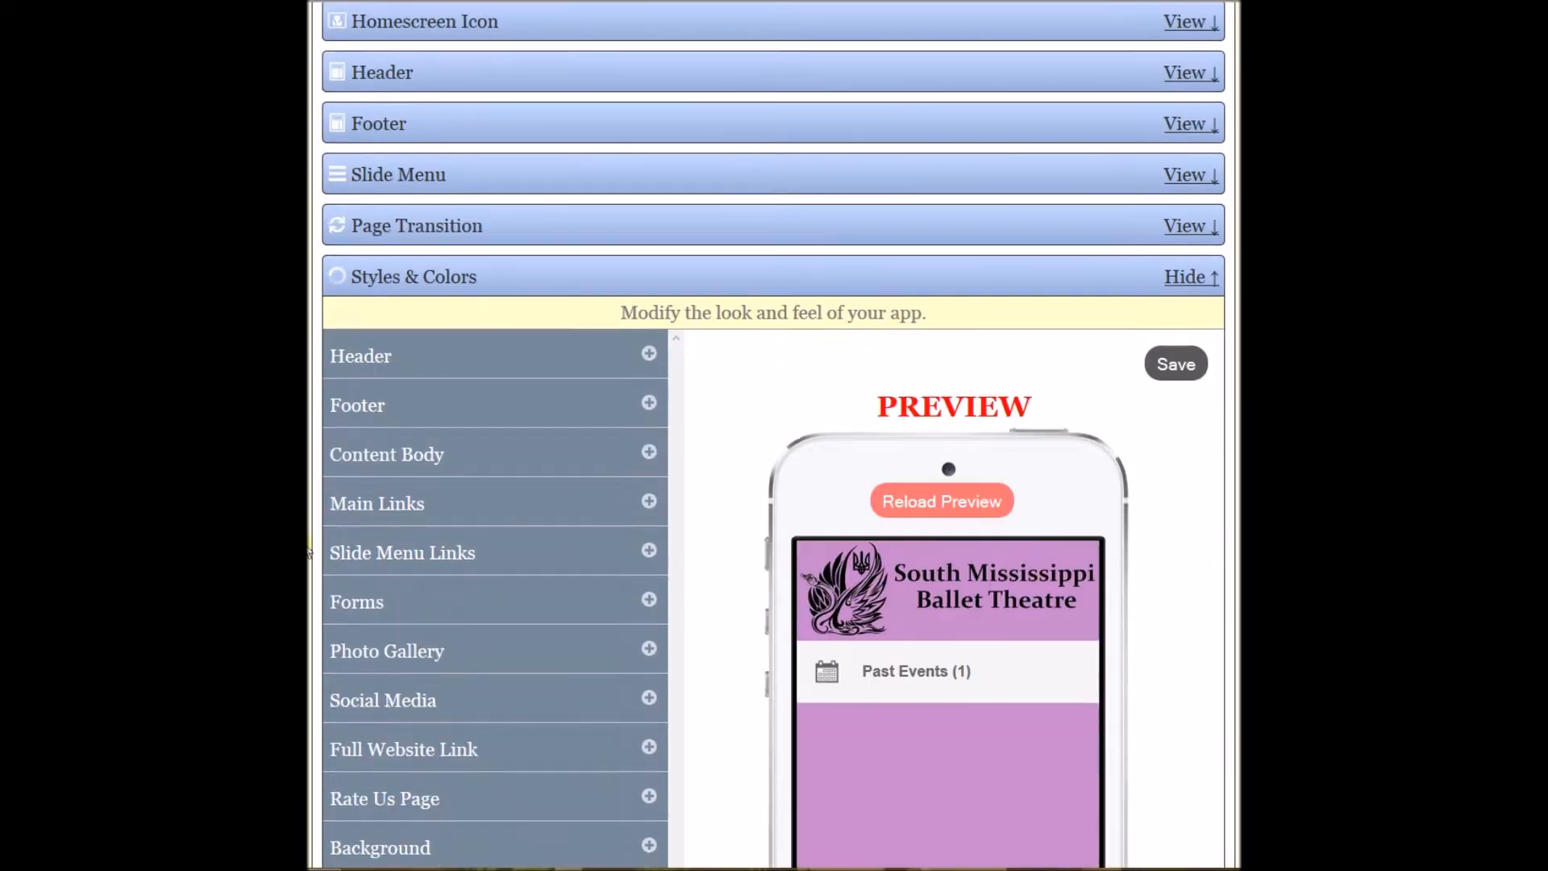
{"action": "left_click", "coordinate": [450, 500]}
{"action": "scroll", "coordinate": [449, 500], "scroll_direction": "down", "scroll_amount": 4}
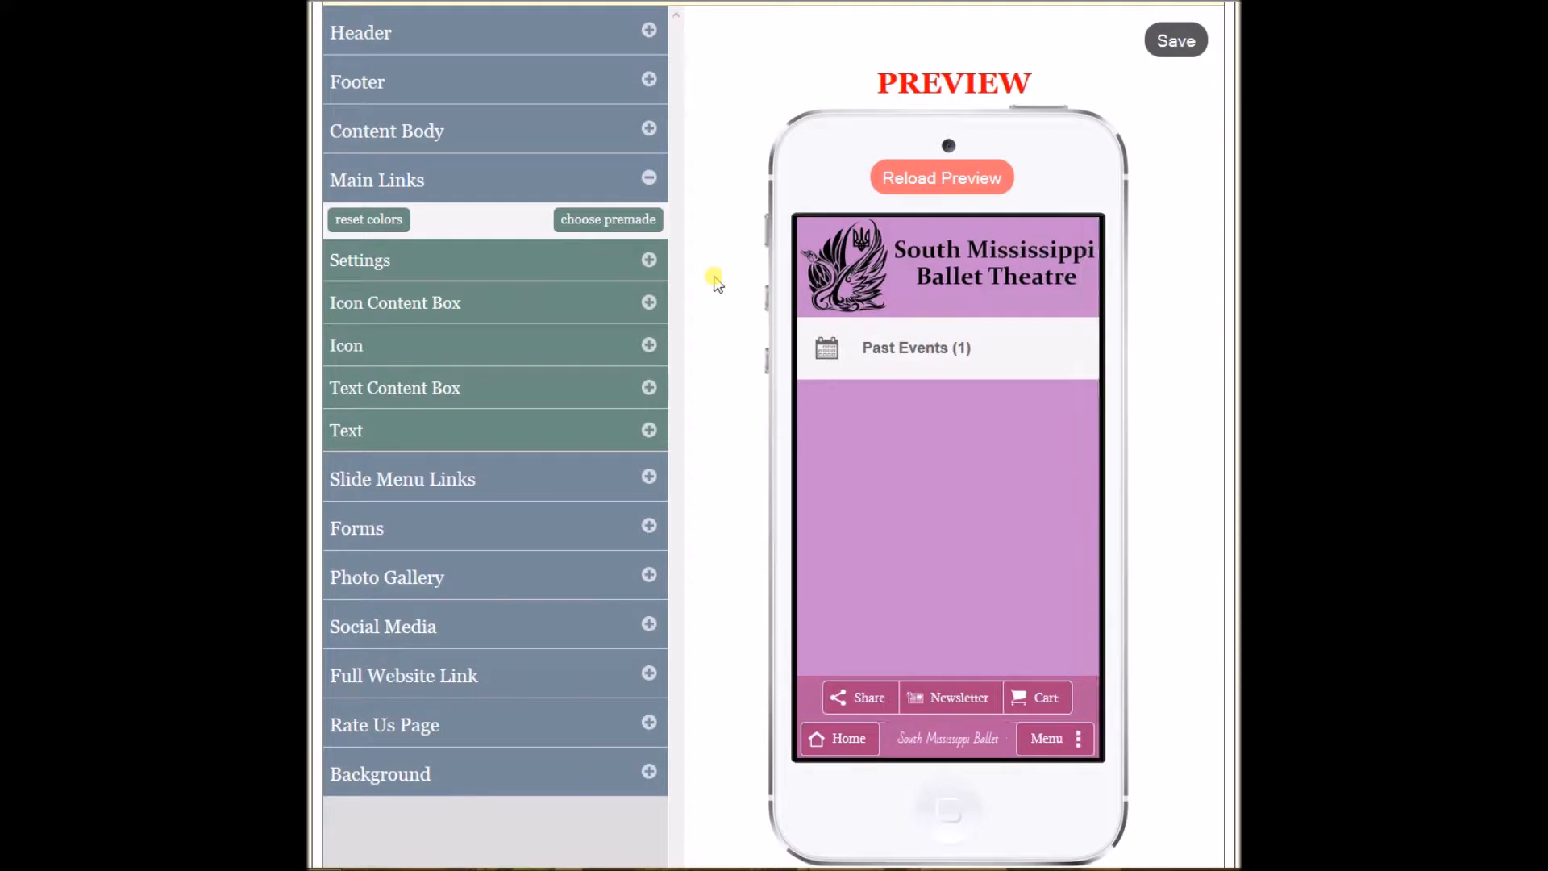
Replace the main links' border color with white (#ffffff) and collapse their Settings options.
{"action": "left_click", "coordinate": [650, 262]}
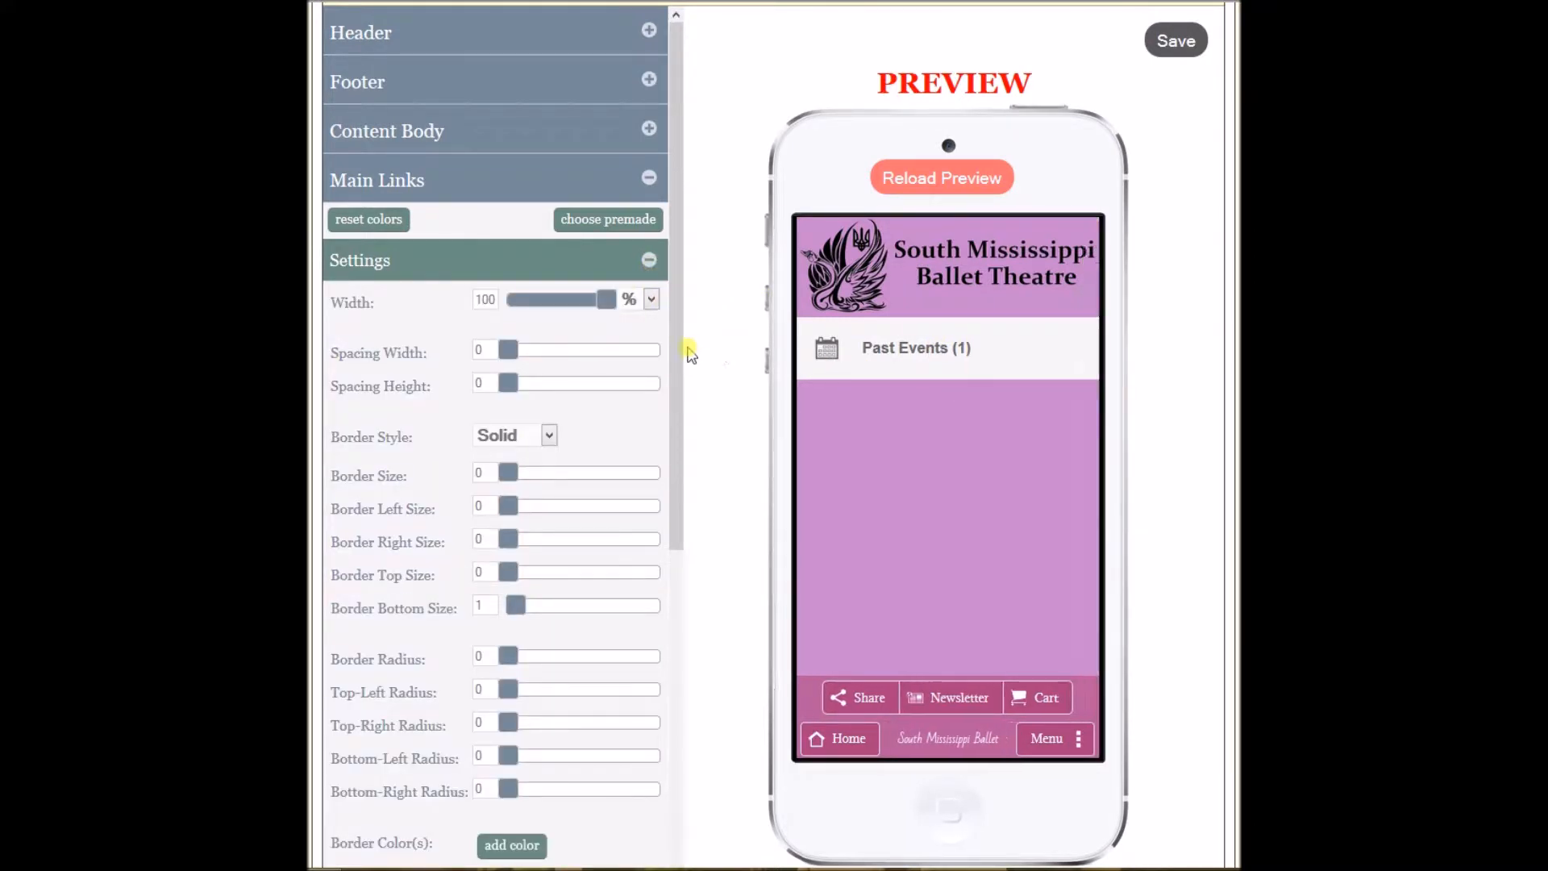
{"action": "left_click_drag", "start_coordinate": [682, 348], "coordinate": [672, 549]}
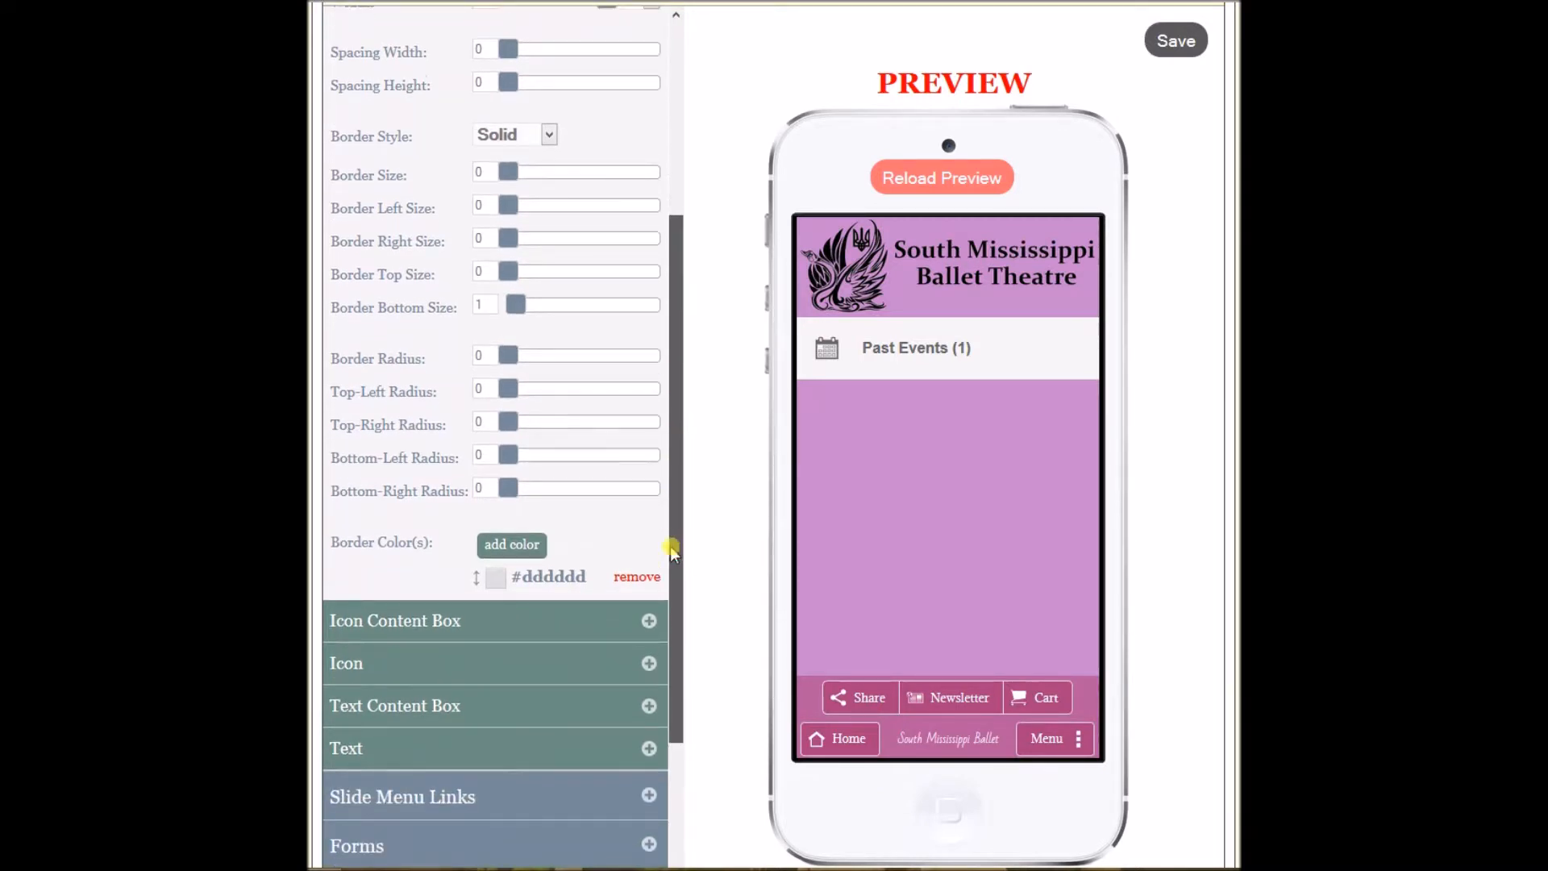
{"action": "left_click", "coordinate": [512, 544]}
{"action": "left_click", "coordinate": [478, 418]}
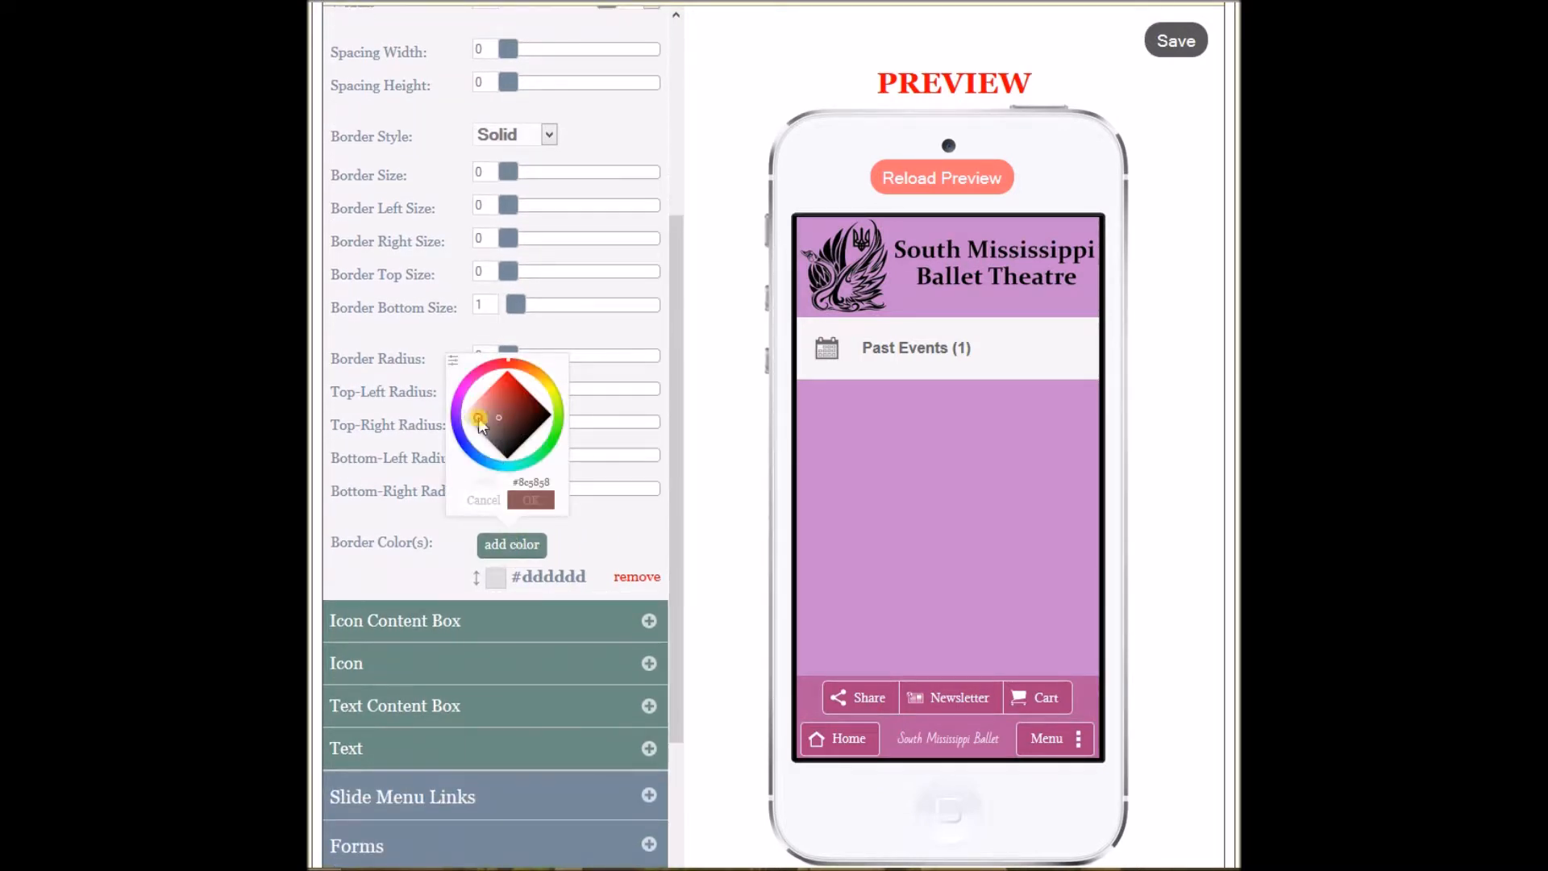
{"action": "left_click", "coordinate": [532, 500]}
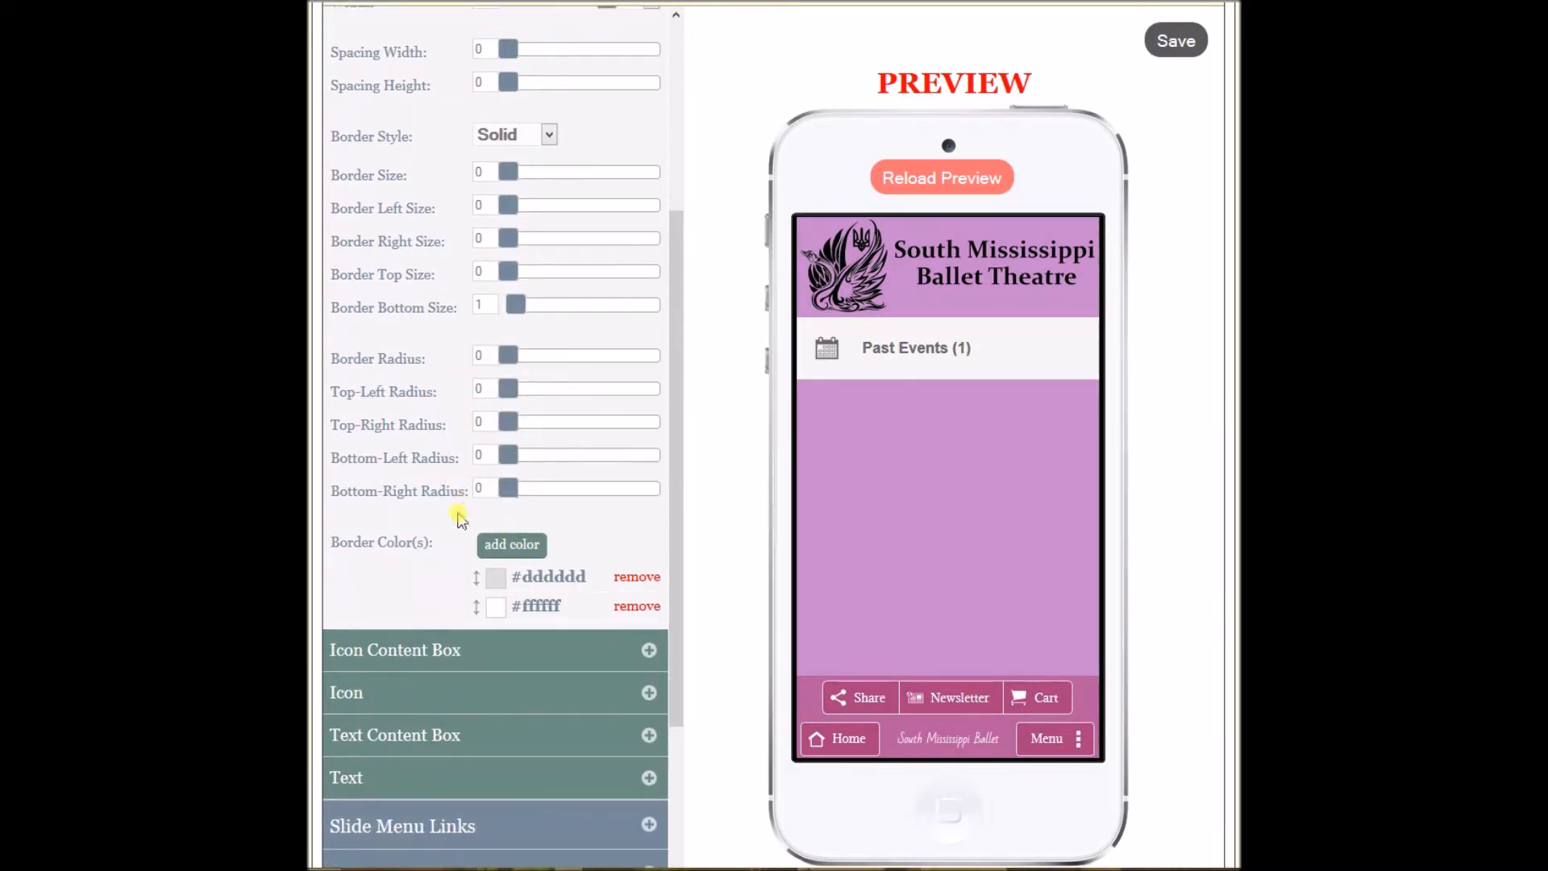
{"action": "left_click", "coordinate": [632, 579]}
{"action": "left_click", "coordinate": [536, 612]}
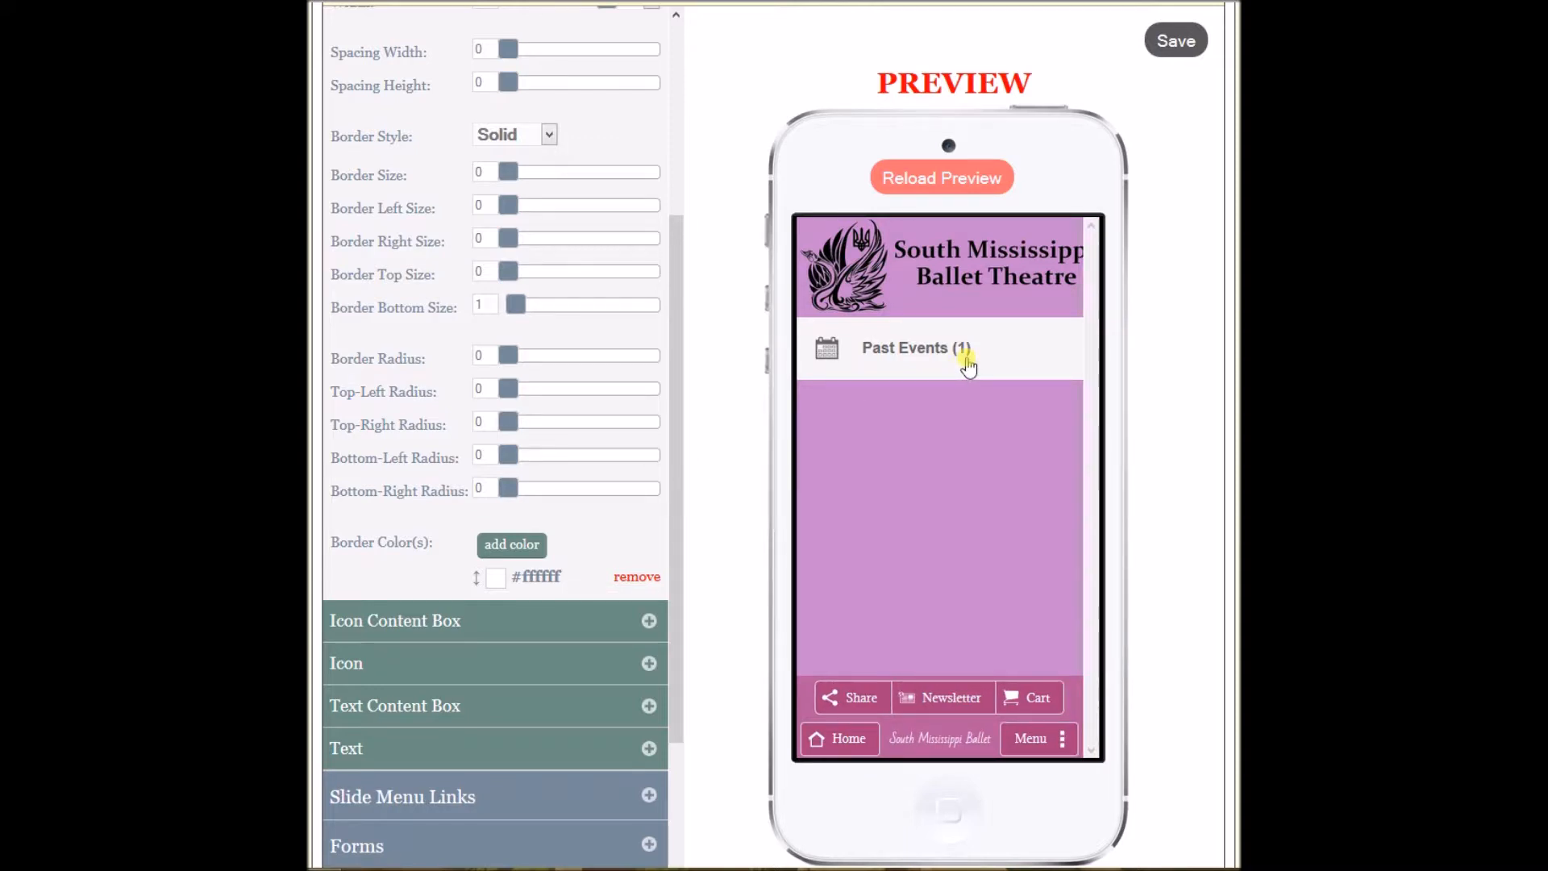
{"action": "left_click_drag", "start_coordinate": [681, 431], "coordinate": [663, 244]}
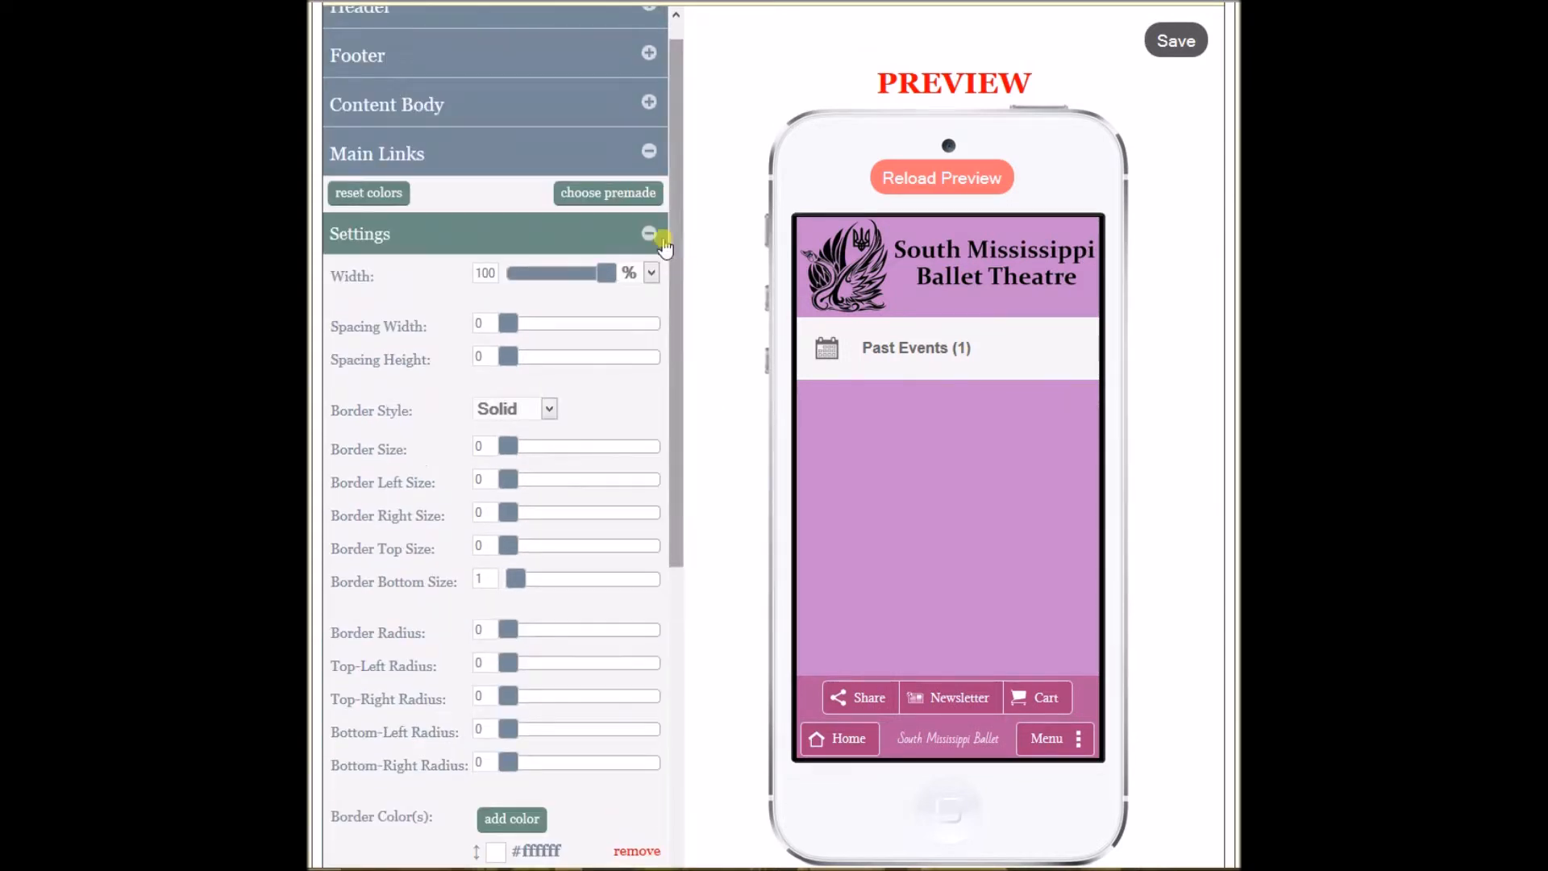
{"action": "left_click", "coordinate": [652, 234]}
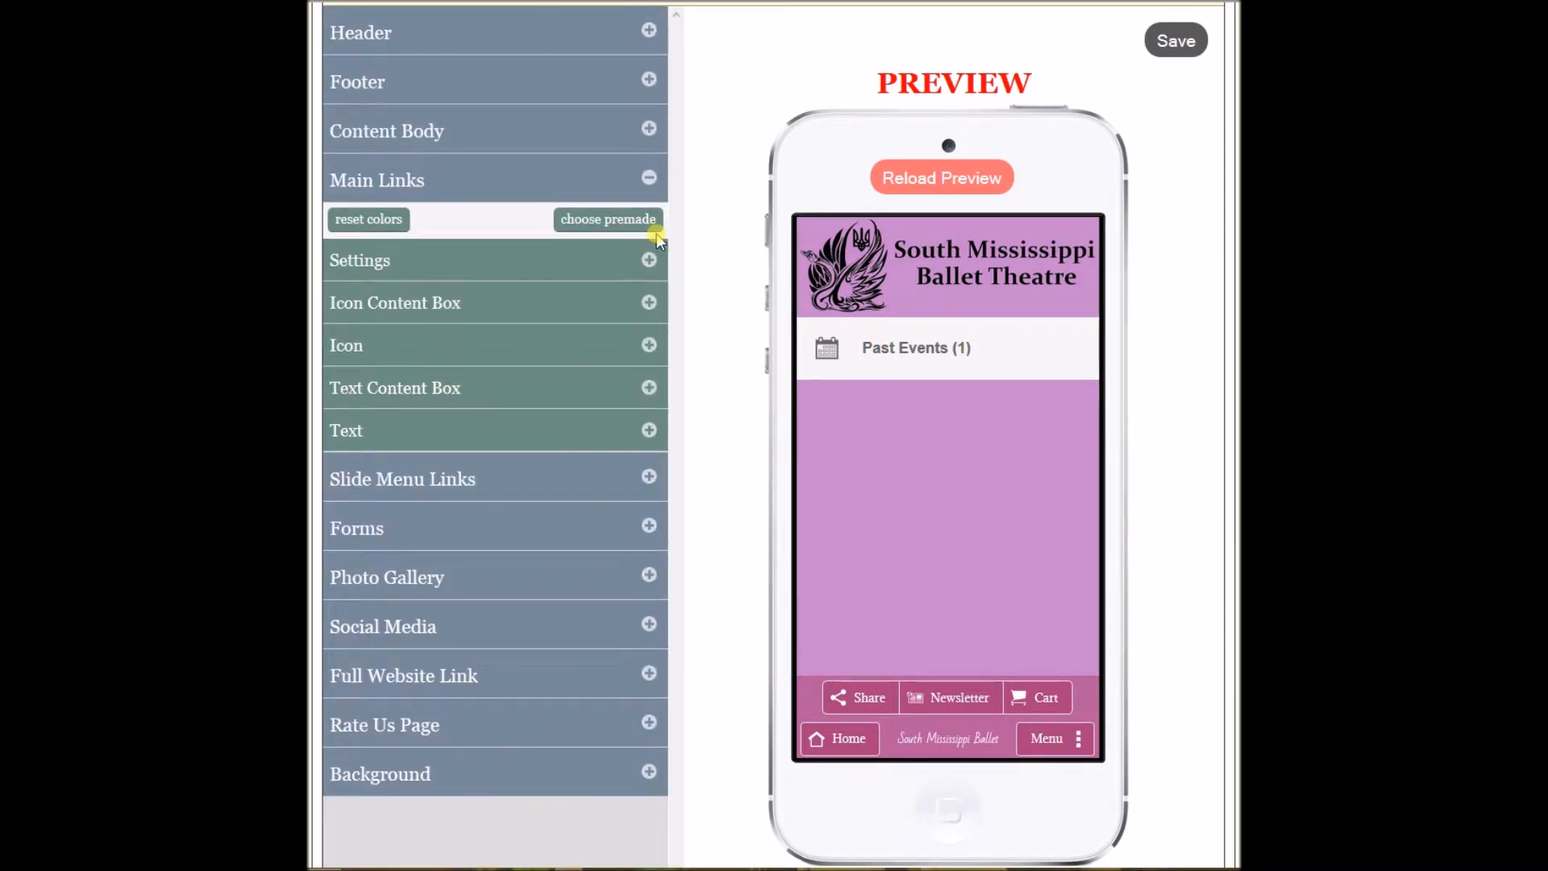
Replace the background color of the main links' icon content box with #a93f7b and set its BG transparency to 0.
{"action": "left_click", "coordinate": [649, 304]}
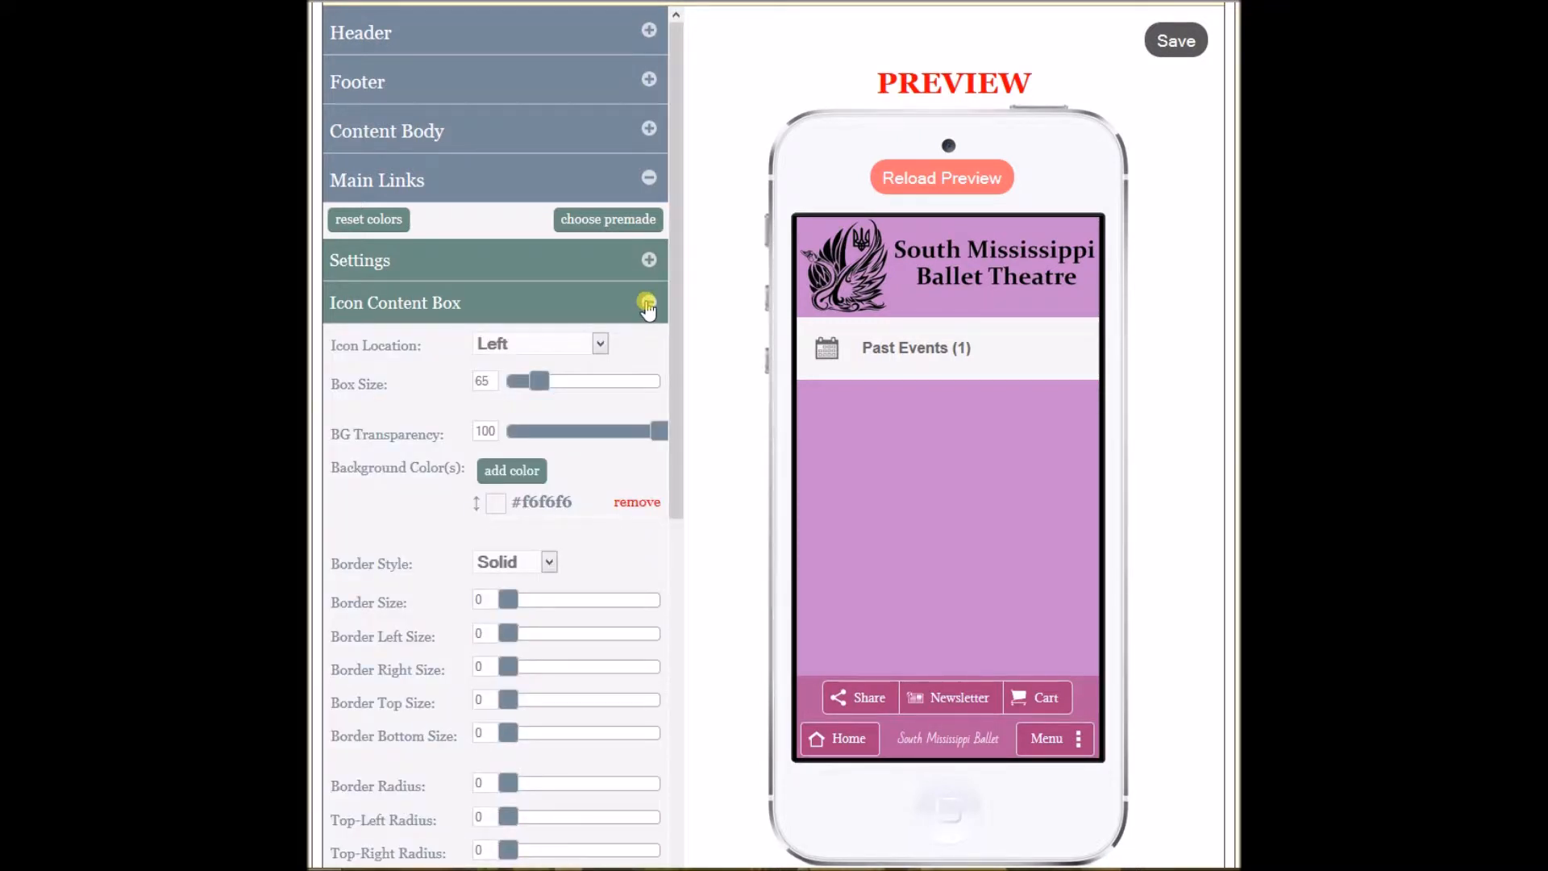
{"action": "left_click_drag", "start_coordinate": [683, 343], "coordinate": [680, 412]}
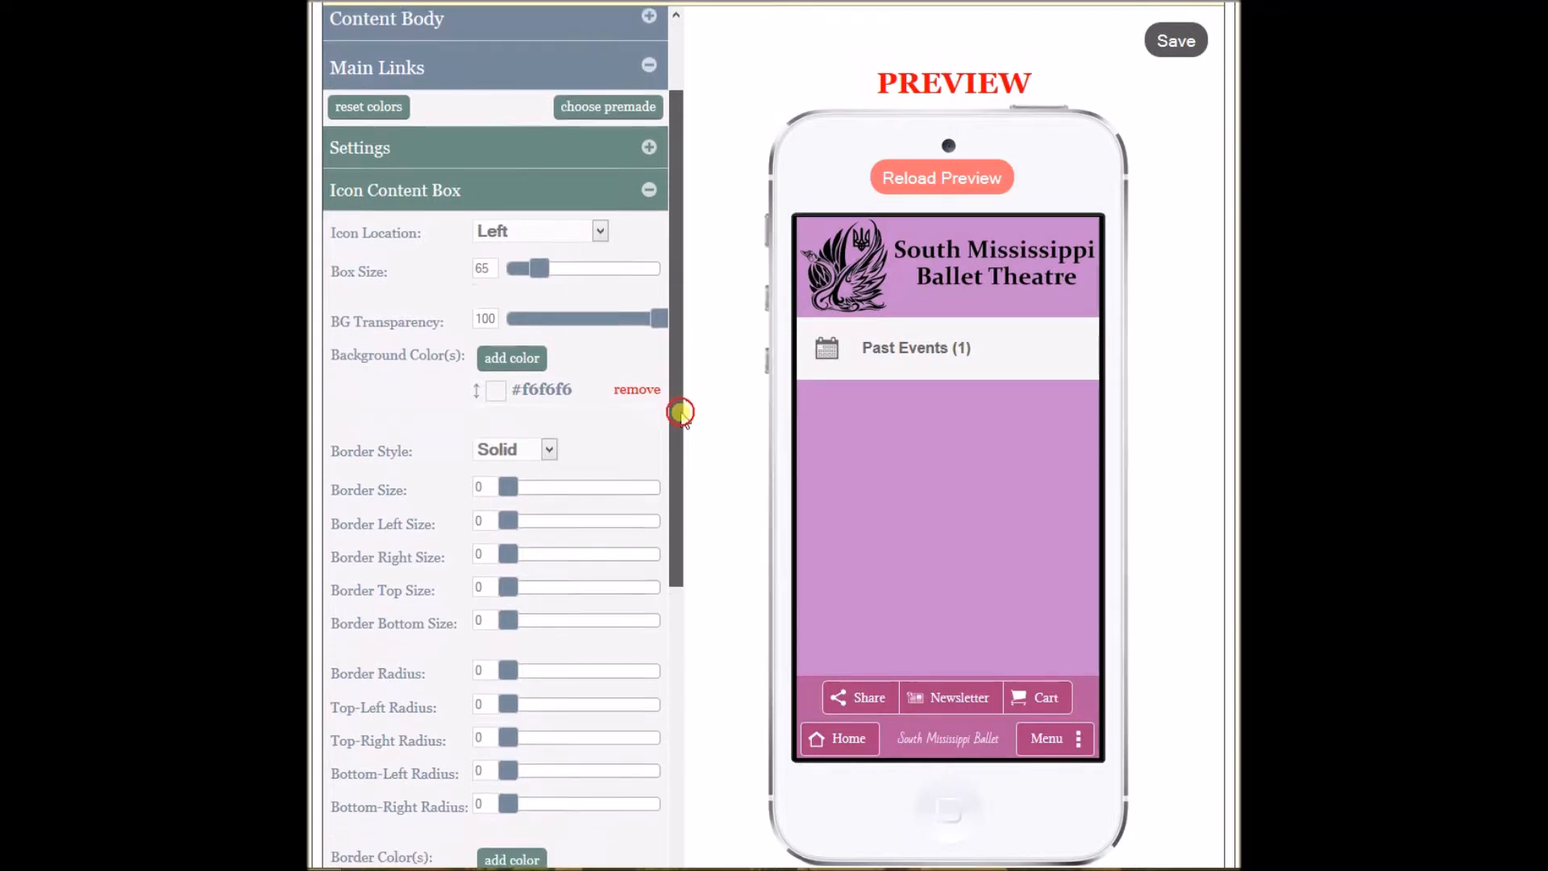
{"action": "left_click", "coordinate": [518, 357]}
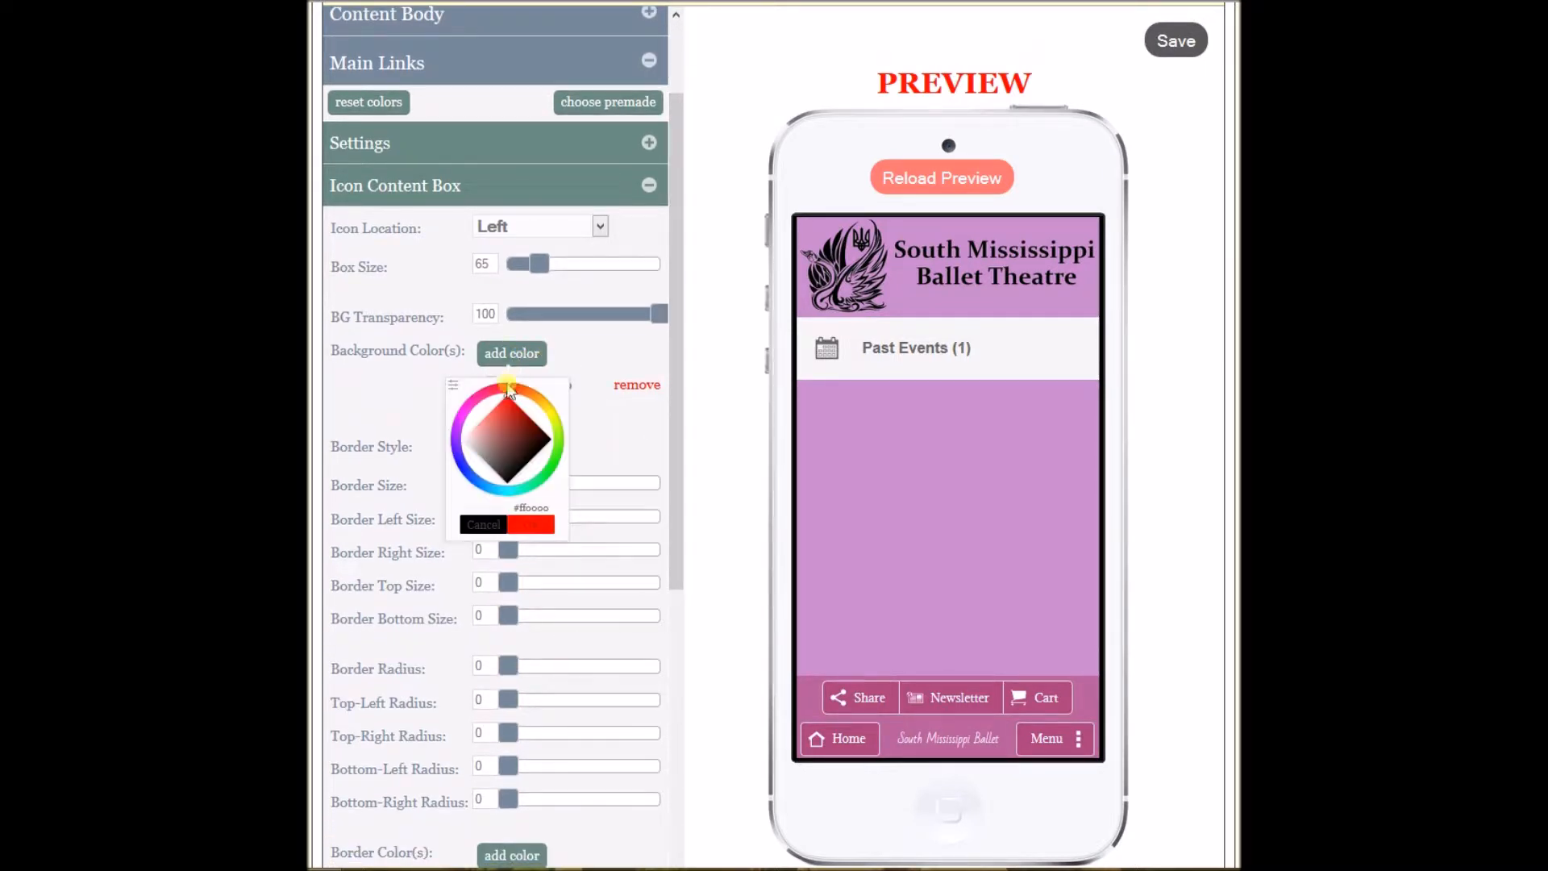
{"action": "left_click", "coordinate": [454, 385]}
{"action": "double_click", "coordinate": [497, 475]}
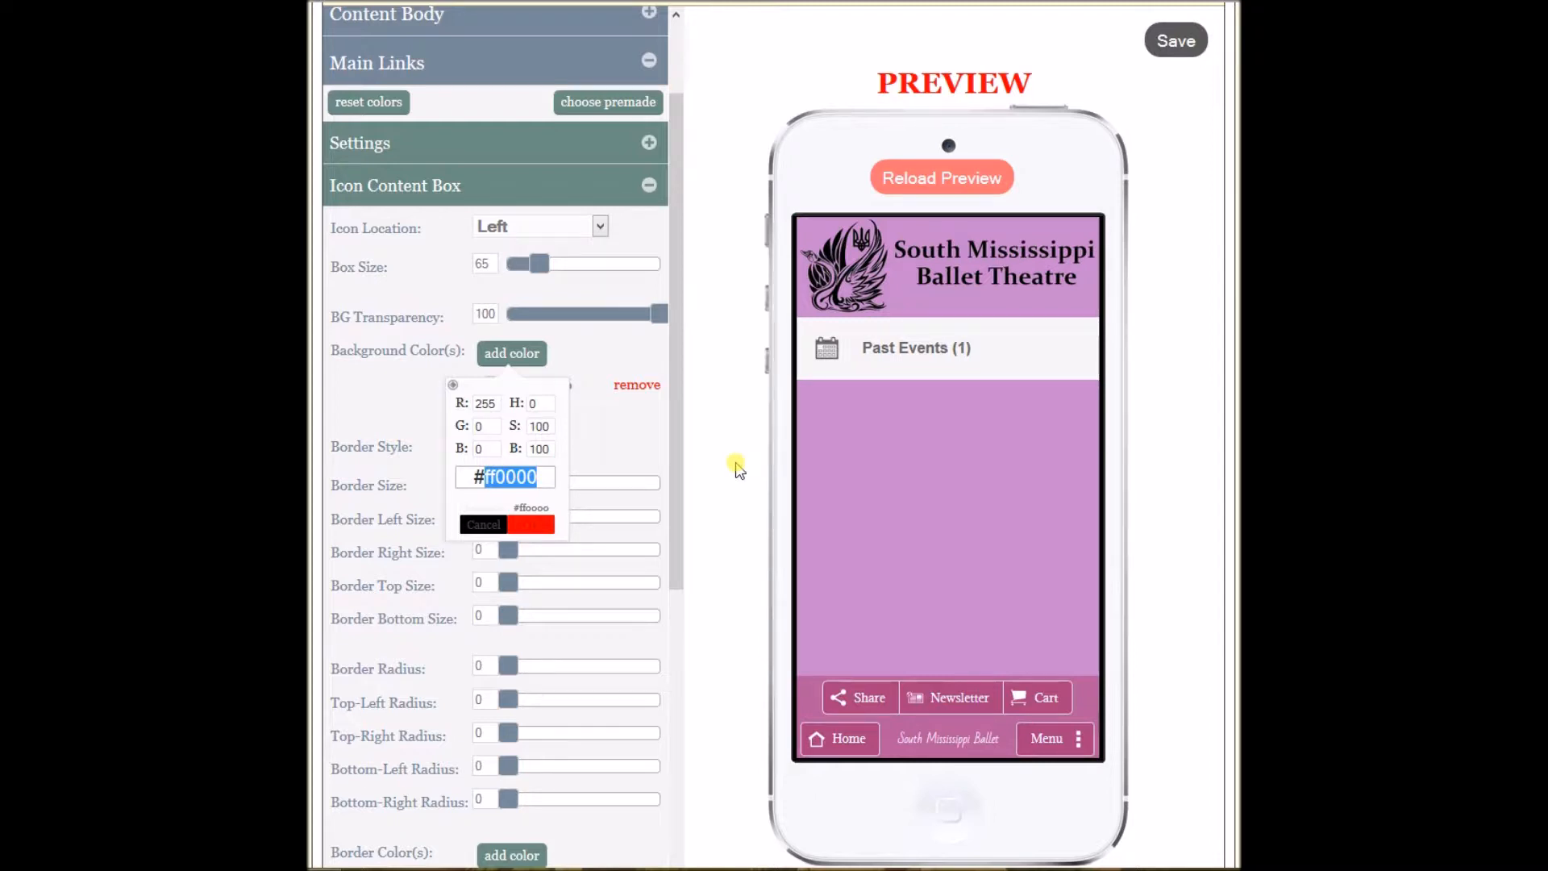
{"action": "type", "text": "a93"}
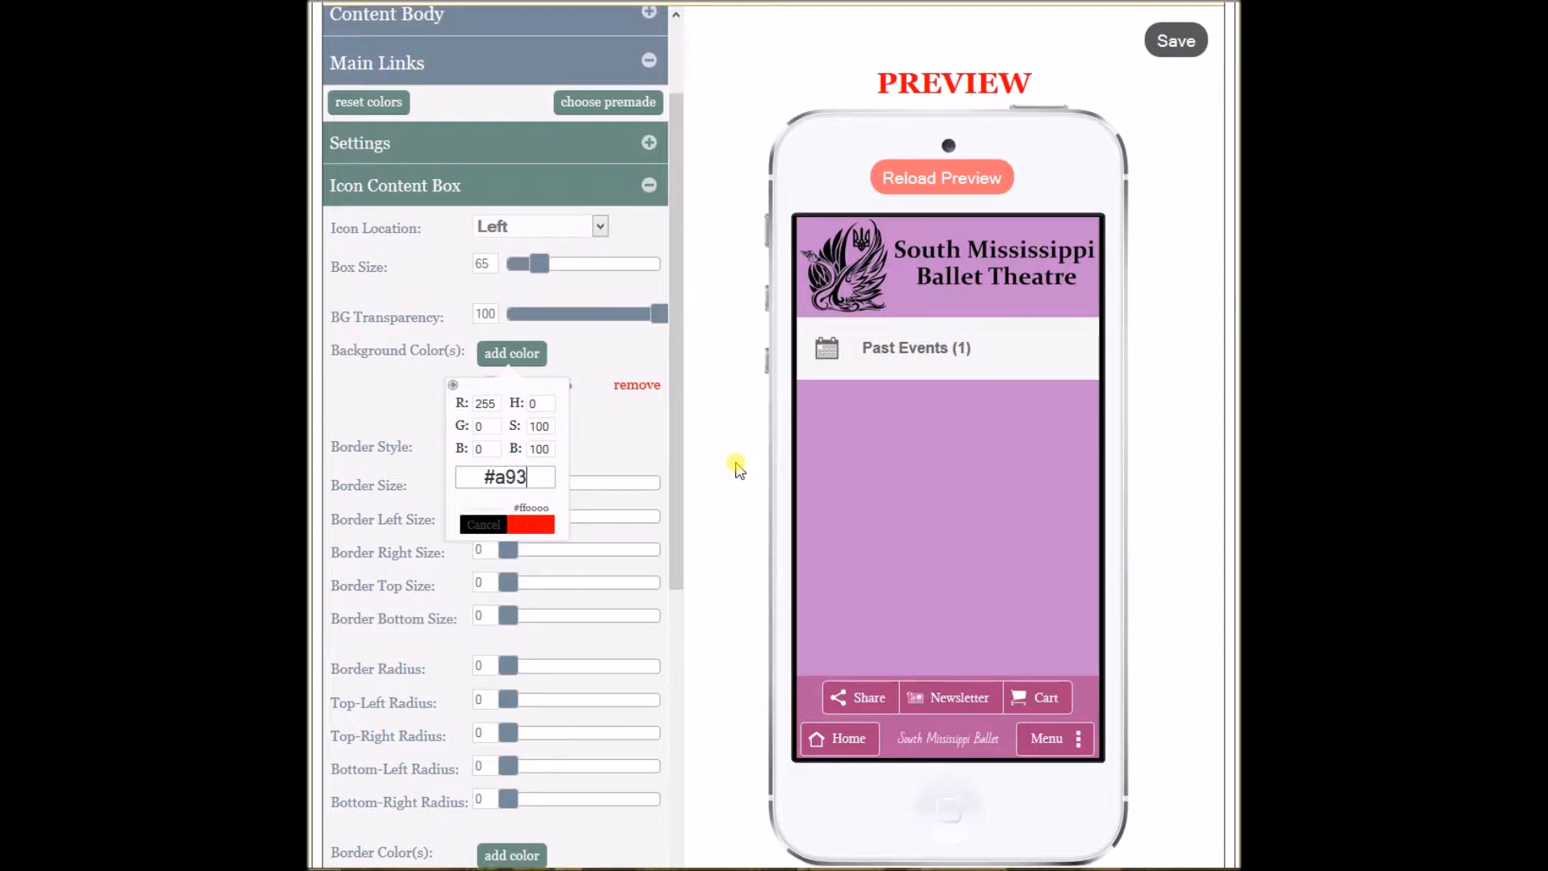
{"action": "type", "text": "f7b"}
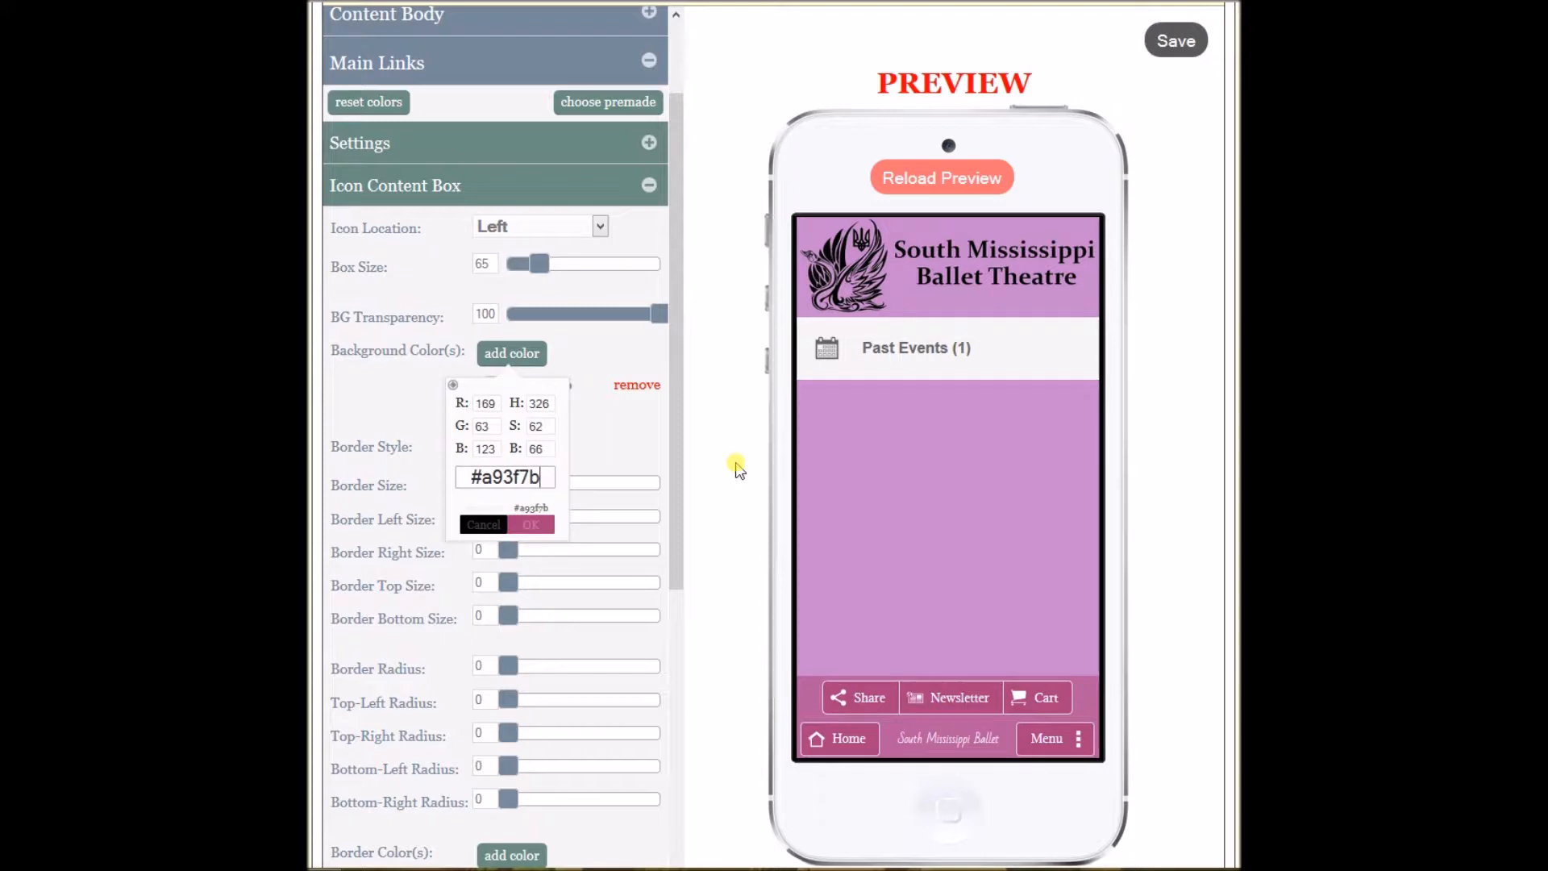
{"action": "left_click", "coordinate": [533, 524]}
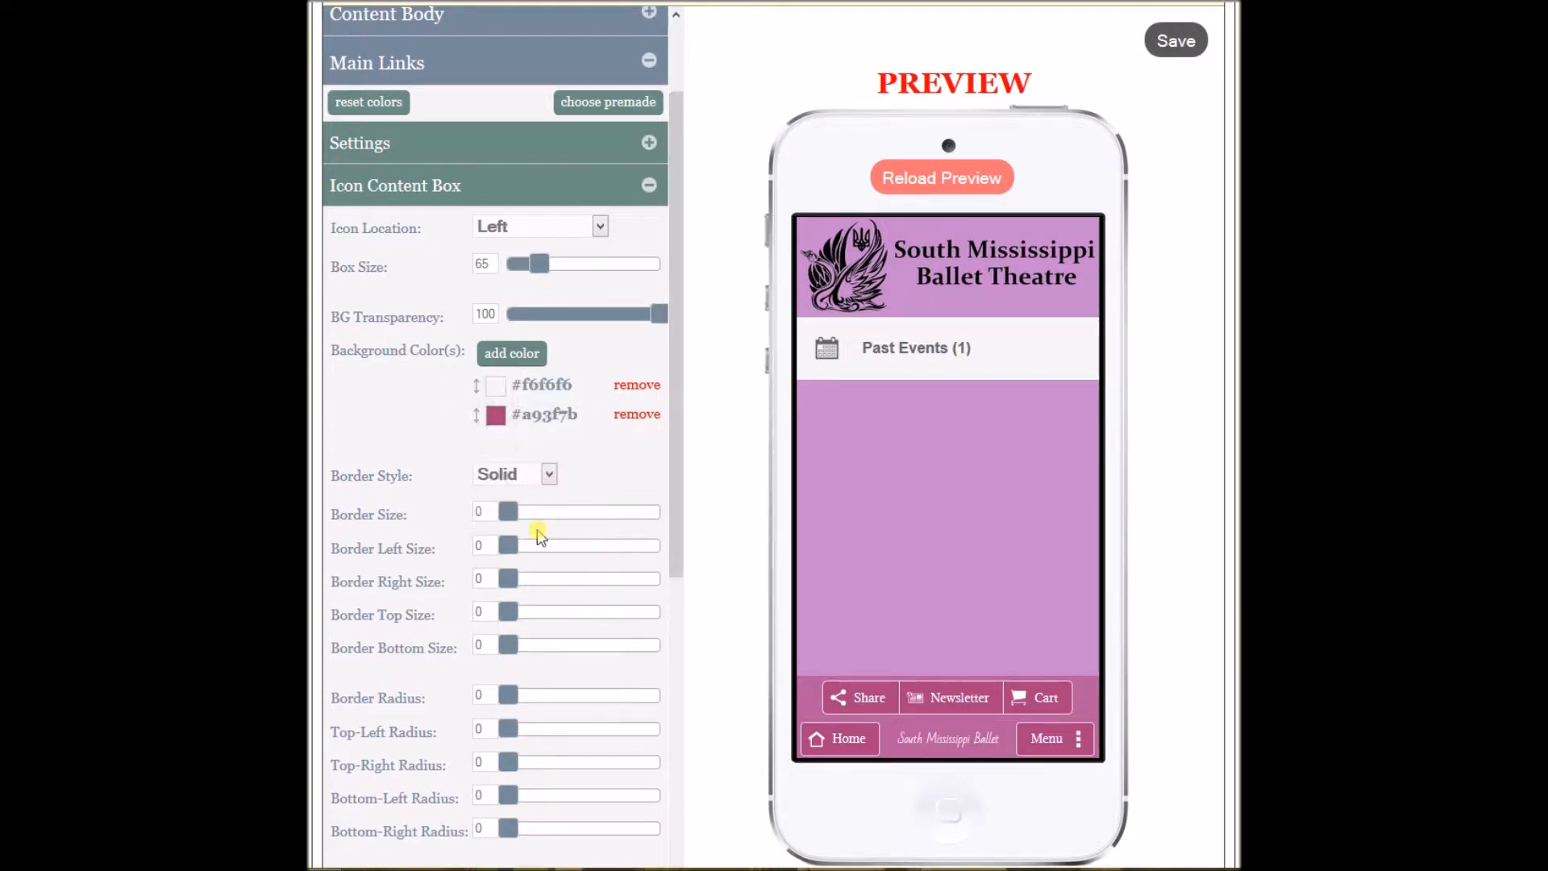
{"action": "left_click", "coordinate": [634, 385]}
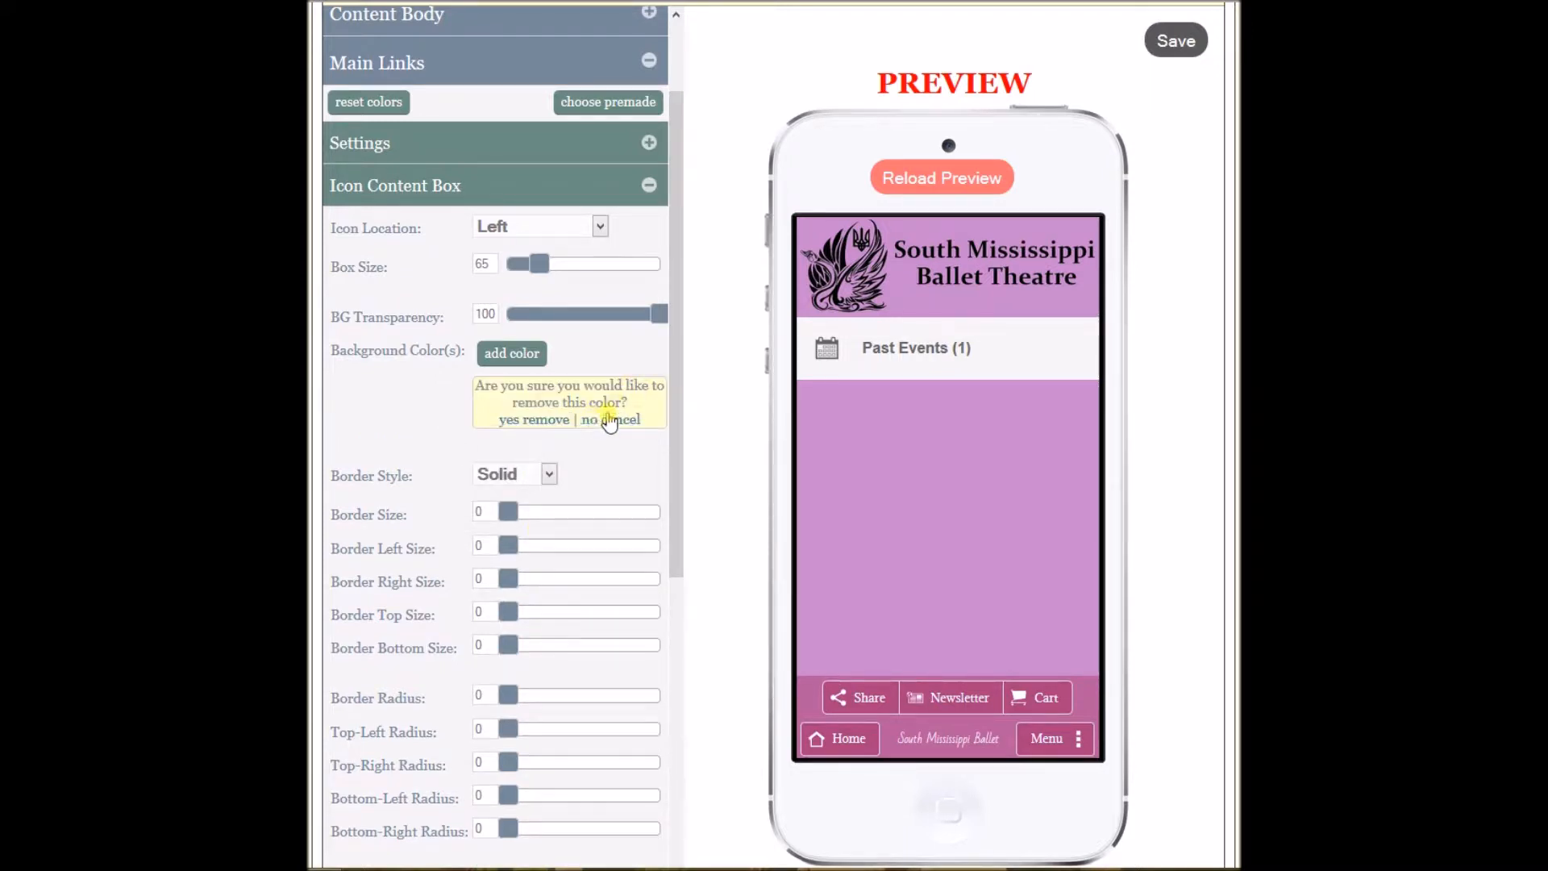
{"action": "left_click", "coordinate": [535, 420]}
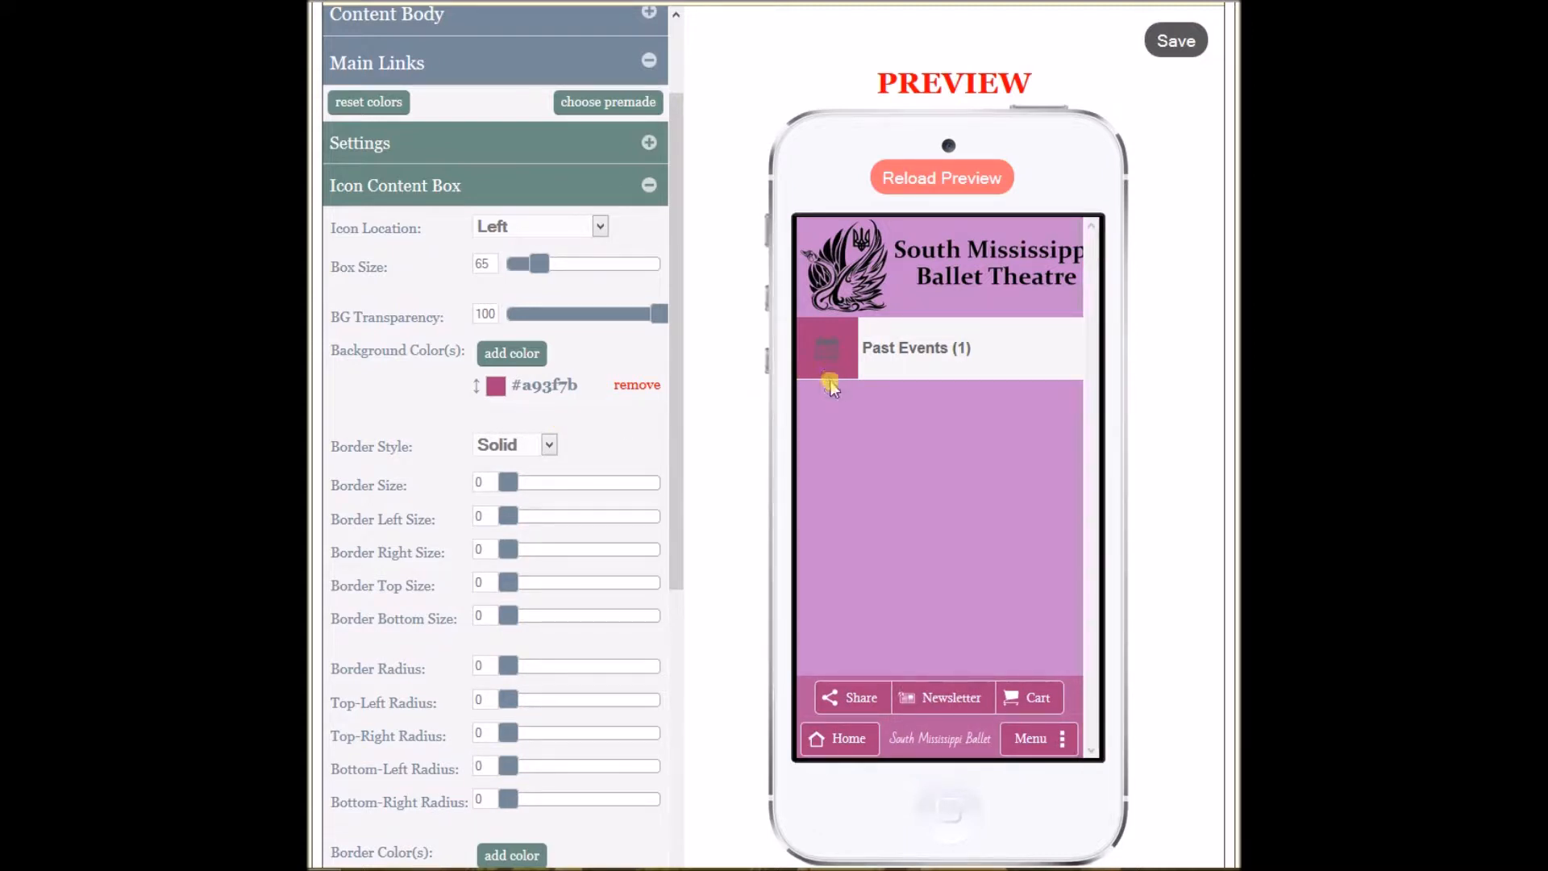
{"action": "left_click_drag", "start_coordinate": [661, 318], "coordinate": [473, 316]}
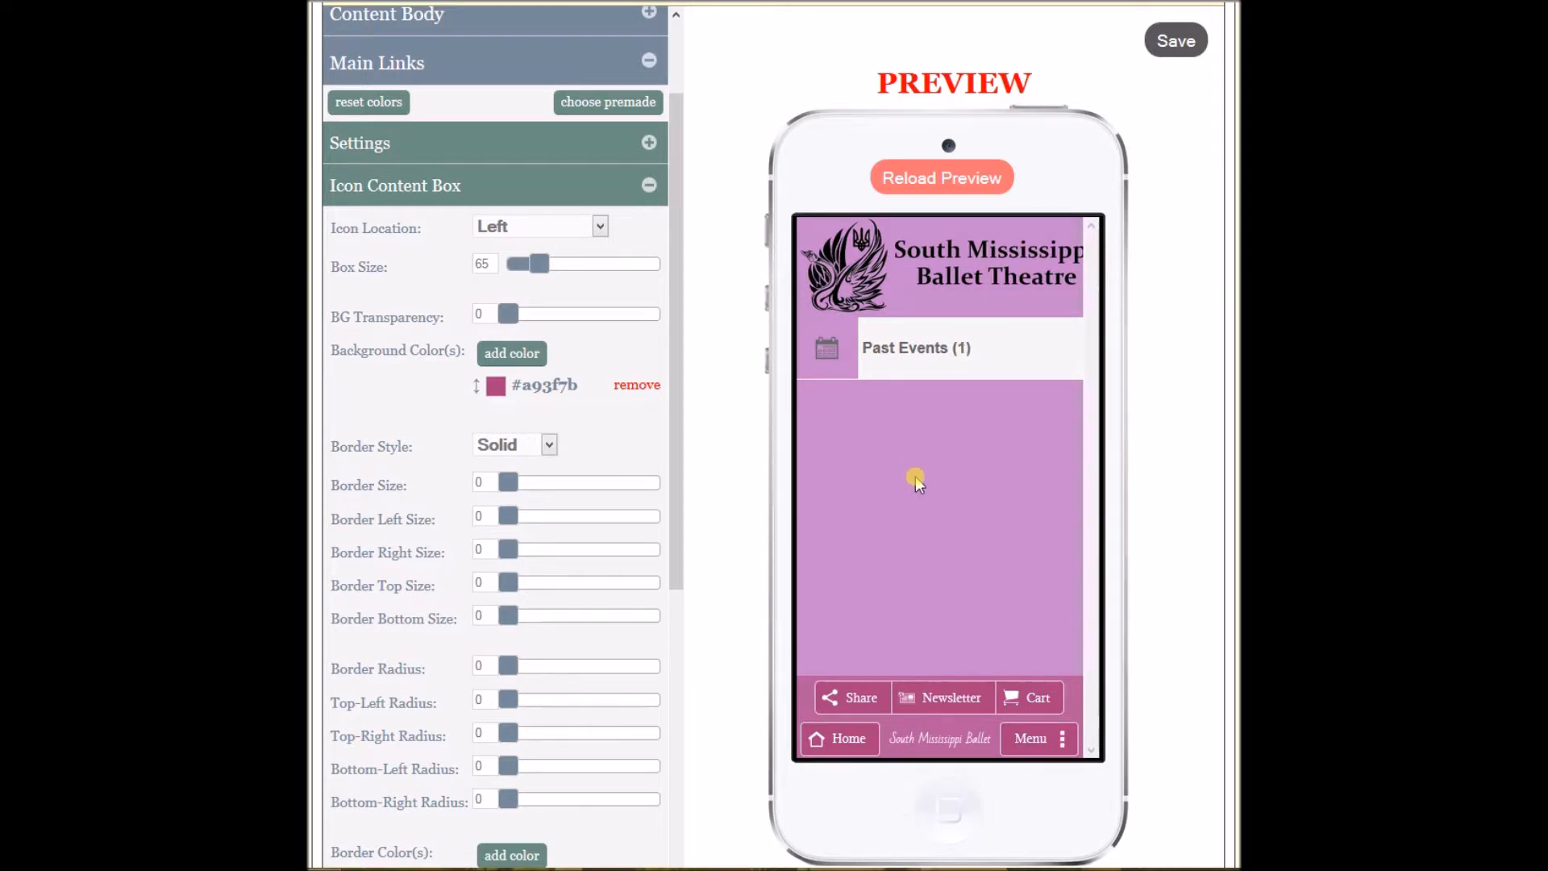
Replace the border color of the main links' icon content box with white (#ffffff).
{"action": "left_click_drag", "start_coordinate": [671, 474], "coordinate": [671, 622]}
{"action": "left_click", "coordinate": [524, 613]}
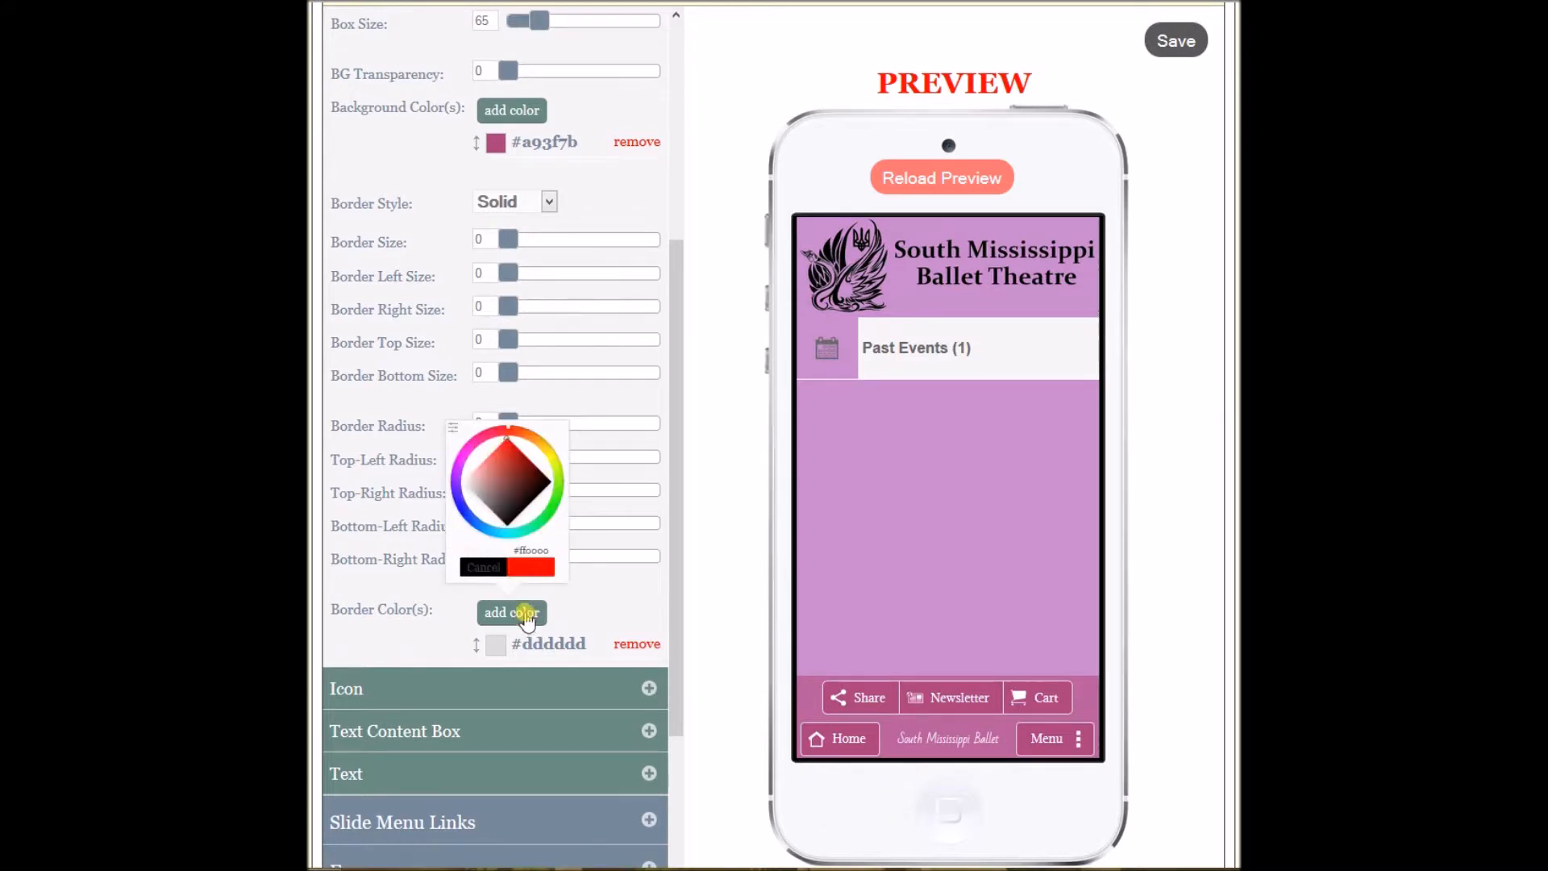
{"action": "mouse_move", "coordinate": [503, 466]}
{"action": "left_mouse_down"}
{"action": "mouse_move", "coordinate": [444, 488]}
{"action": "mouse_move", "coordinate": [437, 514]}
{"action": "left_mouse_up"}
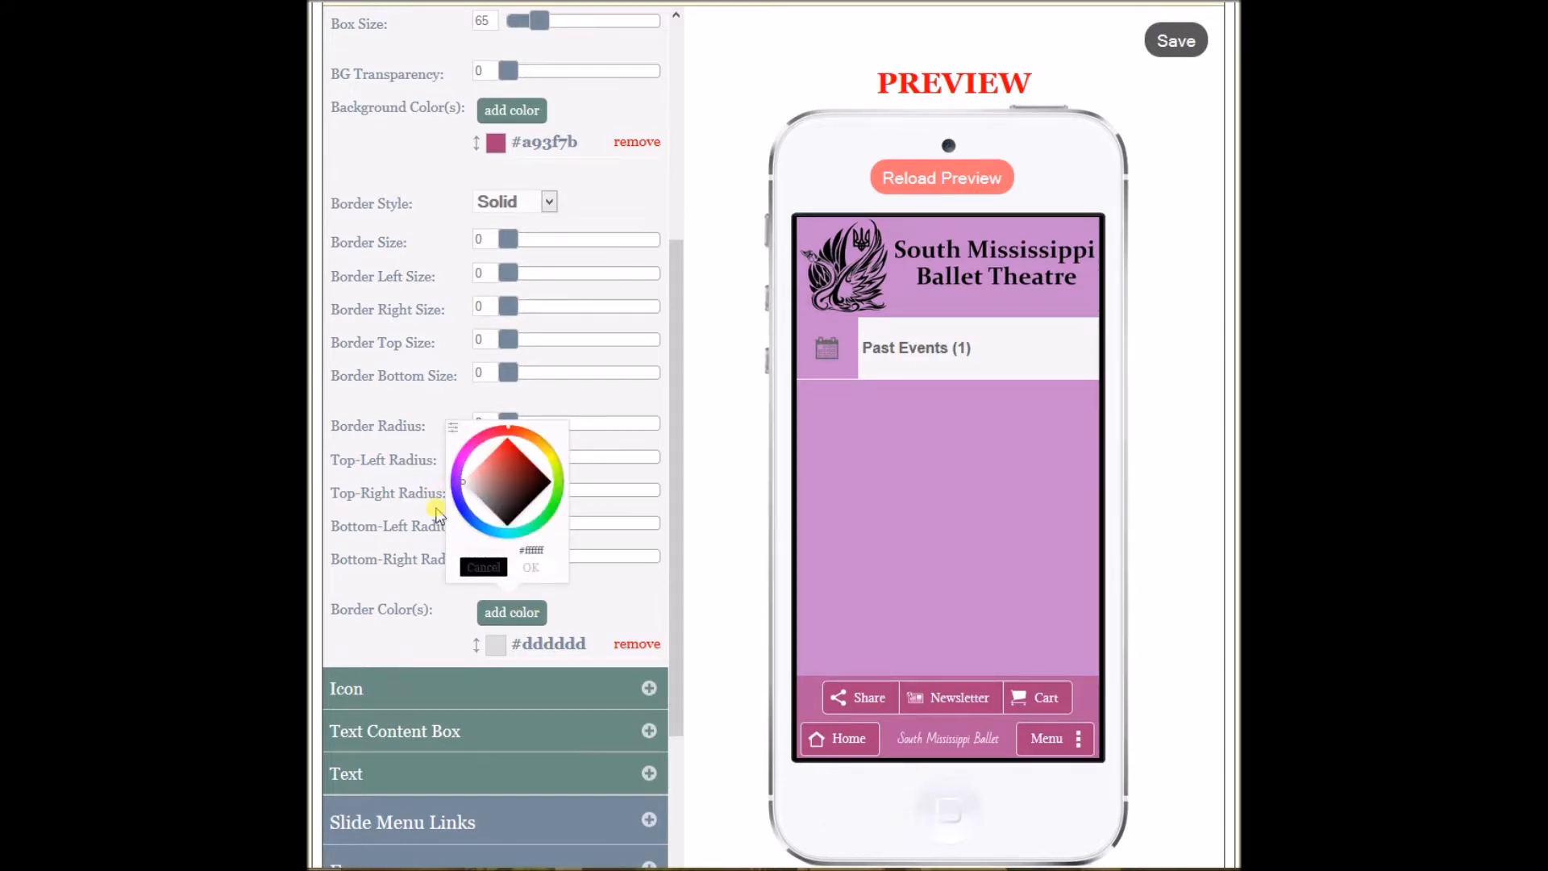
{"action": "left_click", "coordinate": [529, 568]}
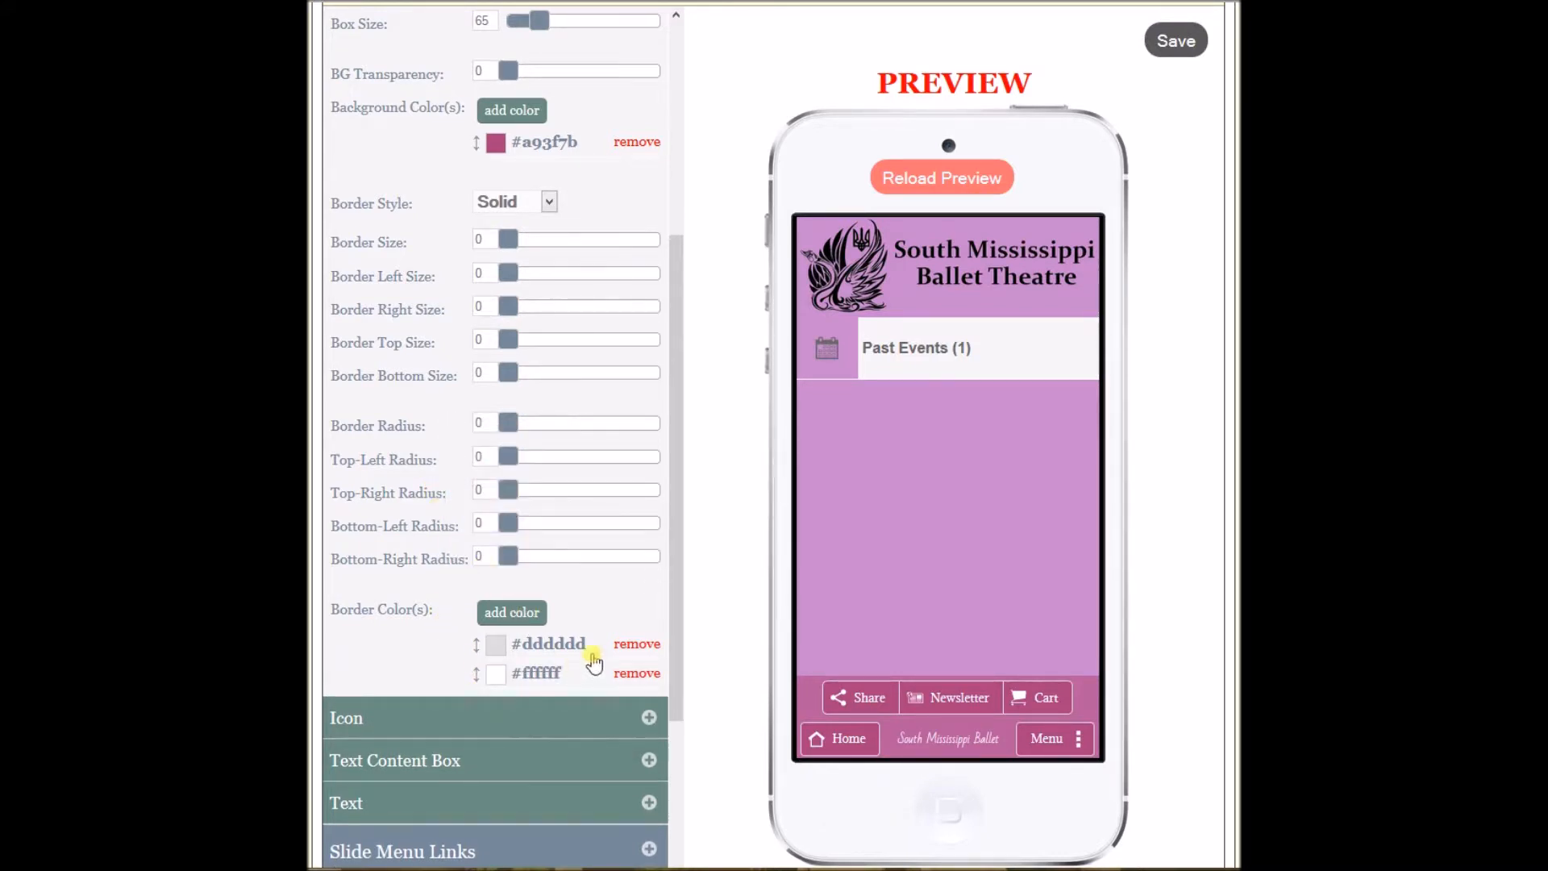
{"action": "left_click", "coordinate": [636, 644]}
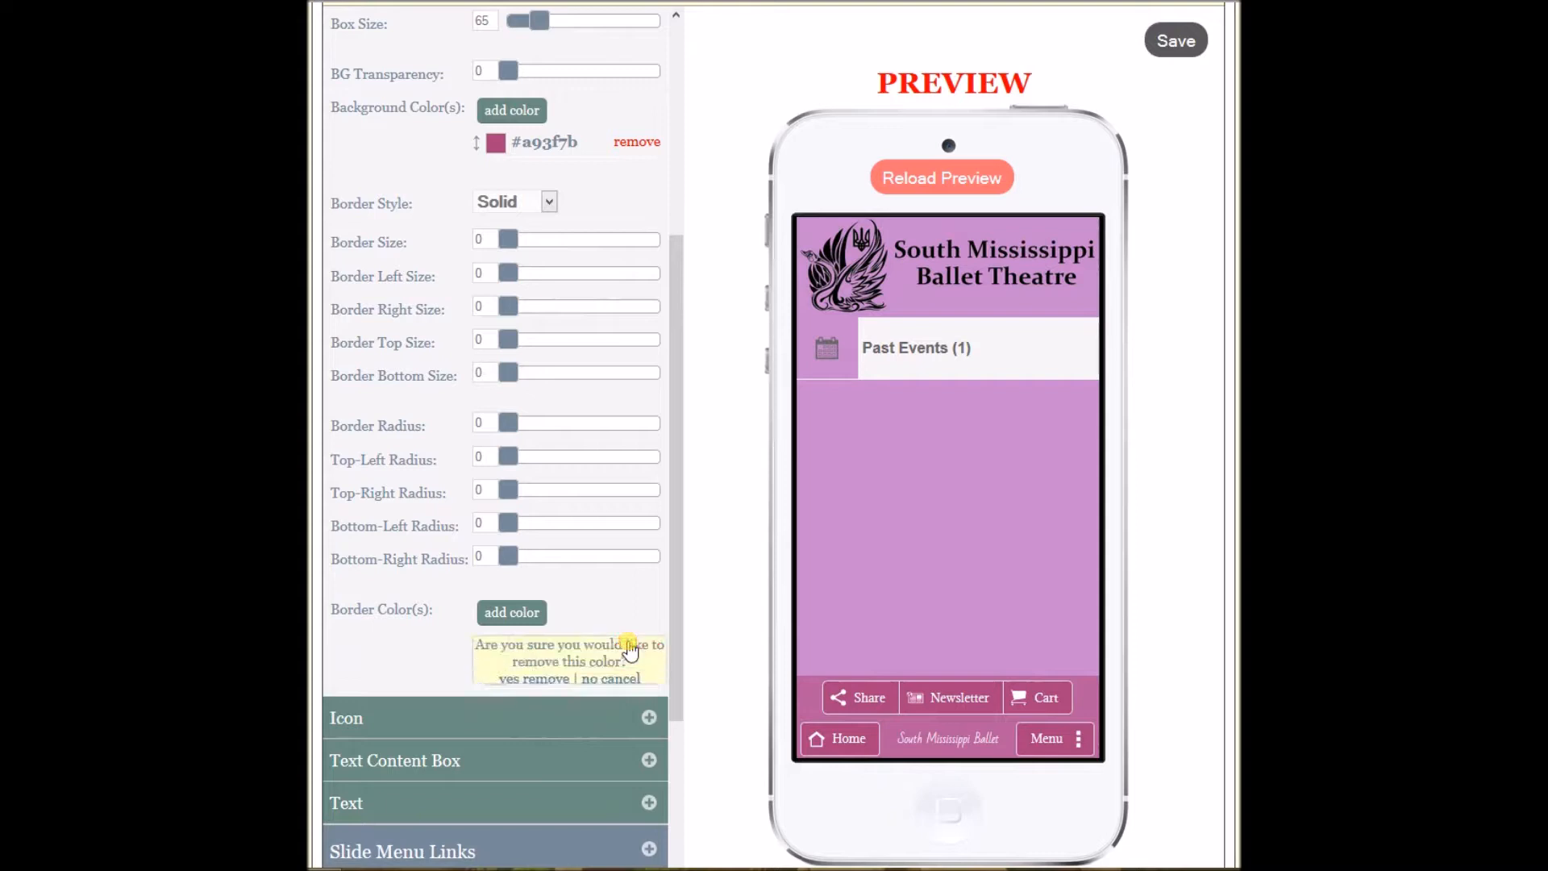
{"action": "left_click", "coordinate": [546, 679]}
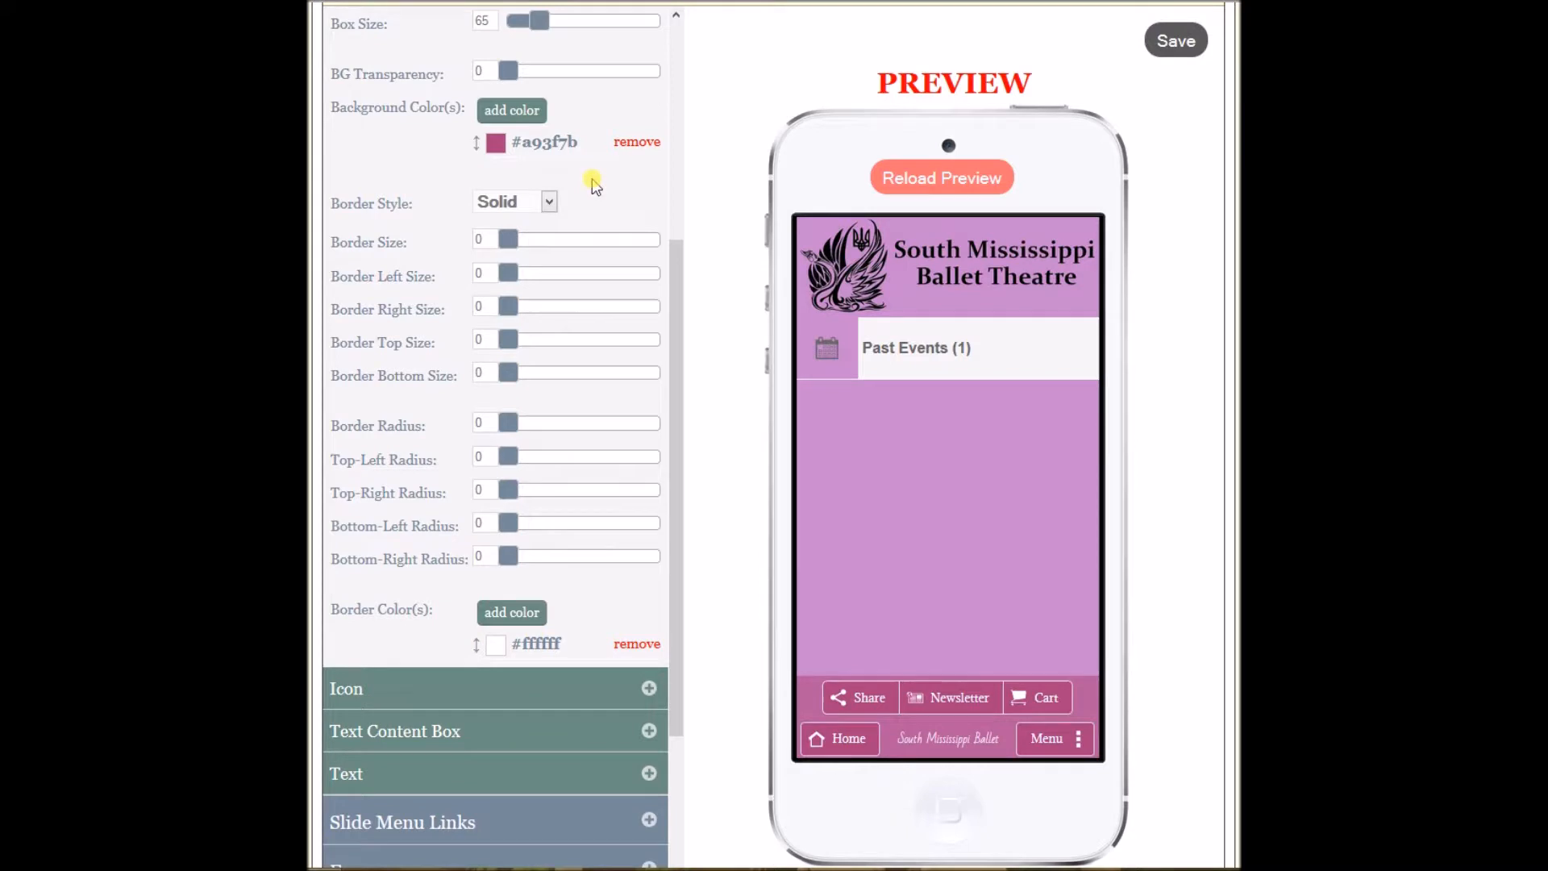
Replace the icon color of the main links with #a93f7b.
{"action": "left_click", "coordinate": [652, 691]}
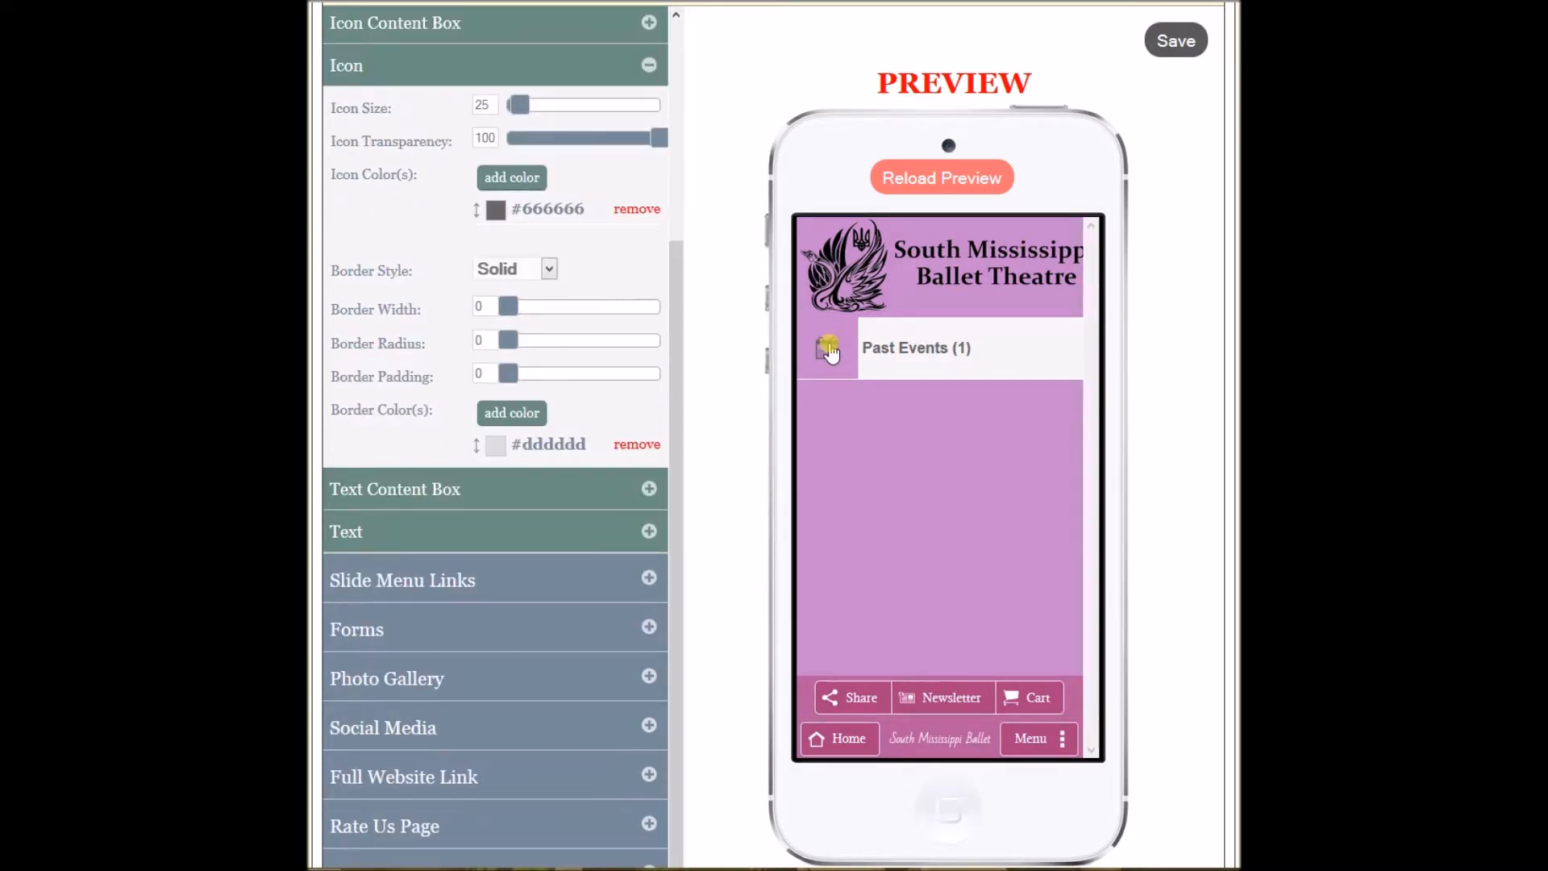
{"action": "left_click", "coordinate": [528, 180]}
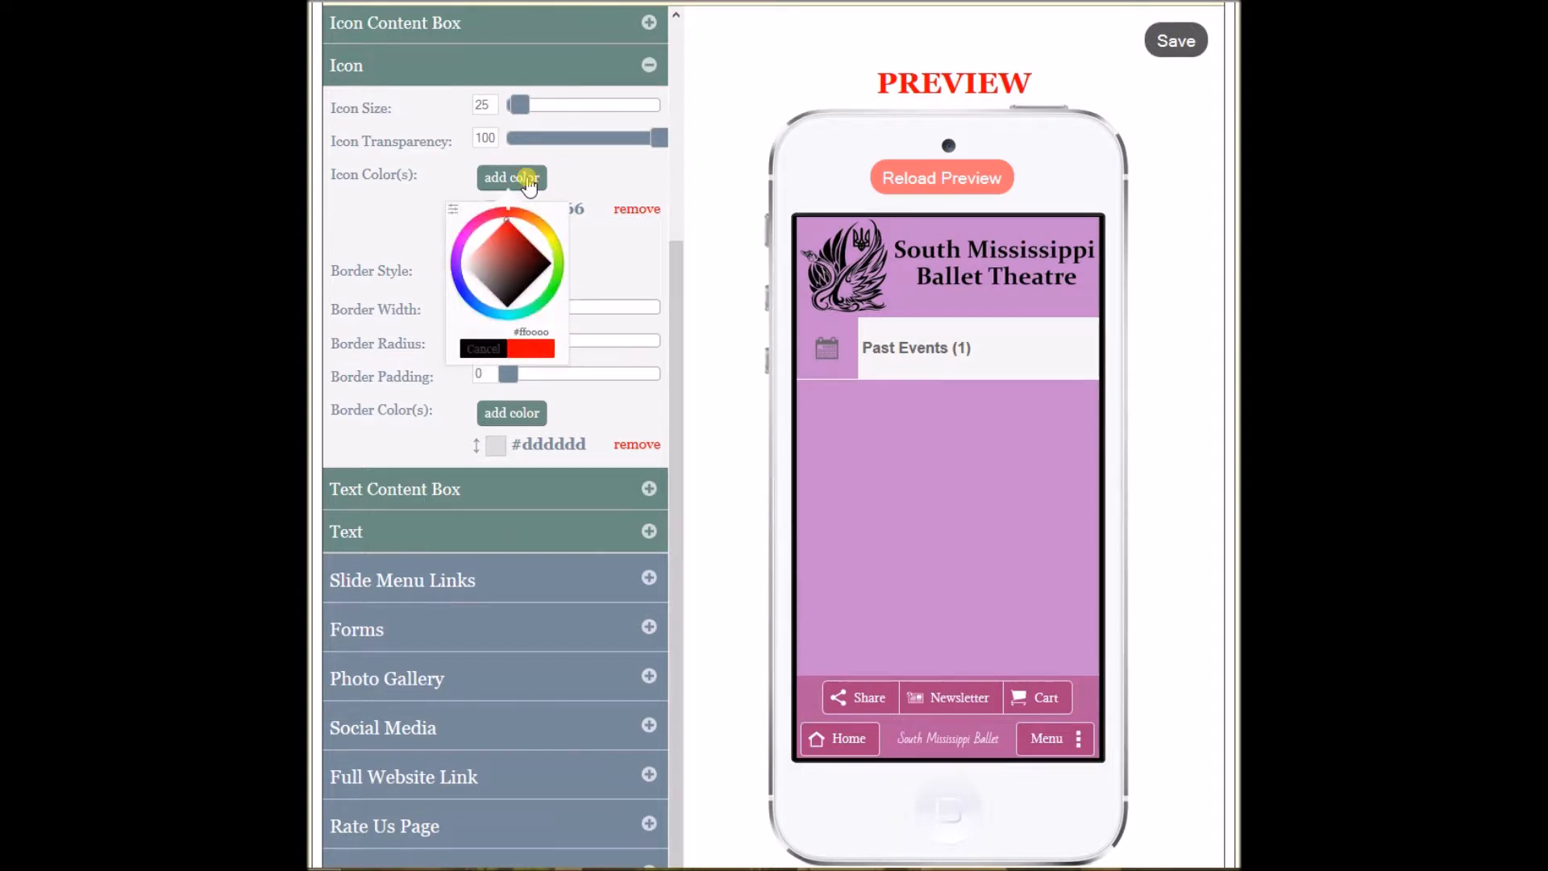
{"action": "left_click", "coordinate": [454, 209]}
{"action": "double_click", "coordinate": [509, 303]}
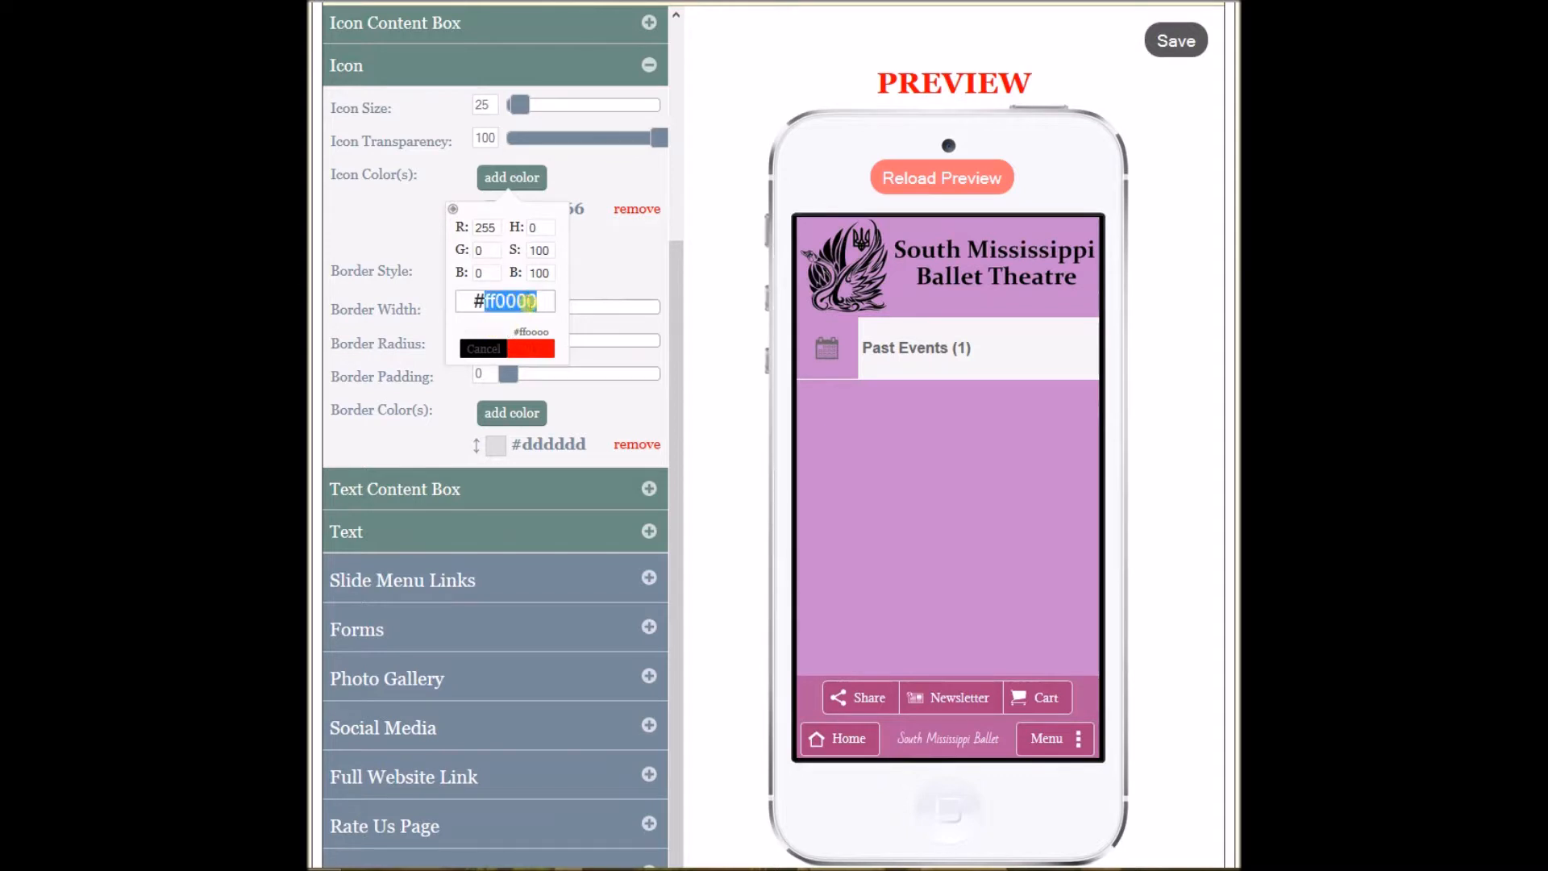
{"action": "type", "text": "a93f7b"}
{"action": "left_click", "coordinate": [539, 349]}
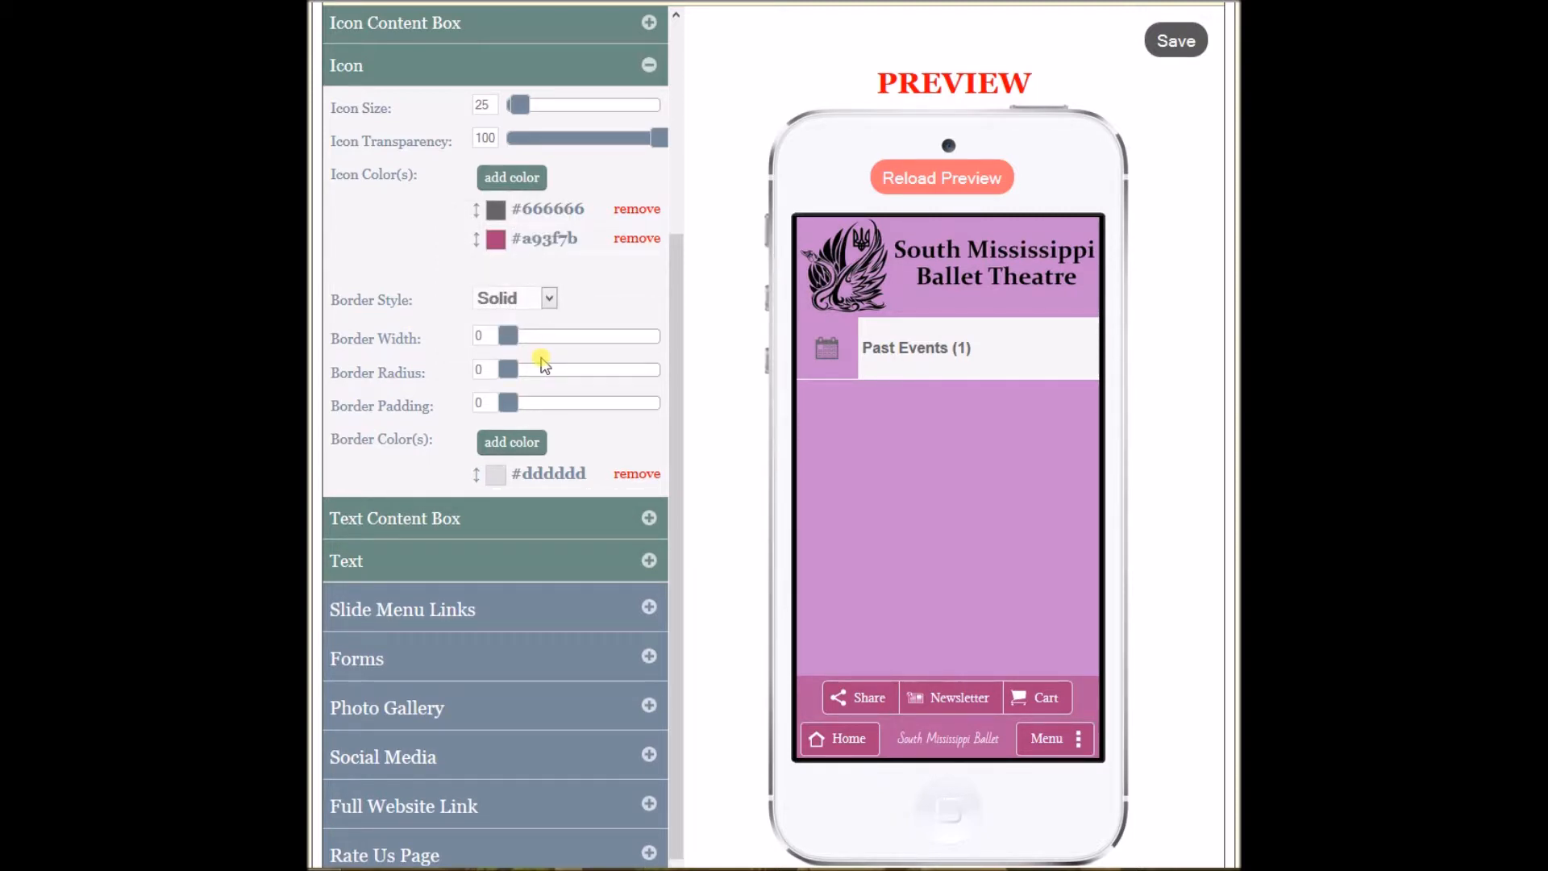
{"action": "left_click", "coordinate": [637, 209]}
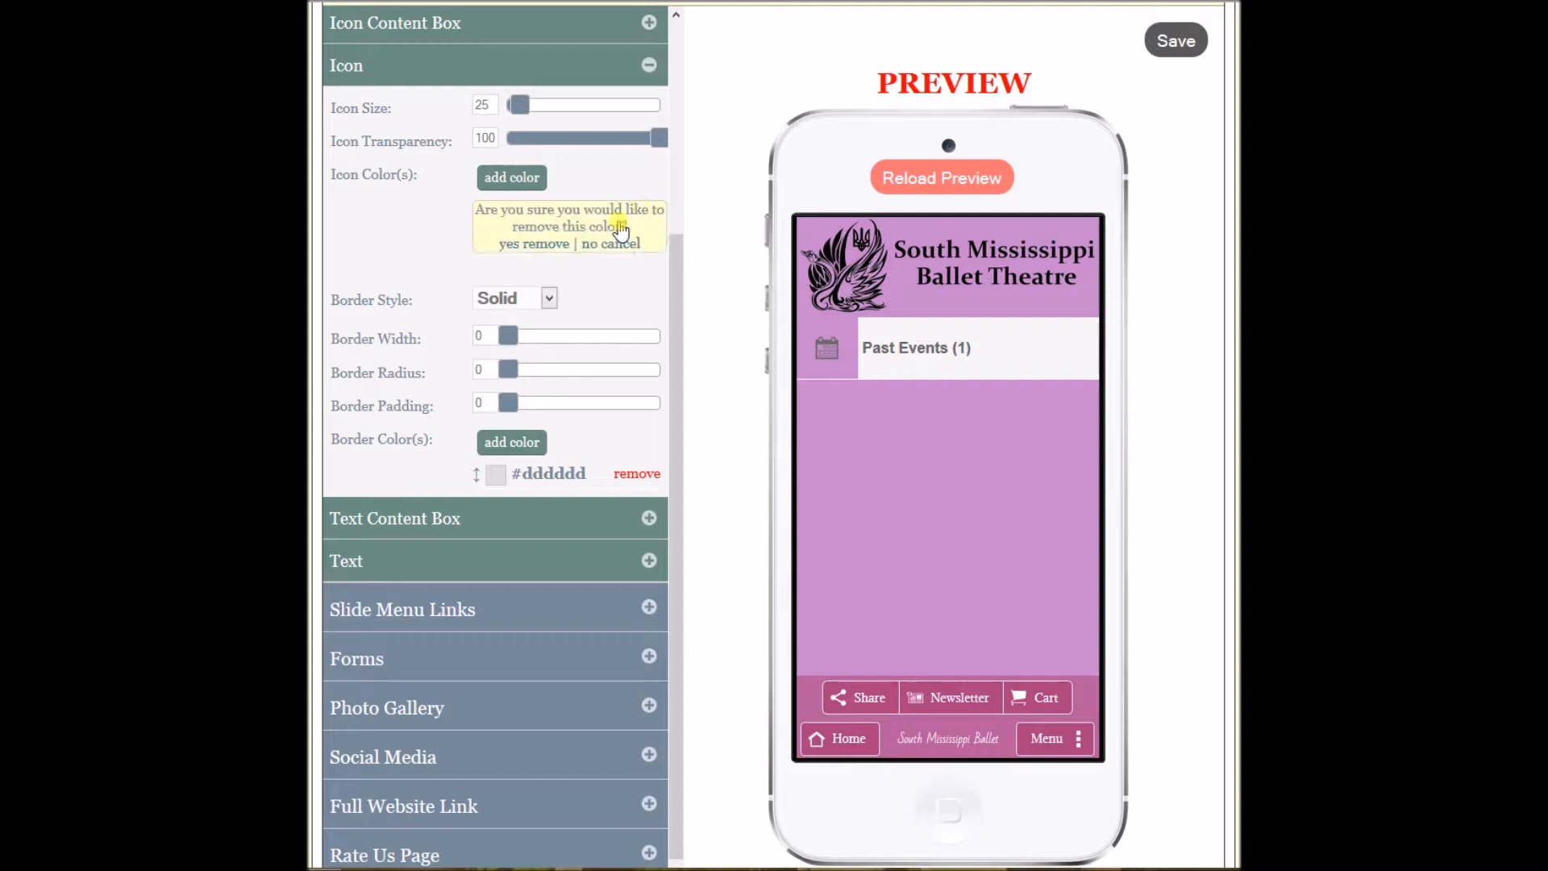
{"action": "left_click", "coordinate": [538, 246]}
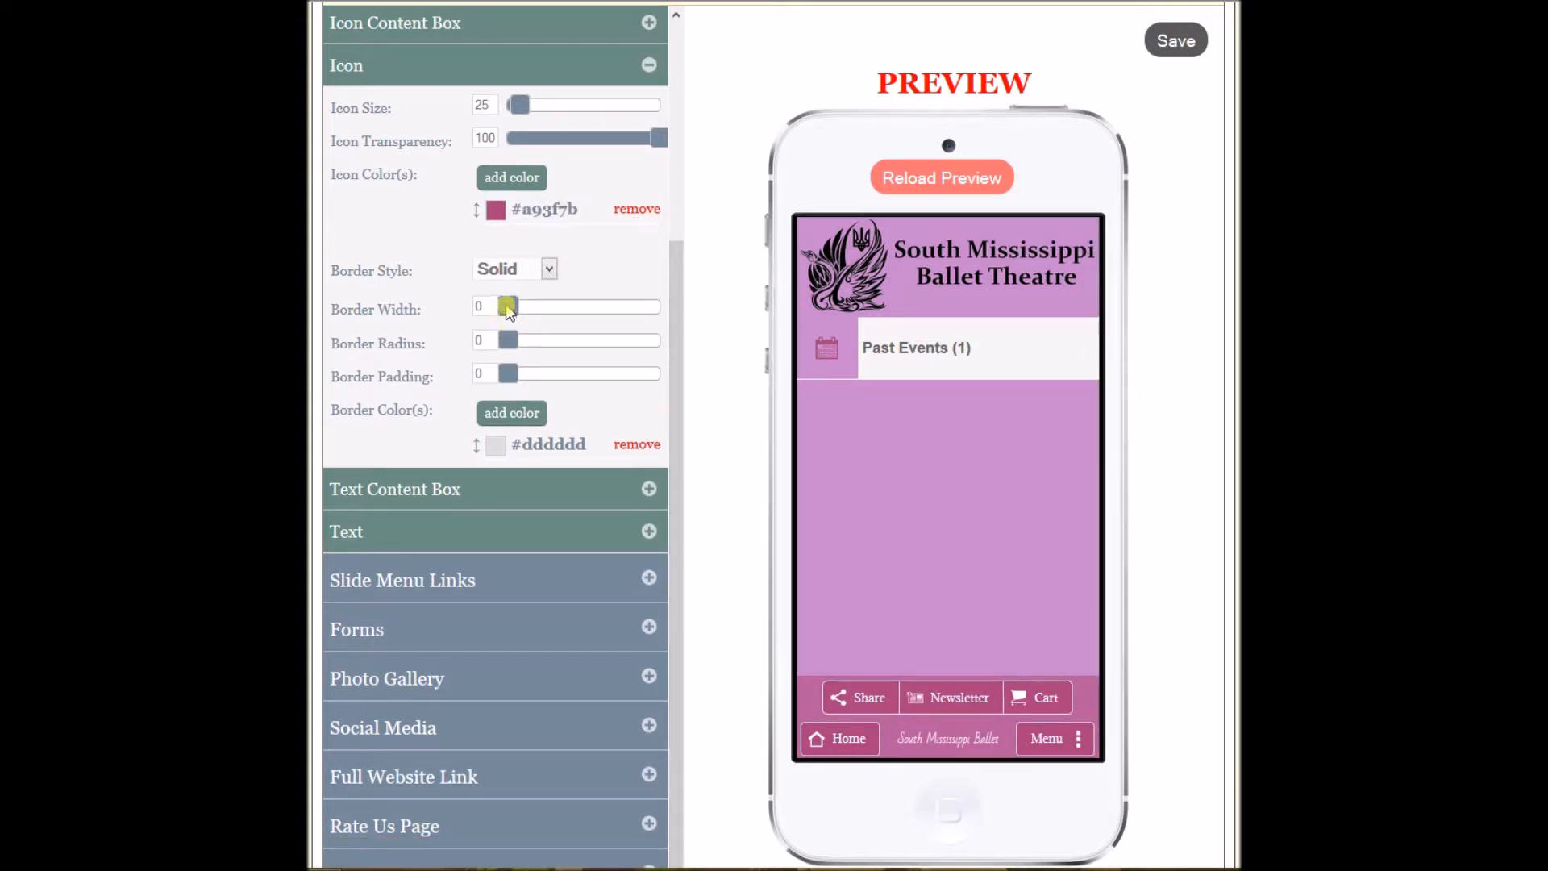
Give the main links' icon a border with width 1, radius 5 and padding 16.
{"action": "left_click_drag", "start_coordinate": [506, 307], "coordinate": [511, 308]}
{"action": "left_click_drag", "start_coordinate": [507, 343], "coordinate": [526, 342]}
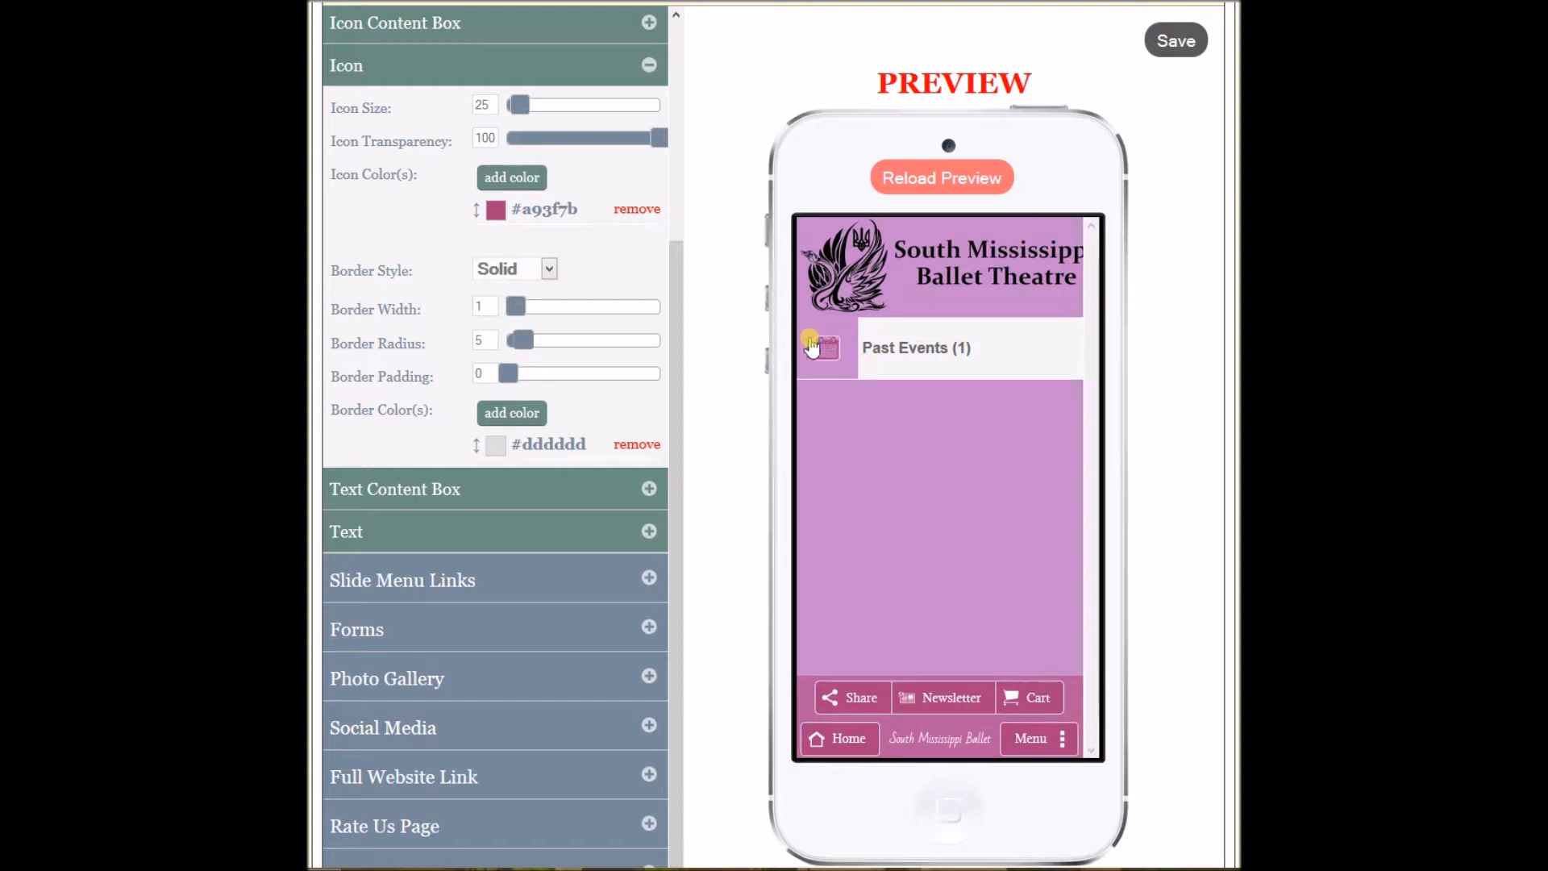
{"action": "left_click_drag", "start_coordinate": [508, 373], "coordinate": [577, 370]}
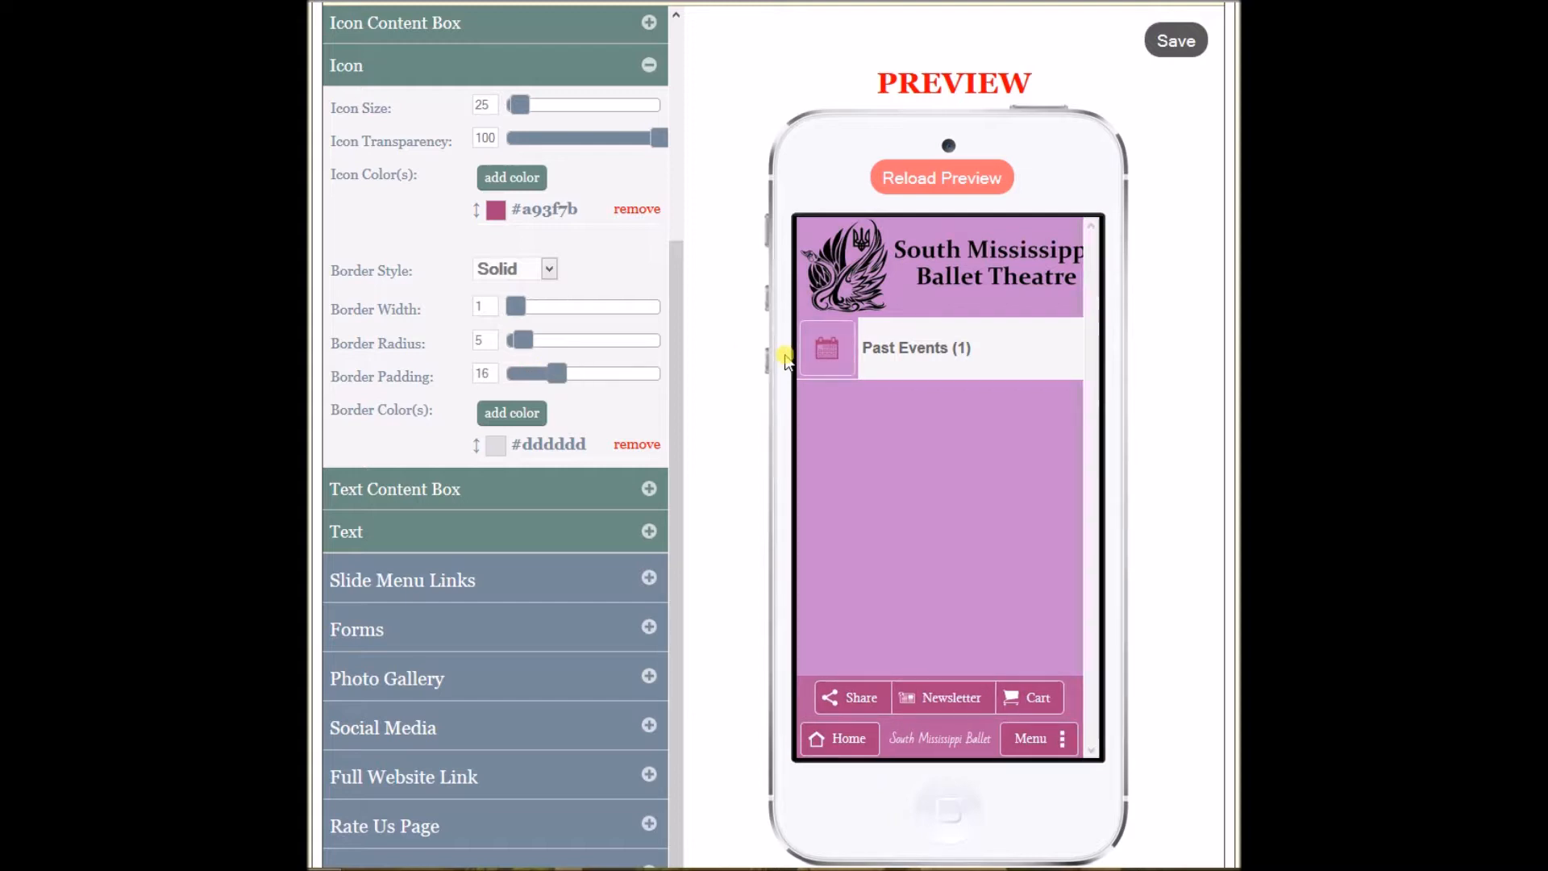
Replace the border color of the main links' icon with #a93f7b.
{"action": "left_click", "coordinate": [514, 420]}
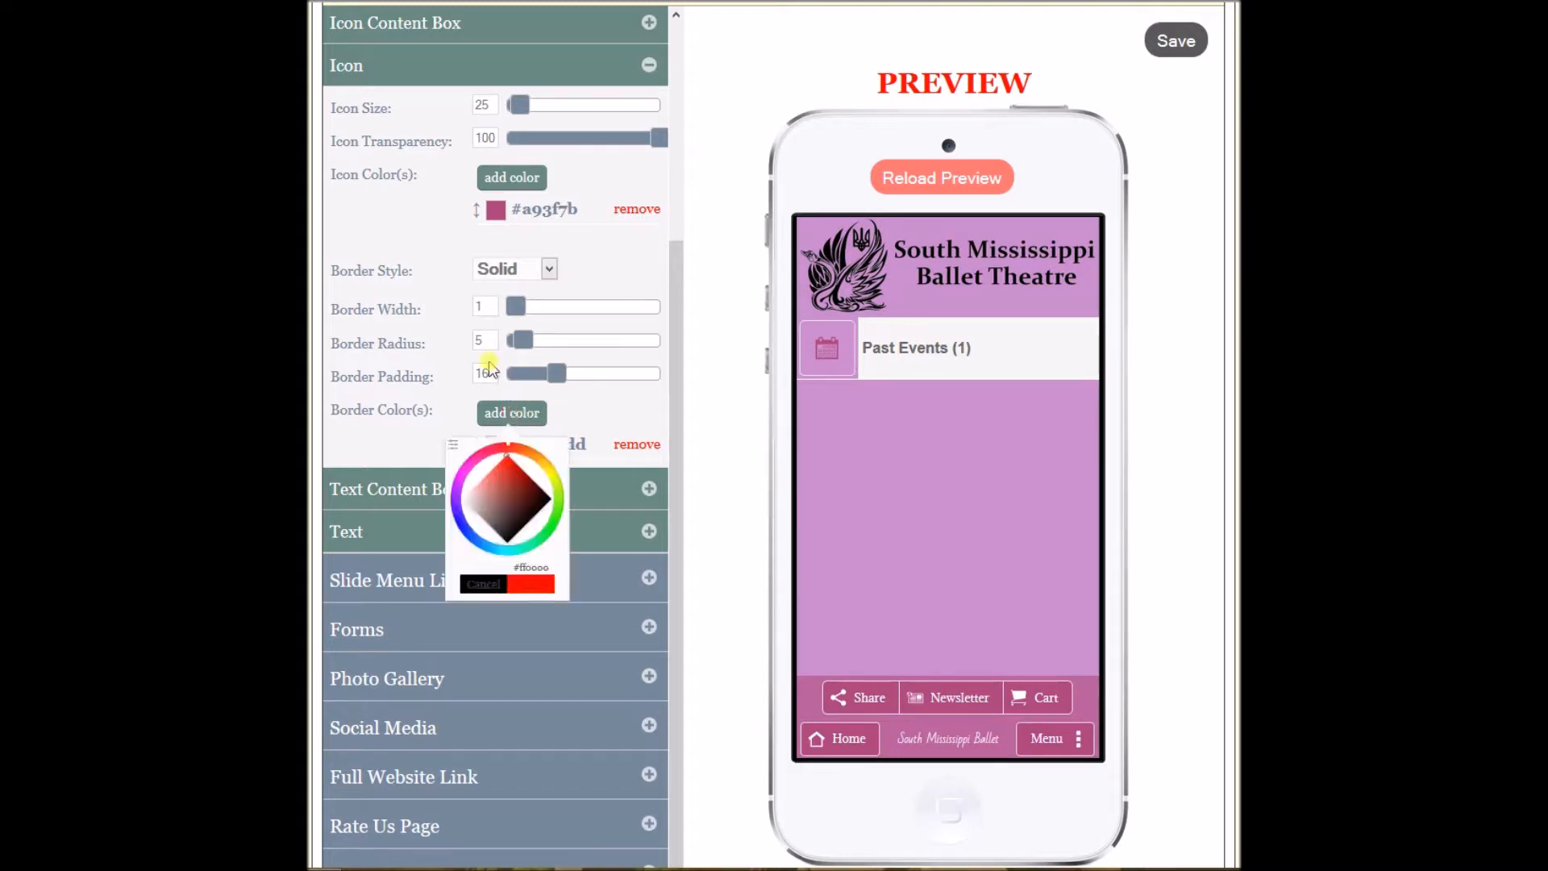
{"action": "left_click", "coordinate": [454, 449]}
{"action": "left_click_drag", "start_coordinate": [484, 536], "coordinate": [629, 532]}
{"action": "type", "text": "a"}
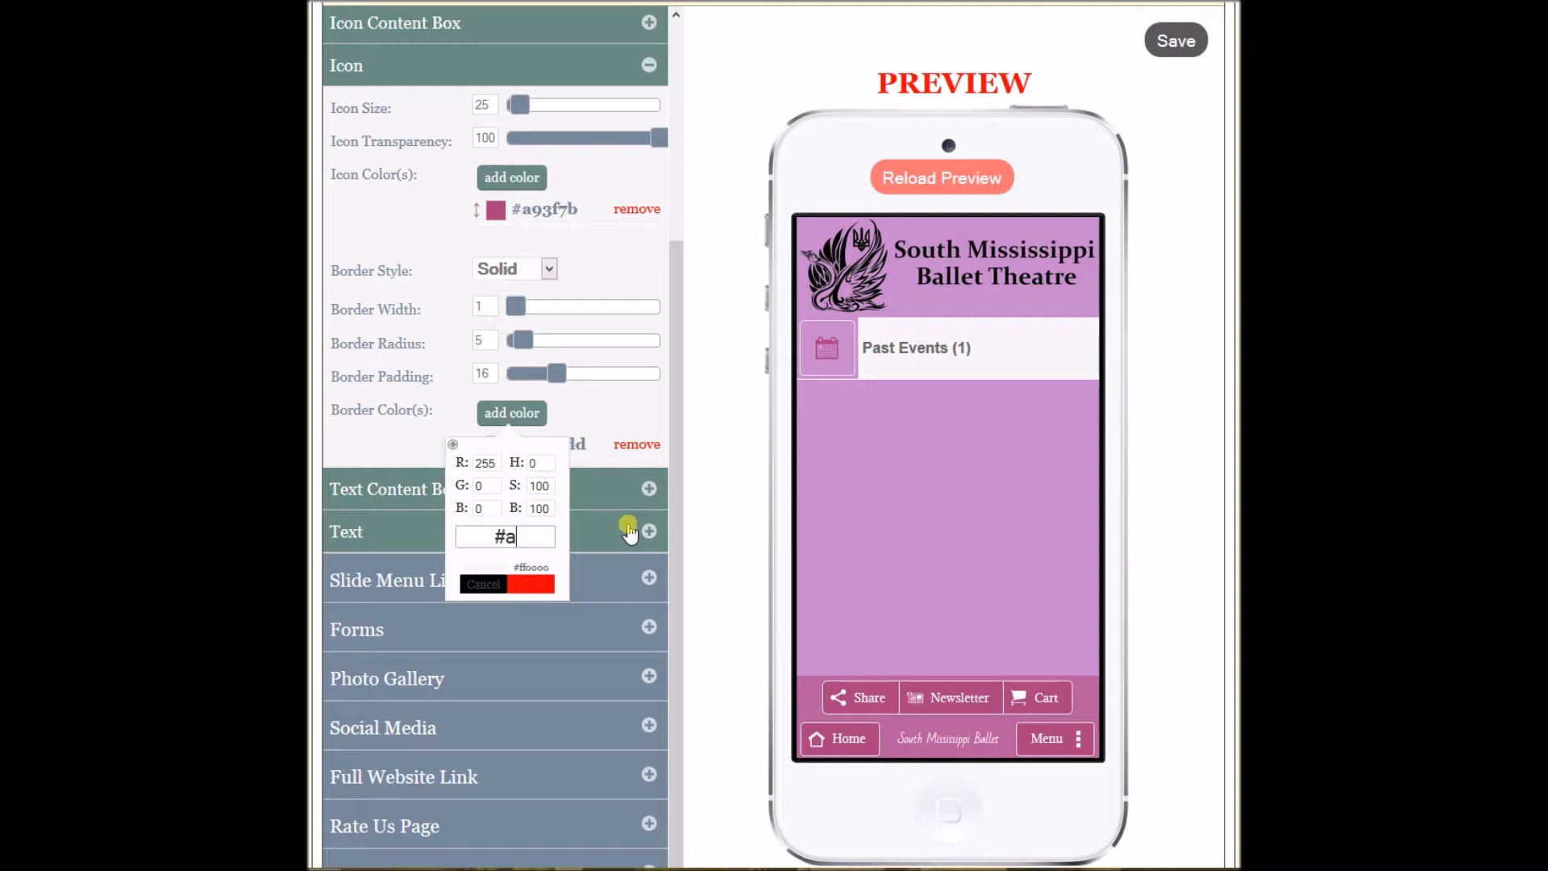
{"action": "type", "text": "93f7b"}
{"action": "left_click", "coordinate": [538, 586]}
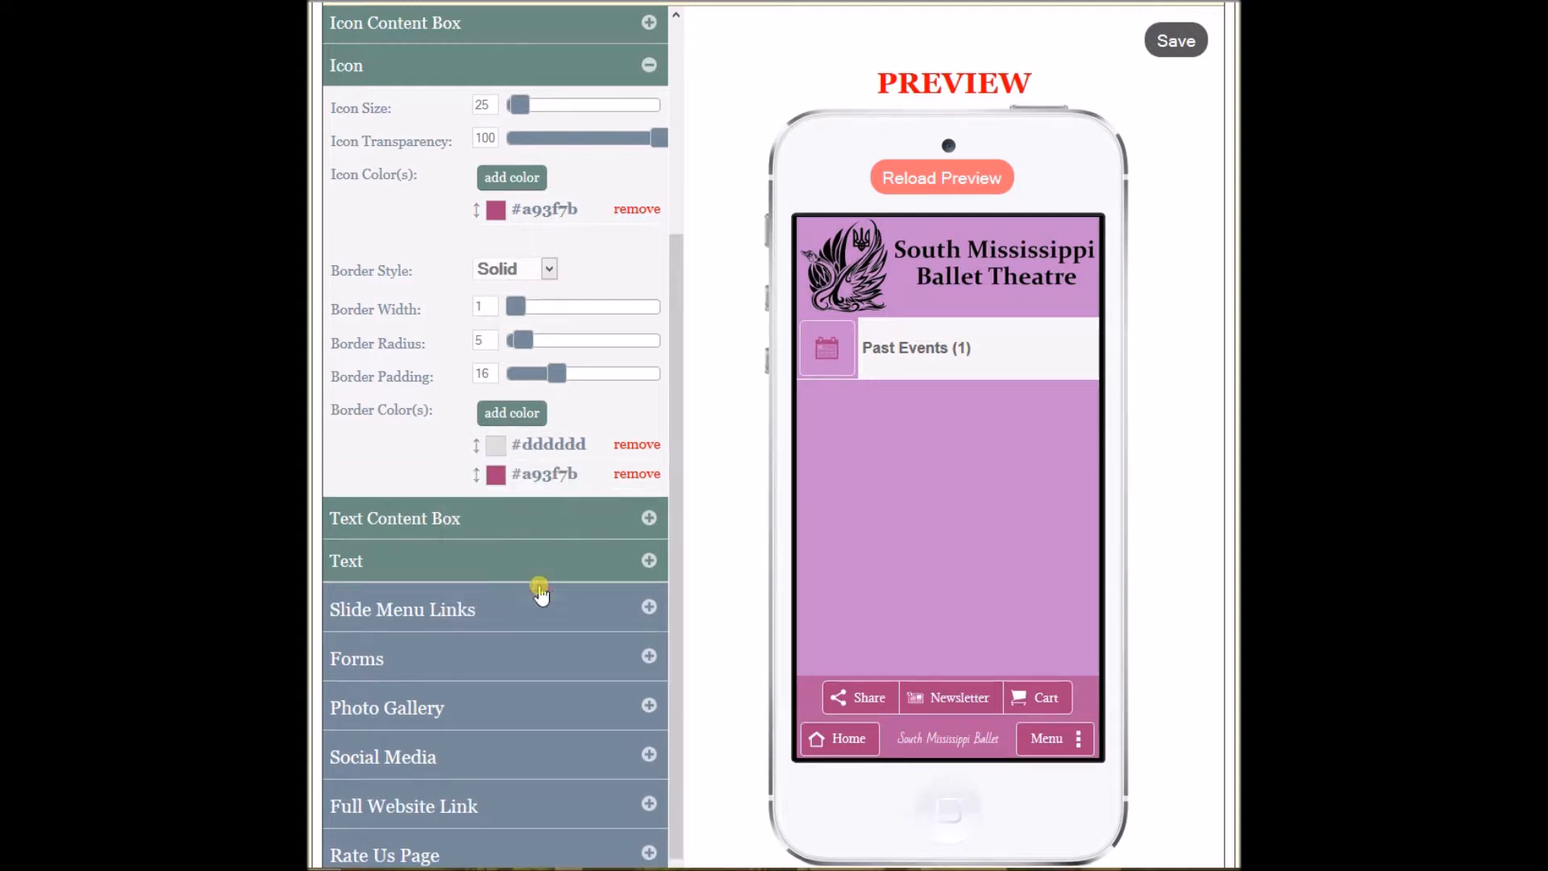
{"action": "left_click", "coordinate": [636, 445]}
{"action": "left_click", "coordinate": [558, 479]}
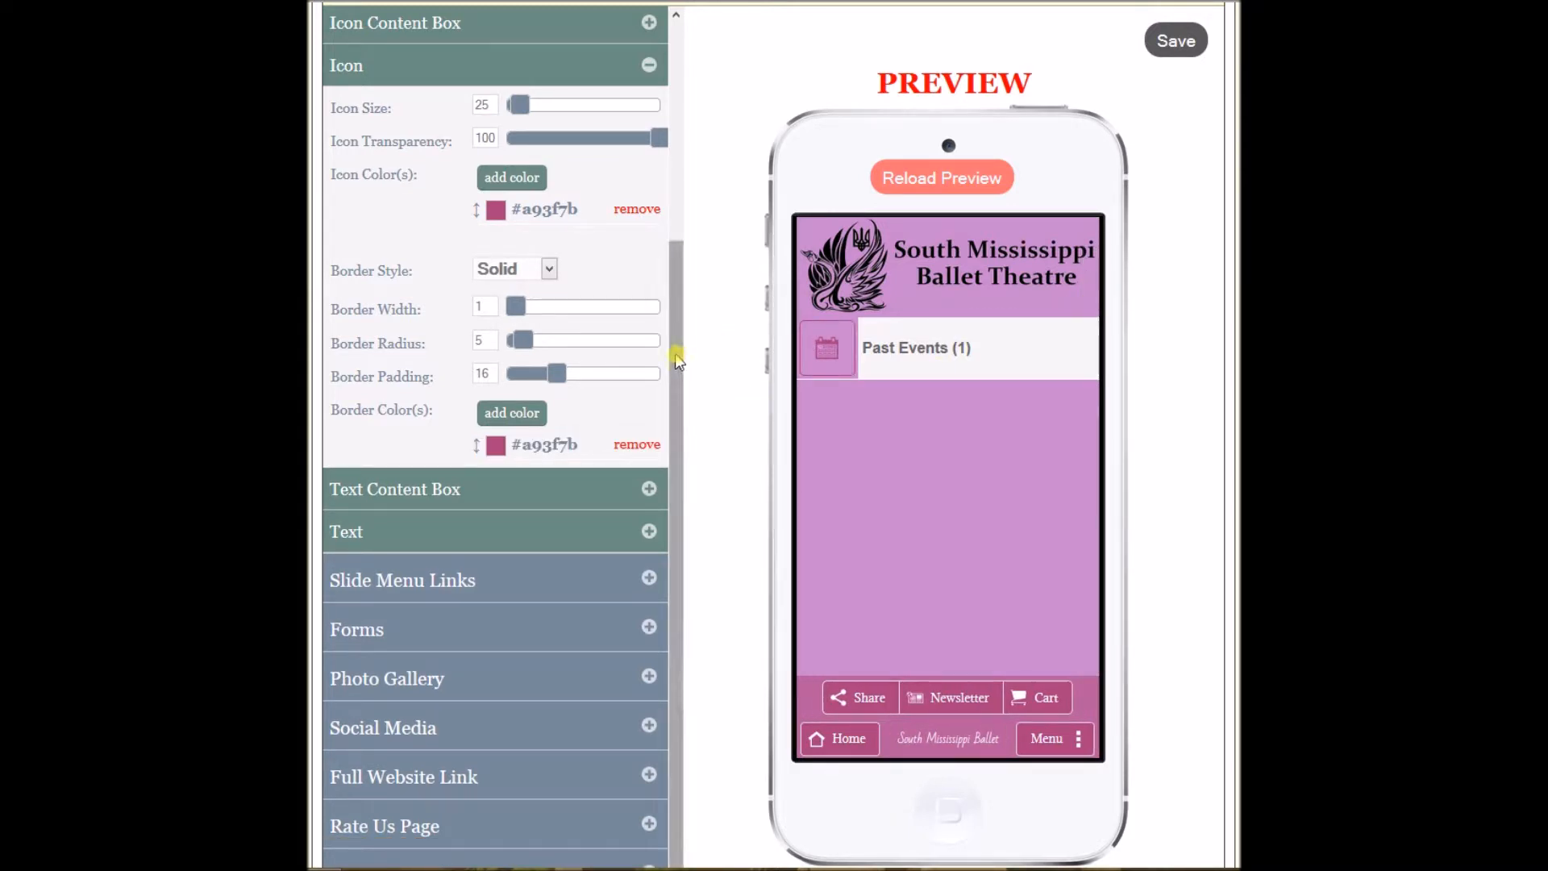
Add #a93f7b as a background color of the main links' text content box and set its BG transparency to 0.
{"action": "left_click", "coordinate": [649, 489]}
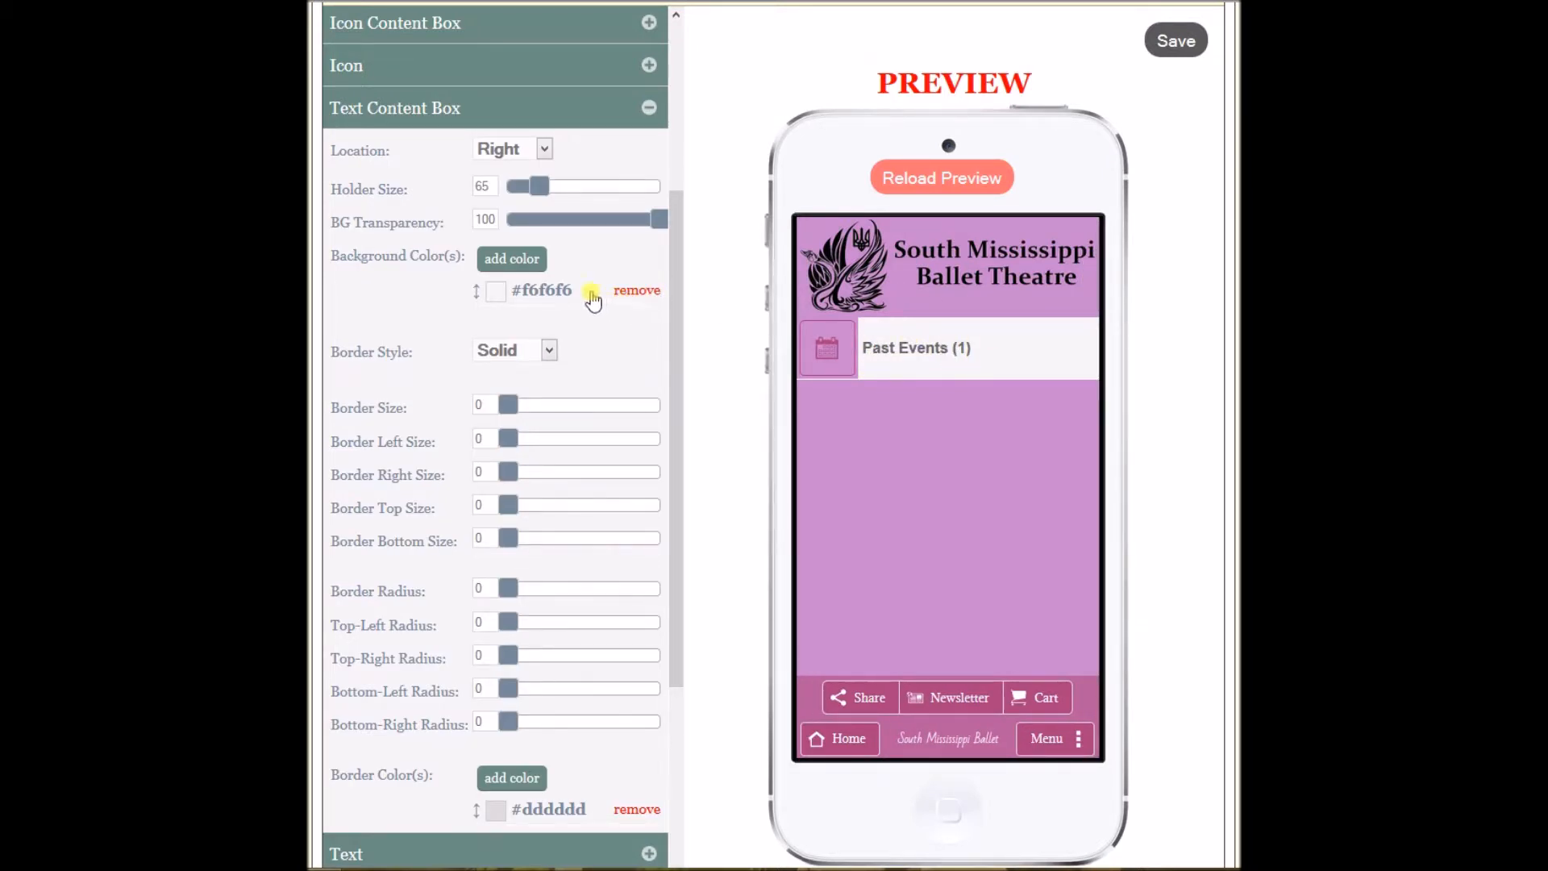
{"action": "left_click", "coordinate": [492, 260]}
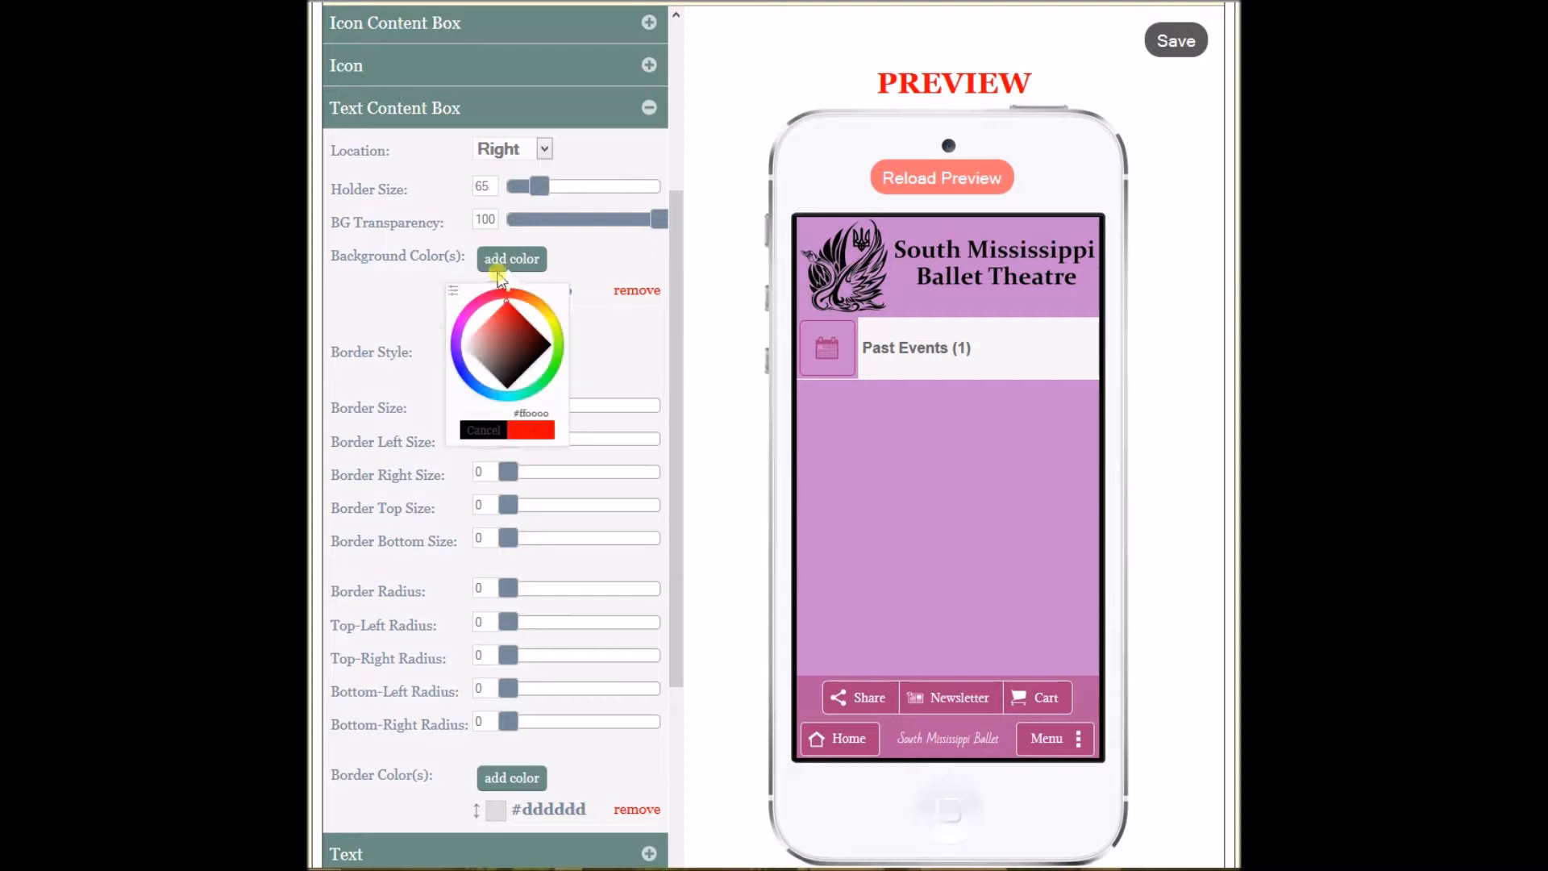
{"action": "left_click", "coordinate": [453, 290]}
{"action": "double_click", "coordinate": [527, 379]}
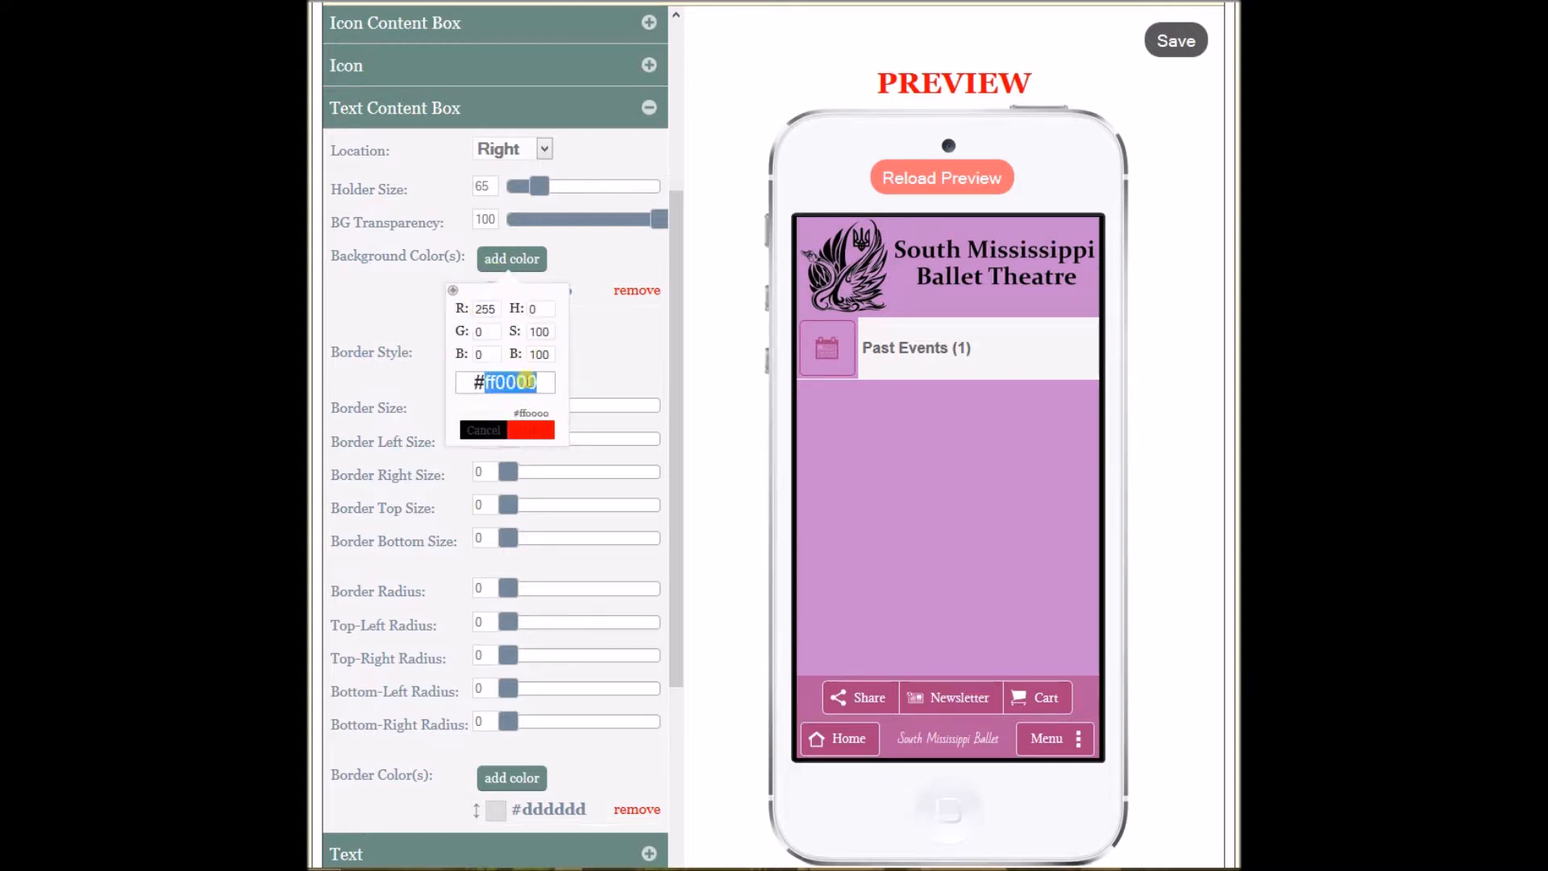
{"action": "type", "text": "a93f7b"}
{"action": "left_click", "coordinate": [531, 431]}
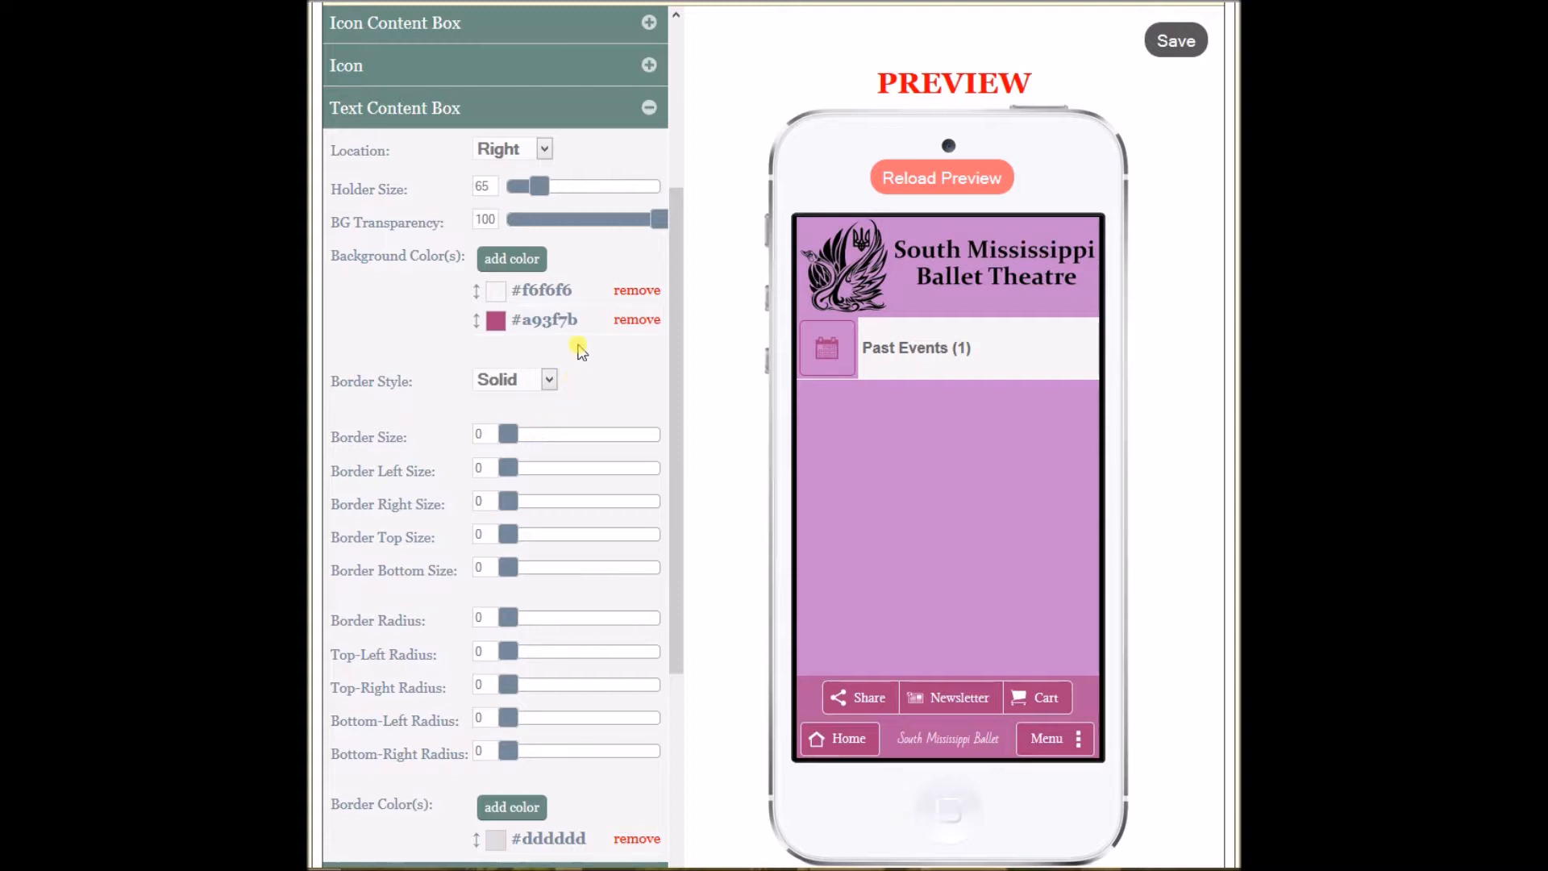
{"action": "left_click_drag", "start_coordinate": [658, 222], "coordinate": [452, 220]}
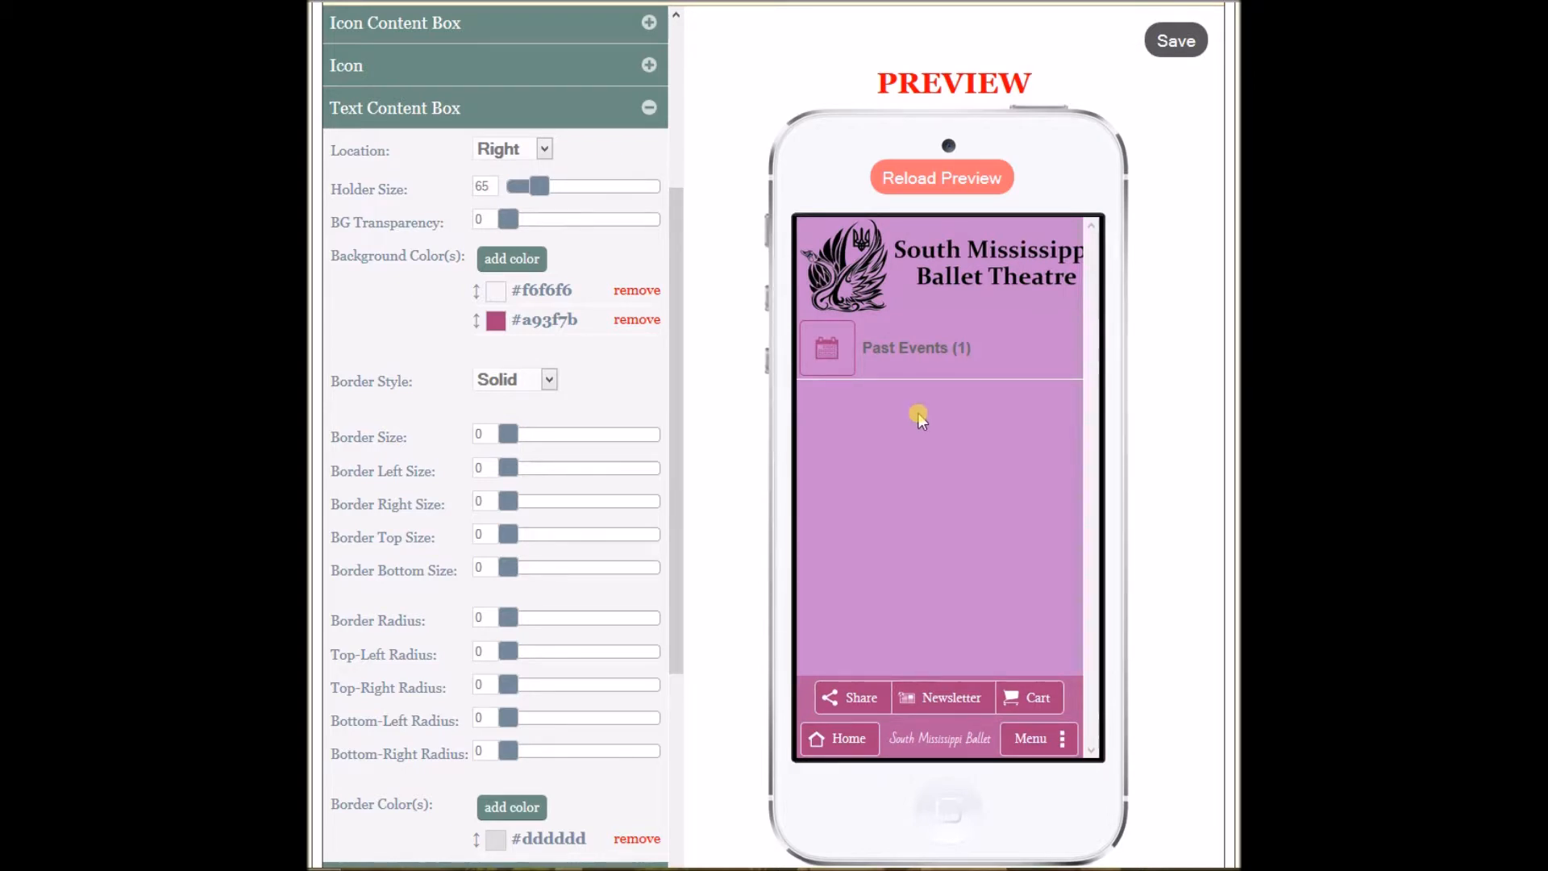
Replace the border color of the main links' text content box with white (#ffffff).
{"action": "left_click_drag", "start_coordinate": [675, 544], "coordinate": [650, 702]}
{"action": "left_click", "coordinate": [512, 574]}
{"action": "left_click_drag", "start_coordinate": [494, 471], "coordinate": [462, 450]}
{"action": "left_click", "coordinate": [532, 526]}
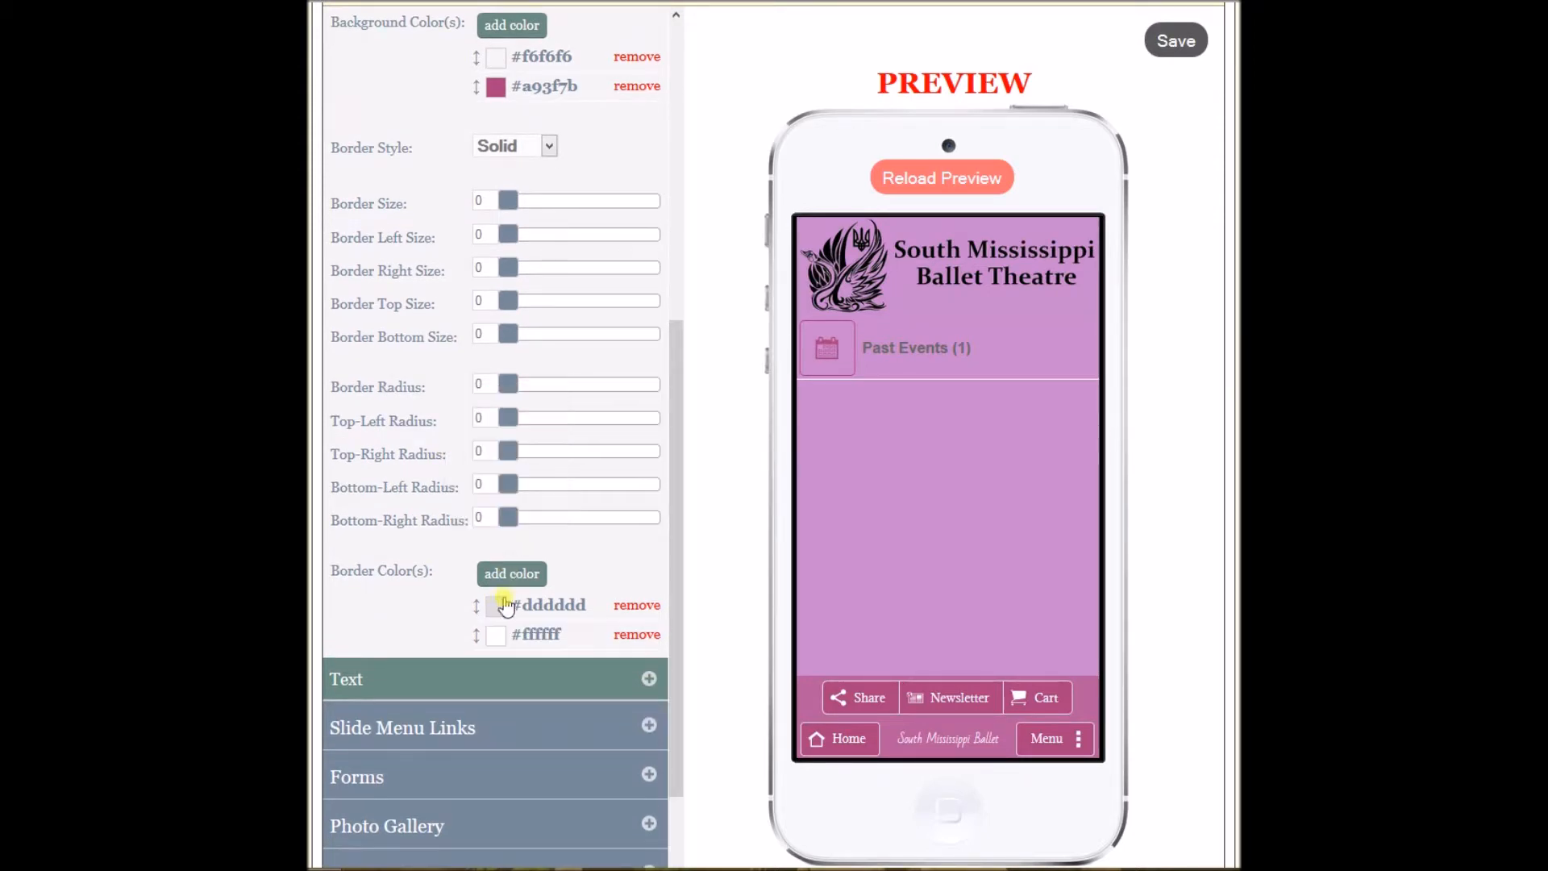
{"action": "left_click", "coordinate": [633, 607]}
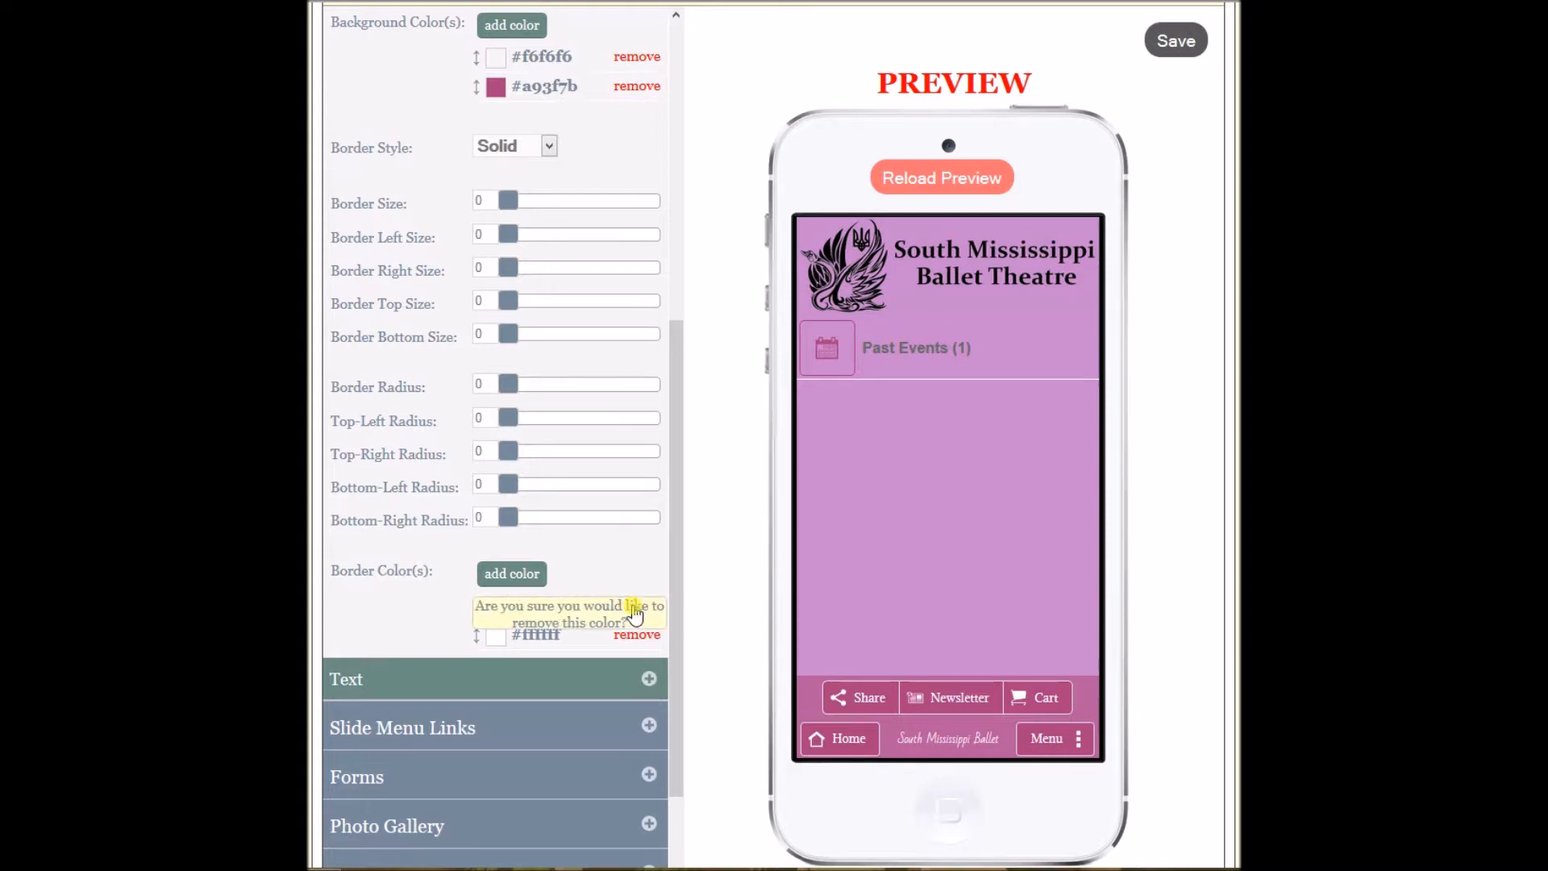
{"action": "left_click", "coordinate": [532, 642]}
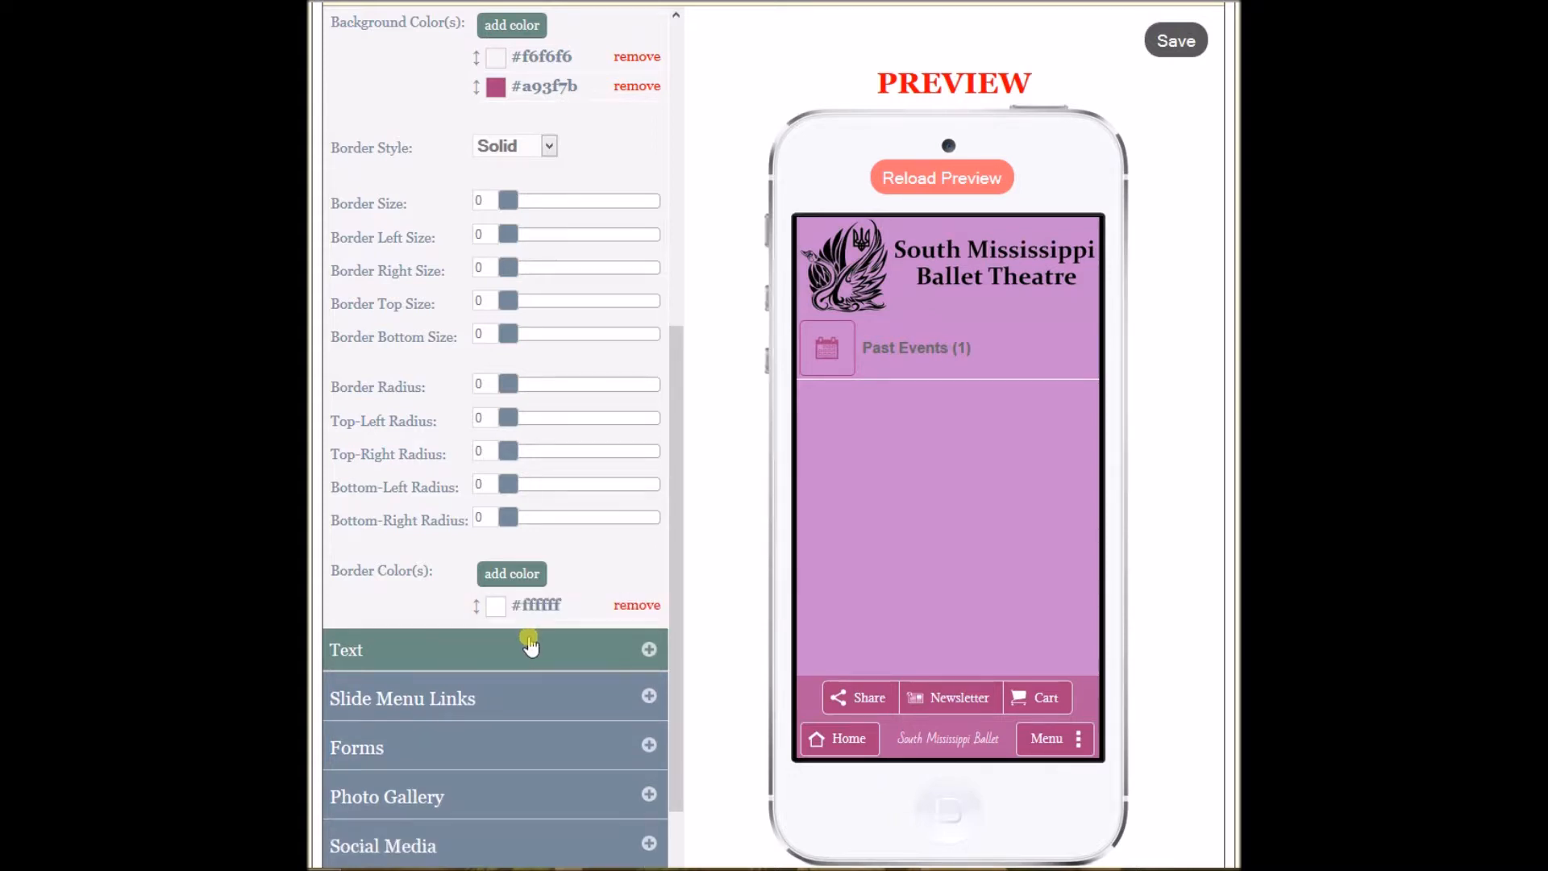
Set the text color of the main links to white (#ffffff).
{"action": "left_click", "coordinate": [668, 477]}
{"action": "left_click_drag", "start_coordinate": [669, 477], "coordinate": [645, 545]}
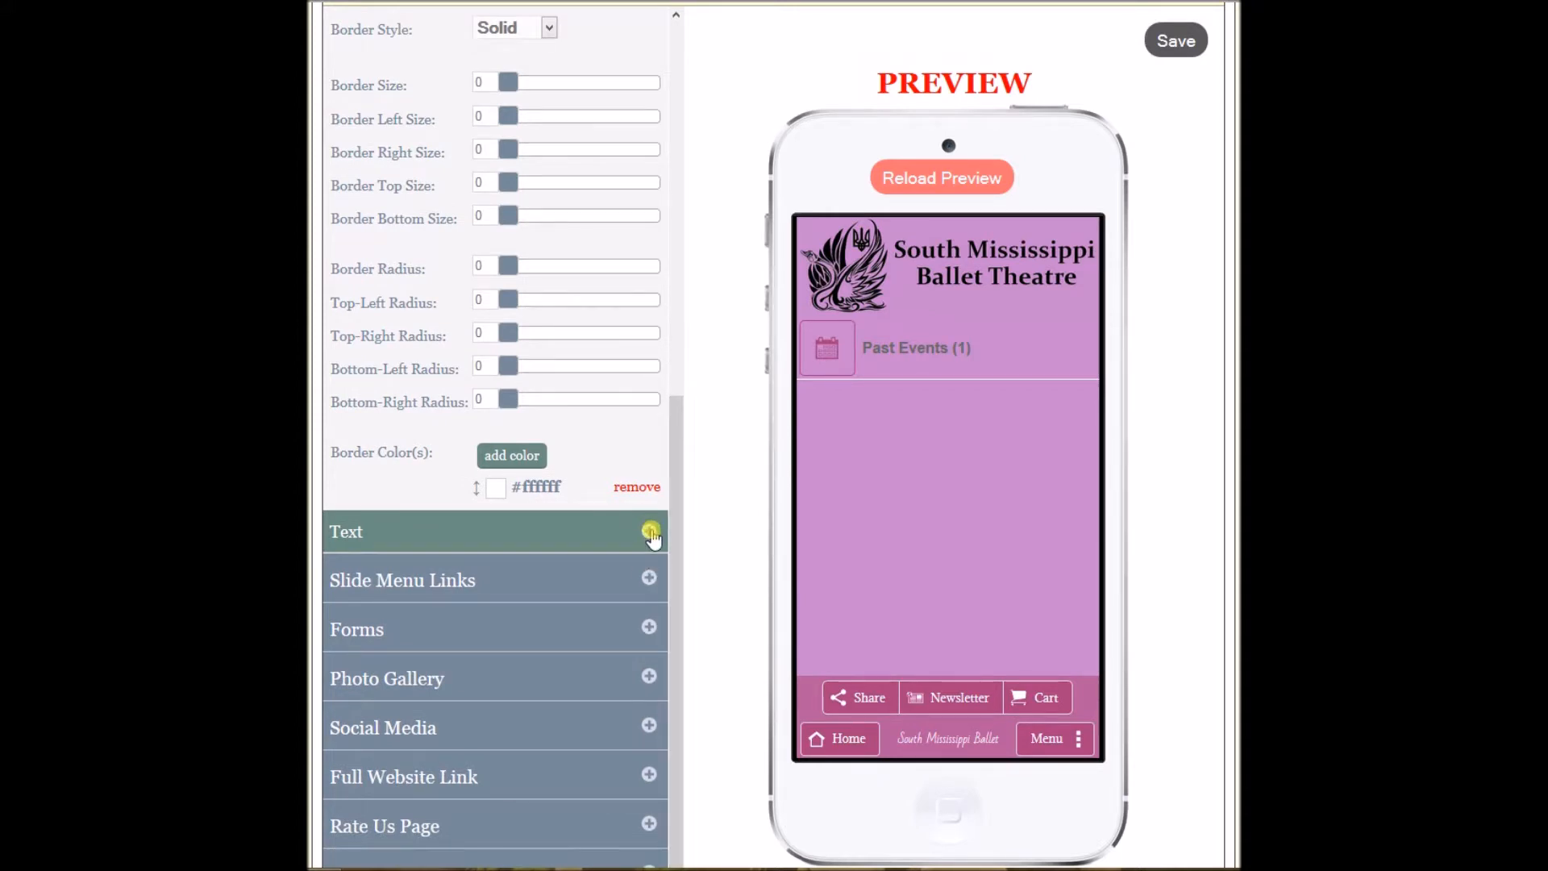
{"action": "left_click", "coordinate": [650, 532]}
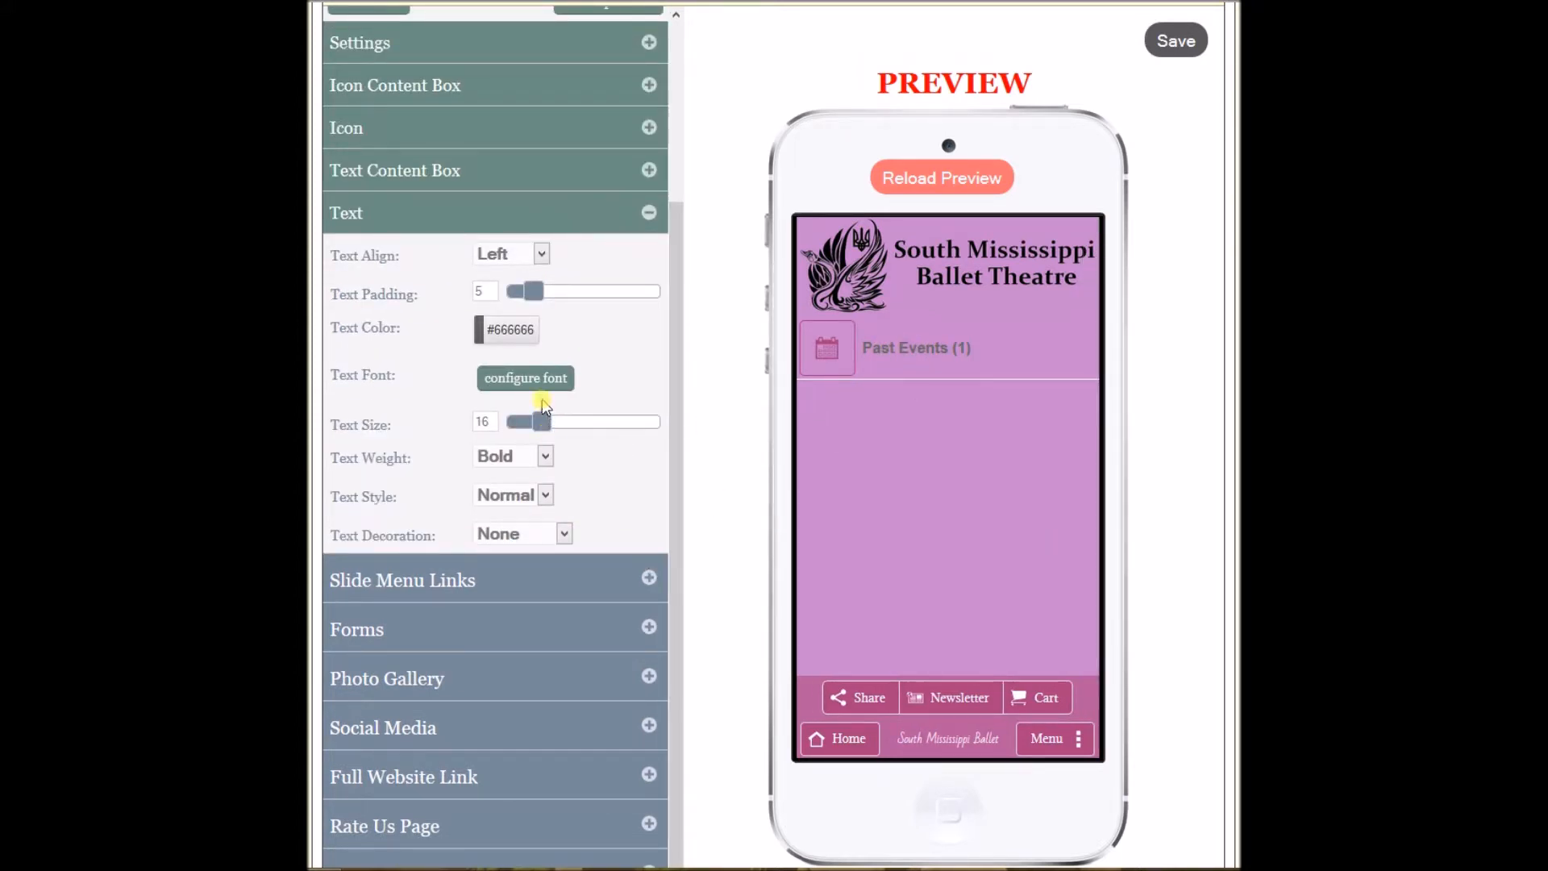
{"action": "left_click", "coordinate": [508, 330]}
{"action": "left_click_drag", "start_coordinate": [508, 421], "coordinate": [435, 426]}
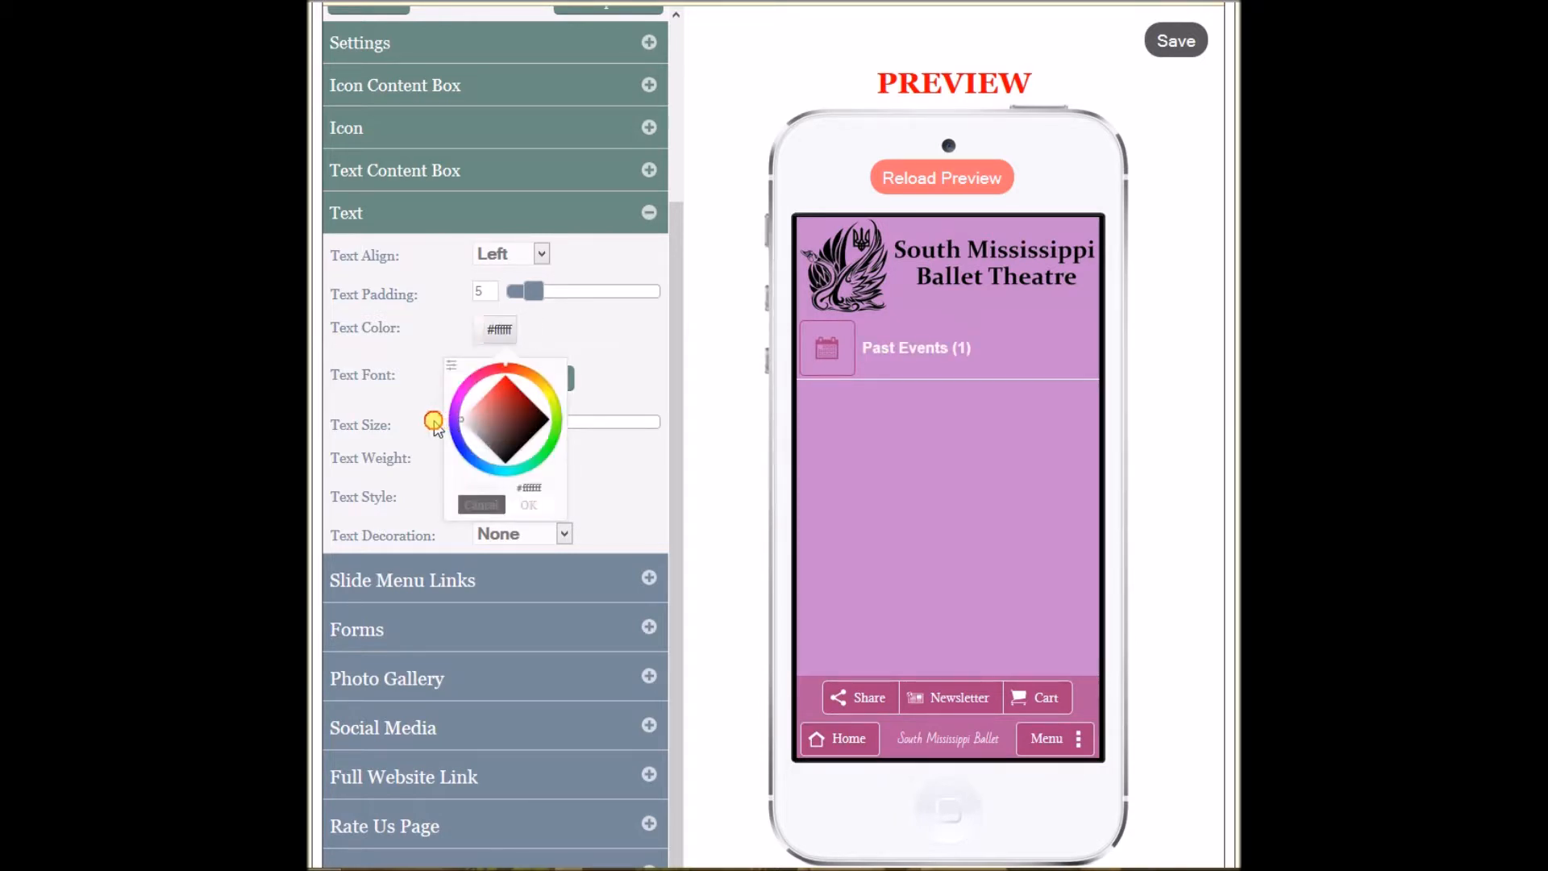
Confirm white (#ffffff) as the main links' text color and save the style changes.
{"action": "left_click", "coordinate": [529, 506]}
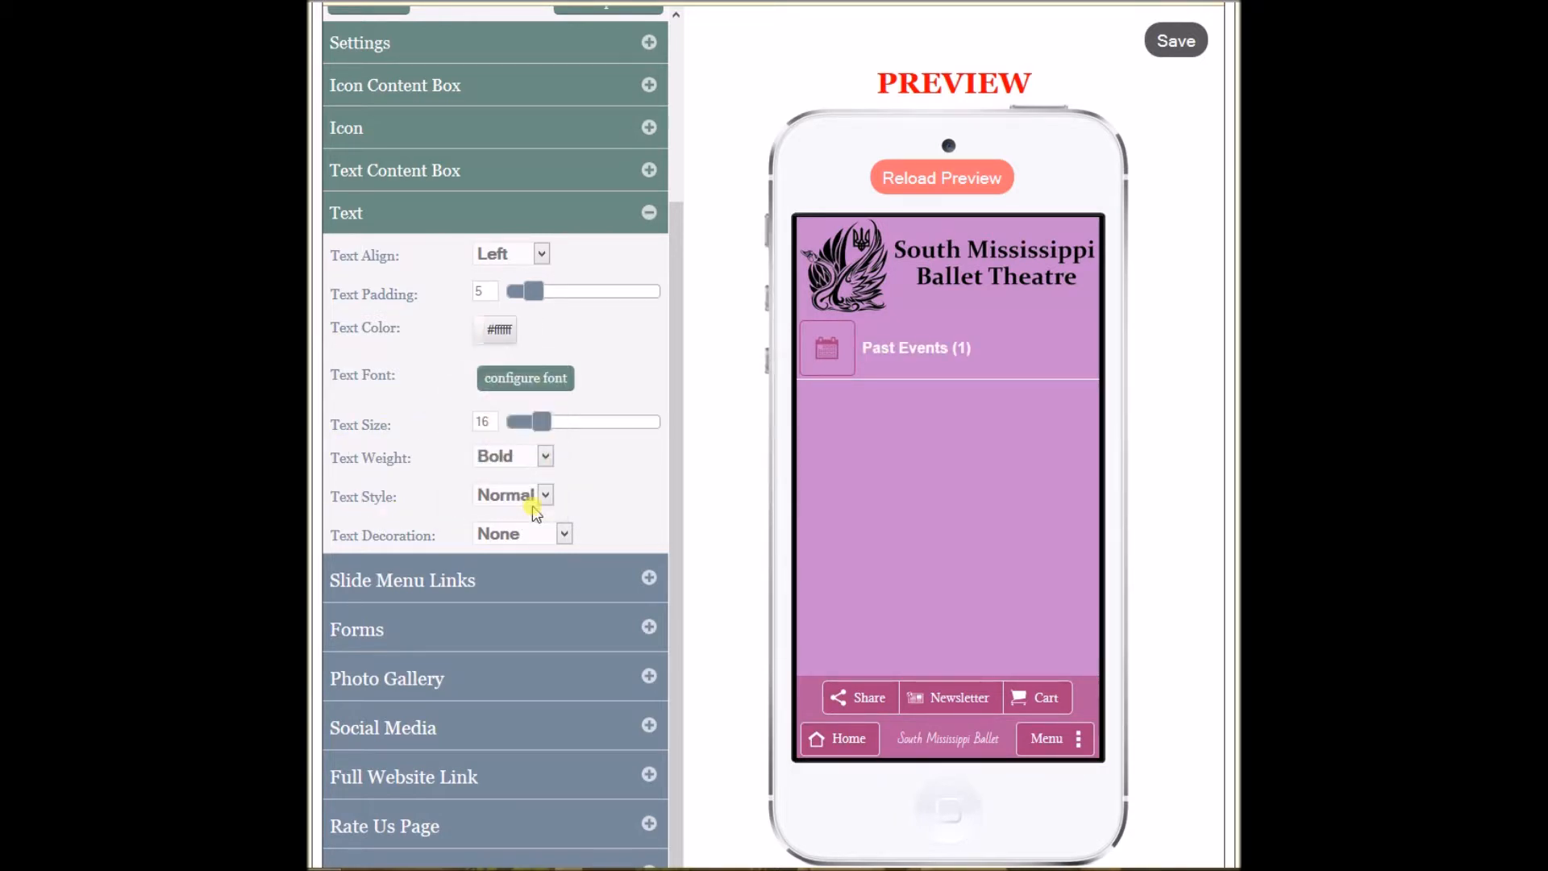
{"action": "left_click", "coordinate": [645, 212]}
{"action": "left_click", "coordinate": [1171, 42]}
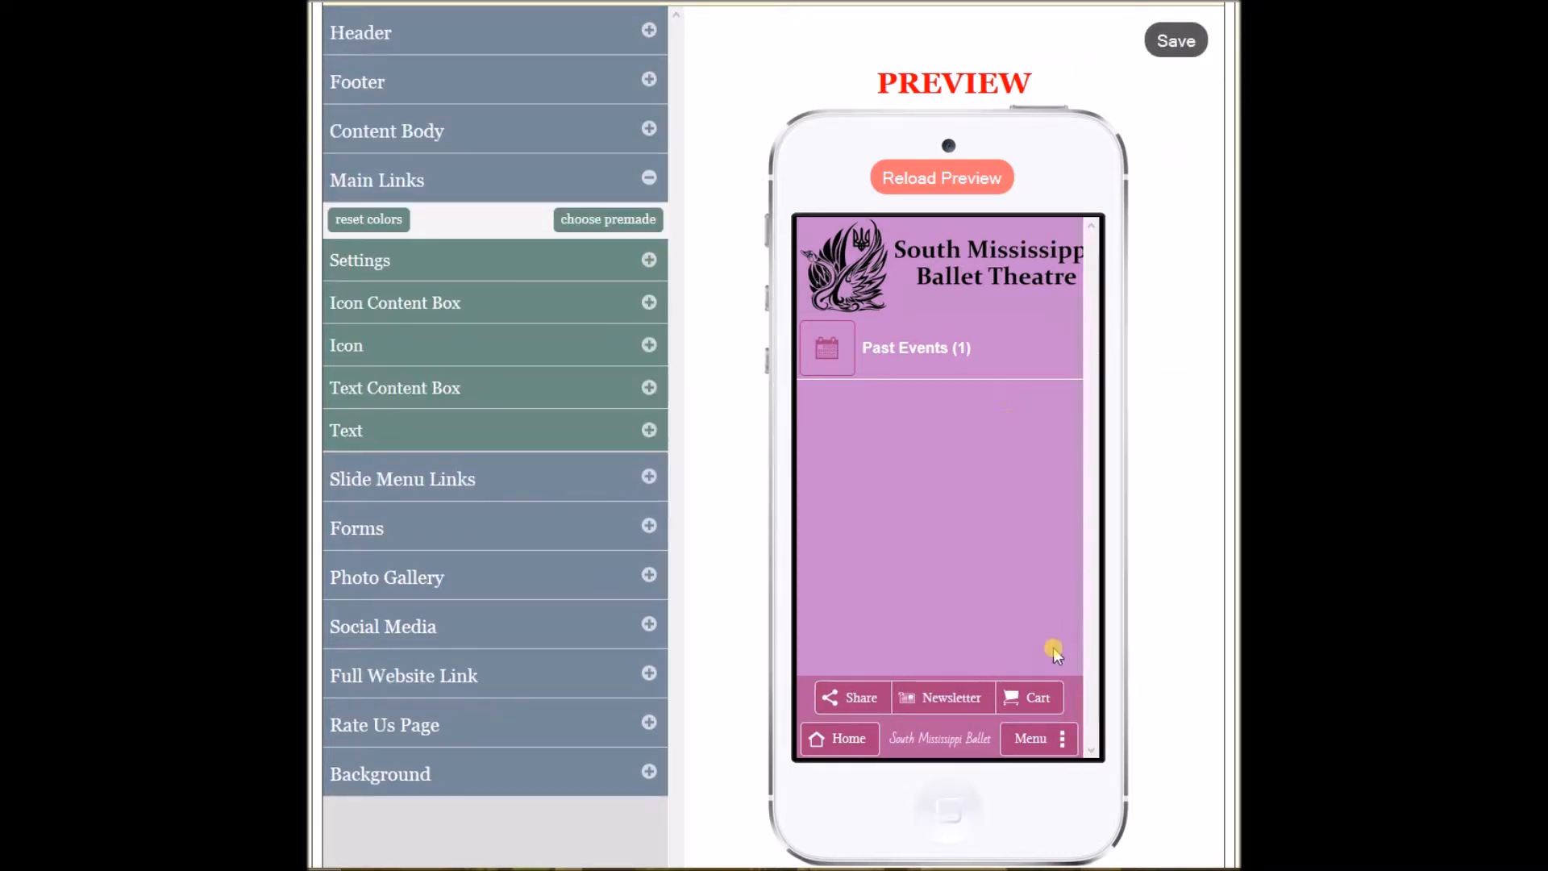
Check the Products & Services and Events pages in the phone preview.
{"action": "left_click", "coordinate": [1045, 754]}
{"action": "left_click_drag", "start_coordinate": [1081, 553], "coordinate": [1072, 714]}
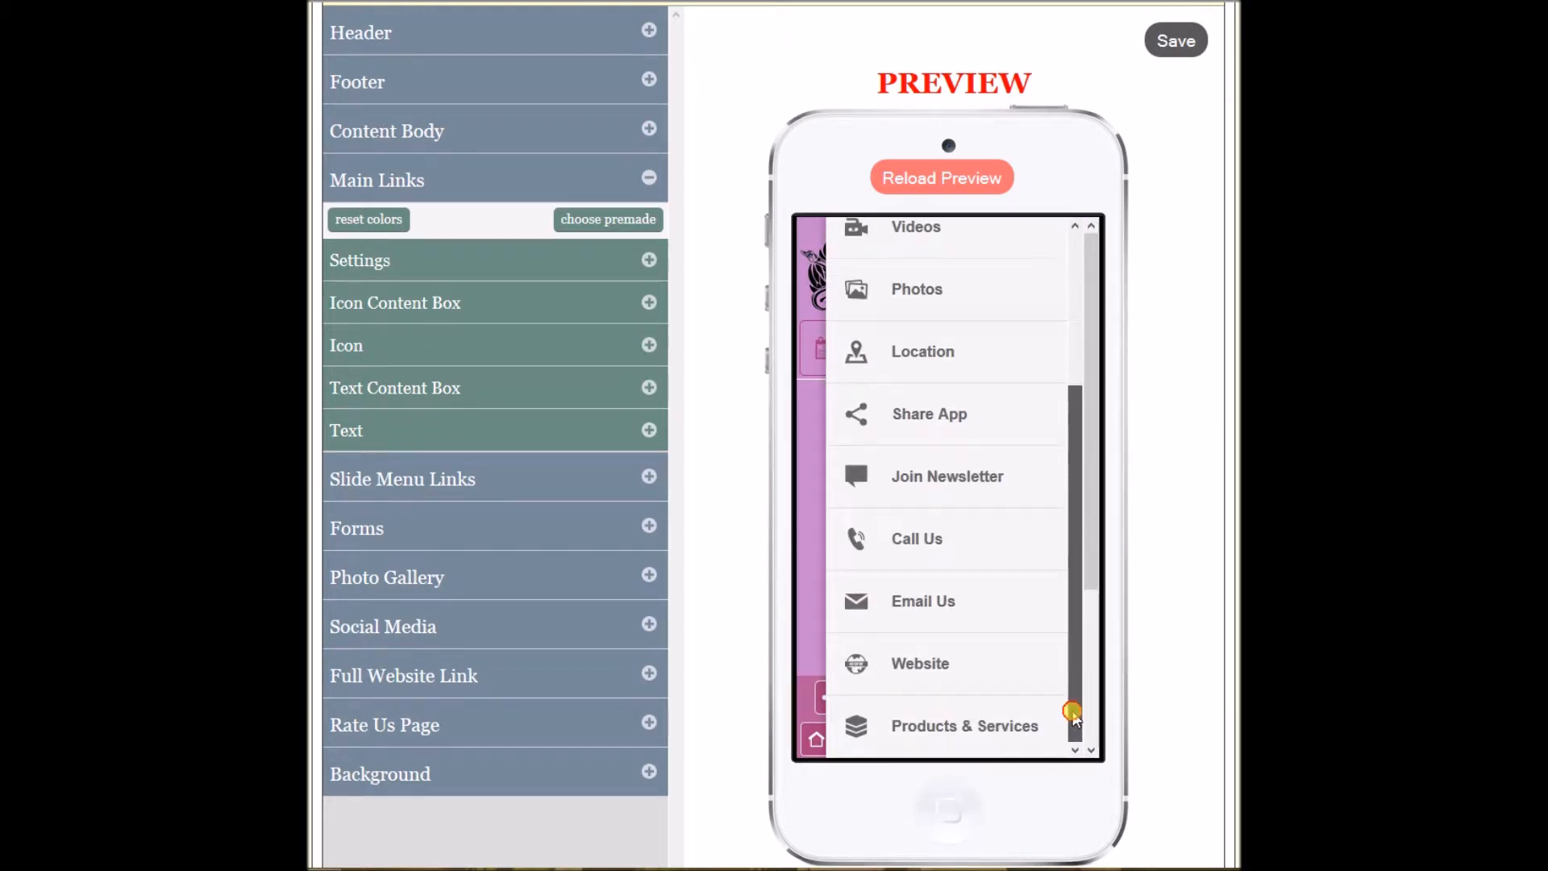
{"action": "left_click", "coordinate": [982, 723]}
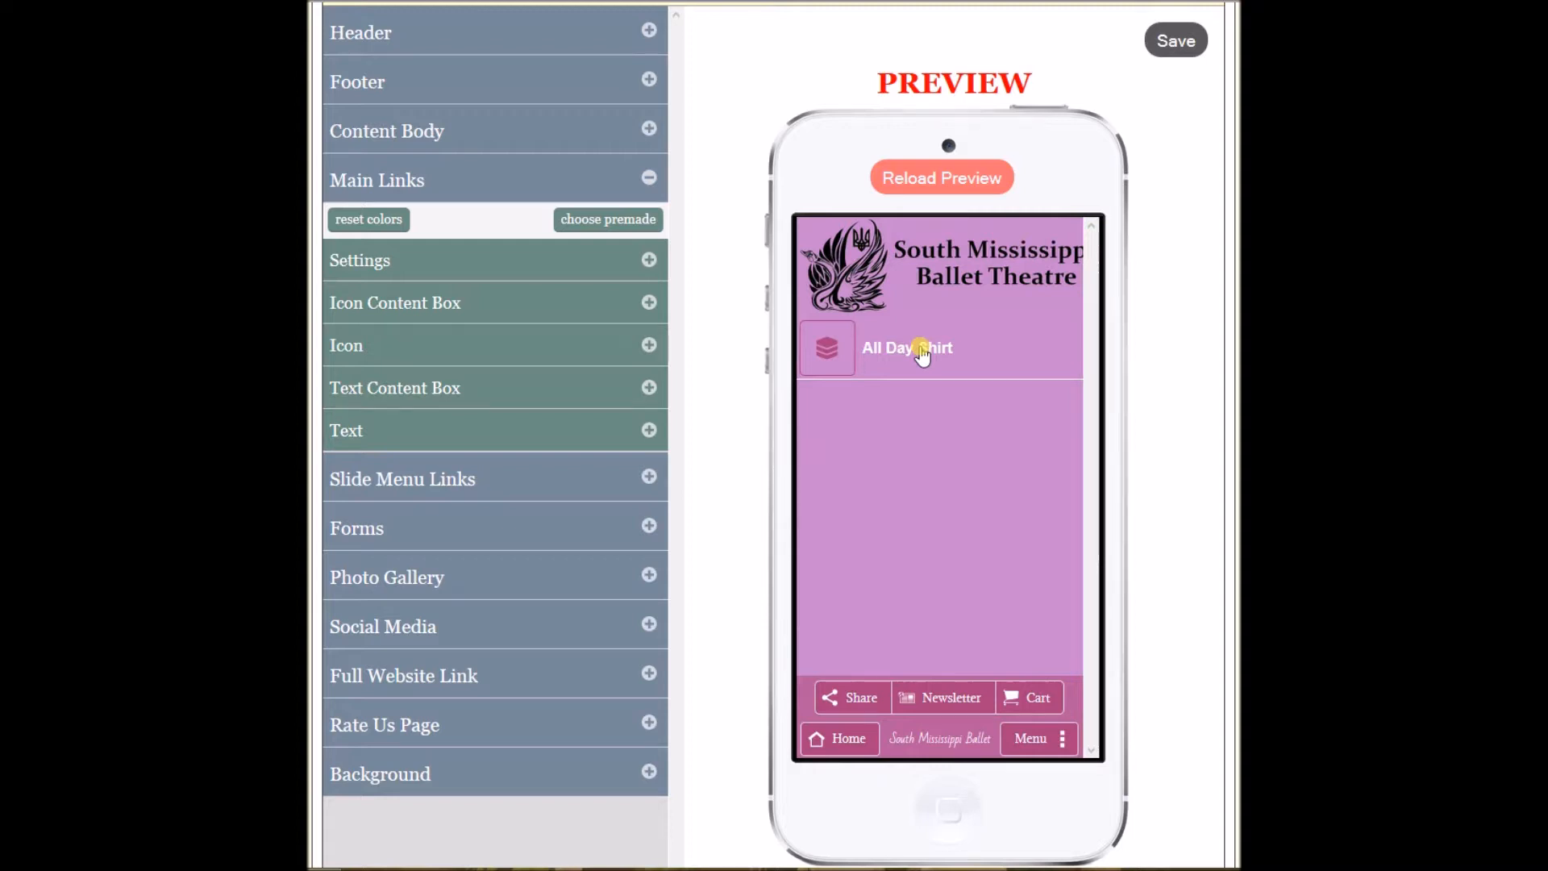
{"action": "left_click", "coordinate": [1036, 736]}
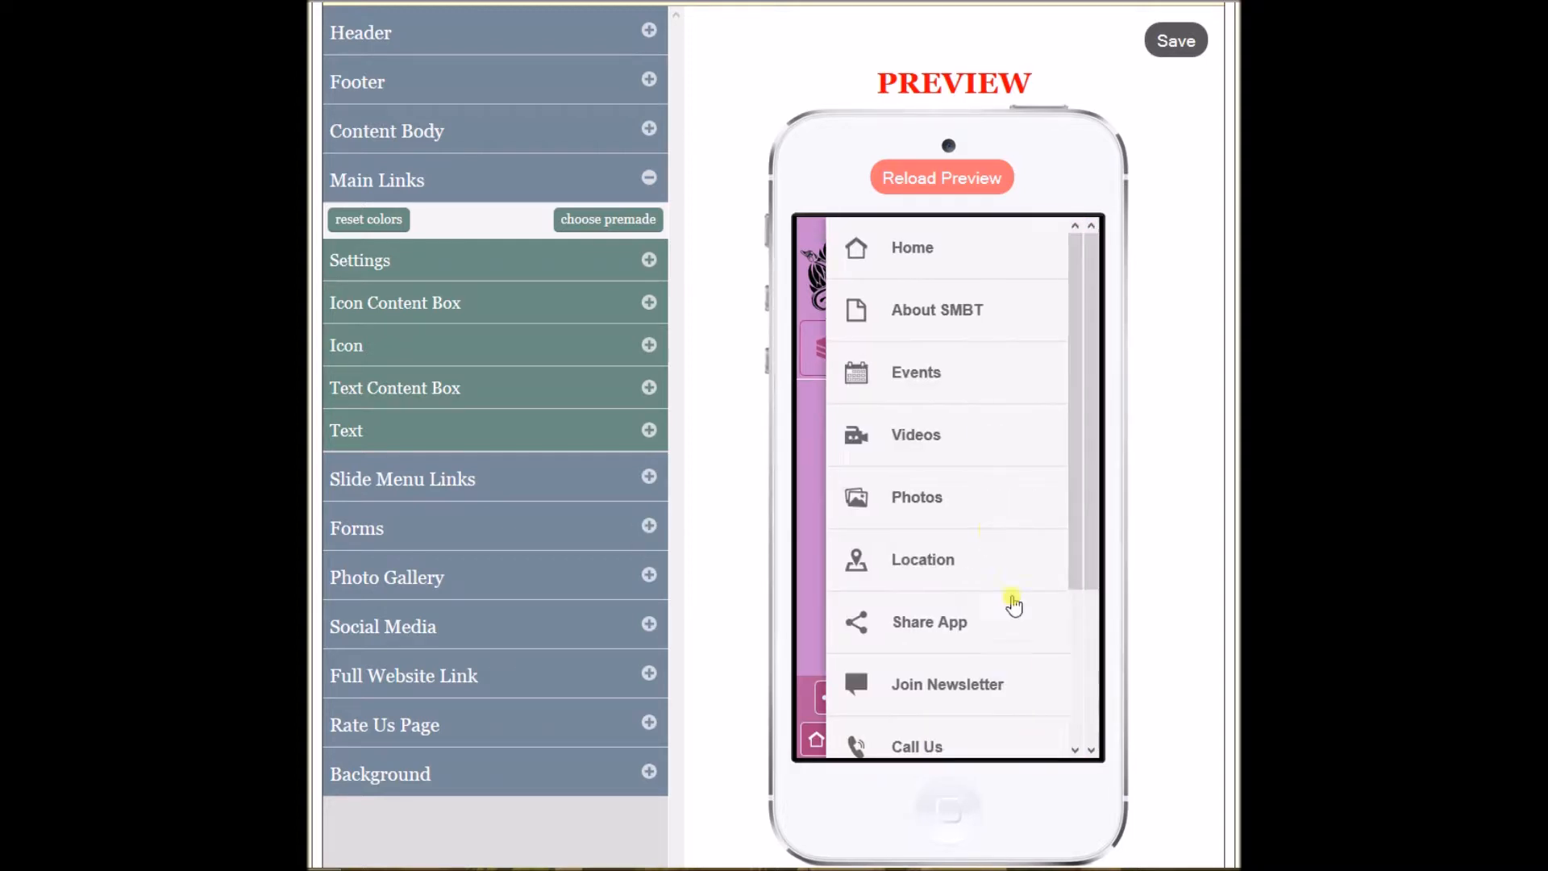
{"action": "left_click", "coordinate": [919, 373]}
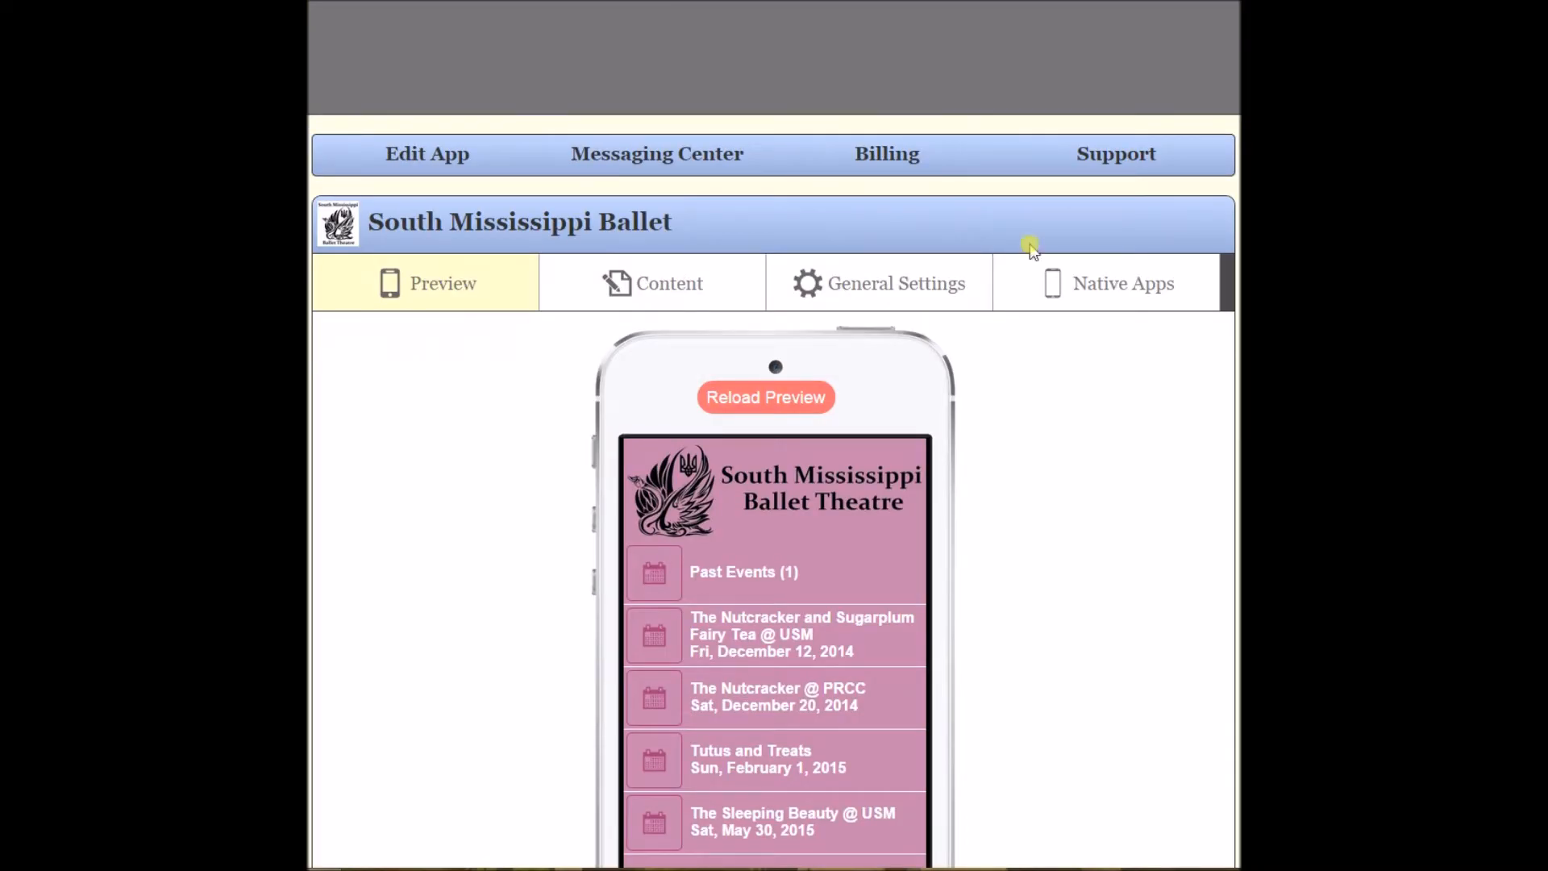
{"action": "scroll", "coordinate": [774, 435], "scroll_direction": "down", "scroll_amount": 4}
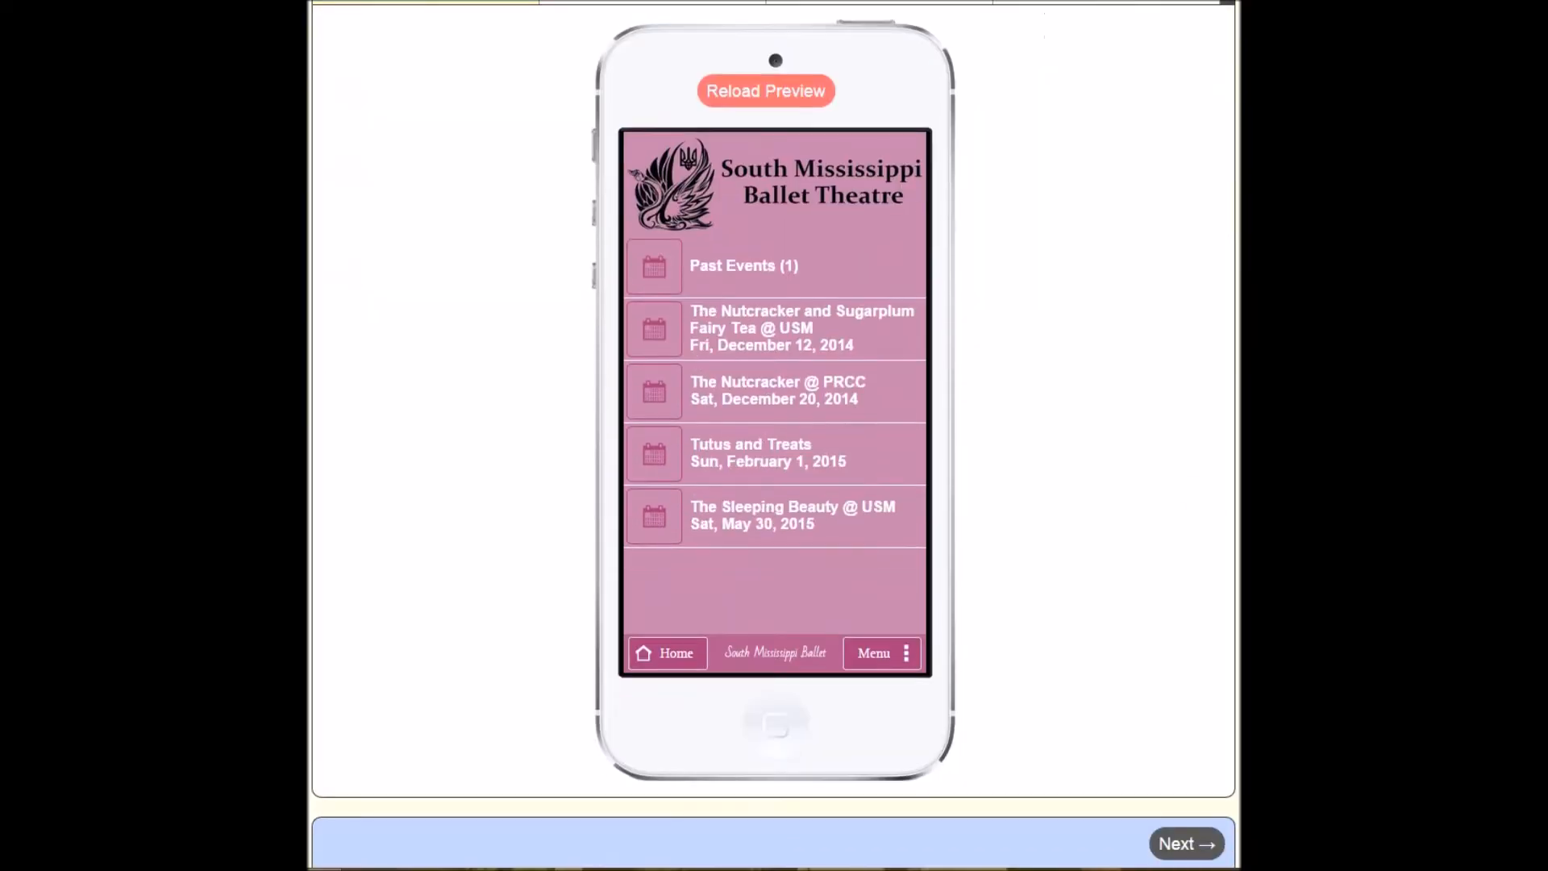
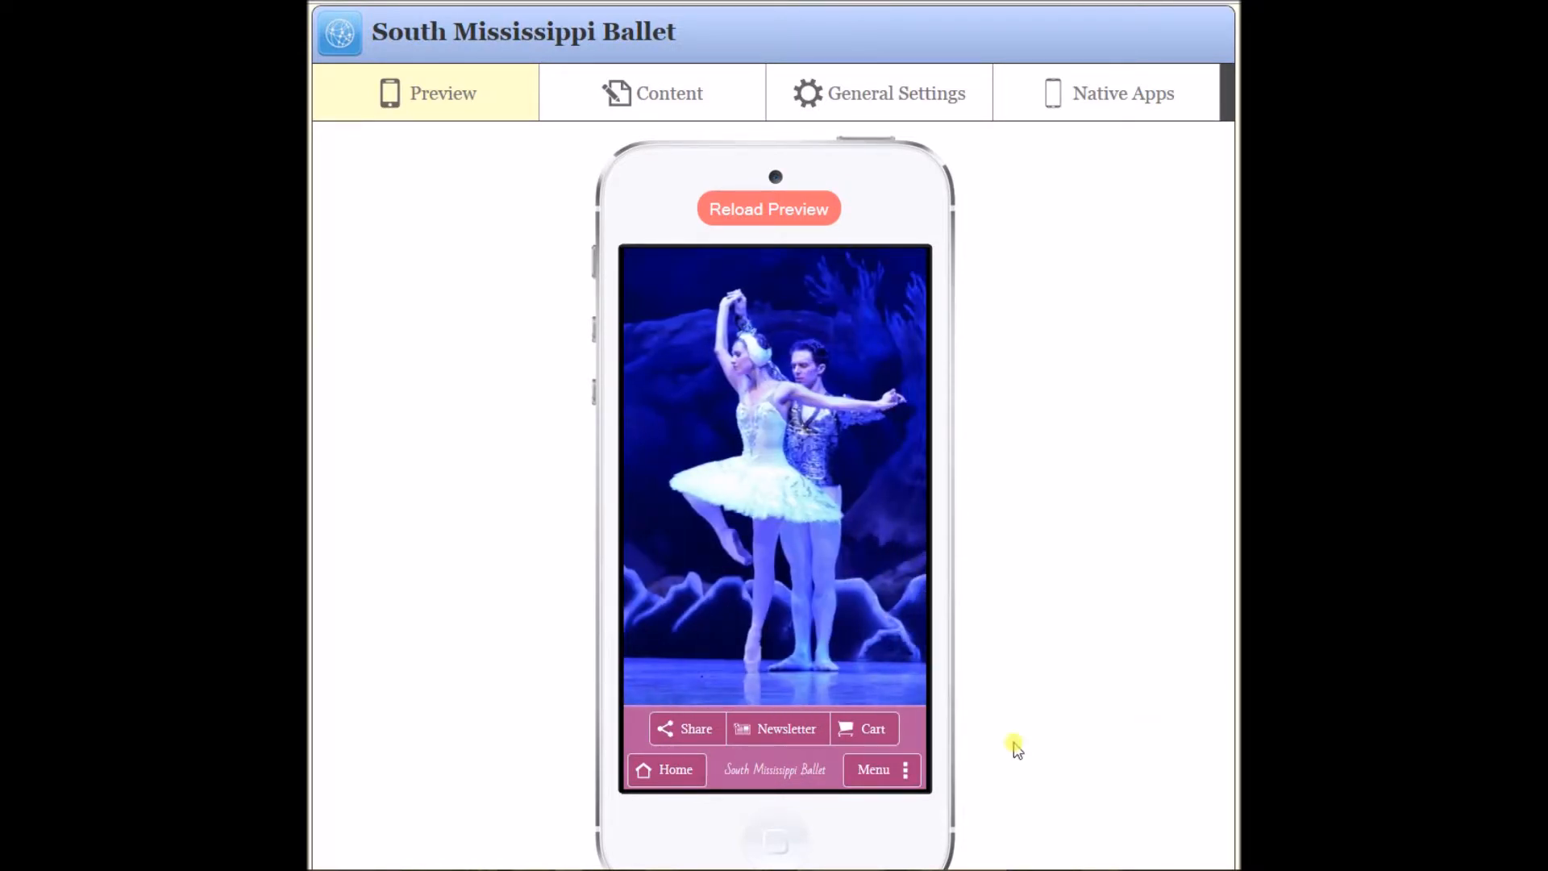
Examine the Join Newsletter form in the app preview, including its labels, consent text and Submit button.
{"action": "left_click", "coordinate": [891, 767]}
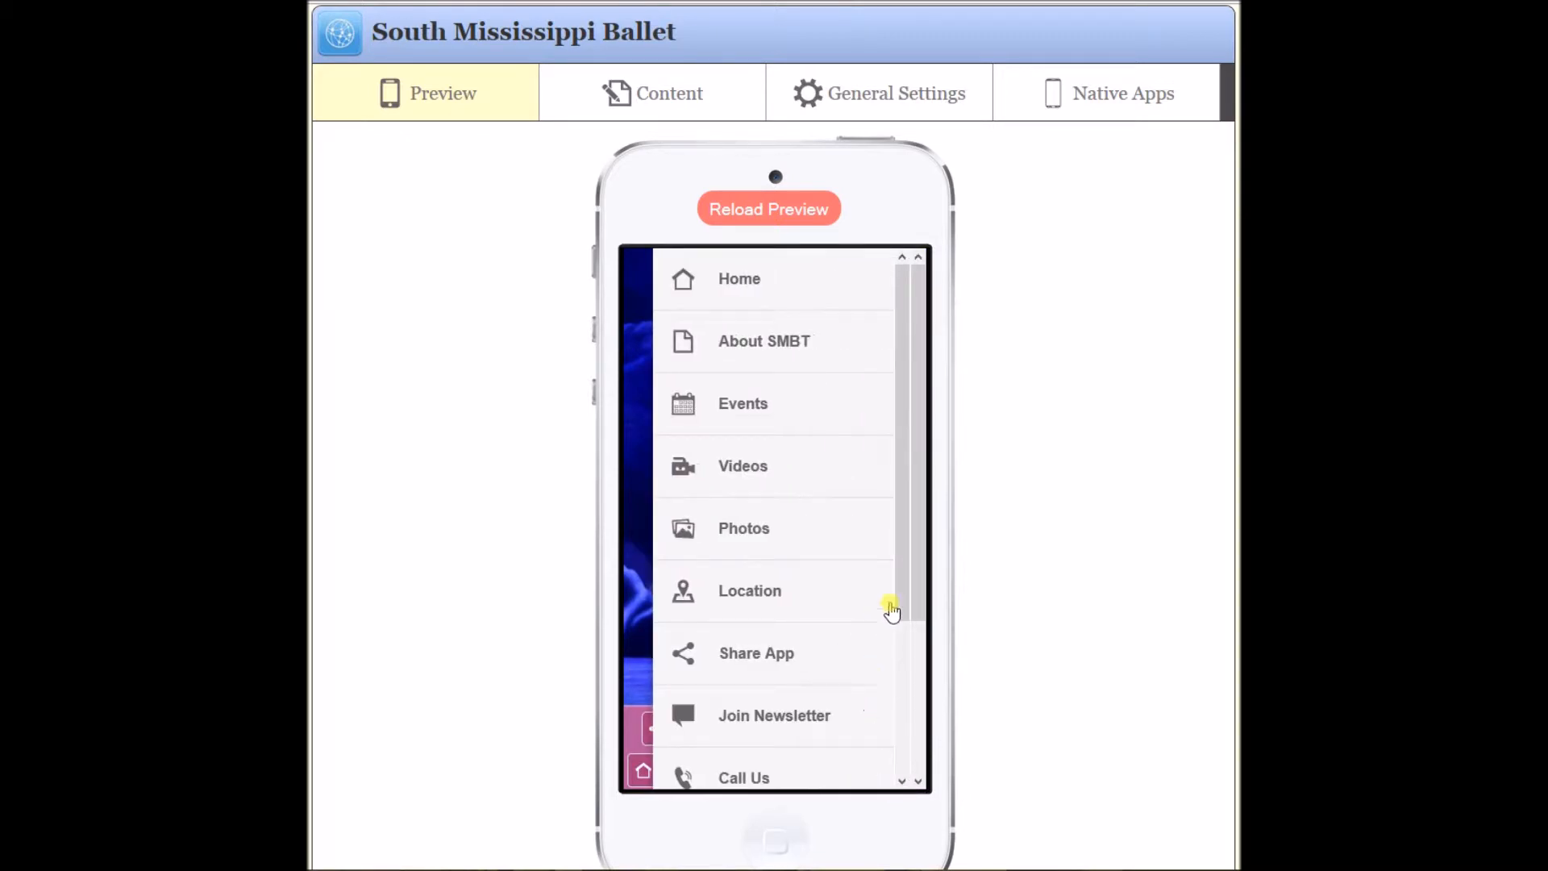
{"action": "scroll", "coordinate": [898, 606], "scroll_direction": "down", "scroll_amount": 3}
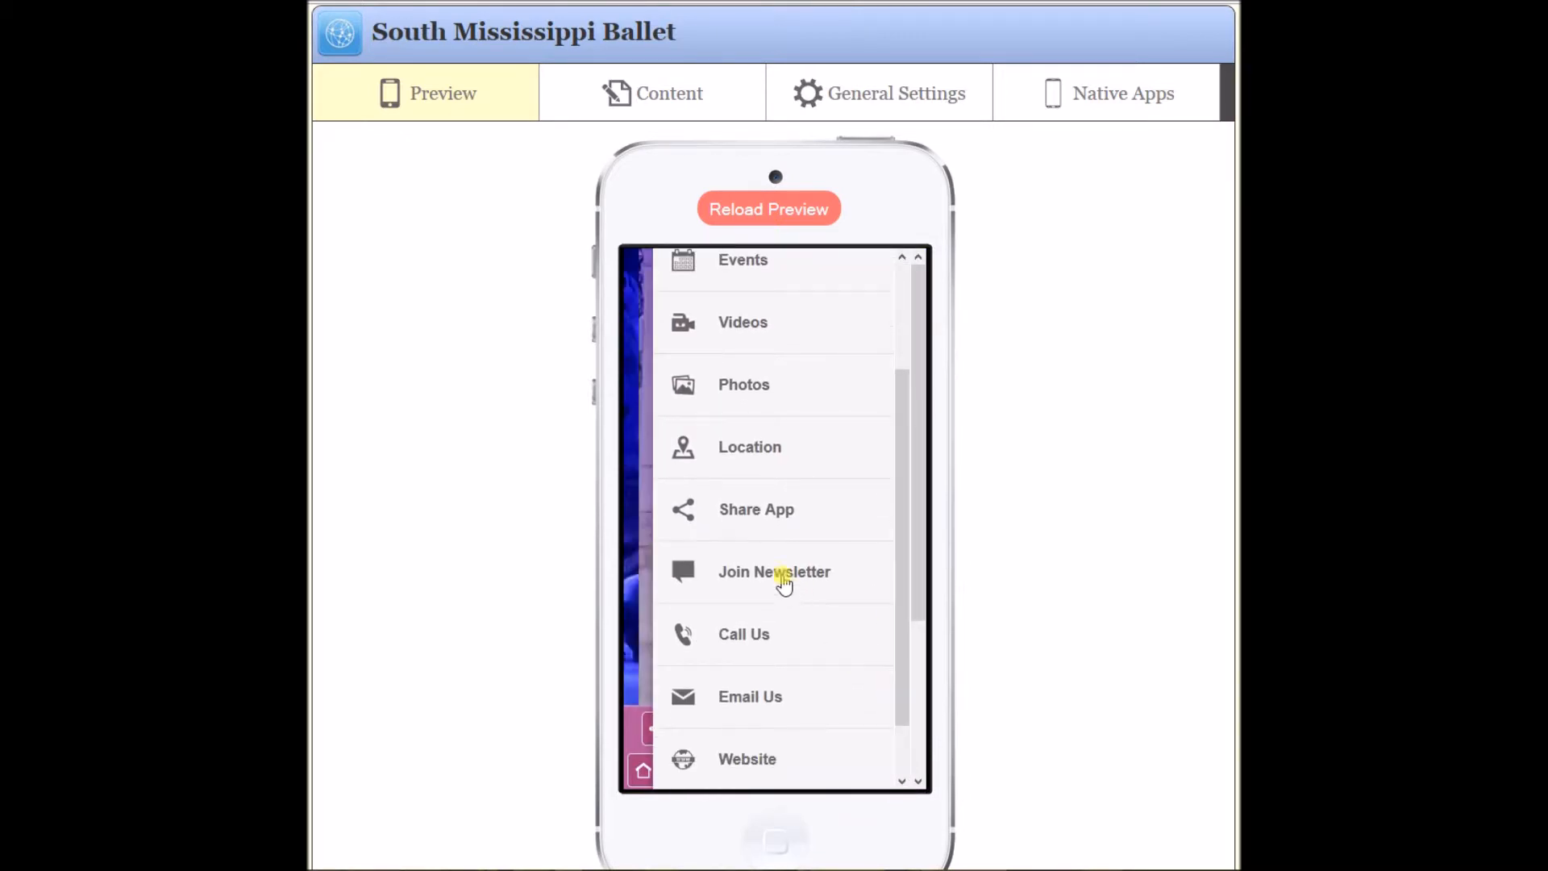
{"action": "left_click", "coordinate": [781, 578]}
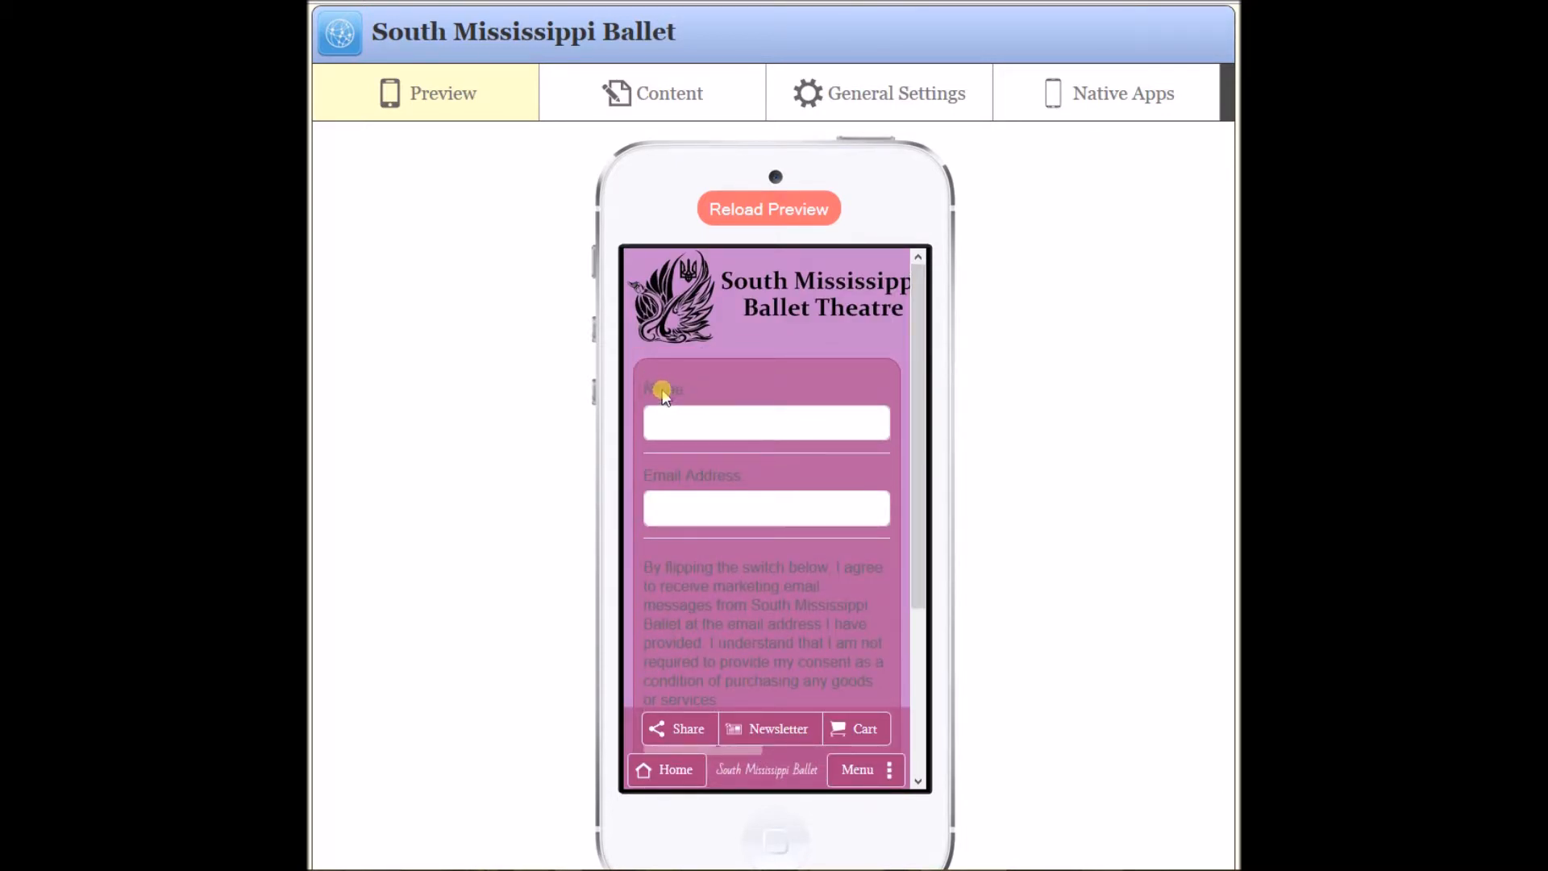
{"action": "left_click", "coordinate": [707, 511]}
{"action": "left_click_drag", "start_coordinate": [906, 474], "coordinate": [915, 598]}
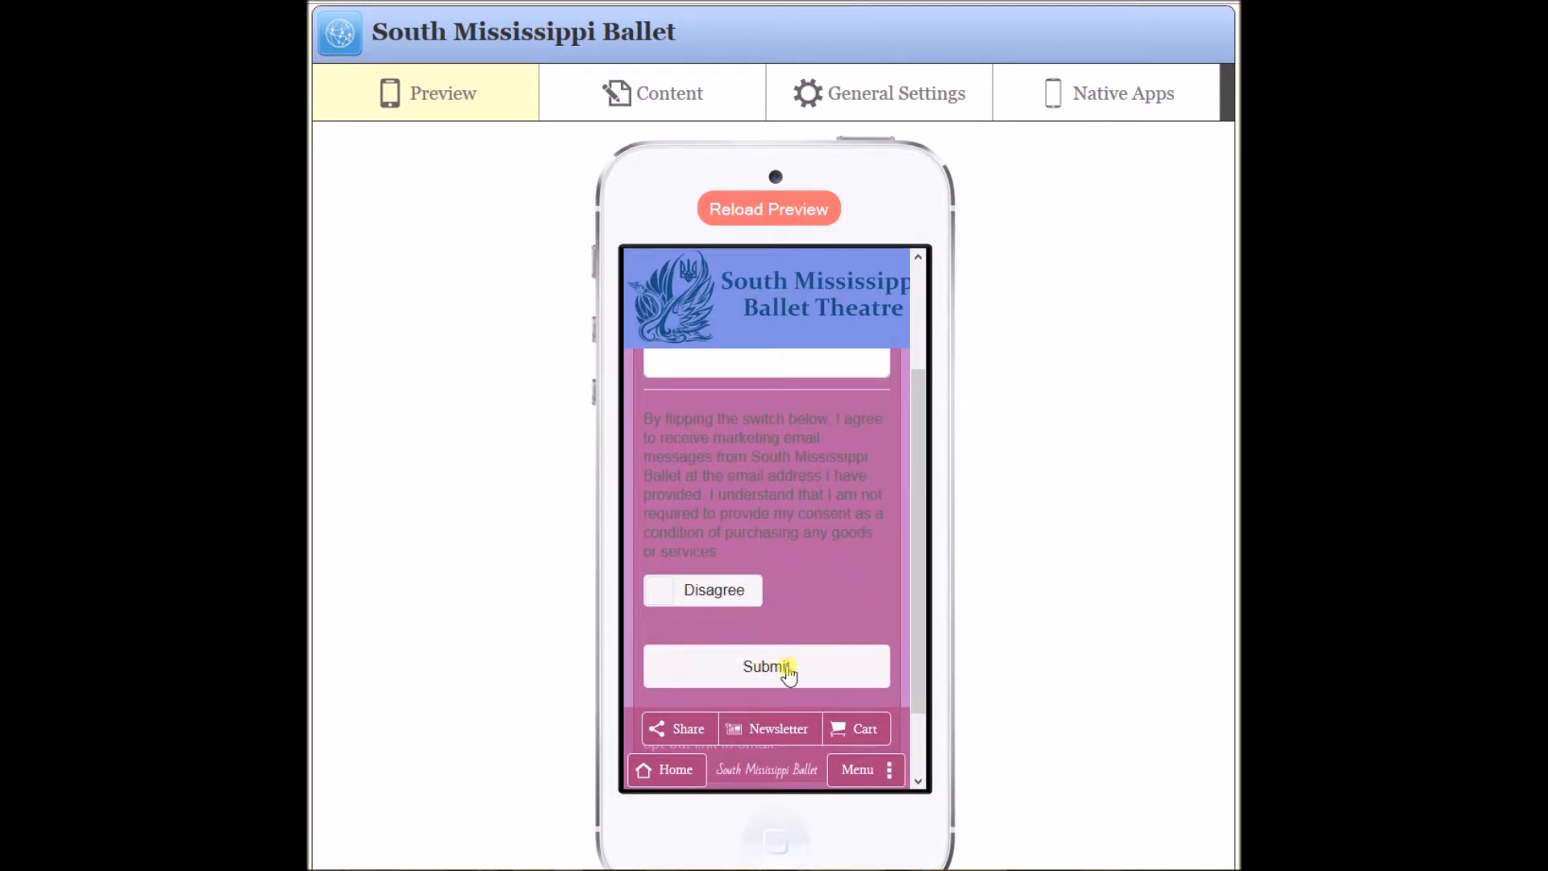
{"action": "left_click_drag", "start_coordinate": [922, 613], "coordinate": [936, 460]}
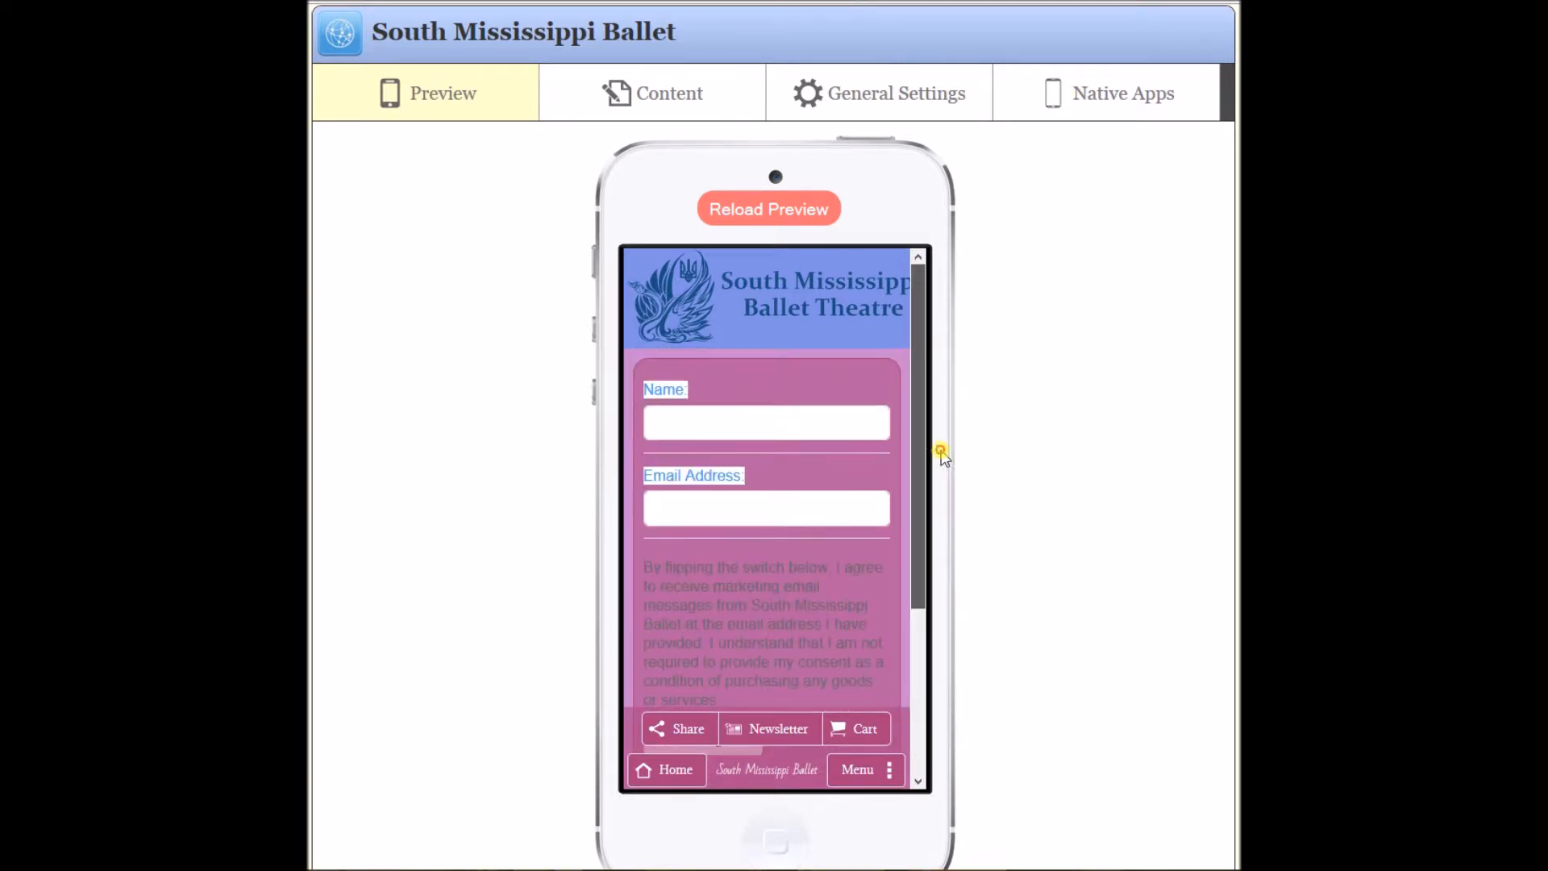
Check the Location page and the Email Us form in the phone preview.
{"action": "left_click", "coordinate": [863, 772]}
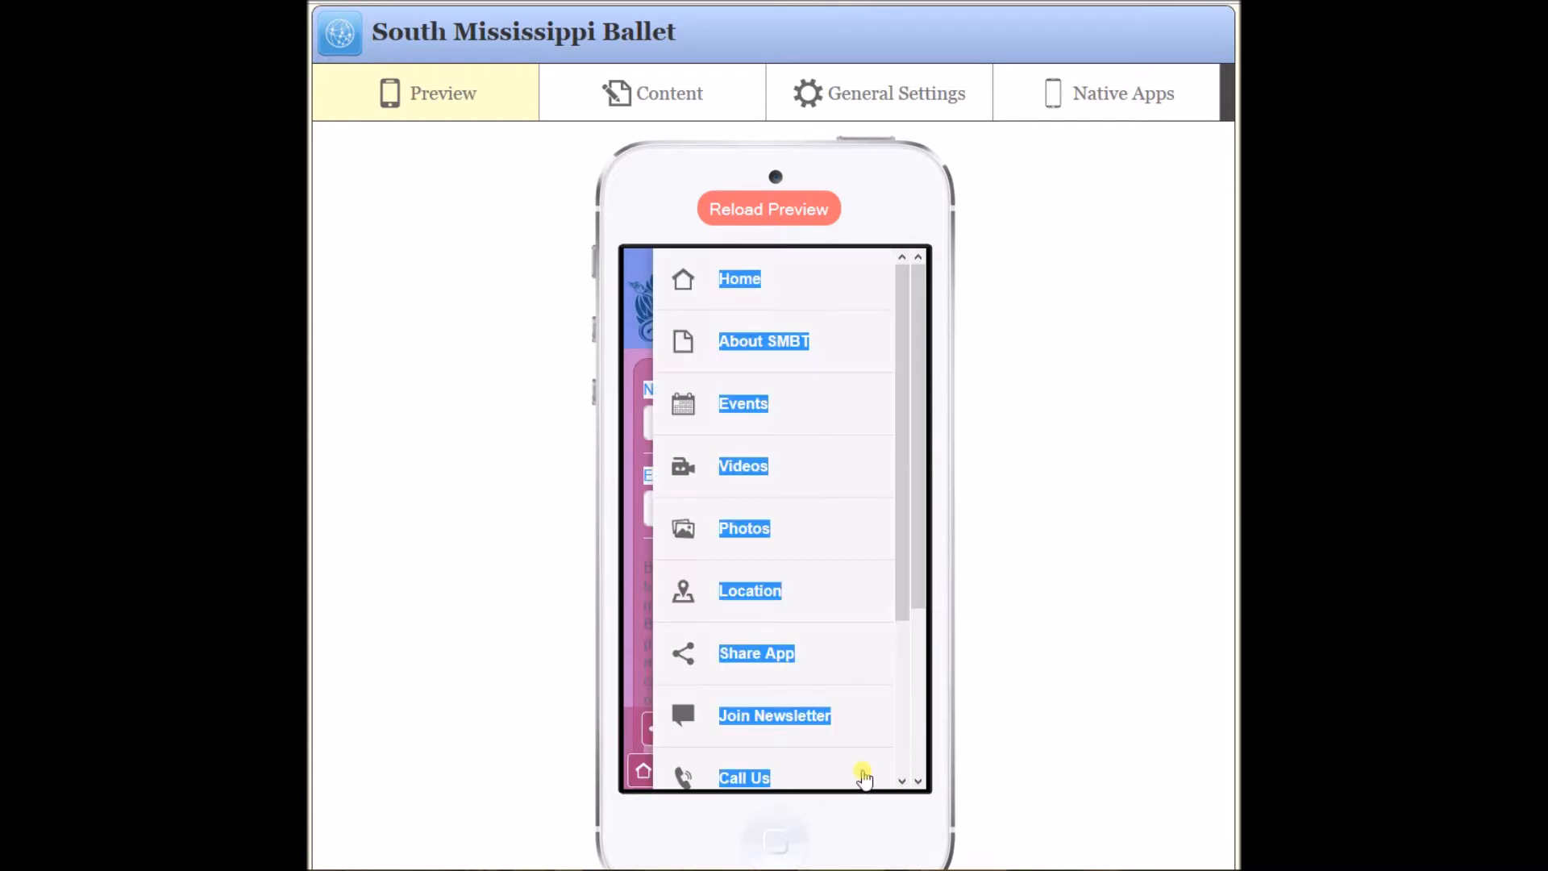
{"action": "left_click", "coordinate": [839, 582]}
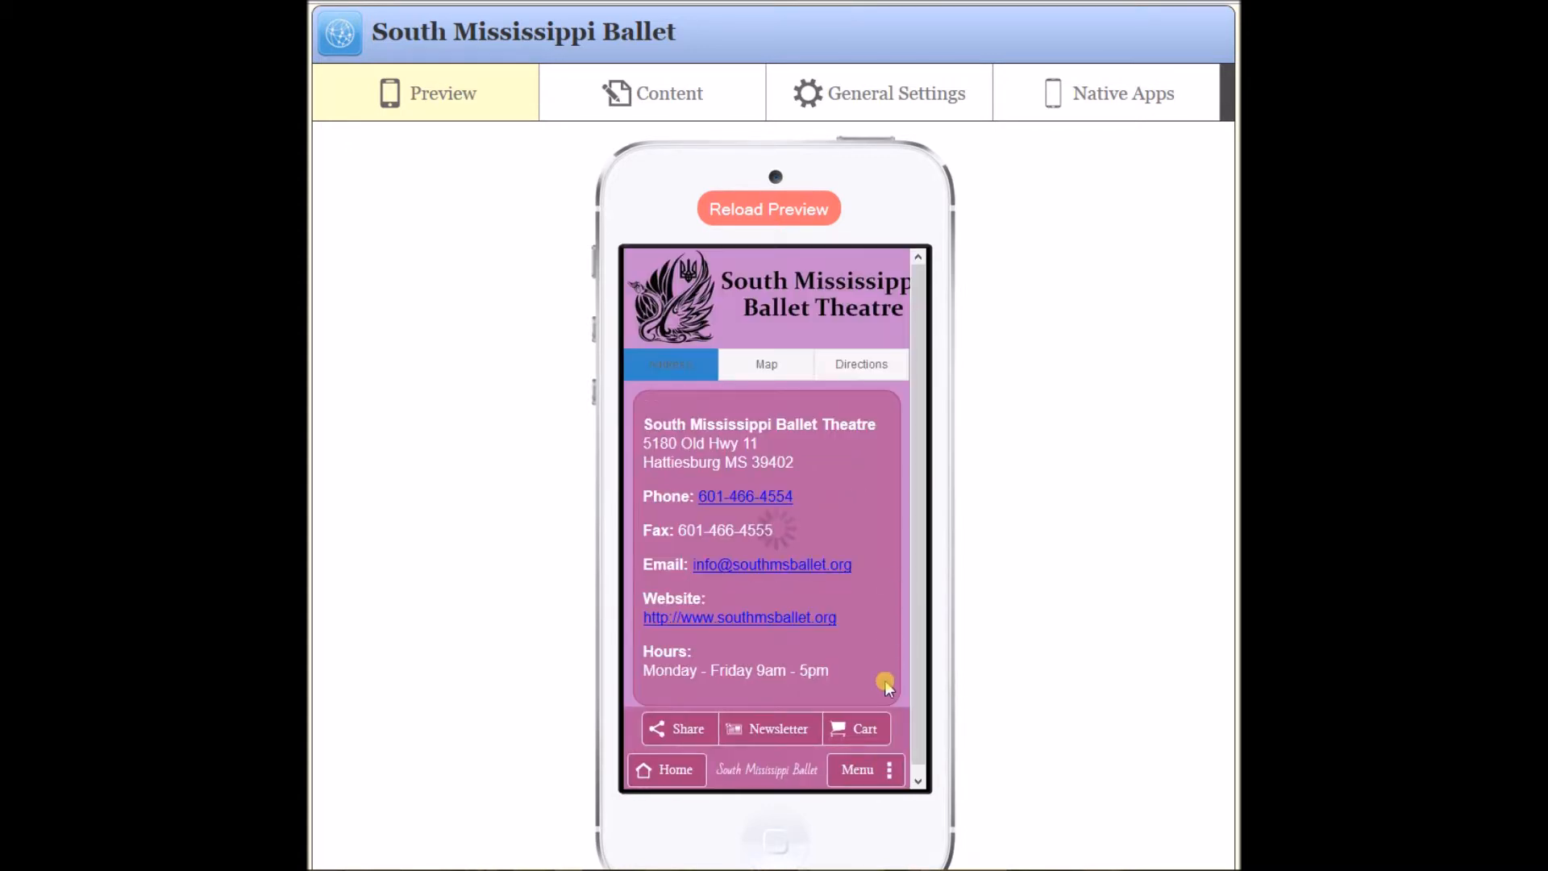
{"action": "left_click", "coordinate": [859, 771]}
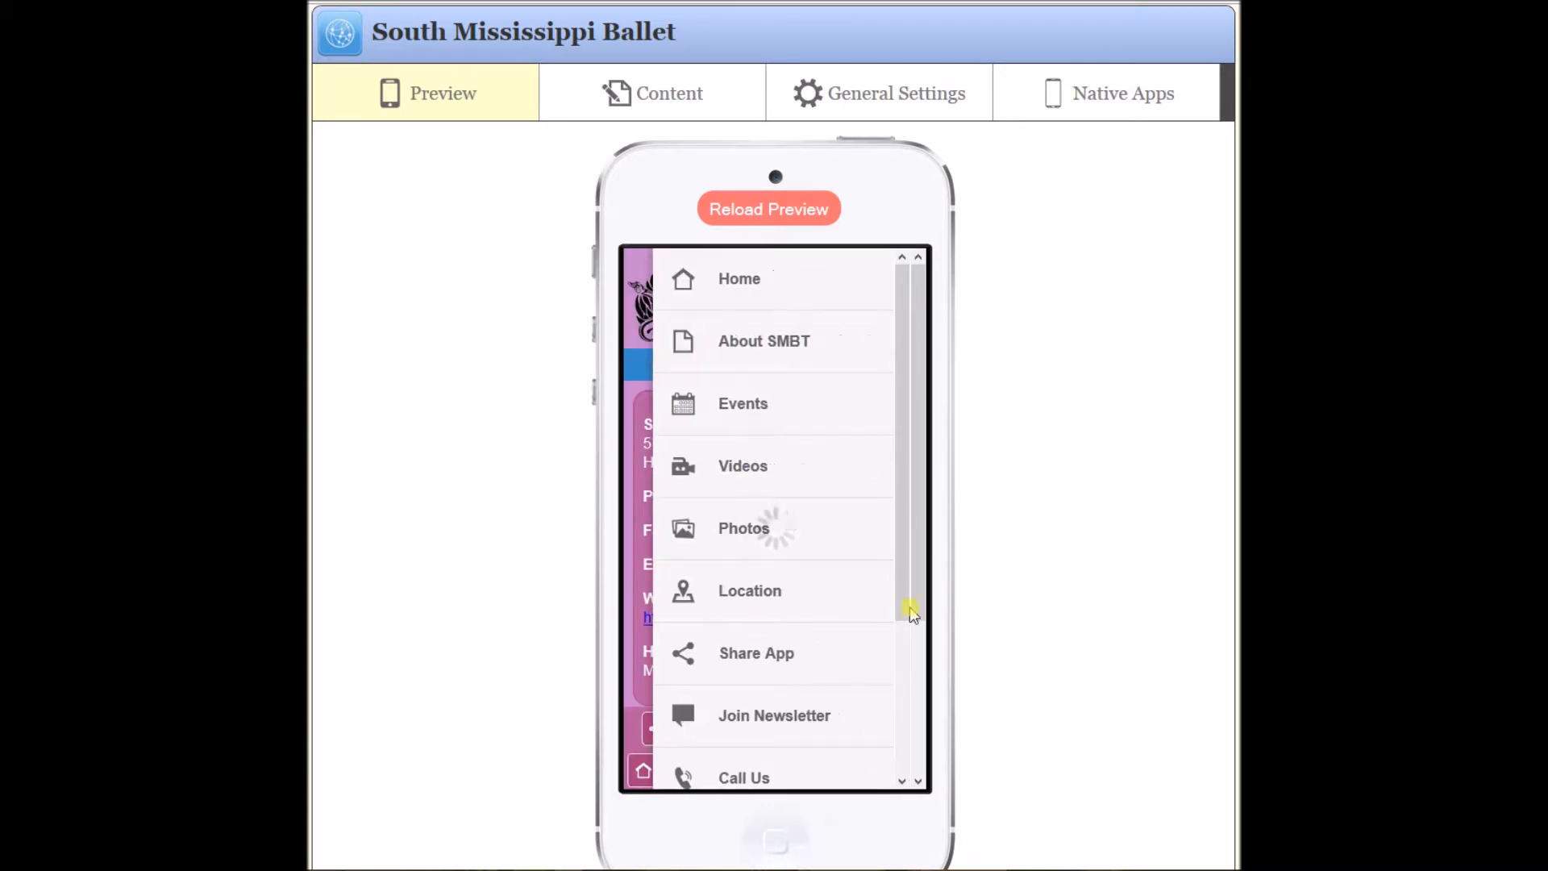
{"action": "left_click_drag", "start_coordinate": [895, 577], "coordinate": [883, 701]}
{"action": "left_click", "coordinate": [766, 657]}
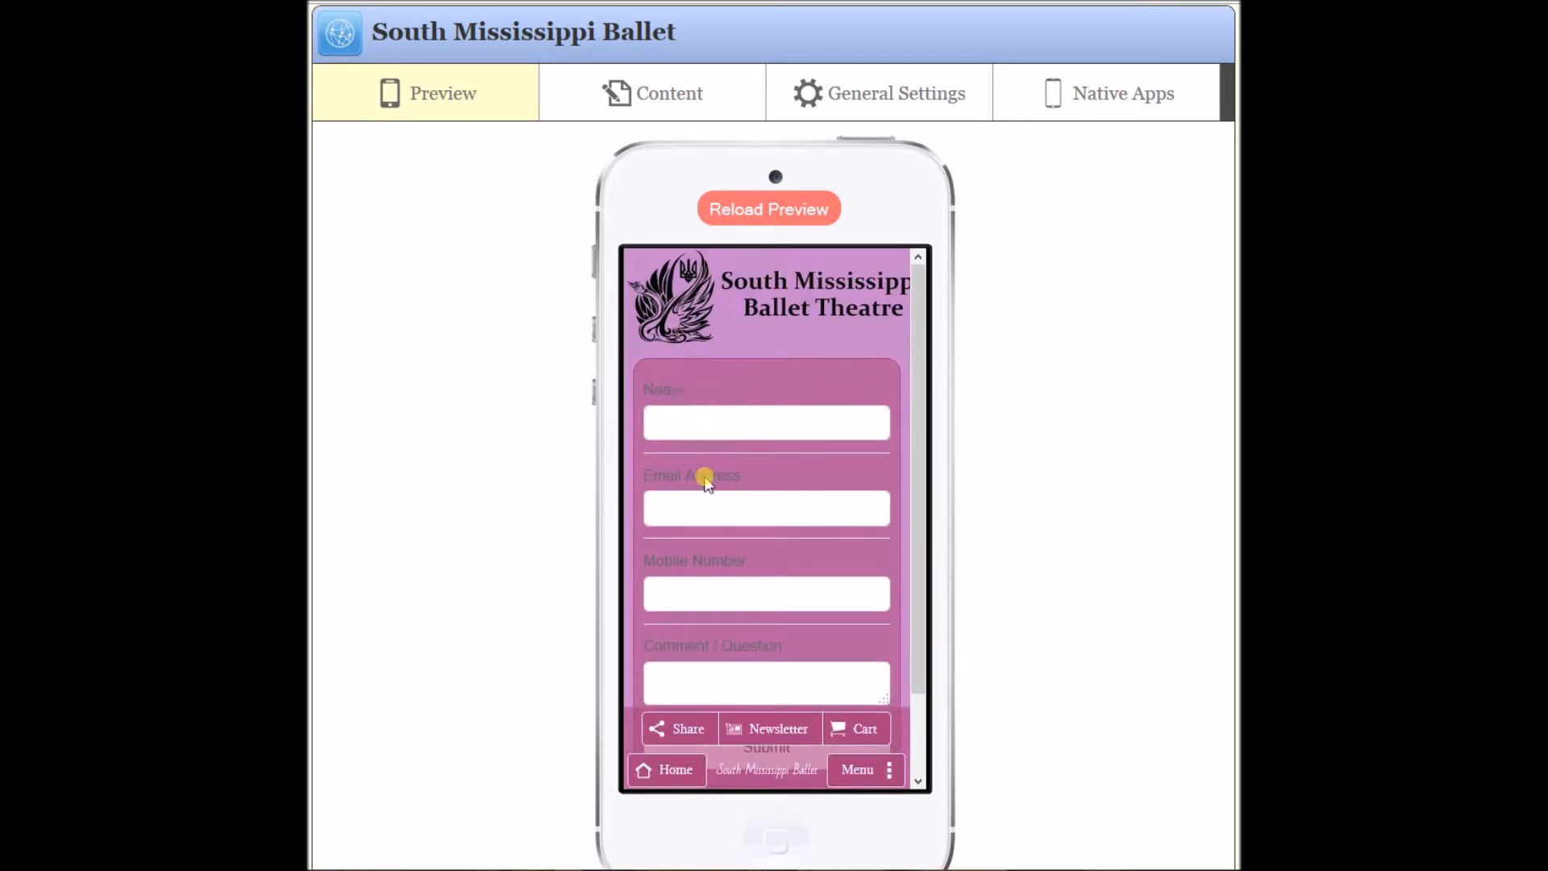
{"action": "left_click_drag", "start_coordinate": [914, 391], "coordinate": [930, 345]}
Open the Forms options of Styles & Colors in General Settings and show the Join Newsletter form in the preview.
{"action": "left_click", "coordinate": [880, 95]}
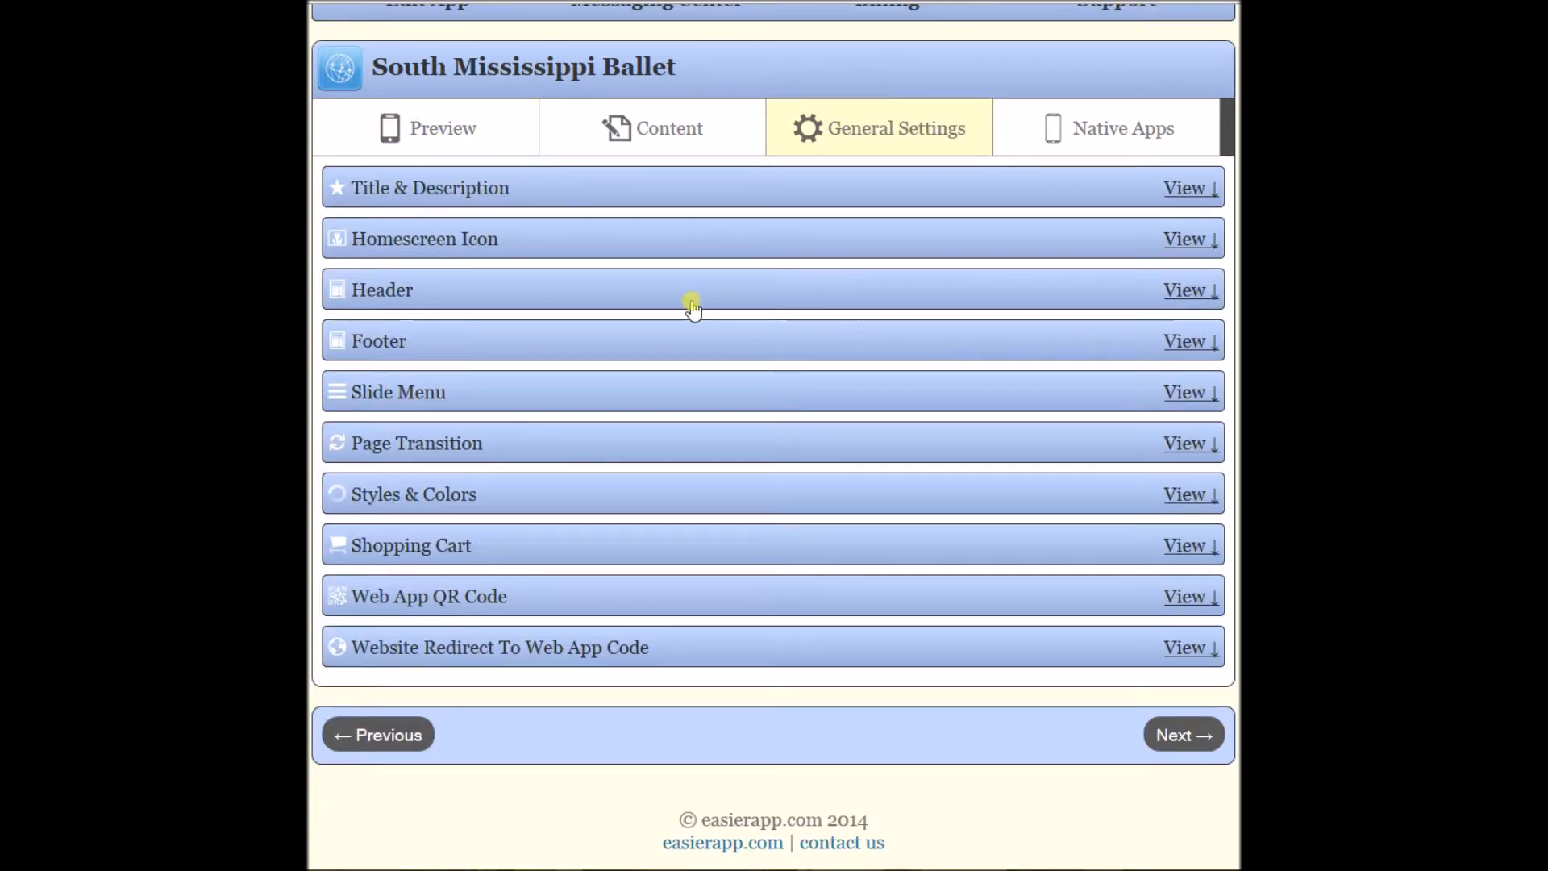
{"action": "left_click", "coordinate": [441, 498]}
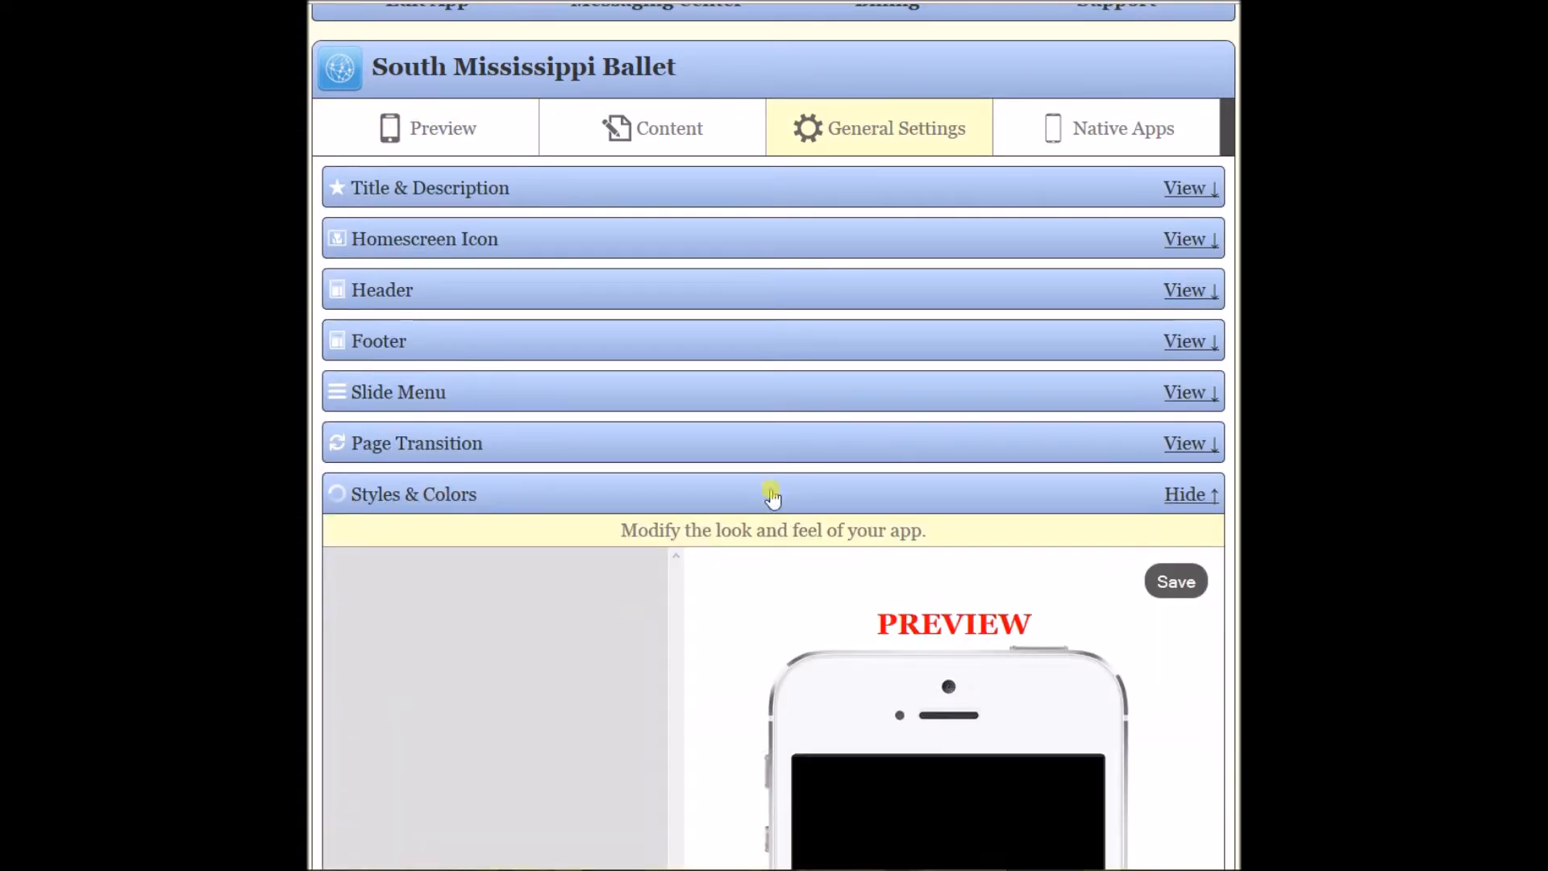
{"action": "scroll", "coordinate": [774, 495], "scroll_direction": "down", "scroll_amount": 6}
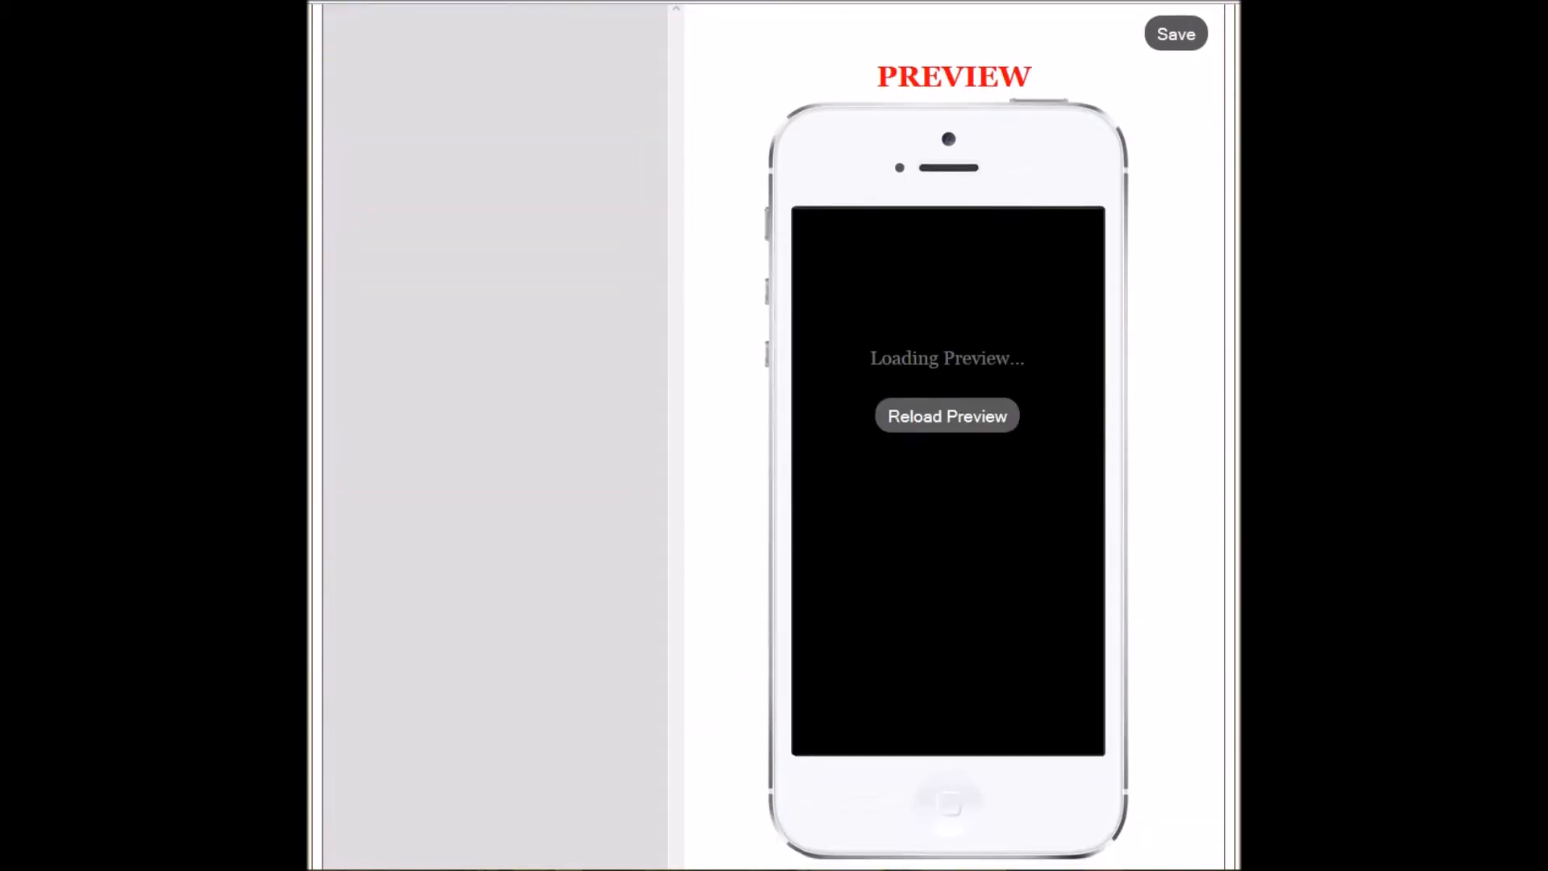
{"action": "scroll", "coordinate": [774, 436], "scroll_direction": "up", "scroll_amount": 1}
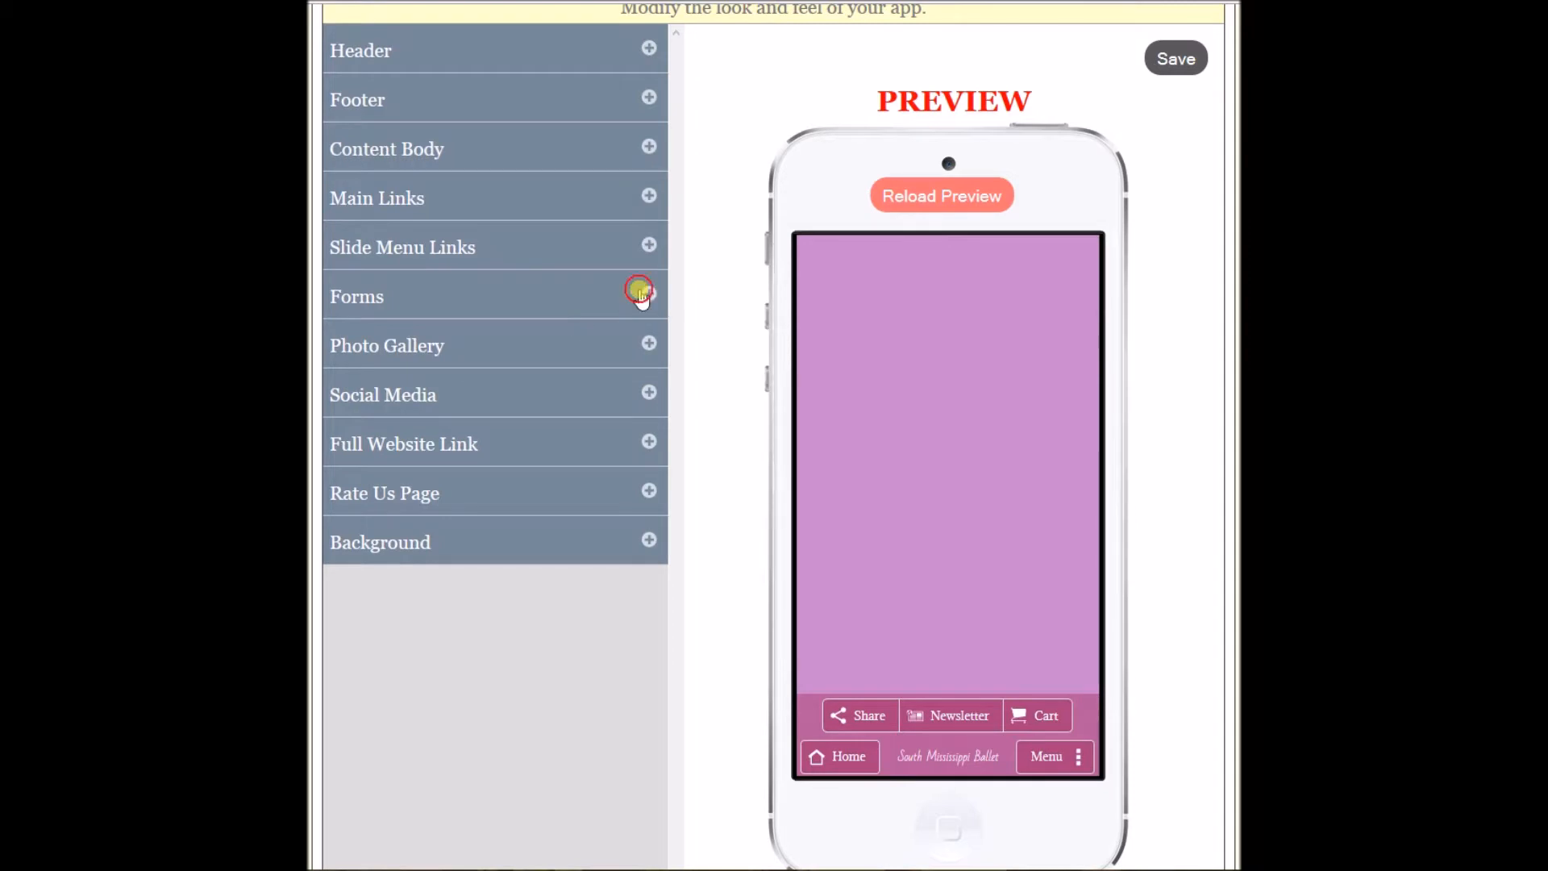
{"action": "left_click", "coordinate": [643, 295]}
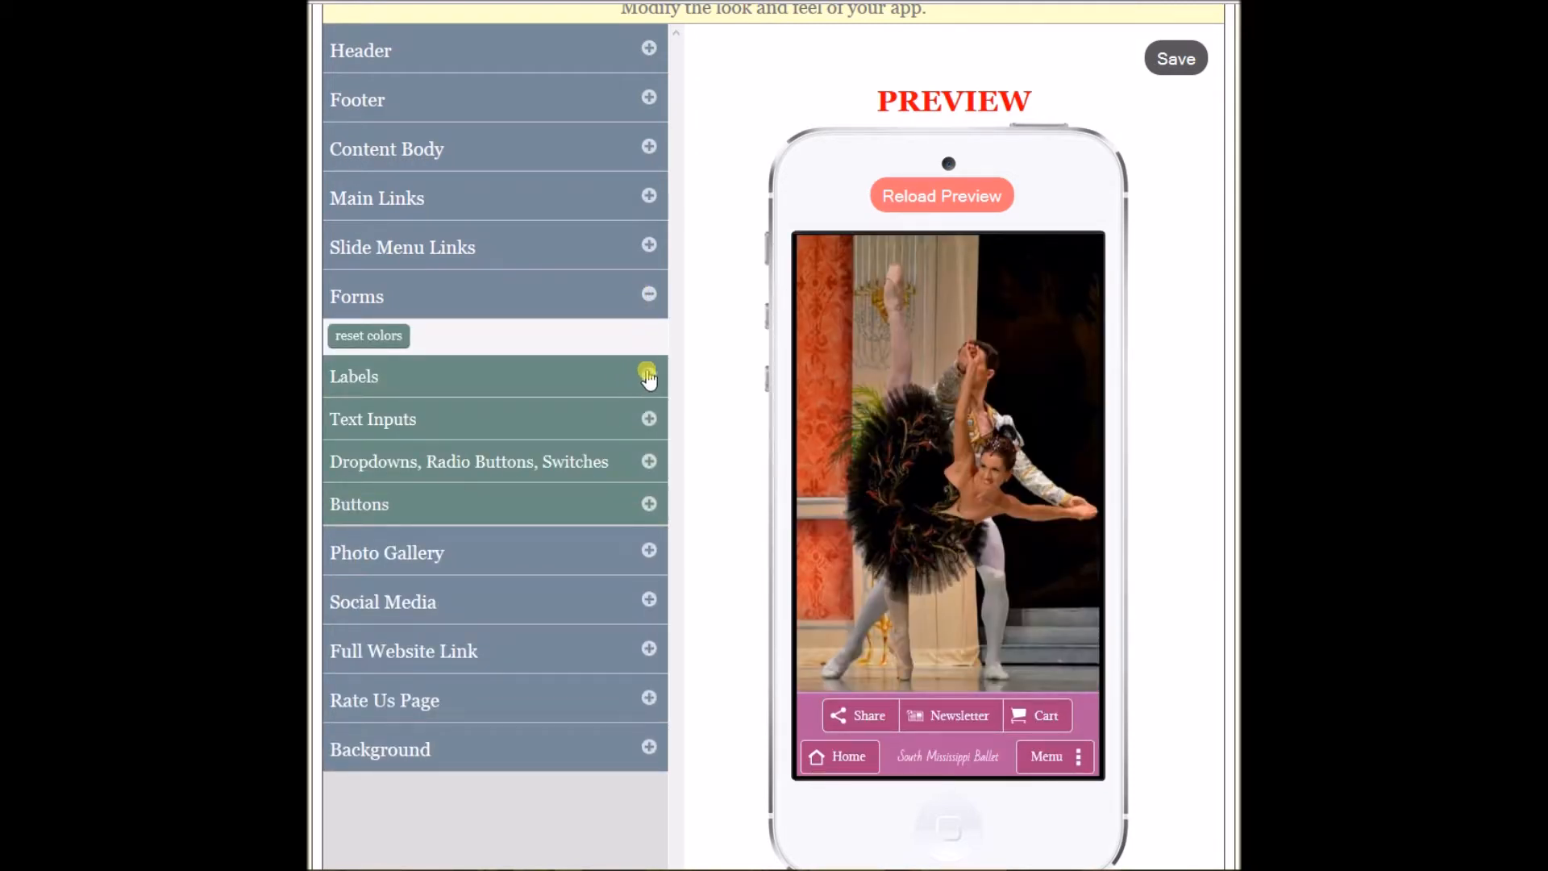
{"action": "left_click", "coordinate": [1029, 758]}
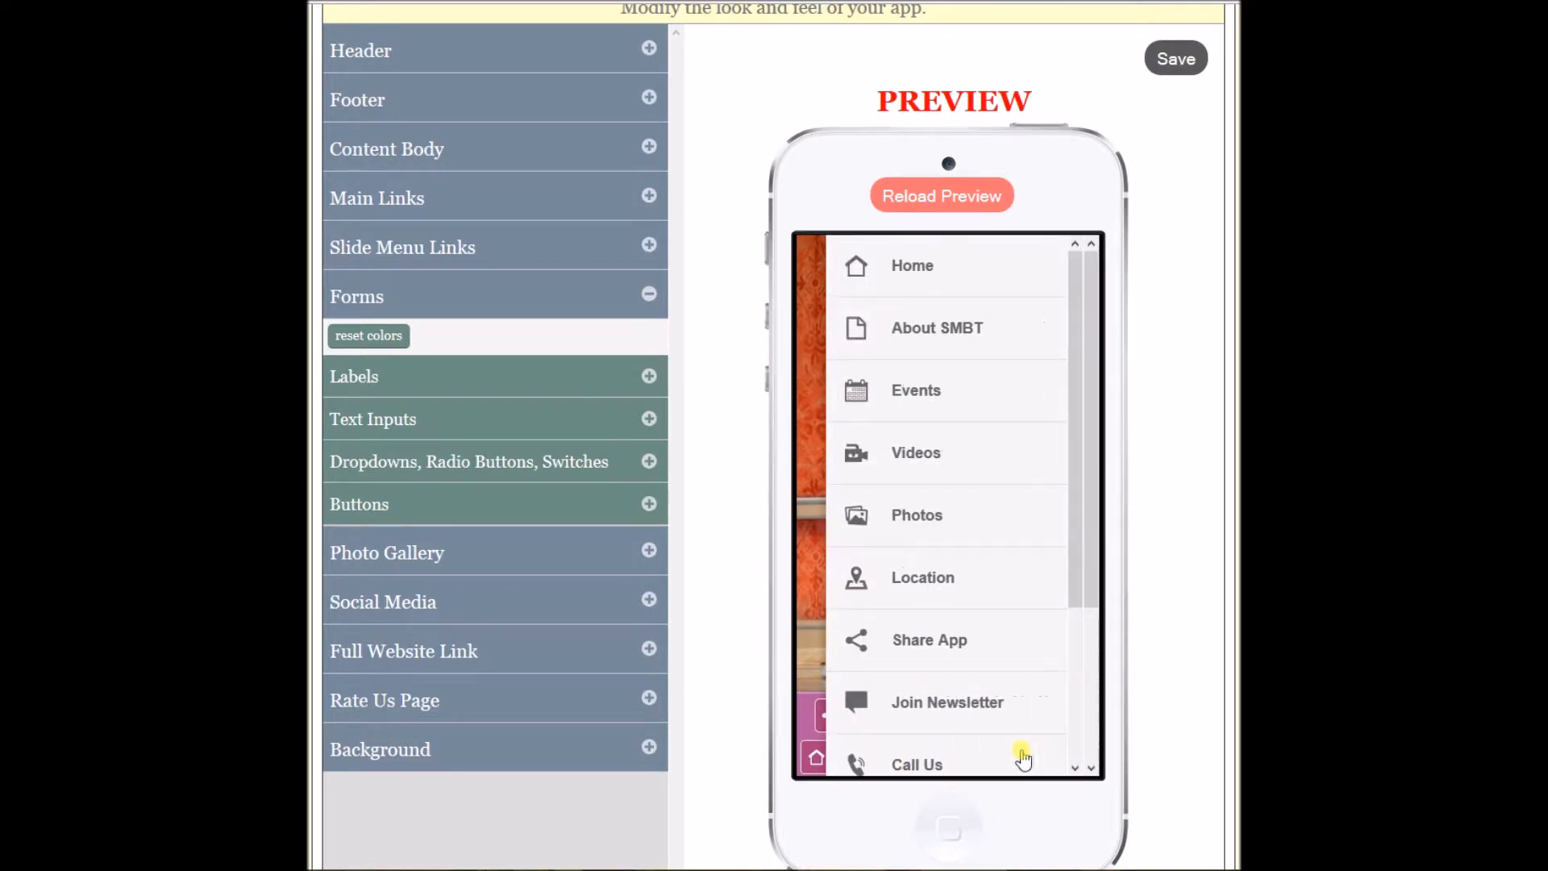
{"action": "left_click", "coordinate": [935, 702]}
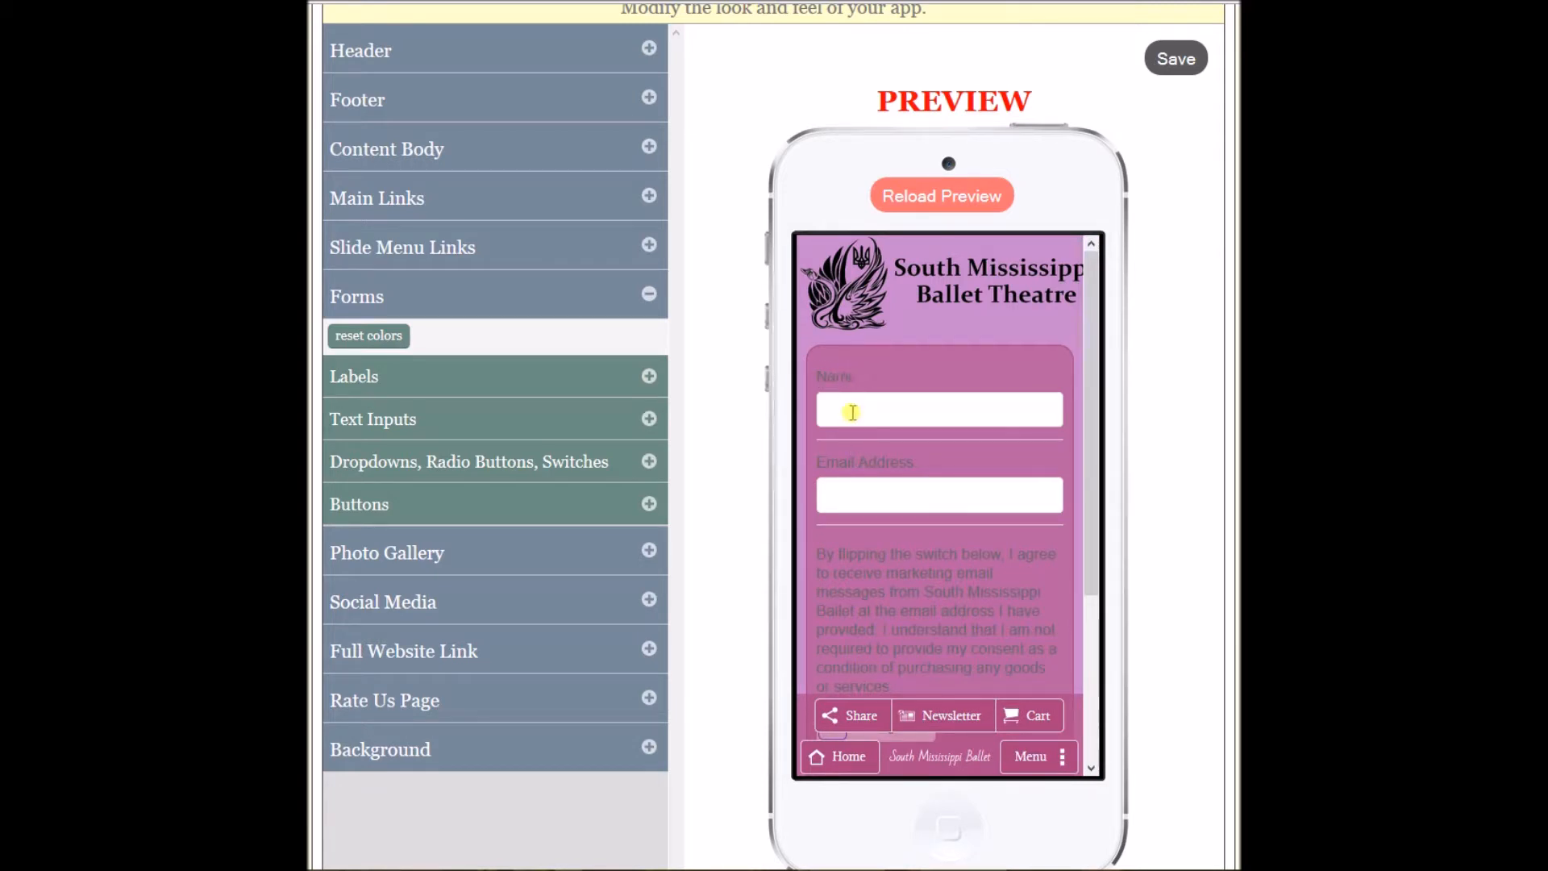
Set the form labels' text color to white (#ffffff).
{"action": "left_click", "coordinate": [650, 376]}
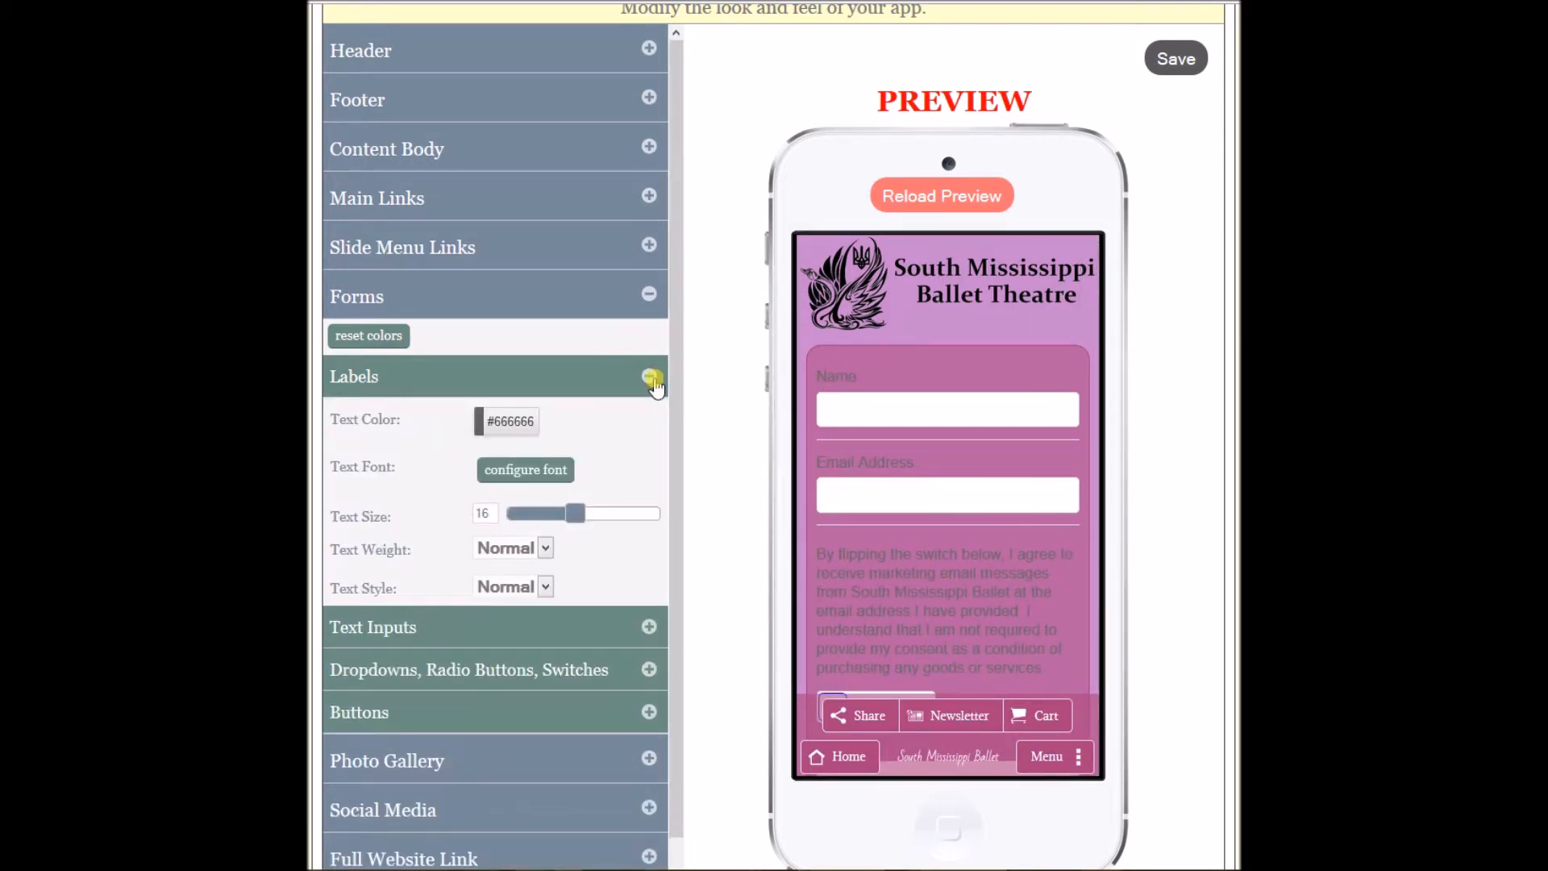
{"action": "left_click", "coordinate": [518, 432]}
{"action": "left_click", "coordinate": [480, 514]}
{"action": "left_click_drag", "start_coordinate": [452, 513], "coordinate": [426, 512]}
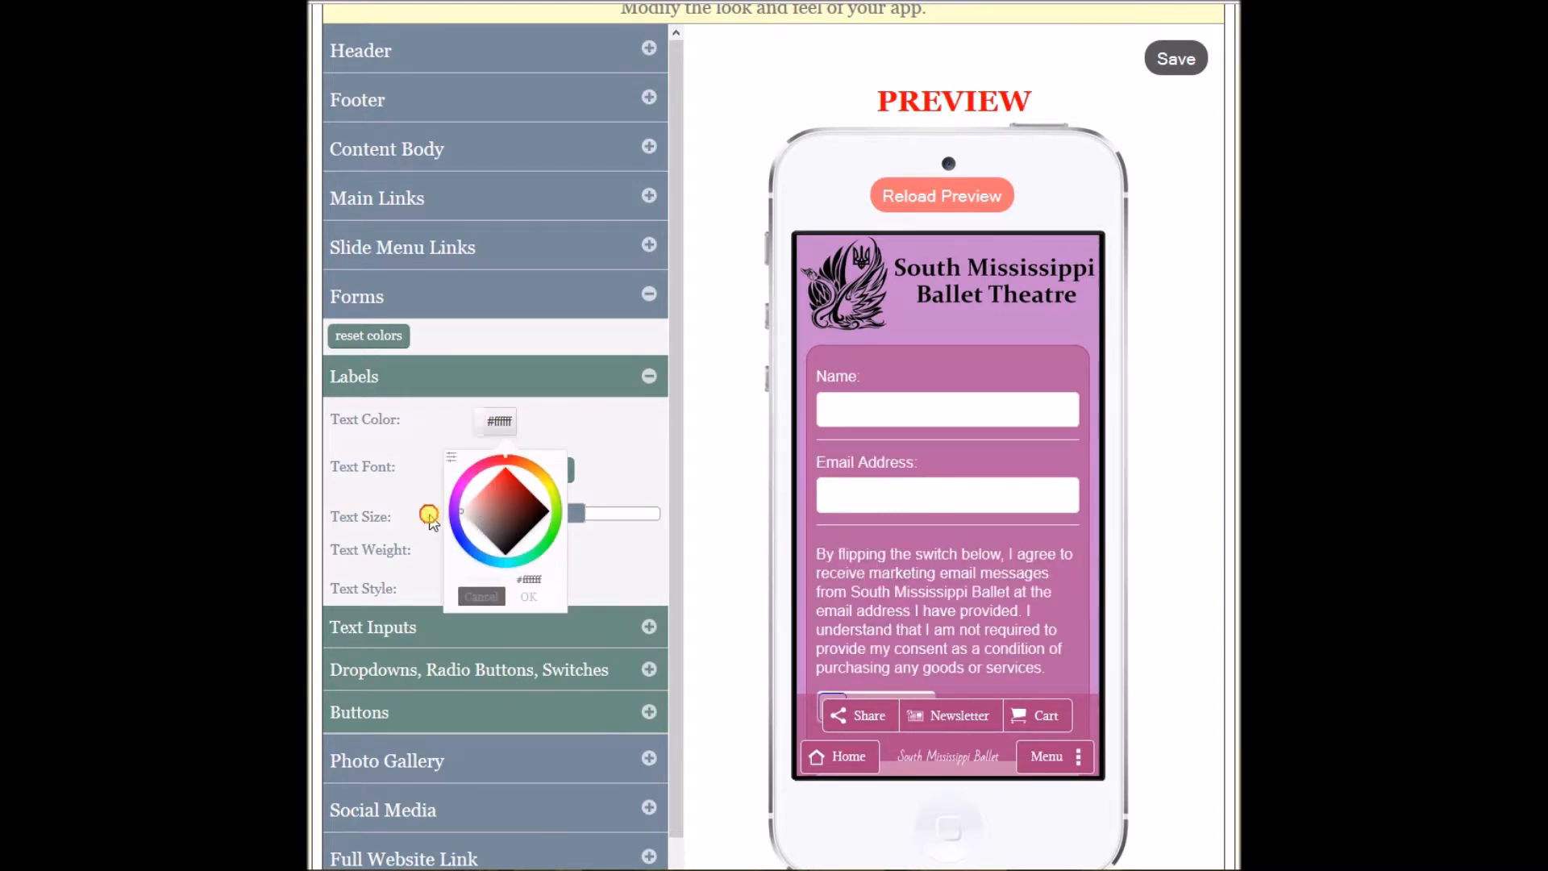
{"action": "left_click", "coordinate": [530, 599]}
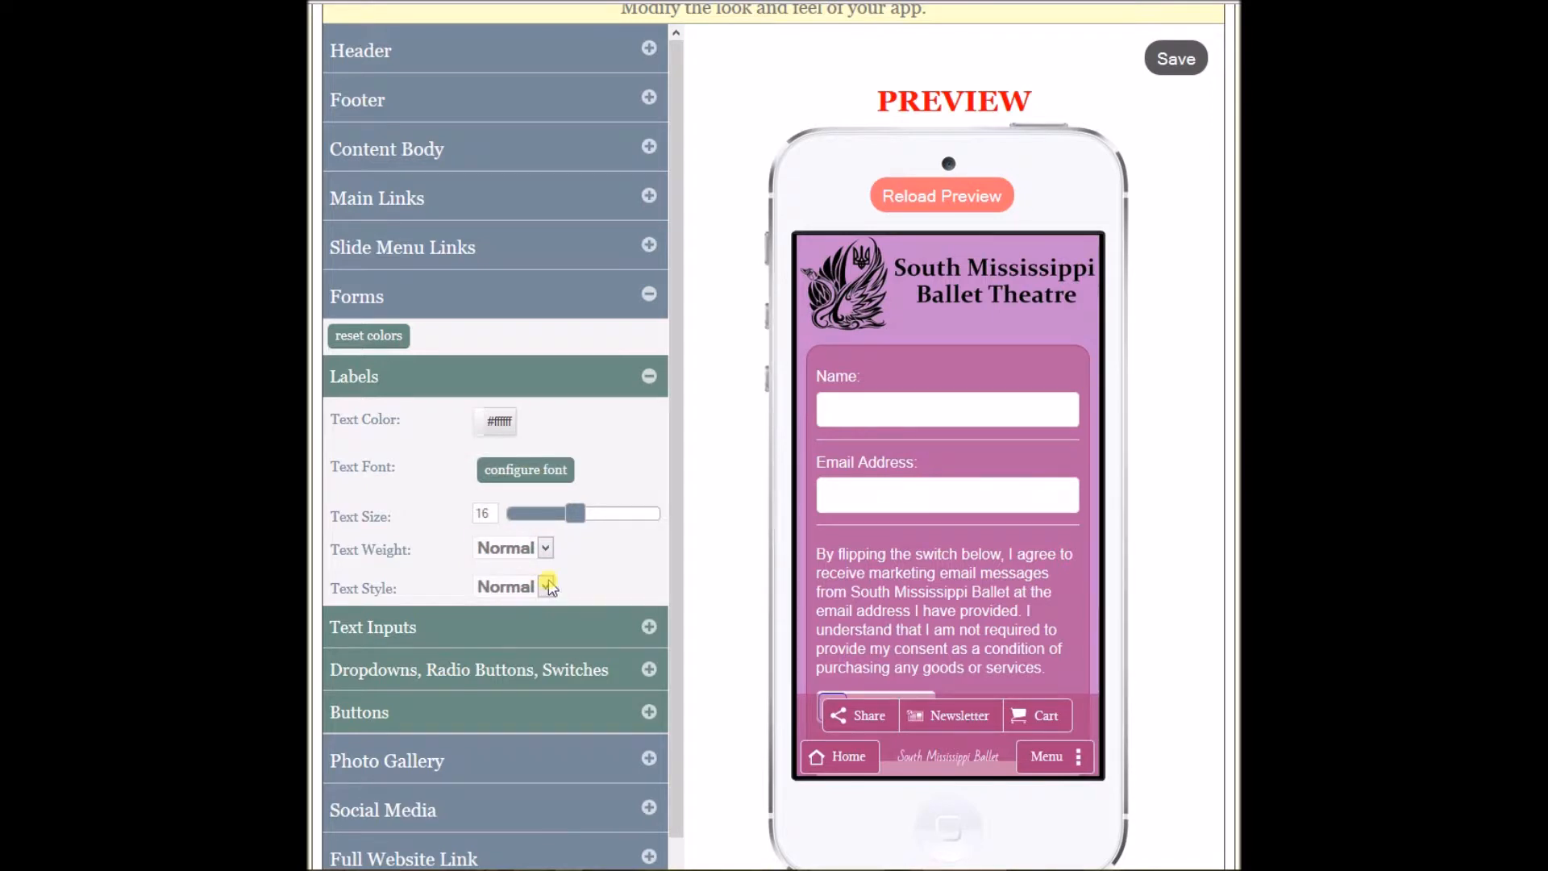
Set the form labels' font to Adamina and their text size to 14.
{"action": "left_click", "coordinate": [539, 471]}
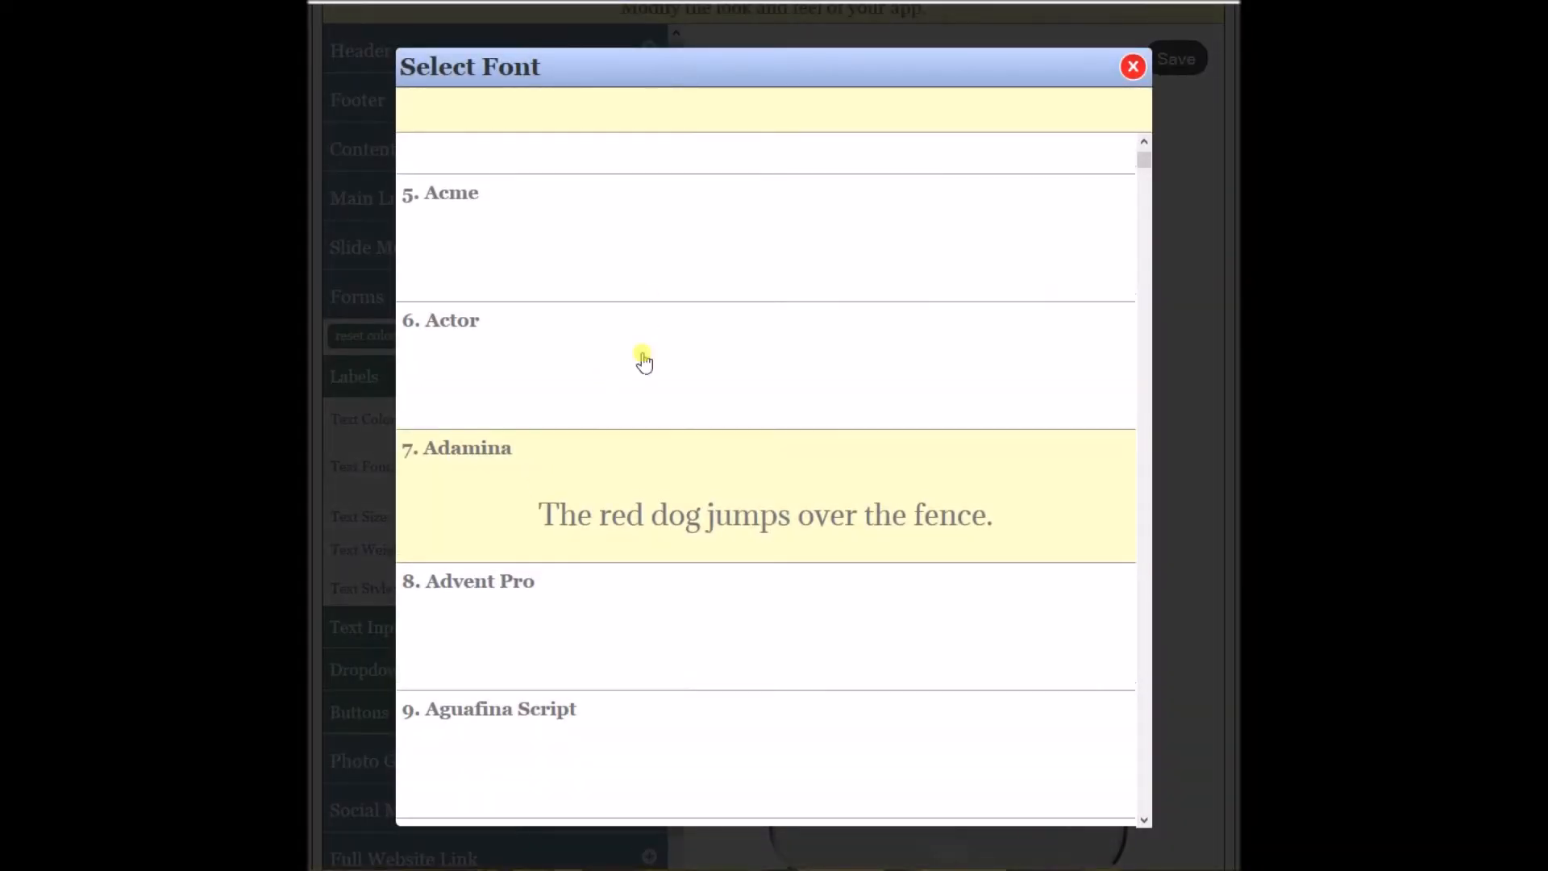
{"action": "left_click", "coordinate": [560, 495]}
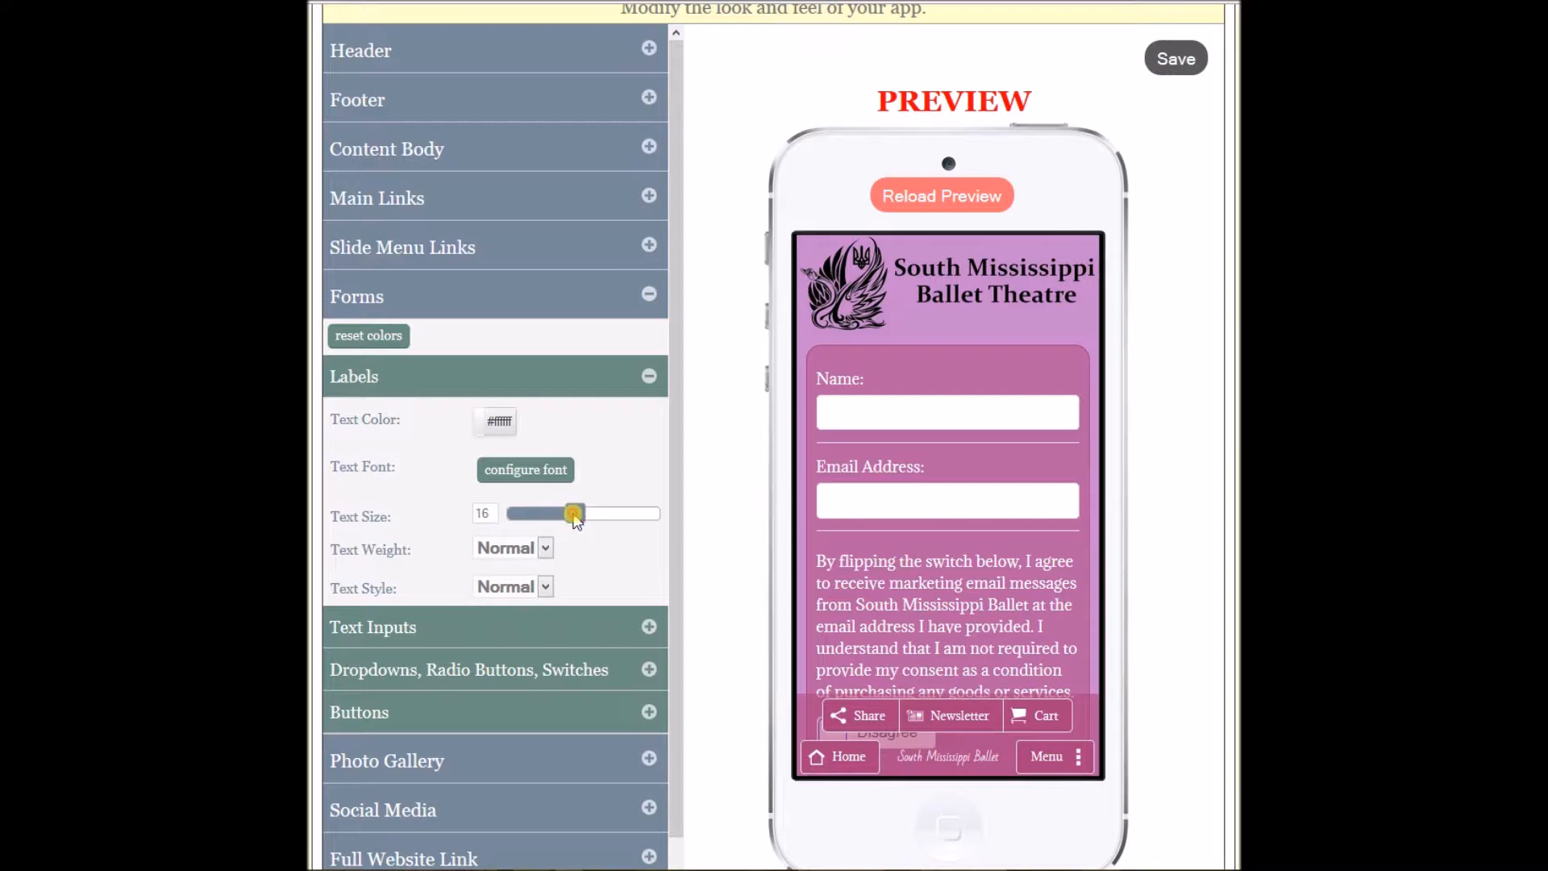
{"action": "left_click_drag", "start_coordinate": [569, 517], "coordinate": [562, 517]}
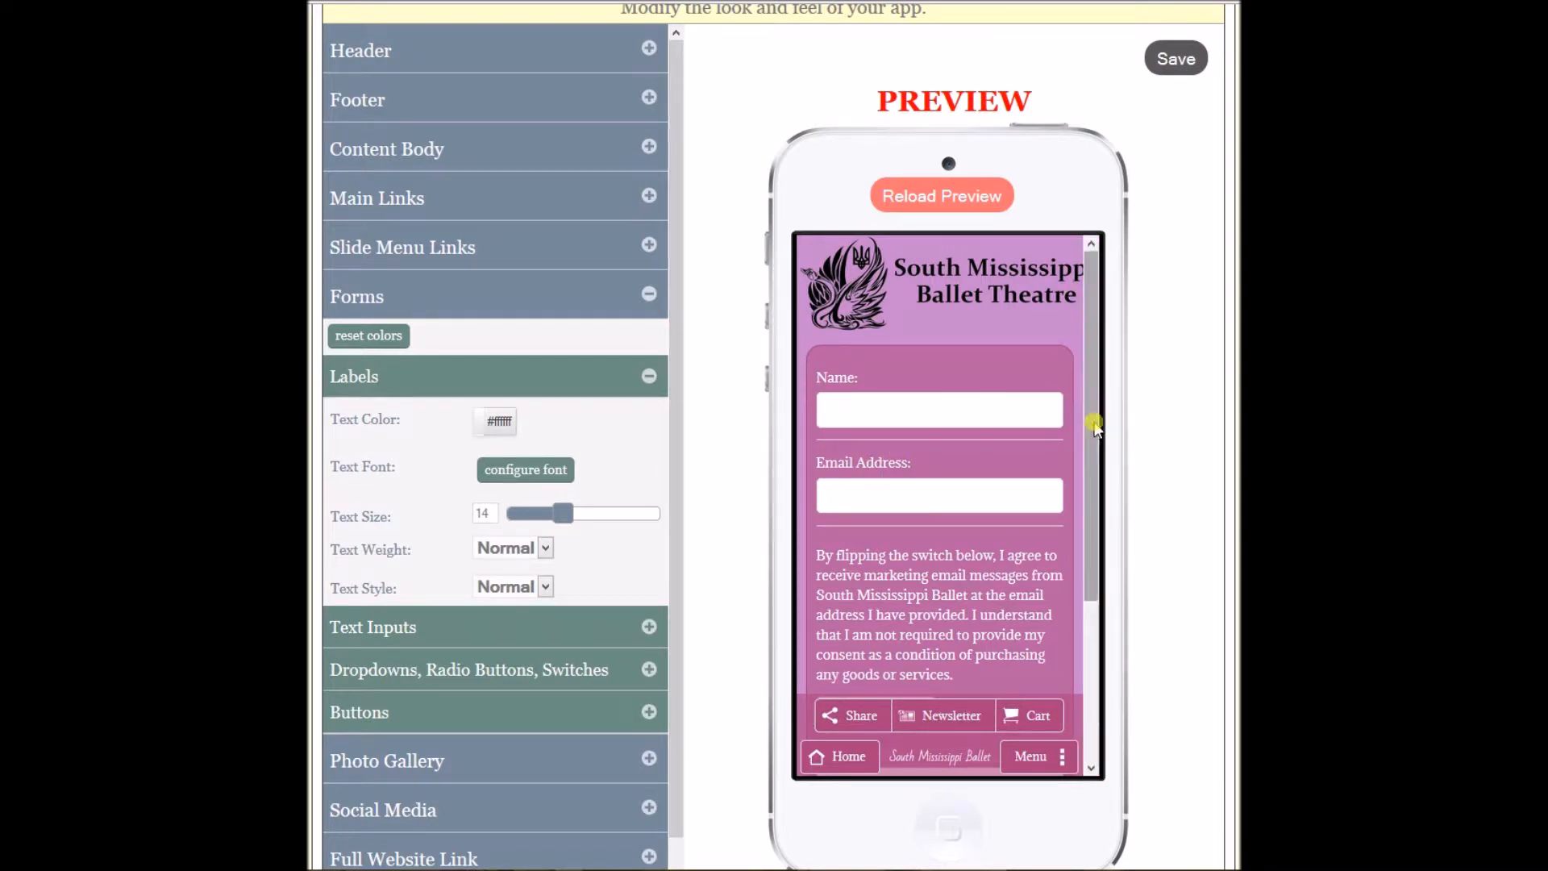
{"action": "left_click_drag", "start_coordinate": [1092, 421], "coordinate": [1095, 466]}
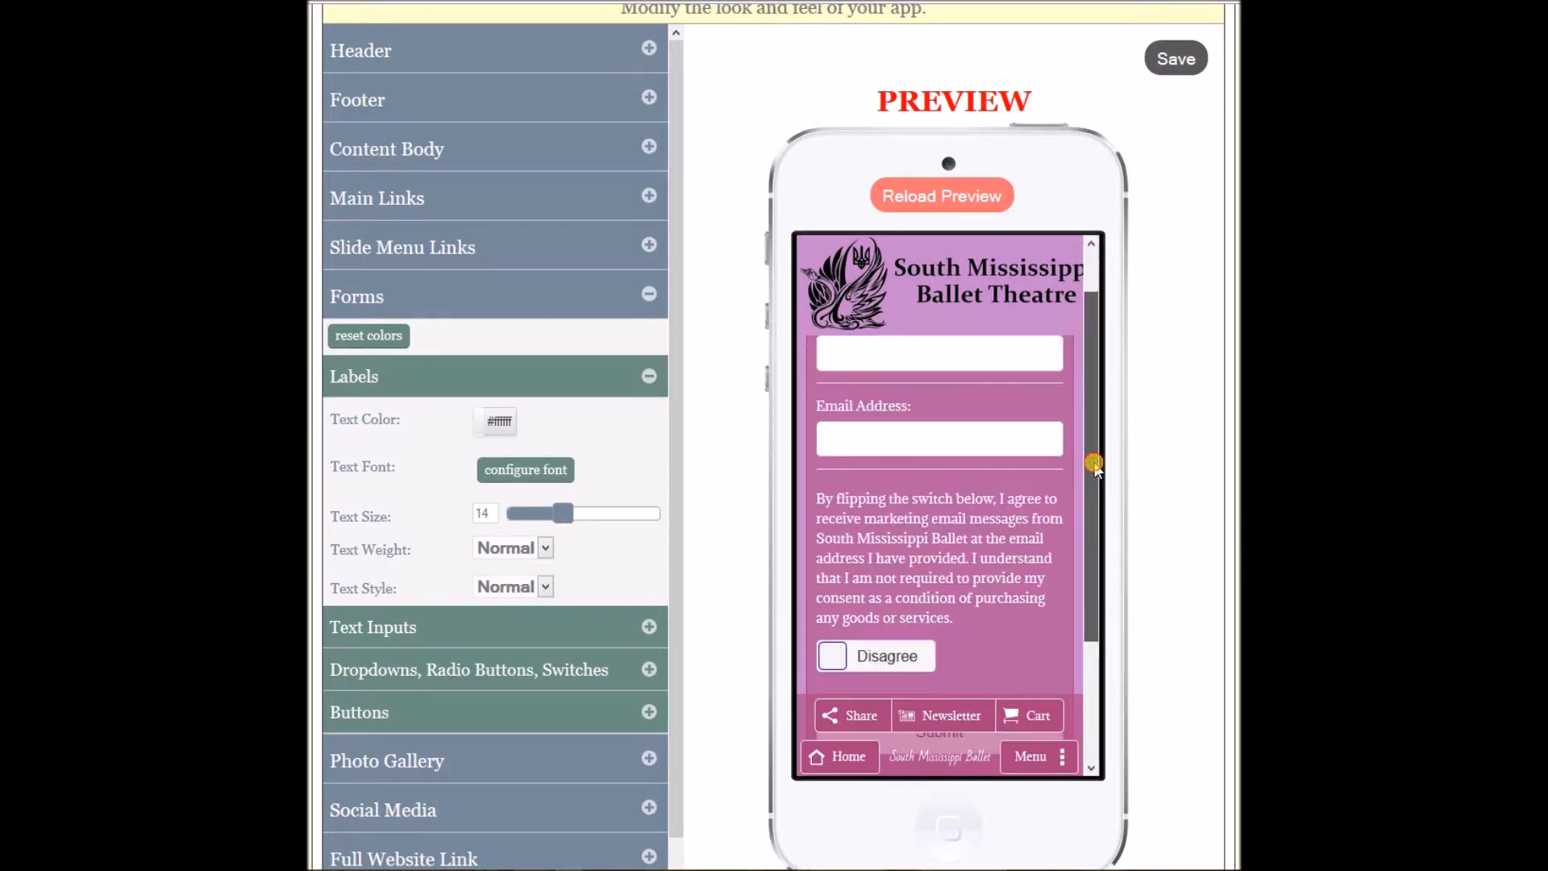
{"action": "left_click", "coordinate": [649, 376]}
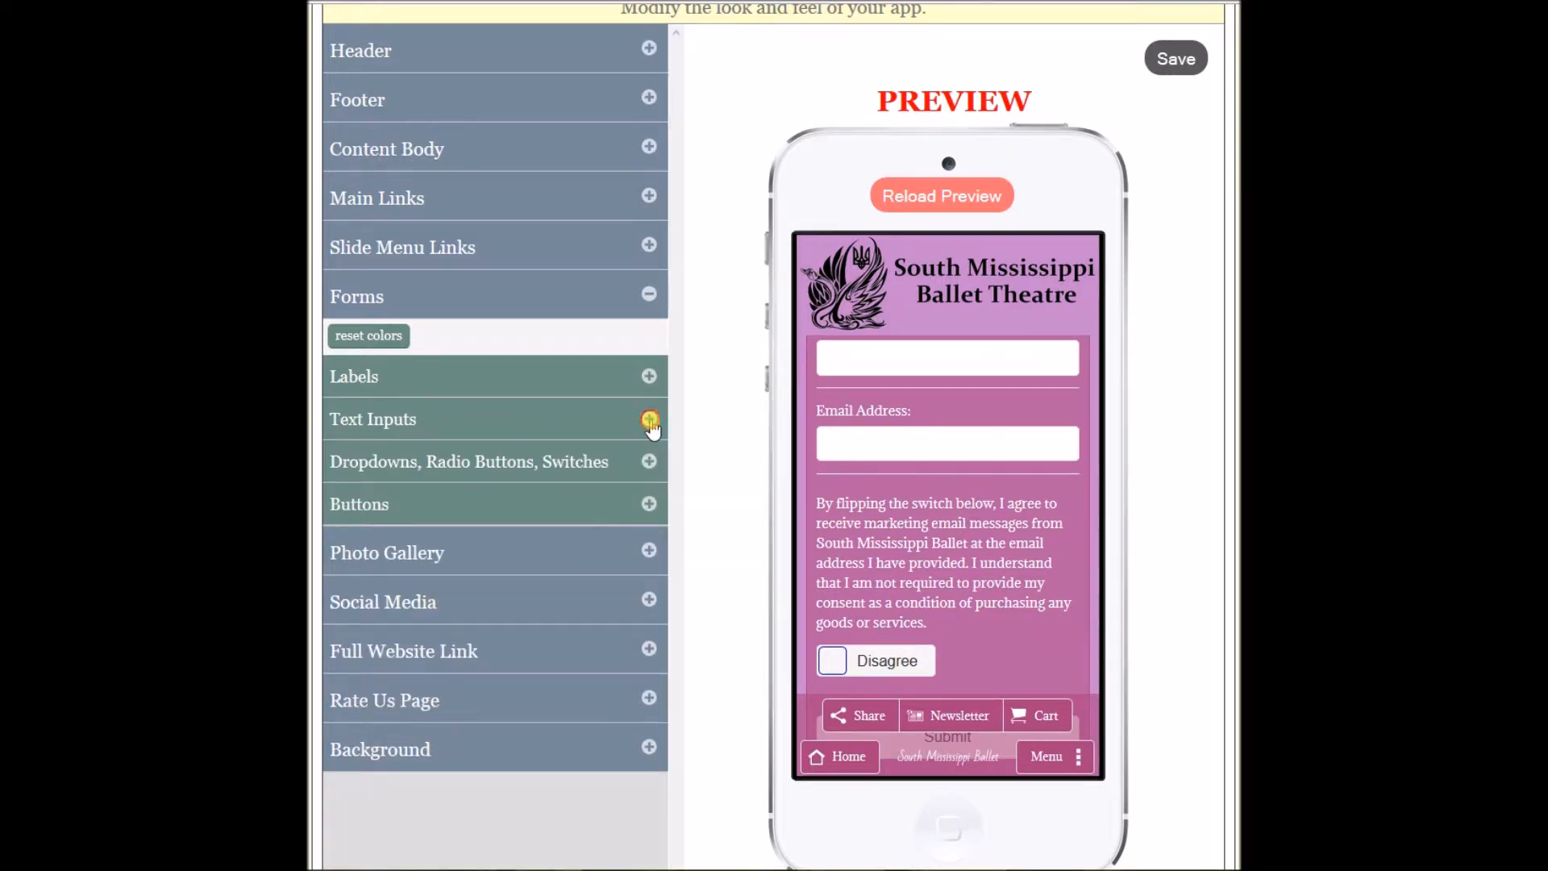
Open the Text Inputs form options and set the text inputs' border size to 3.
{"action": "left_click", "coordinate": [650, 420]}
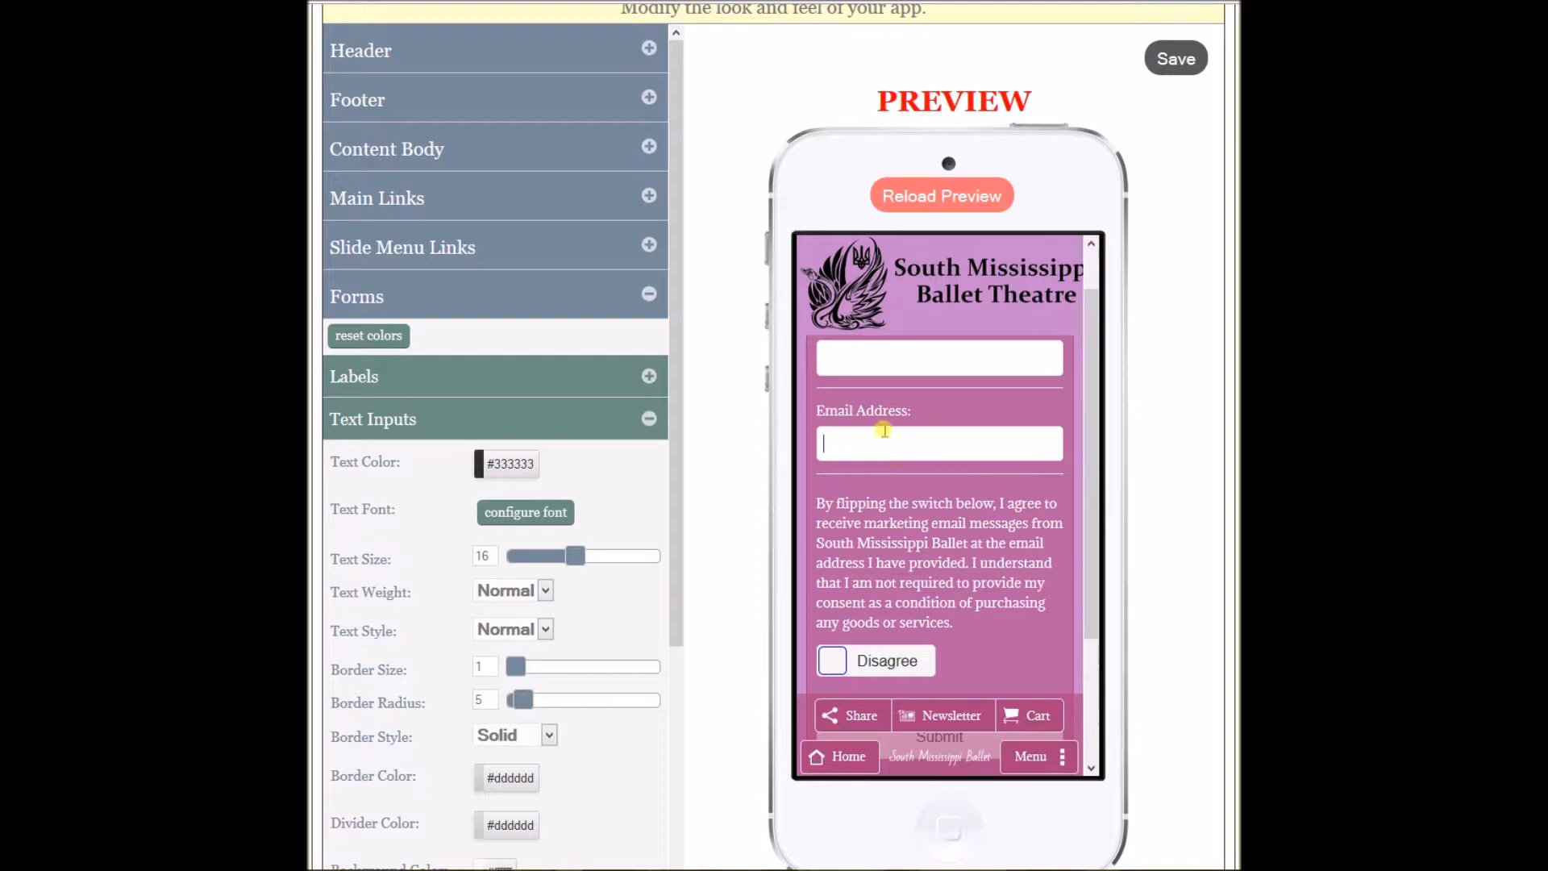
{"action": "left_click_drag", "start_coordinate": [1092, 495], "coordinate": [1090, 449]}
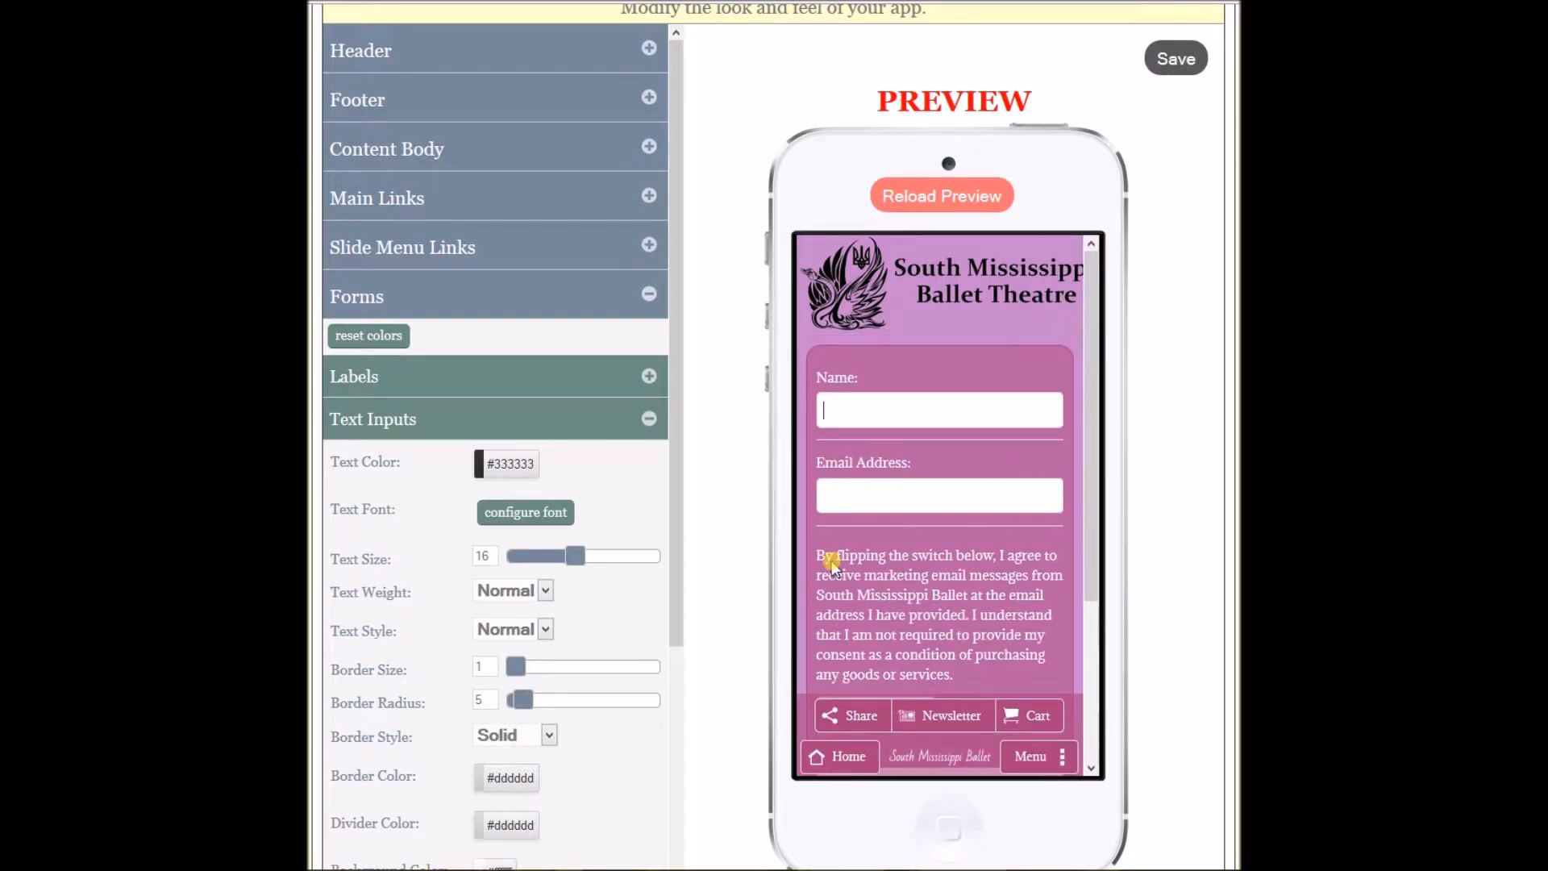
{"action": "left_click_drag", "start_coordinate": [679, 518], "coordinate": [675, 636]}
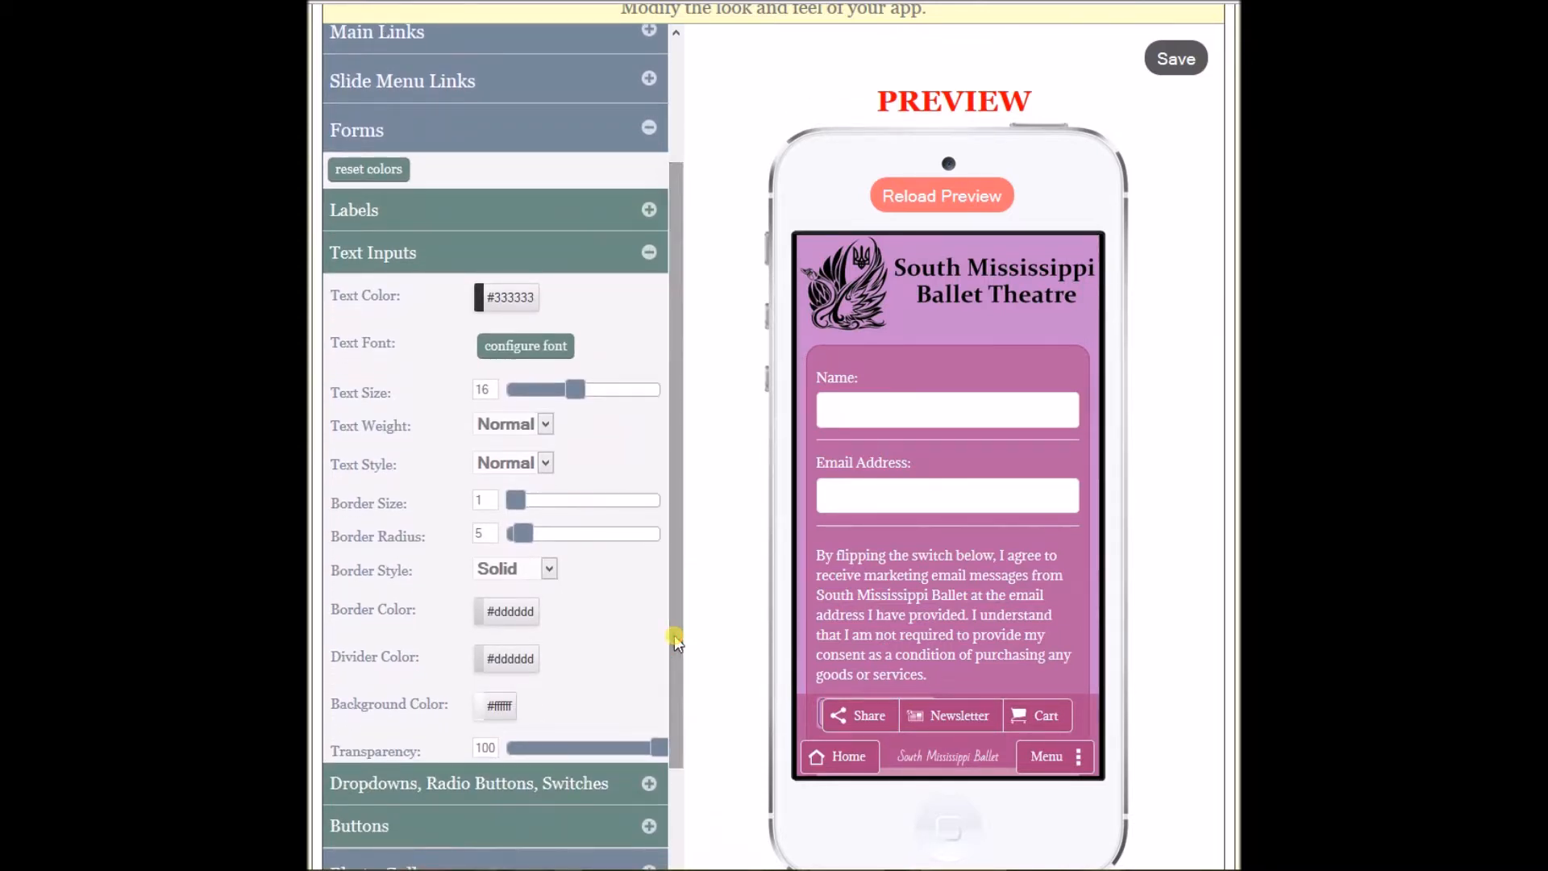
{"action": "left_click_drag", "start_coordinate": [514, 502], "coordinate": [528, 501]}
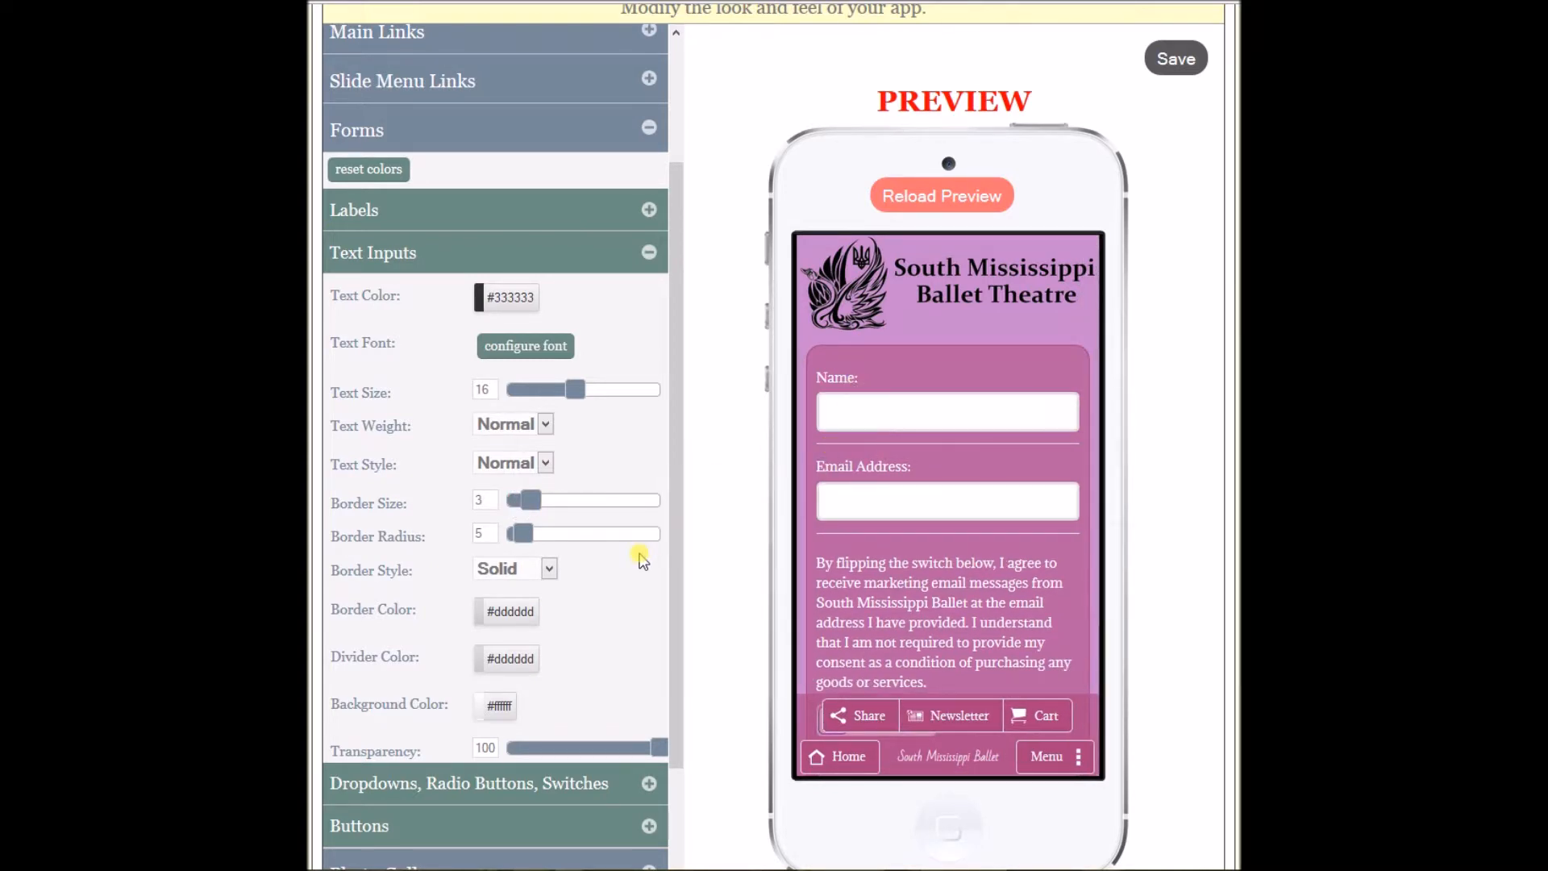
Set the text inputs' border color to #a93f7b.
{"action": "left_click", "coordinate": [514, 616]}
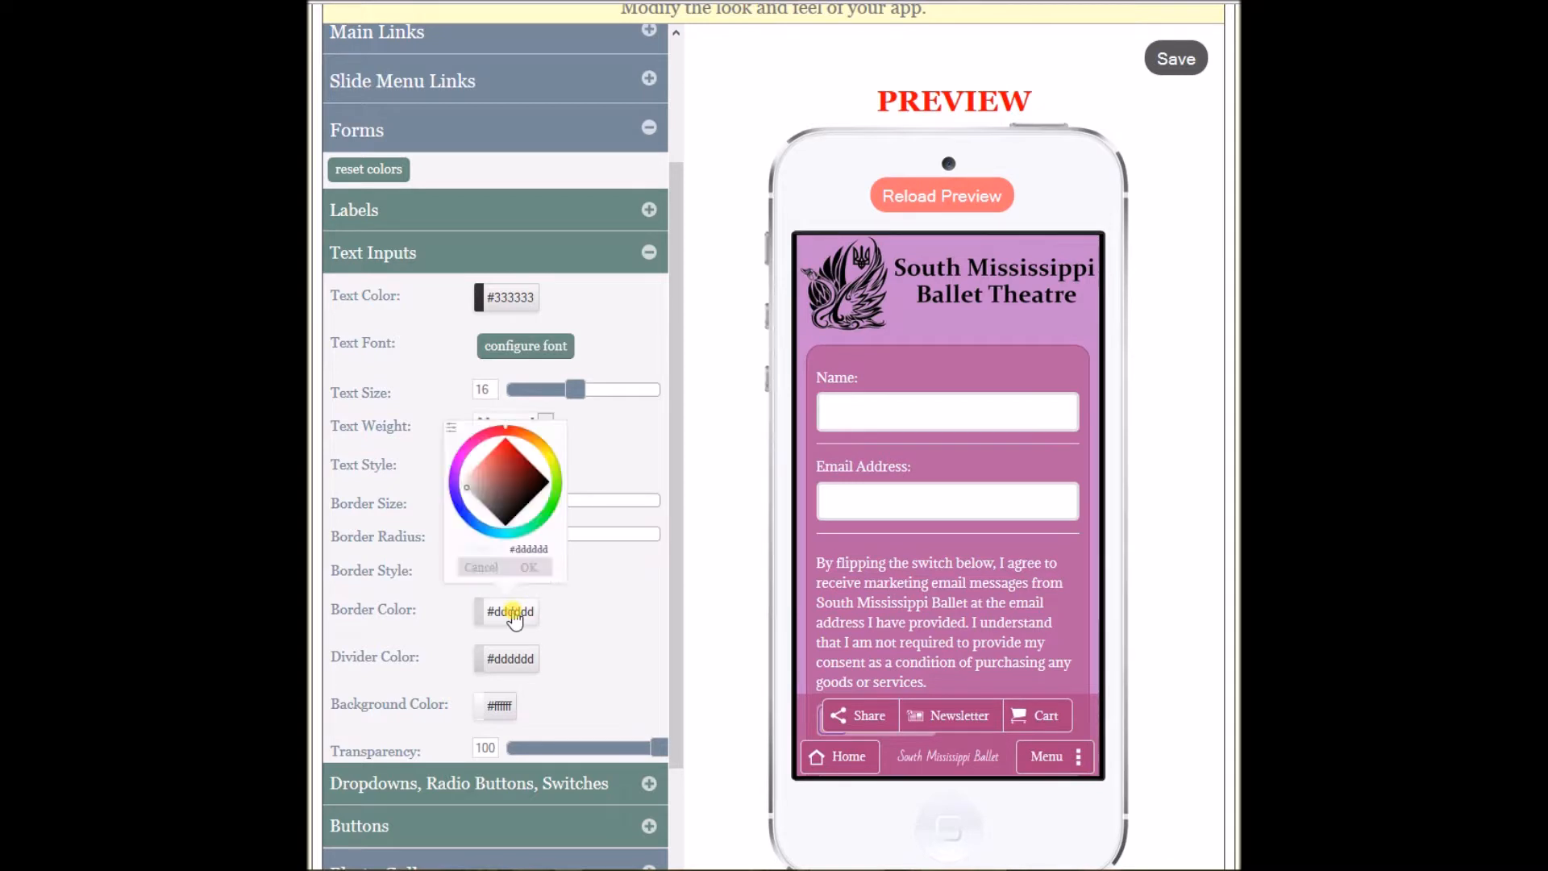
{"action": "left_click", "coordinate": [452, 427]}
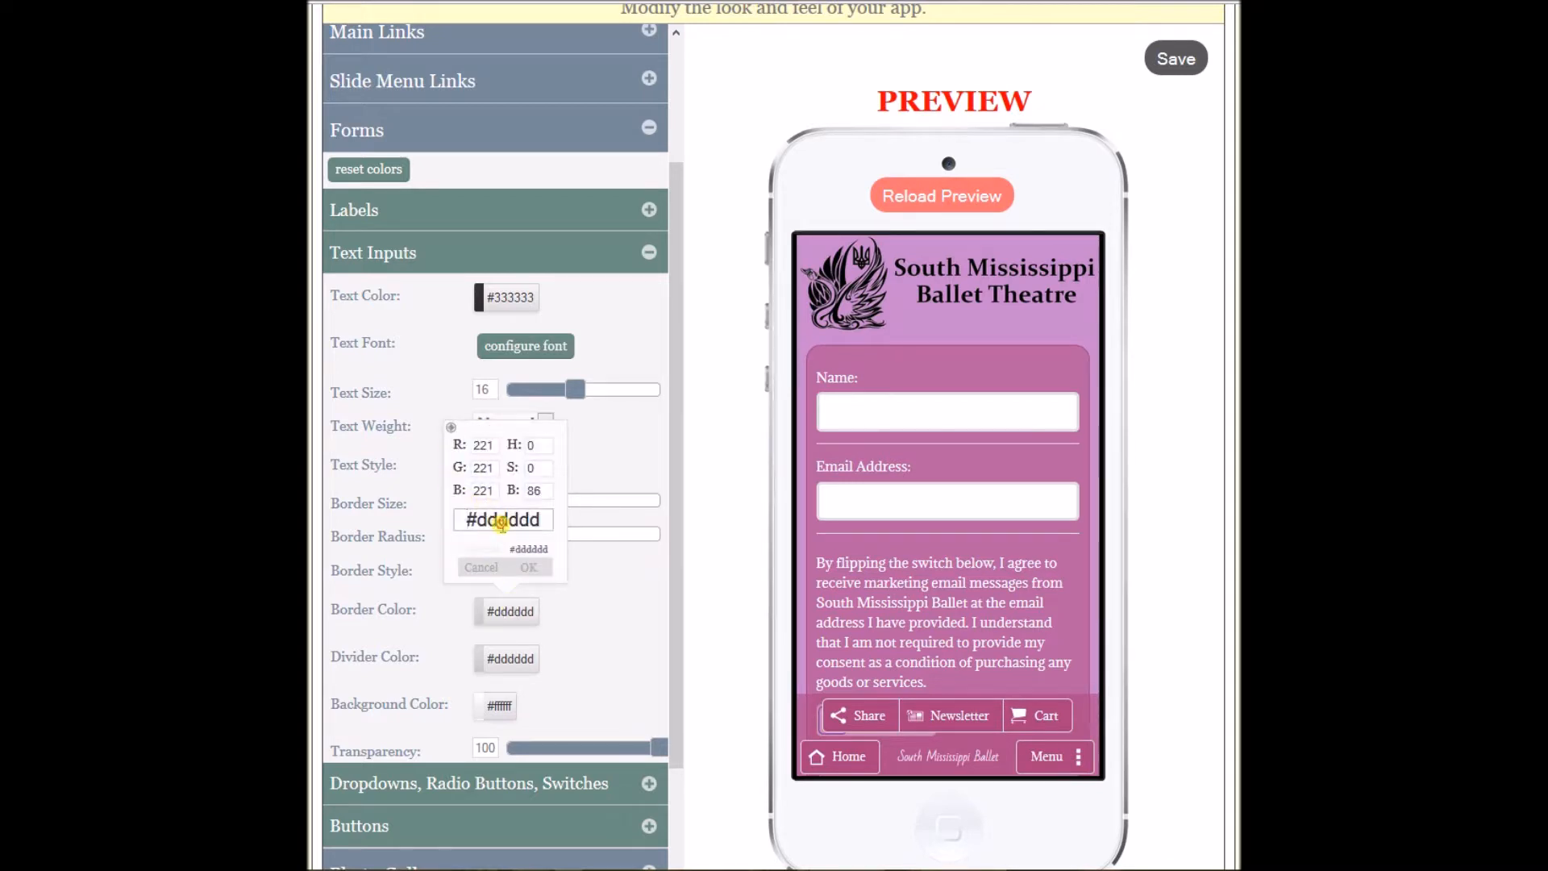
{"action": "left_click_drag", "start_coordinate": [477, 519], "coordinate": [682, 548]}
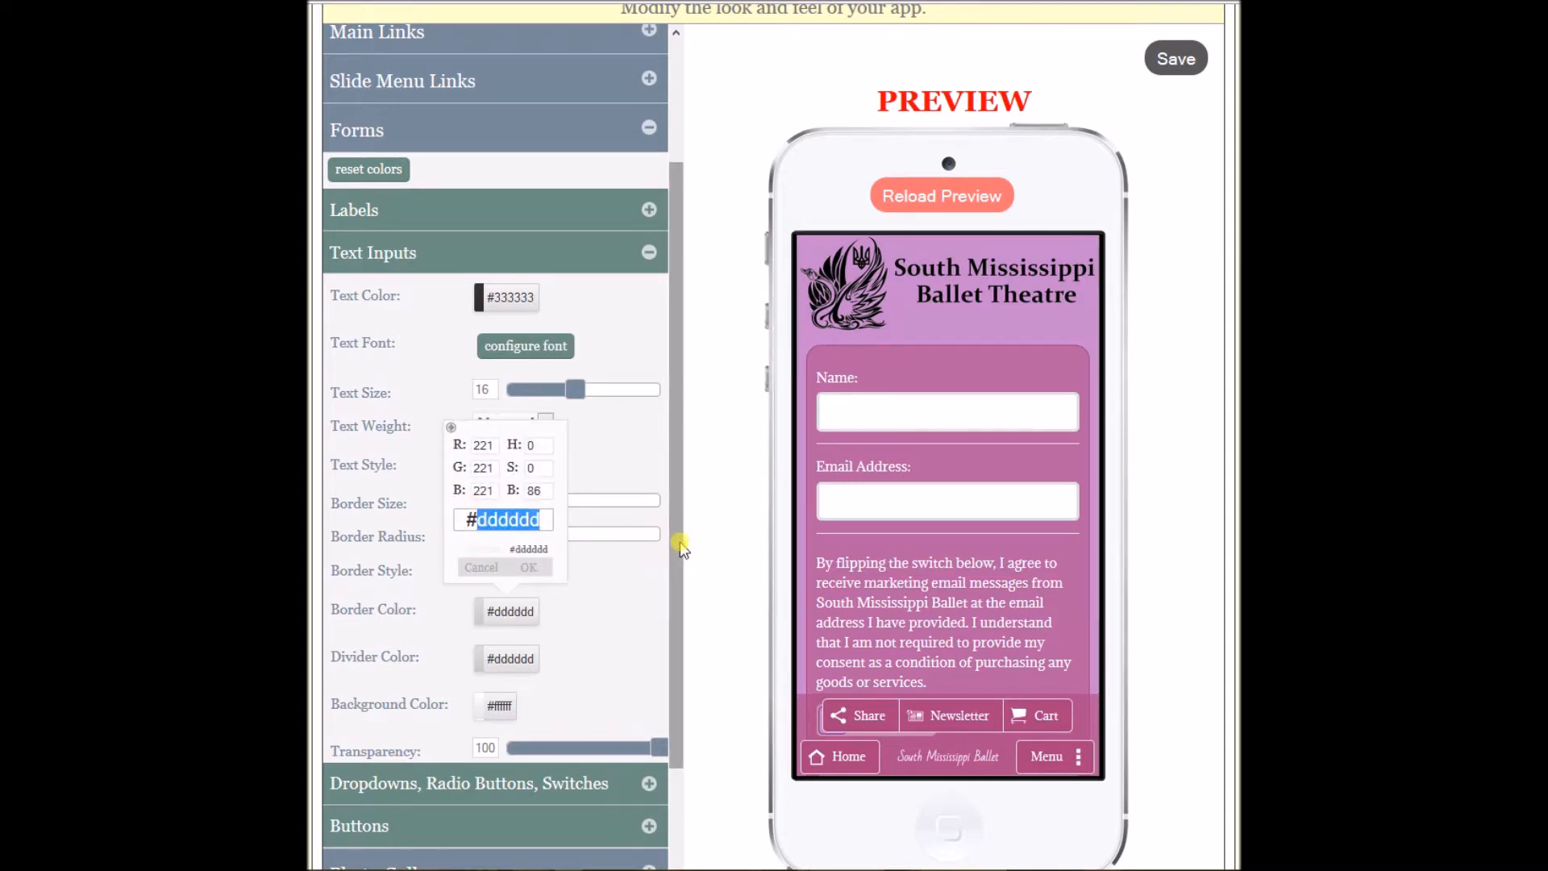
{"action": "type", "text": "a9"}
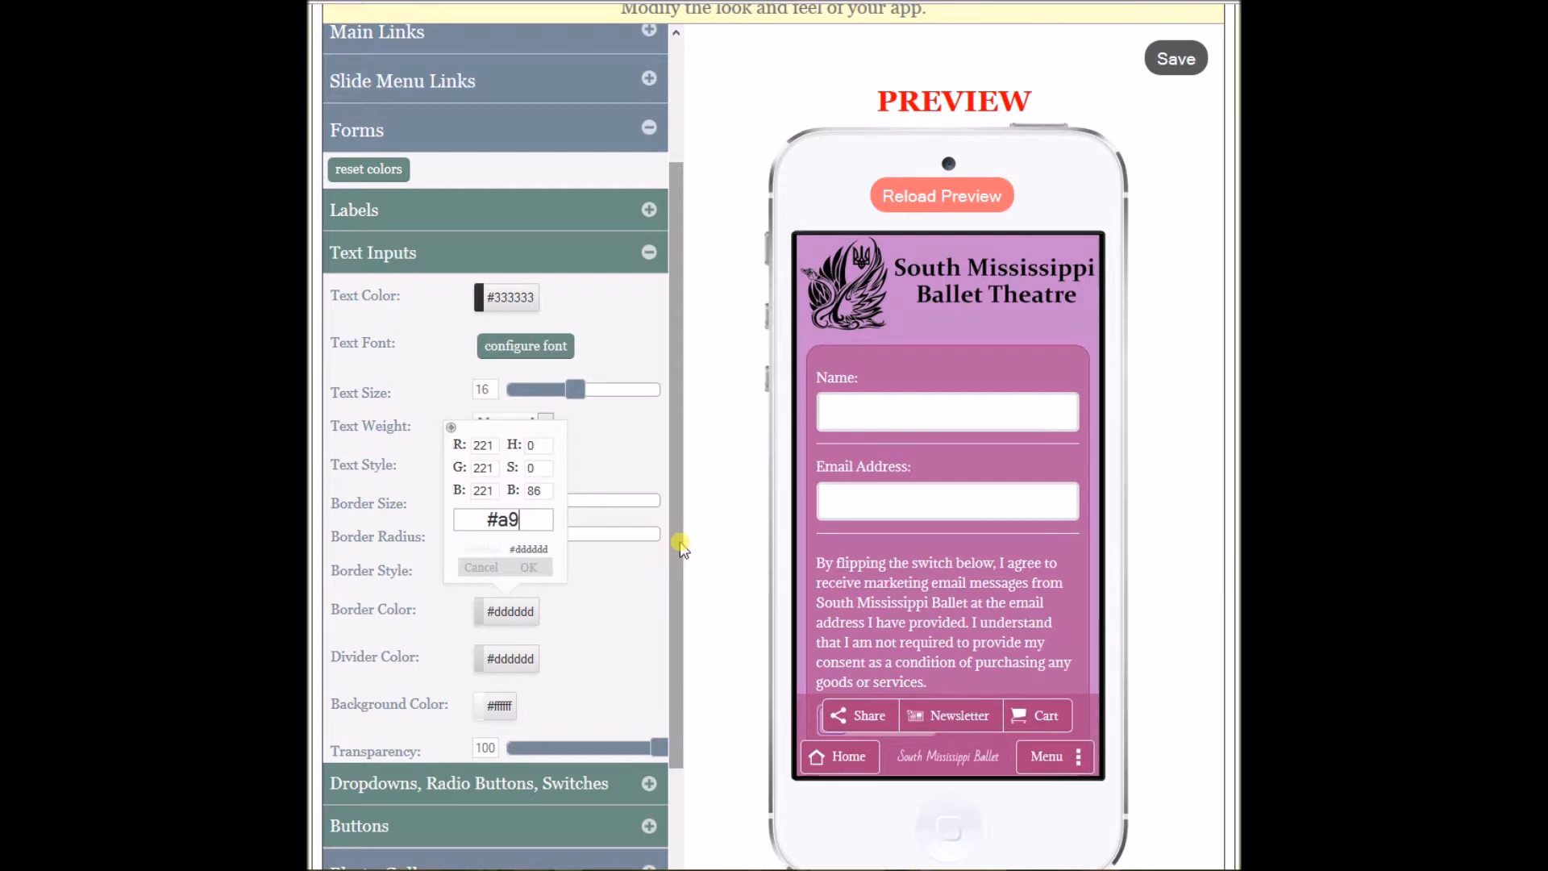
{"action": "type", "text": "3f7b"}
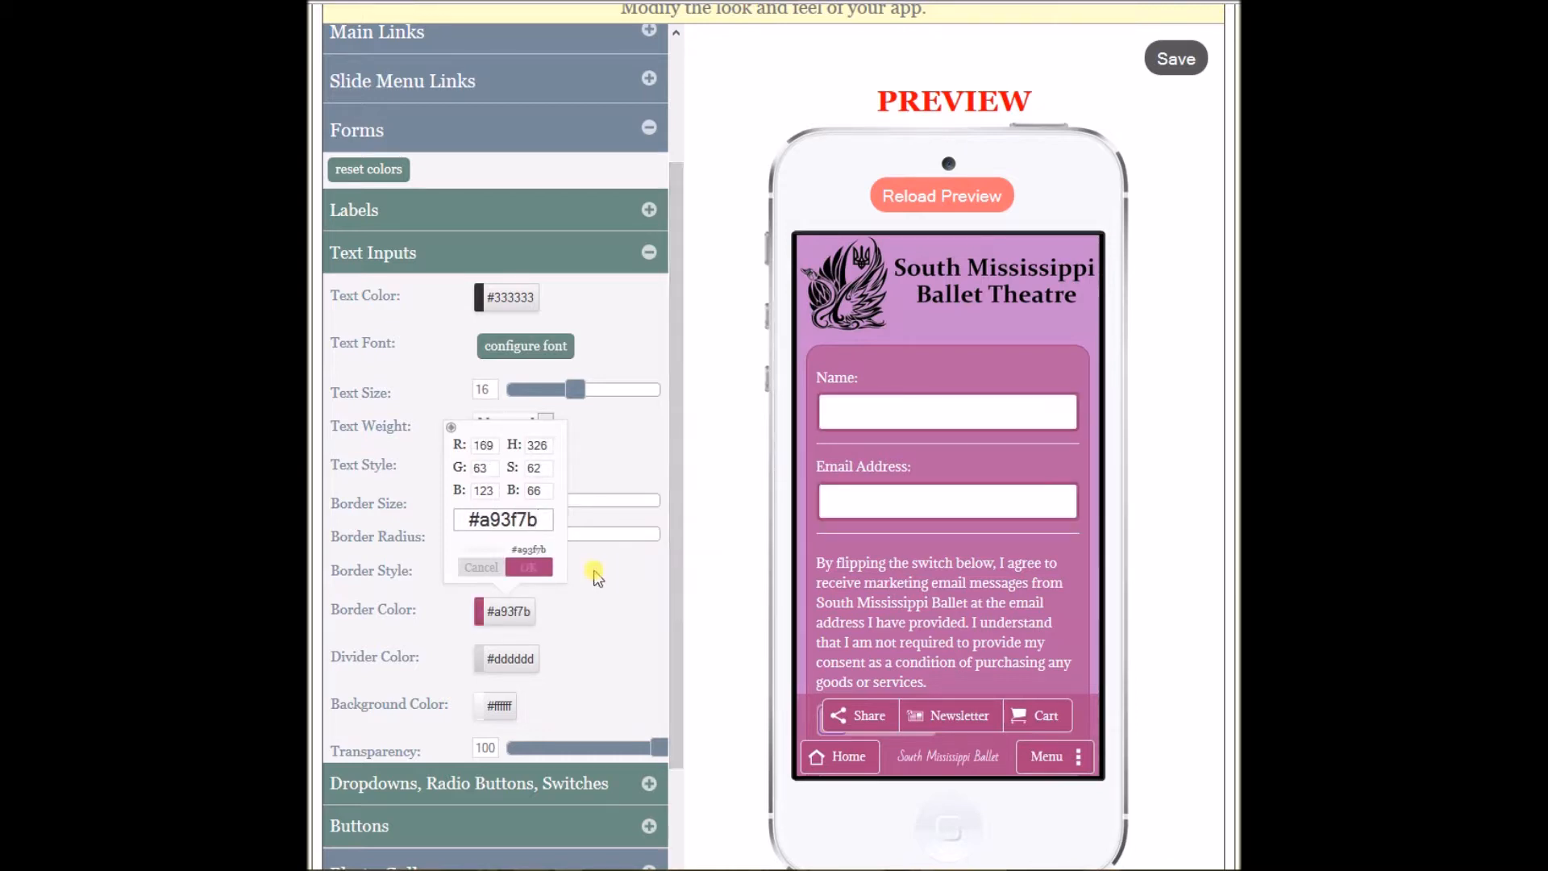
{"action": "left_click", "coordinate": [528, 568]}
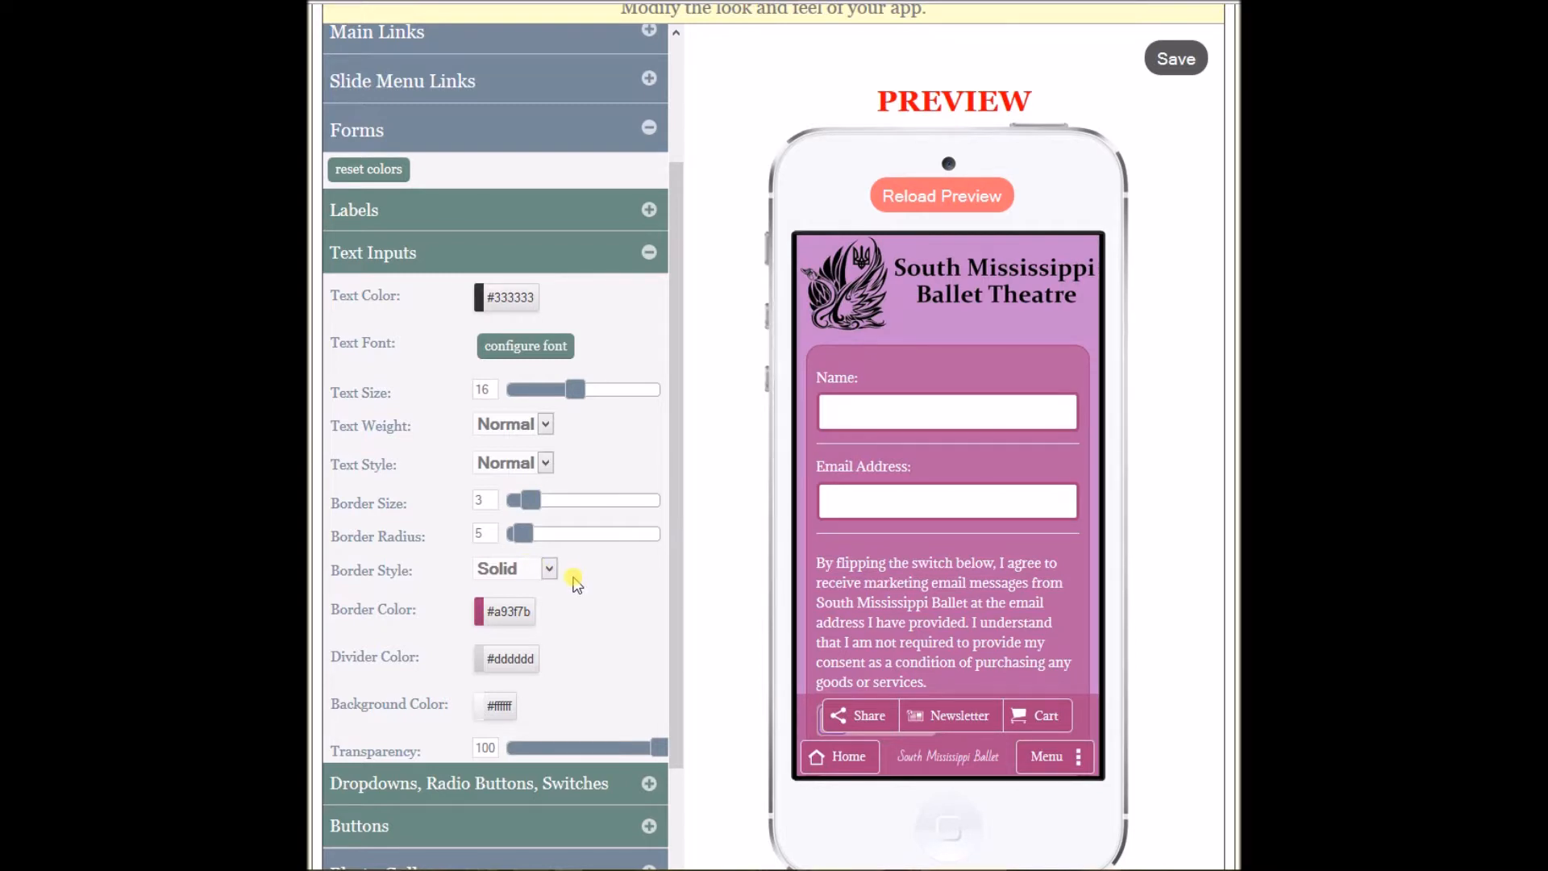
Set the text inputs' divider color to white (#ffffff).
{"action": "left_click", "coordinate": [508, 658]}
{"action": "left_click_drag", "start_coordinate": [505, 532], "coordinate": [428, 528]}
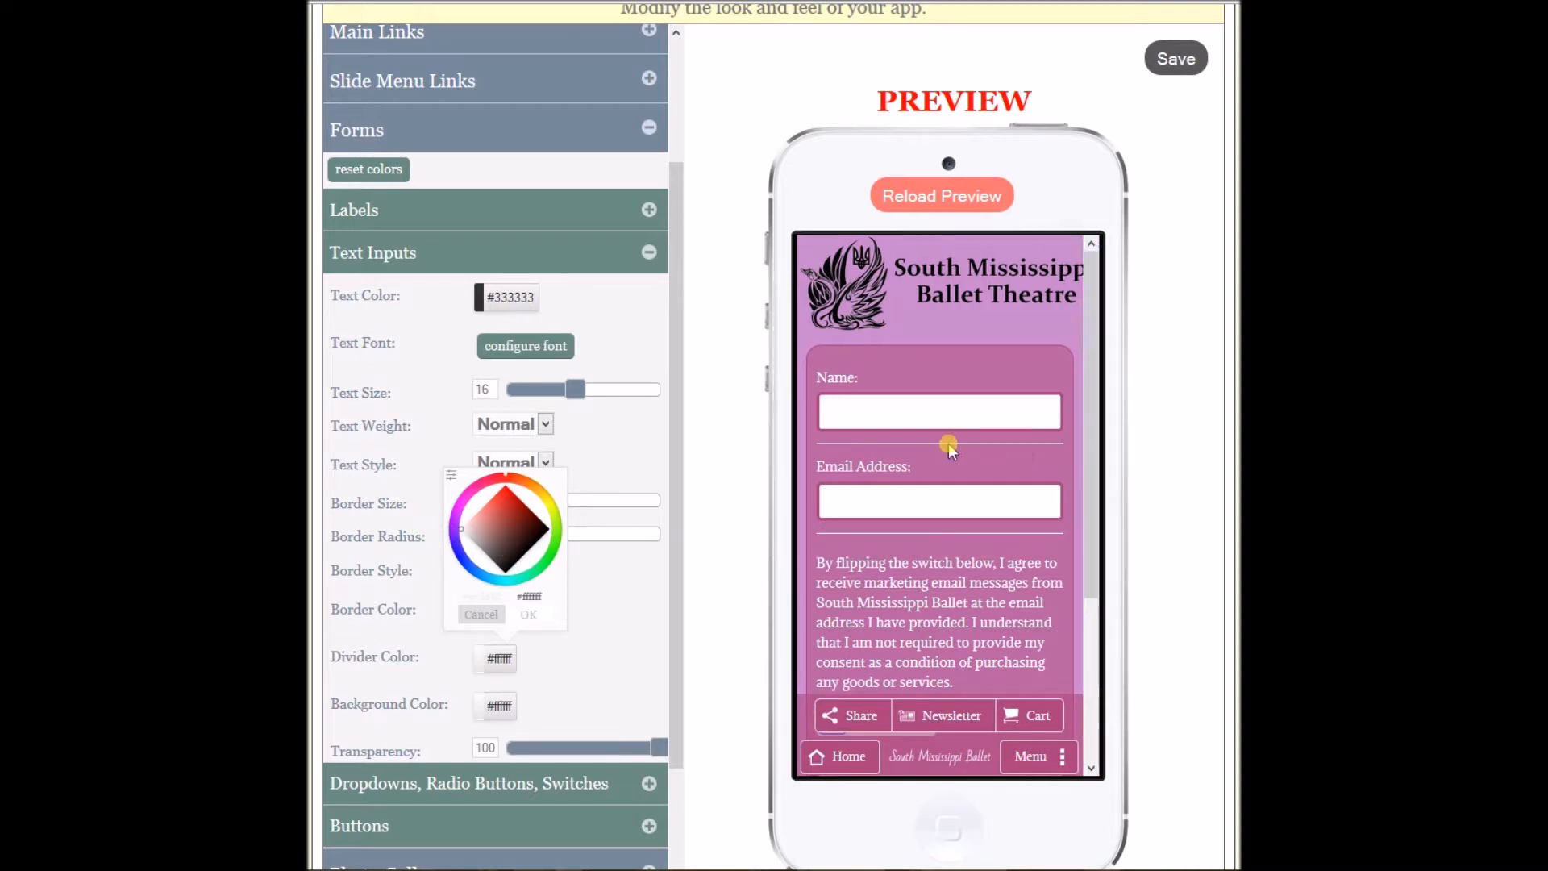
{"action": "left_click", "coordinate": [534, 616]}
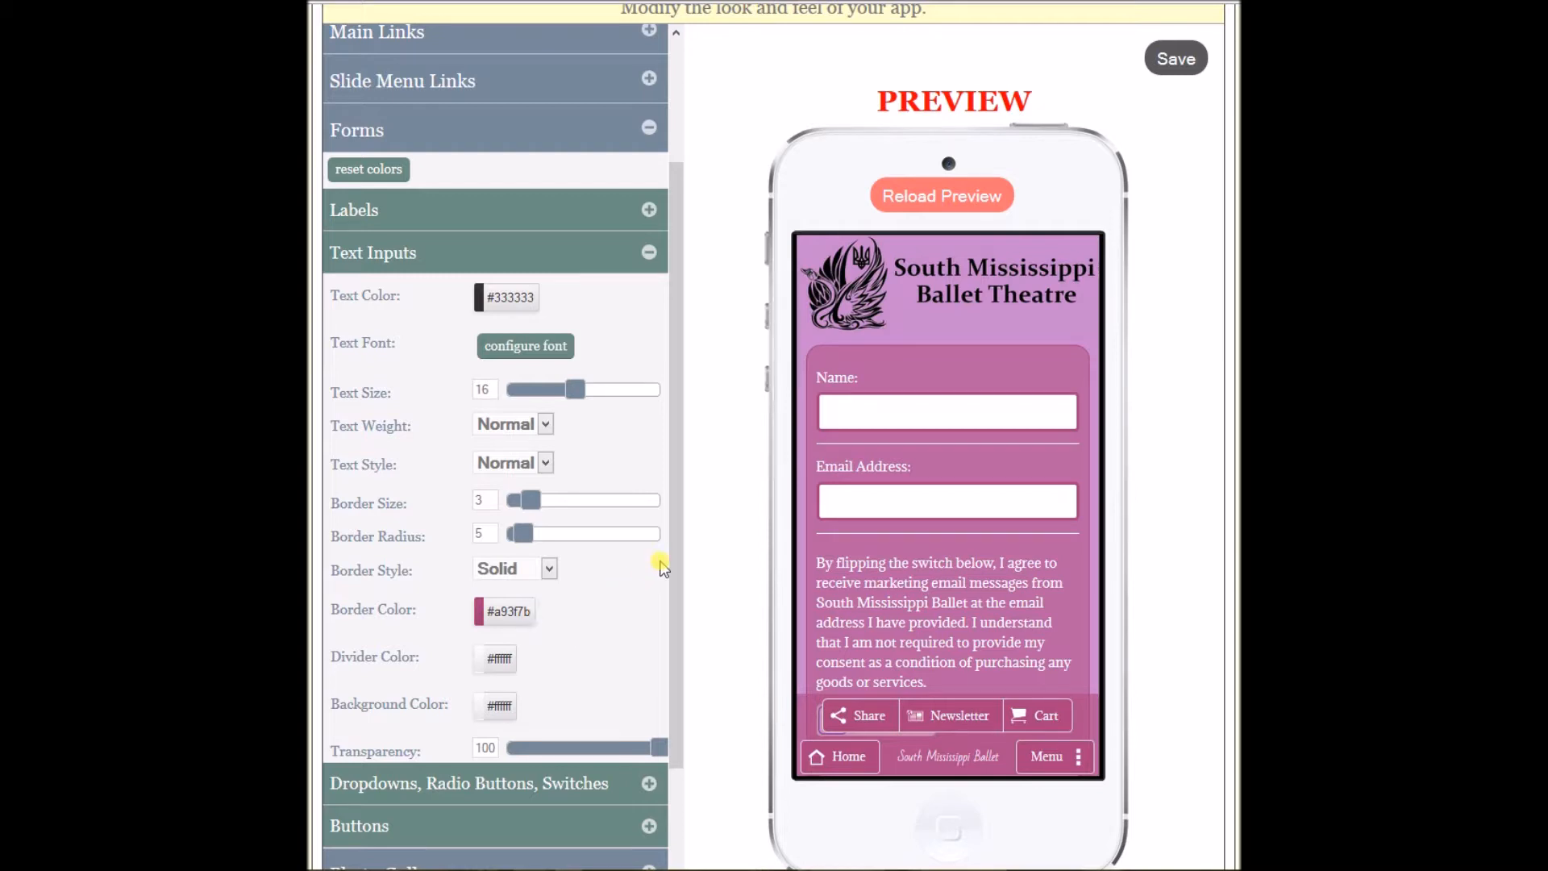
Set the text inputs' background color to #a93f7b and the transparency to 60.
{"action": "scroll", "coordinate": [673, 564], "scroll_direction": "down", "scroll_amount": 2}
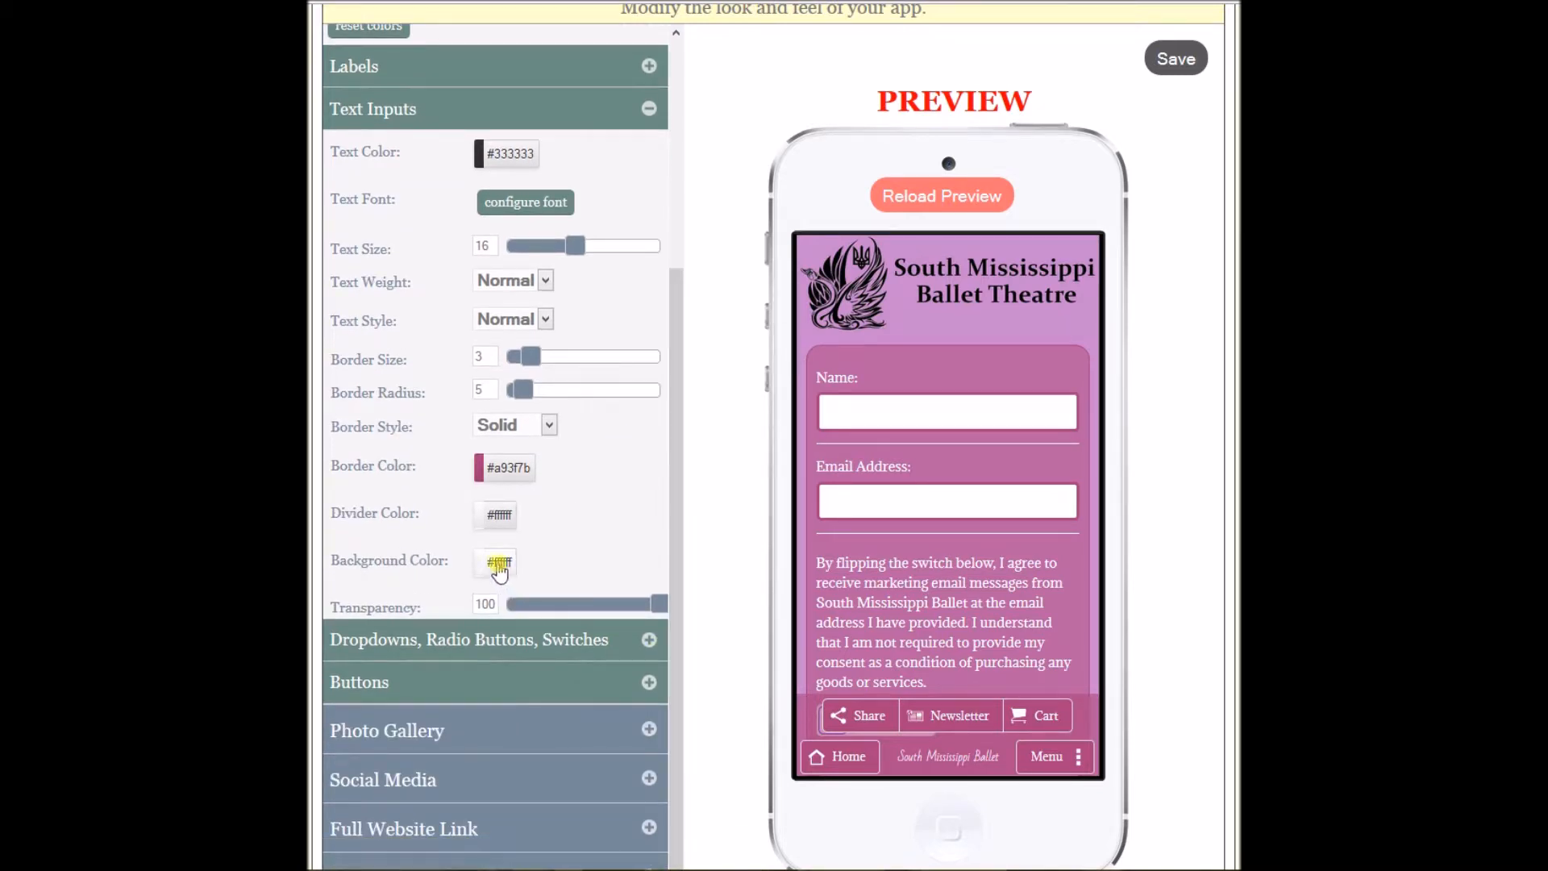
{"action": "left_click", "coordinate": [499, 564]}
{"action": "left_click", "coordinate": [440, 378]}
{"action": "double_click", "coordinate": [493, 470]}
{"action": "type", "text": "a93f7"}
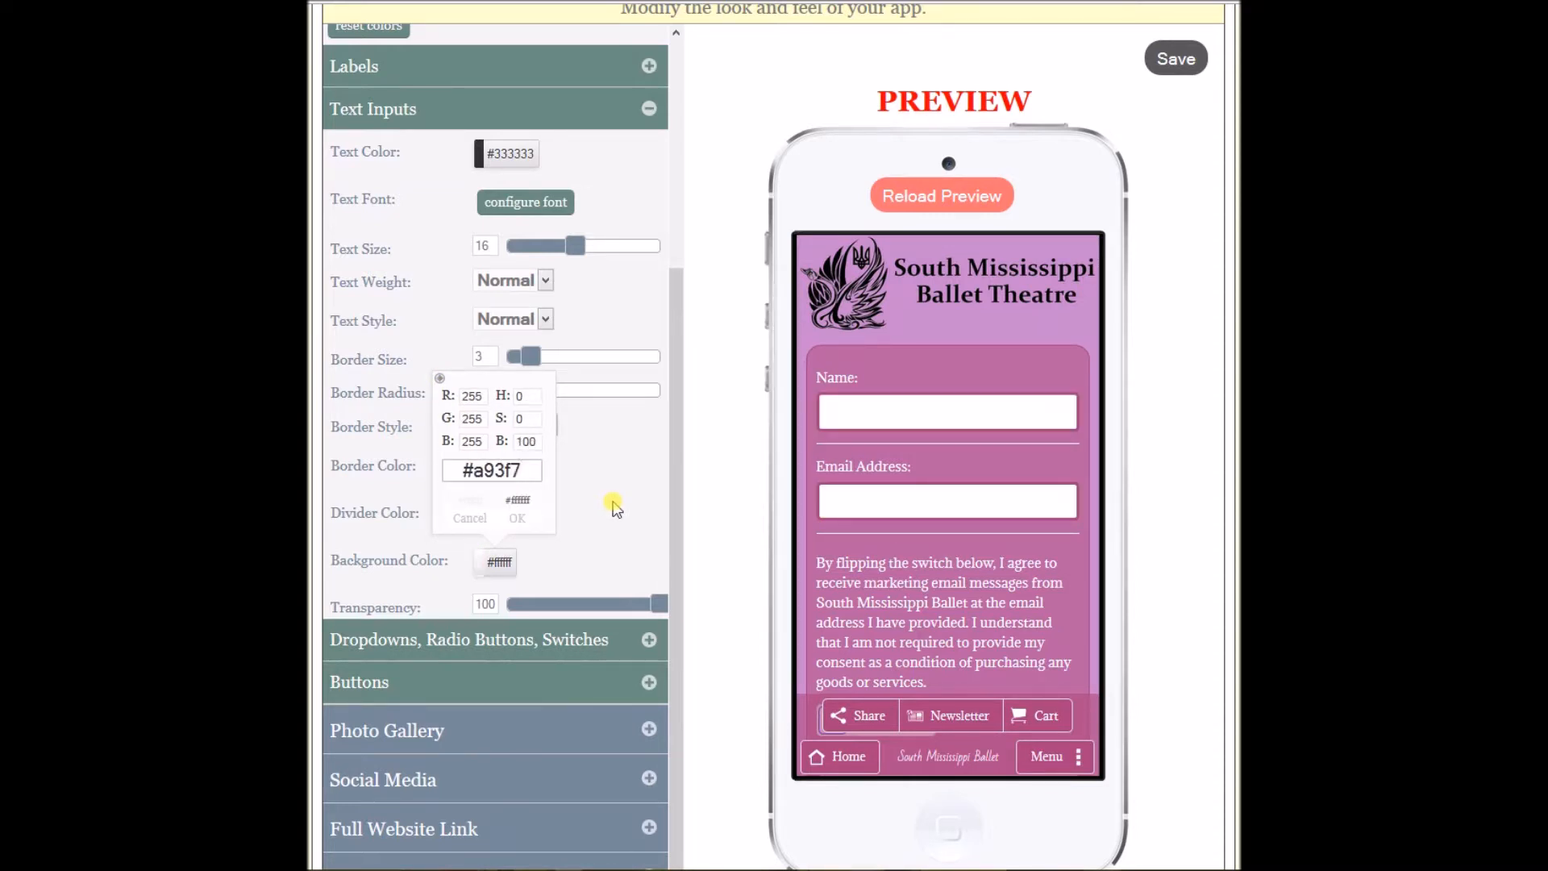
{"action": "type", "text": "b"}
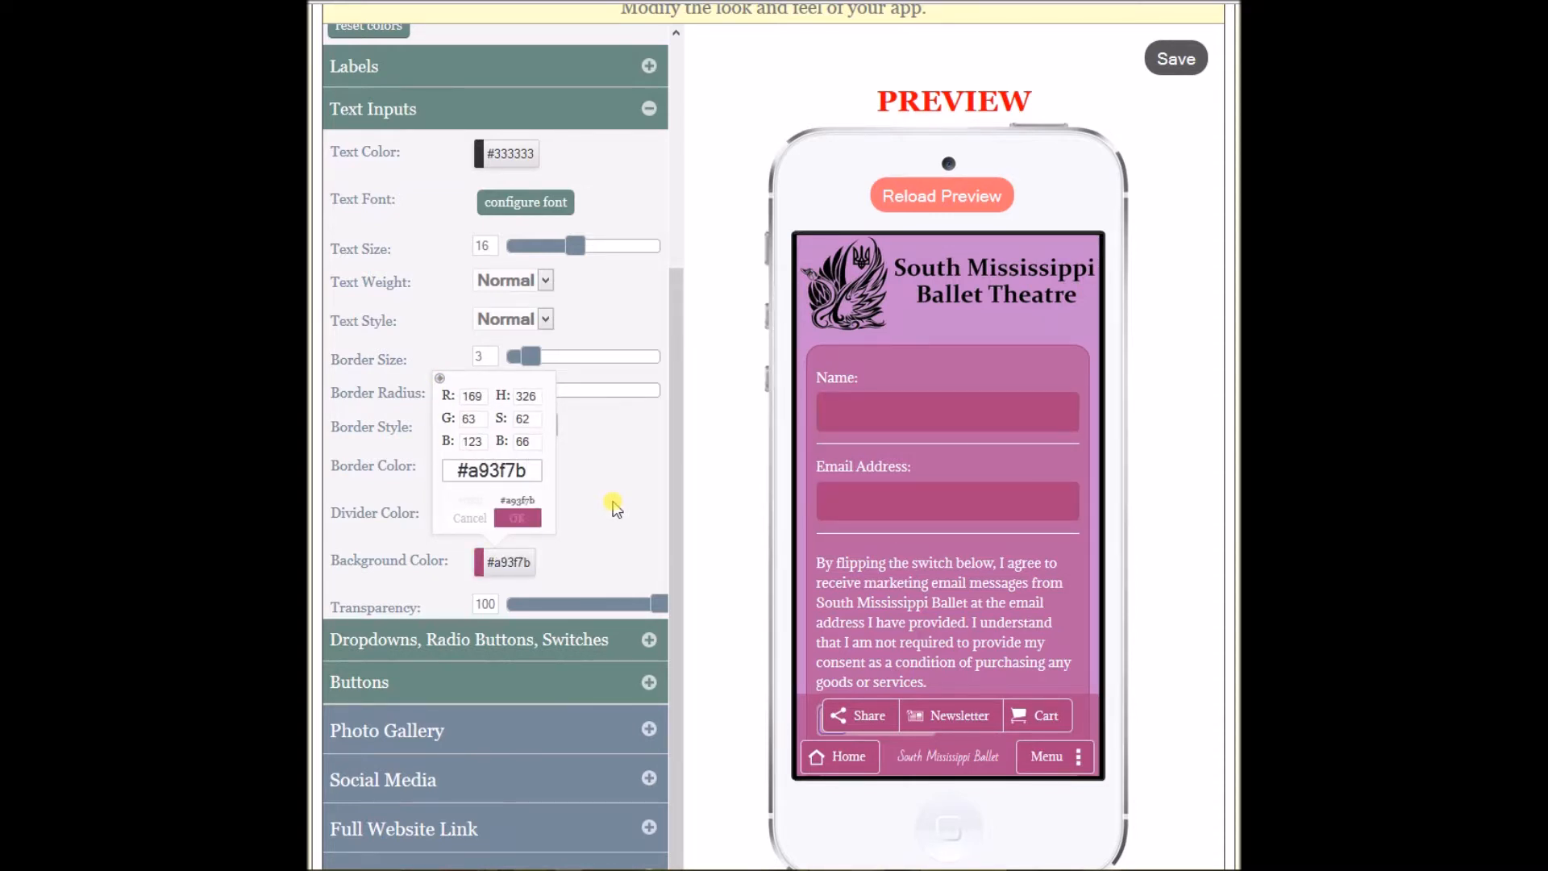
{"action": "left_click", "coordinate": [518, 518]}
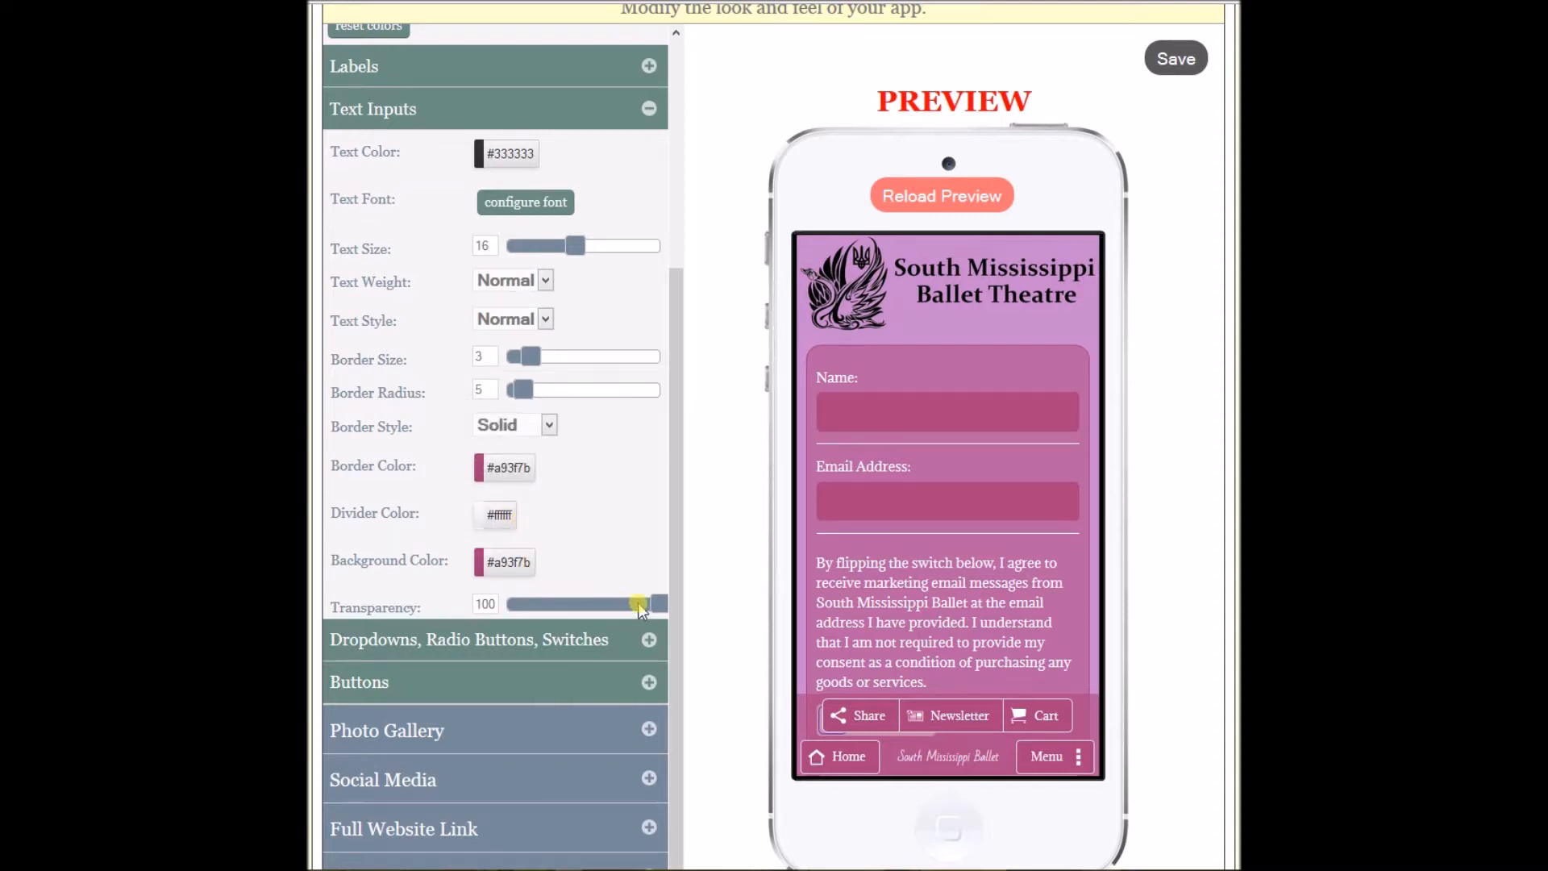
{"action": "left_click_drag", "start_coordinate": [657, 610], "coordinate": [597, 614]}
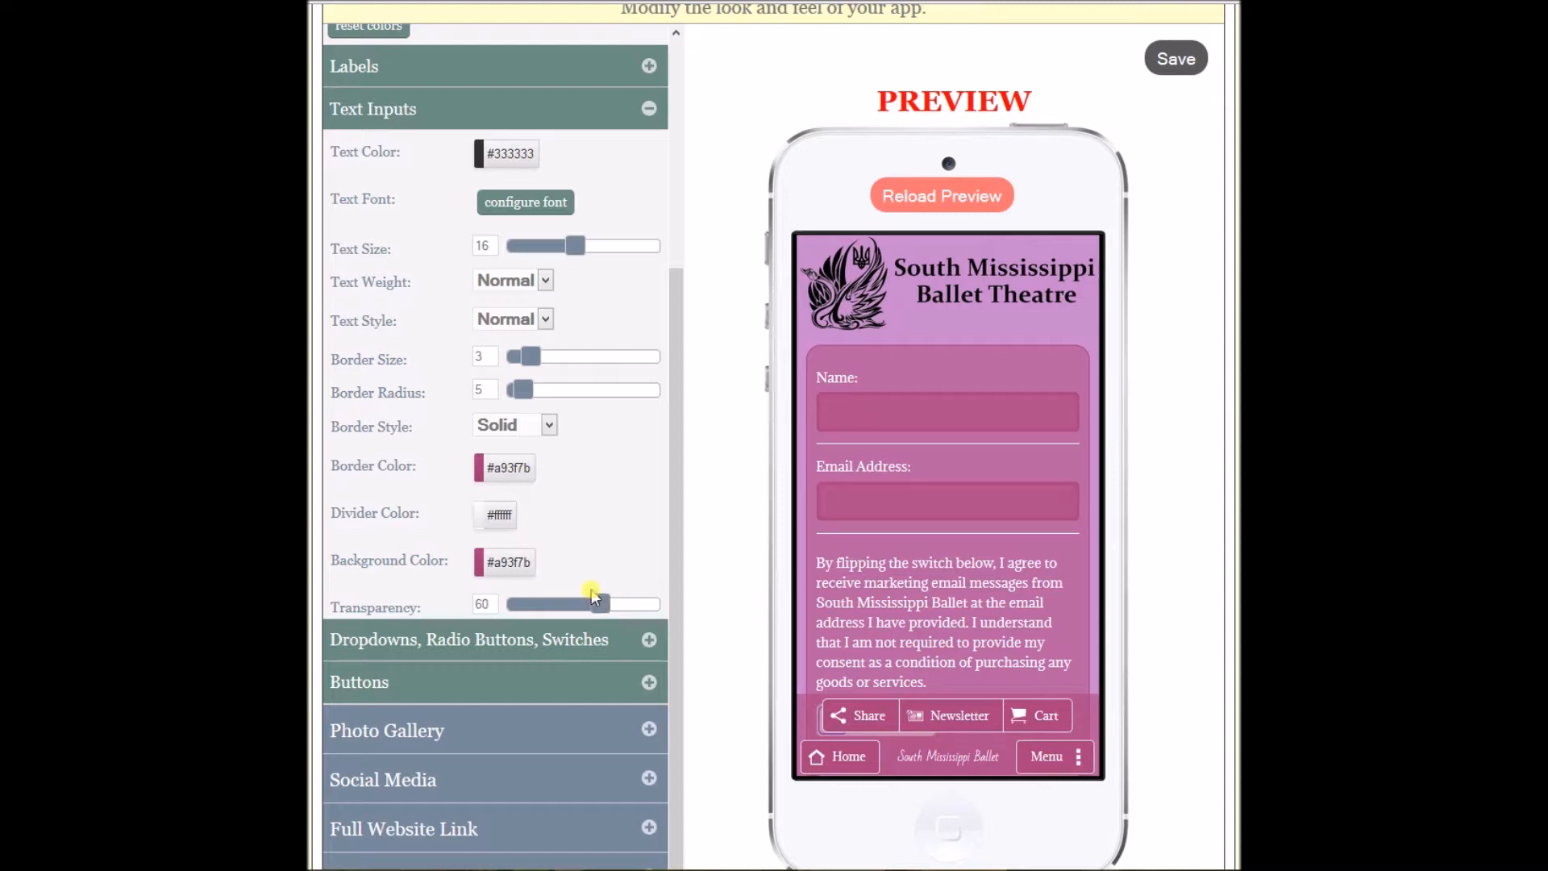
Open the Dropdowns, Radio Buttons, Switches options and set their background color to #a93f7b.
{"action": "left_click_drag", "start_coordinate": [1091, 369], "coordinate": [1081, 501]}
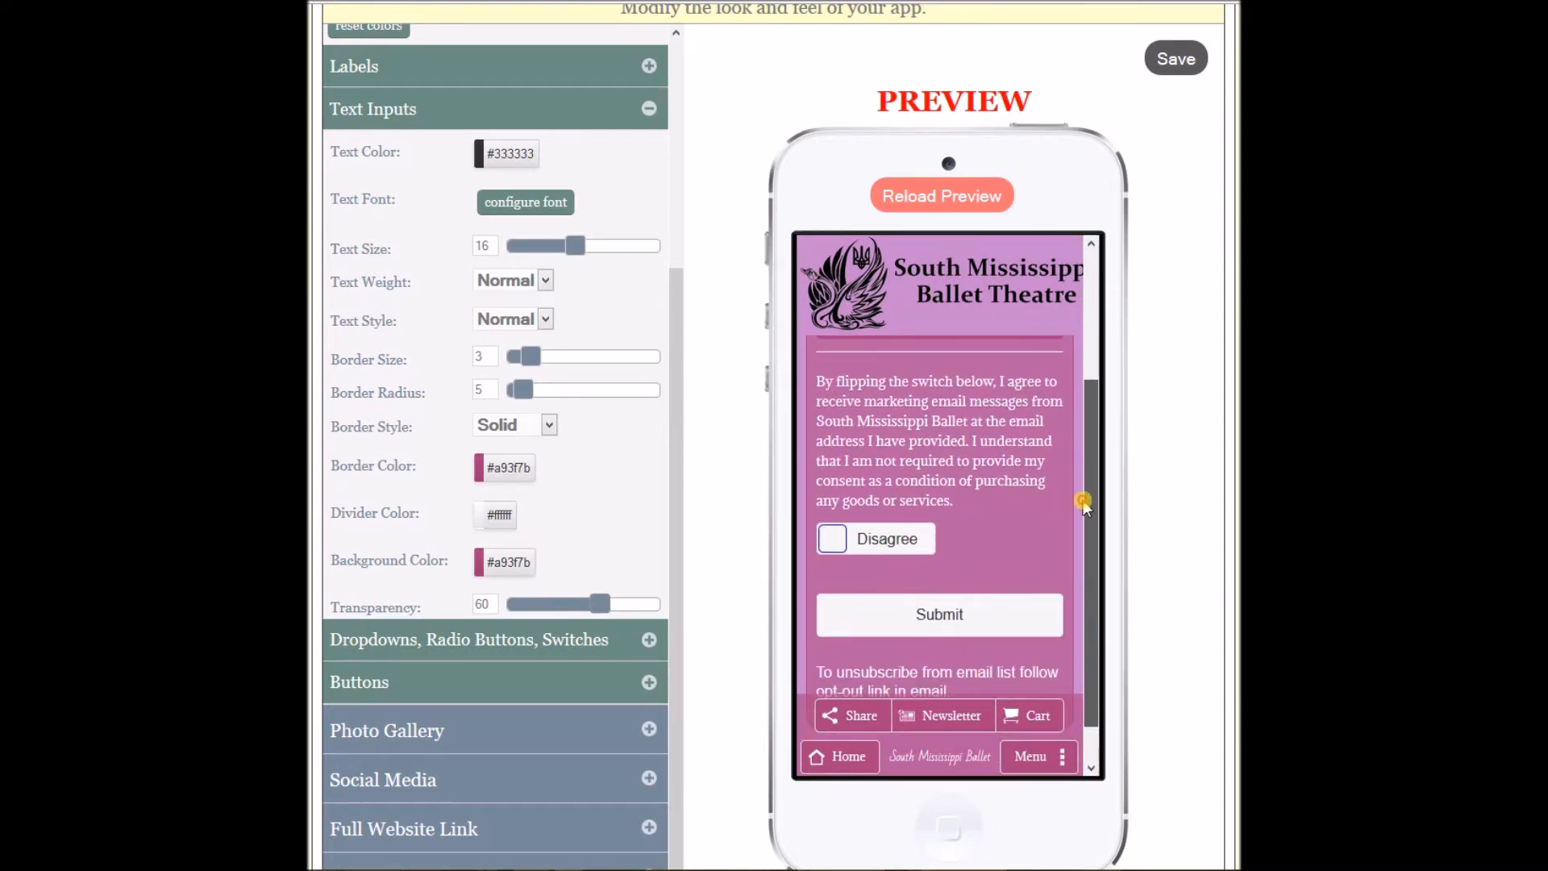
{"action": "left_click", "coordinate": [648, 641]}
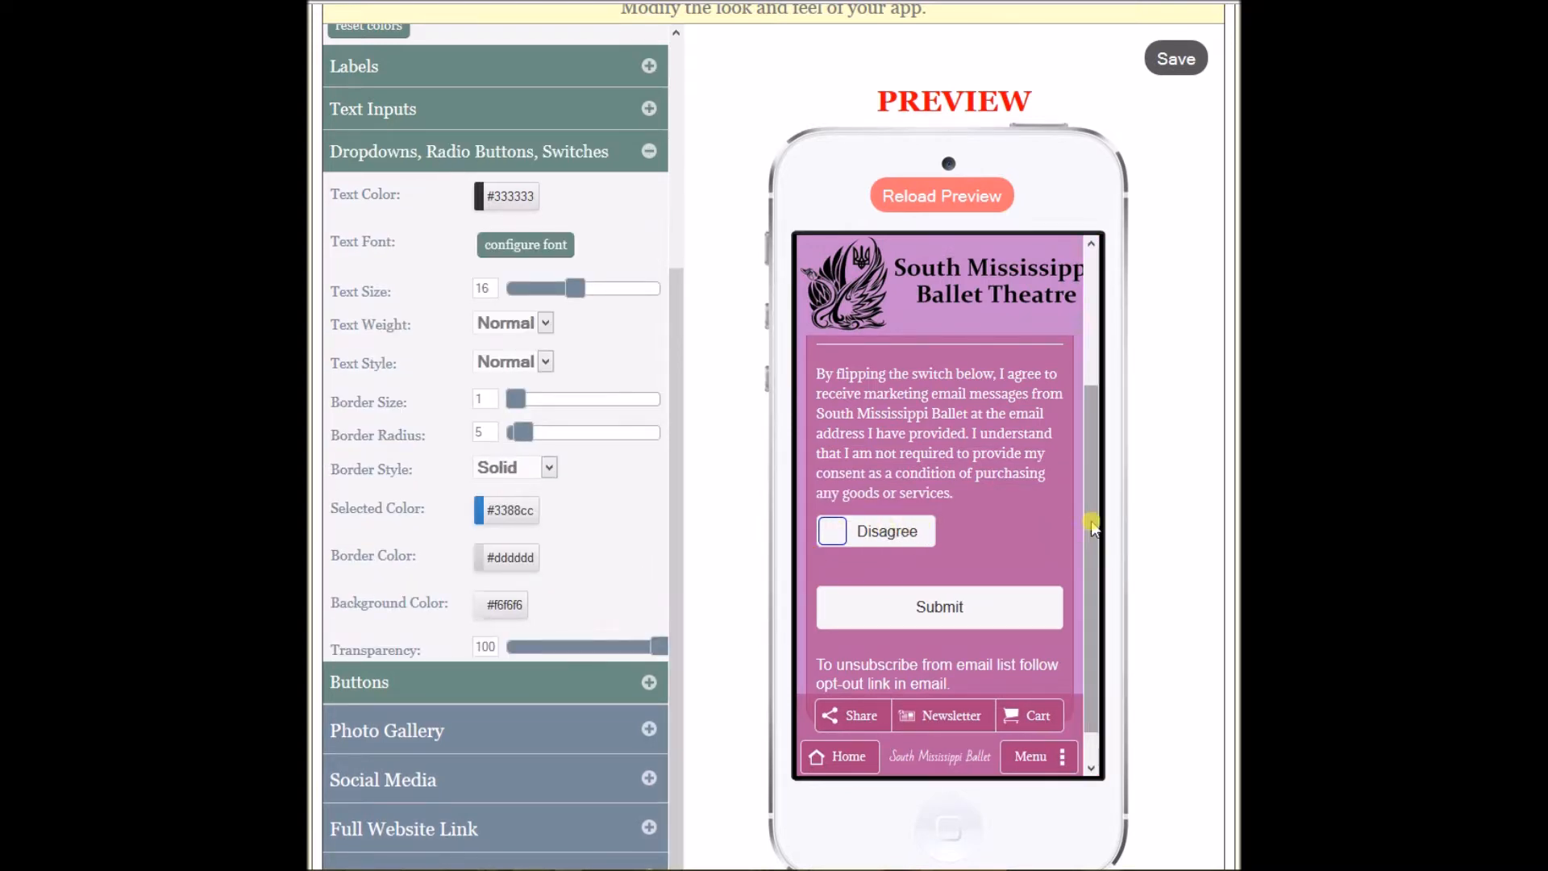
{"action": "left_click_drag", "start_coordinate": [1092, 522], "coordinate": [1093, 494]}
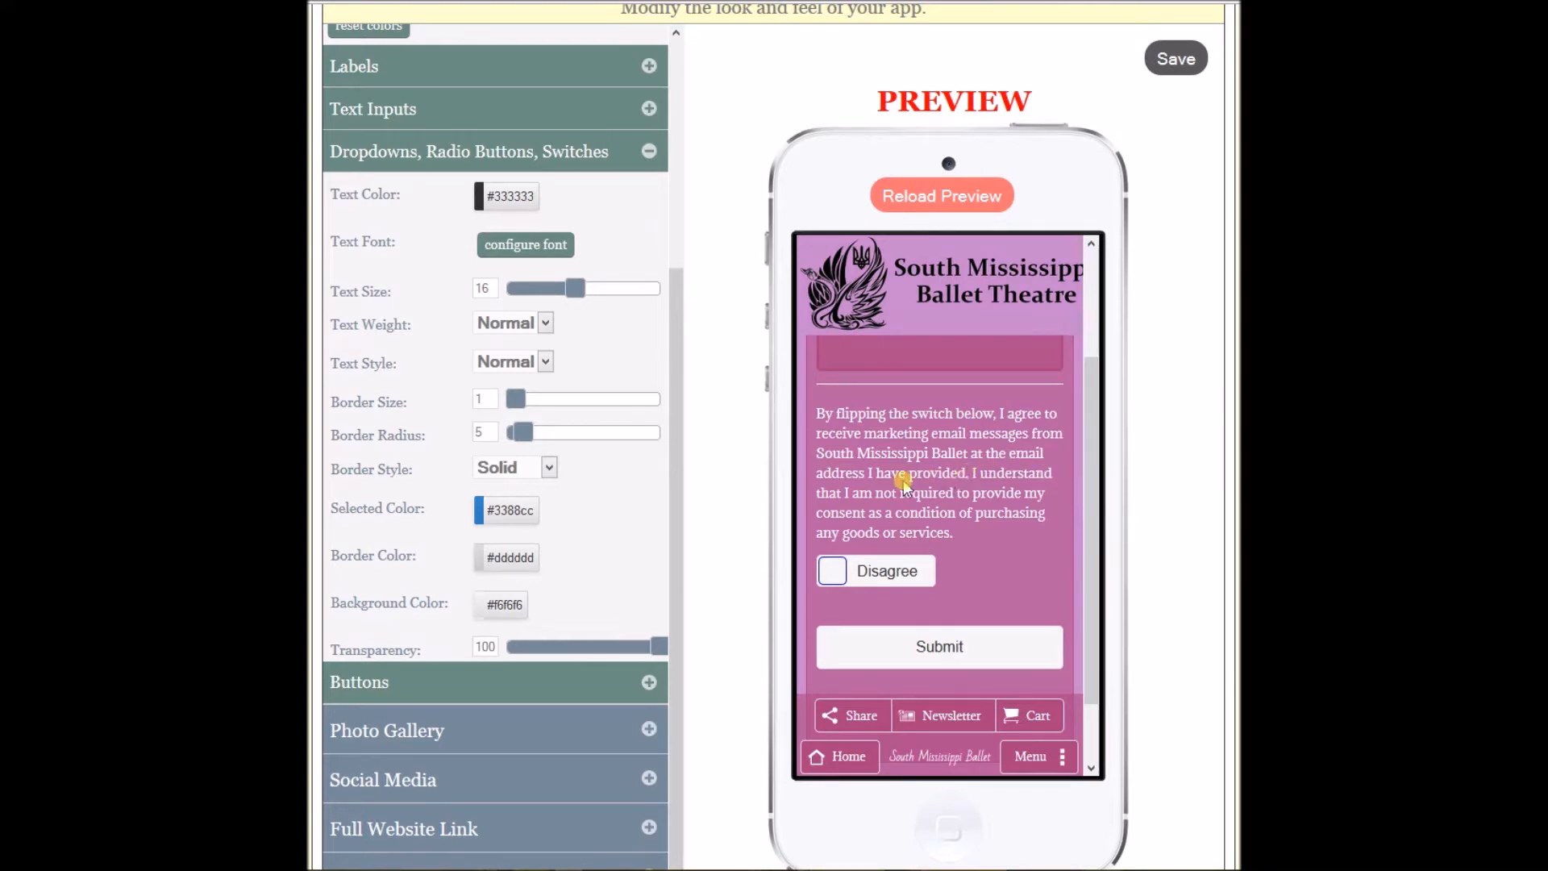
{"action": "left_click", "coordinate": [506, 605]}
{"action": "left_click", "coordinate": [444, 423]}
{"action": "double_click", "coordinate": [502, 512]}
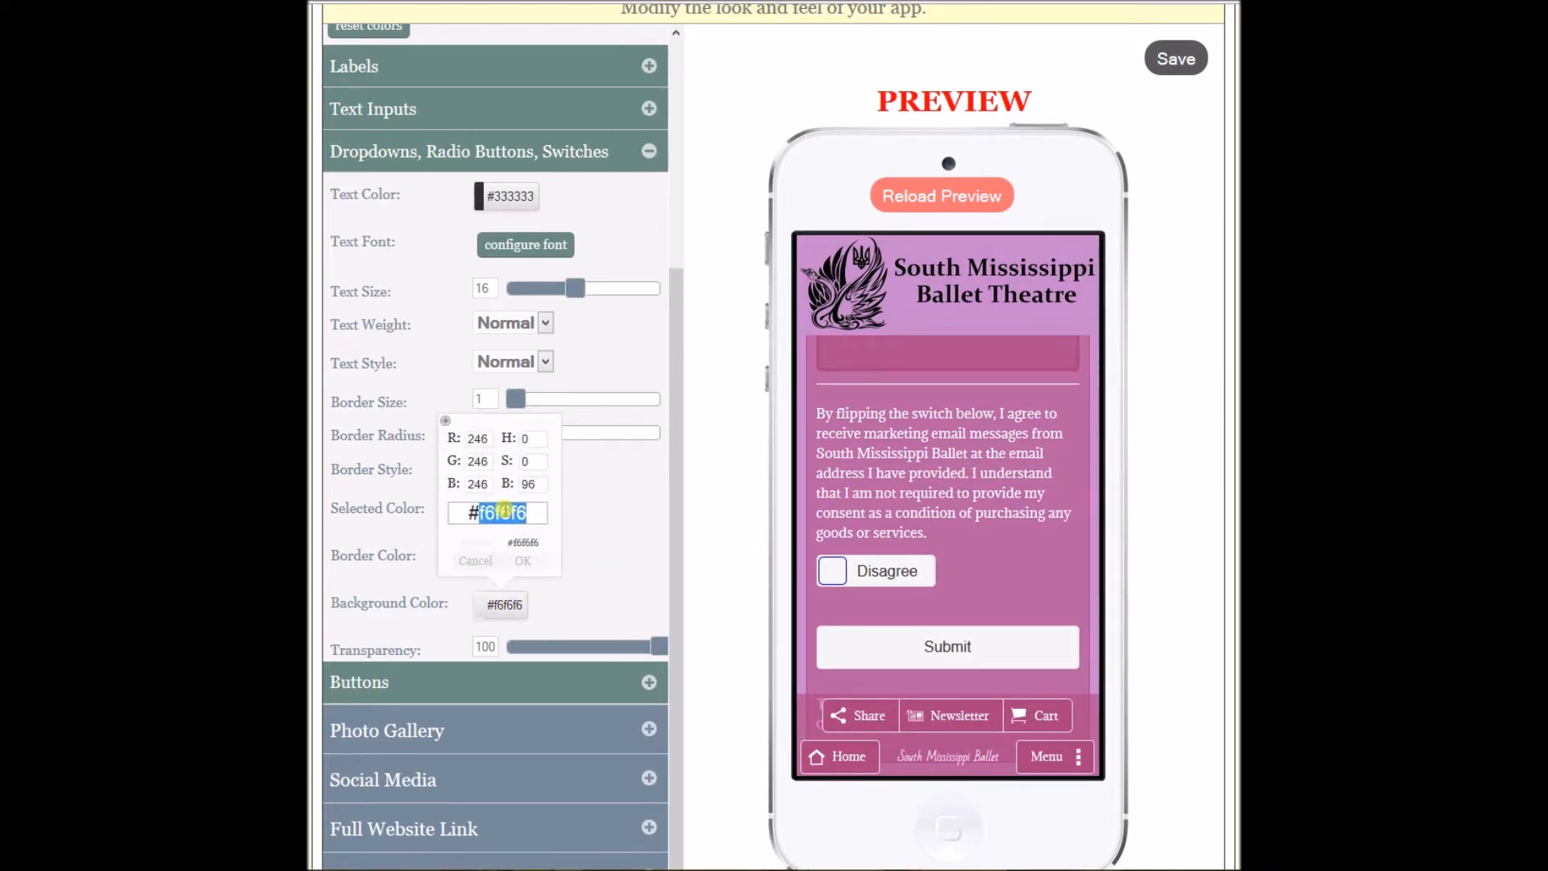
{"action": "type", "text": "a93f7b"}
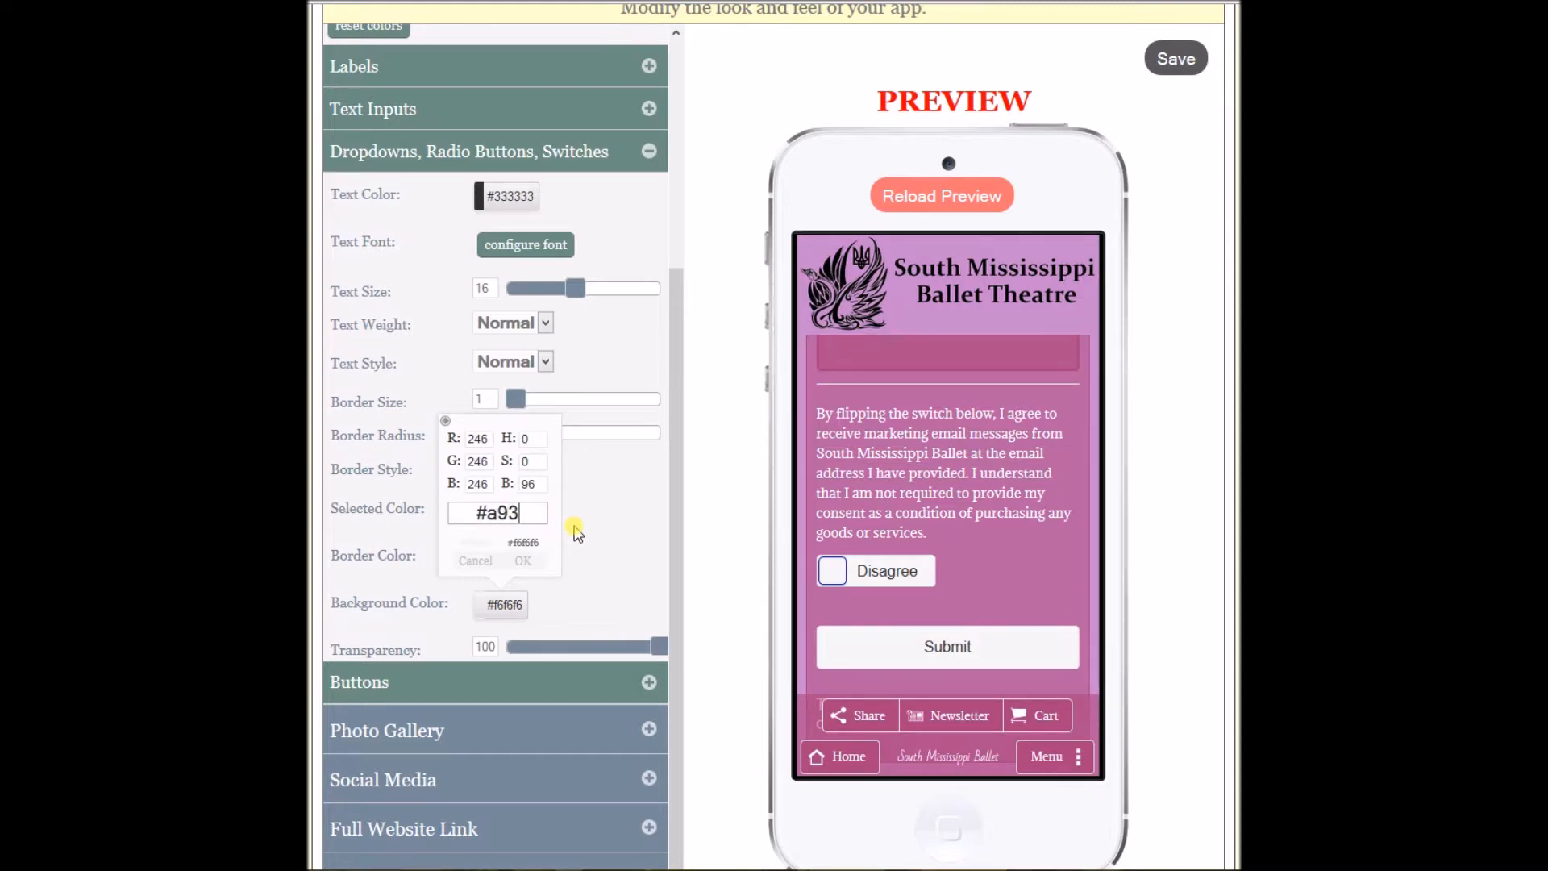
{"action": "left_click", "coordinate": [522, 561]}
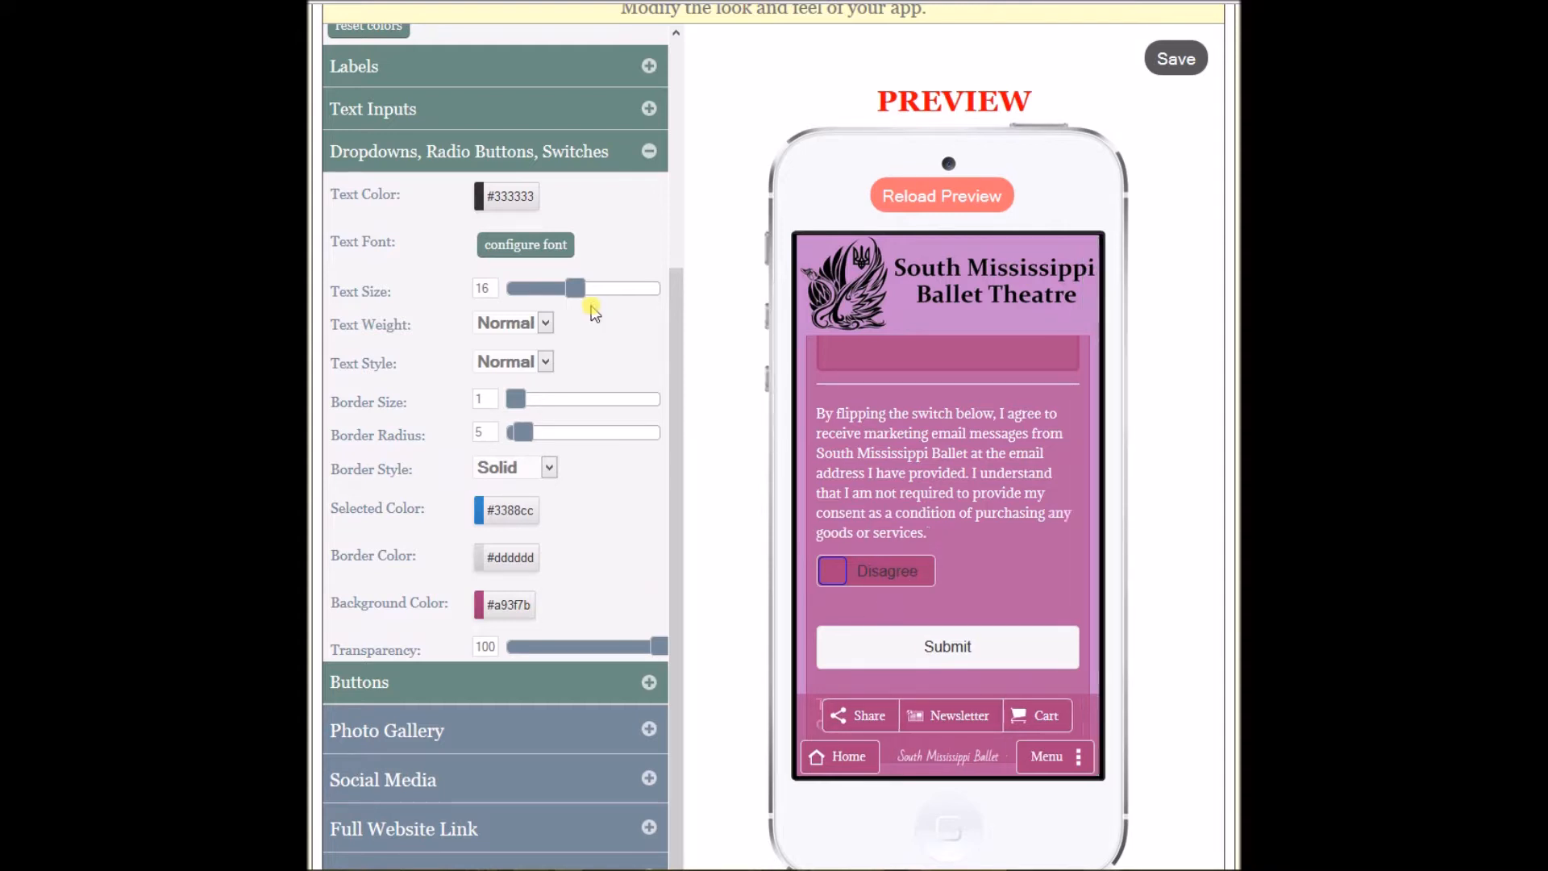
Set the text color of the dropdowns, radio buttons and switches to white (#ffffff).
{"action": "left_click", "coordinate": [512, 208]}
{"action": "left_click_drag", "start_coordinate": [505, 300], "coordinate": [438, 291]}
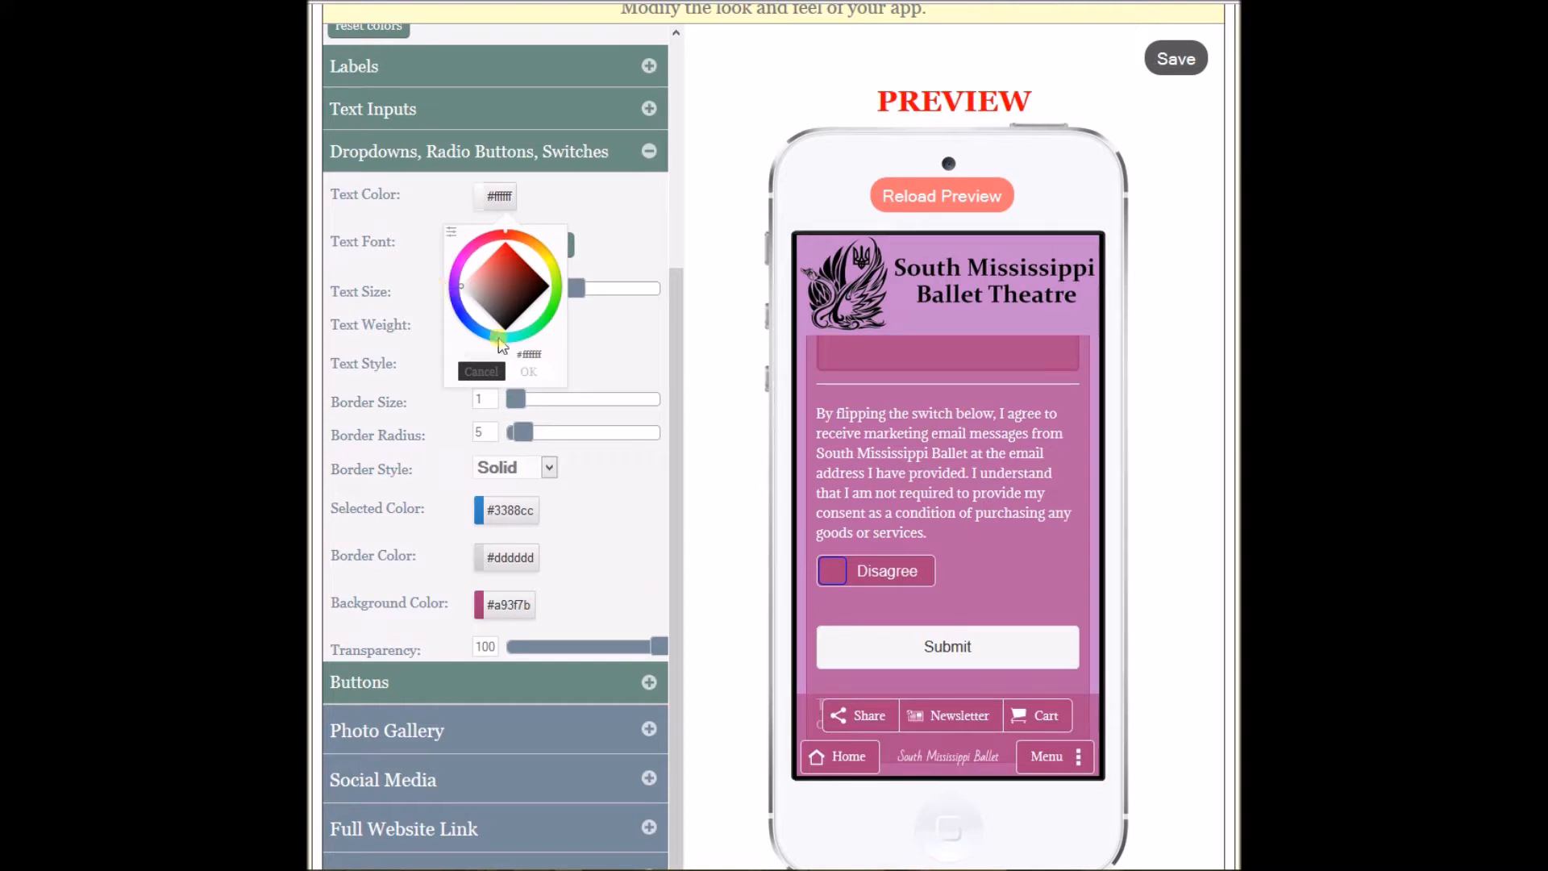
{"action": "left_click", "coordinate": [545, 380]}
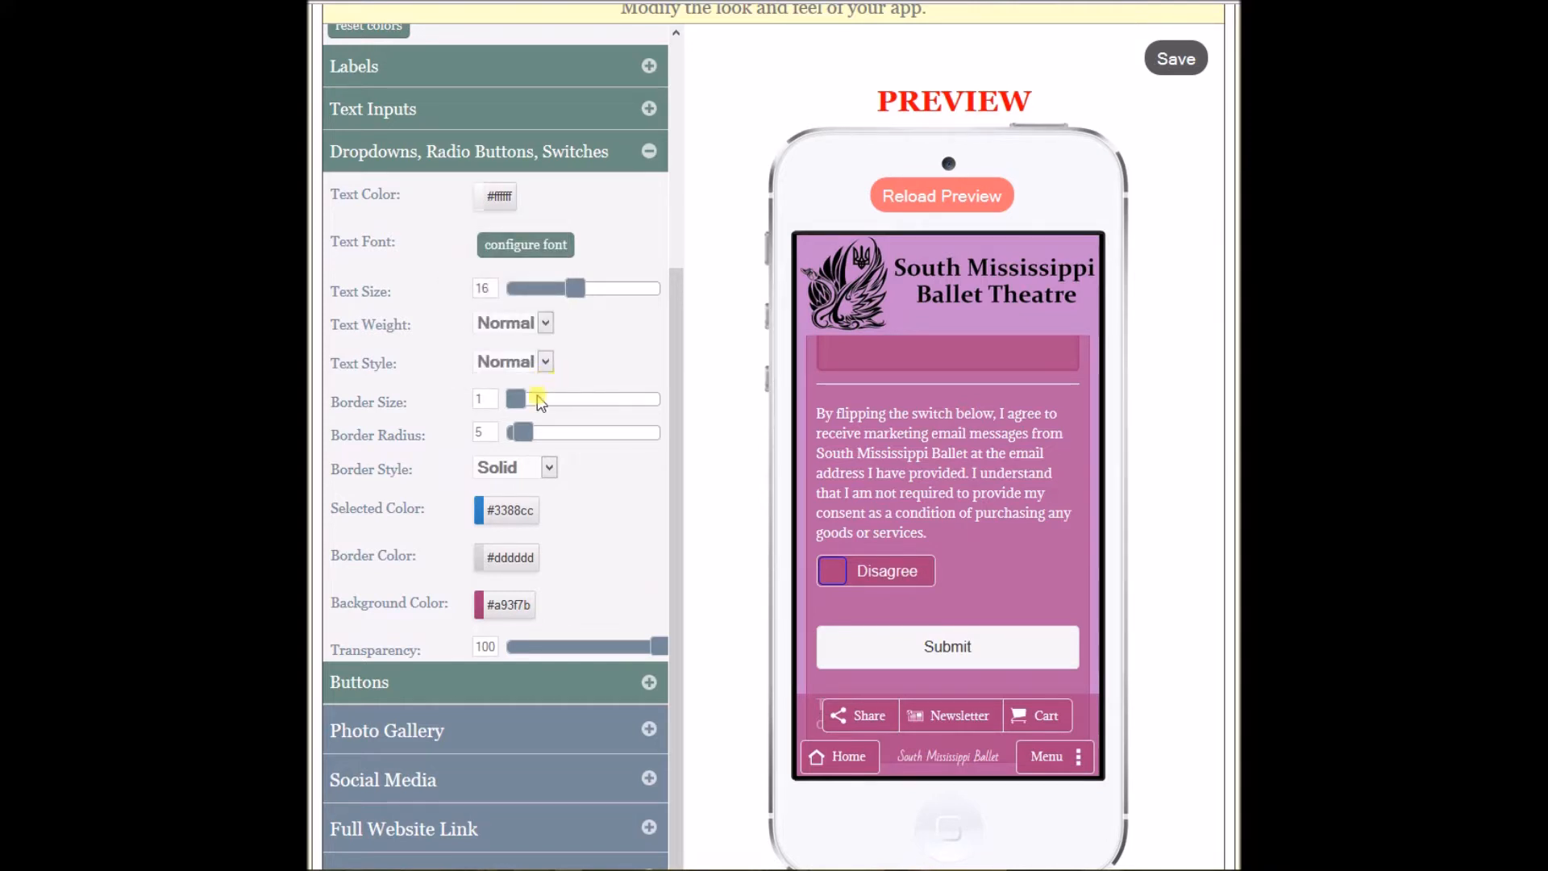
Give the dropdowns, radio buttons and switches a border with size 3, radius 11 and color #a93f7b.
{"action": "left_click_drag", "start_coordinate": [517, 399], "coordinate": [534, 400]}
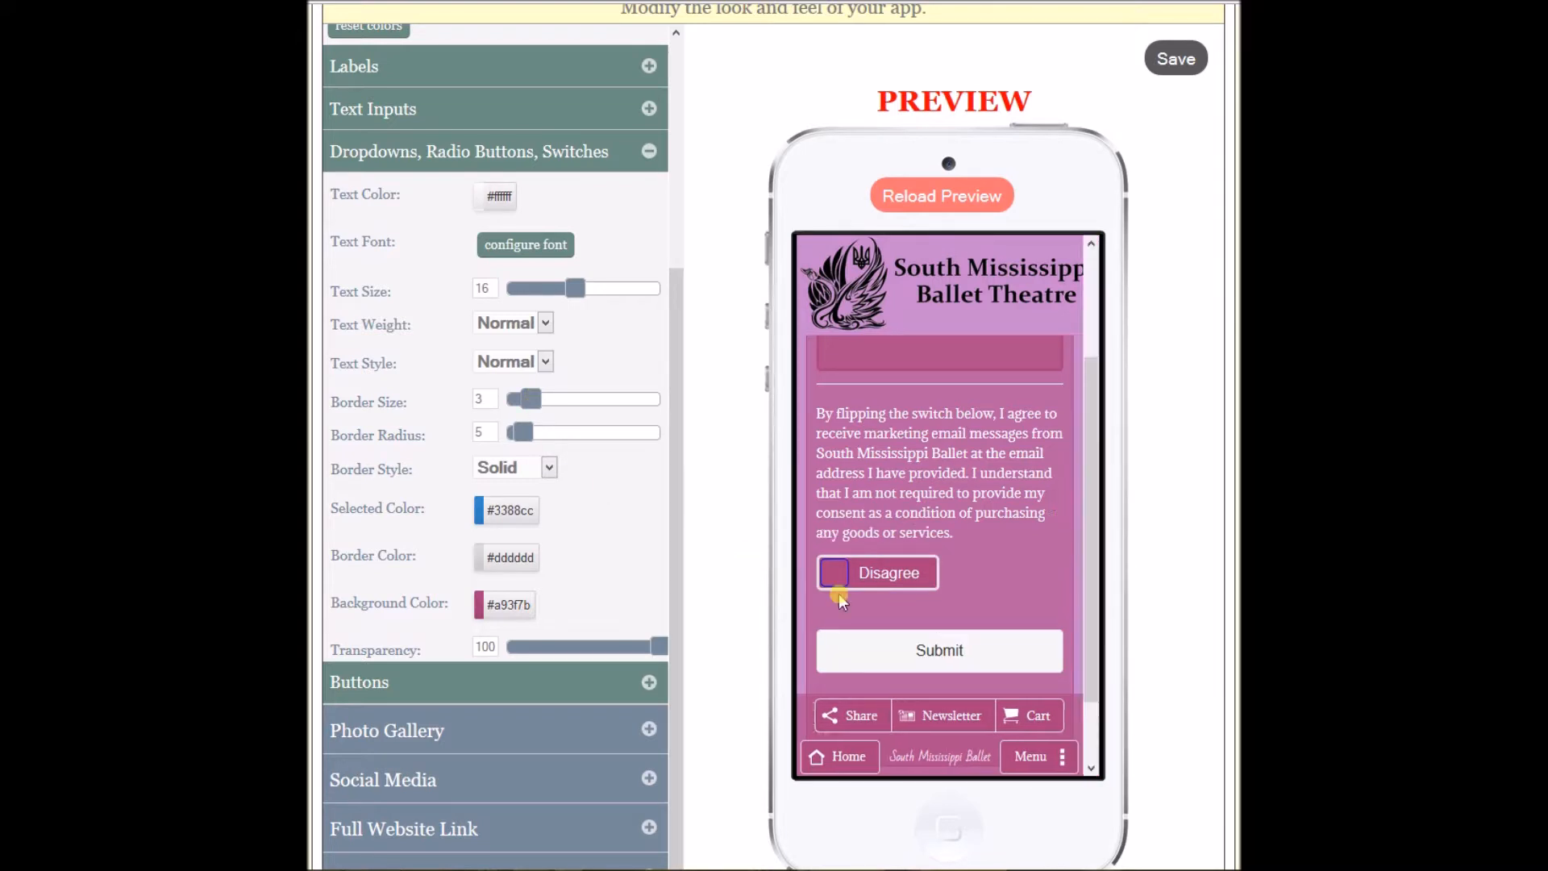
{"action": "left_click_drag", "start_coordinate": [523, 433], "coordinate": [540, 433]}
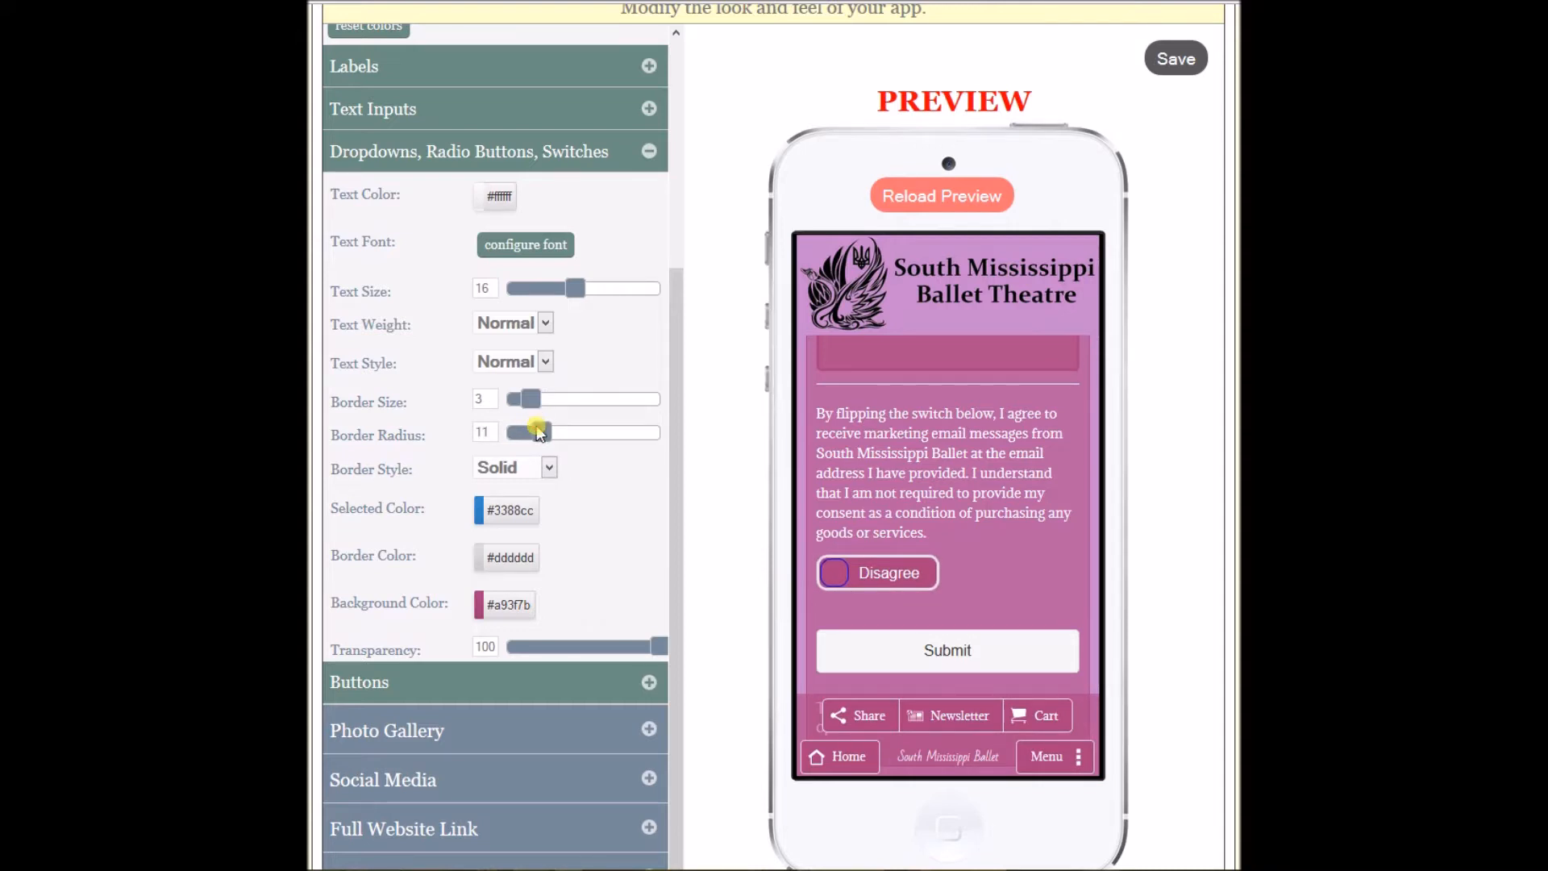
{"action": "left_click", "coordinate": [525, 568]}
{"action": "left_click", "coordinate": [451, 374]}
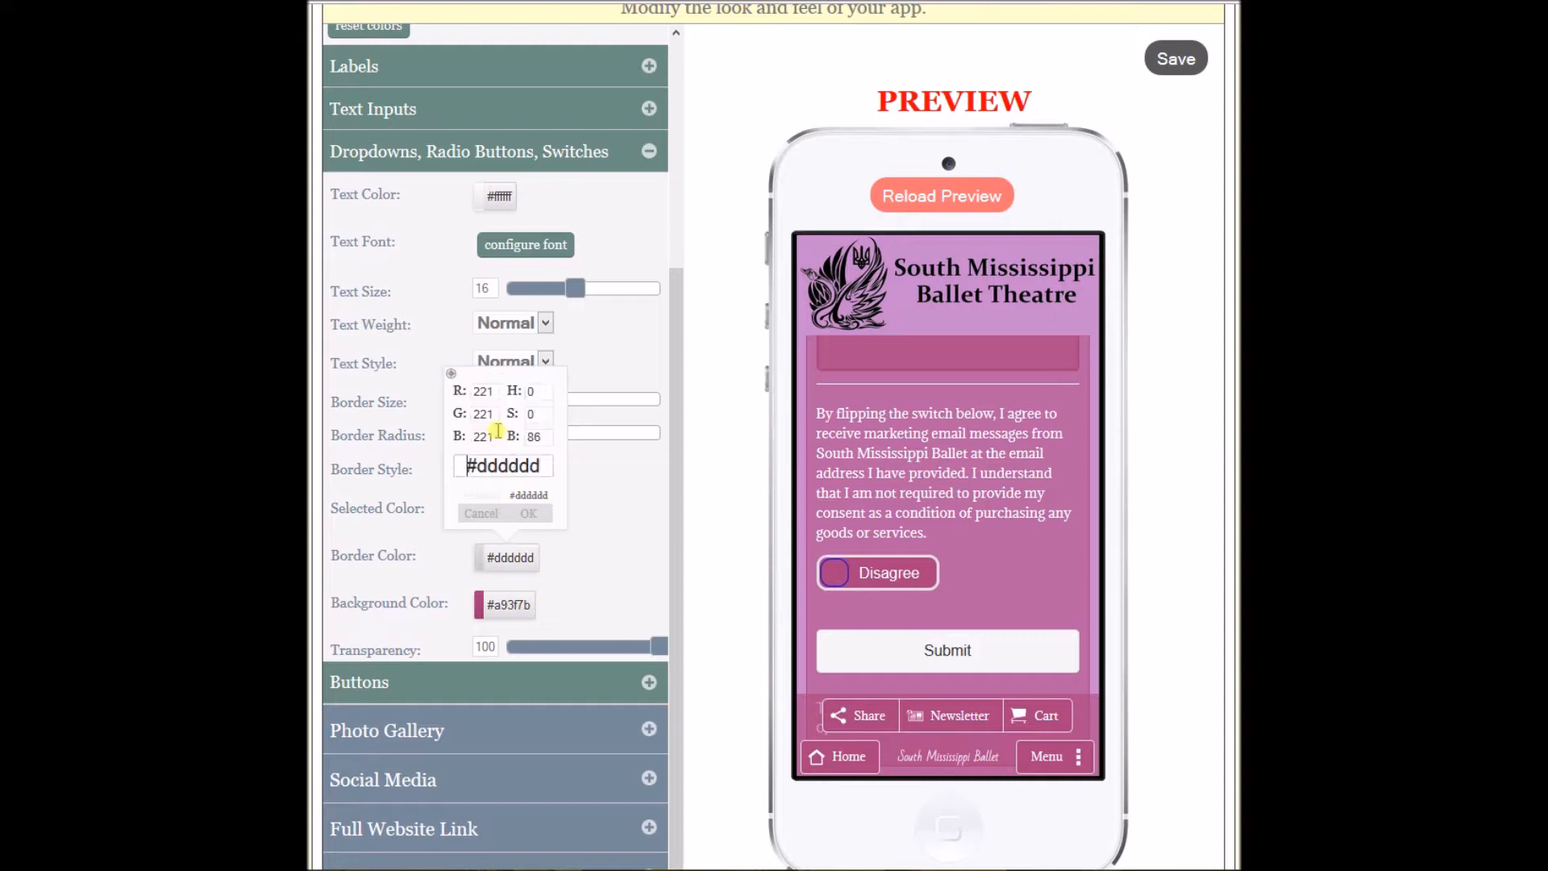
{"action": "double_click", "coordinate": [503, 461]}
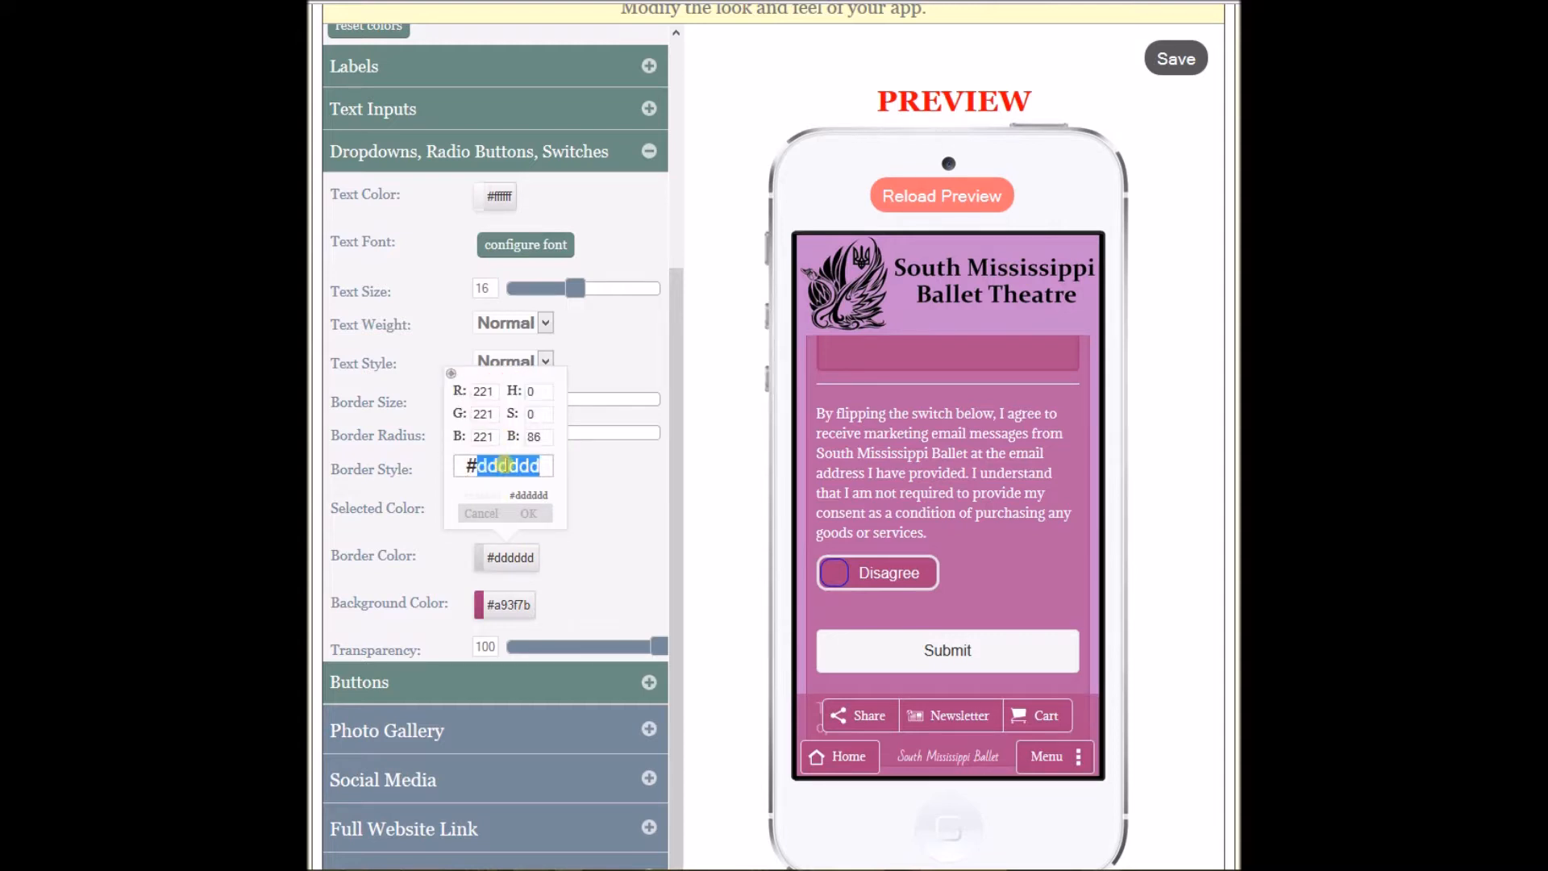
{"action": "type", "text": "a93f7b"}
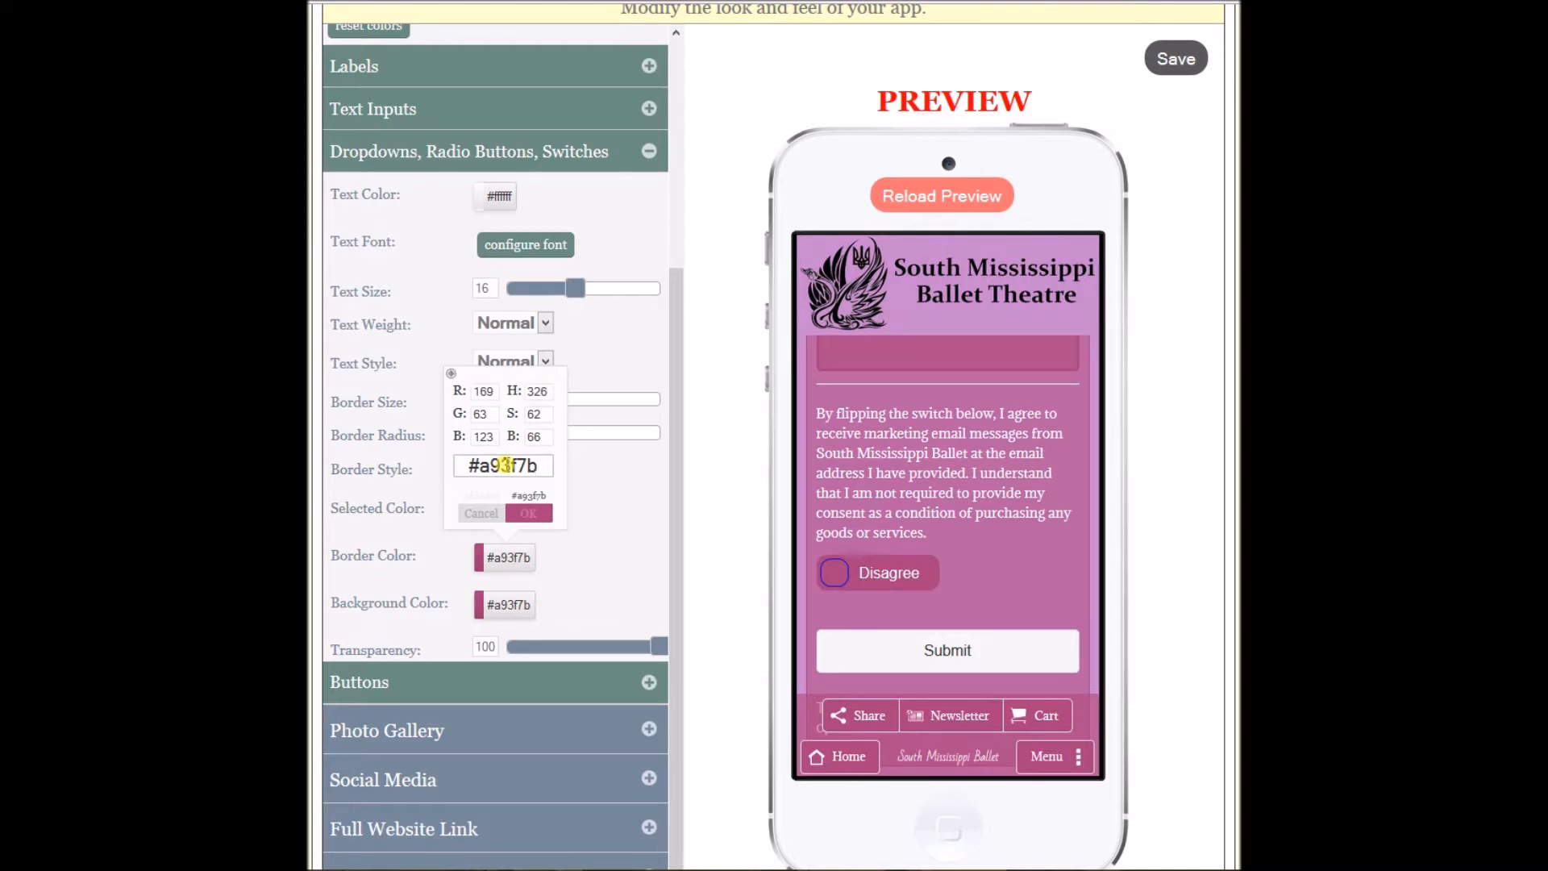
{"action": "left_click", "coordinate": [530, 516]}
{"action": "left_click", "coordinate": [530, 514]}
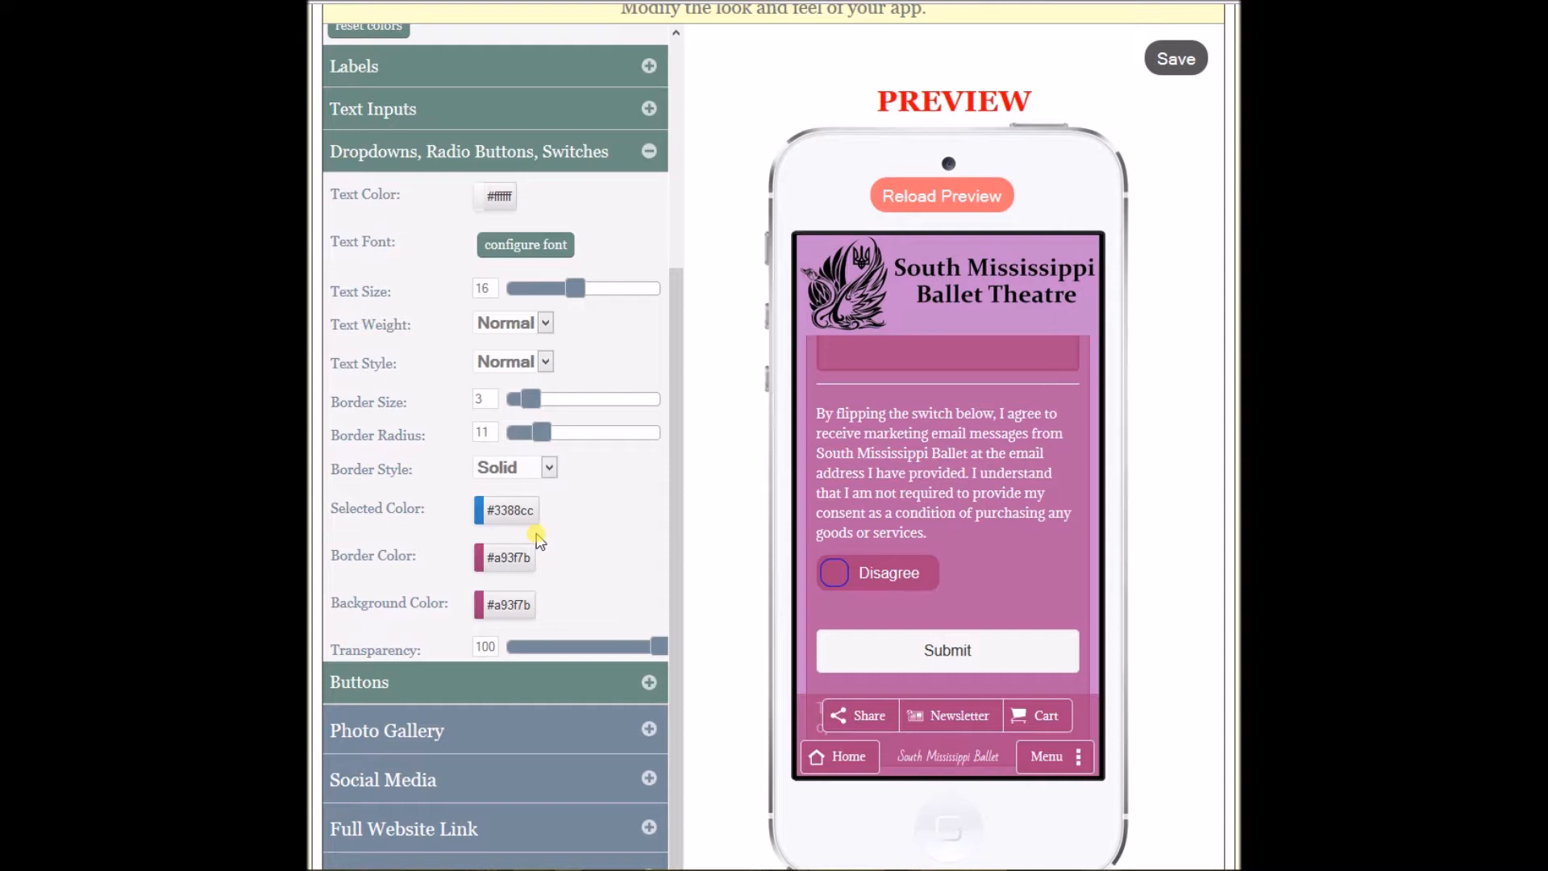
Set the transparency of the dropdowns, radio buttons and switches to 60 and their selected color to #c688ca.
{"action": "left_click_drag", "start_coordinate": [658, 645], "coordinate": [599, 647]}
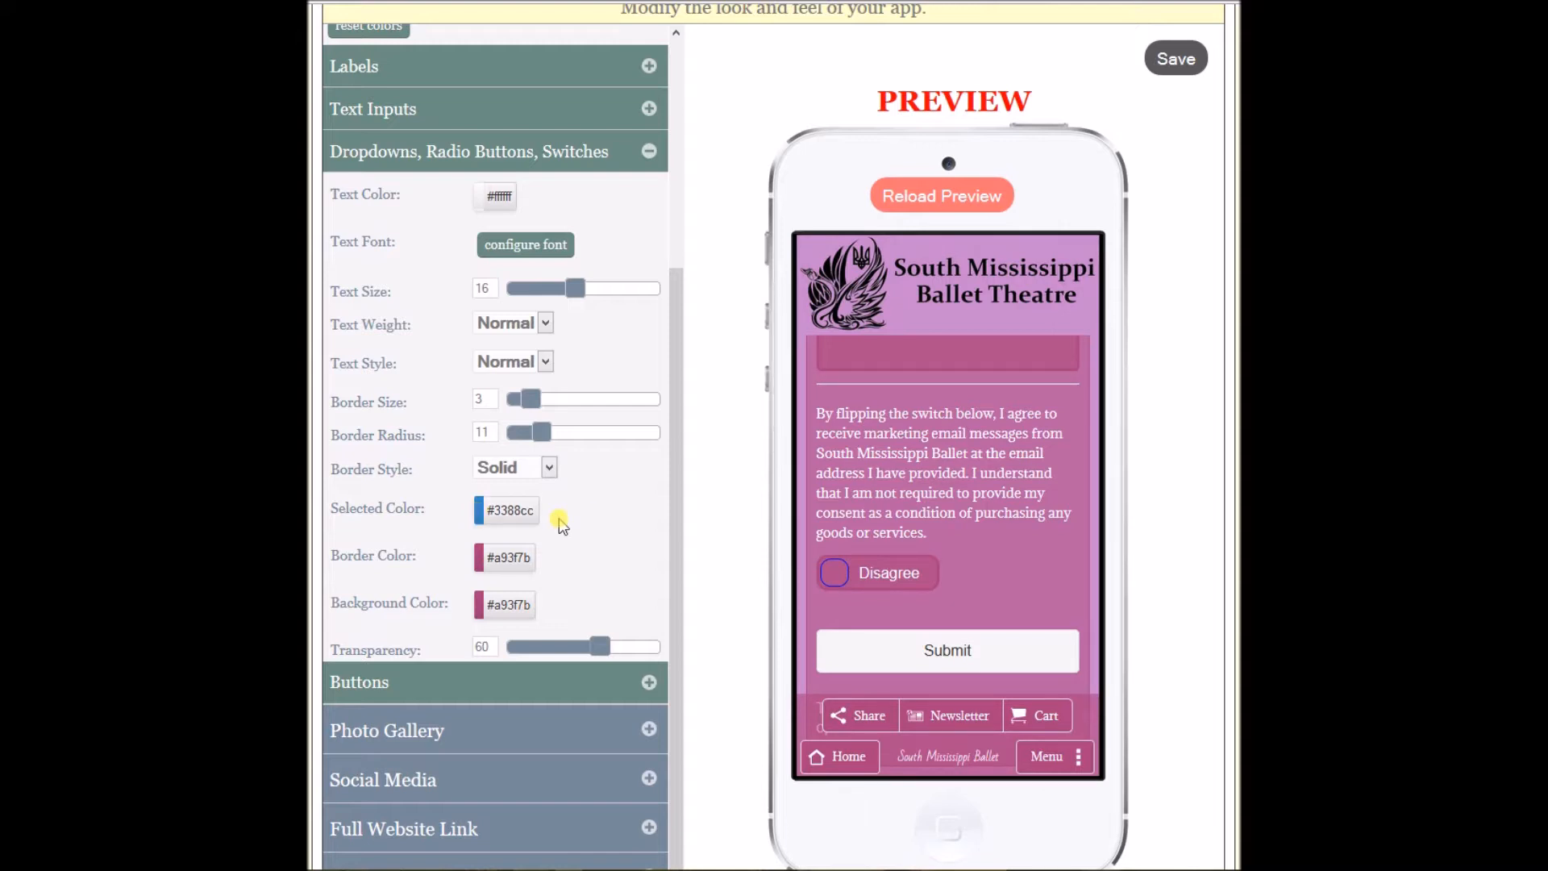
{"action": "left_click", "coordinate": [478, 513]}
{"action": "left_click", "coordinate": [453, 329]}
{"action": "double_click", "coordinate": [524, 417]}
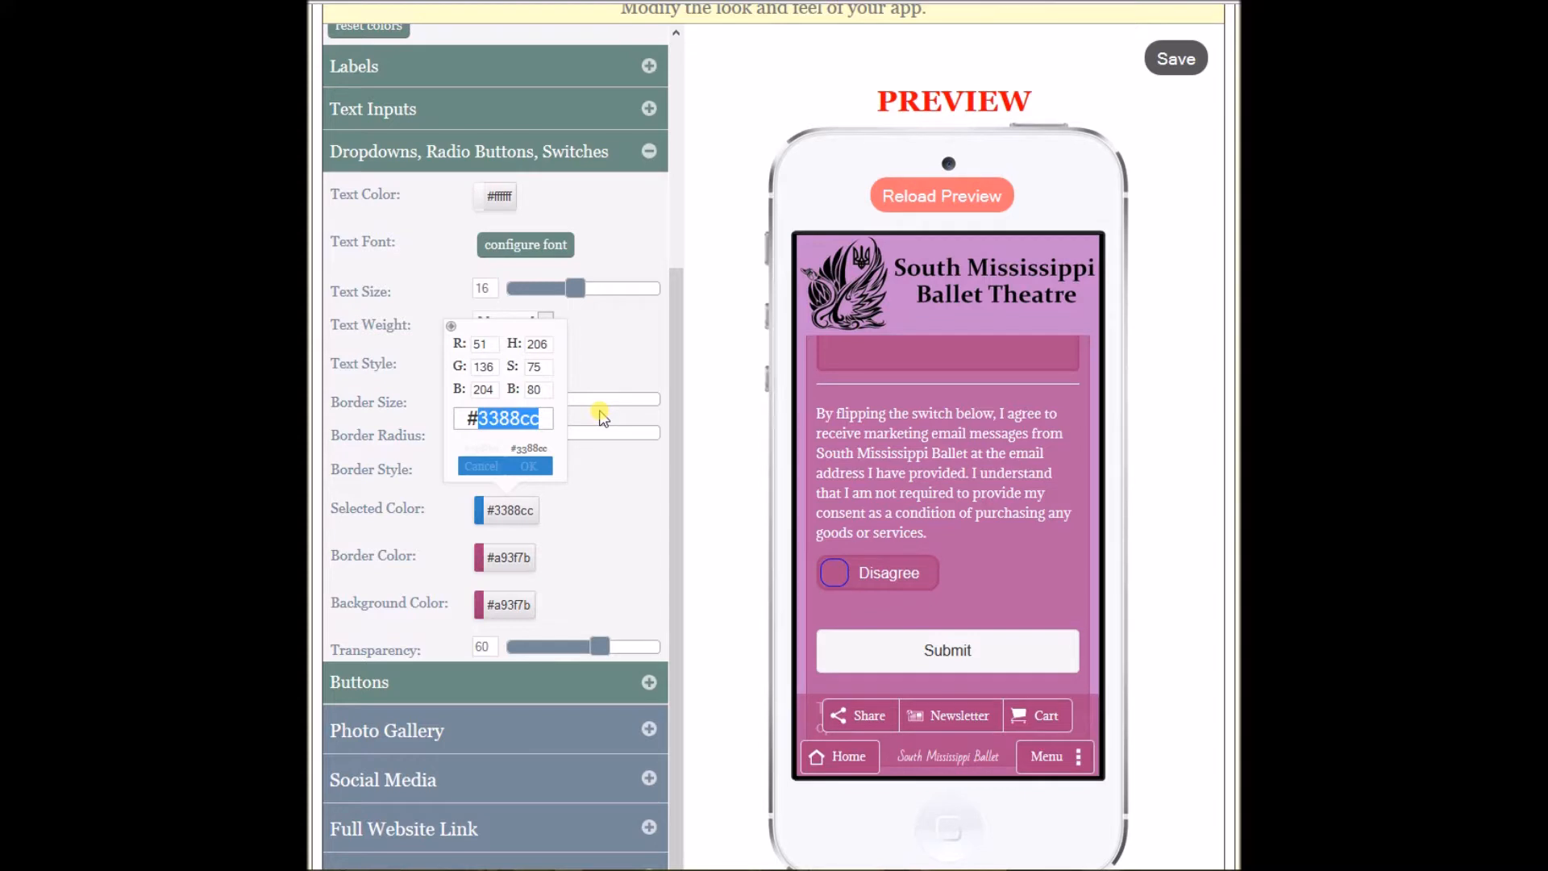
{"action": "type", "text": "c6"}
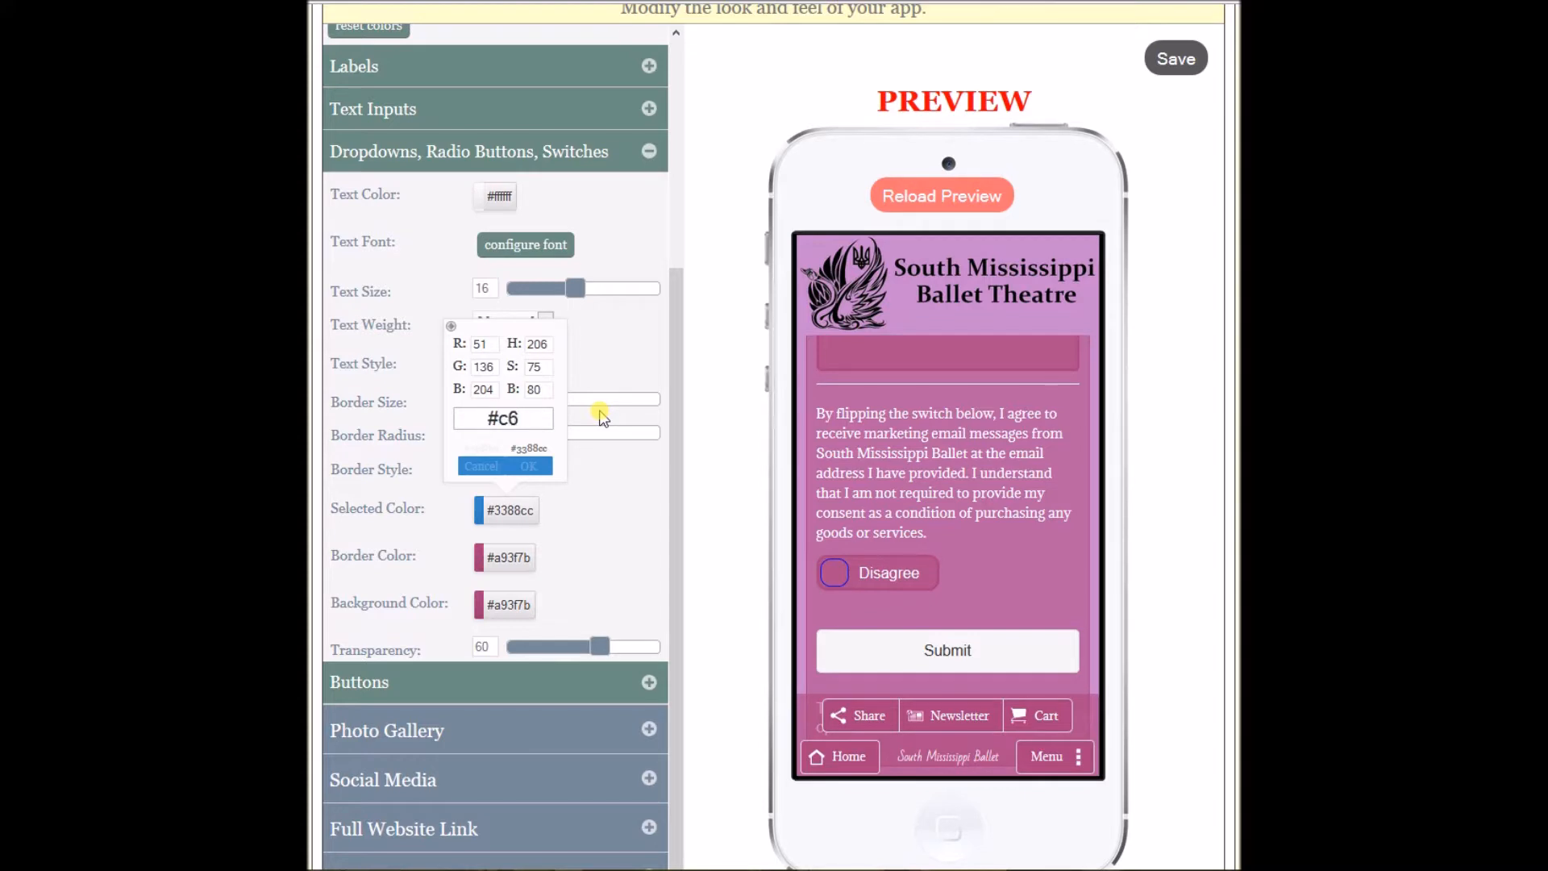
{"action": "type", "text": "88ca"}
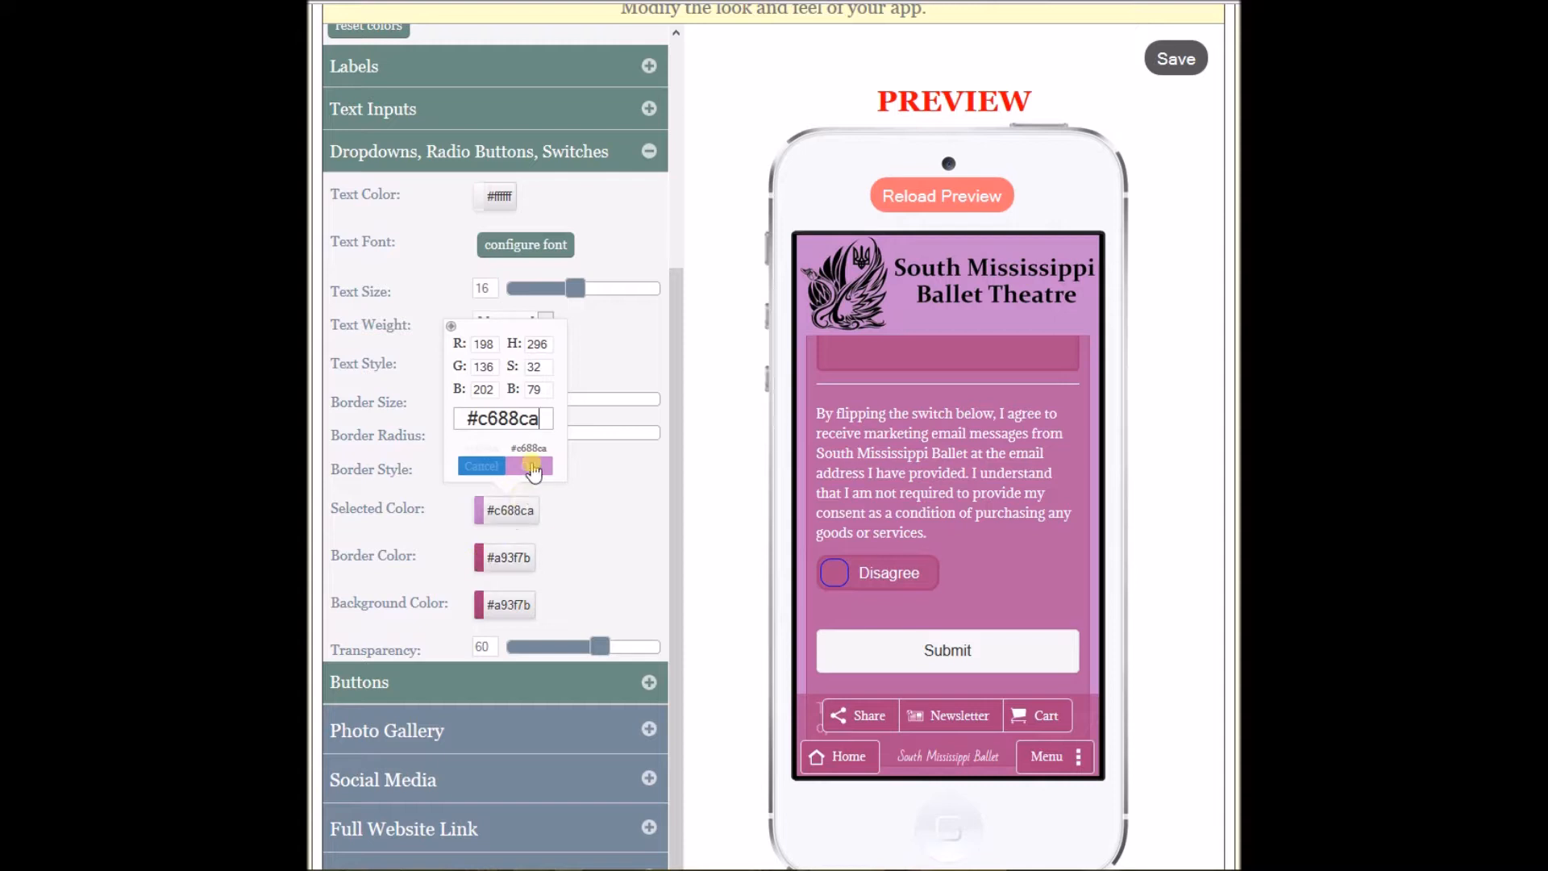
{"action": "left_click", "coordinate": [533, 467]}
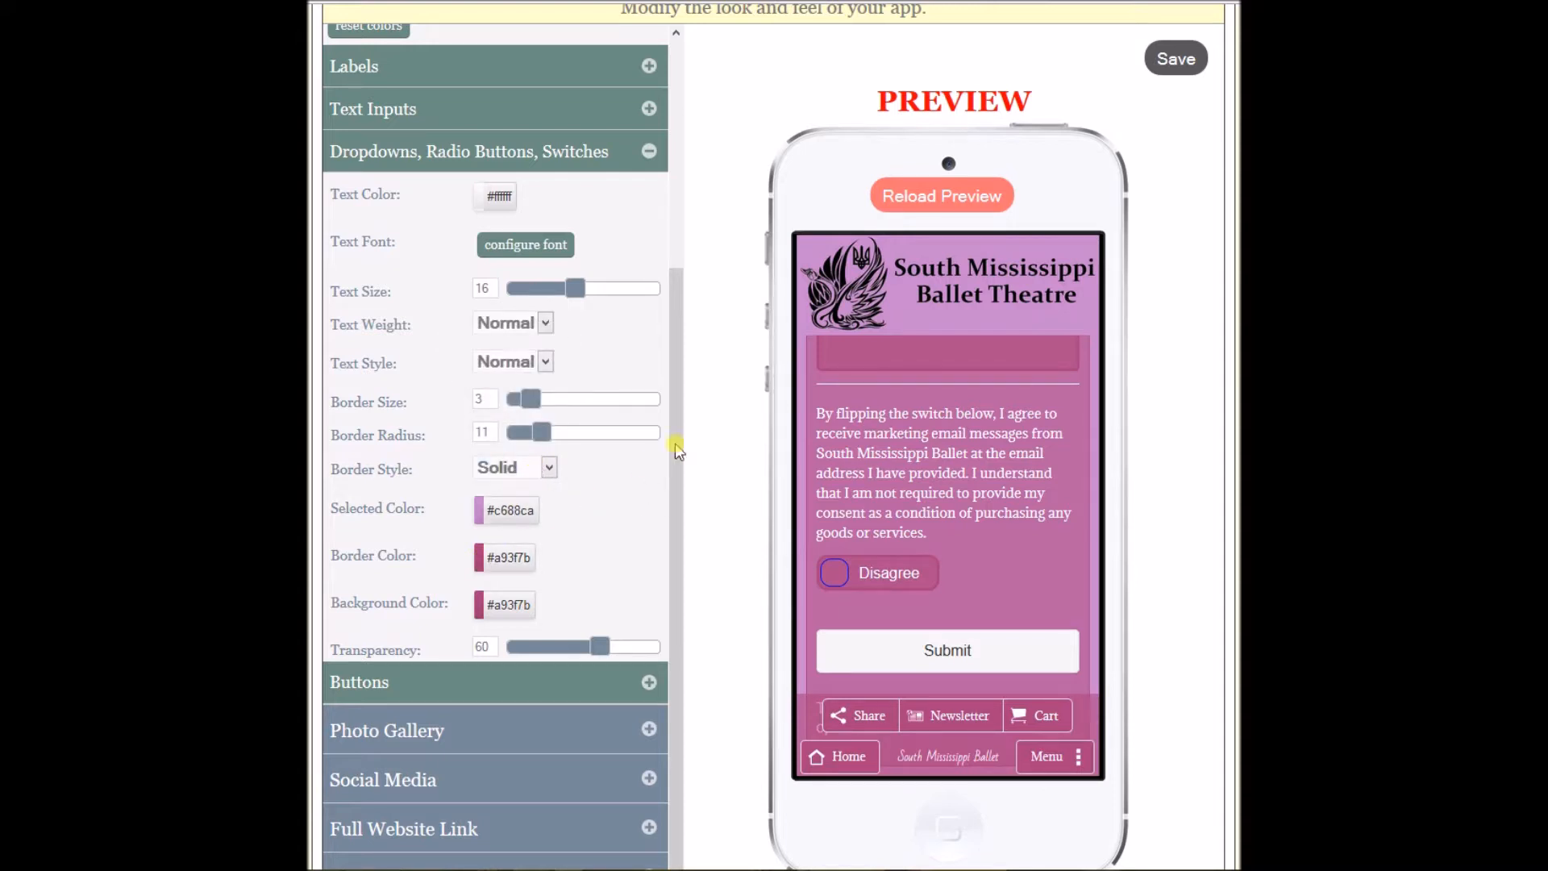
Open the form Buttons options and set the background color to #a93f7b and the transparency to 60.
{"action": "left_click", "coordinate": [650, 683]}
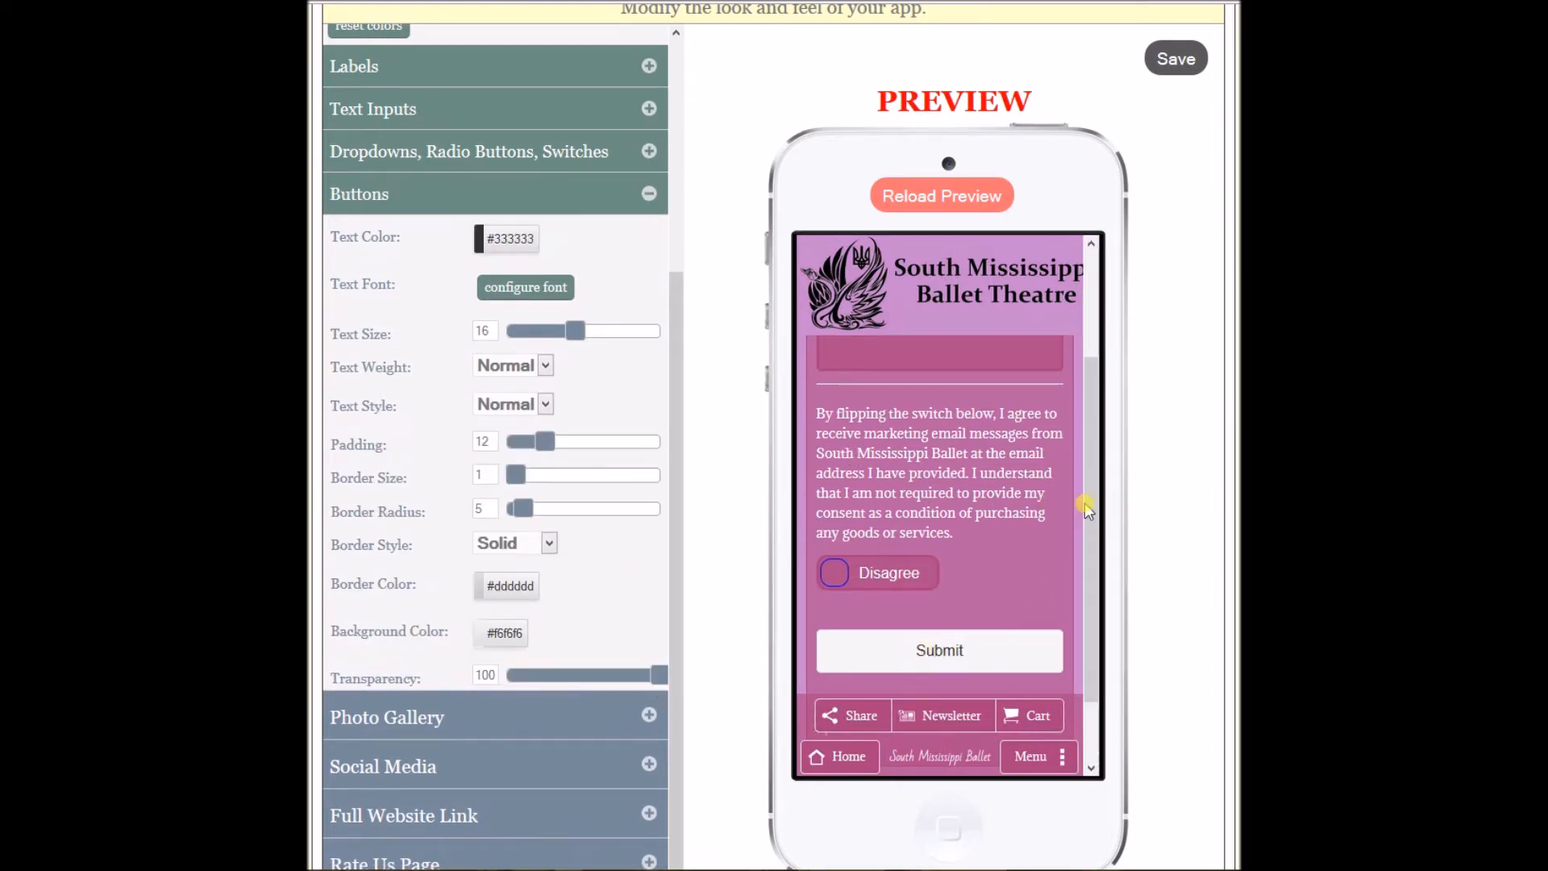
{"action": "scroll", "coordinate": [1073, 520], "scroll_direction": "down", "scroll_amount": 2}
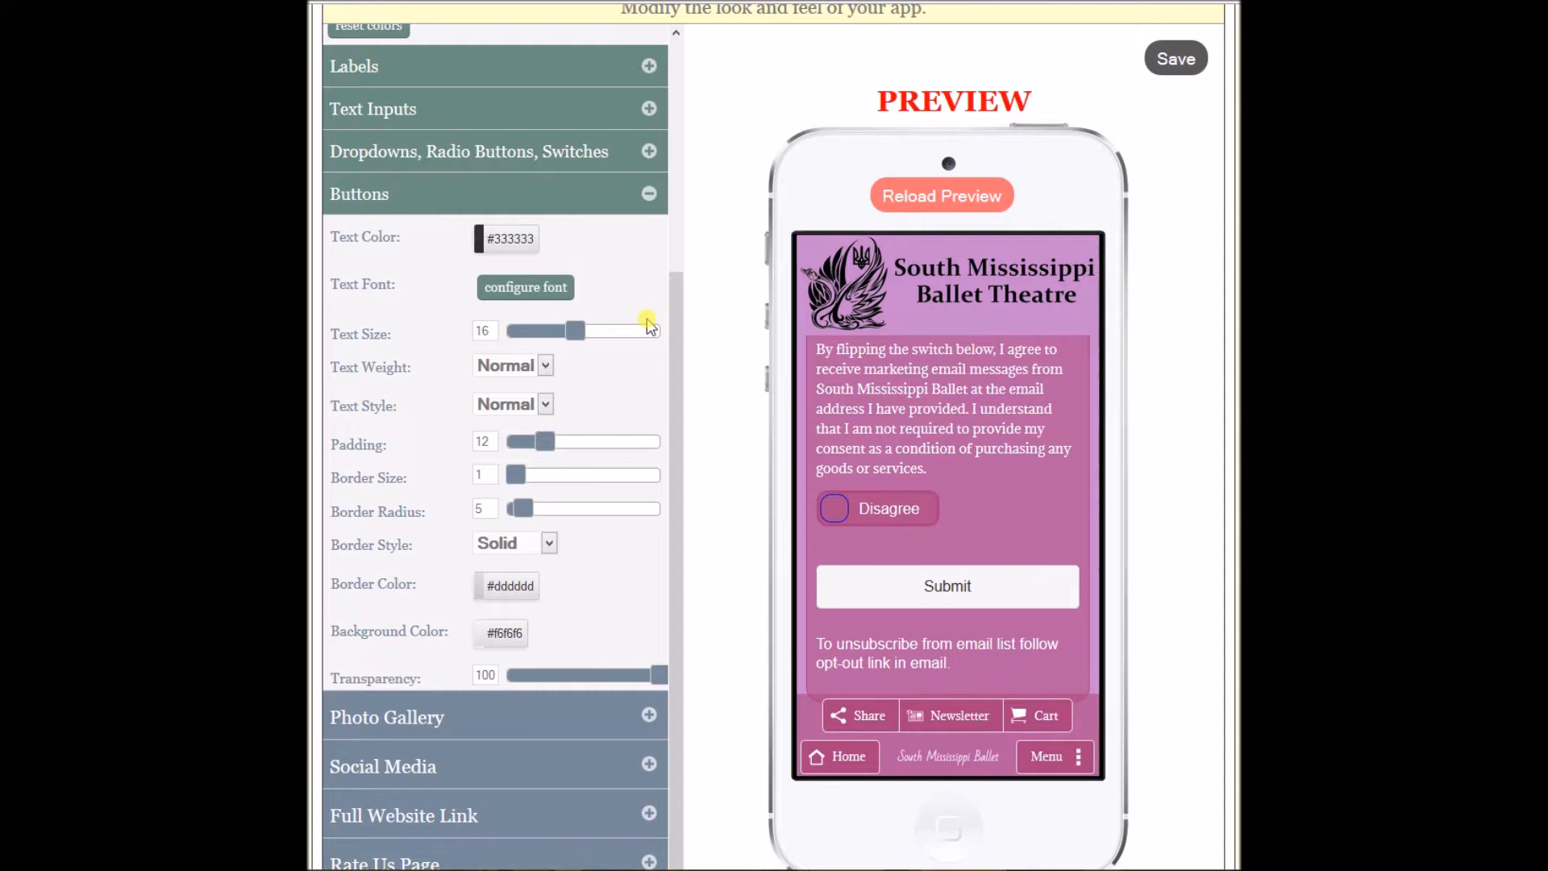
{"action": "left_click", "coordinate": [504, 633]}
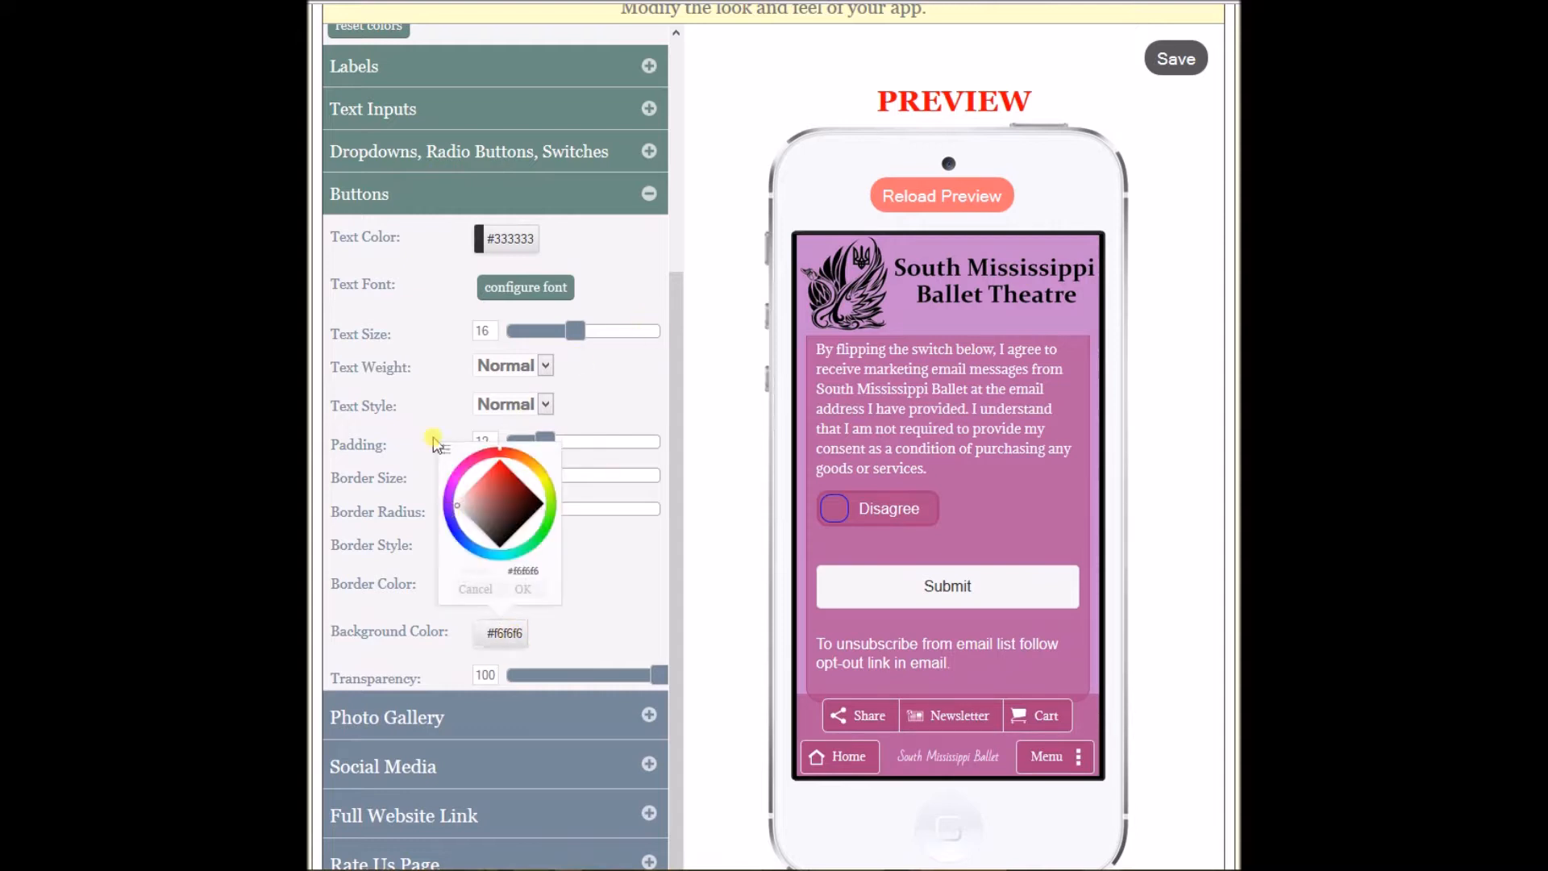
{"action": "left_click", "coordinate": [445, 448]}
{"action": "left_click", "coordinate": [510, 540]}
{"action": "double_click", "coordinate": [511, 540]}
{"action": "type", "text": "a93f7b"}
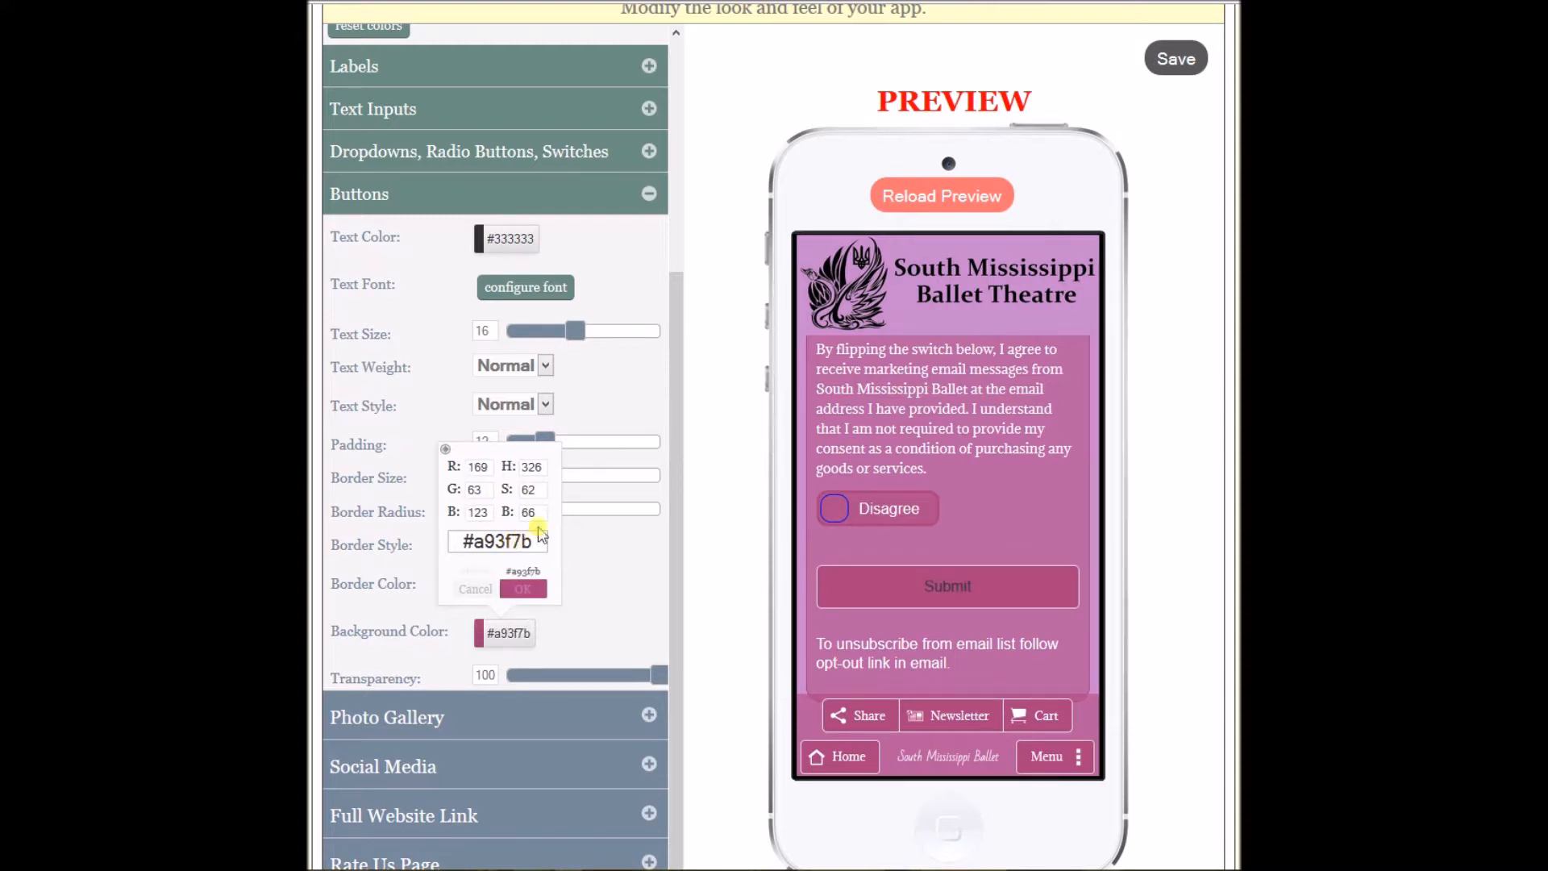
{"action": "left_click", "coordinate": [525, 589]}
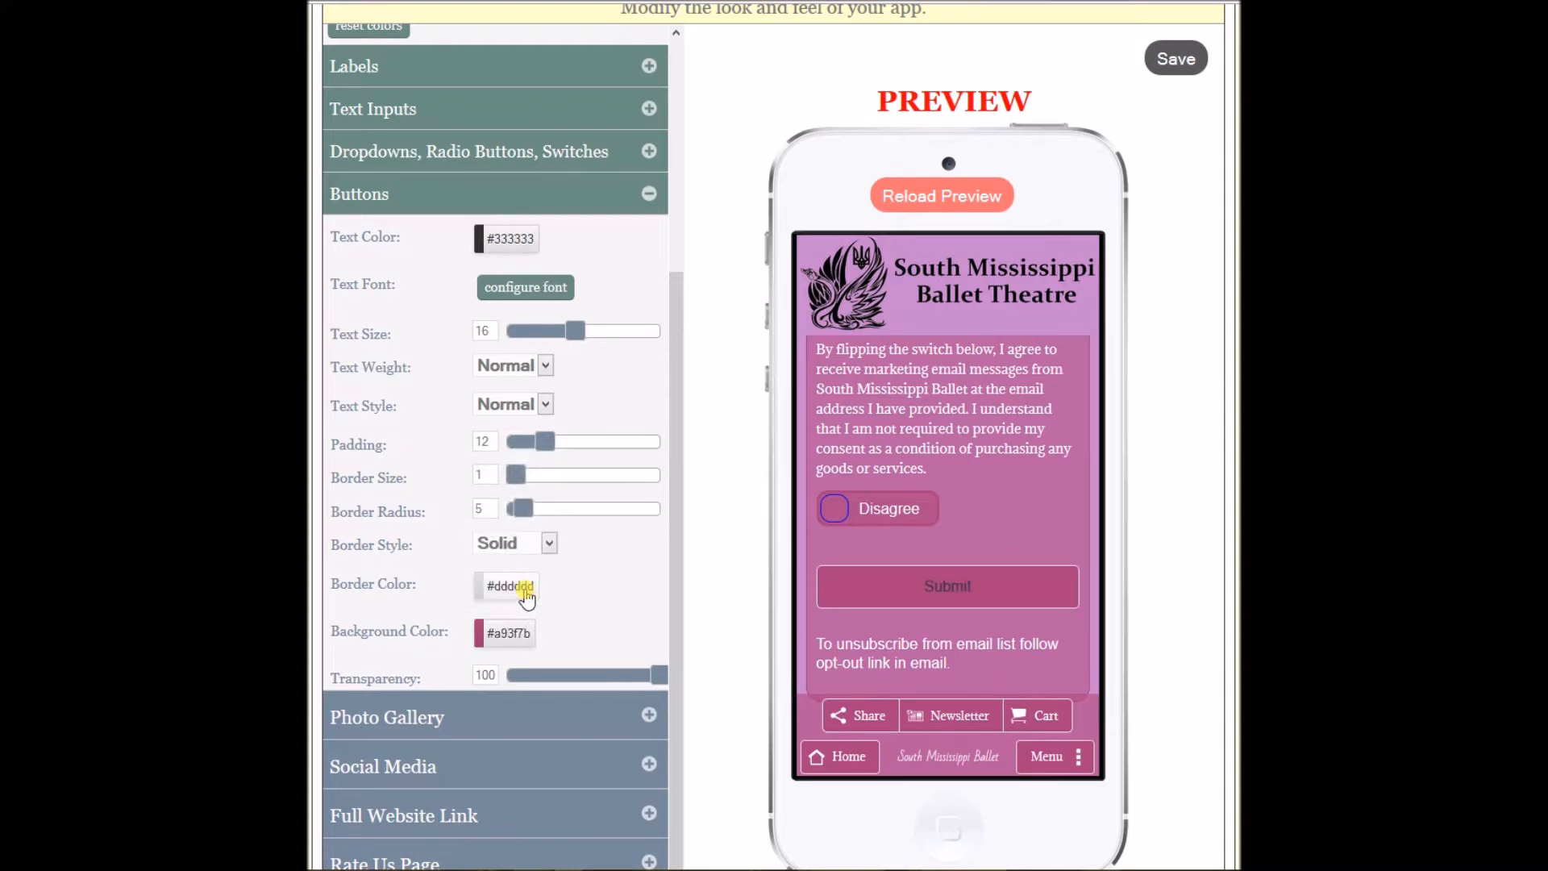
{"action": "left_click", "coordinate": [660, 677]}
{"action": "left_click_drag", "start_coordinate": [639, 683], "coordinate": [599, 685]}
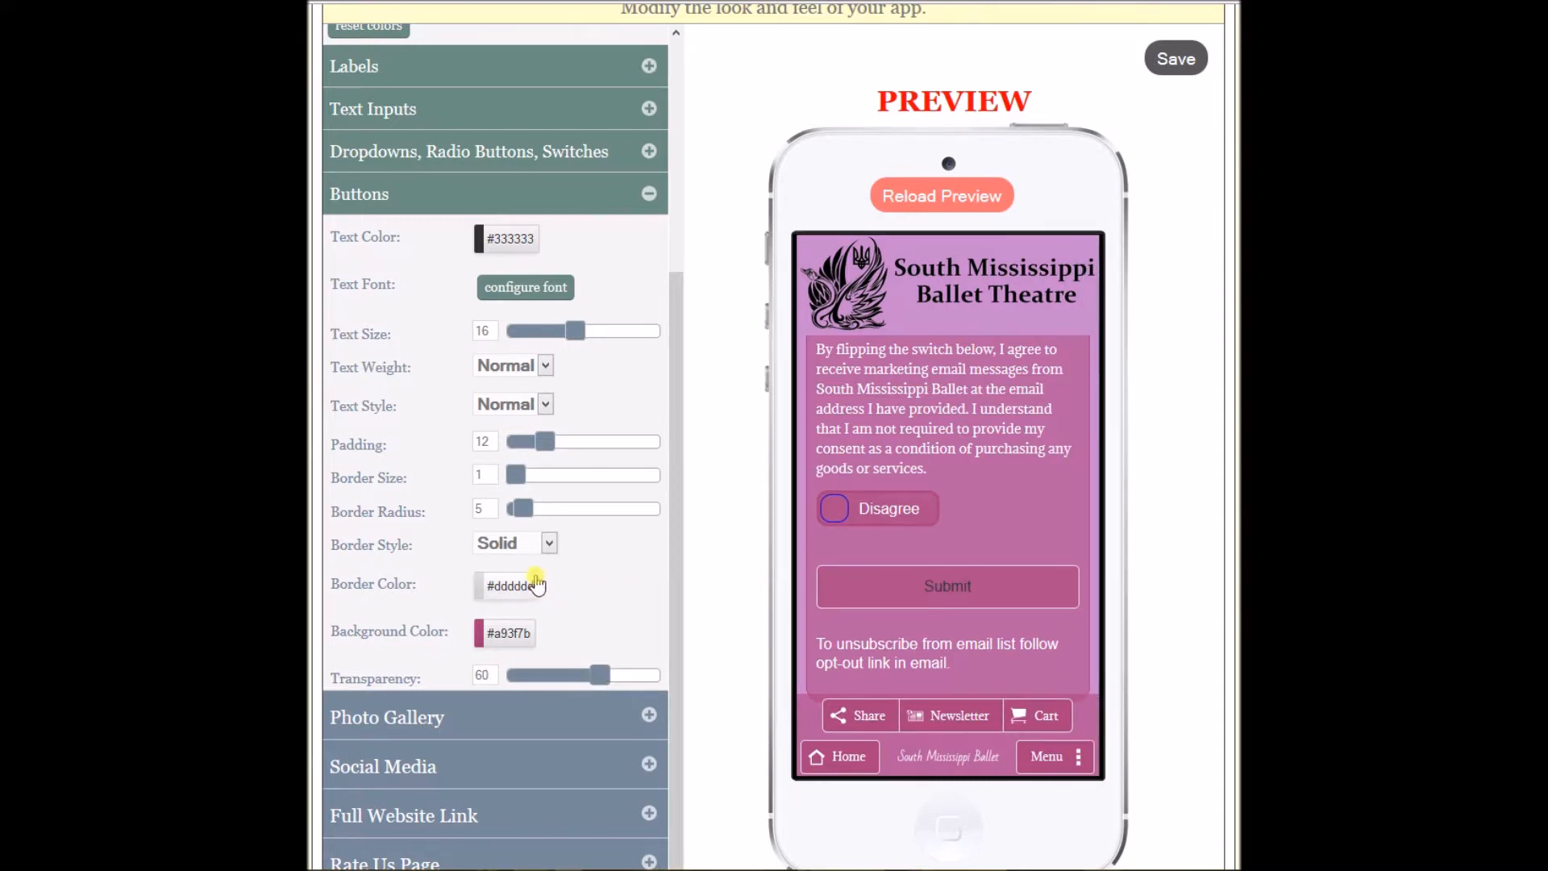
Set the border color of the form buttons to #a93f7b.
{"action": "left_click", "coordinate": [517, 603]}
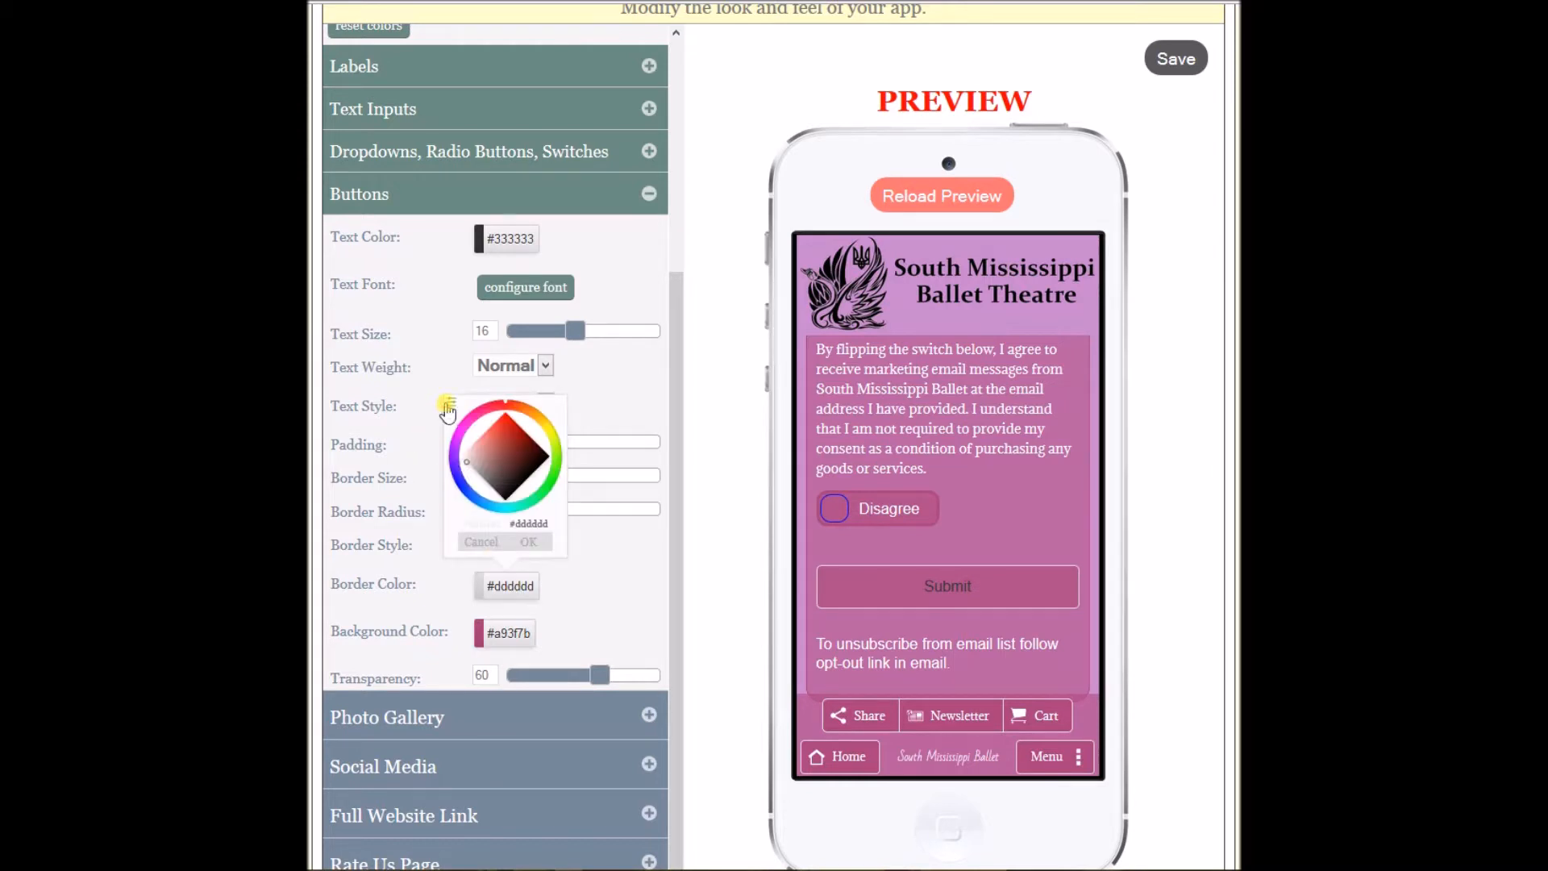
{"action": "left_click", "coordinate": [450, 402]}
{"action": "double_click", "coordinate": [510, 493]}
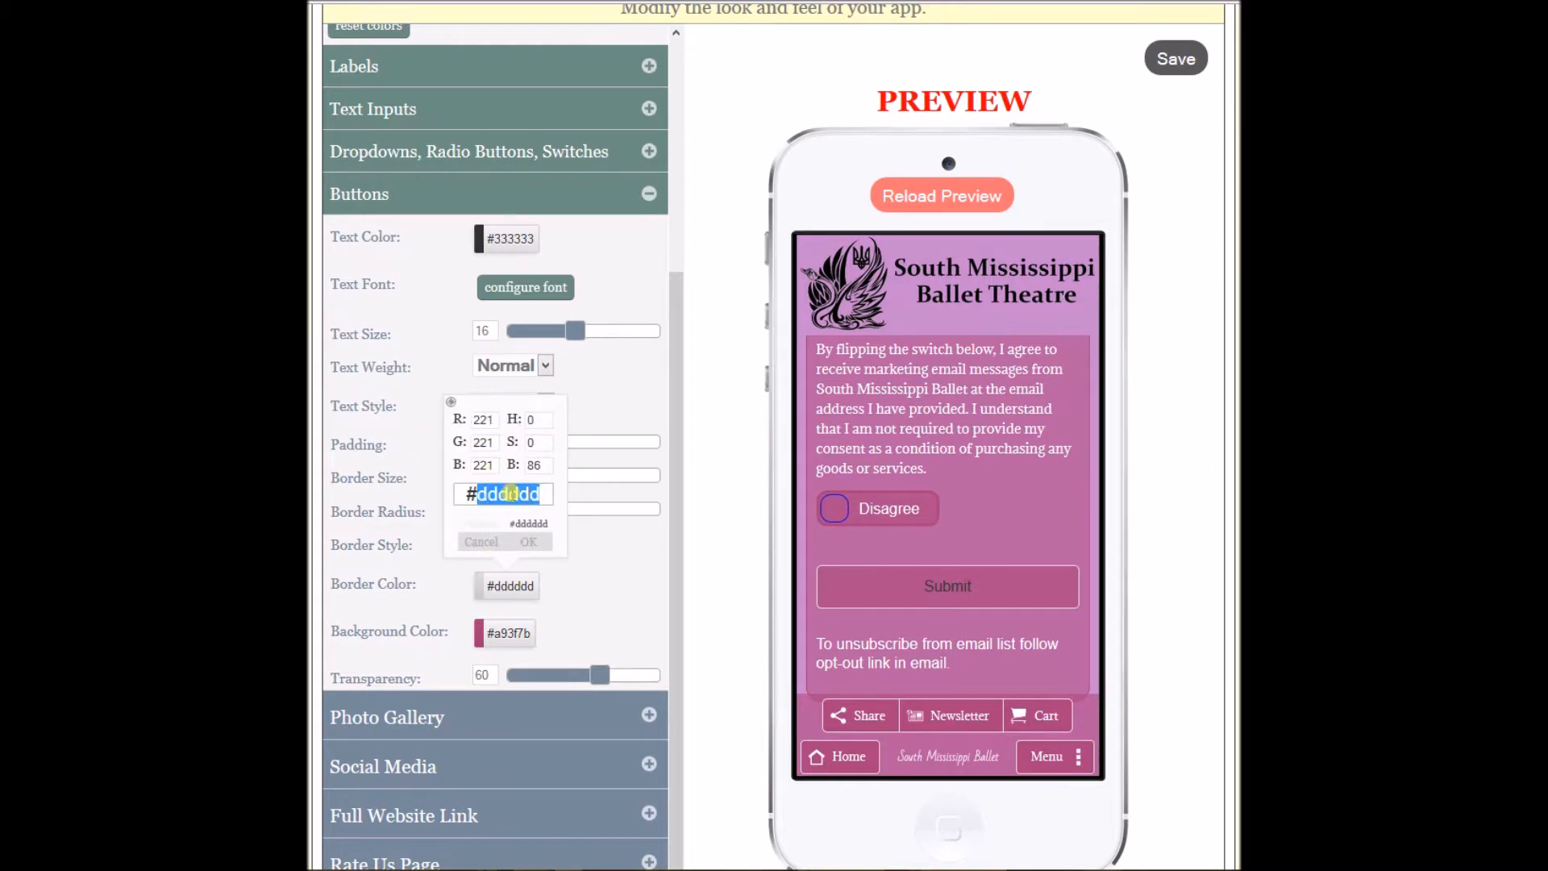
{"action": "type", "text": "a93f7b"}
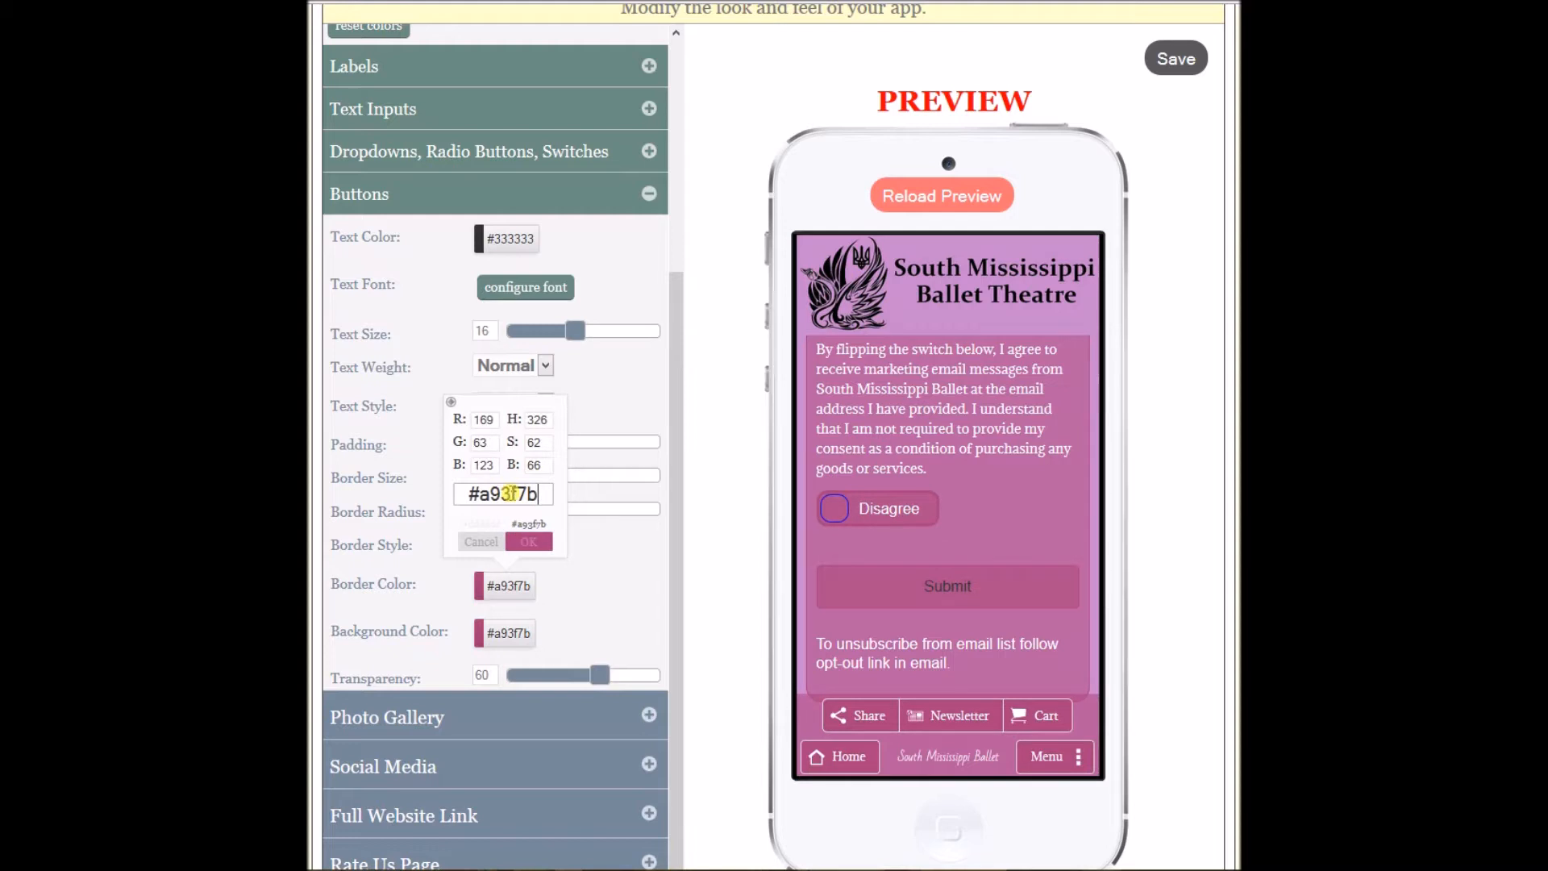
{"action": "left_click", "coordinate": [529, 542]}
Set the form buttons' text color to white (#ffffff) and their text weight to Bold.
{"action": "left_click", "coordinate": [494, 240]}
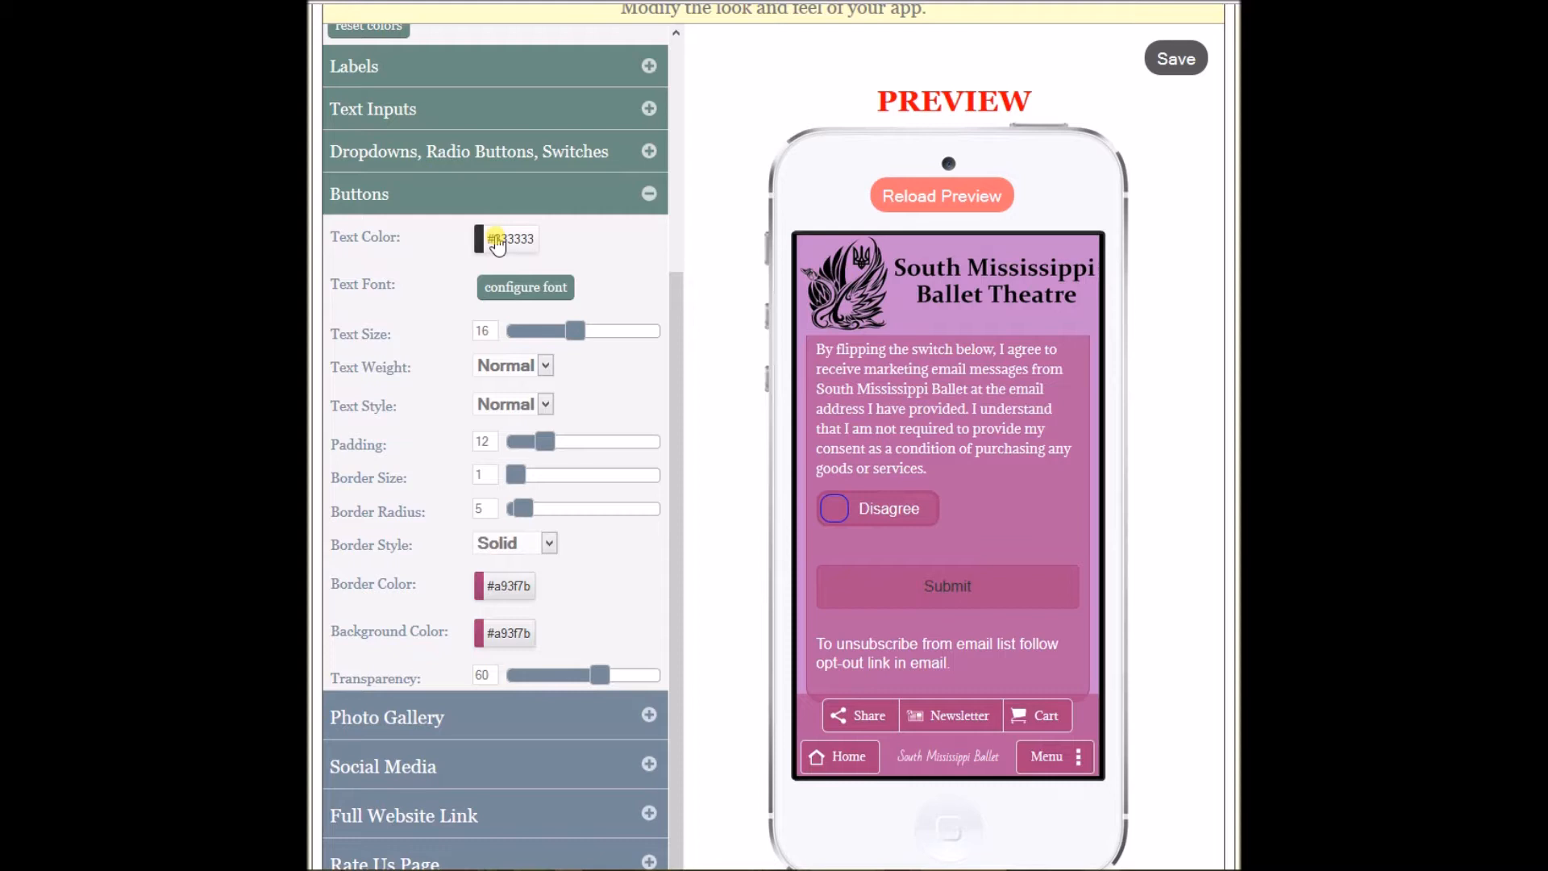
{"action": "left_click", "coordinate": [495, 239]}
{"action": "left_click_drag", "start_coordinate": [465, 330], "coordinate": [435, 329]}
{"action": "left_click", "coordinate": [528, 413]}
{"action": "left_click", "coordinate": [544, 365]}
{"action": "left_click", "coordinate": [539, 408]}
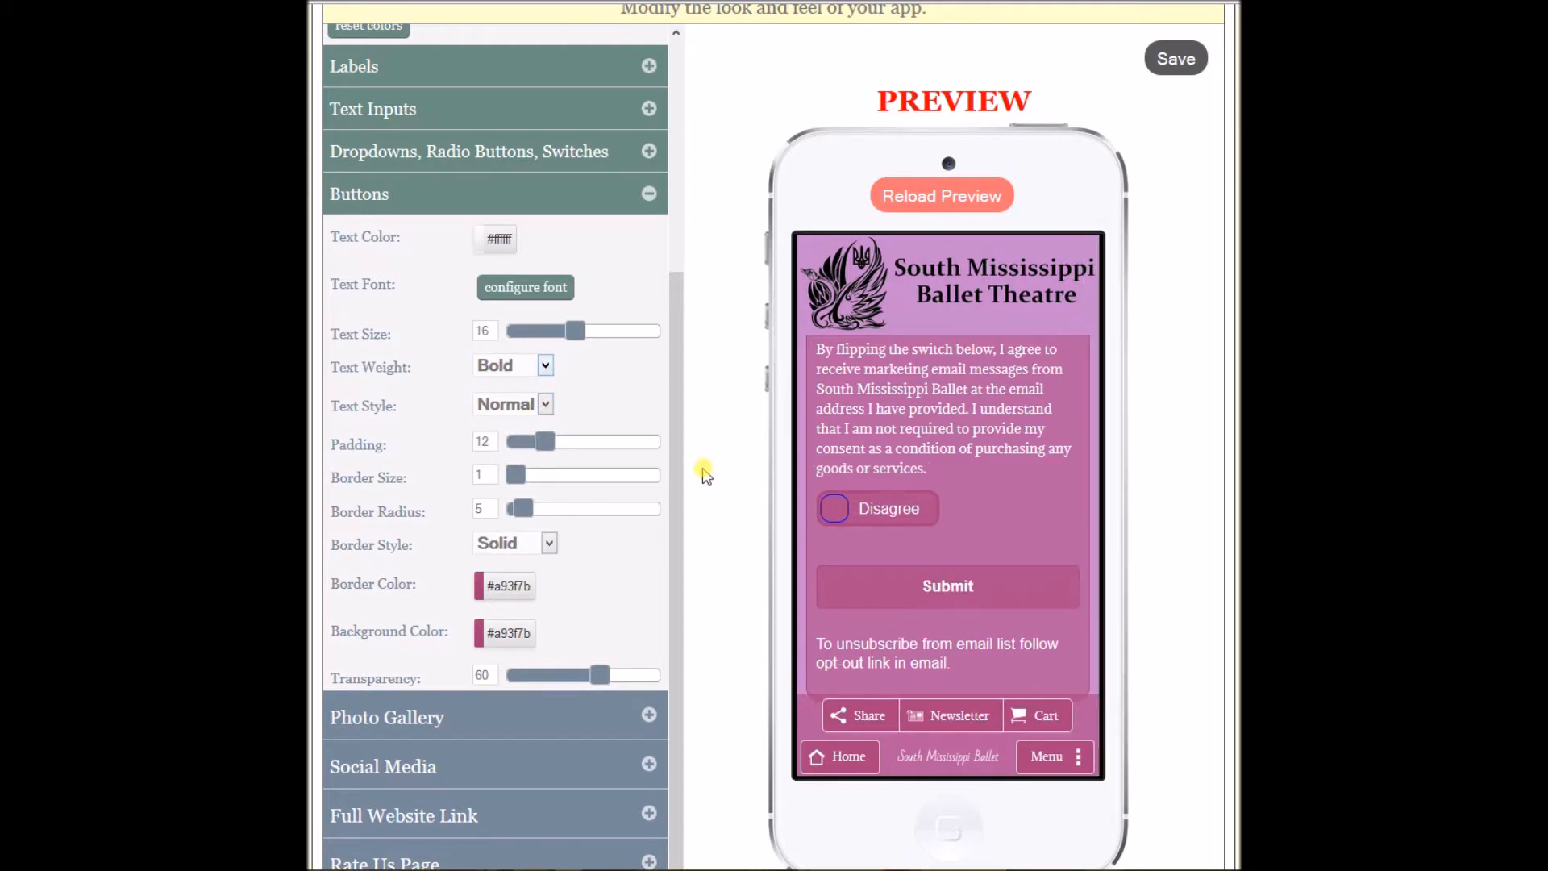
Give the form buttons a border size of 3 and a radius of 16, and save the styles.
{"action": "left_click_drag", "start_coordinate": [522, 476], "coordinate": [530, 476]}
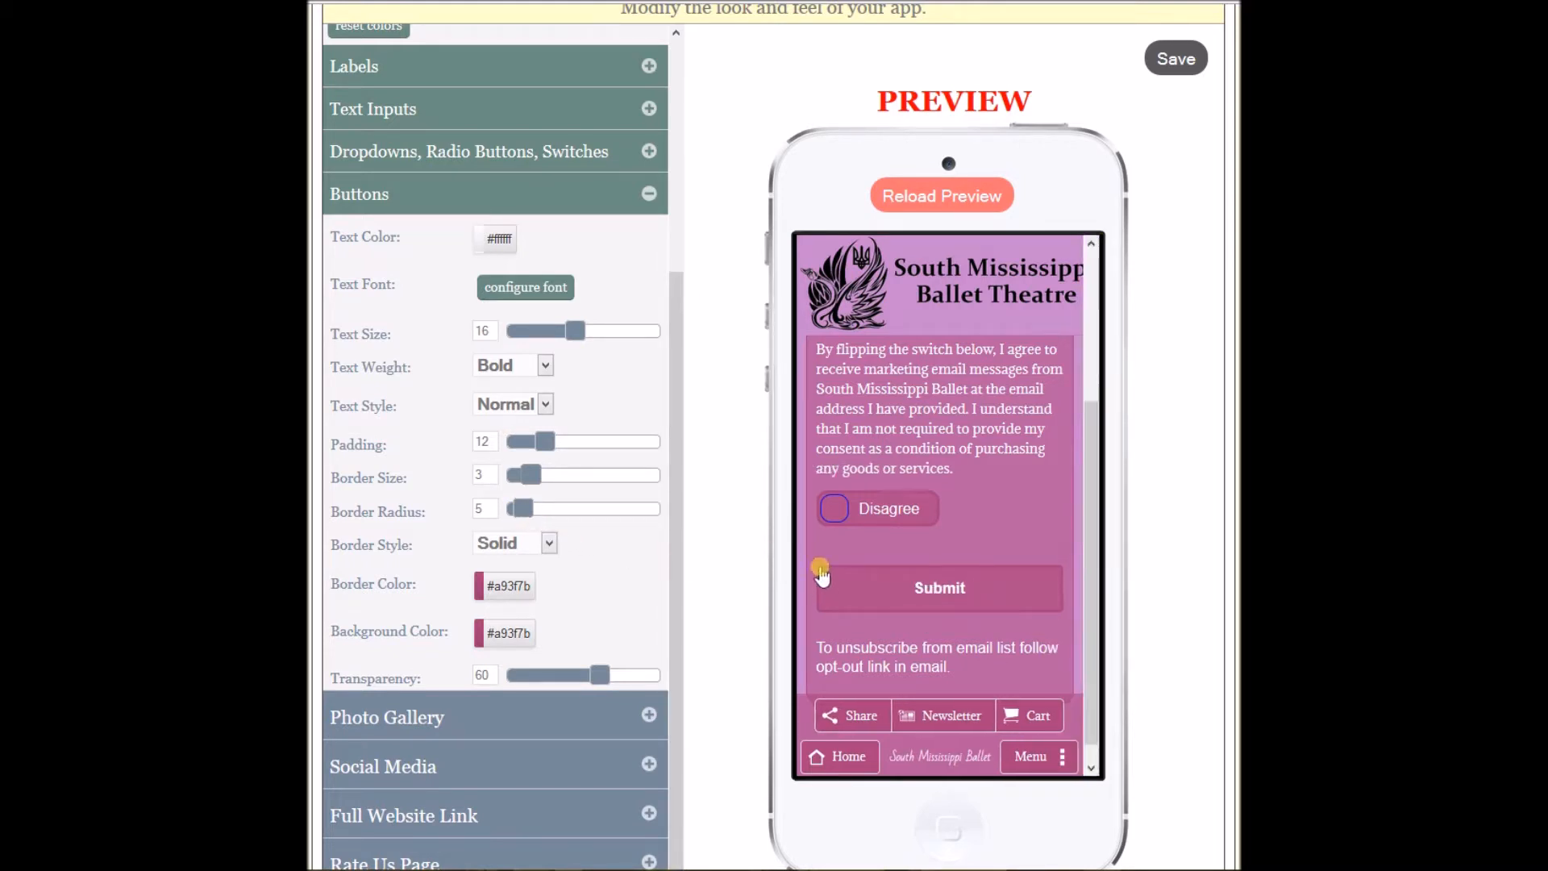
{"action": "left_click_drag", "start_coordinate": [521, 508], "coordinate": [556, 511]}
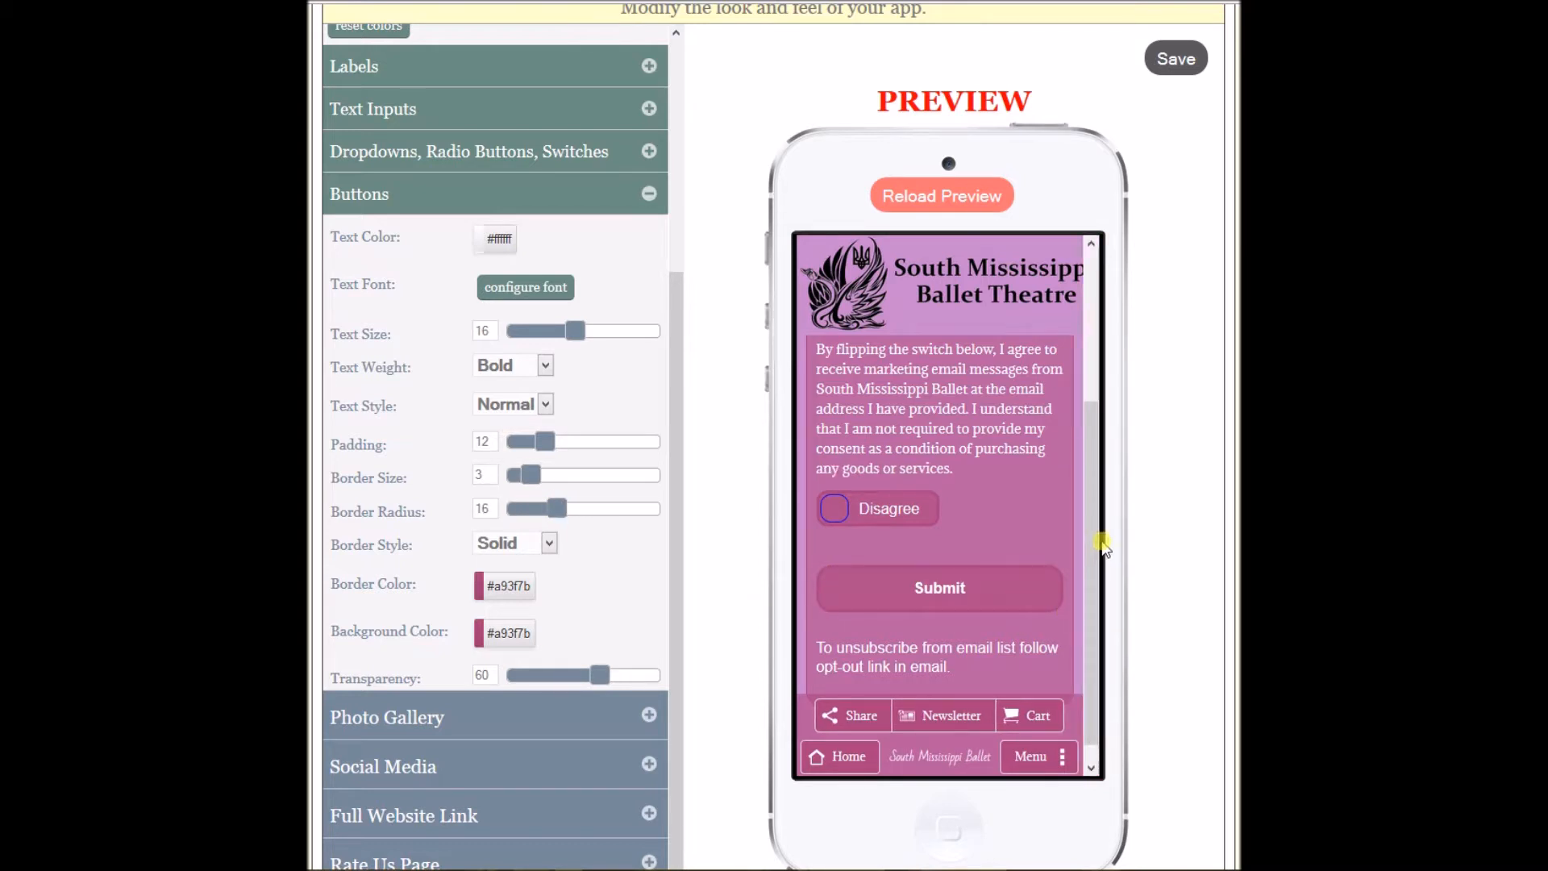
{"action": "left_click_drag", "start_coordinate": [1089, 546], "coordinate": [1088, 339]}
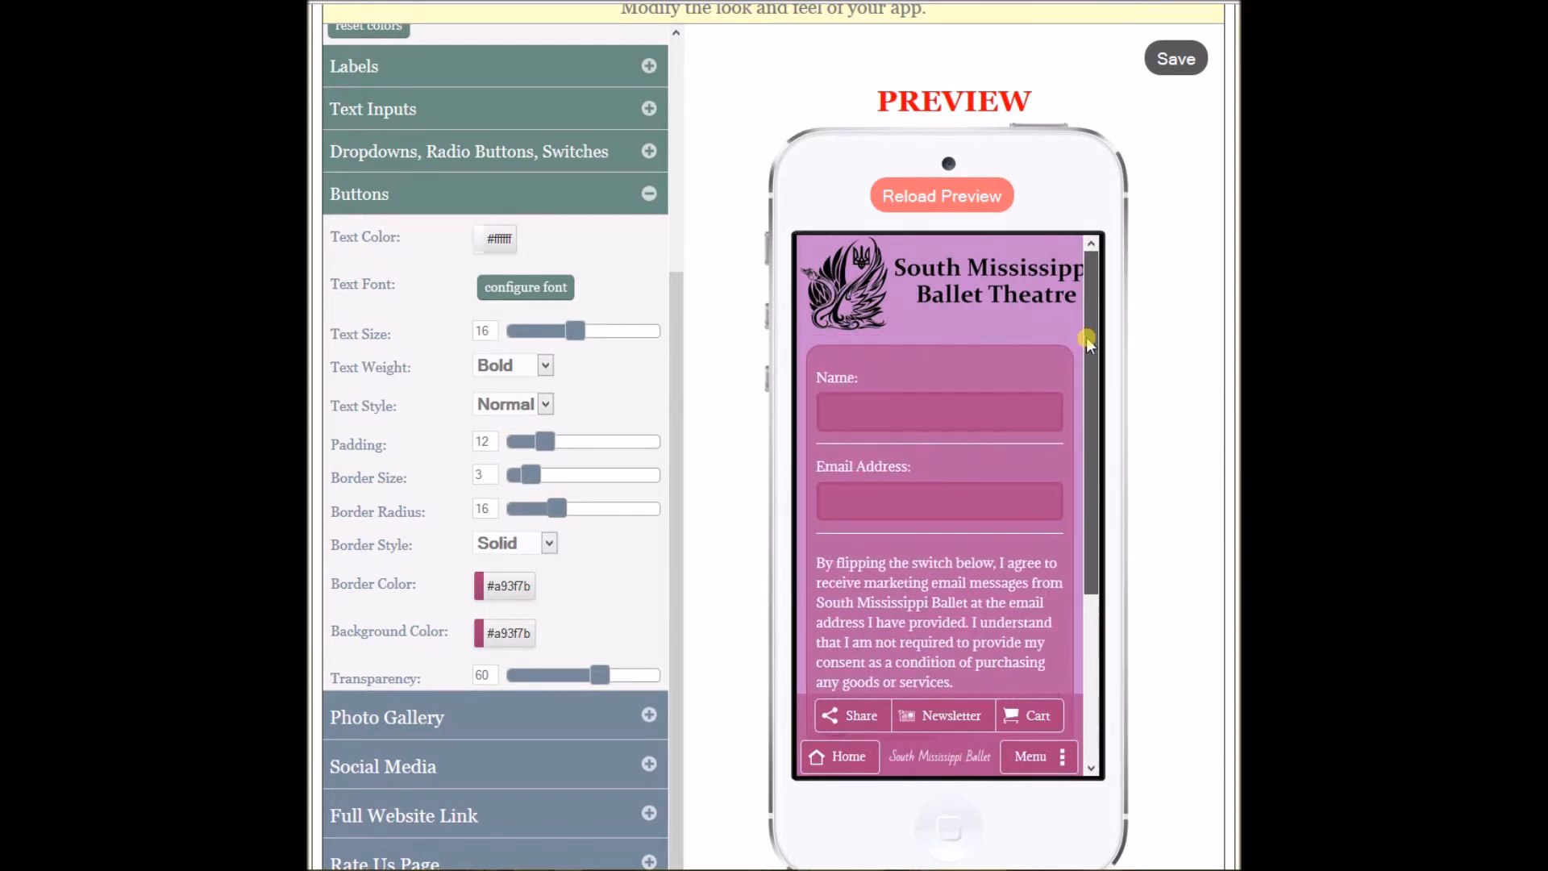
{"action": "left_click", "coordinate": [1161, 60]}
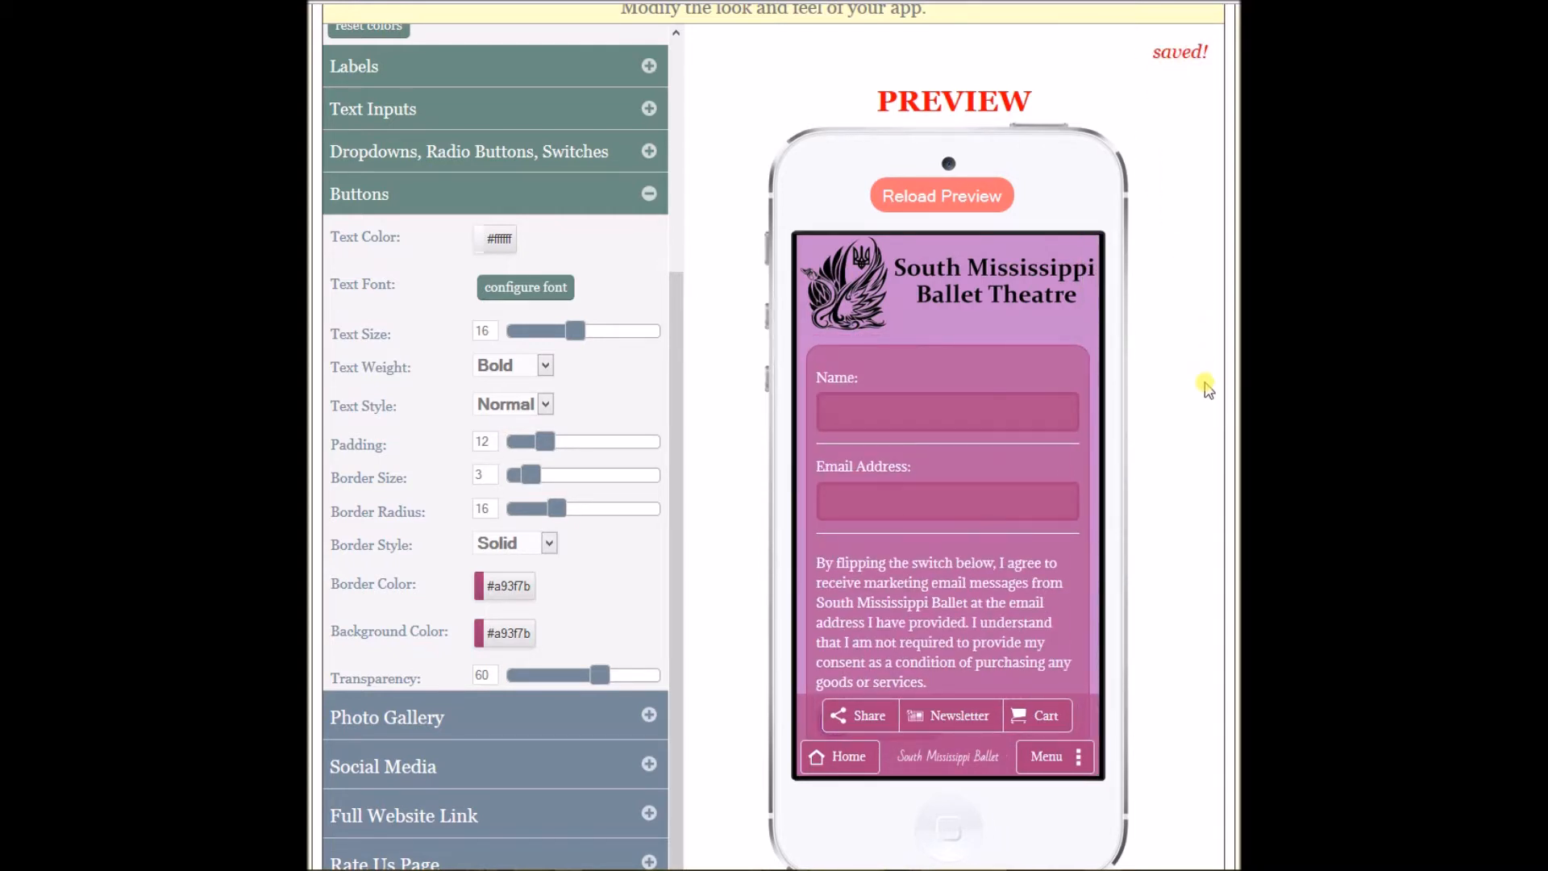
Open the Share App page from the preview's menu and check the styling of its form.
{"action": "left_click_drag", "start_coordinate": [1088, 404], "coordinate": [1072, 349]}
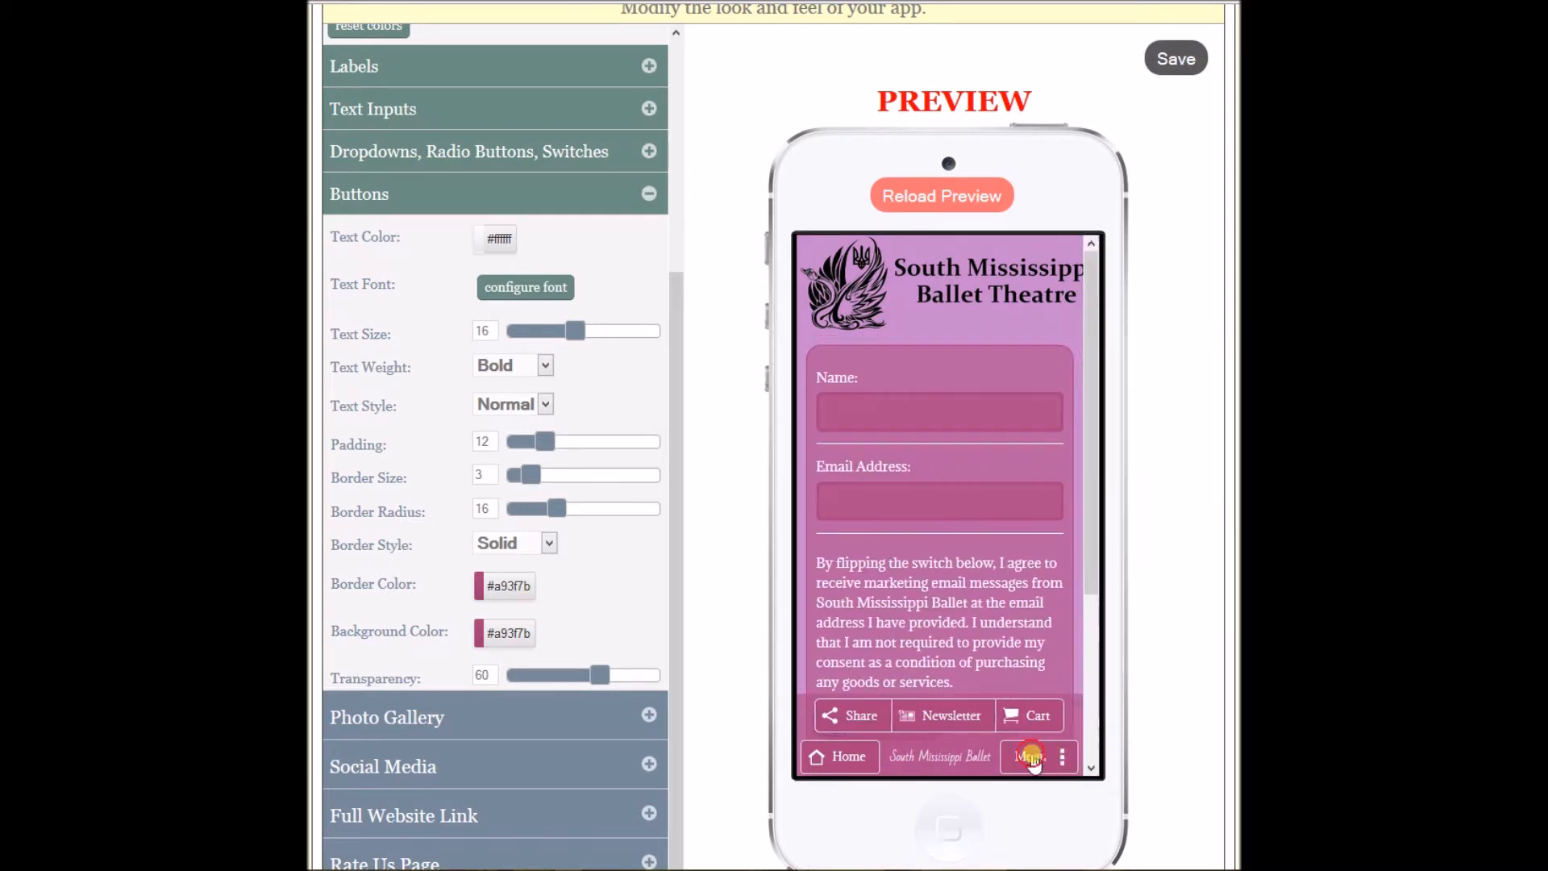
{"action": "left_click", "coordinate": [1040, 755]}
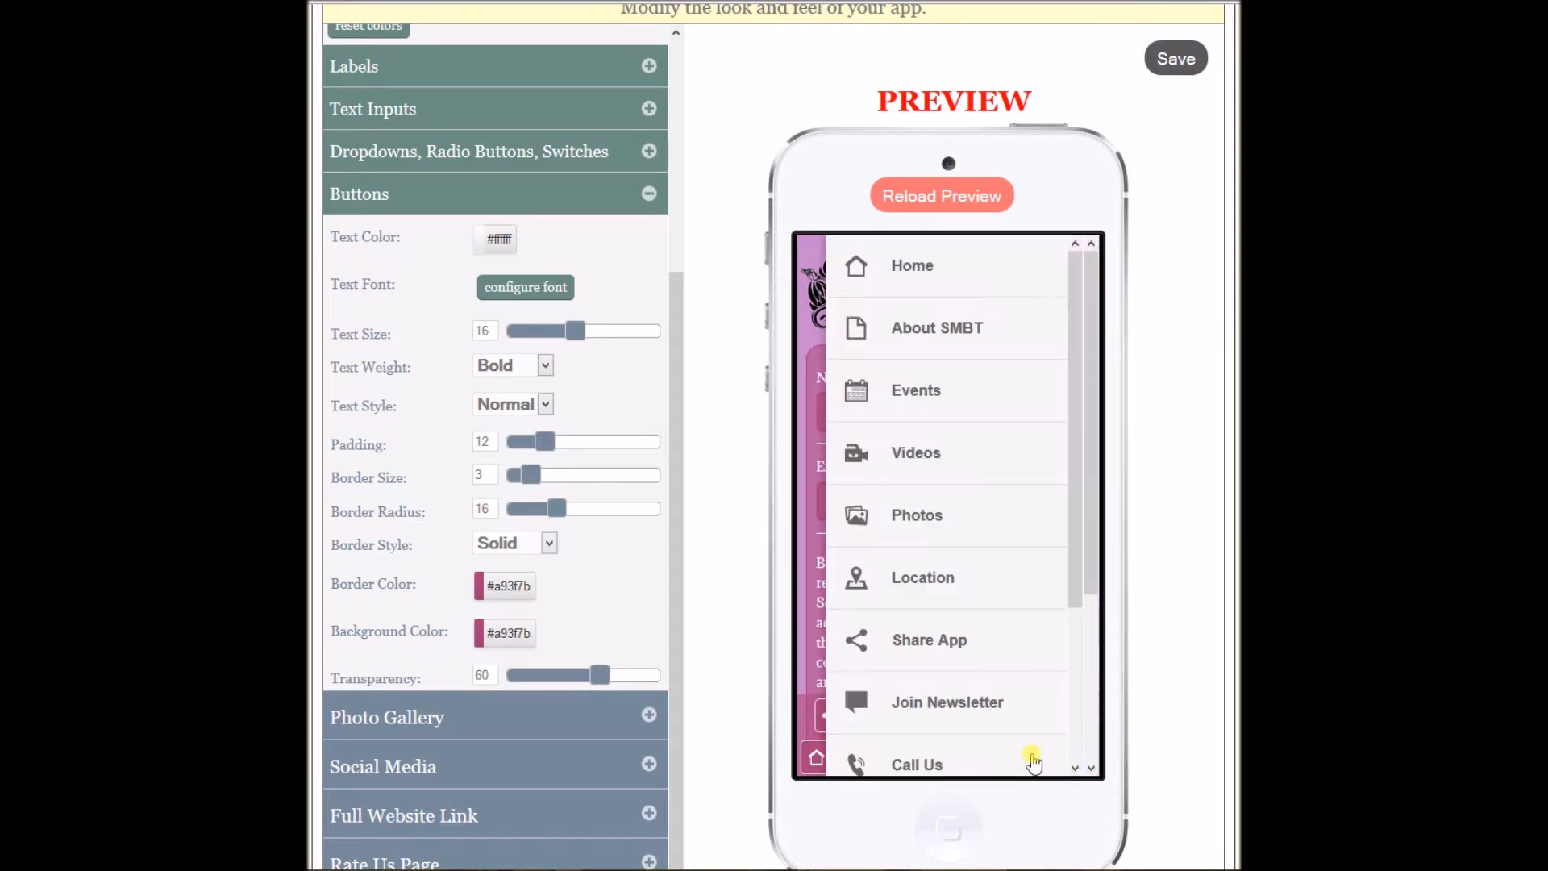
{"action": "left_click", "coordinate": [935, 641]}
{"action": "left_click_drag", "start_coordinate": [1088, 409], "coordinate": [1087, 438]}
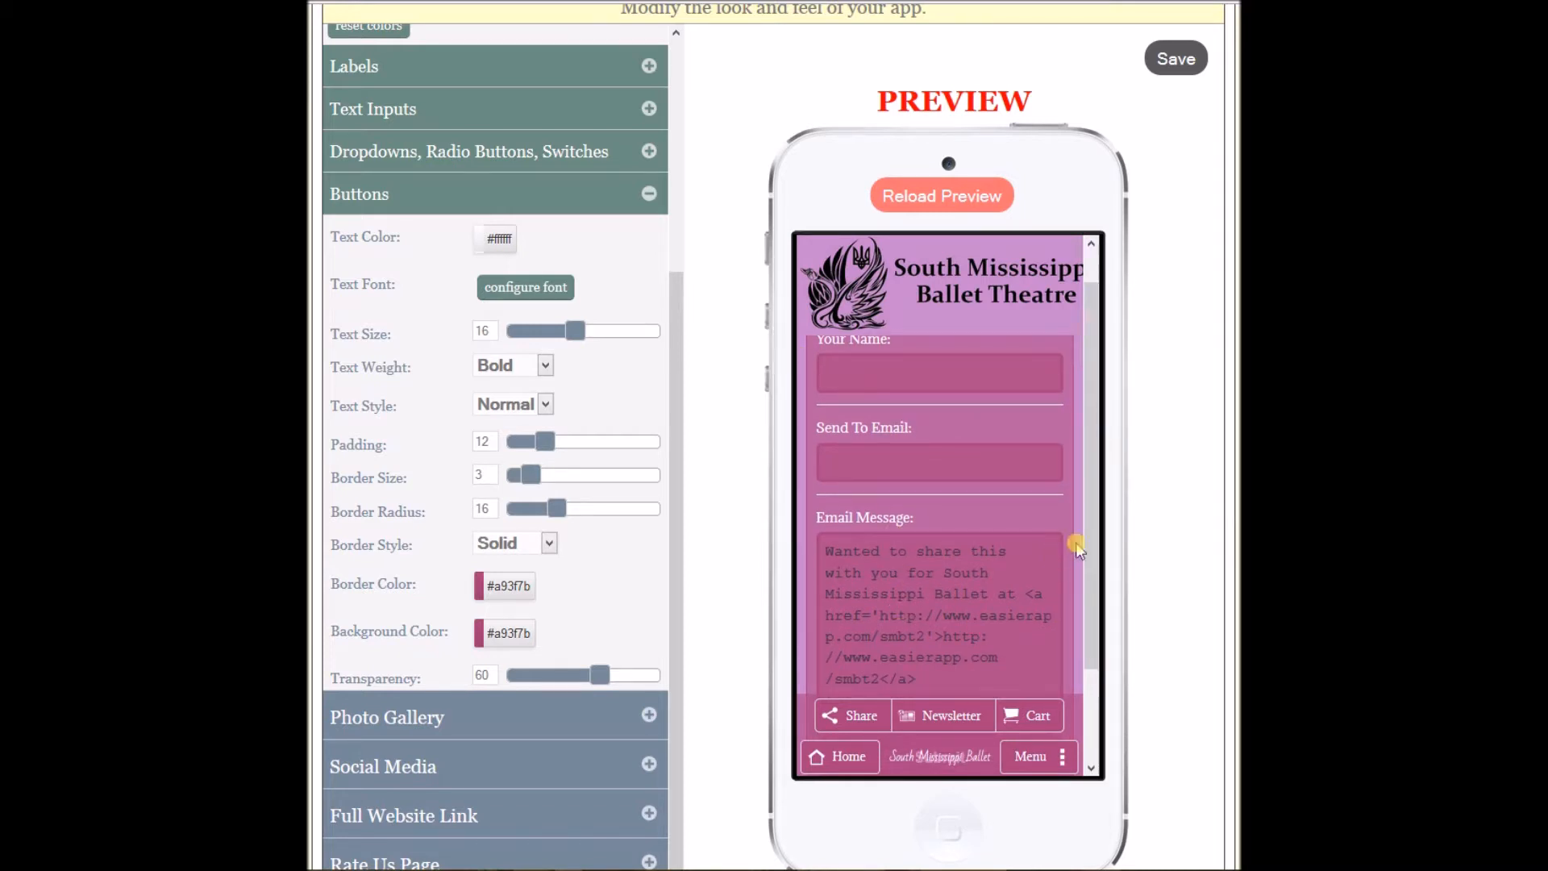
{"action": "left_click_drag", "start_coordinate": [1089, 540], "coordinate": [1099, 414]}
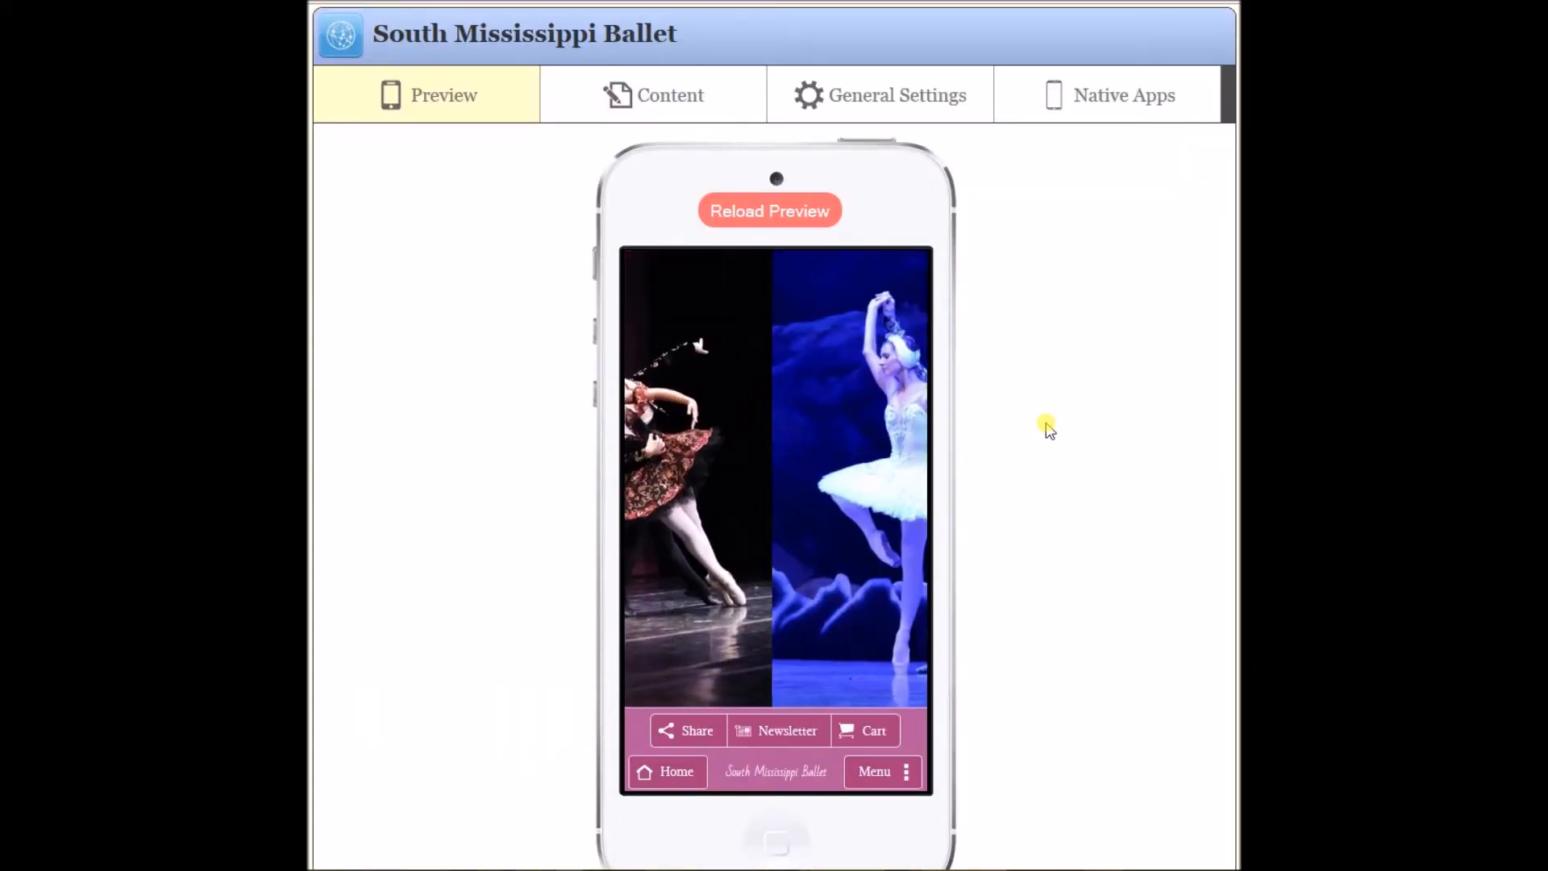
Open Styles & Colors in the General Settings, reload the preview and expand the Photo Gallery options.
{"action": "left_click", "coordinate": [914, 109]}
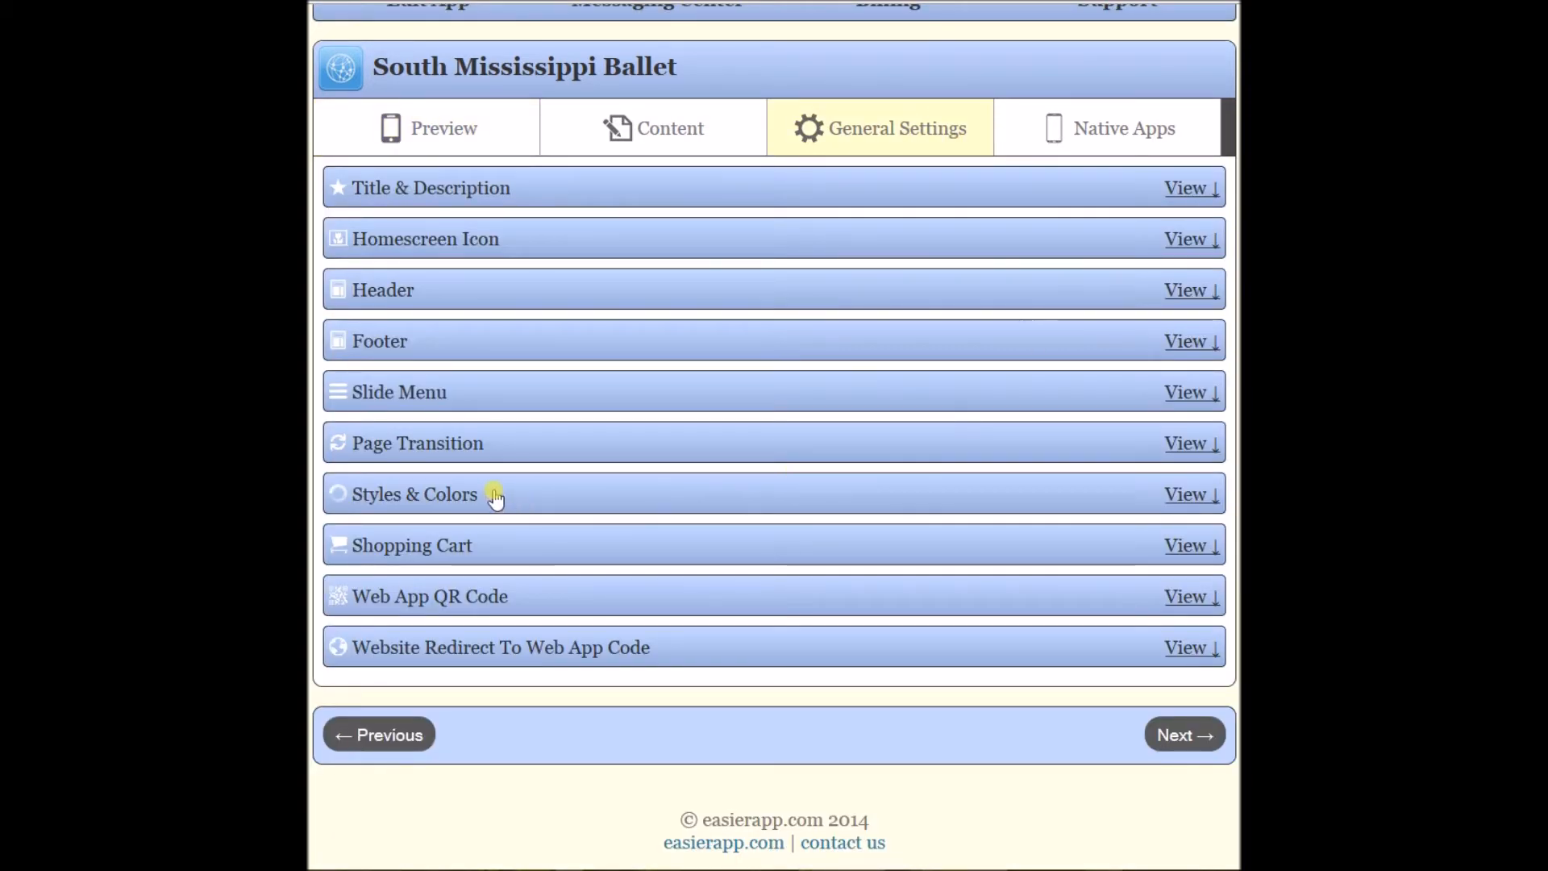
{"action": "left_click", "coordinate": [461, 495]}
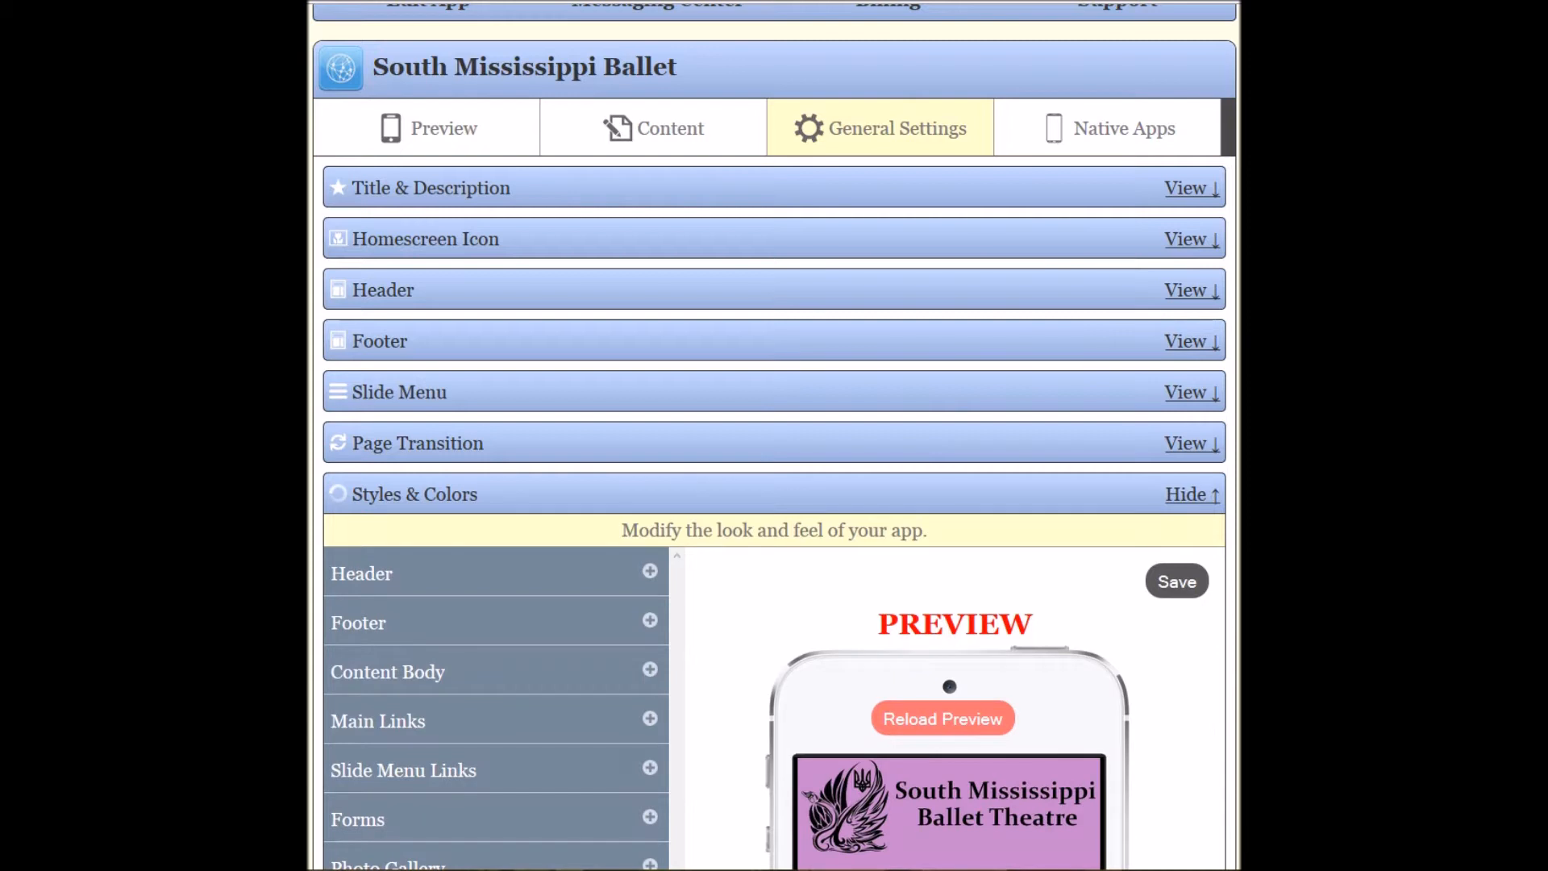
{"action": "scroll", "coordinate": [1102, 409], "scroll_direction": "down", "scroll_amount": 5}
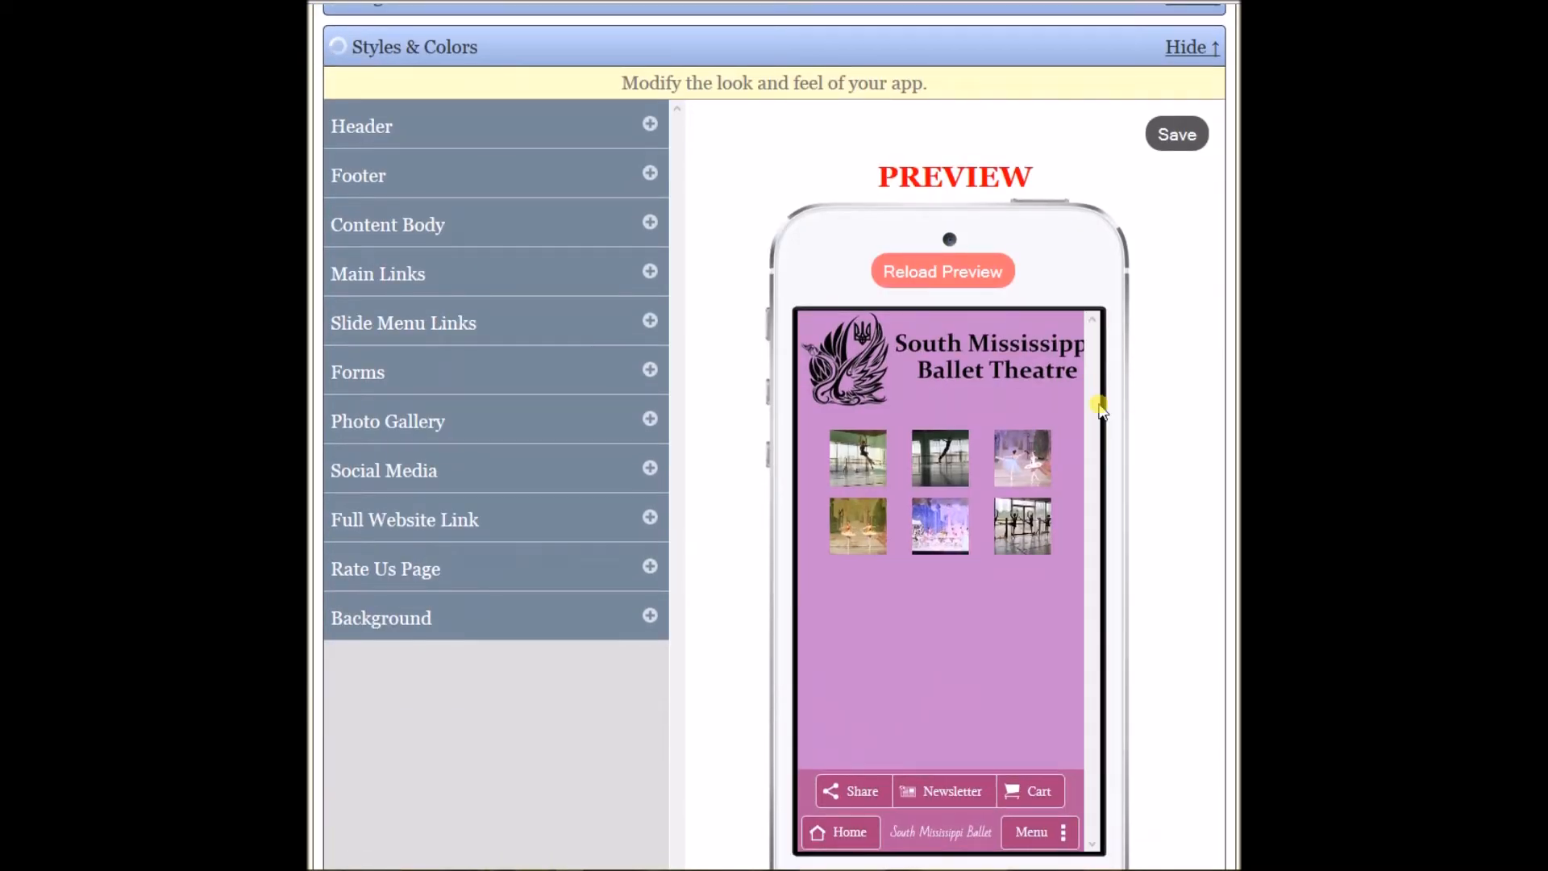
{"action": "left_click", "coordinate": [954, 274]}
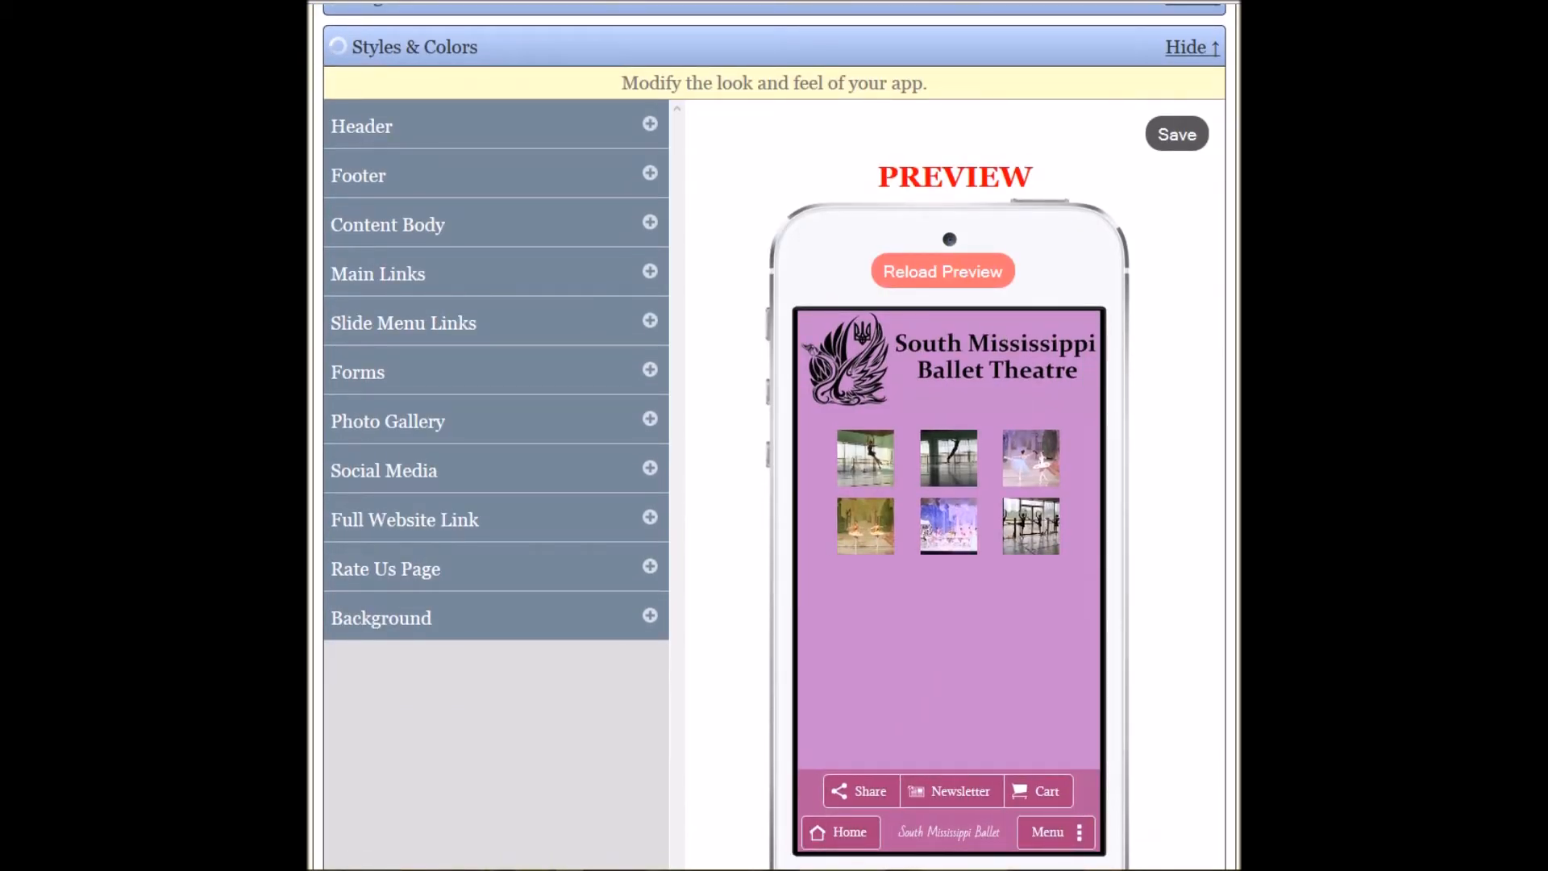
{"action": "scroll", "coordinate": [774, 435], "scroll_direction": "down", "scroll_amount": 1}
{"action": "left_click", "coordinate": [642, 393]}
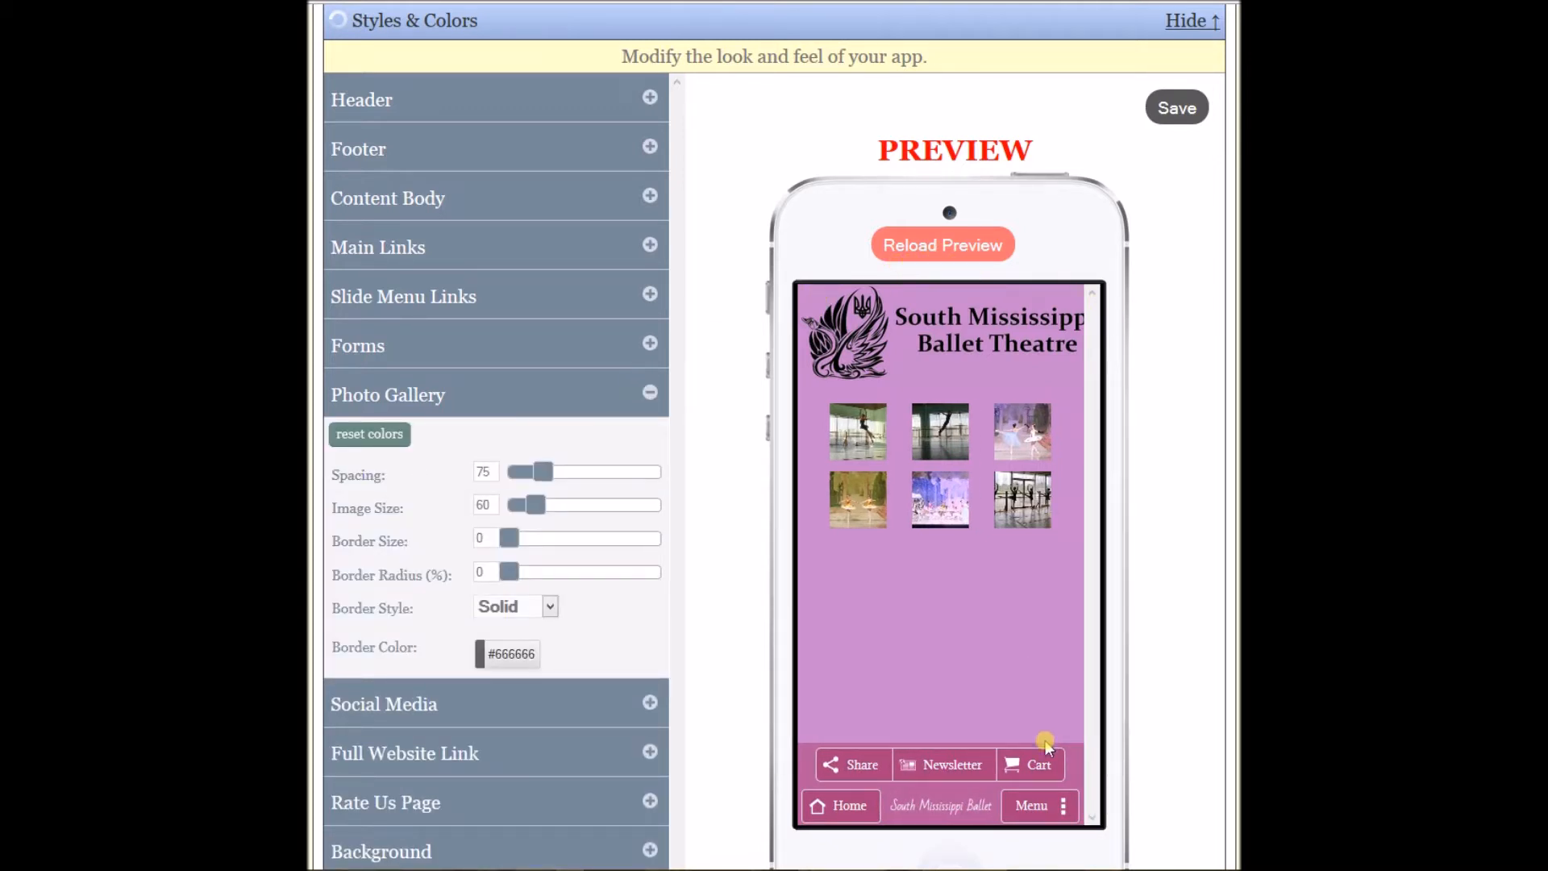
Open the Photos page from the preview's menu to view the photo gallery.
{"action": "left_click", "coordinate": [1033, 806]}
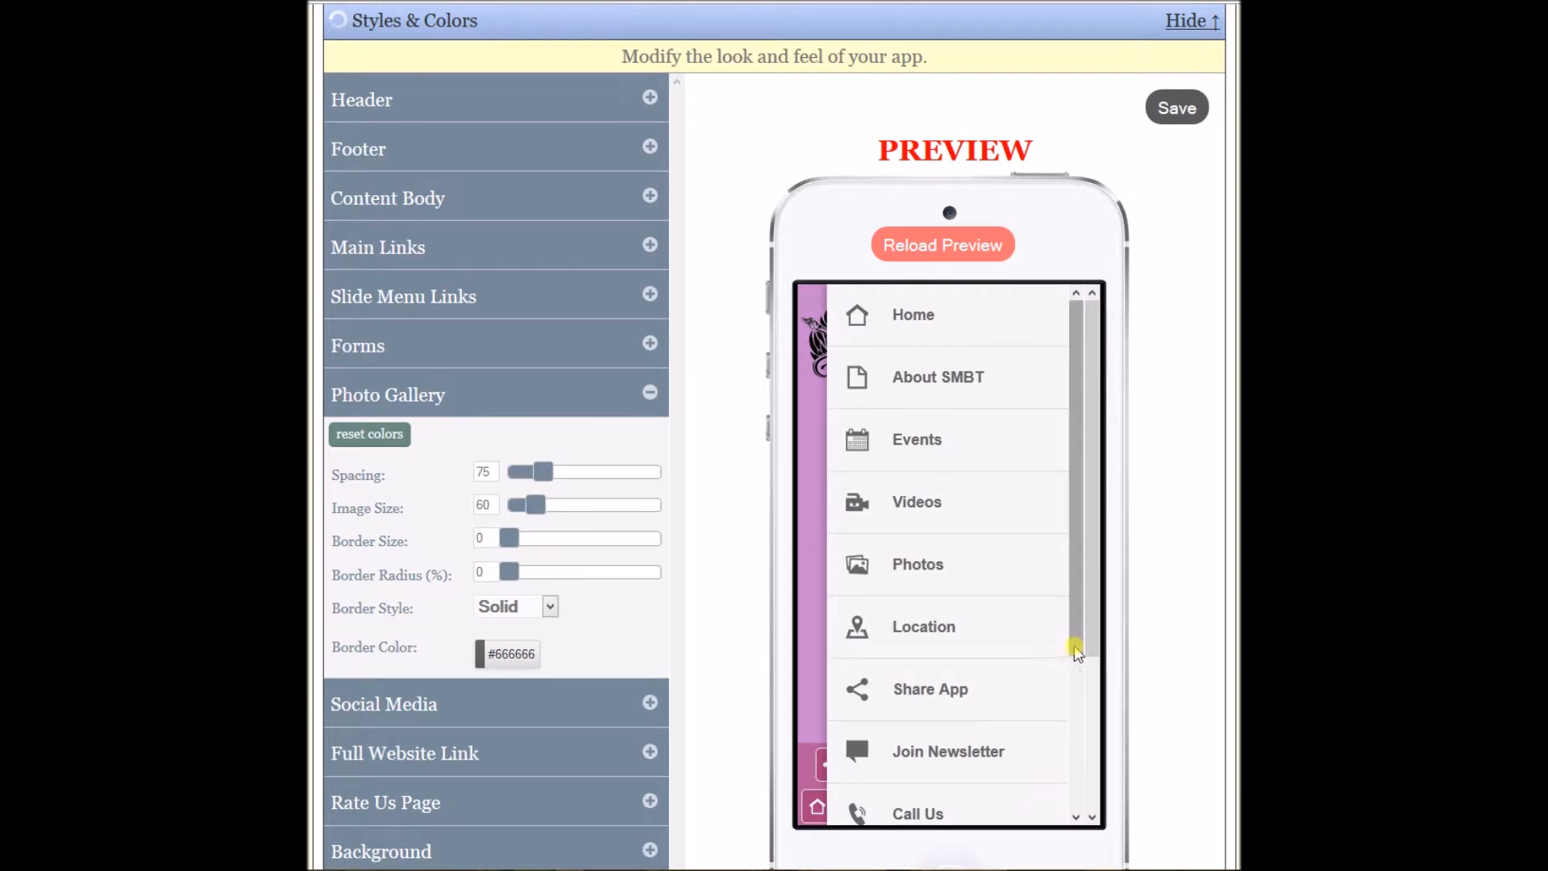
{"action": "mouse_move", "coordinate": [1075, 649]}
{"action": "left_mouse_down"}
{"action": "mouse_move", "coordinate": [1091, 796]}
{"action": "mouse_move", "coordinate": [1089, 660]}
{"action": "left_mouse_up"}
{"action": "left_click", "coordinate": [903, 550]}
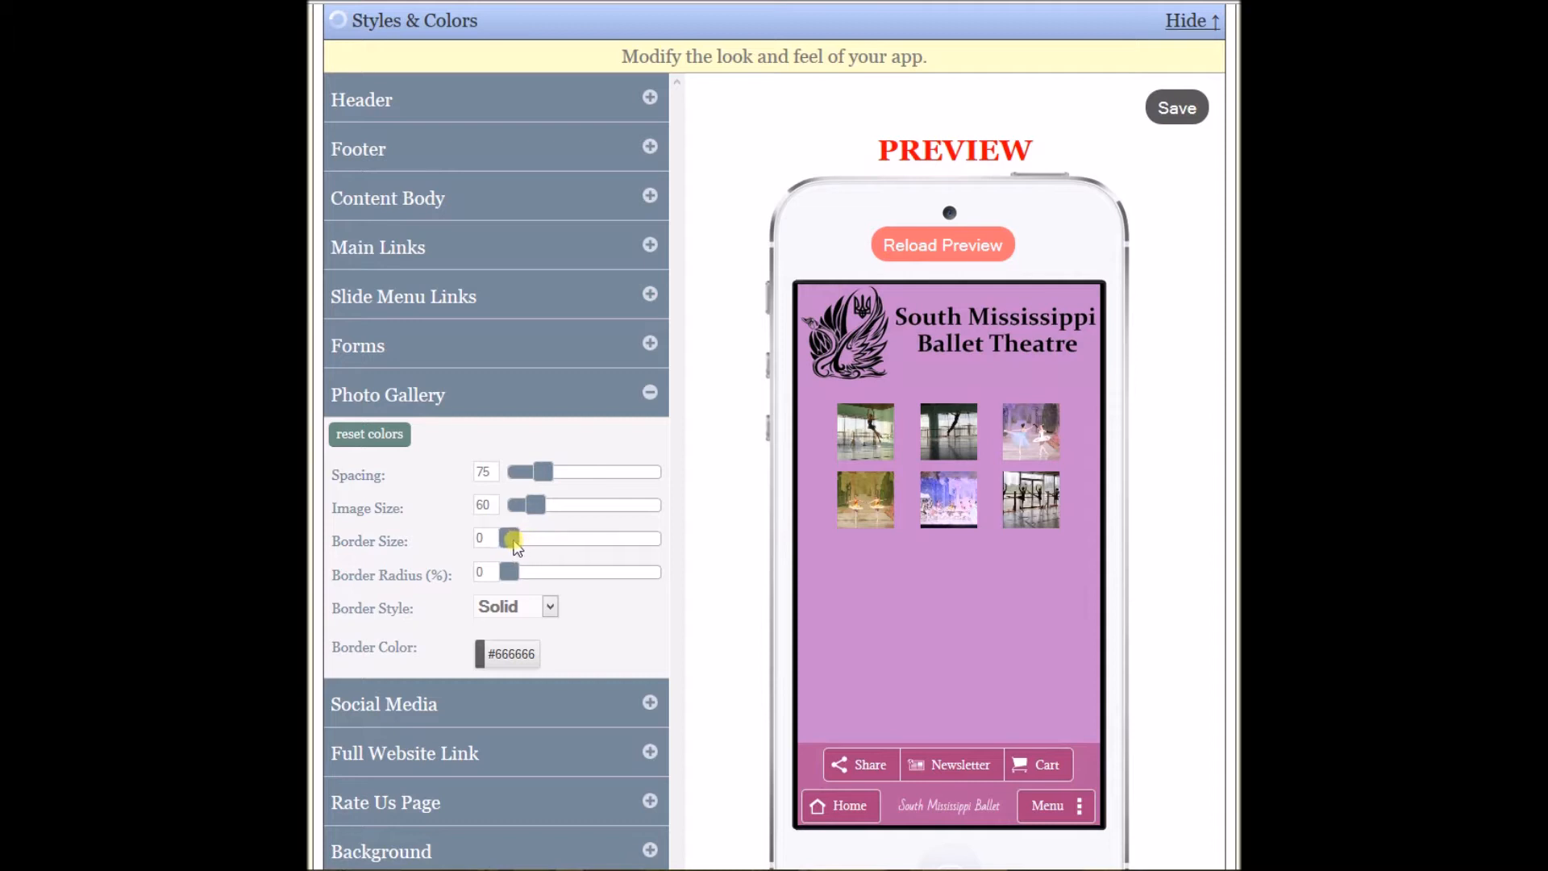
Set the photo gallery's border size to 2, border radius to 19%, image size to 84 and spacing to 83.
{"action": "left_click_drag", "start_coordinate": [513, 540], "coordinate": [524, 539]}
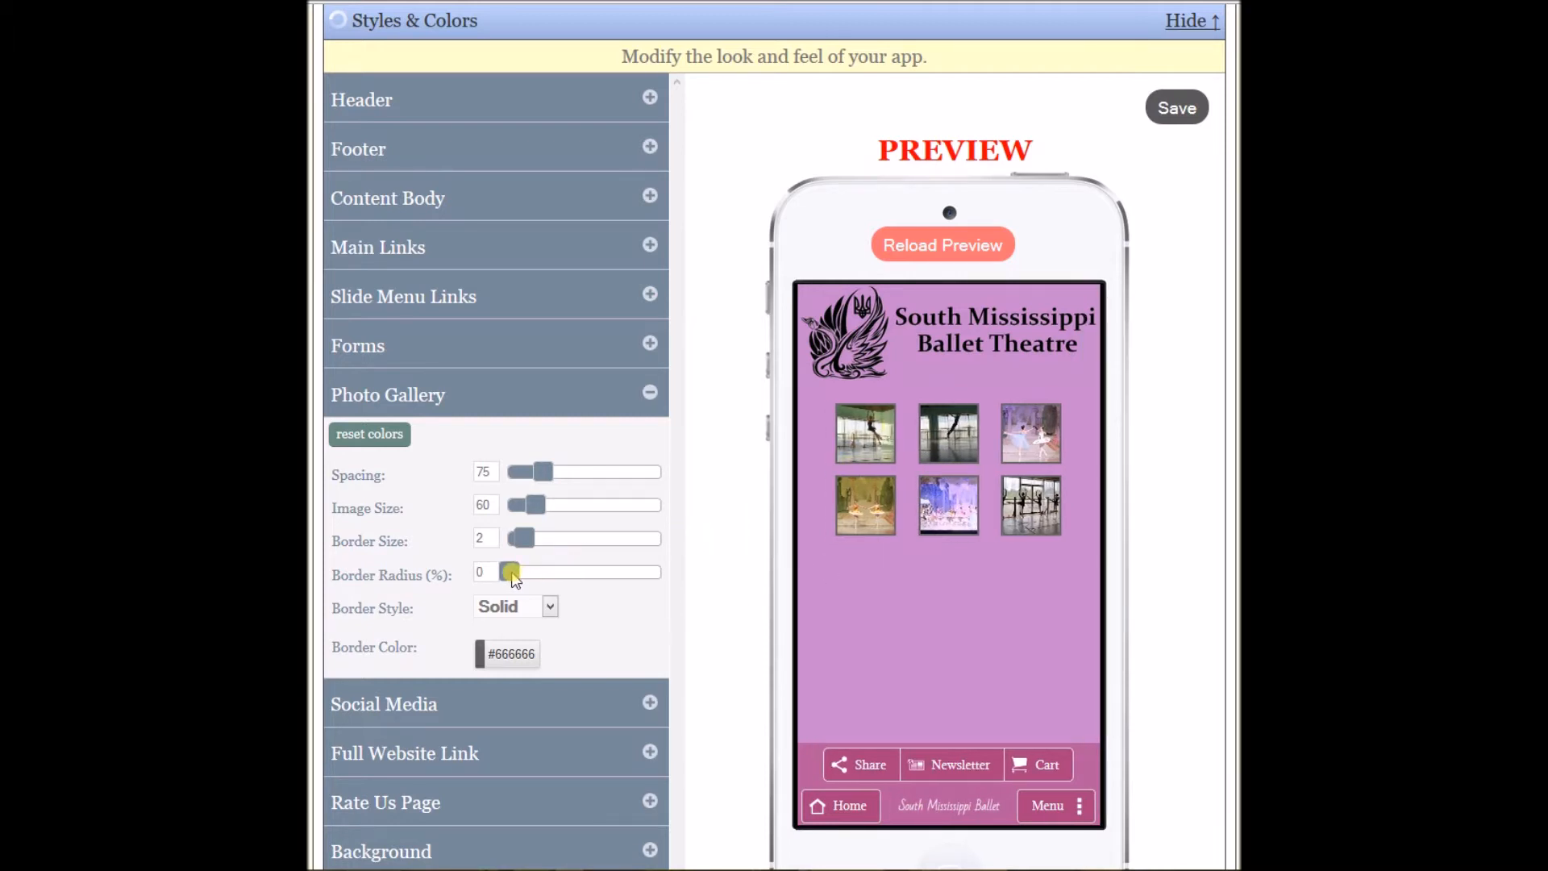
{"action": "left_click_drag", "start_coordinate": [513, 575], "coordinate": [571, 569]}
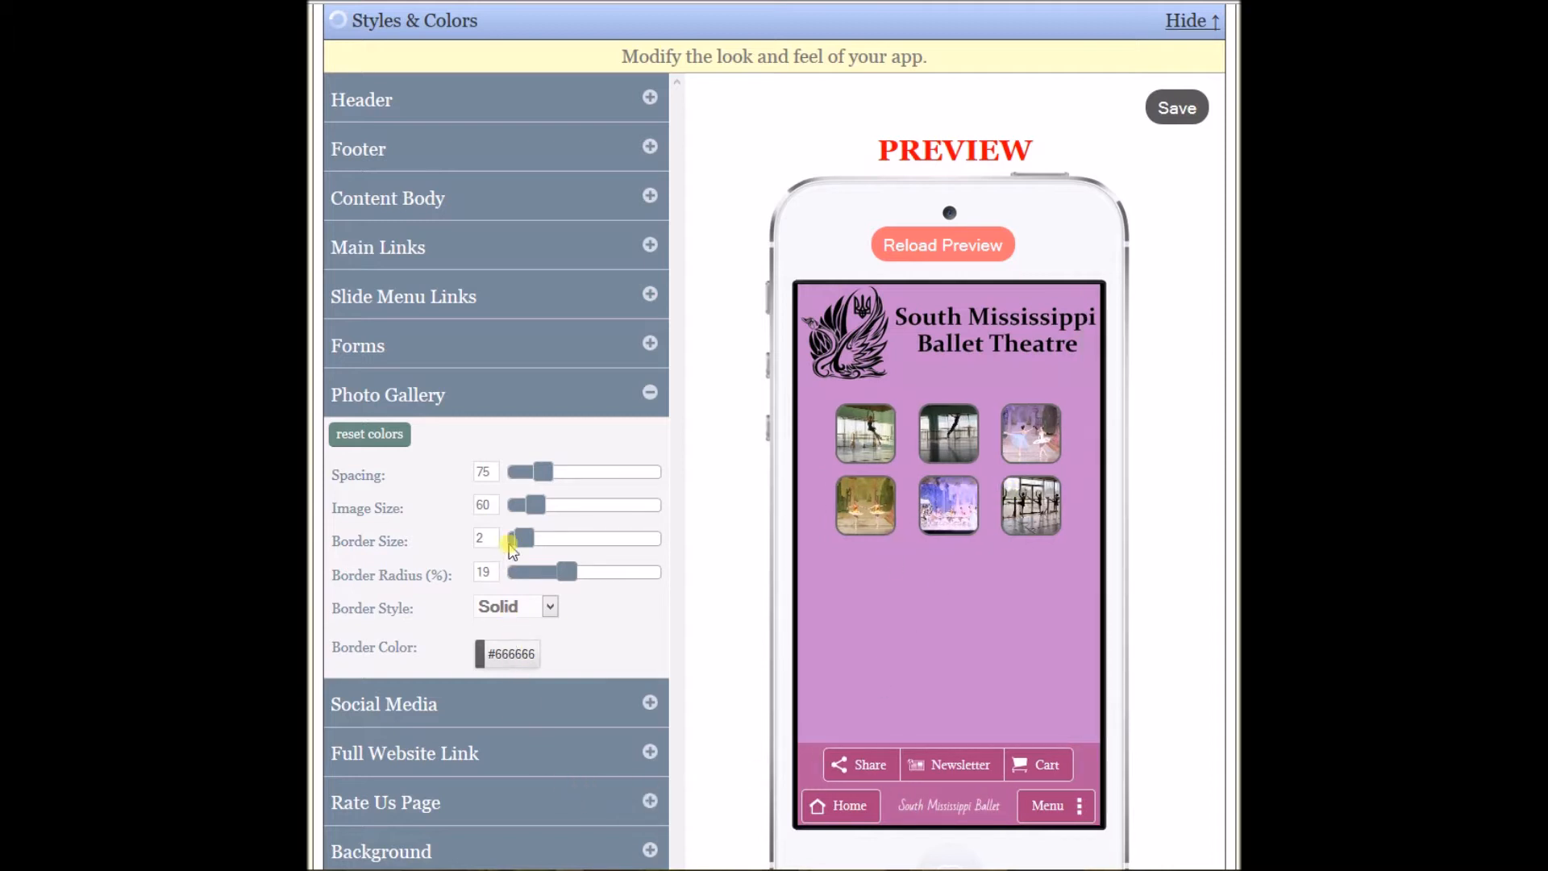
{"action": "left_click_drag", "start_coordinate": [536, 505], "coordinate": [547, 507]}
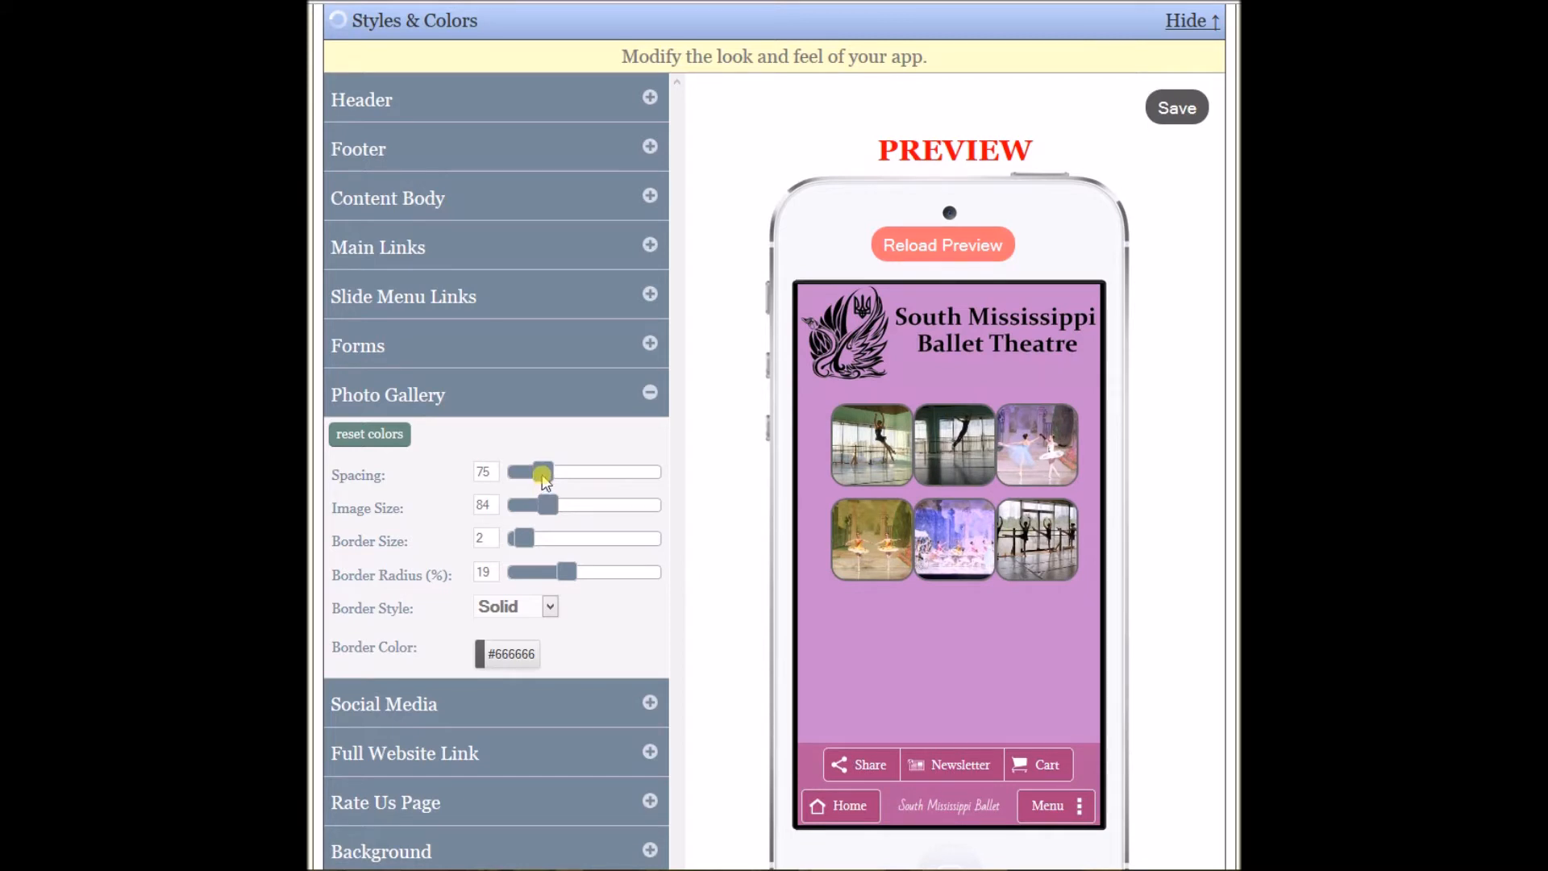
{"action": "left_click_drag", "start_coordinate": [542, 478], "coordinate": [549, 479]}
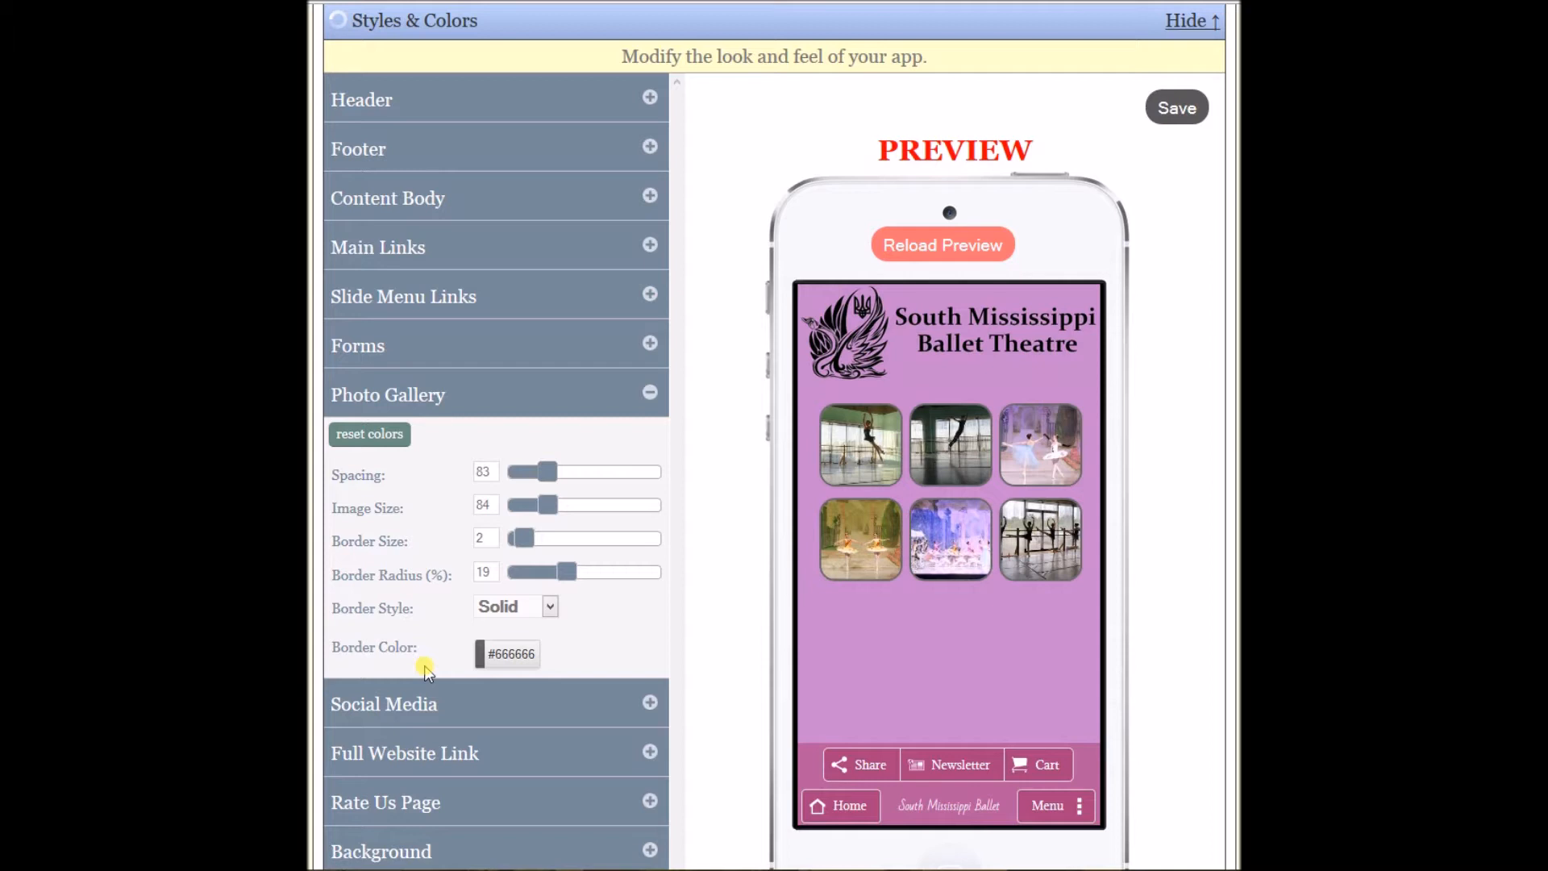
Set the photo gallery's border color to #ffffff and save the styles.
{"action": "left_click", "coordinate": [496, 653]}
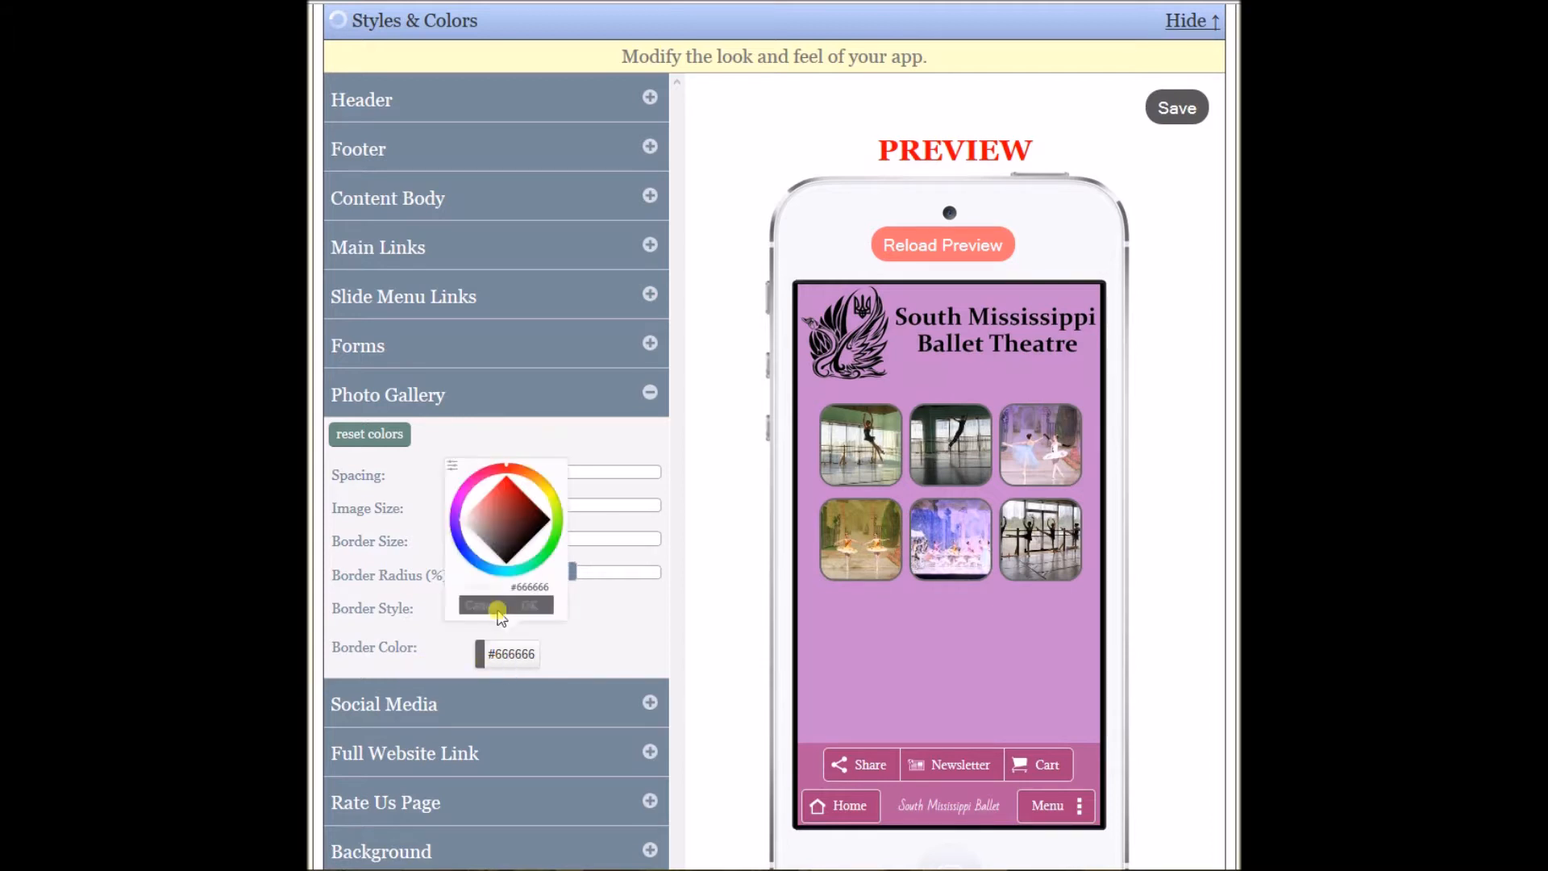
{"action": "left_click", "coordinate": [529, 606]}
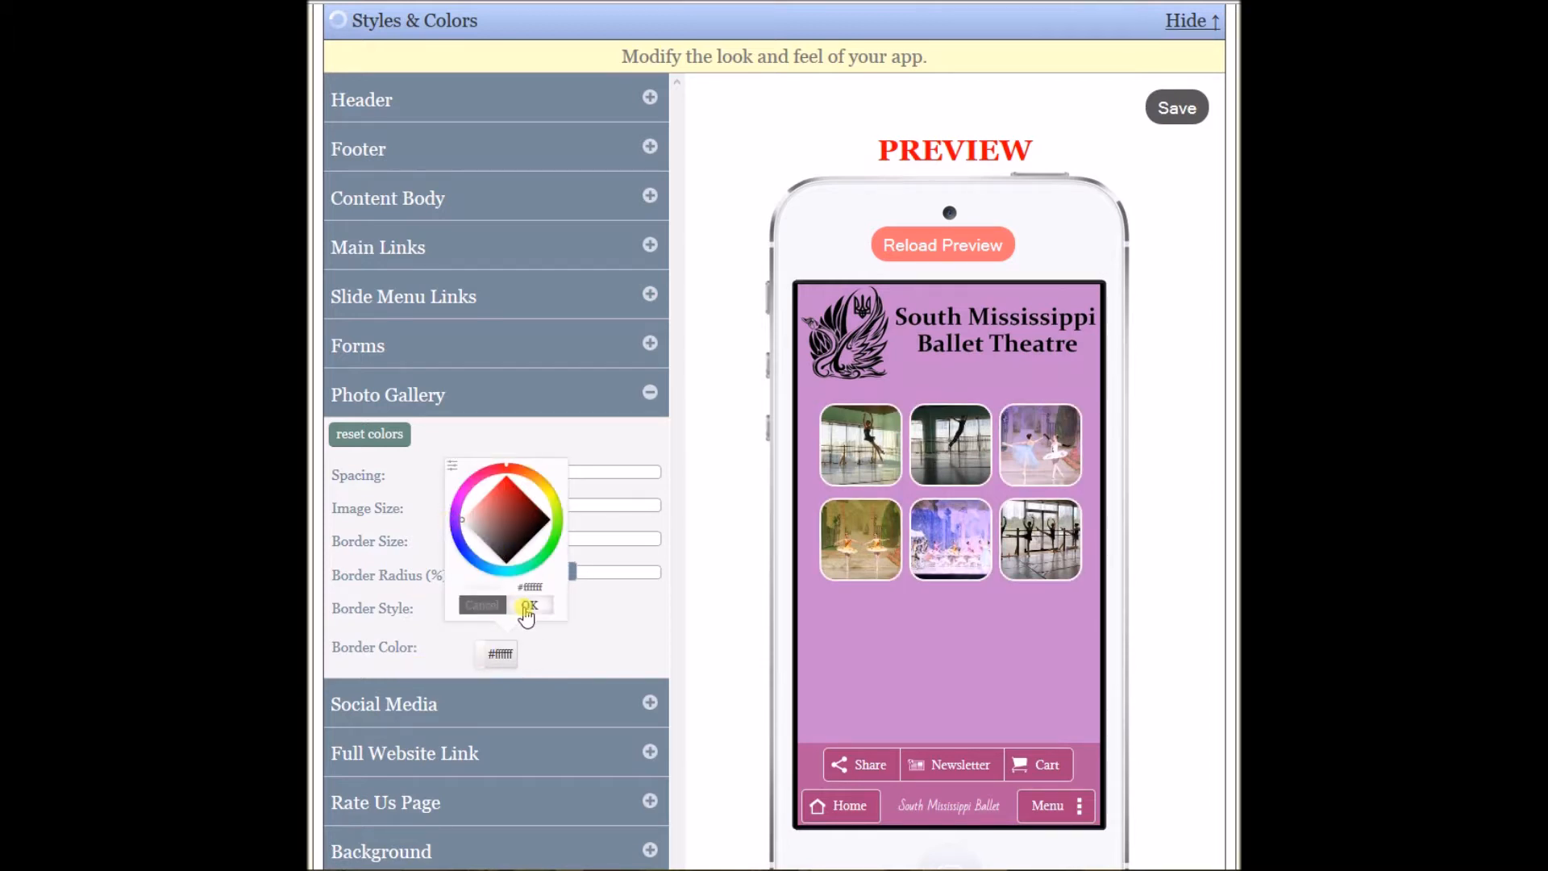
{"action": "left_click", "coordinate": [1176, 109]}
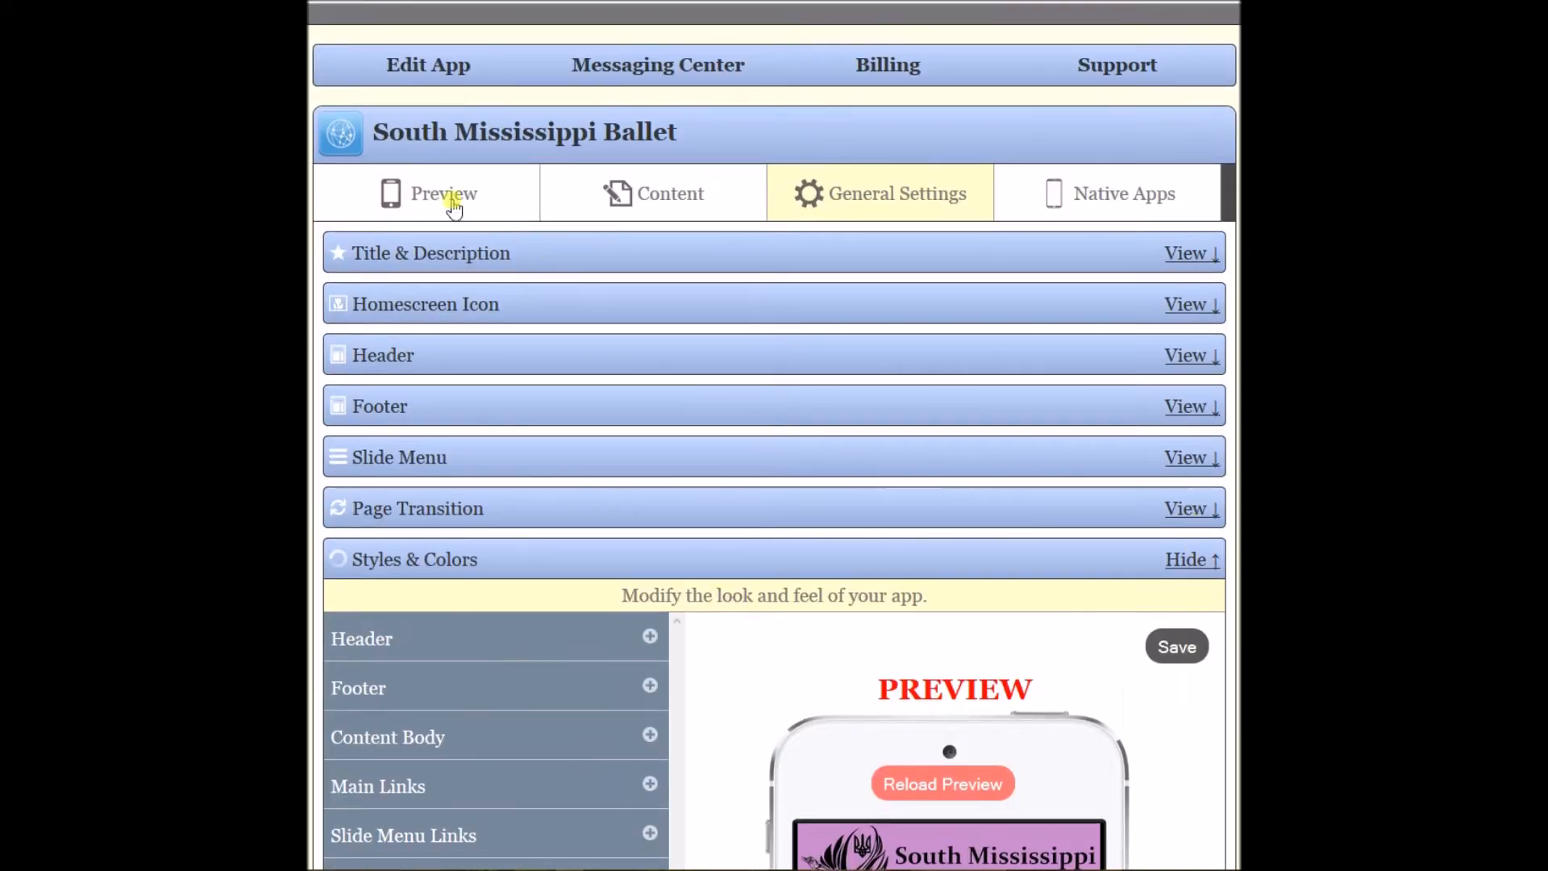
Open the full app preview, reload it and go to the Photos page from its menu.
{"action": "left_click", "coordinate": [441, 196]}
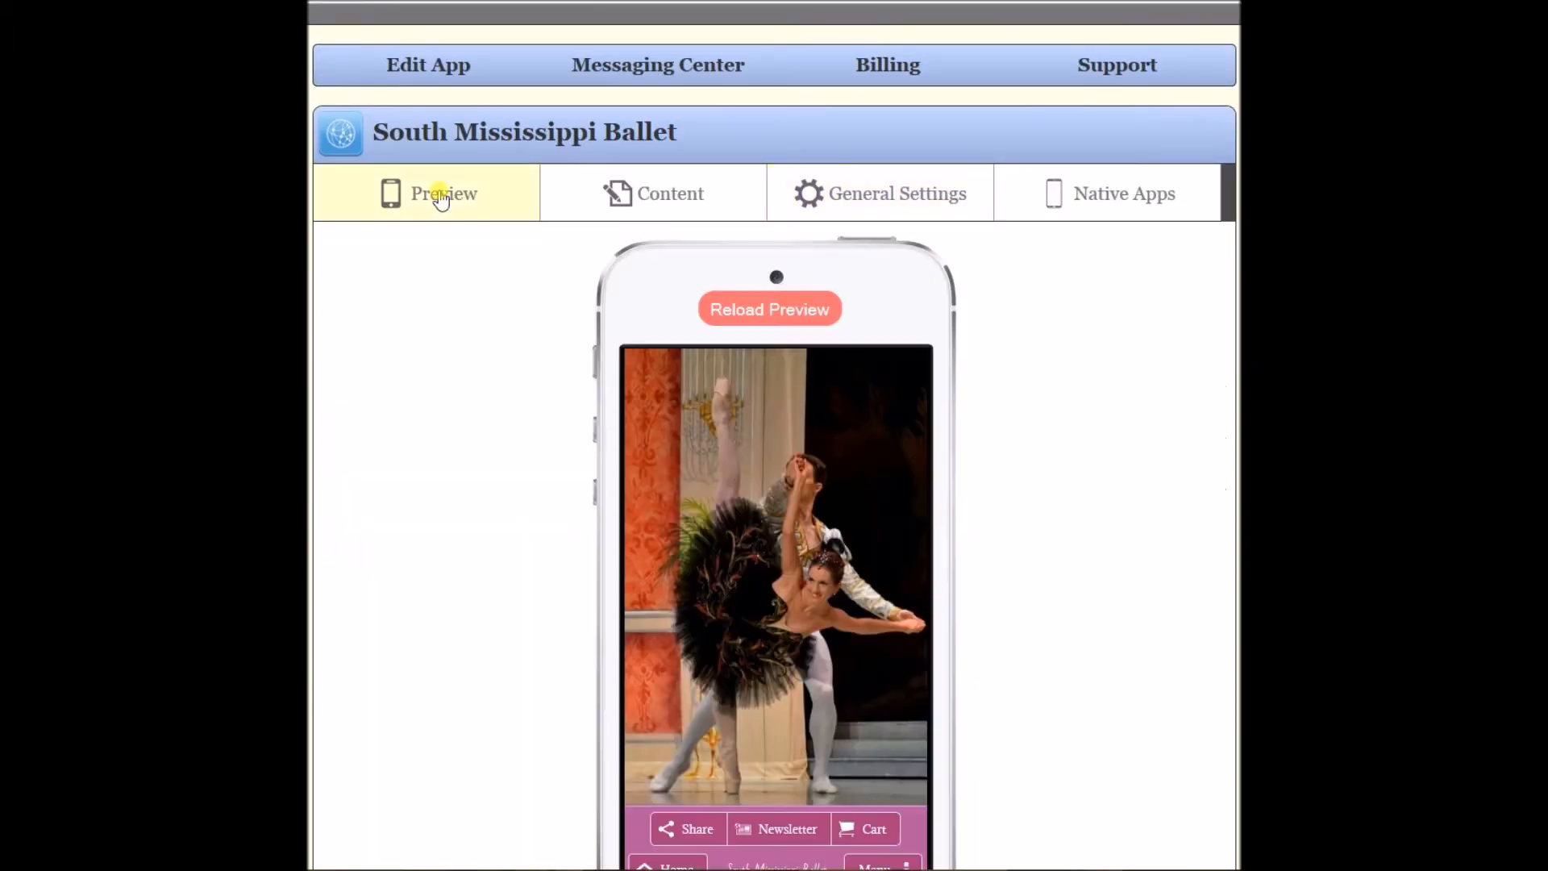
{"action": "left_click", "coordinate": [788, 312]}
{"action": "scroll", "coordinate": [1099, 443], "scroll_direction": "down", "scroll_amount": 4}
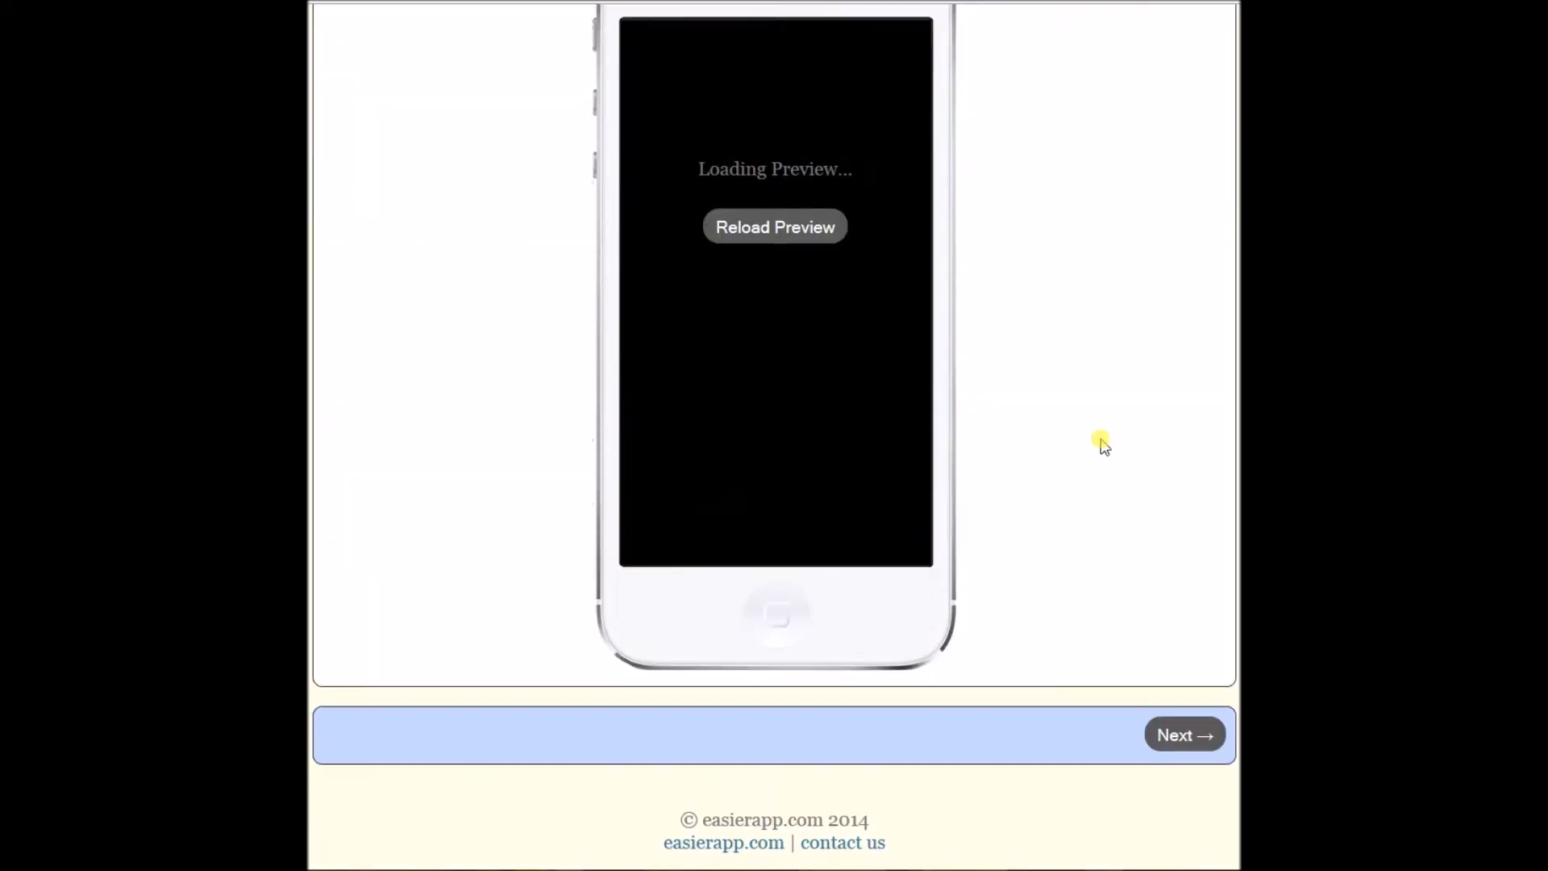
{"action": "scroll", "coordinate": [1099, 452], "scroll_direction": "up", "scroll_amount": 4}
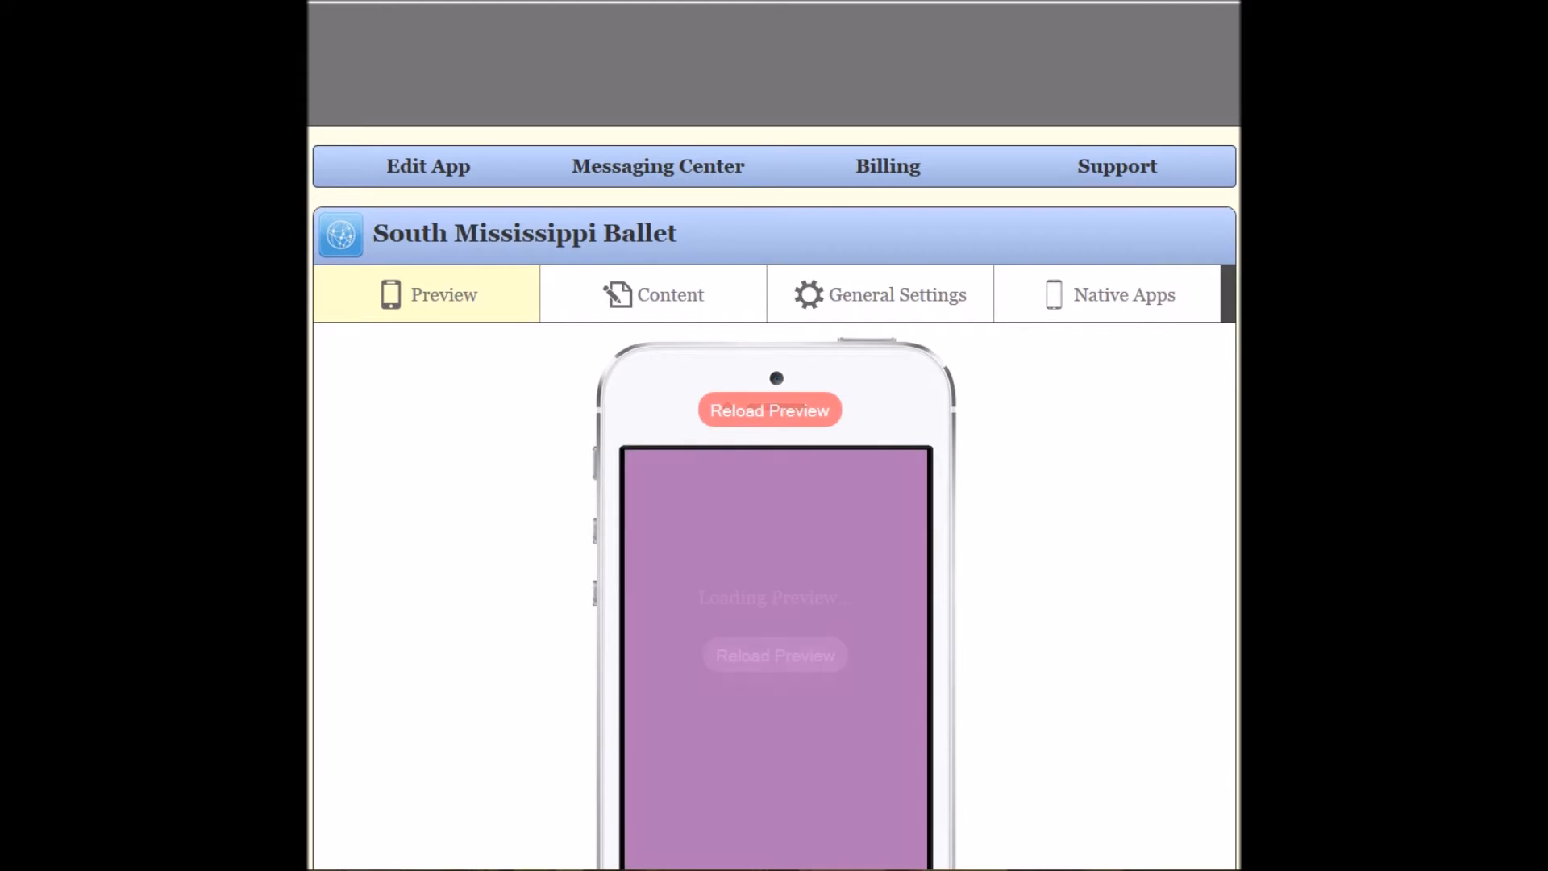
{"action": "scroll", "coordinate": [1071, 808], "scroll_direction": "down", "scroll_amount": 3}
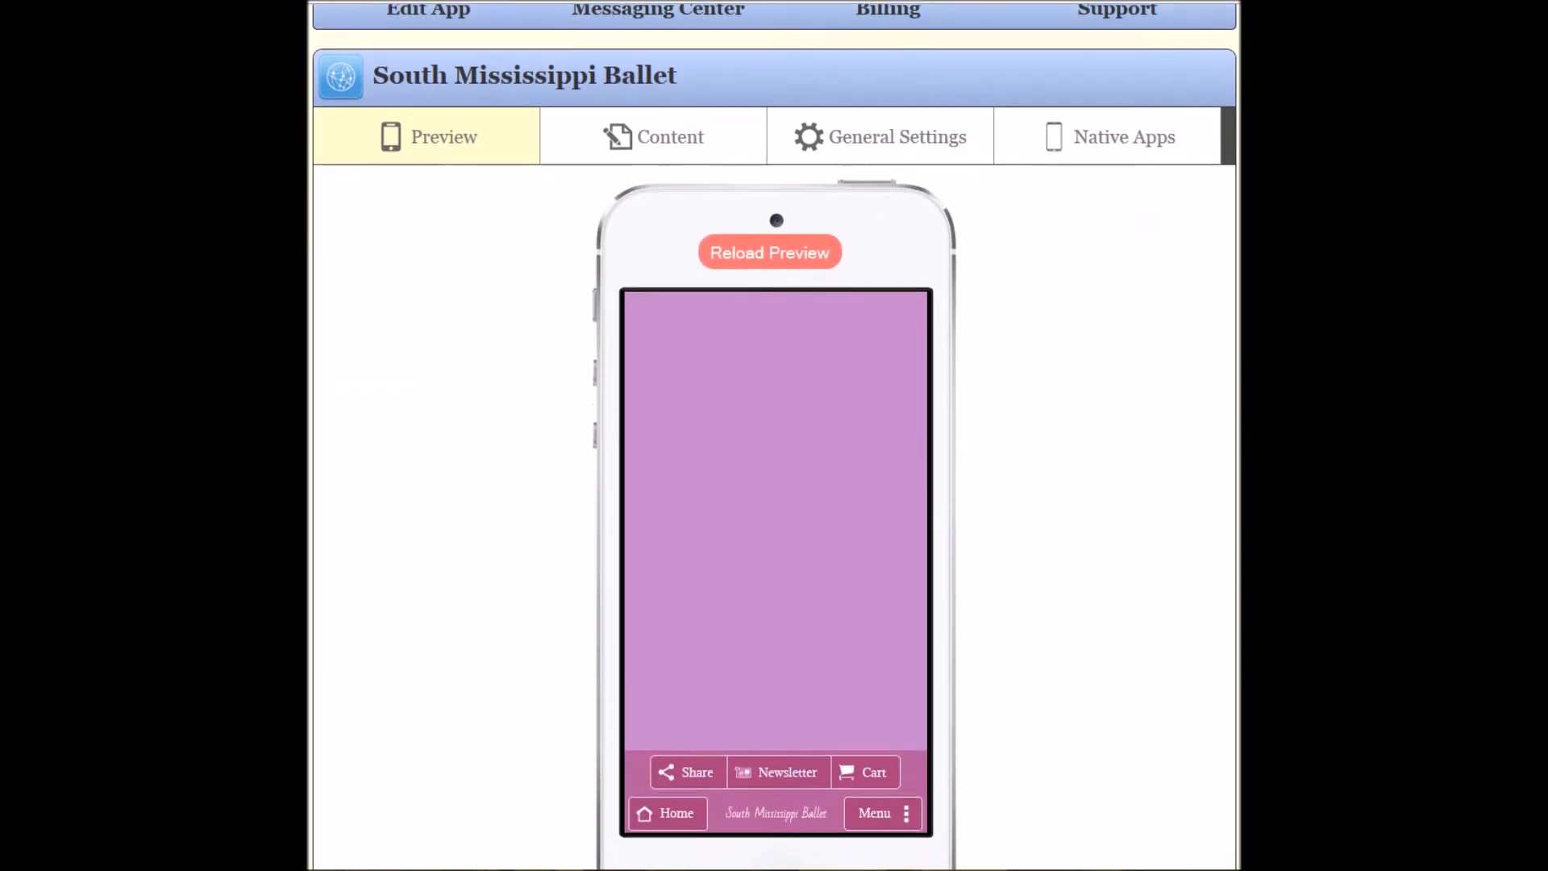
{"action": "left_click", "coordinate": [870, 814]}
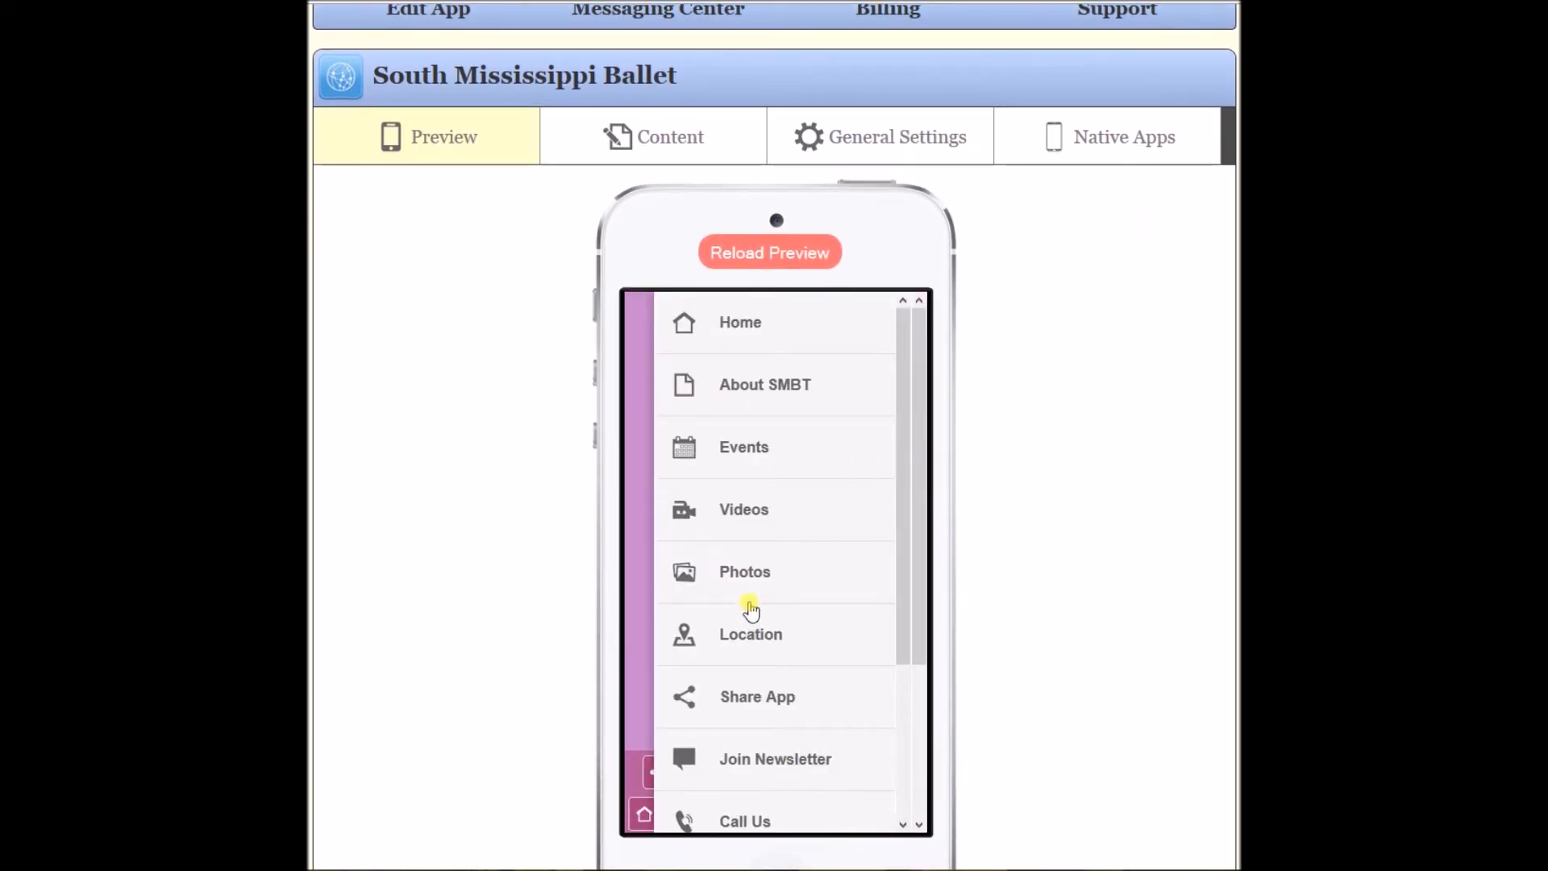
{"action": "left_click", "coordinate": [745, 574]}
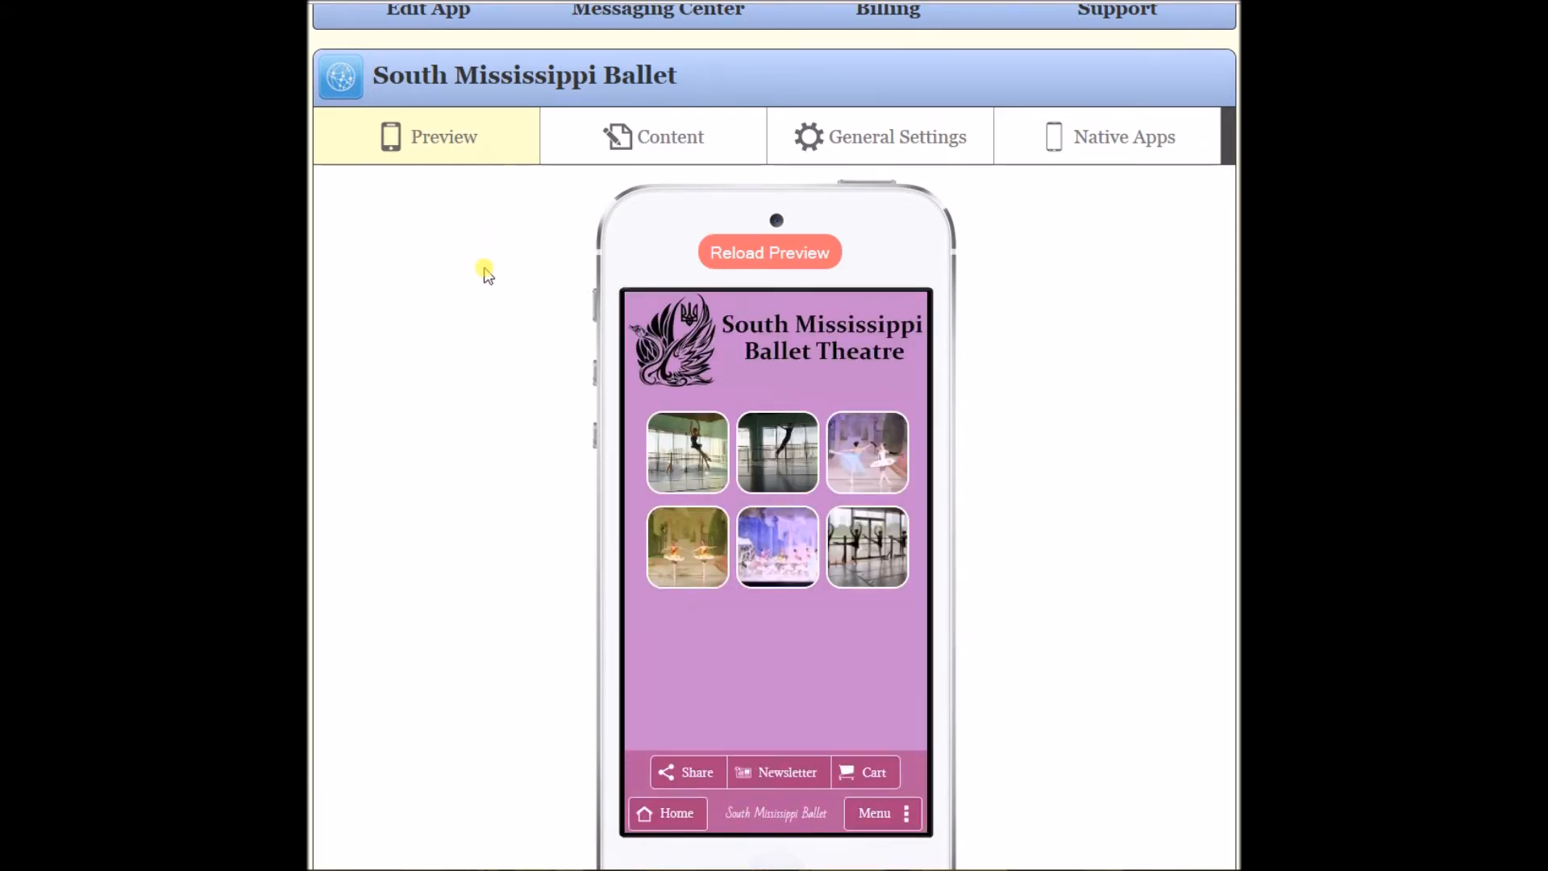
Open the first gallery photo full screen, browse forward through the following three photos and close the viewer.
{"action": "left_click", "coordinate": [724, 466]}
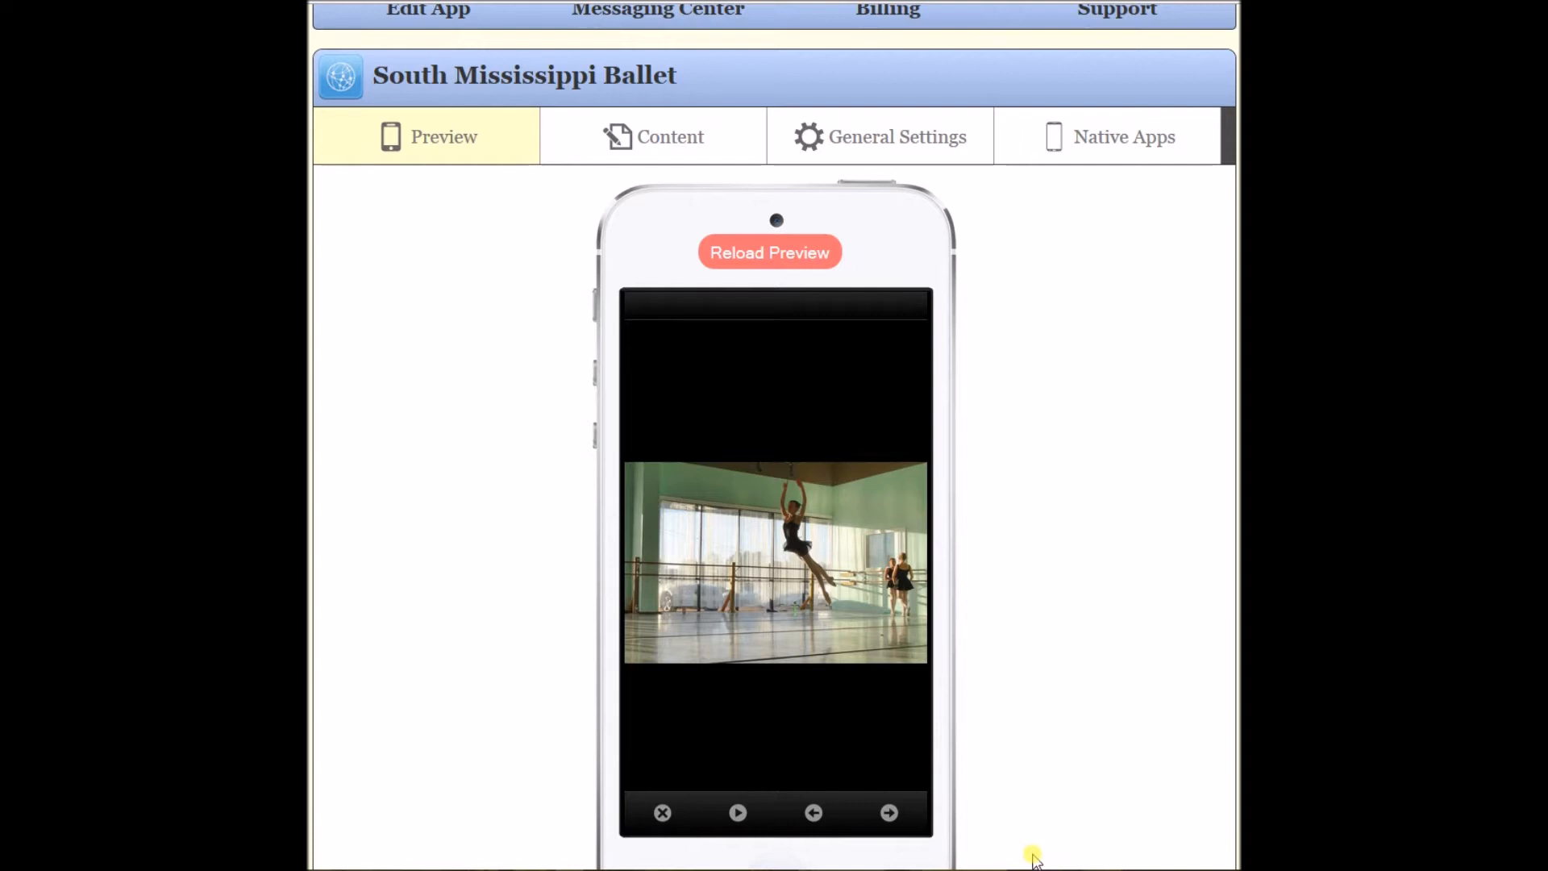
{"action": "mouse_move", "coordinate": [834, 533]}
{"action": "left_mouse_down"}
{"action": "mouse_move", "coordinate": [643, 531]}
{"action": "mouse_move", "coordinate": [806, 525]}
{"action": "left_mouse_up"}
{"action": "left_click", "coordinate": [890, 813]}
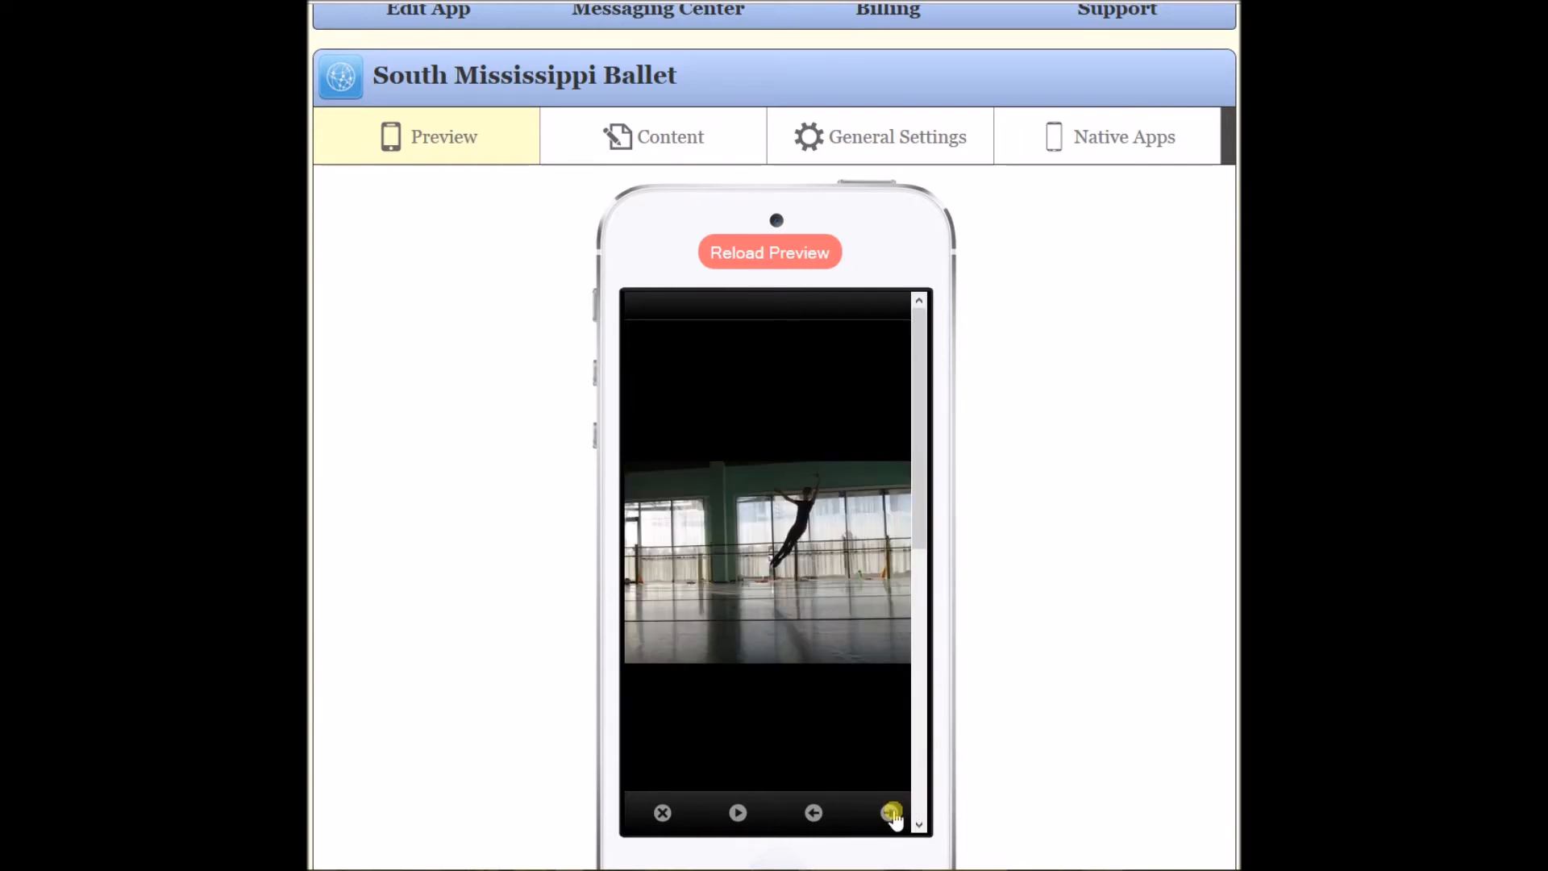
{"action": "left_click", "coordinate": [892, 813]}
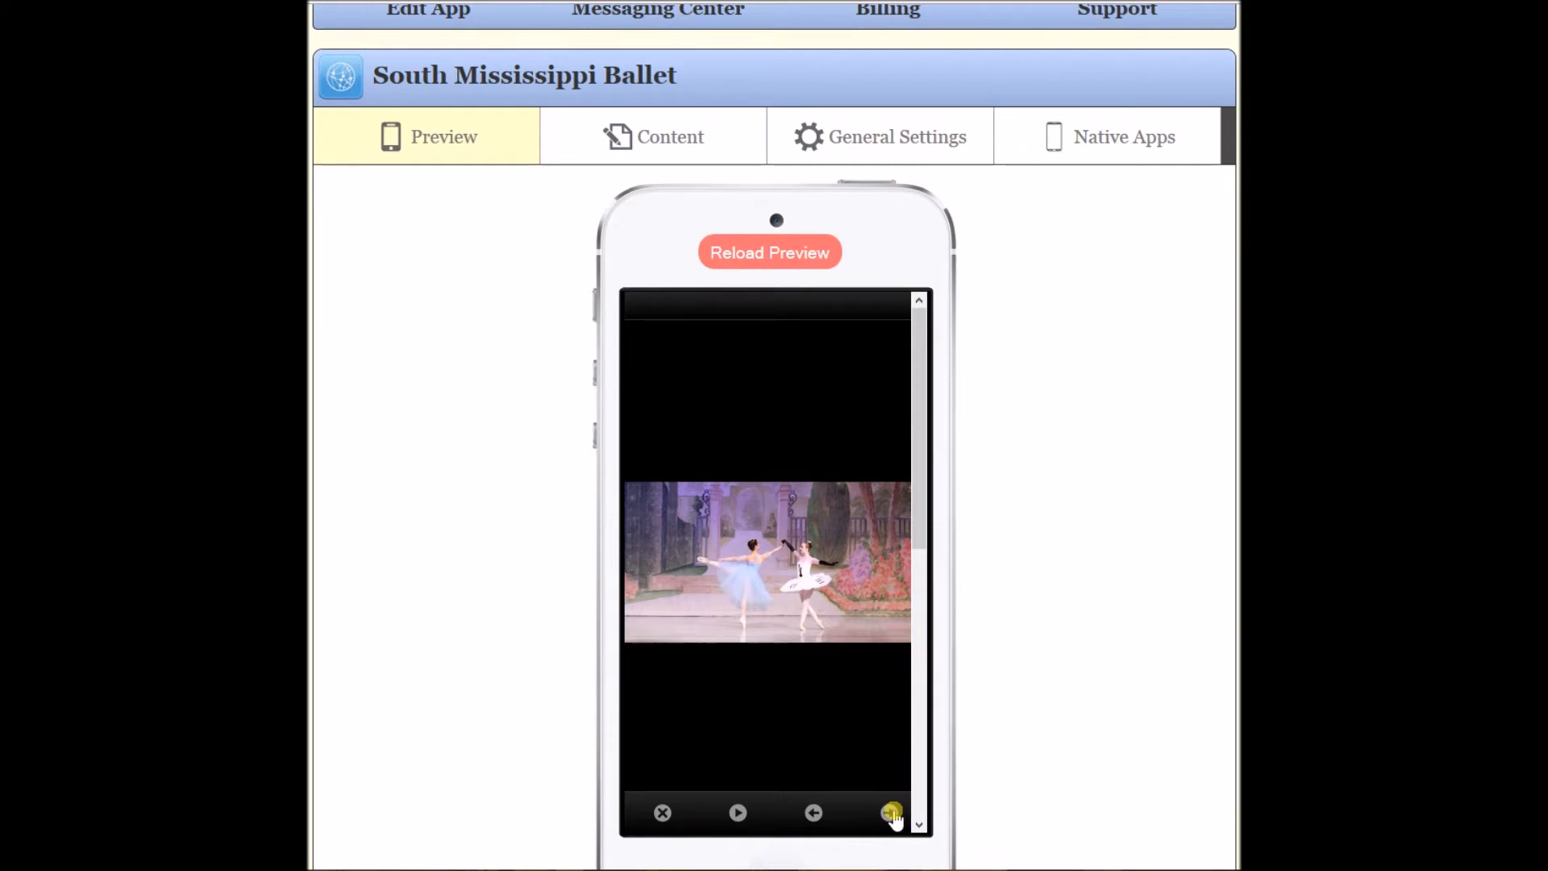
{"action": "left_click", "coordinate": [892, 813]}
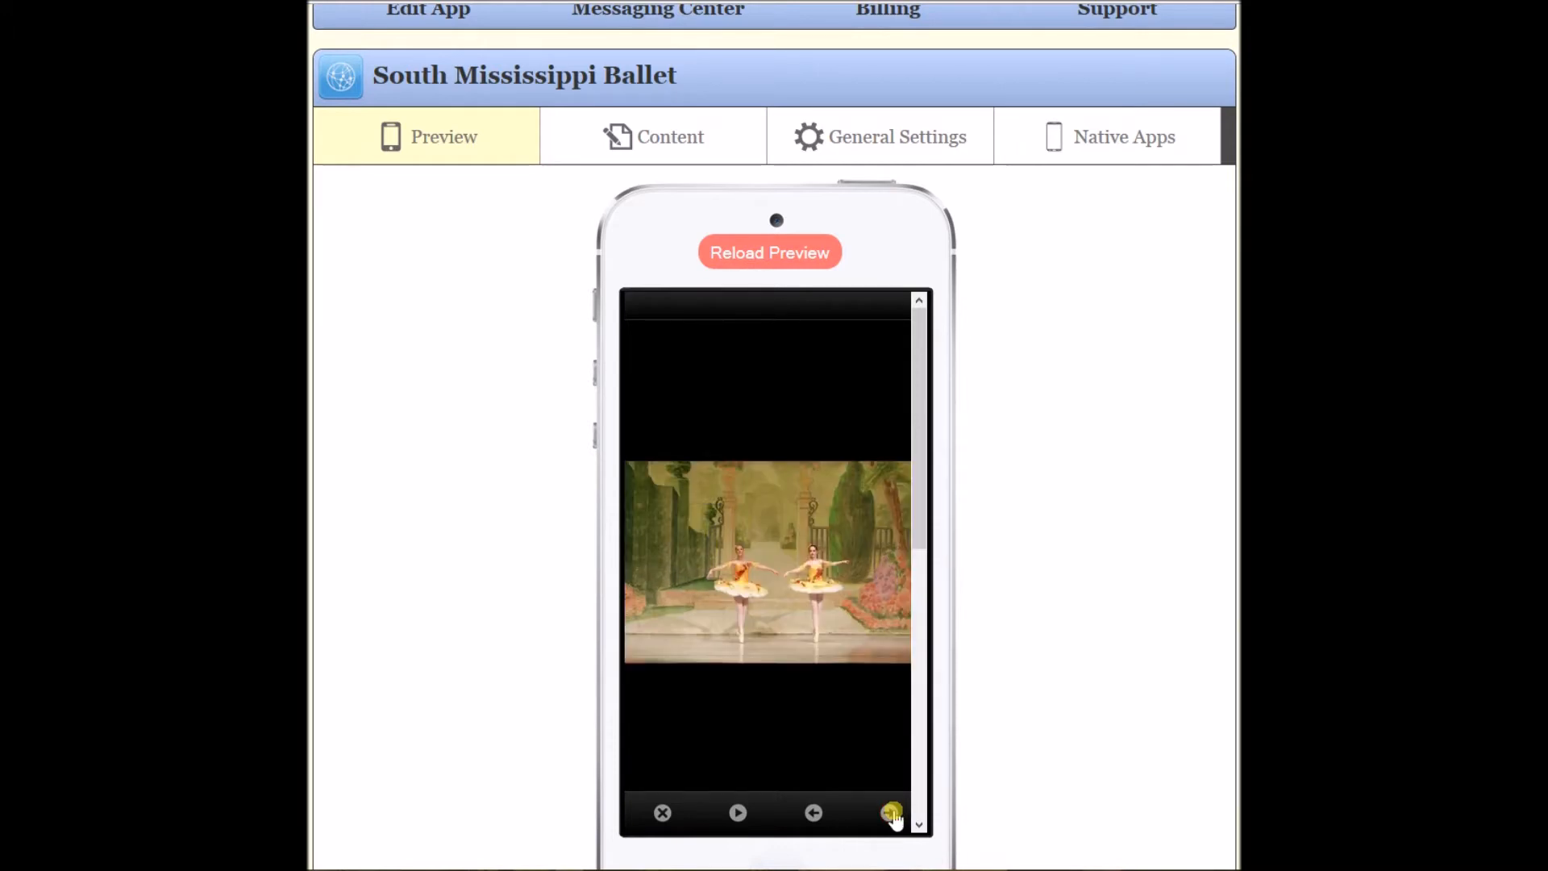
{"action": "left_click", "coordinate": [663, 812]}
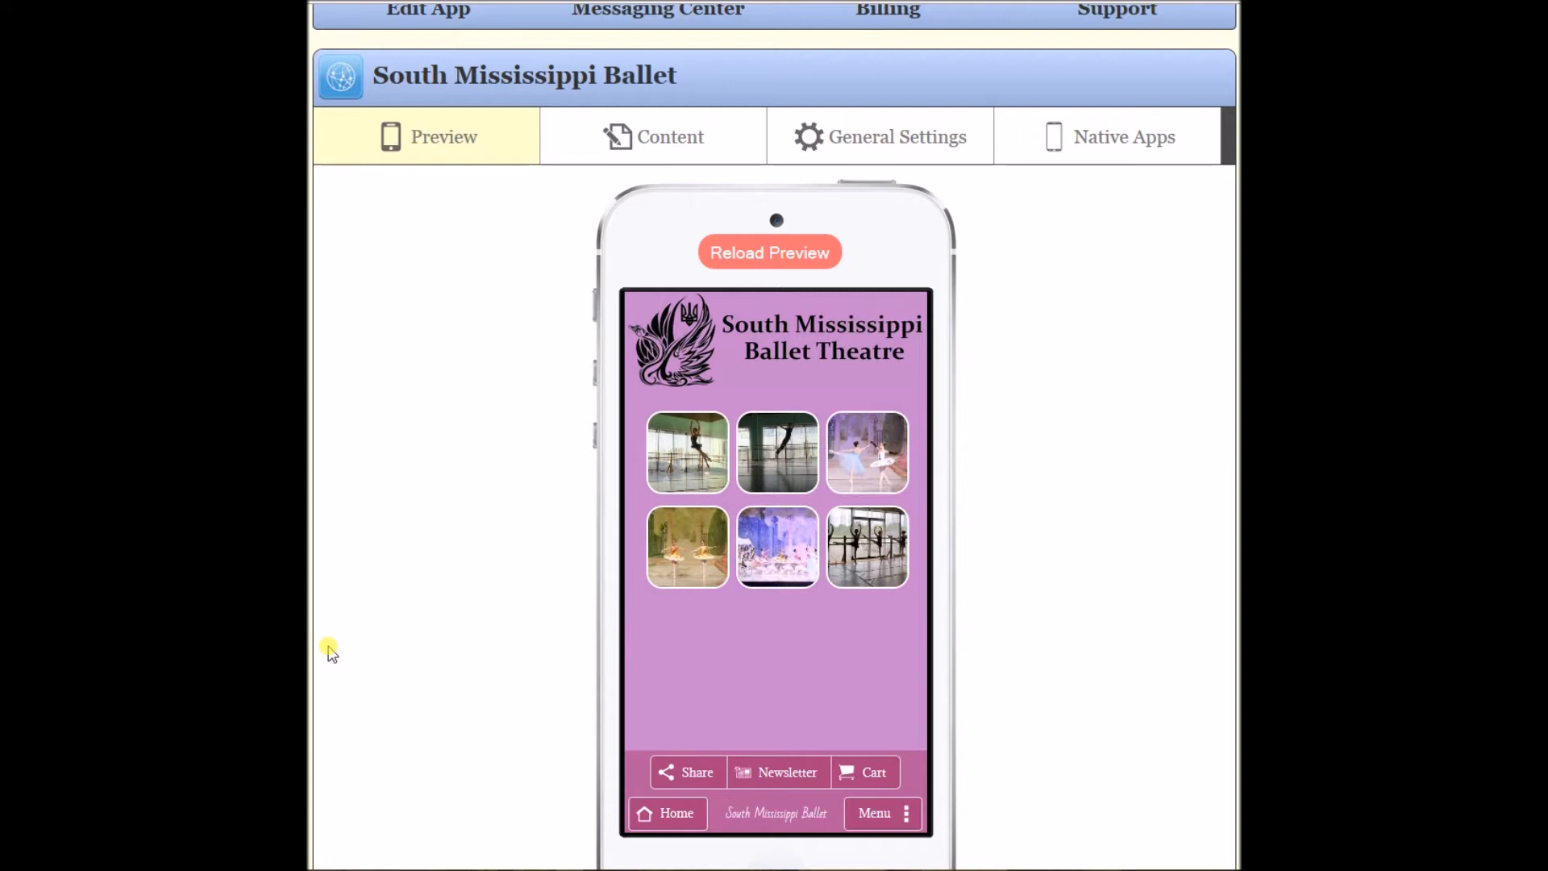
Open the preview's slide menu and check how its links are styled.
{"action": "scroll", "coordinate": [331, 651], "scroll_direction": "down", "scroll_amount": 1}
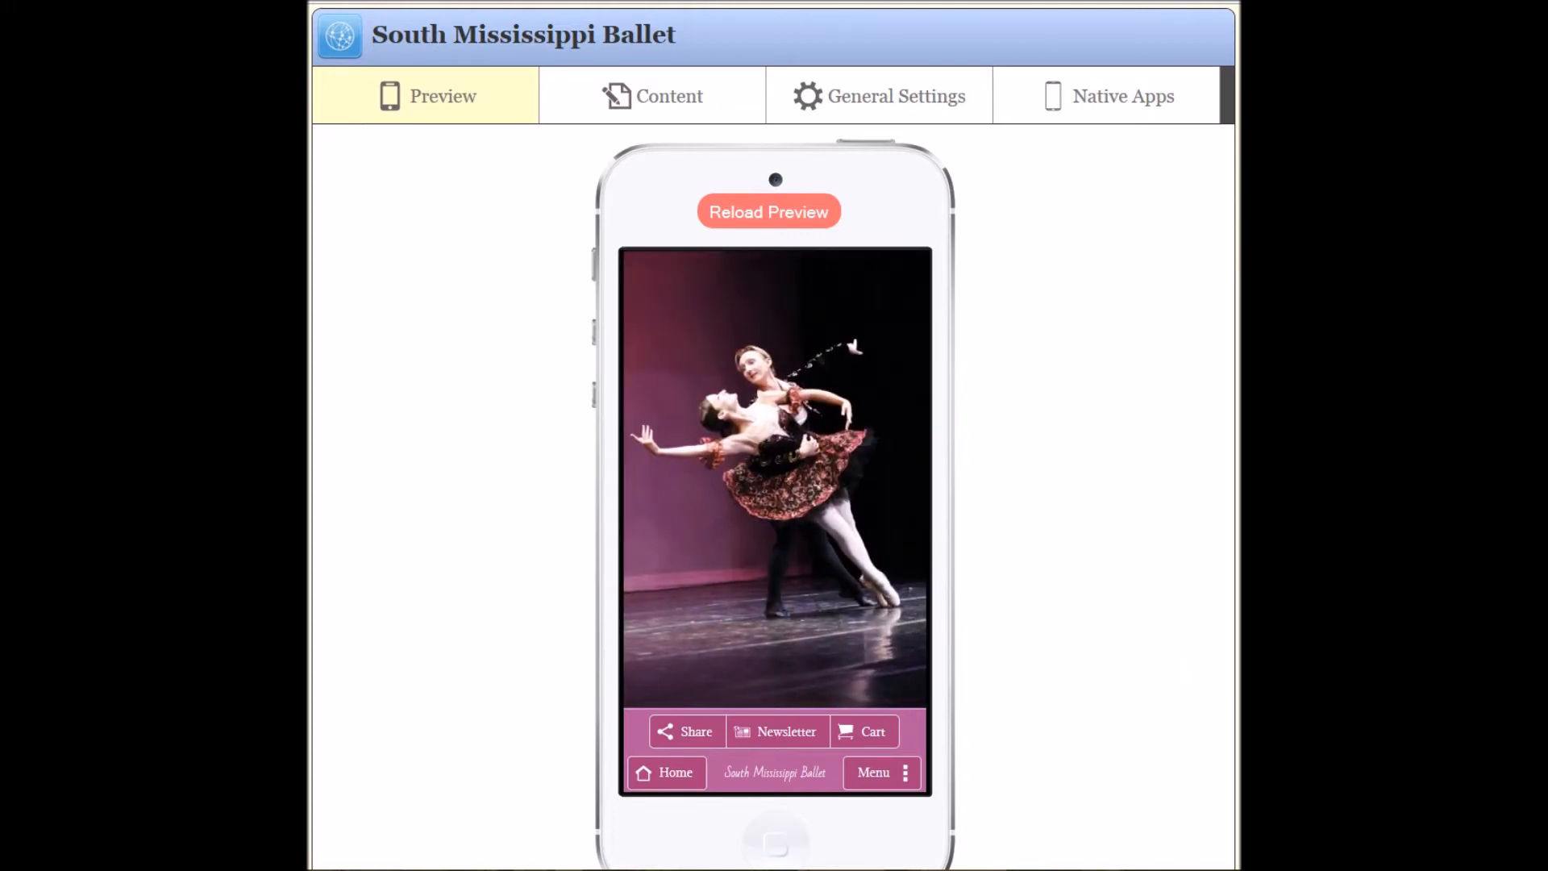
{"action": "scroll", "coordinate": [773, 484], "scroll_direction": "down", "scroll_amount": 1}
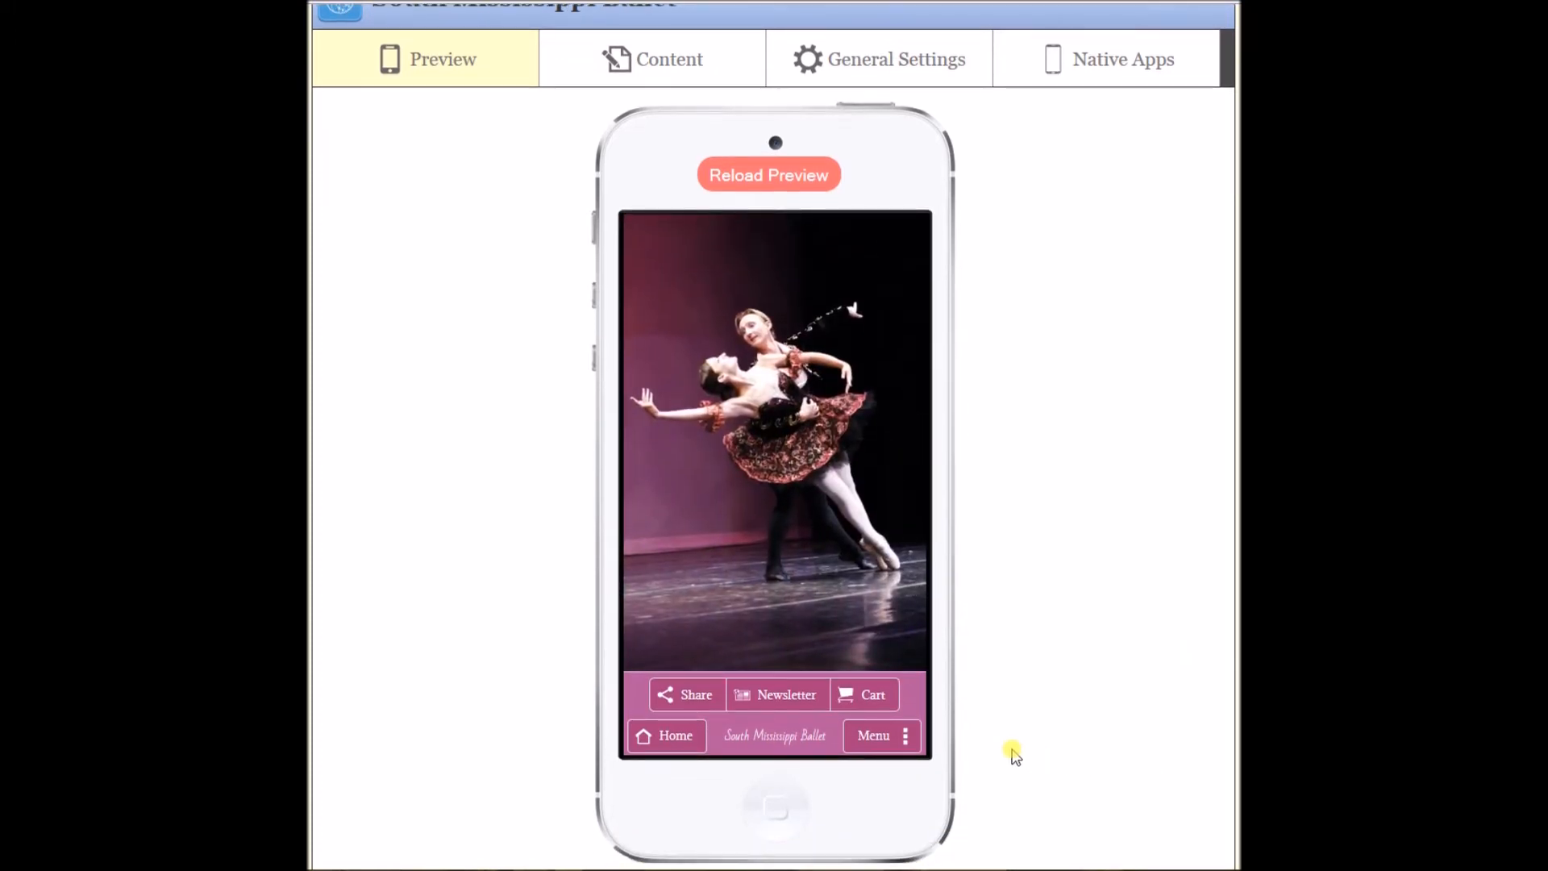
{"action": "left_click", "coordinate": [869, 743]}
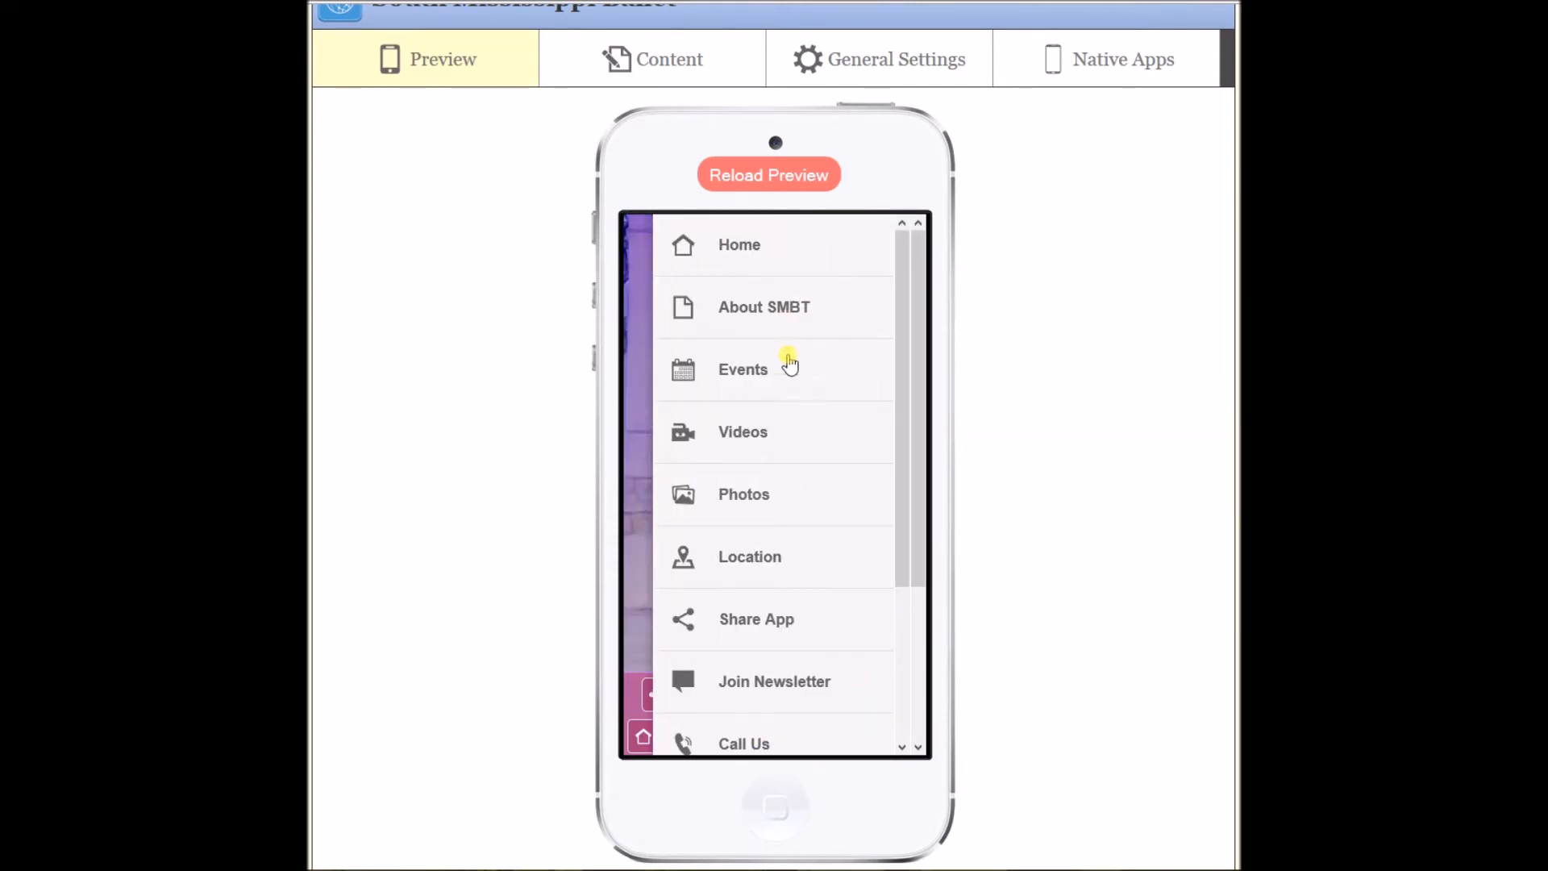
{"action": "left_click", "coordinate": [745, 519]}
Switch to the other window with the pink slide menu and examine its link design as a reference.
{"action": "mouse_move", "coordinate": [335, 869]}
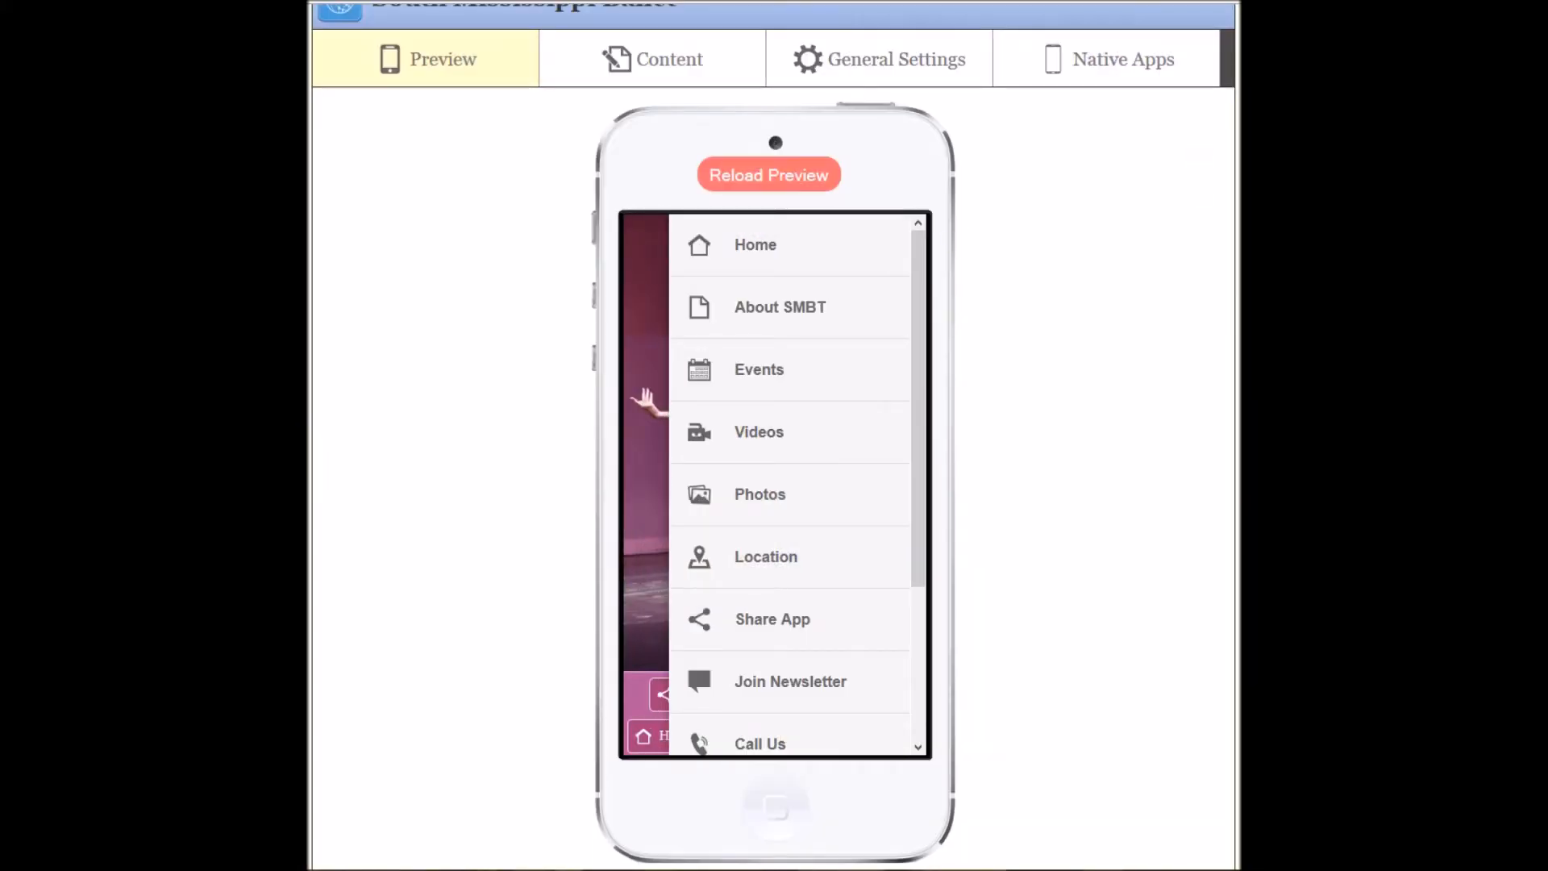
{"action": "left_click", "coordinate": [334, 869]}
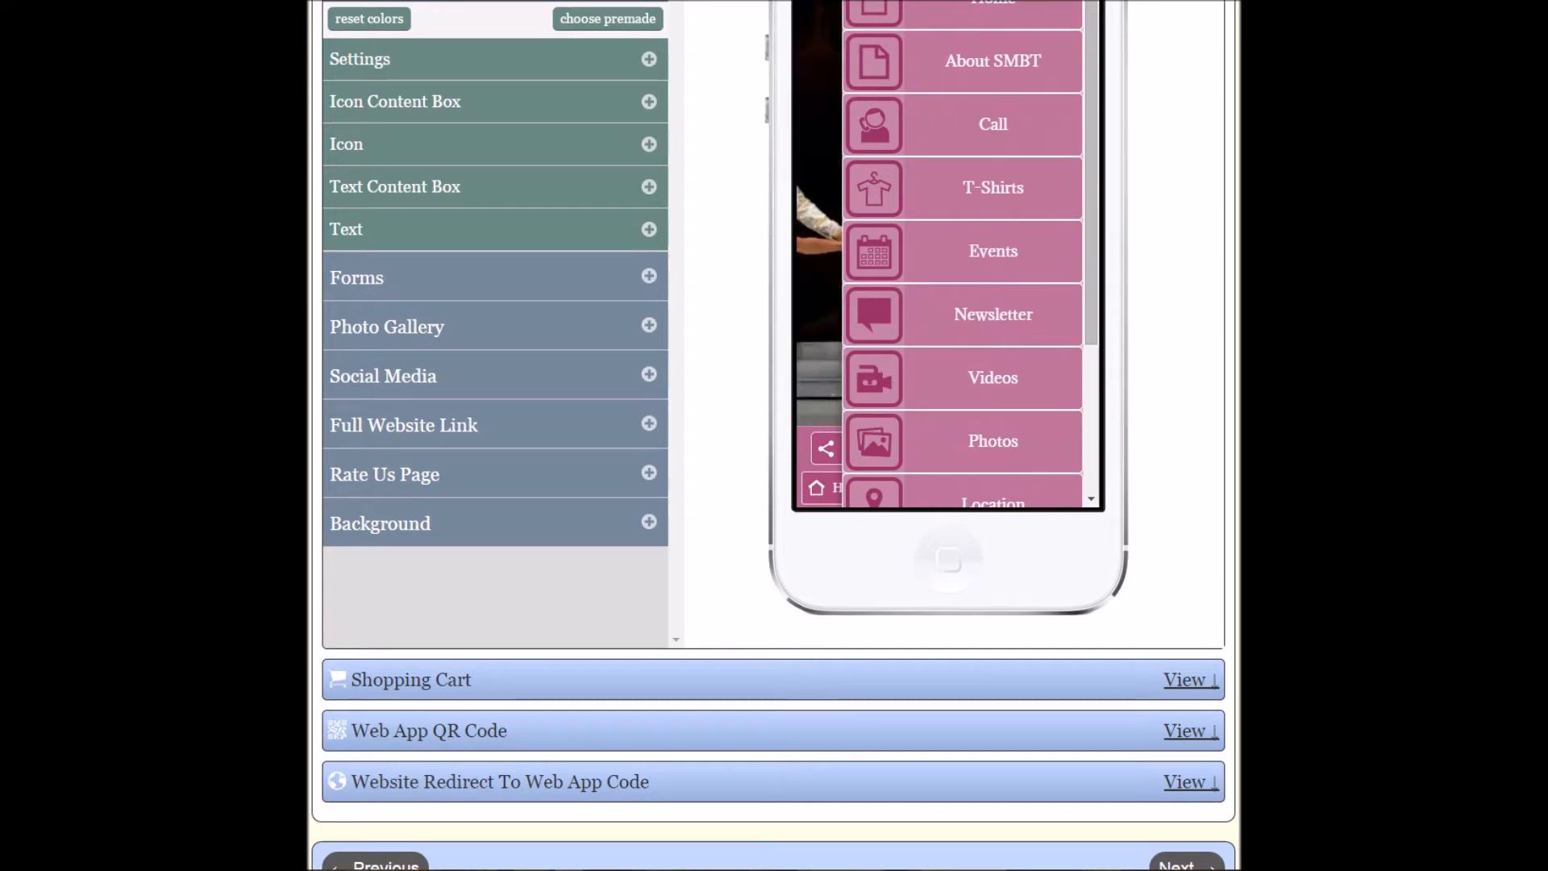
{"action": "scroll", "coordinate": [1226, 529], "scroll_direction": "up", "scroll_amount": 4}
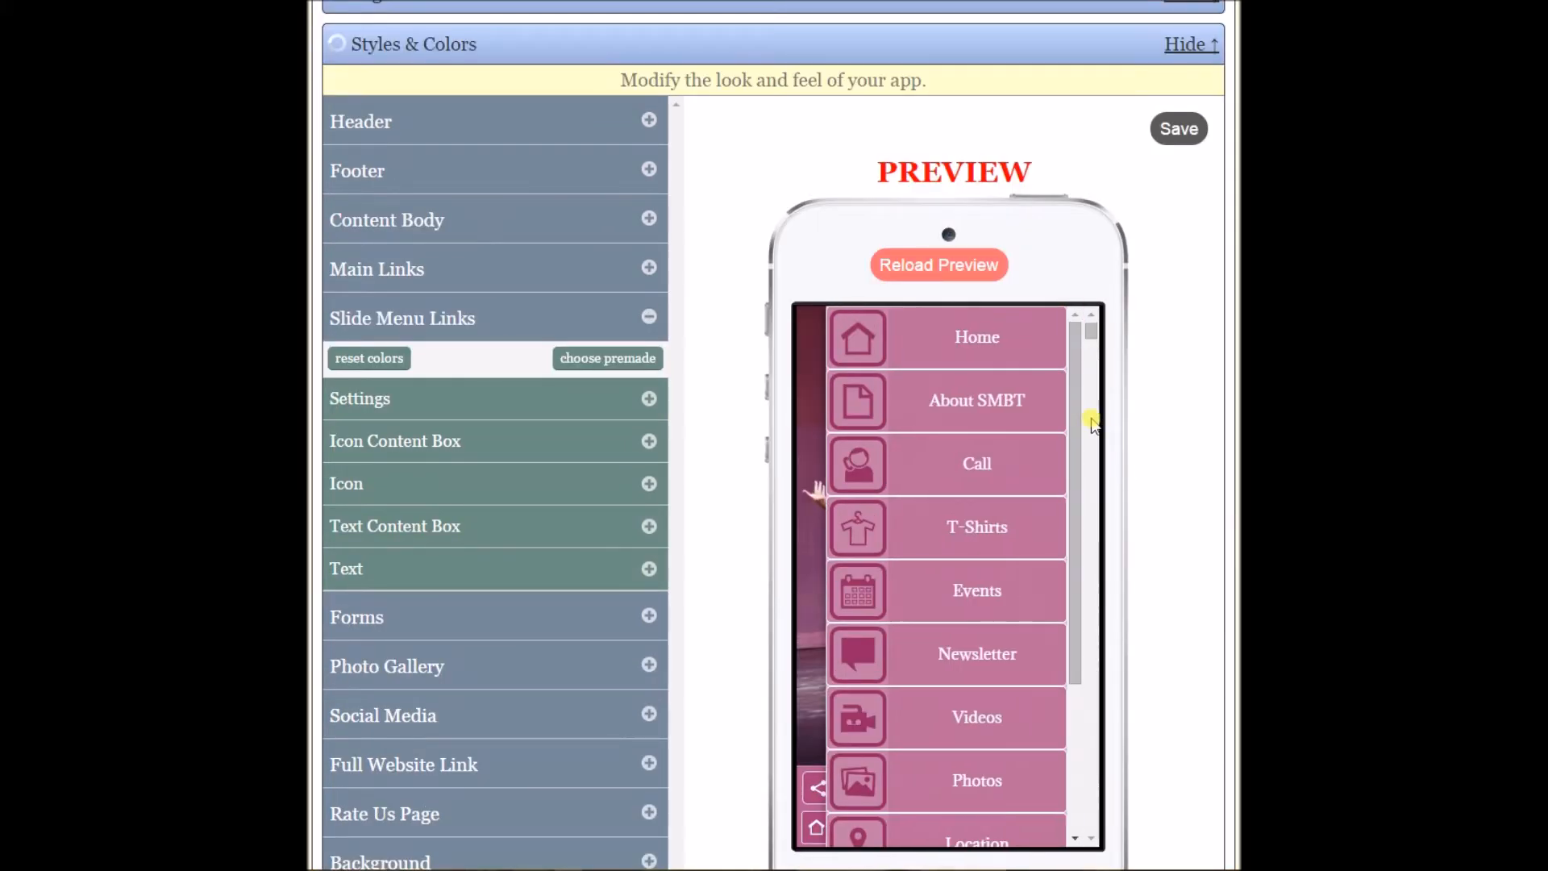
{"action": "mouse_move", "coordinate": [1078, 395]}
{"action": "left_mouse_down"}
{"action": "mouse_move", "coordinate": [1066, 621]}
{"action": "mouse_move", "coordinate": [1093, 391]}
{"action": "left_mouse_up"}
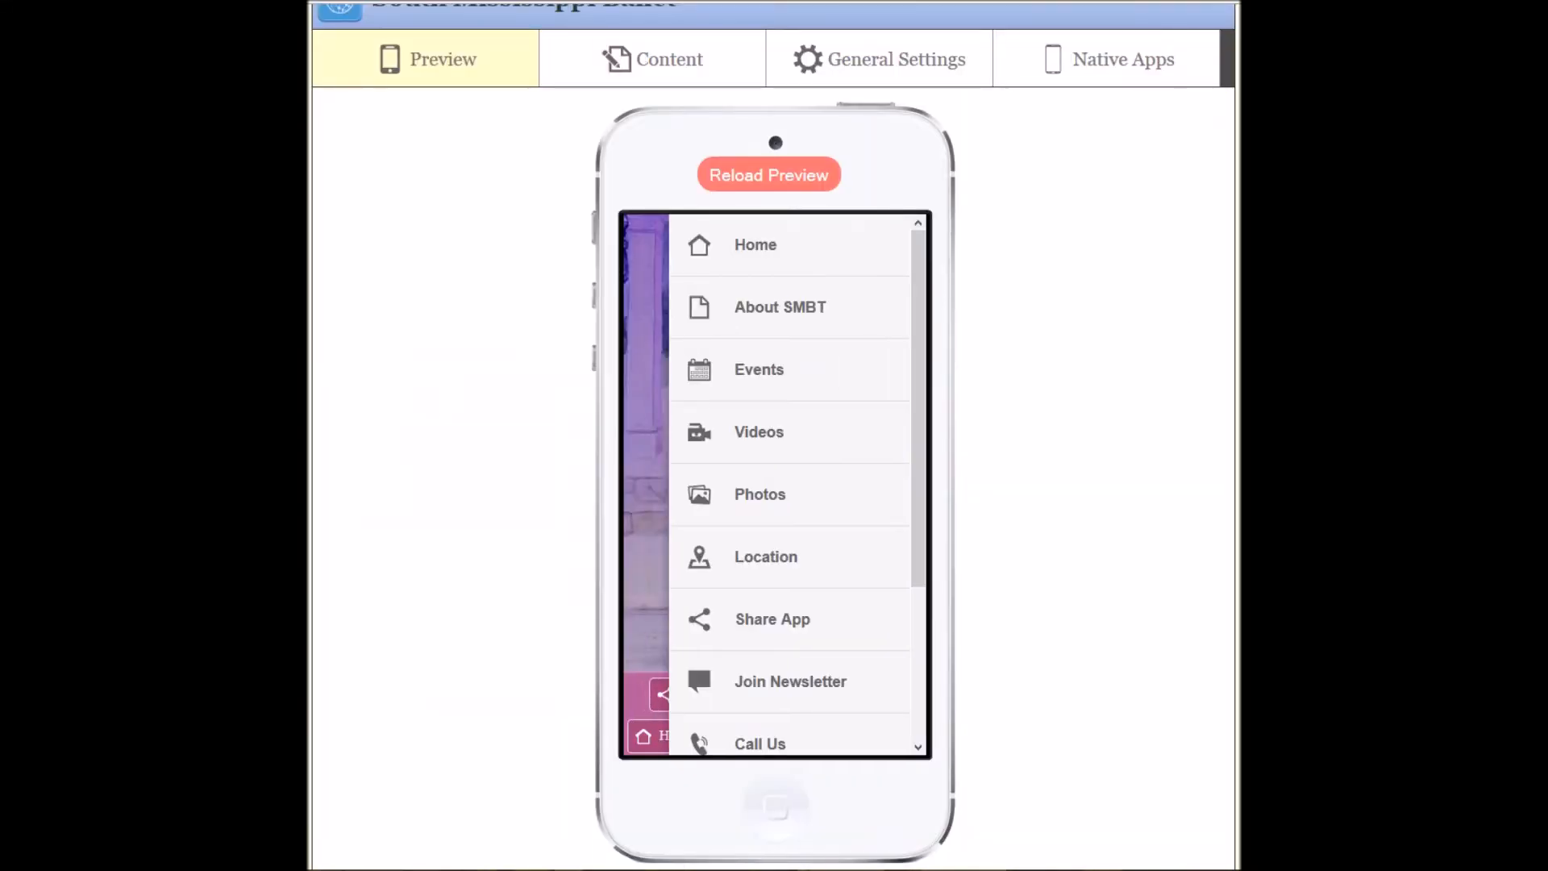
Open Styles & Colors in the General Settings, expand the Slide Menu Links options and show the menu in the preview.
{"action": "left_click", "coordinate": [898, 67]}
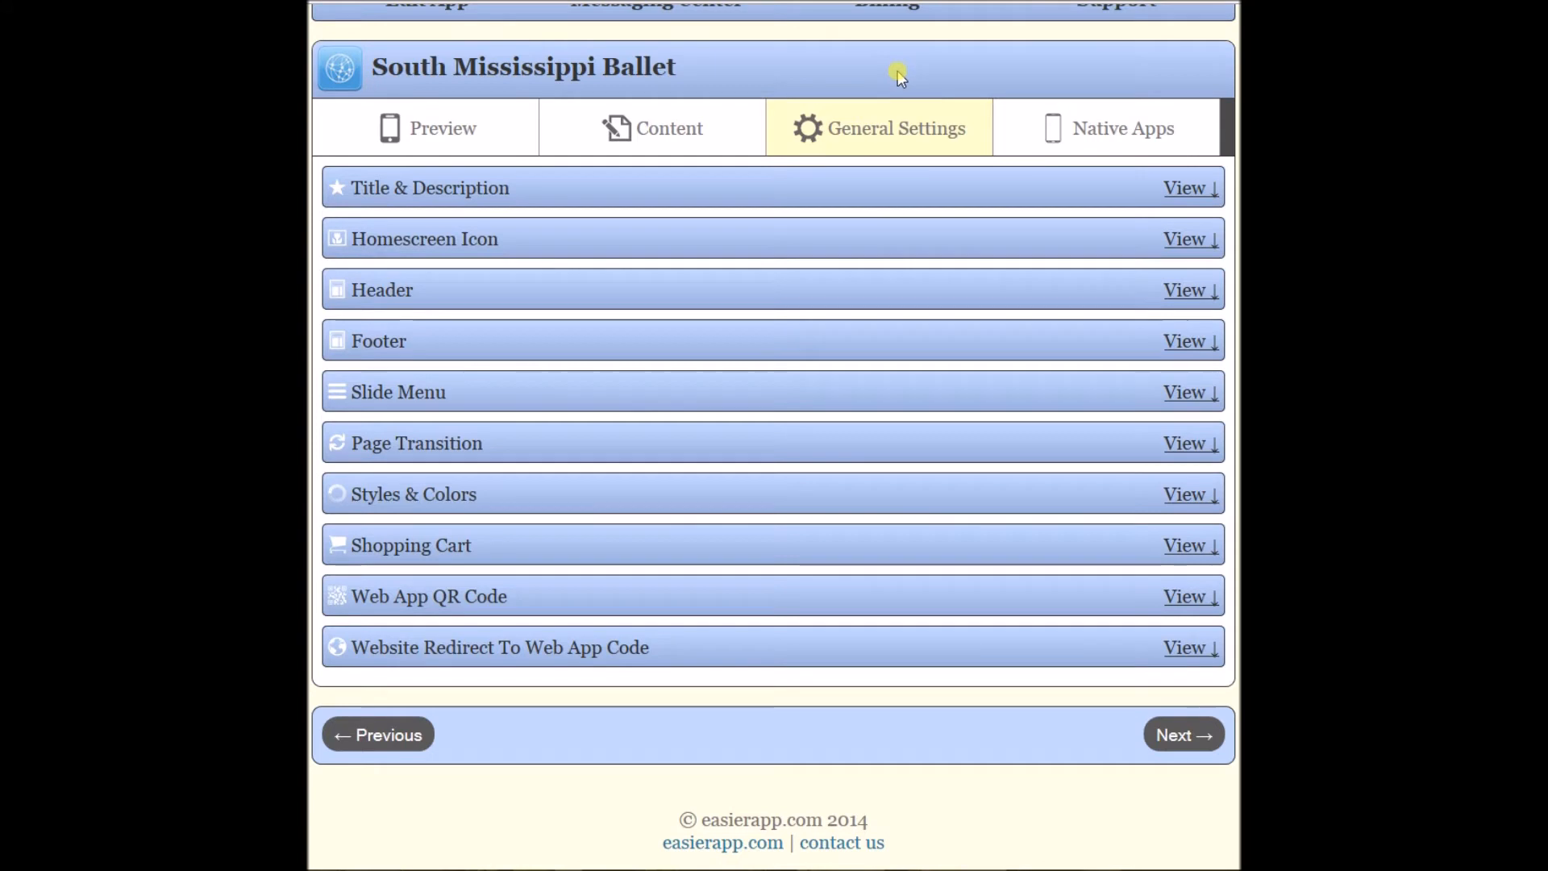
{"action": "left_click", "coordinate": [465, 491]}
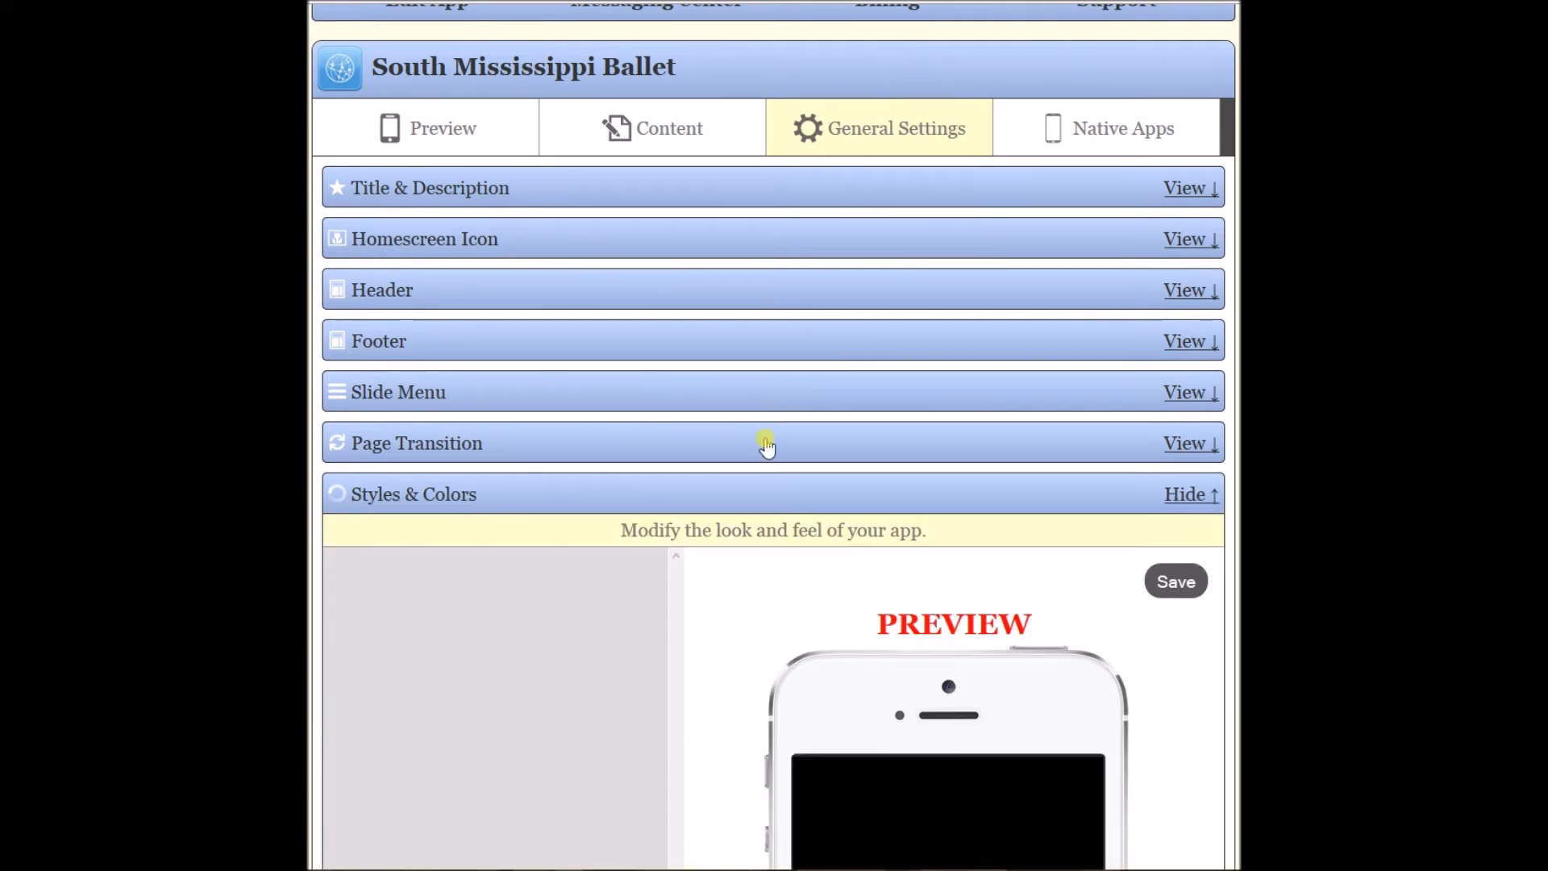
{"action": "scroll", "coordinate": [775, 435], "scroll_direction": "down", "scroll_amount": 7}
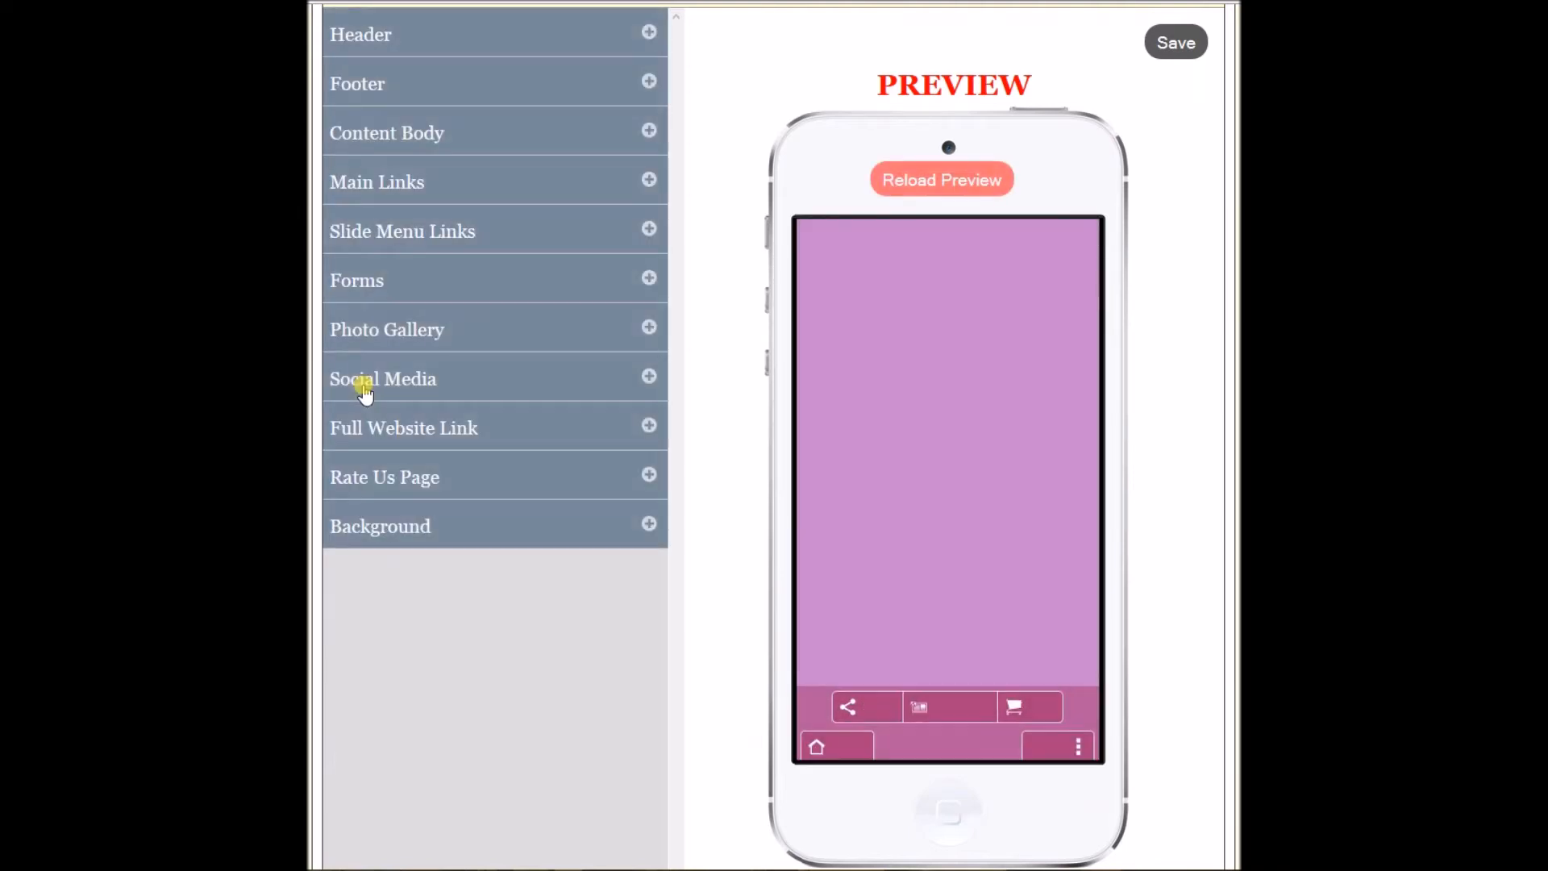
{"action": "left_click", "coordinate": [403, 235]}
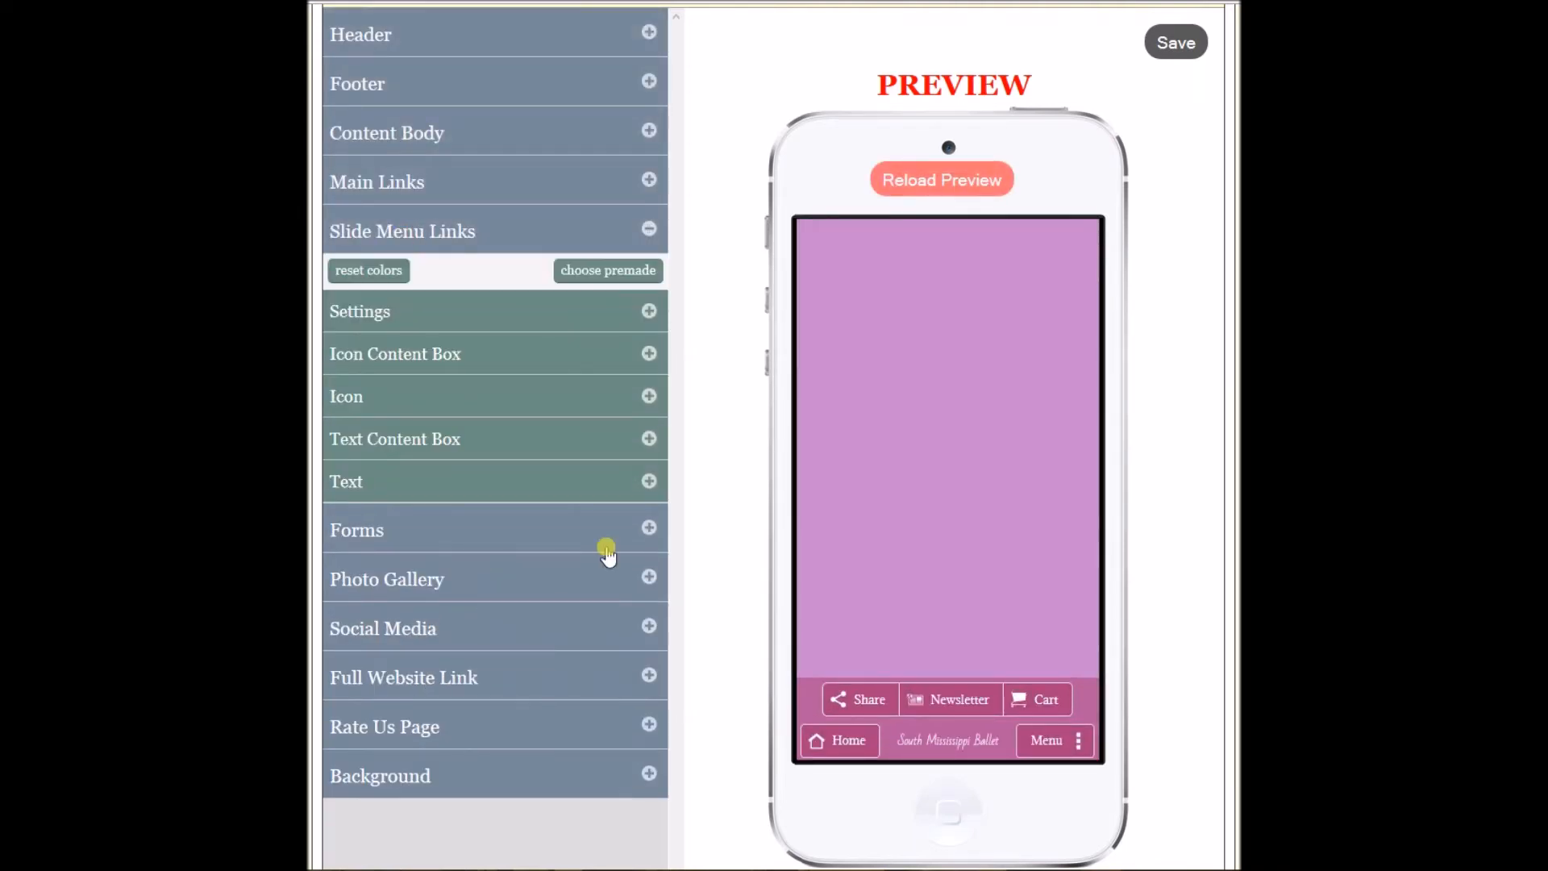
{"action": "left_click", "coordinate": [1040, 741]}
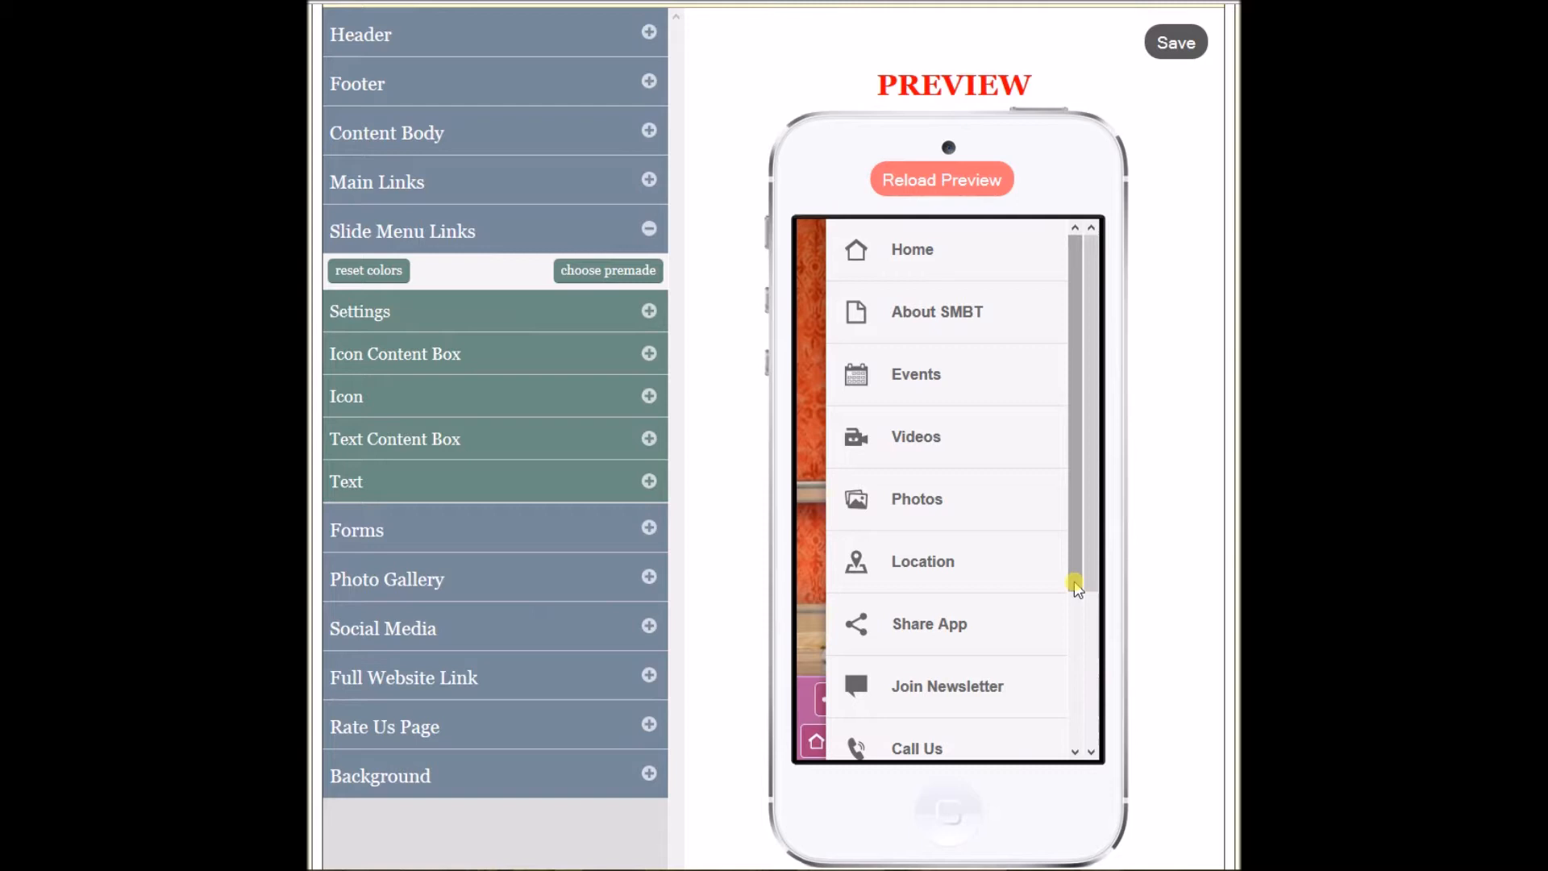
Set the slide menu links' border size to 1 and border radius to 5 in their Settings, and collapse that section.
{"action": "left_click", "coordinate": [650, 314]}
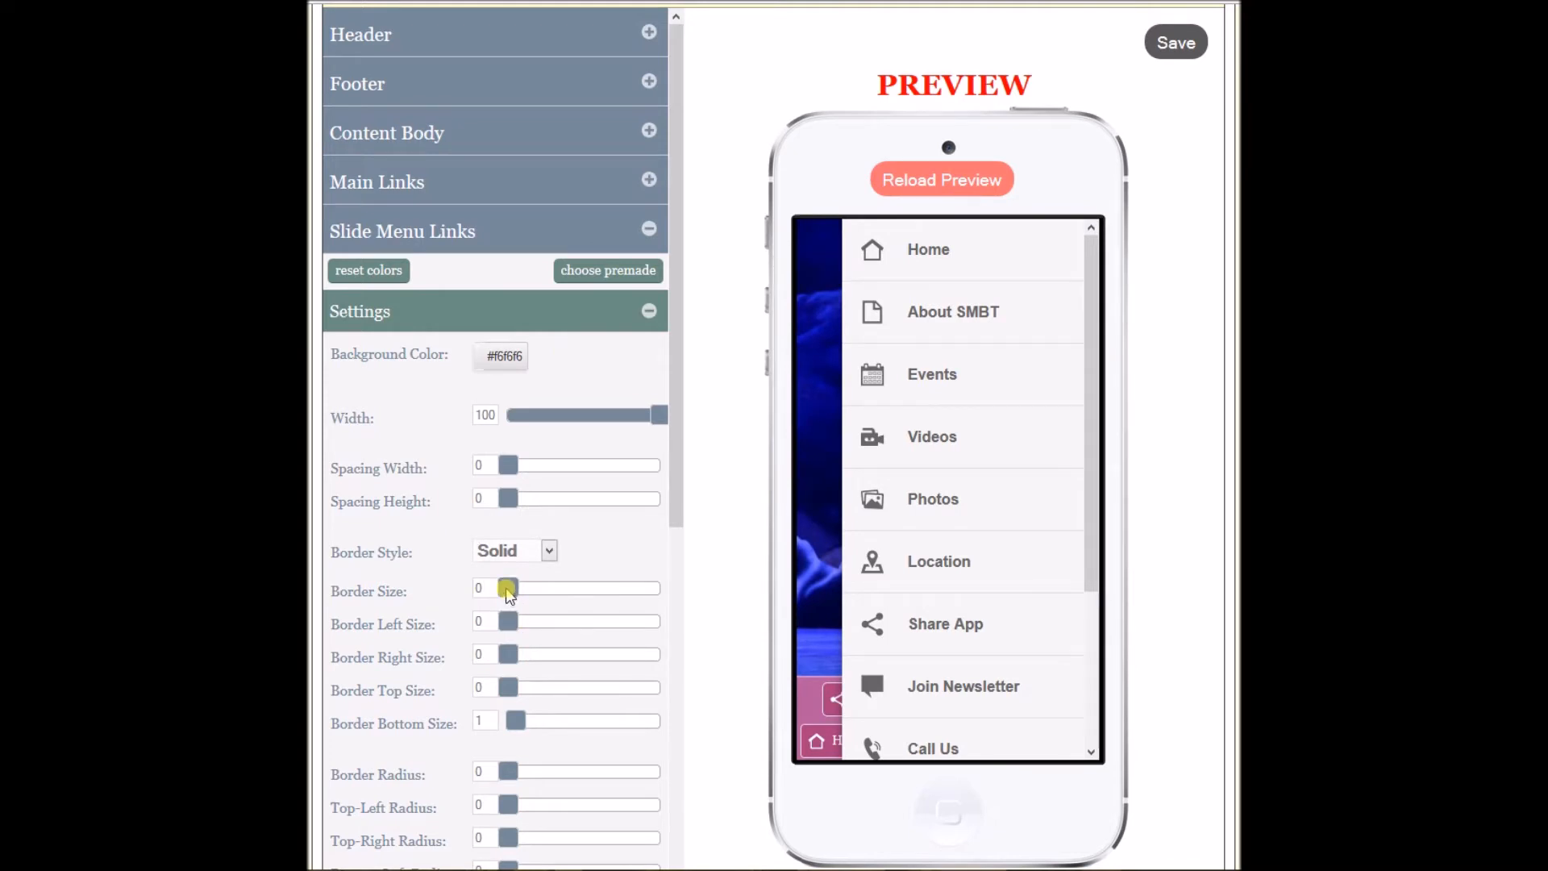
{"action": "left_click_drag", "start_coordinate": [508, 593], "coordinate": [516, 593]}
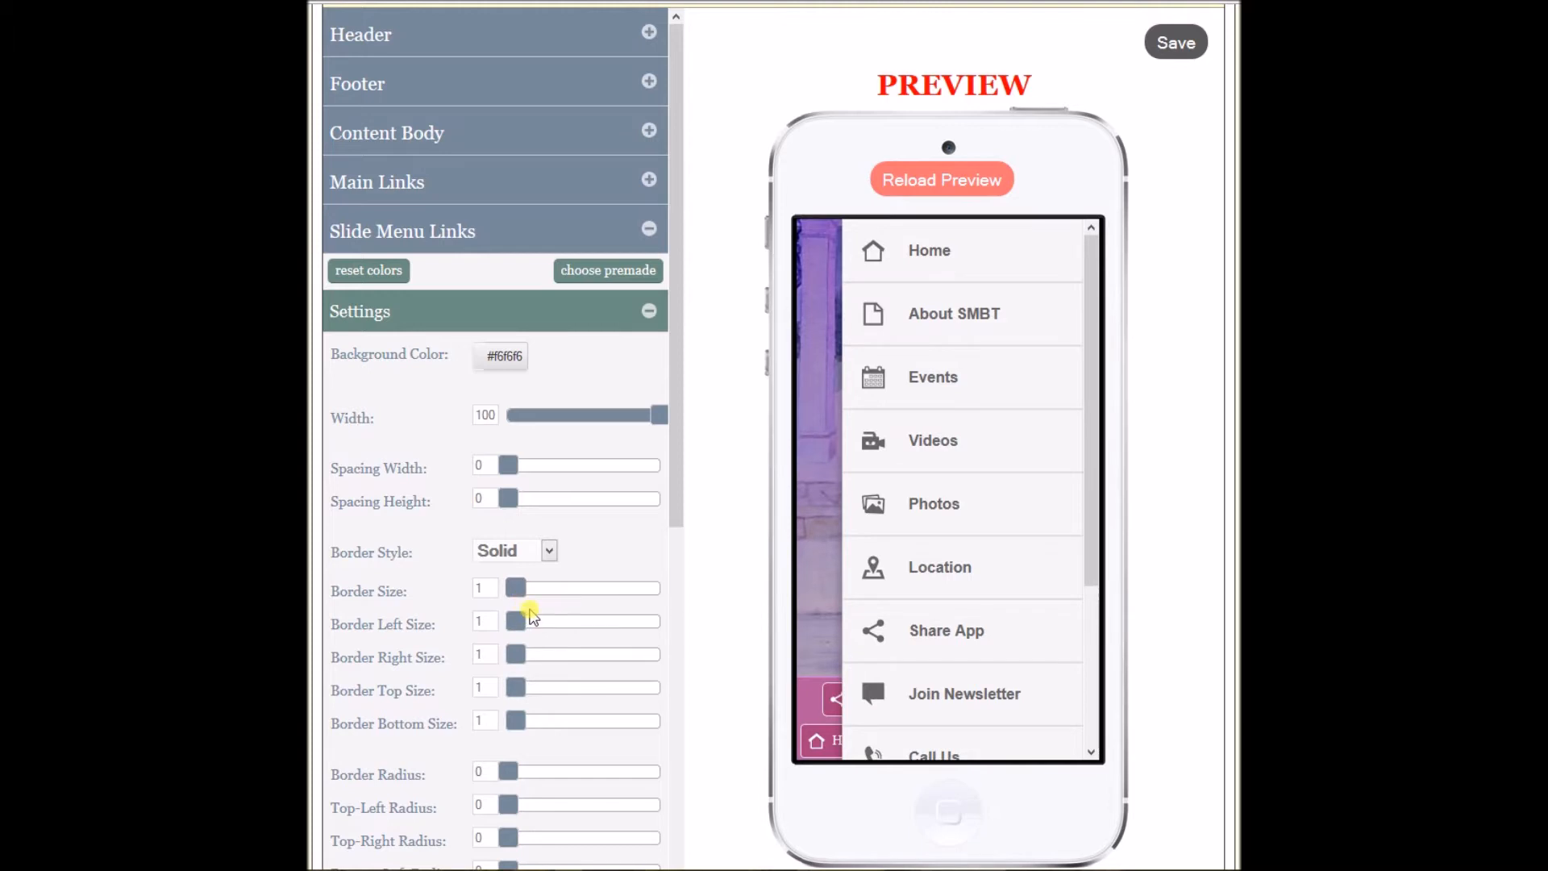
{"action": "left_click_drag", "start_coordinate": [674, 501], "coordinate": [632, 637]}
{"action": "left_click_drag", "start_coordinate": [512, 526], "coordinate": [546, 522]}
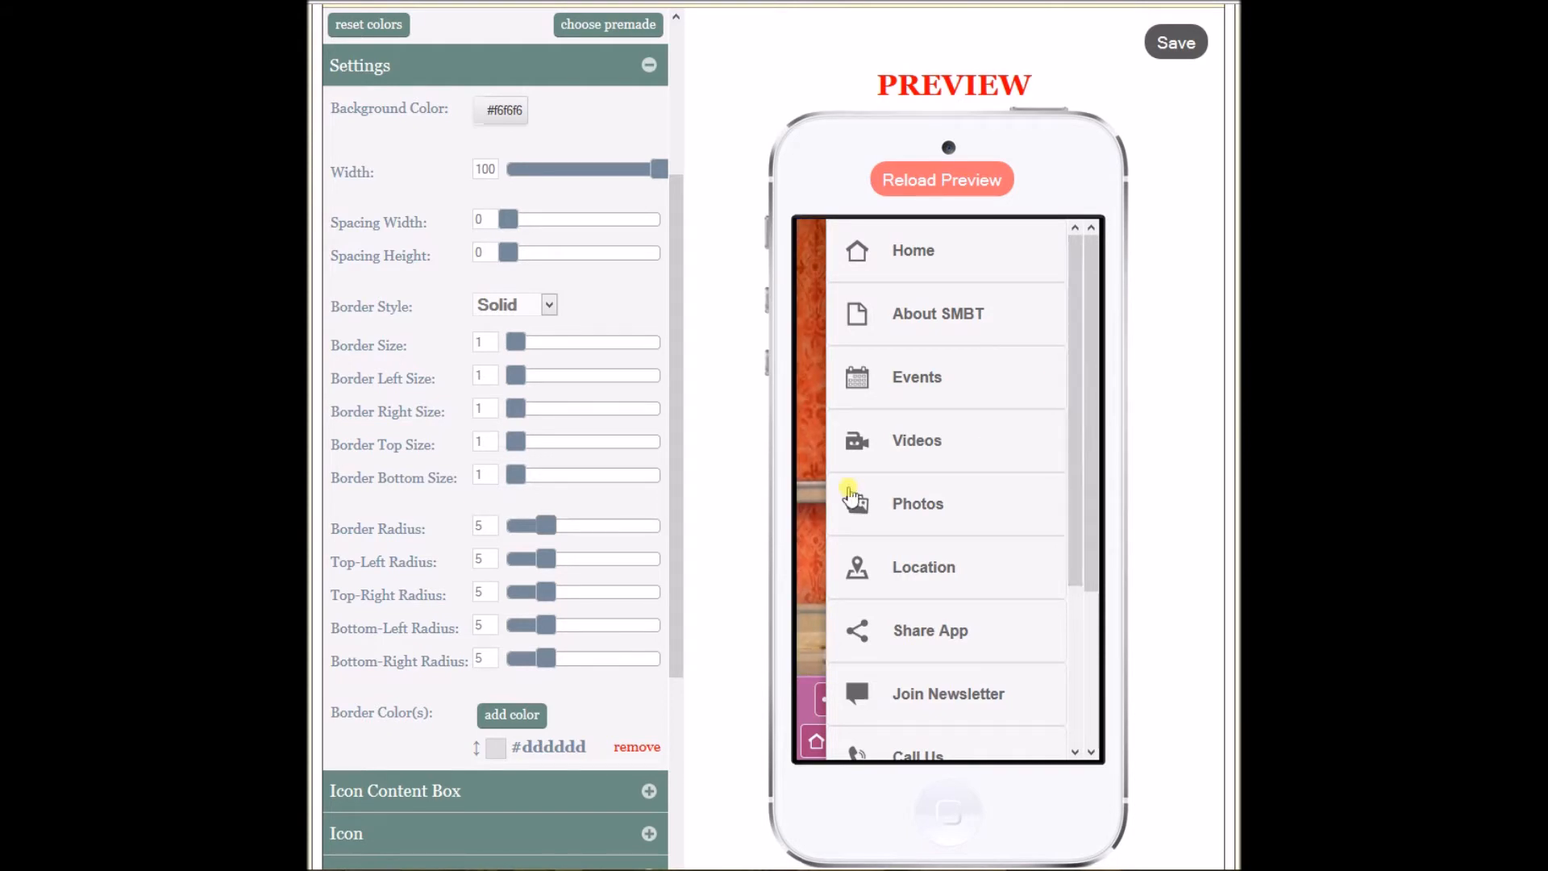
{"action": "left_click", "coordinate": [648, 70]}
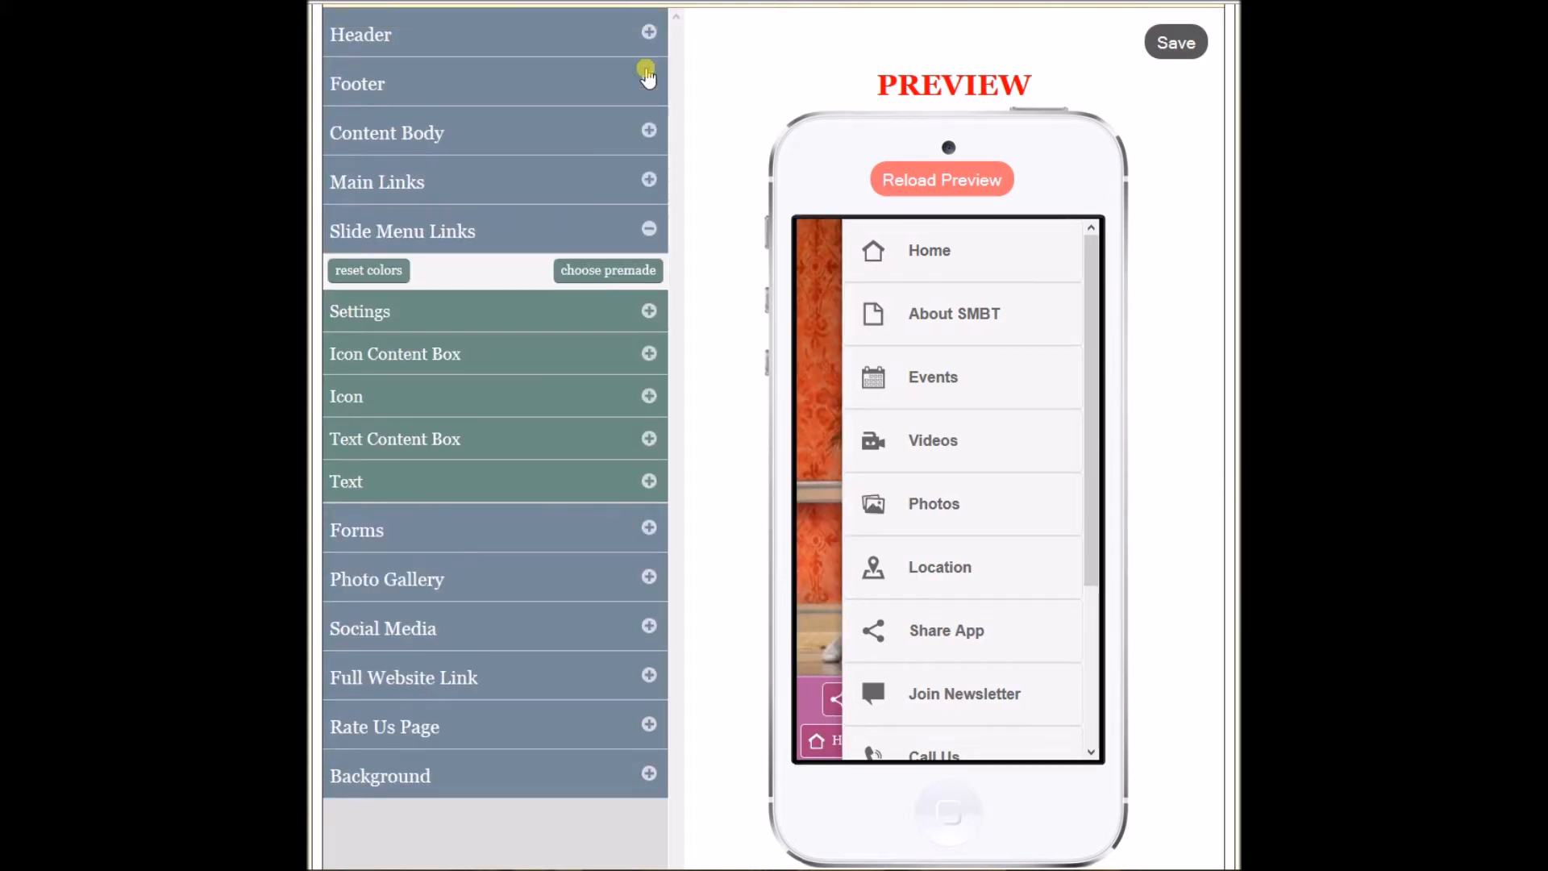
Add the background color #a93f7b to the slide menu's Icon Content Box and set its background transparency to 65.
{"action": "left_click", "coordinate": [648, 353]}
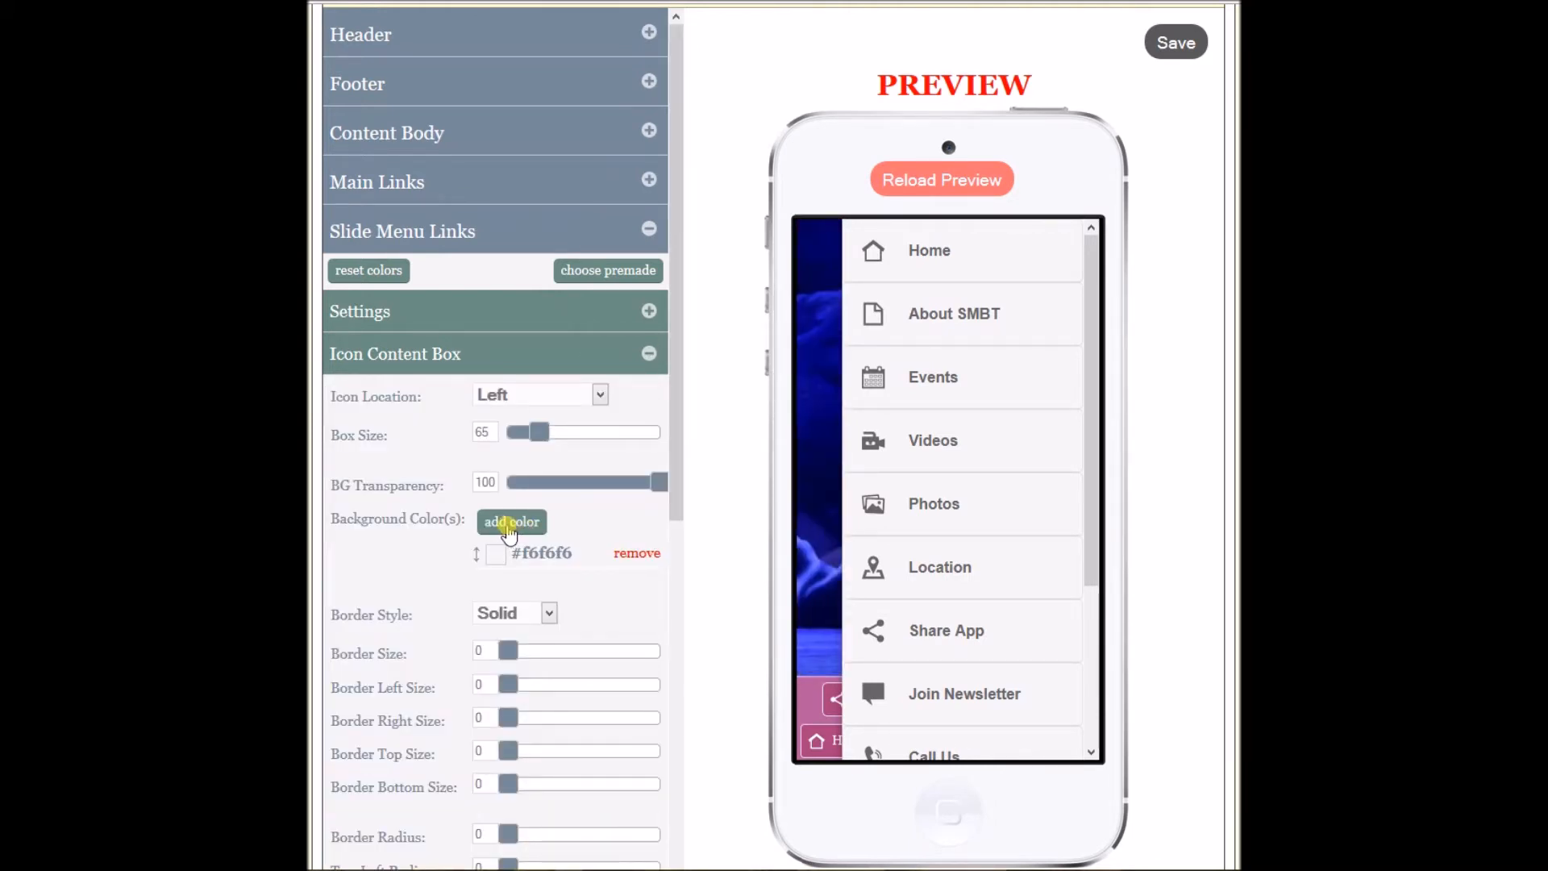
{"action": "left_click", "coordinate": [511, 523]}
{"action": "left_click", "coordinate": [454, 339]}
{"action": "double_click", "coordinate": [510, 430]}
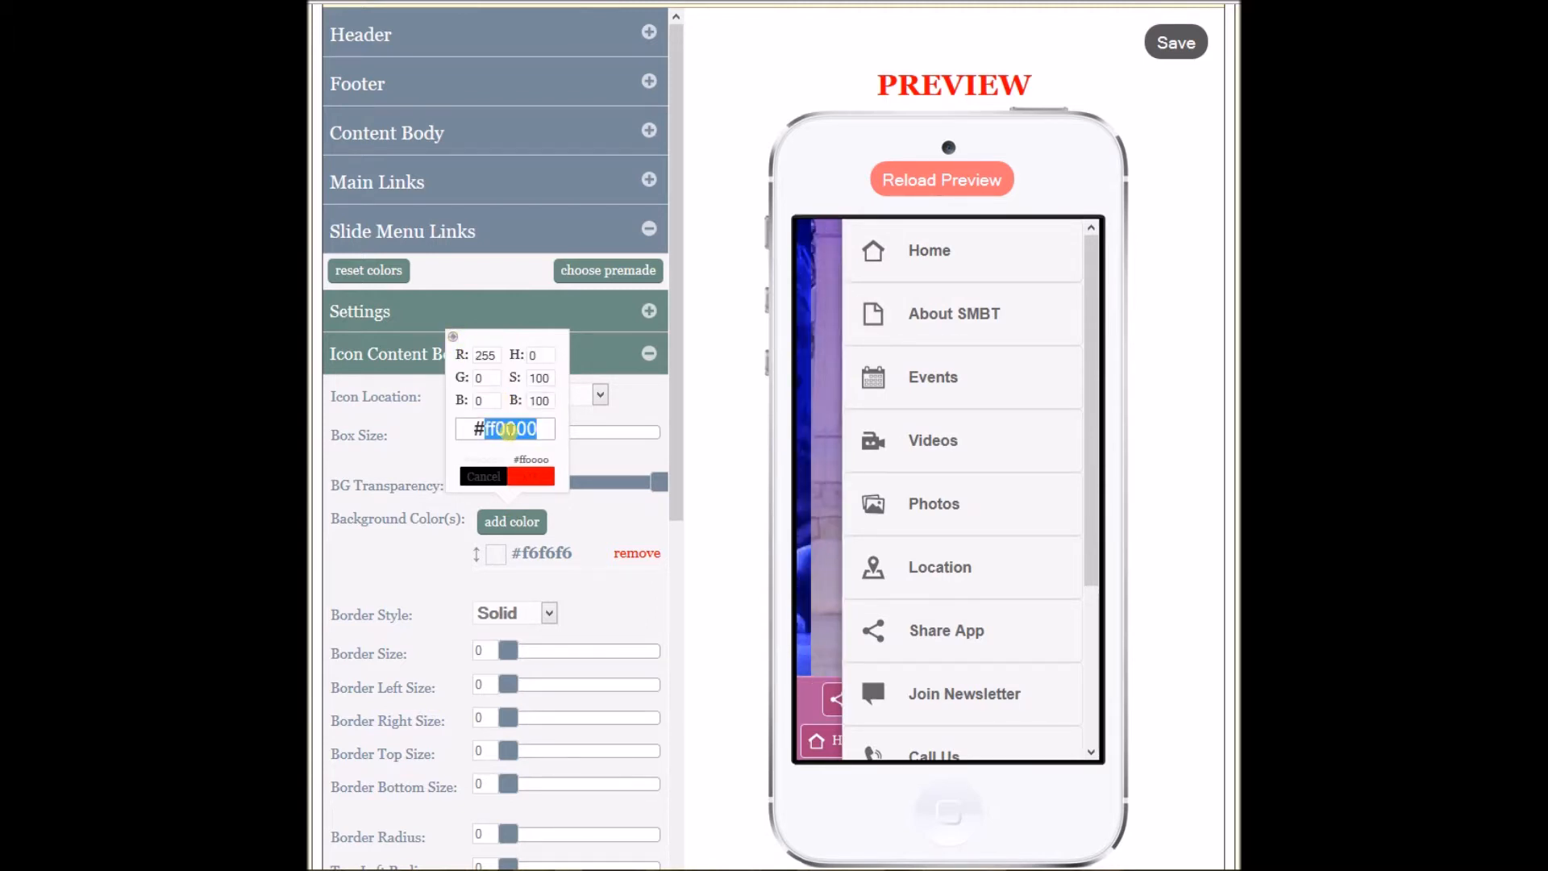
{"action": "key", "text": "BackSpace"}
{"action": "type", "text": "a93f7b"}
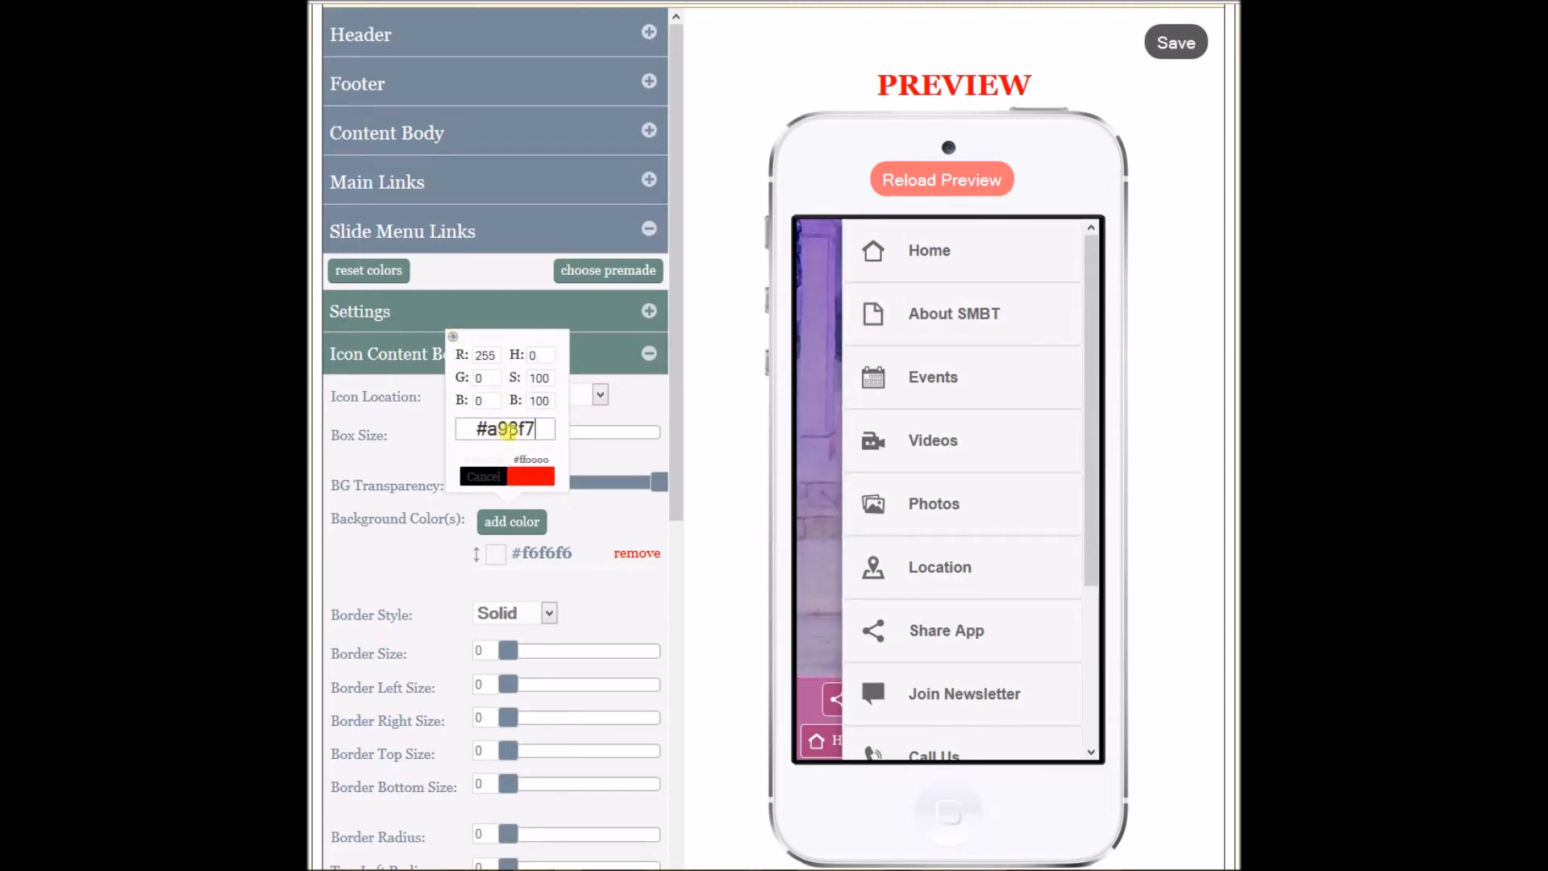
{"action": "left_click", "coordinate": [537, 476]}
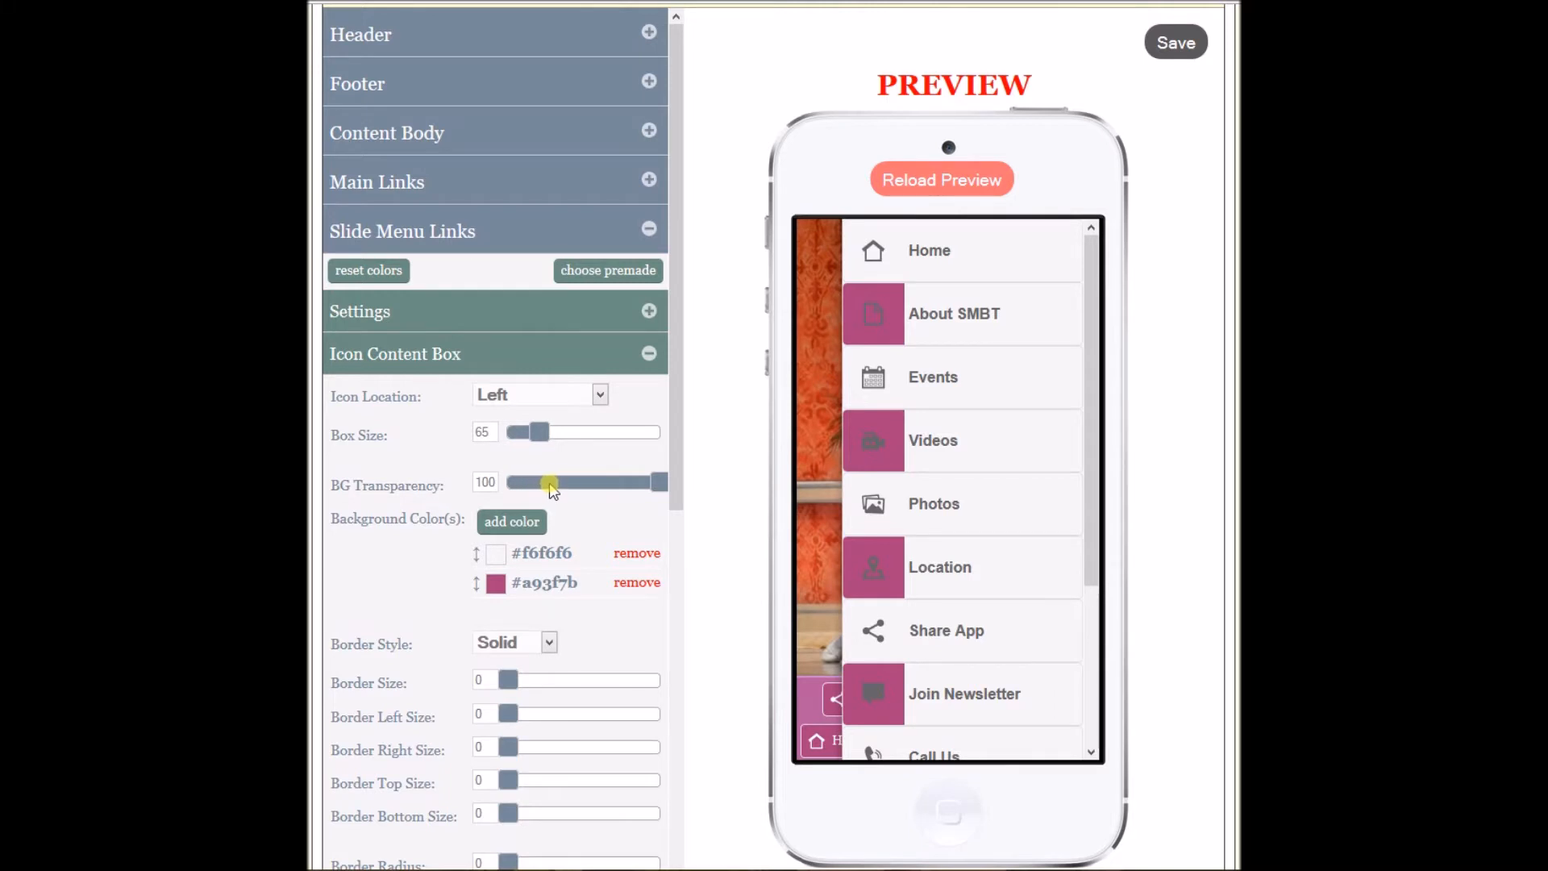
{"action": "left_click_drag", "start_coordinate": [657, 484], "coordinate": [605, 492]}
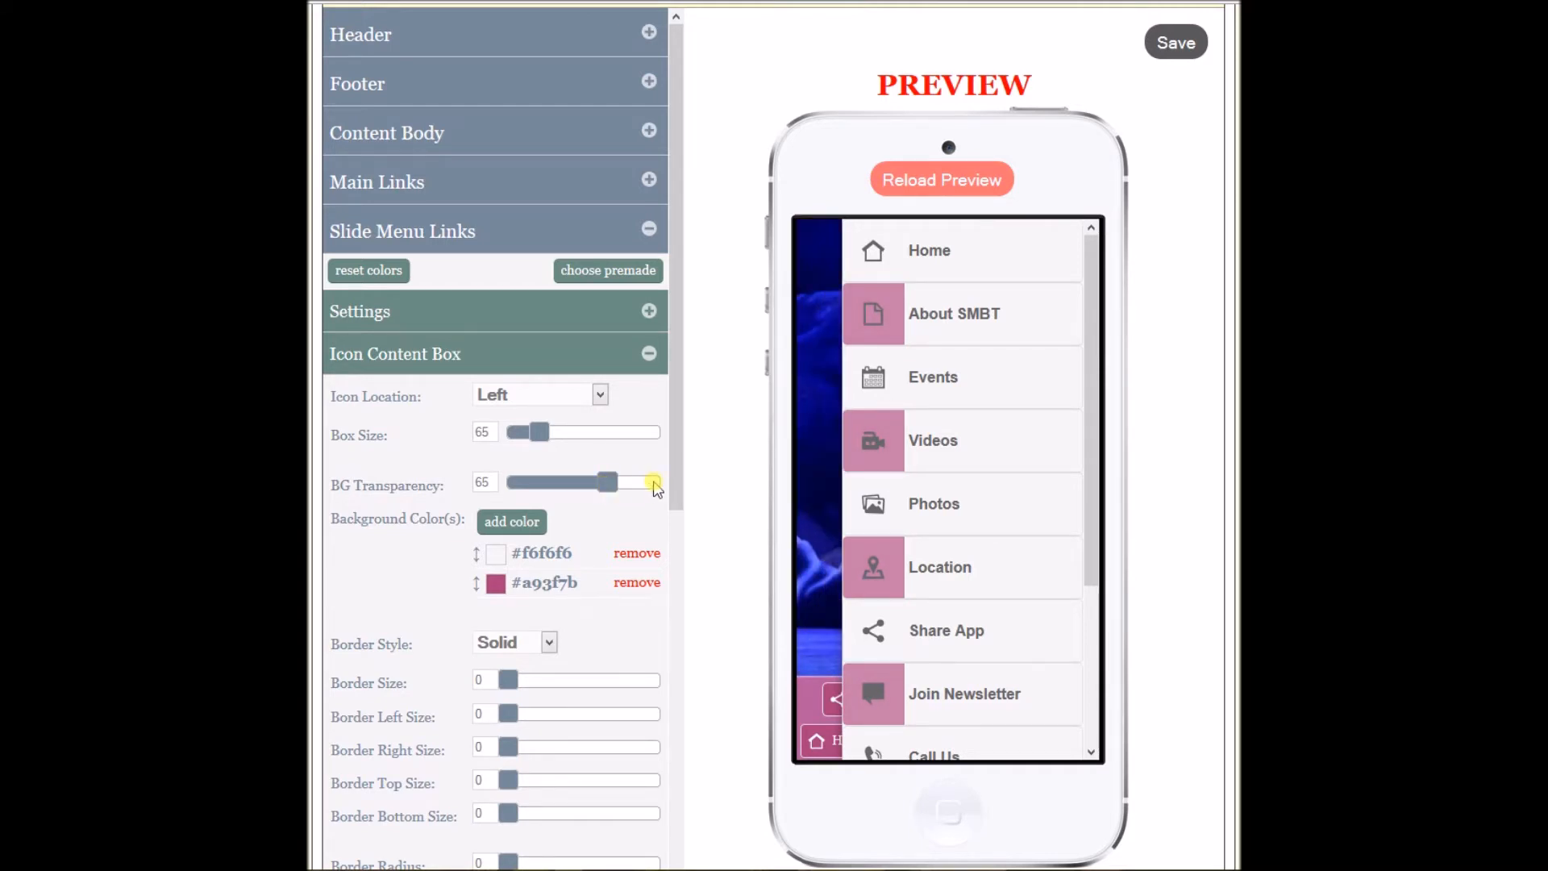
Collapse the Icon Content Box options and set the slide menu links' icon size to 39.
{"action": "mouse_move", "coordinate": [674, 473]}
{"action": "left_mouse_down"}
{"action": "mouse_move", "coordinate": [671, 563]}
{"action": "mouse_move", "coordinate": [667, 470]}
{"action": "left_mouse_up"}
{"action": "left_click", "coordinate": [650, 353]}
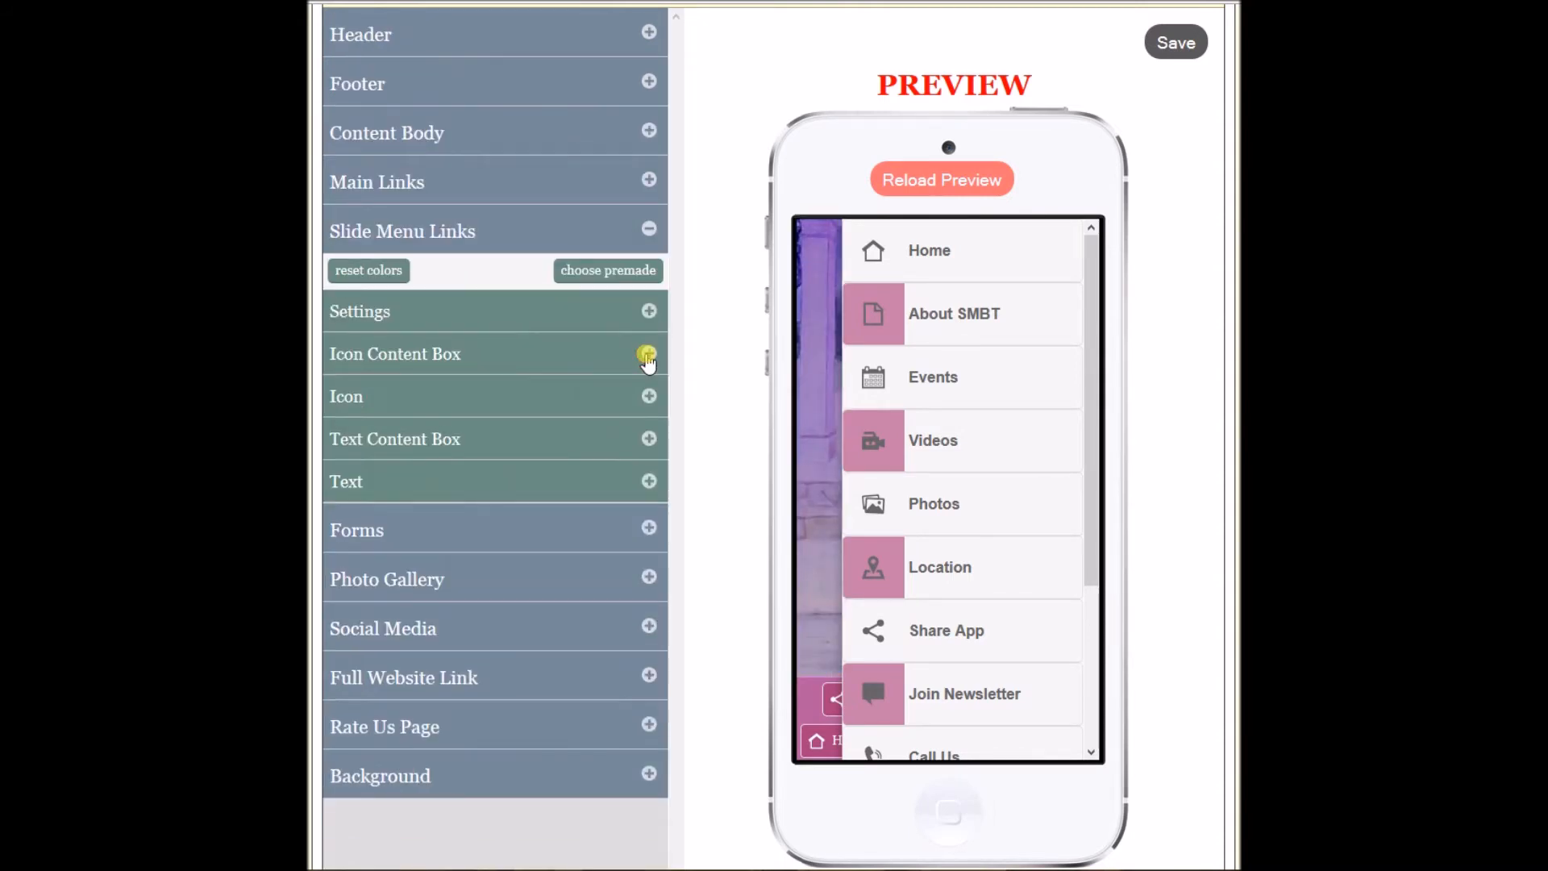
{"action": "left_click", "coordinate": [649, 396]}
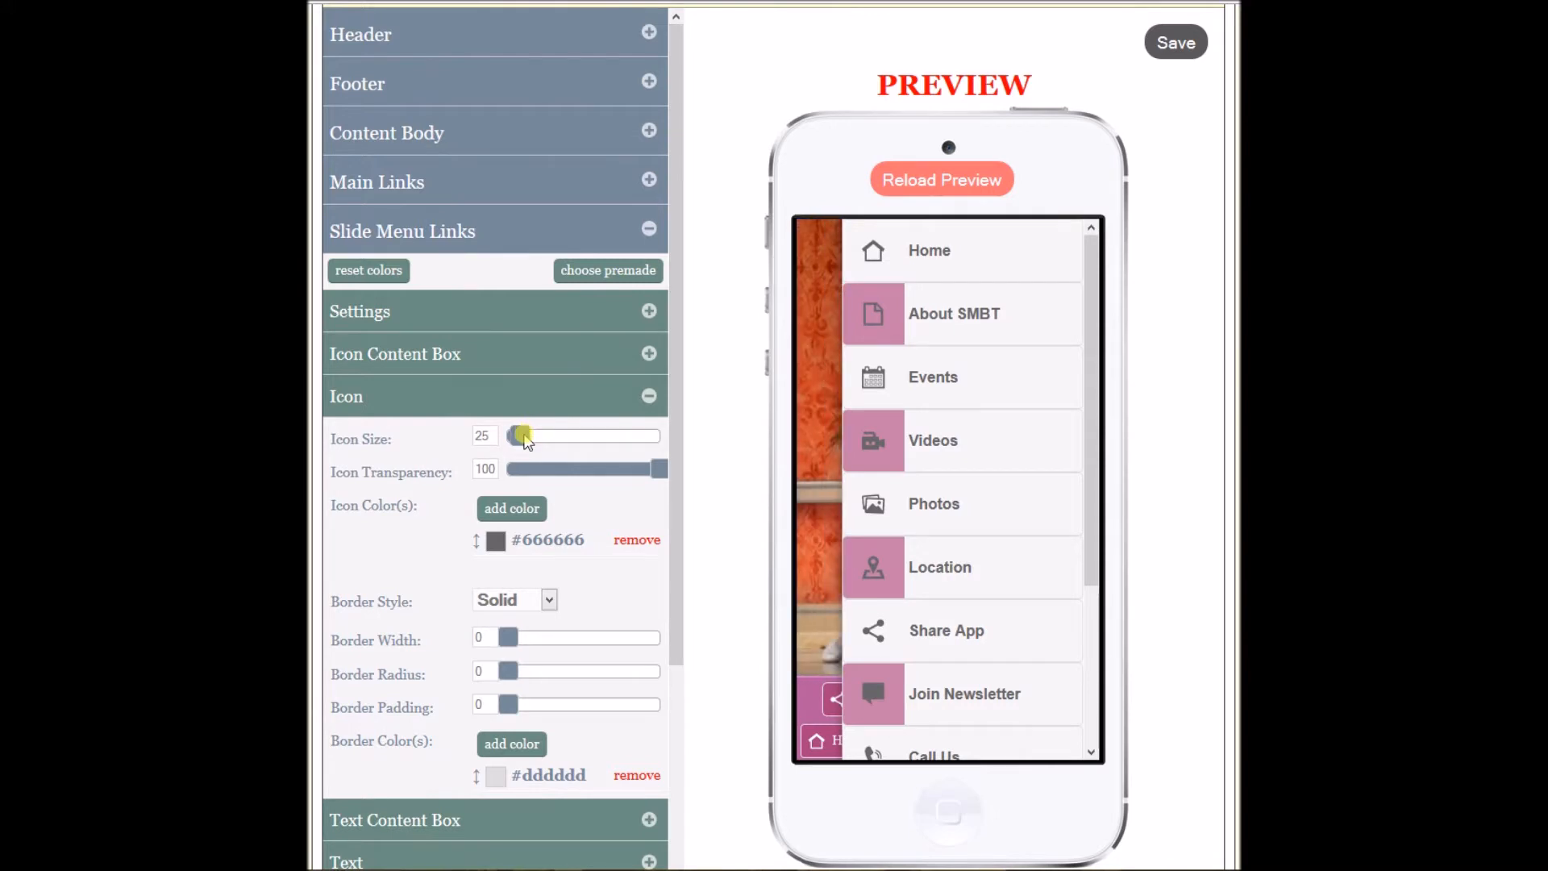
{"action": "left_click_drag", "start_coordinate": [522, 436], "coordinate": [530, 438]}
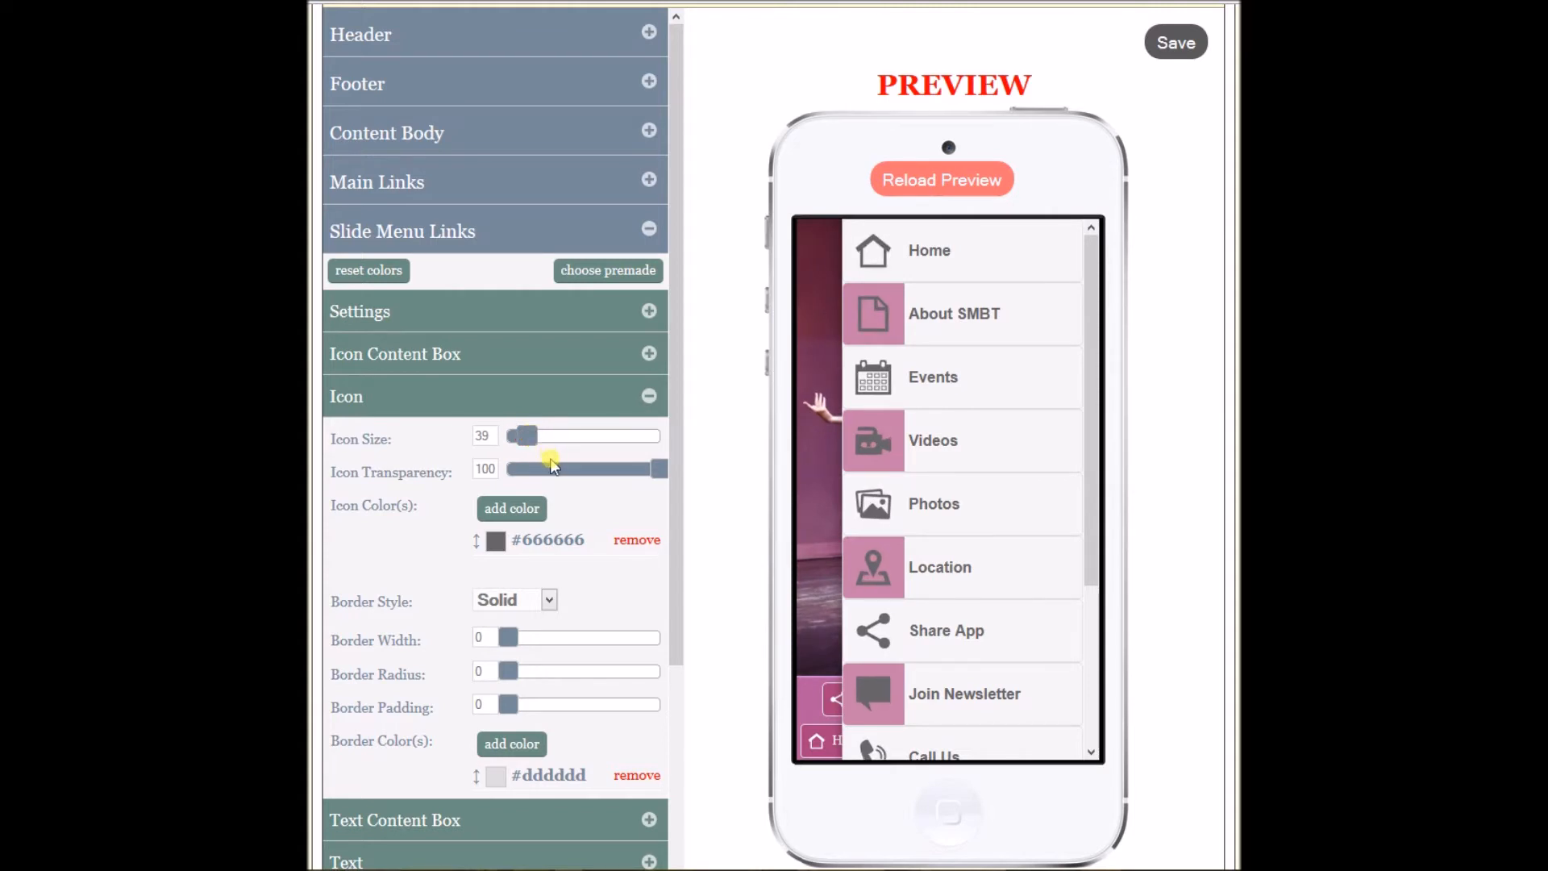
Add #942664 as the slide menu links' icon color and remove the gray #666666 icon color.
{"action": "left_click", "coordinate": [520, 510]}
{"action": "left_click", "coordinate": [454, 330]}
{"action": "triple_click", "coordinate": [509, 419]}
{"action": "type", "text": "#942664"}
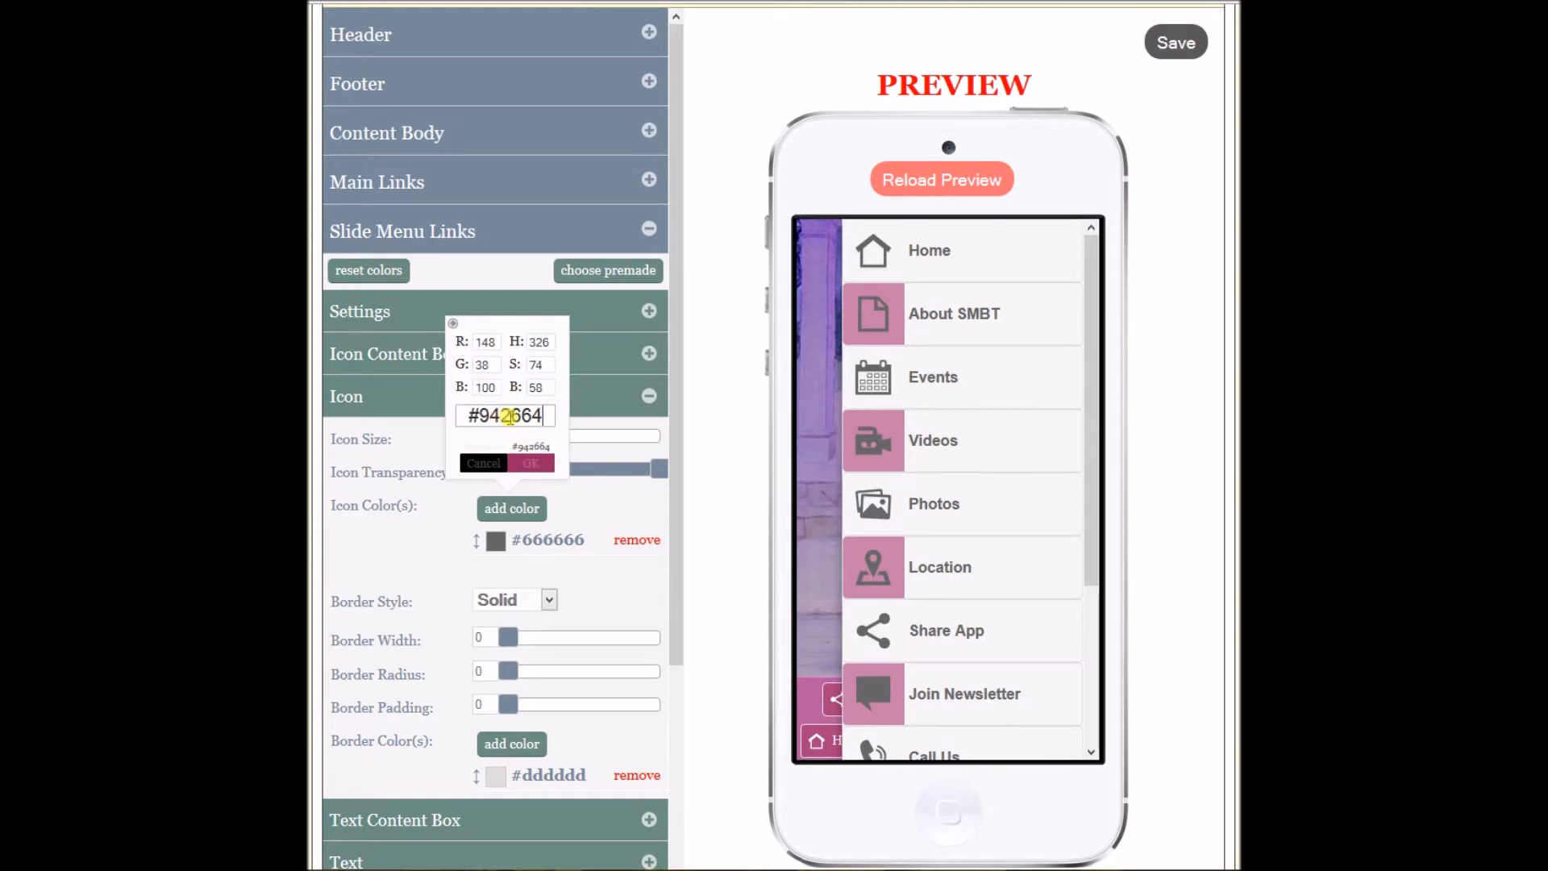
{"action": "left_click", "coordinate": [524, 465]}
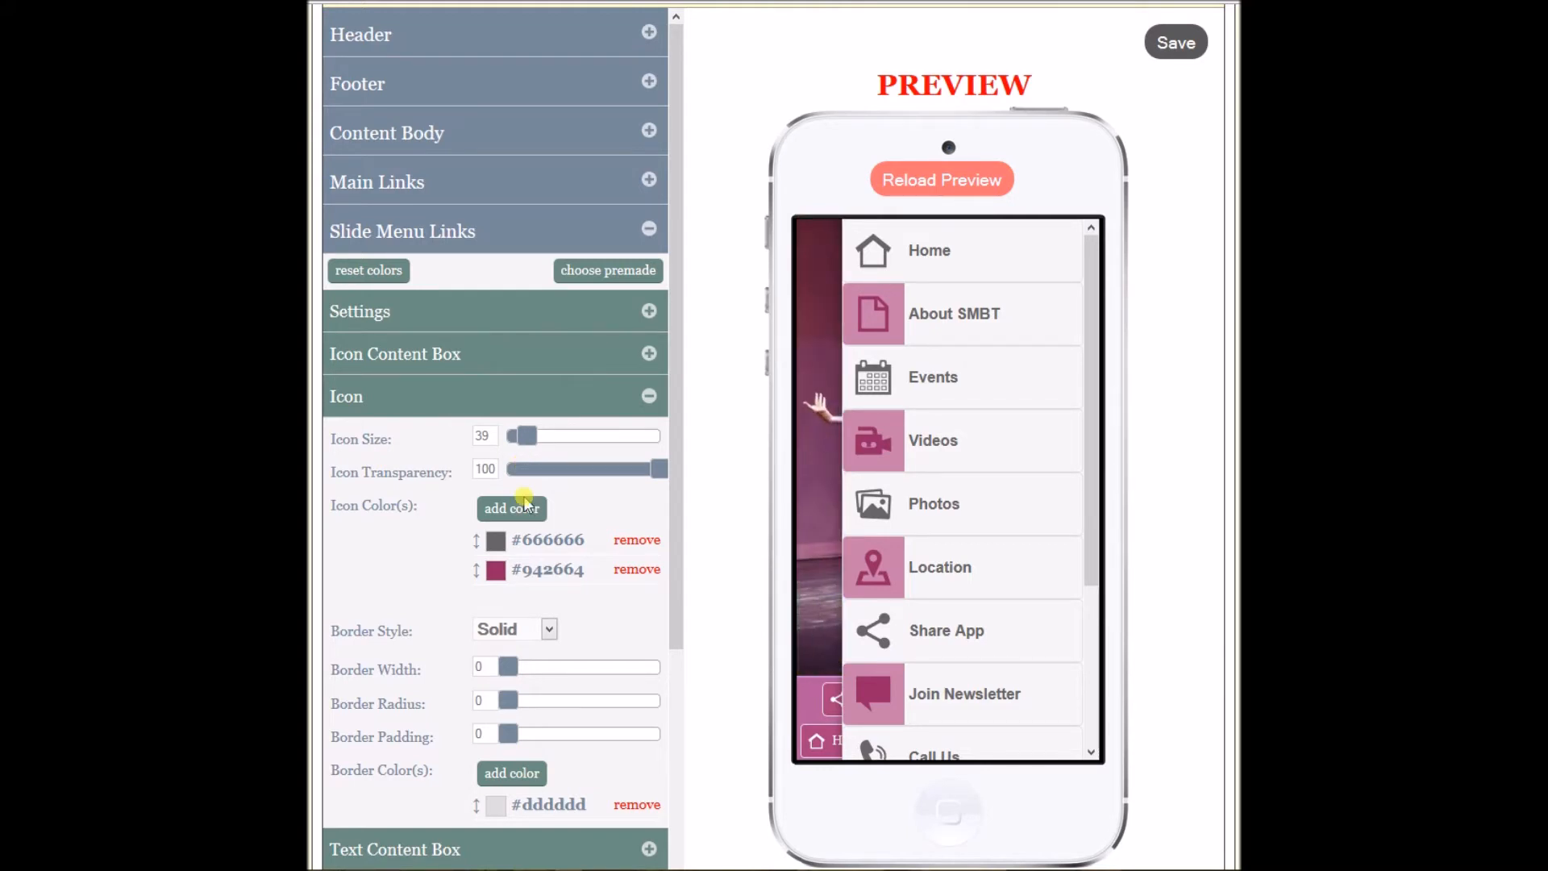
{"action": "left_click", "coordinate": [613, 540]}
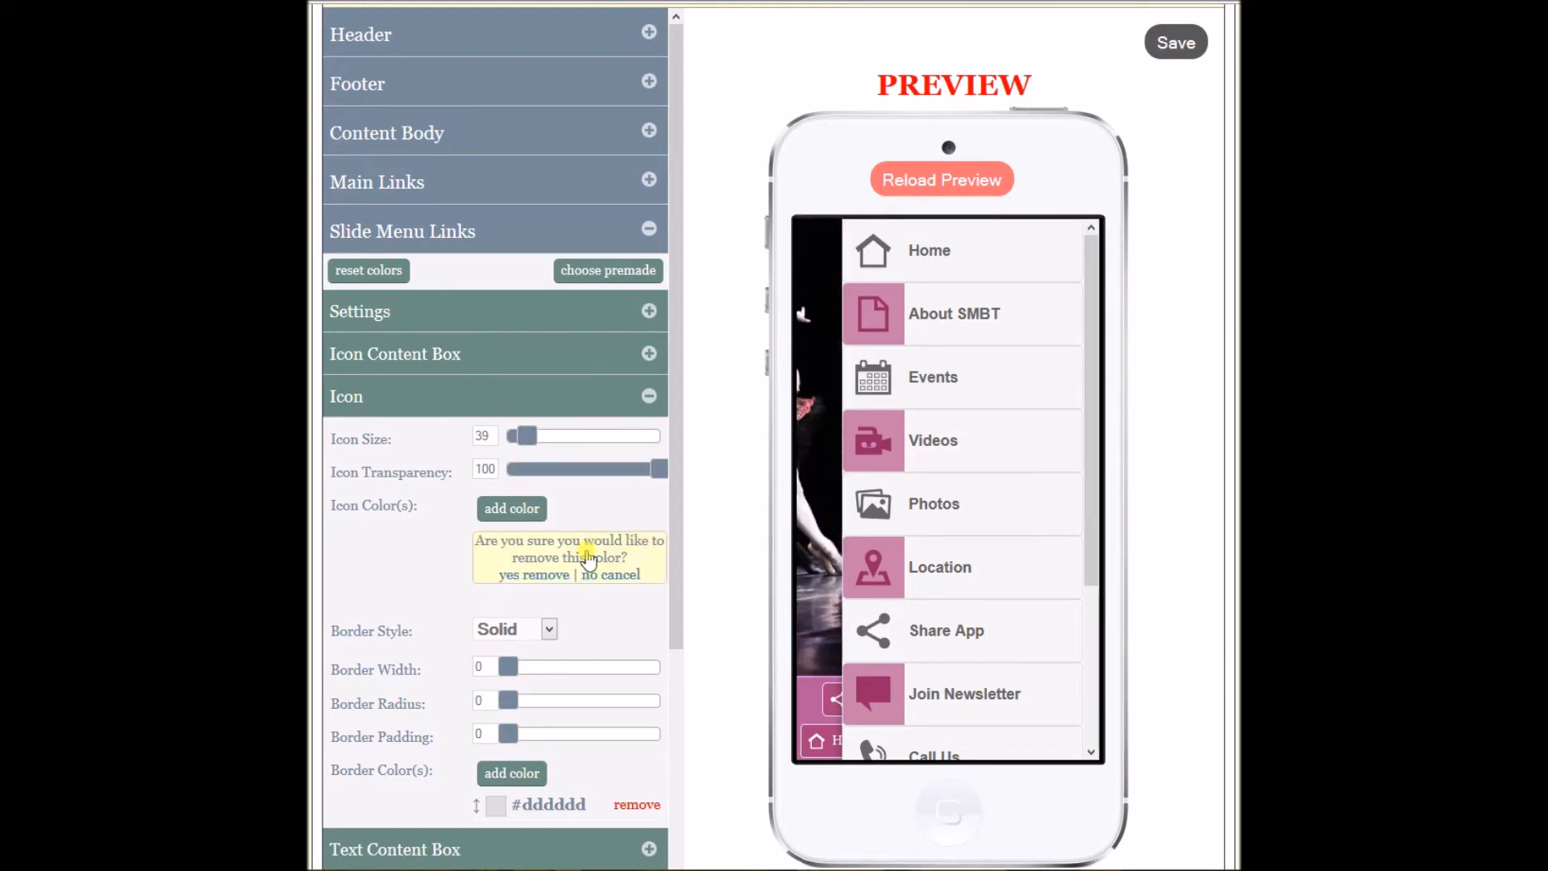
{"action": "left_click", "coordinate": [528, 574]}
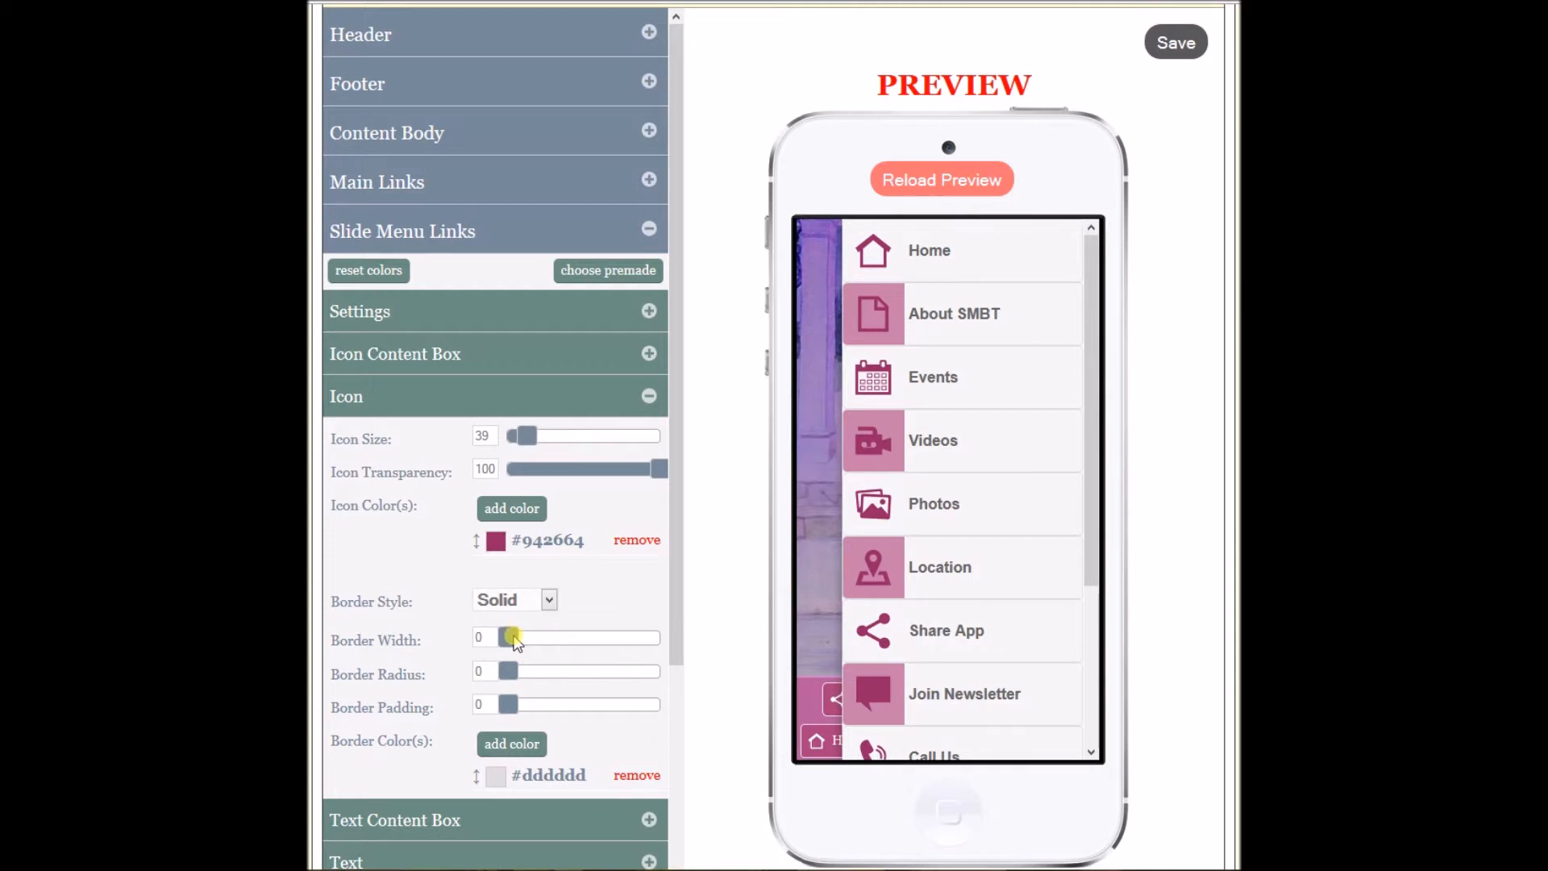
Set the slide menu icons' border width to 4, border radius to 10 and border padding to 7.
{"action": "left_click_drag", "start_coordinate": [514, 637], "coordinate": [538, 637]}
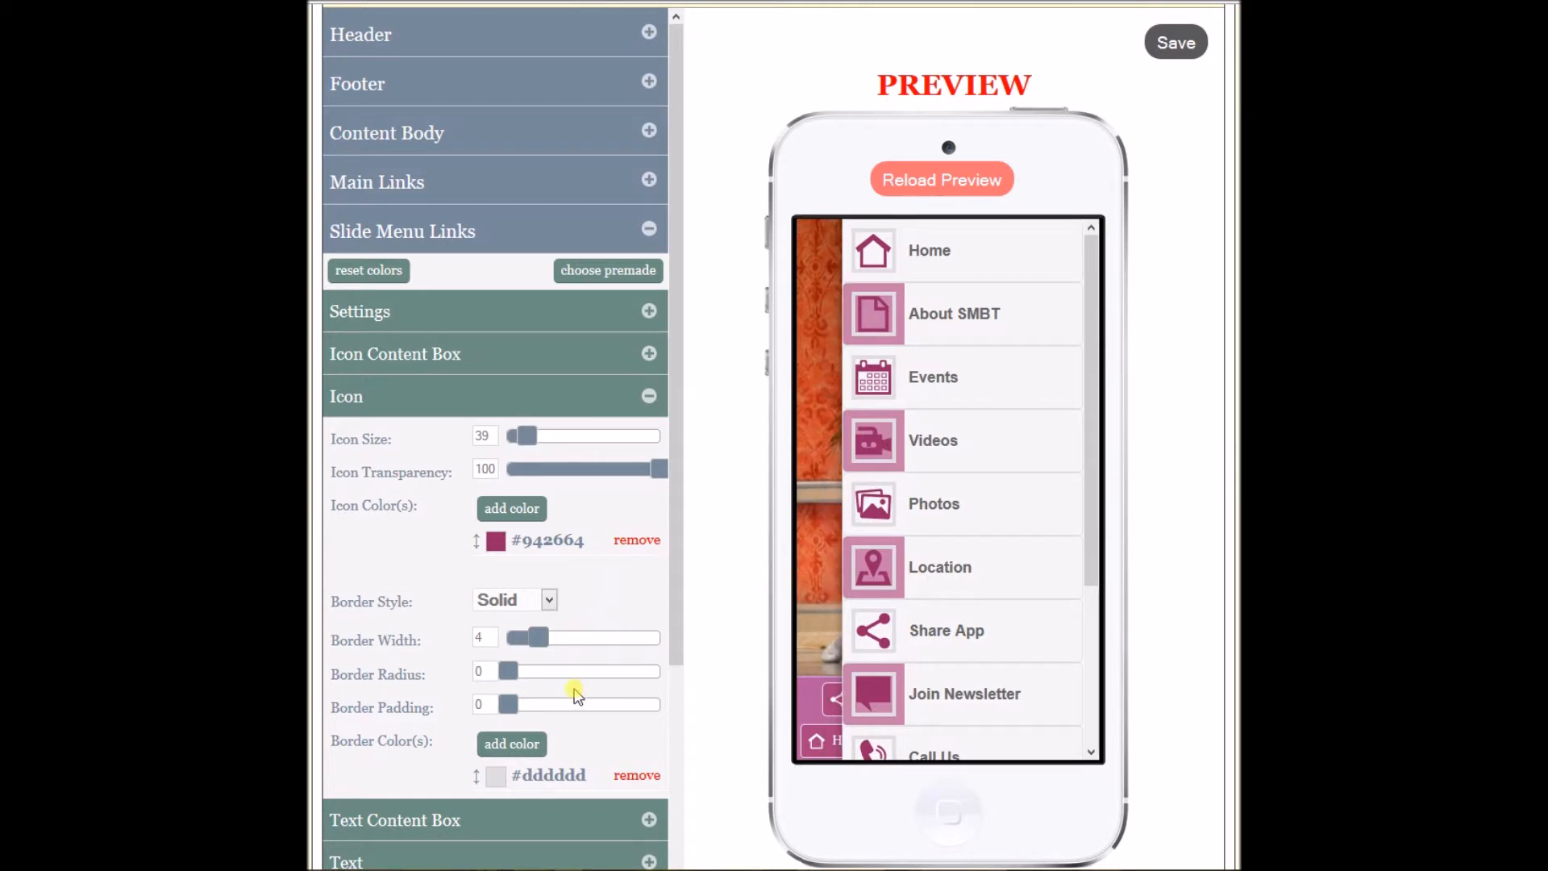
{"action": "left_click_drag", "start_coordinate": [512, 675], "coordinate": [538, 675]}
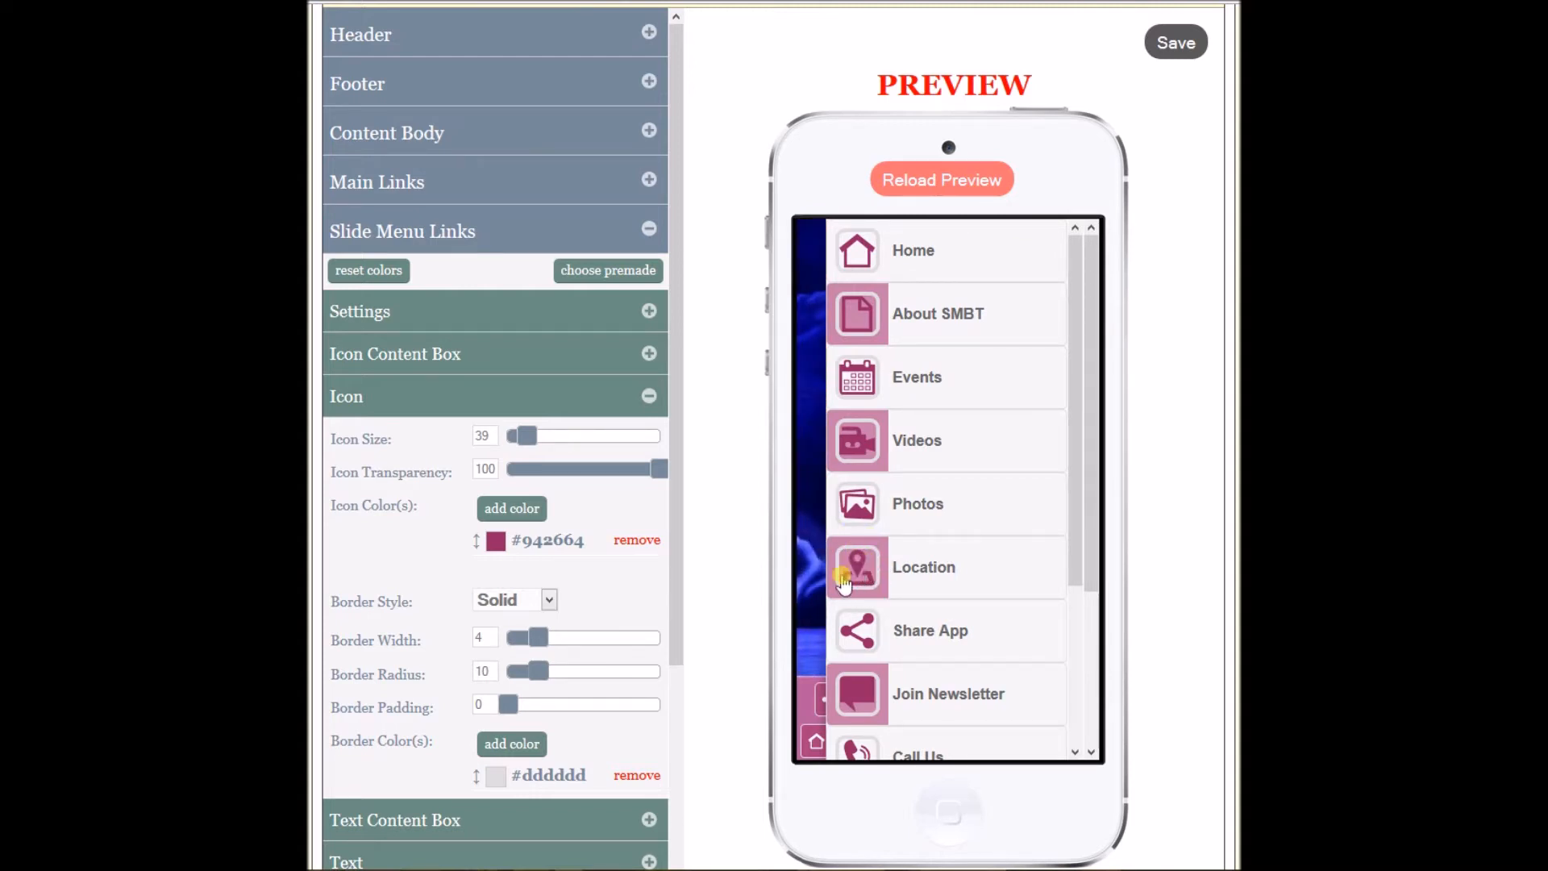
{"action": "mouse_move", "coordinate": [524, 708]}
{"action": "left_mouse_down"}
{"action": "mouse_move", "coordinate": [510, 705]}
{"action": "mouse_move", "coordinate": [529, 709]}
{"action": "left_mouse_up"}
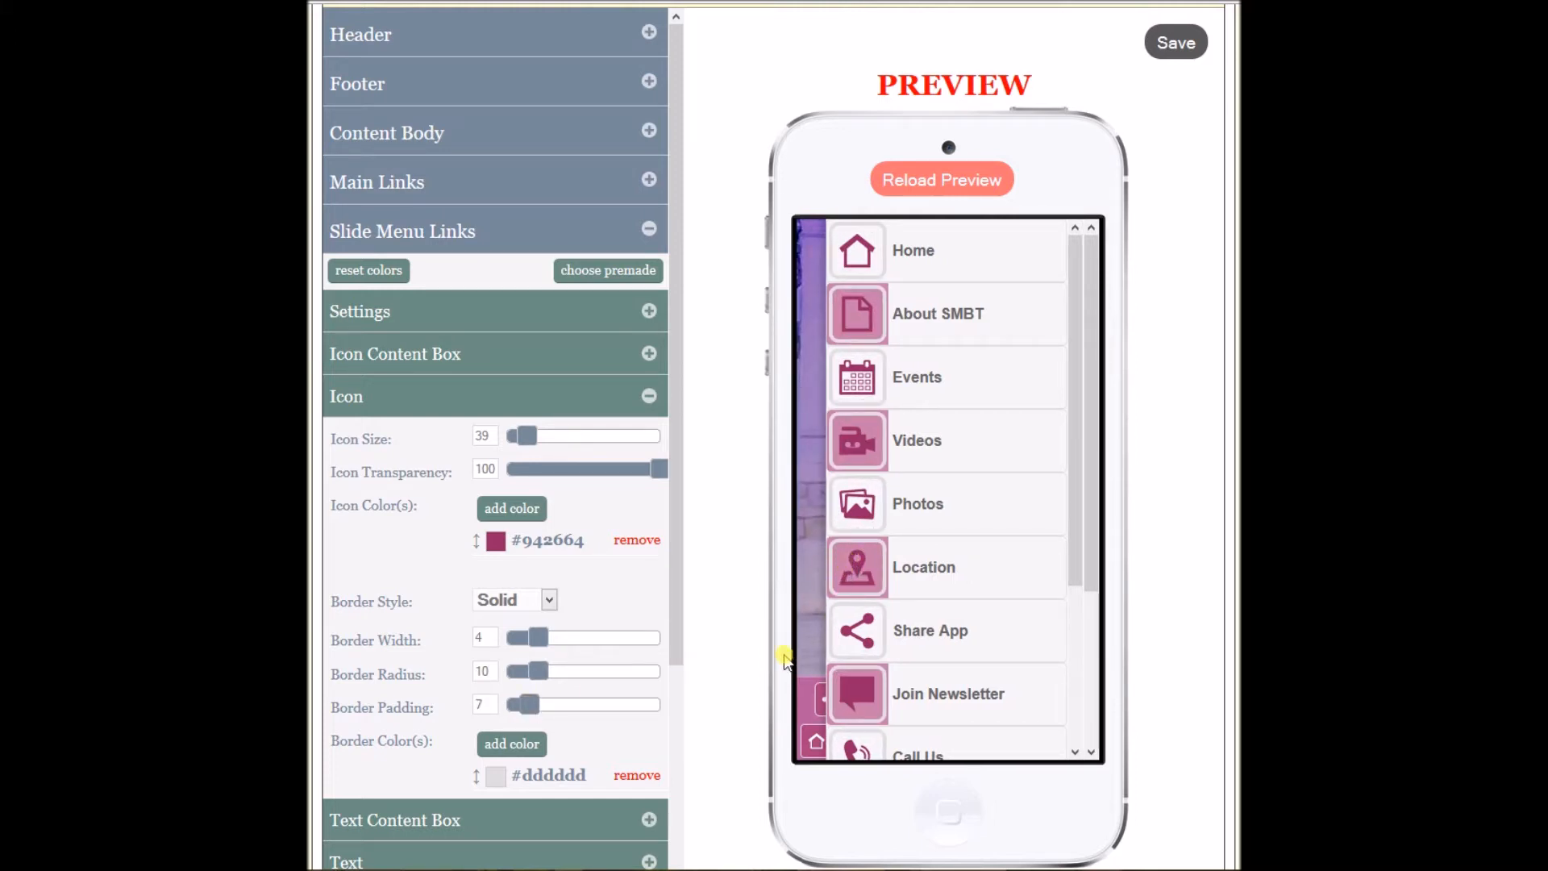
Add #942664 as the slide menu icons' border color and remove the #dddddd border color.
{"action": "left_click", "coordinate": [513, 743]}
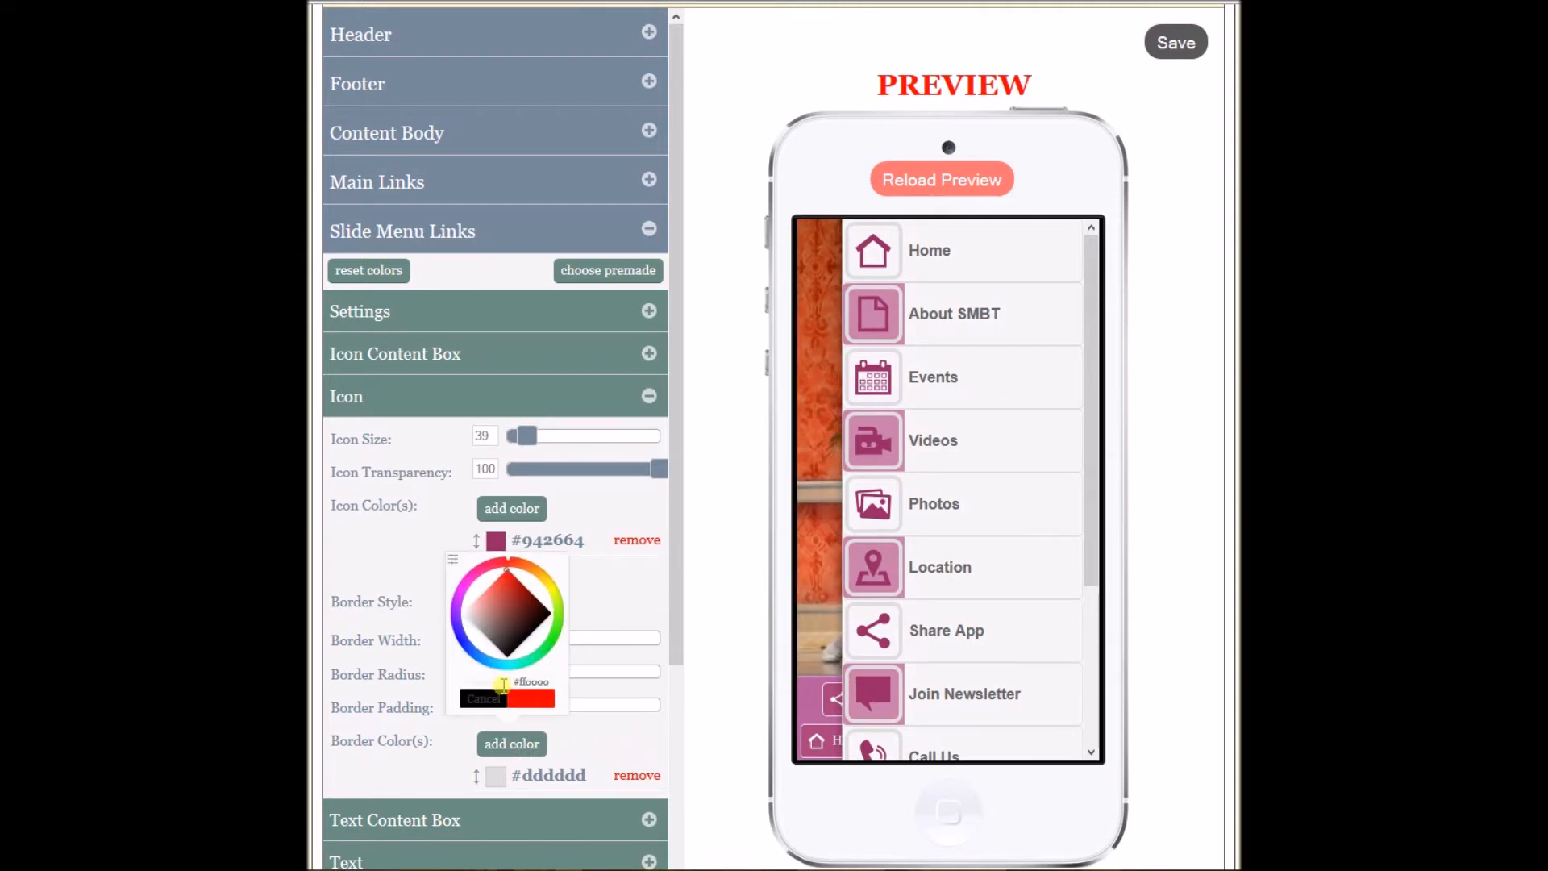
{"action": "left_click", "coordinate": [452, 561]}
{"action": "double_click", "coordinate": [524, 649]}
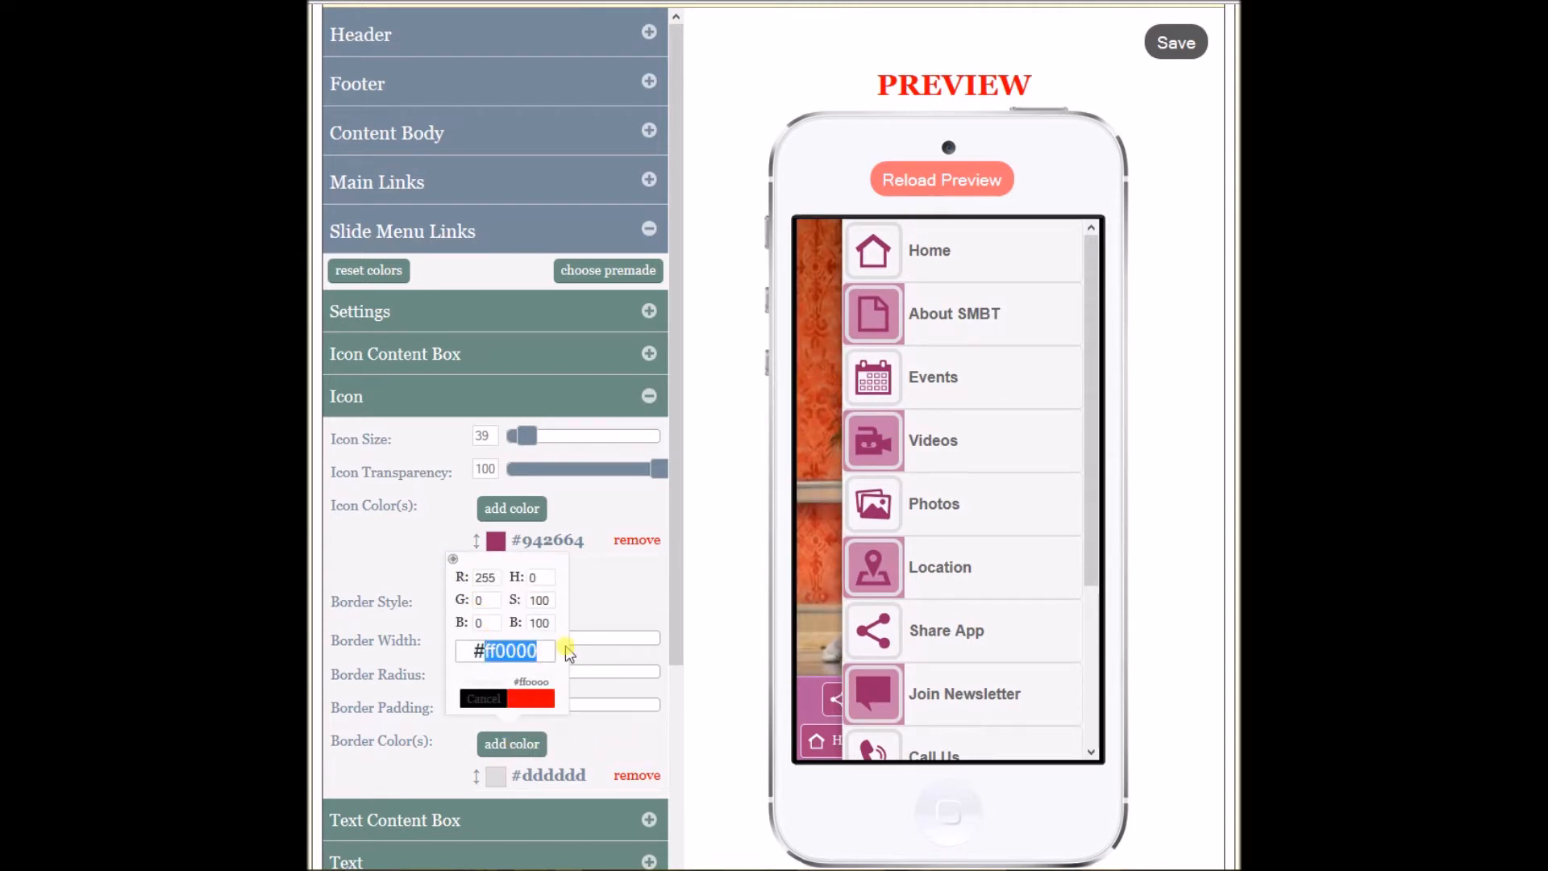
{"action": "type", "text": "942"}
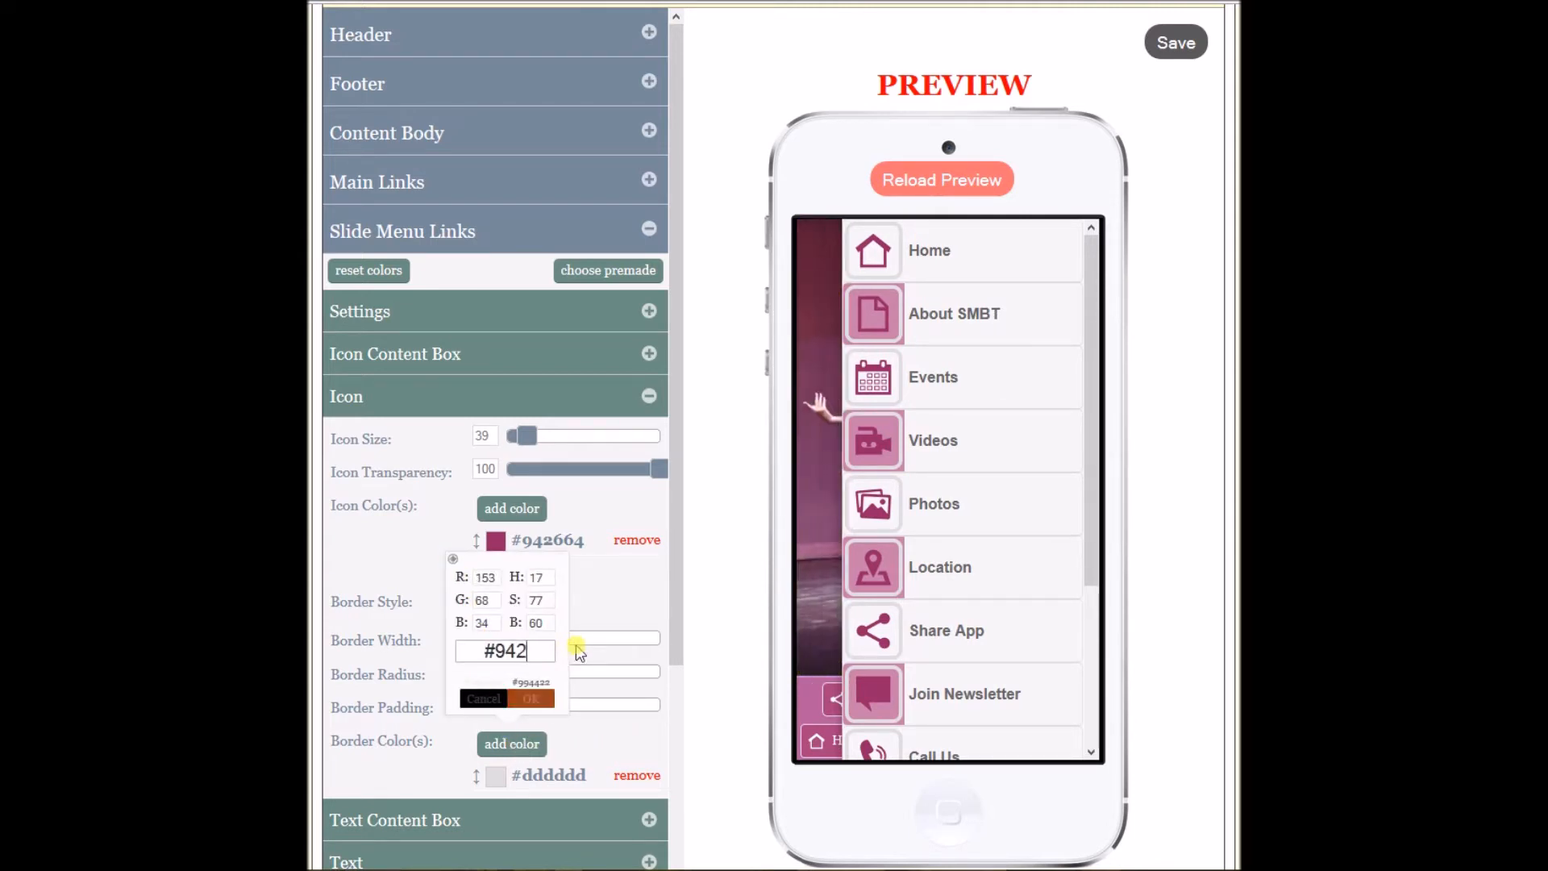
{"action": "type", "text": "664"}
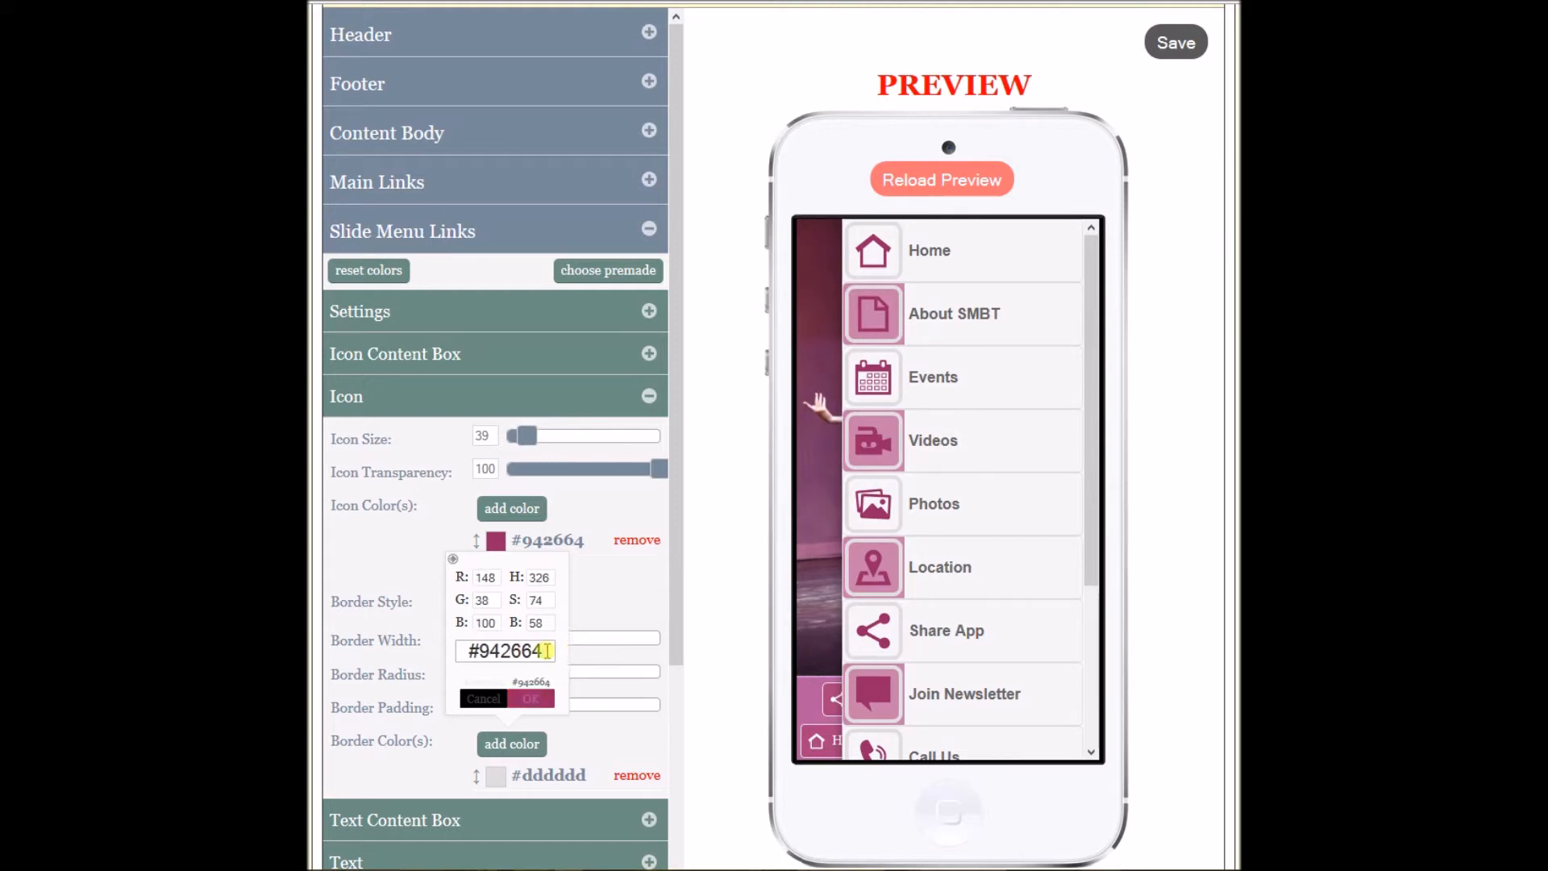
{"action": "left_click", "coordinate": [533, 698]}
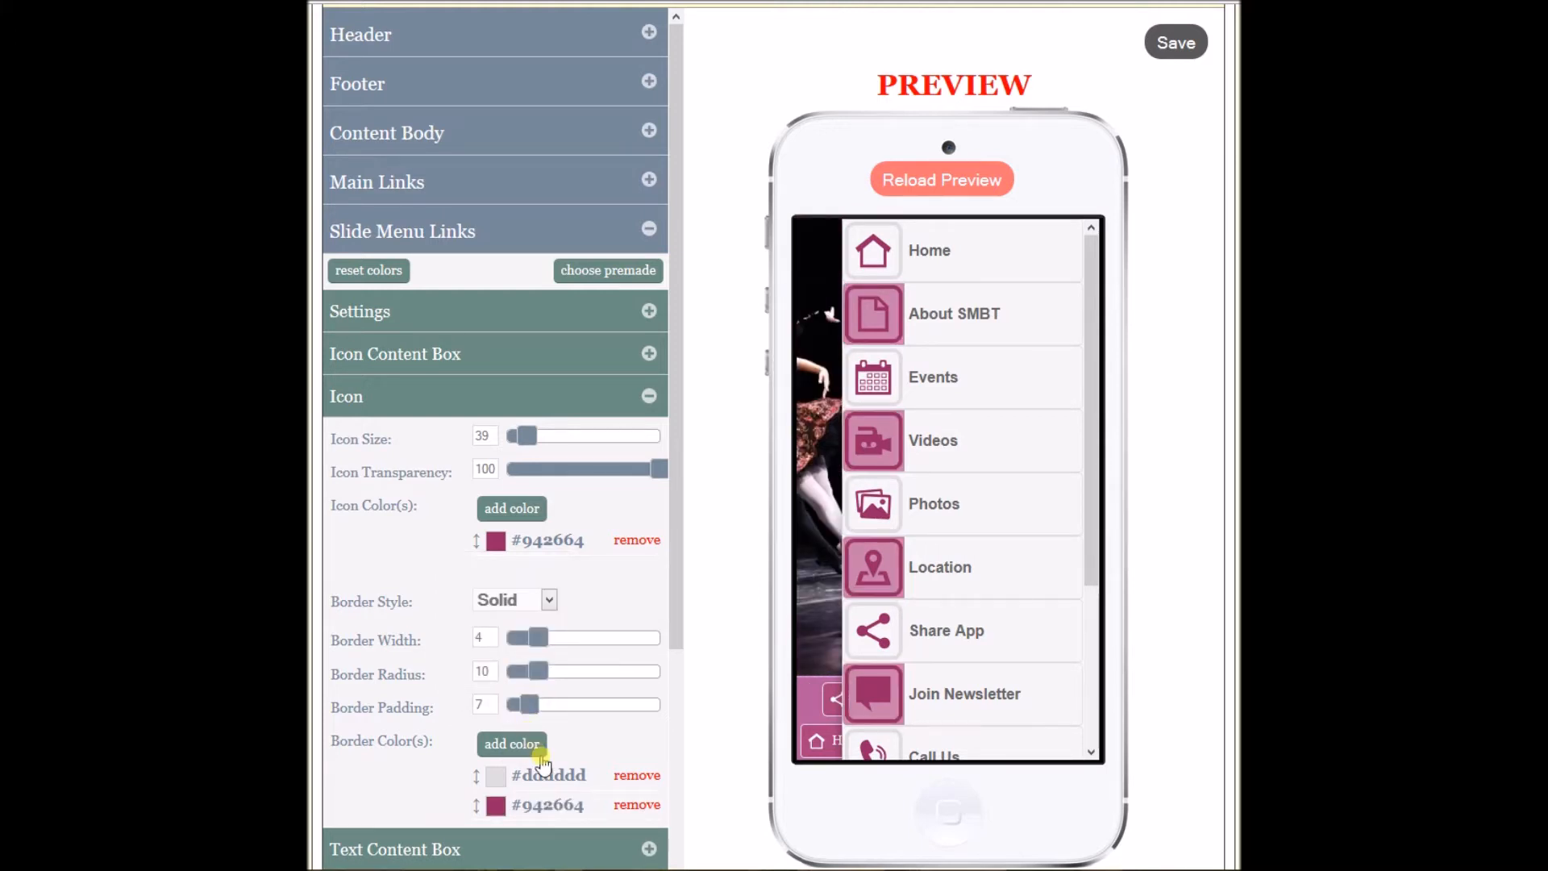
{"action": "left_click_drag", "start_coordinate": [674, 621], "coordinate": [669, 700]}
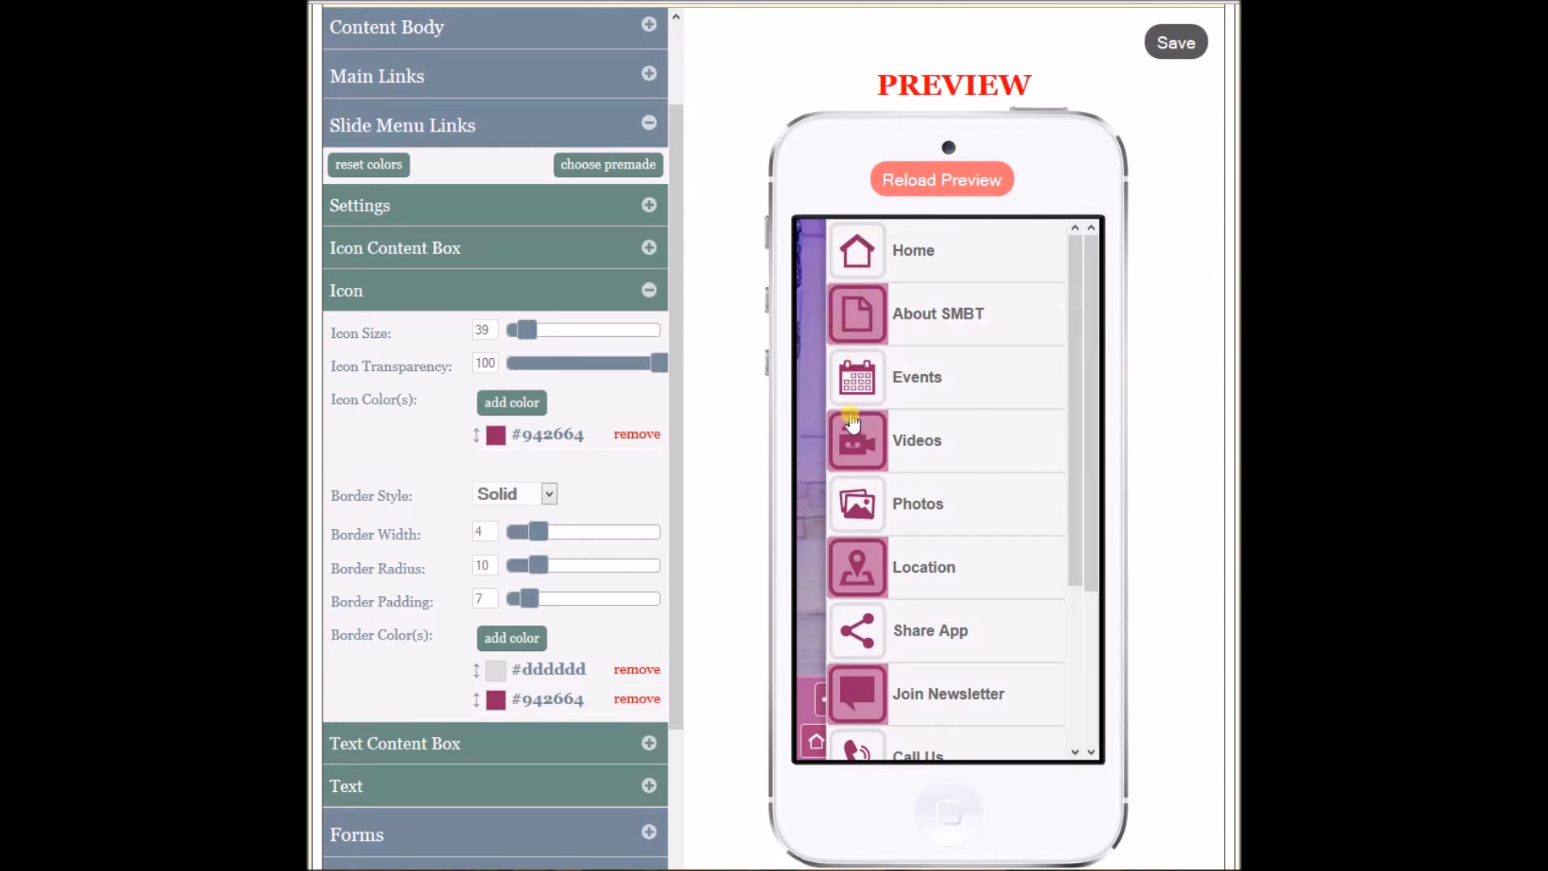
{"action": "left_click", "coordinate": [639, 672]}
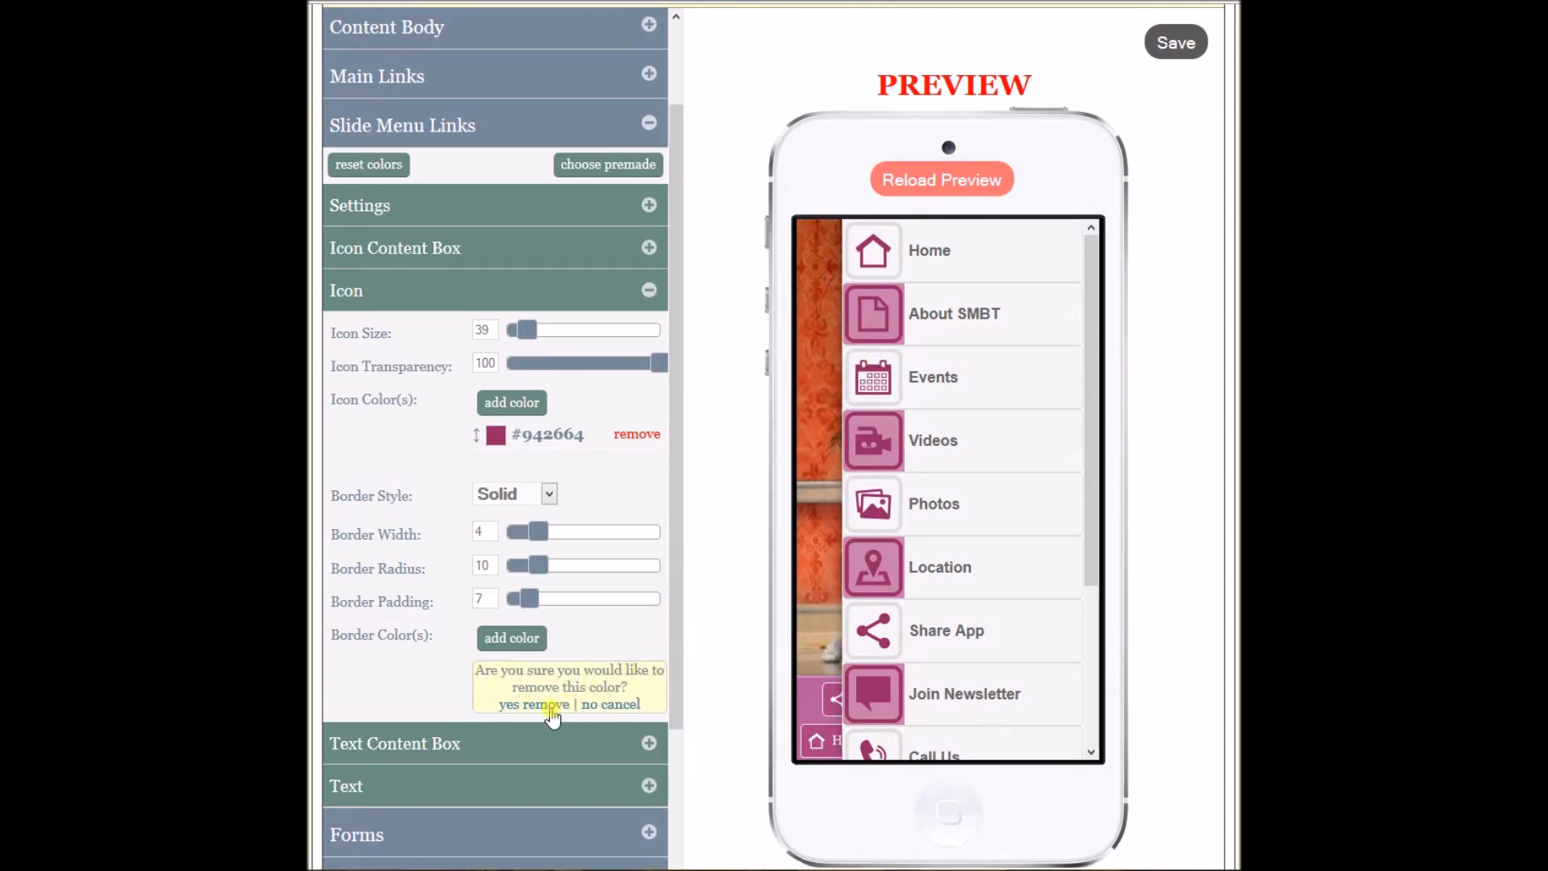
{"action": "left_click", "coordinate": [539, 704]}
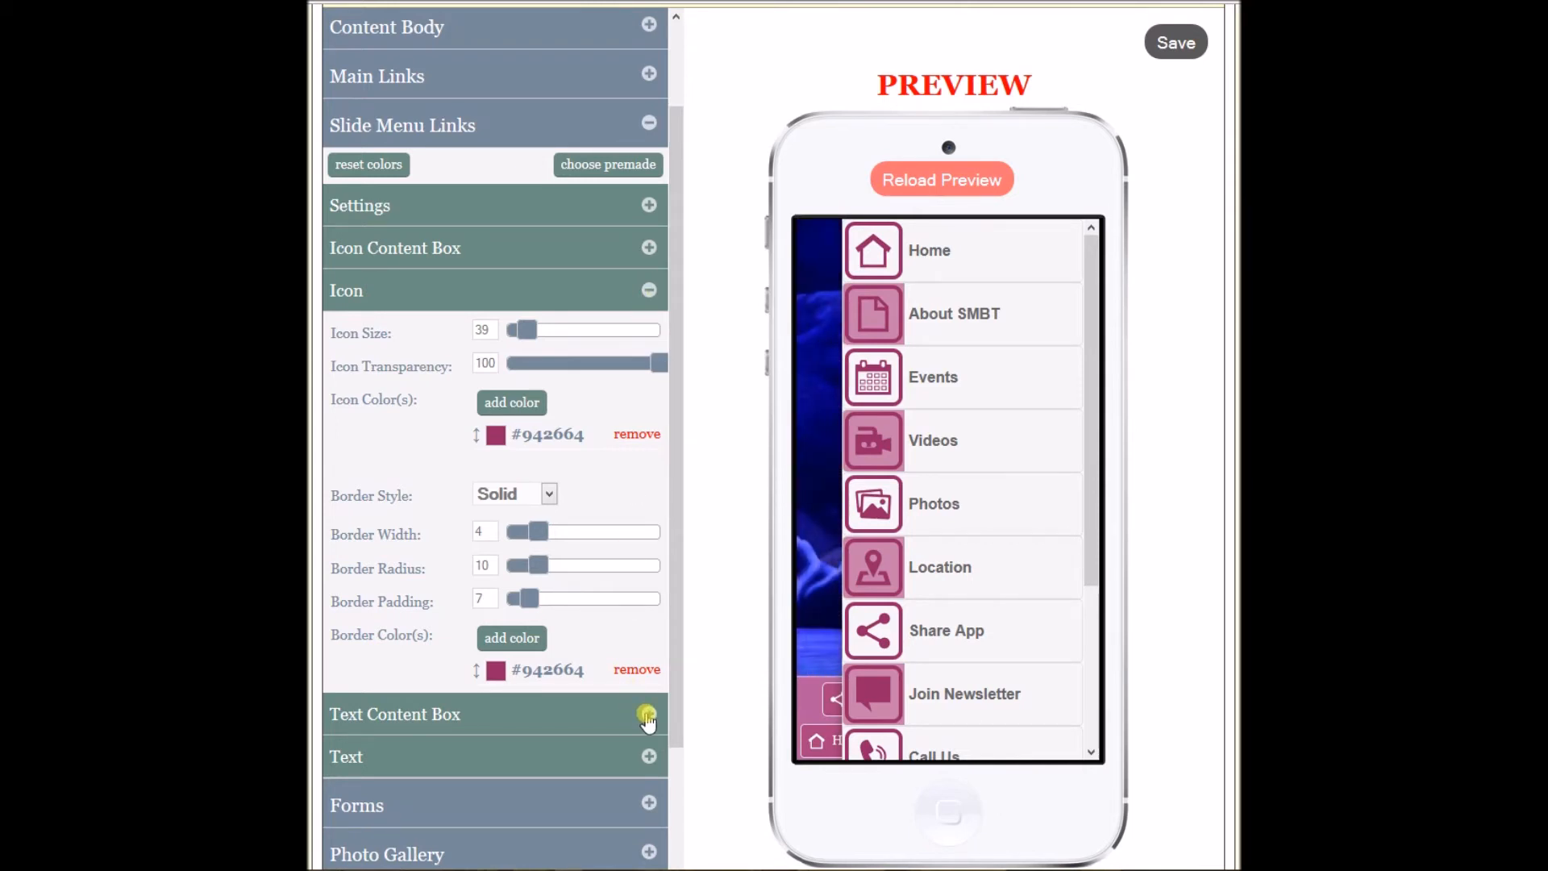
Remove the #f6f6f6 background color from the slide menu's Icon Content Box and collapse that section.
{"action": "left_click", "coordinate": [650, 248]}
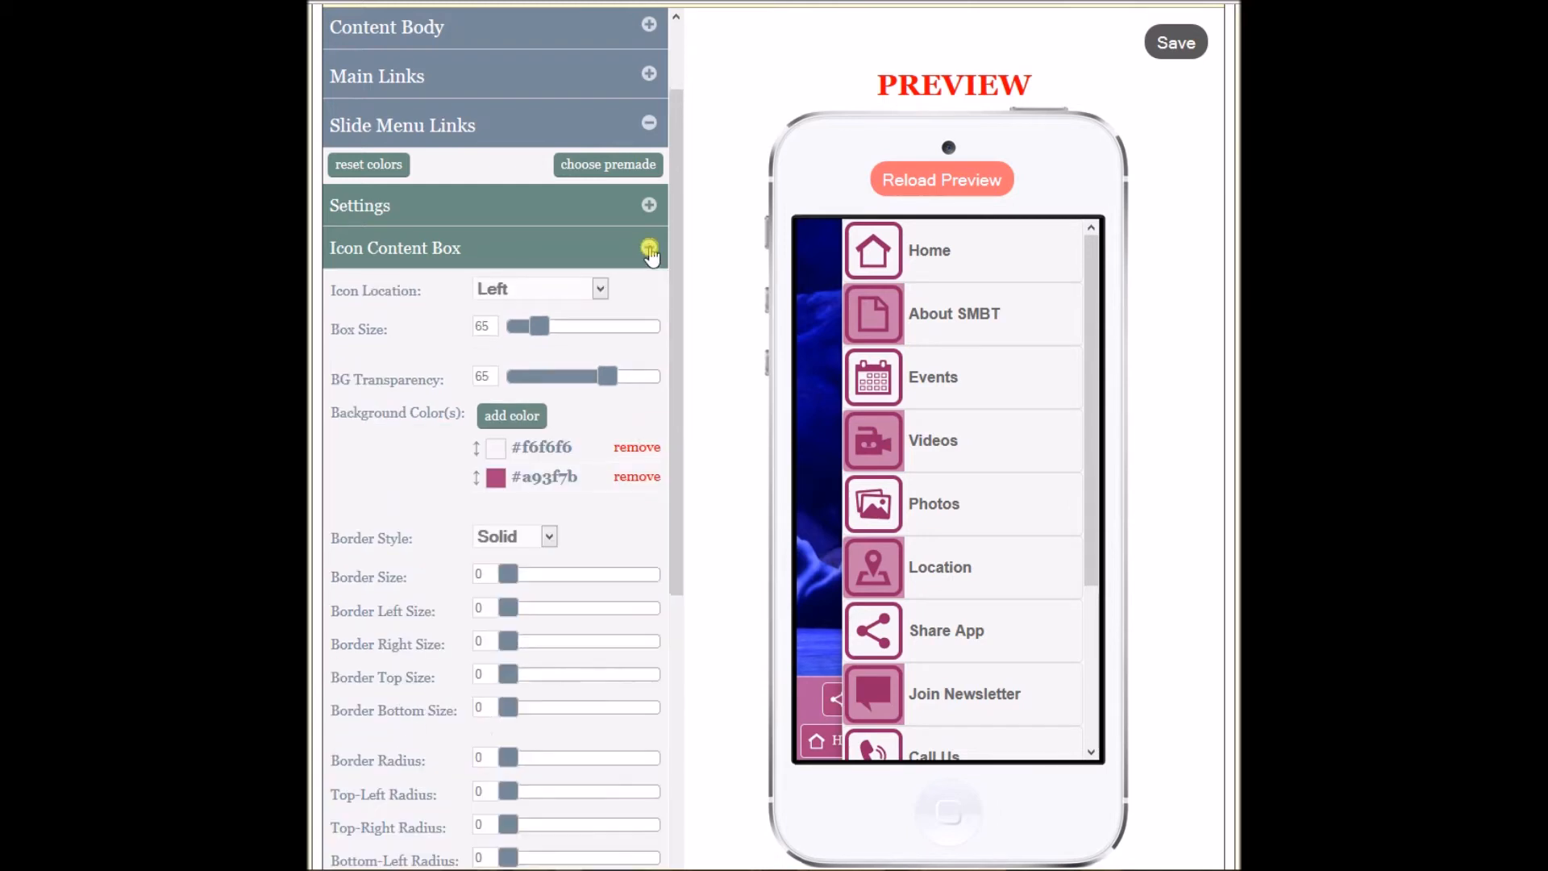
{"action": "left_click", "coordinate": [635, 449]}
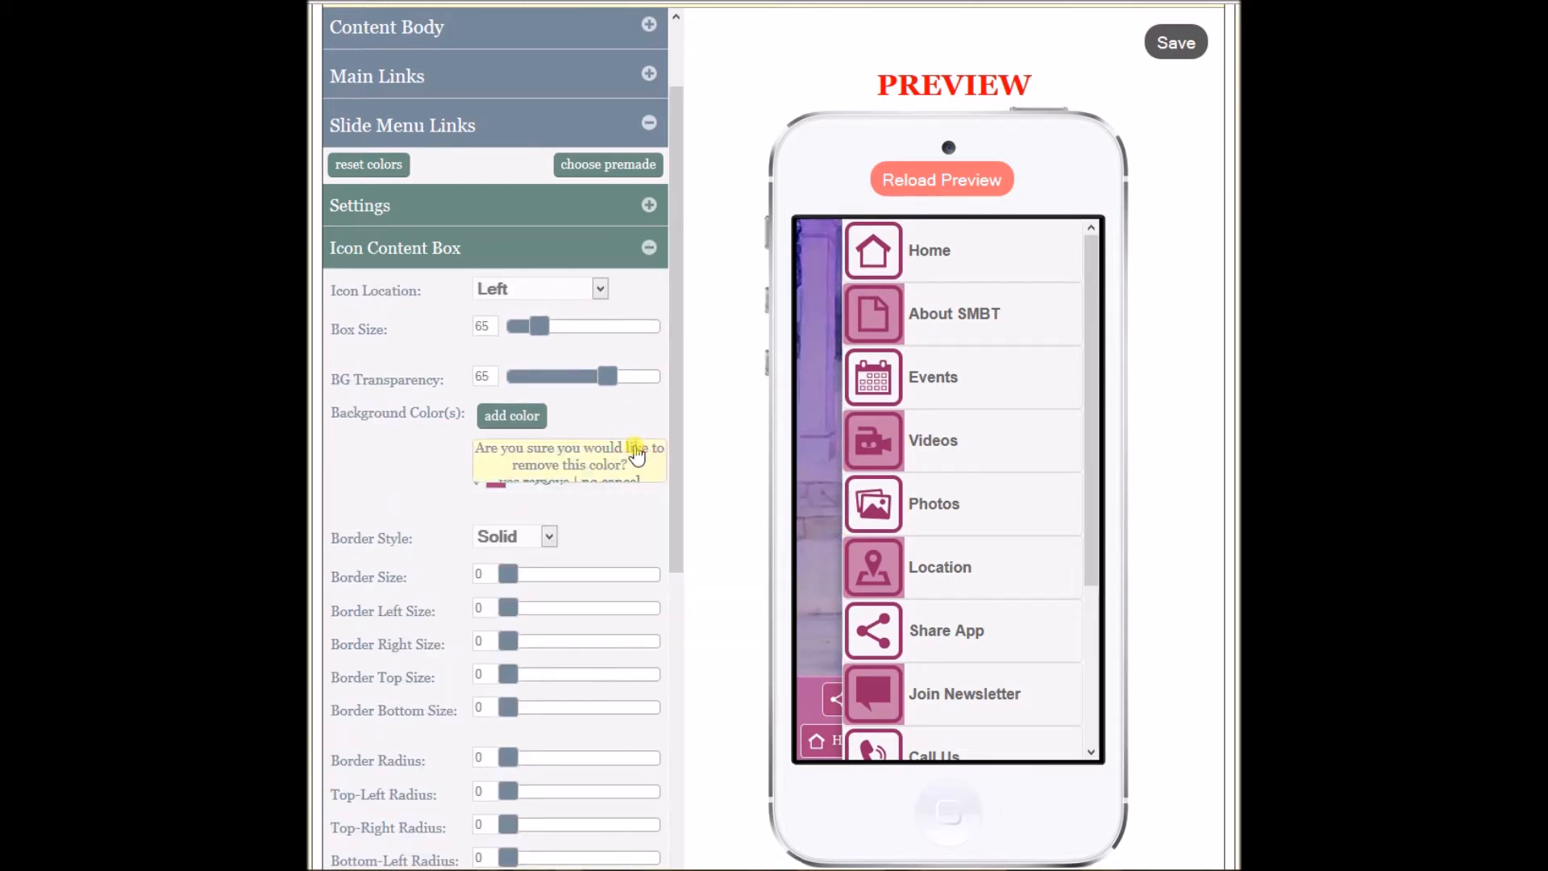
{"action": "left_click", "coordinate": [549, 484]}
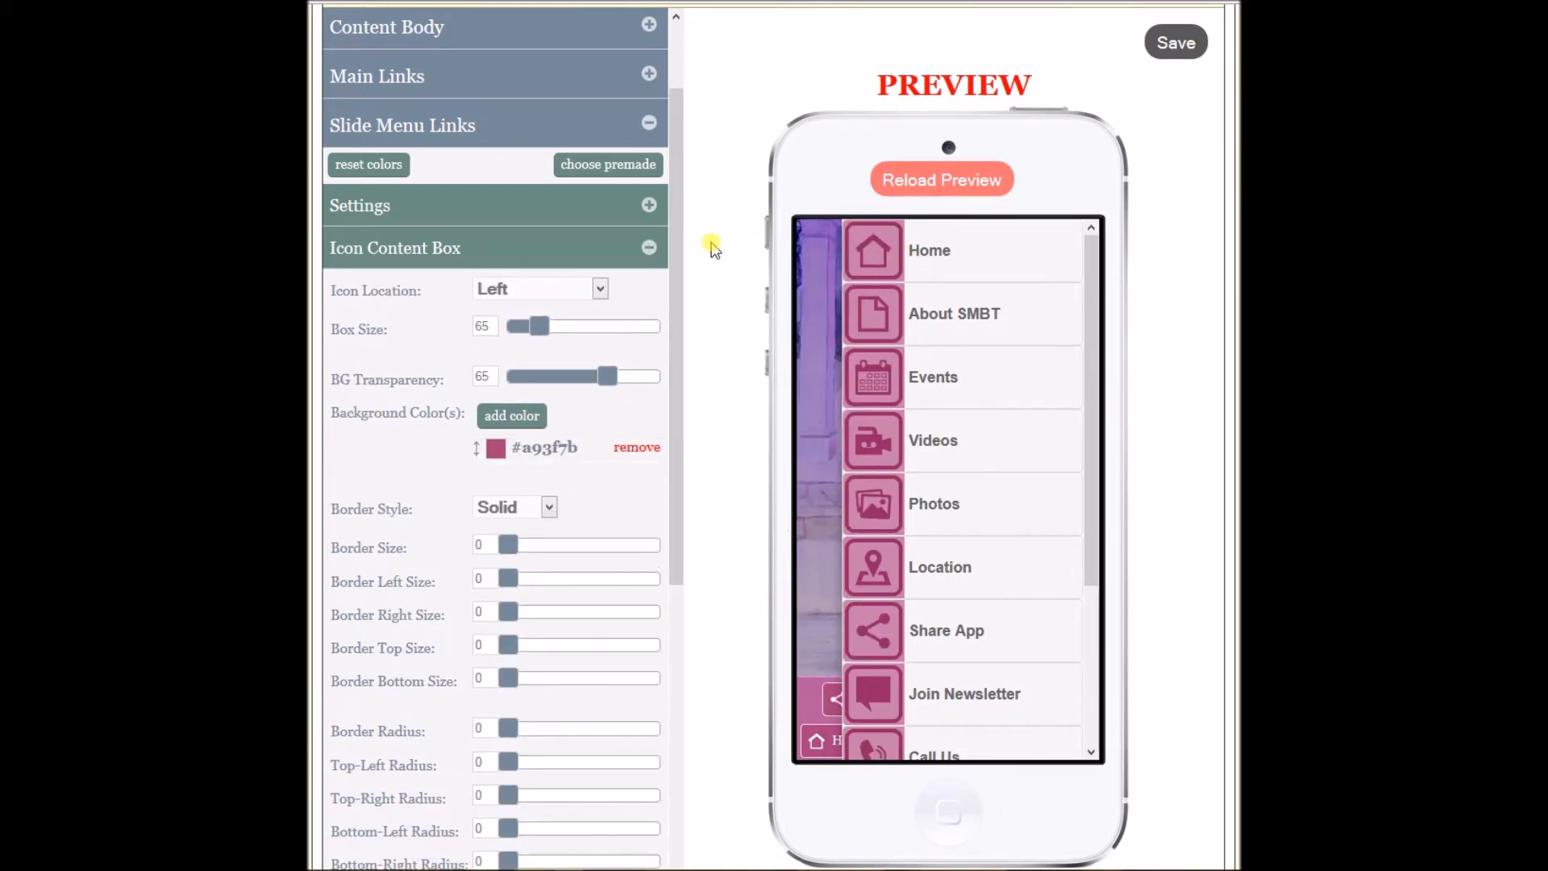
{"action": "left_click", "coordinate": [648, 250]}
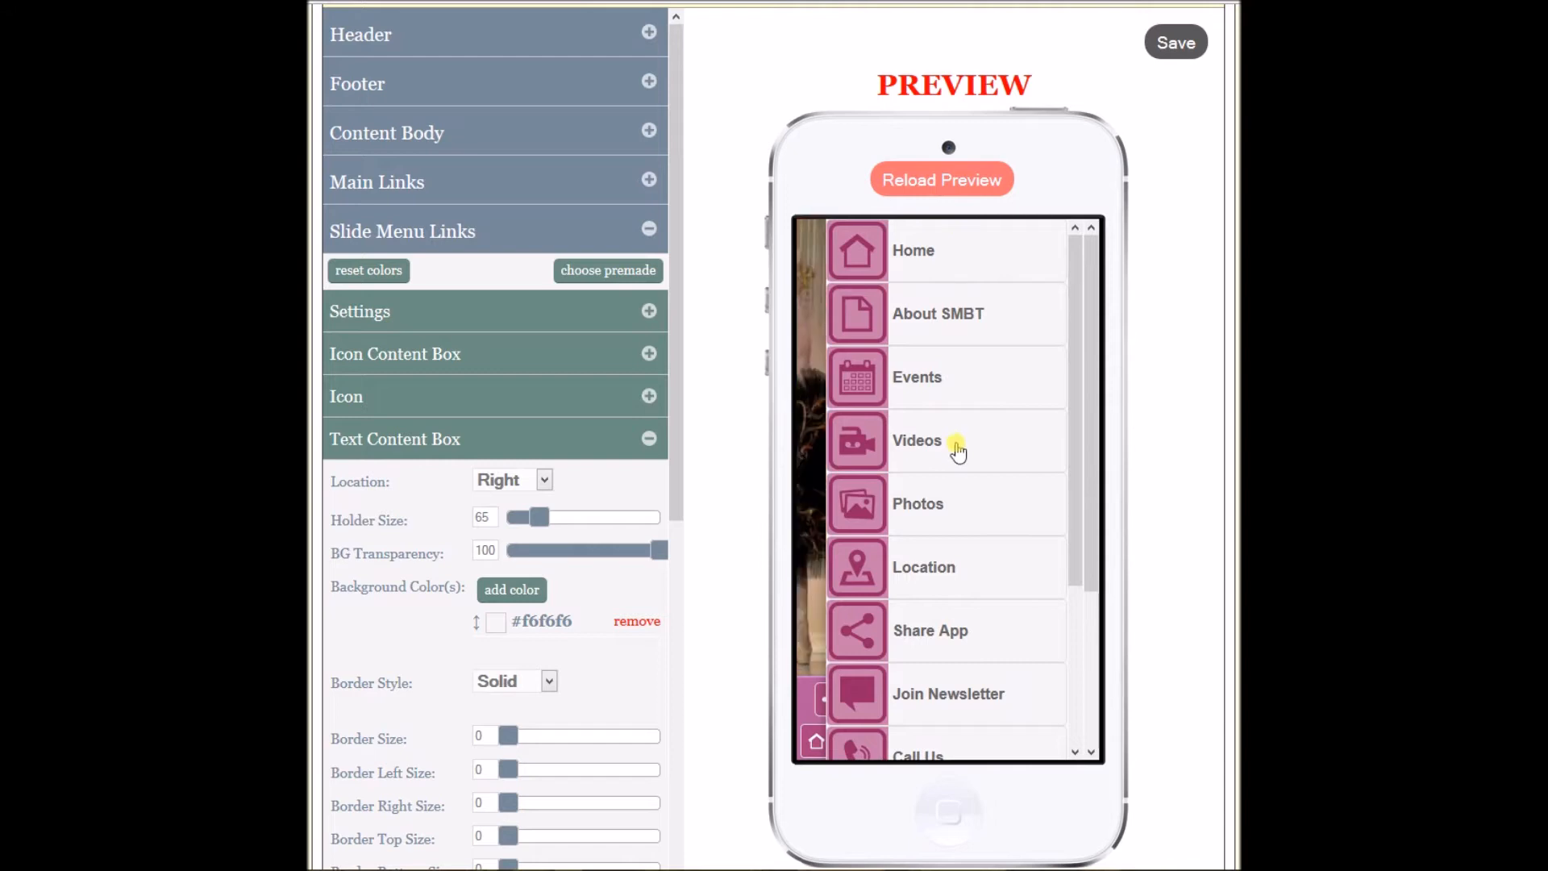
Add the background color #a93f7b to the slide menu's Text Content Box and remove its #f6f6f6 background color.
{"action": "left_click", "coordinate": [517, 597]}
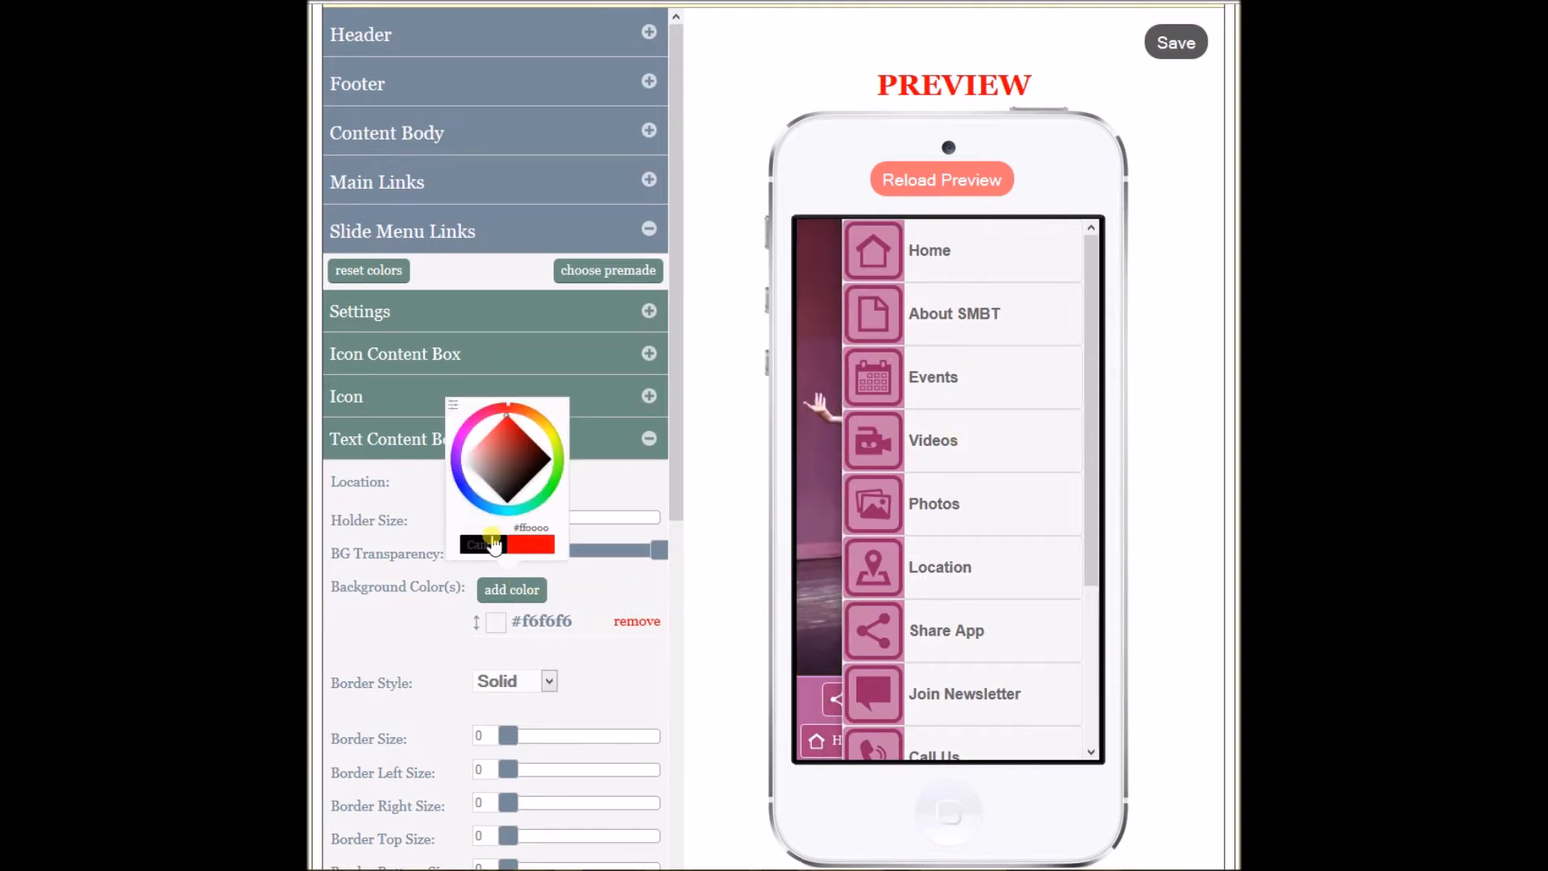
{"action": "left_click", "coordinate": [453, 404]}
{"action": "double_click", "coordinate": [503, 498]}
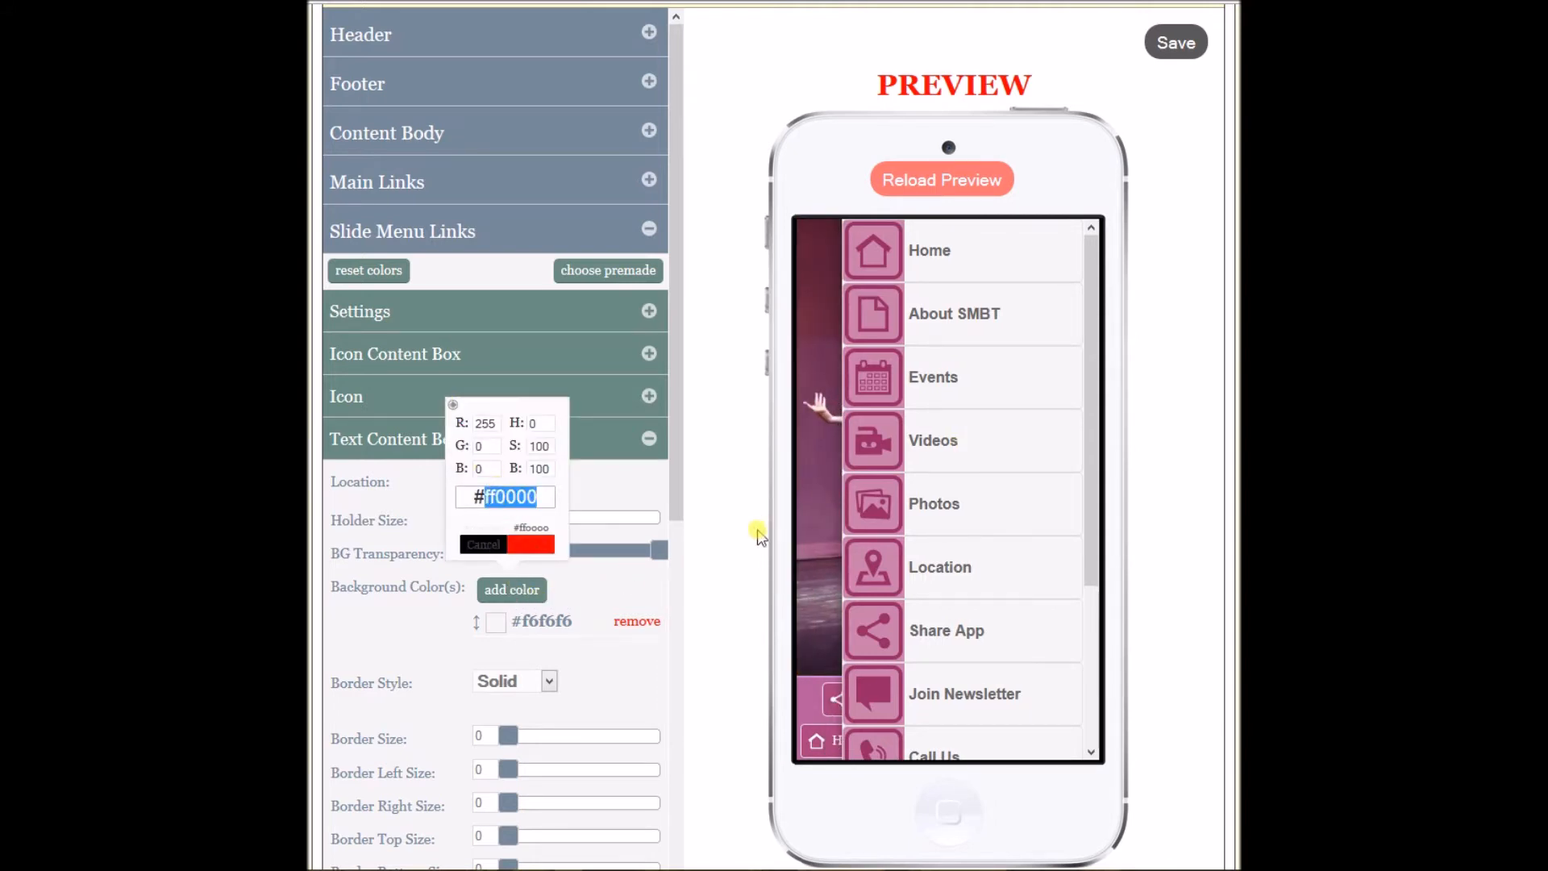
{"action": "type", "text": "a"}
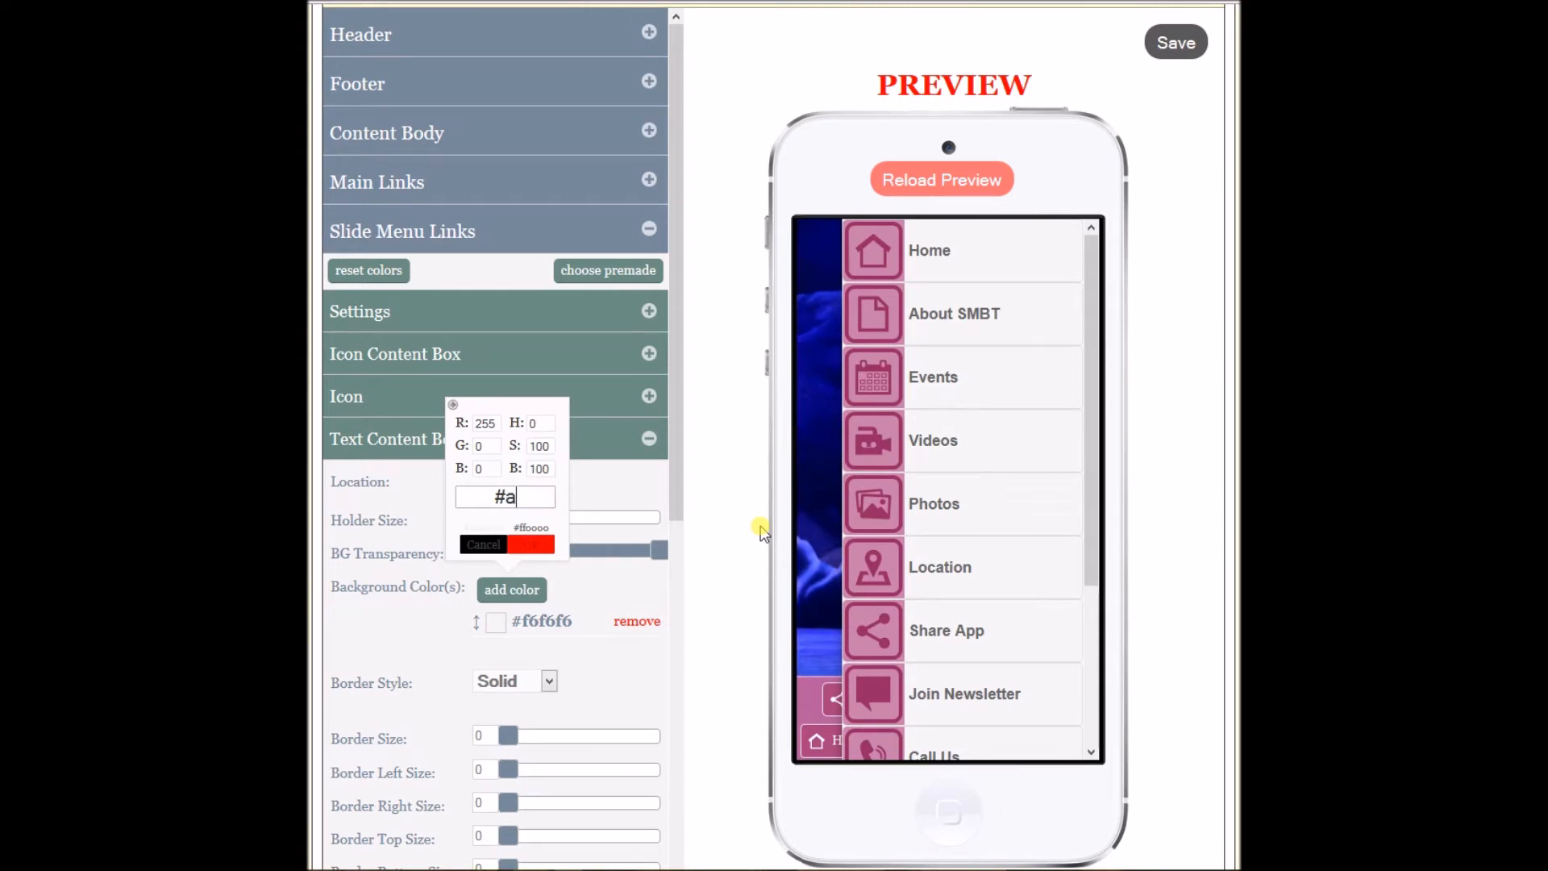
{"action": "type", "text": "93f7b"}
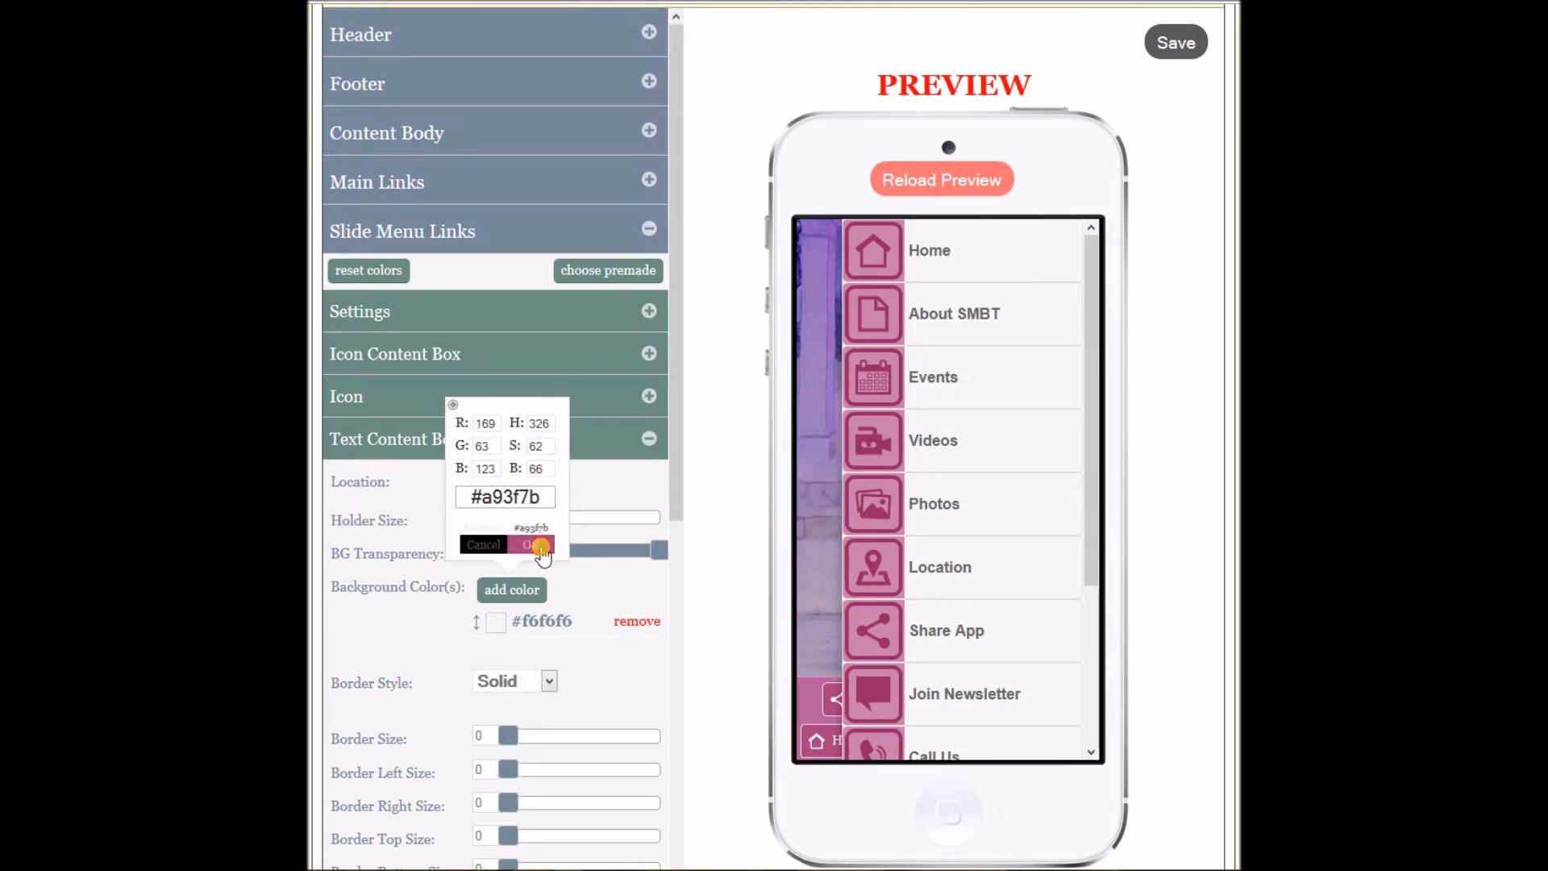
{"action": "left_click", "coordinate": [534, 545]}
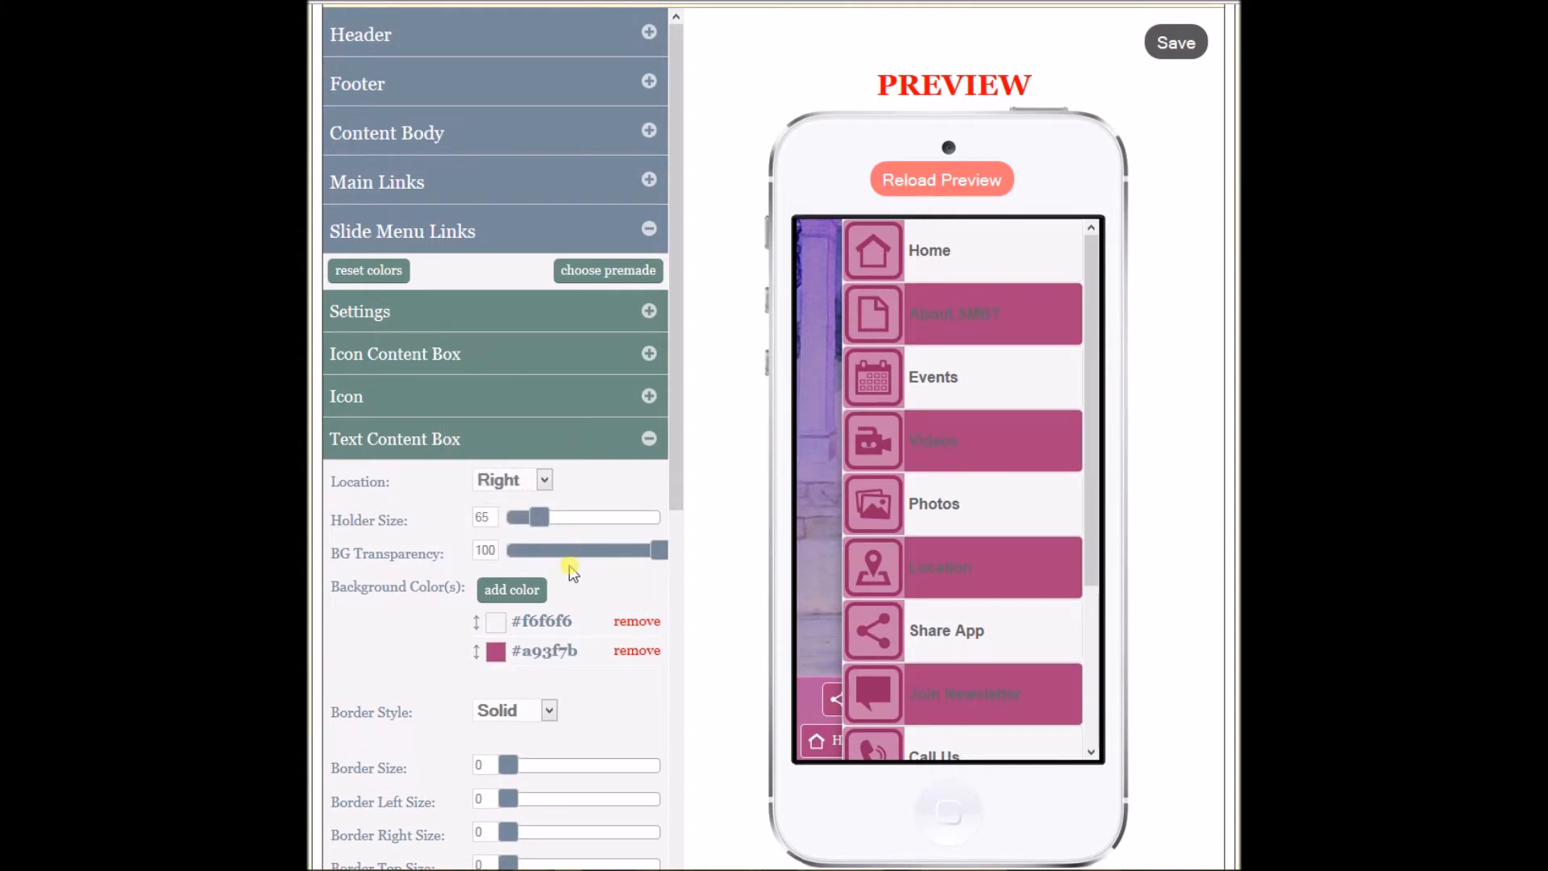
{"action": "left_click", "coordinate": [637, 621]}
{"action": "left_click", "coordinate": [537, 657]}
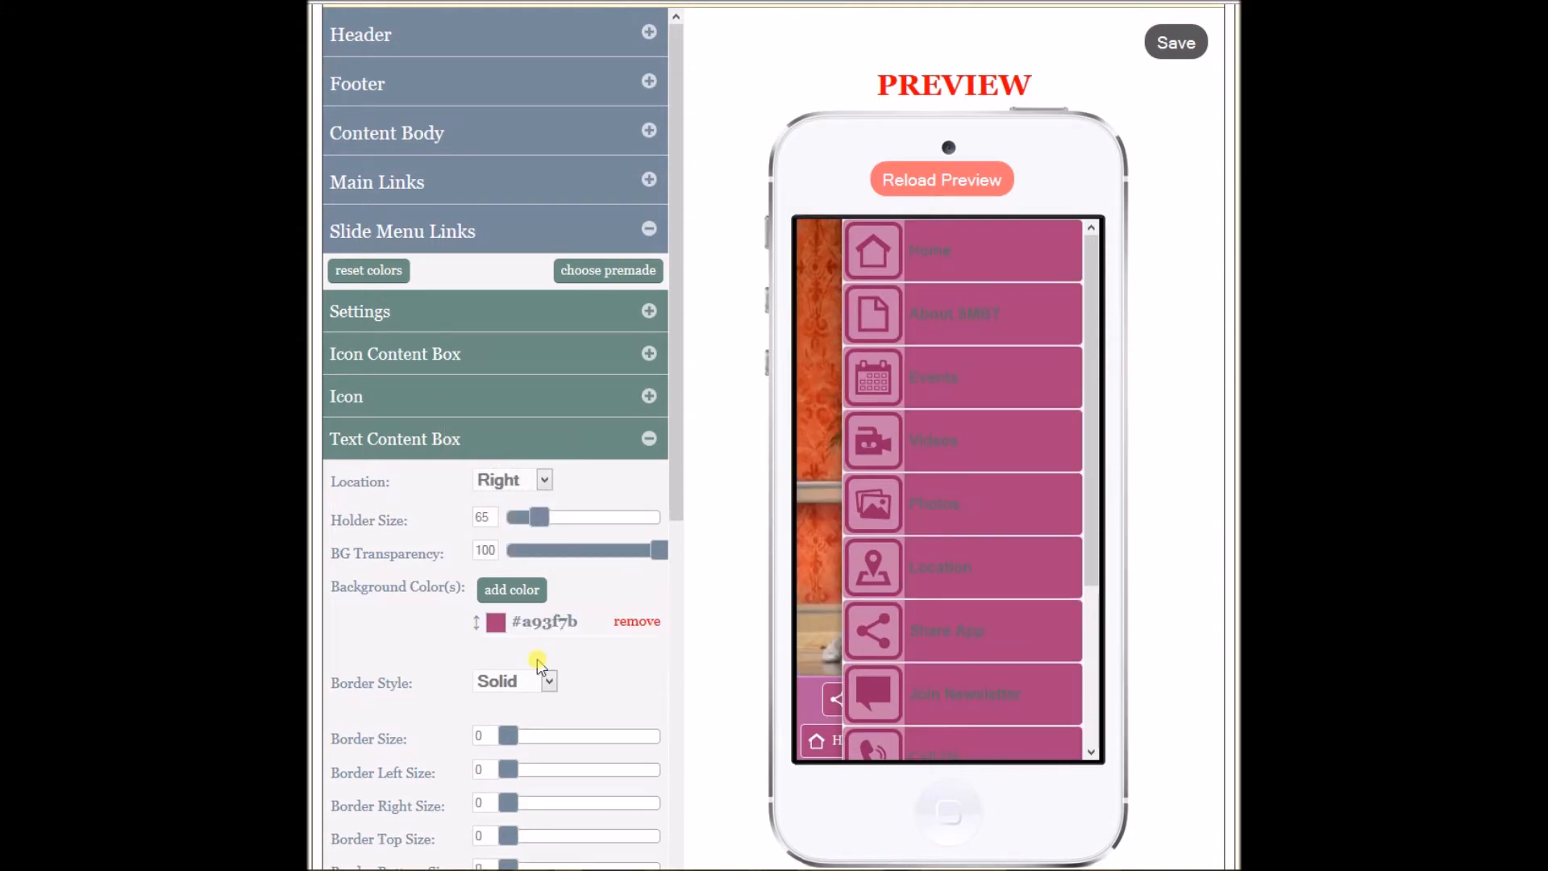
Set the Text Content Box background transparency to 65 and collapse that section.
{"action": "left_click_drag", "start_coordinate": [658, 556], "coordinate": [609, 549]}
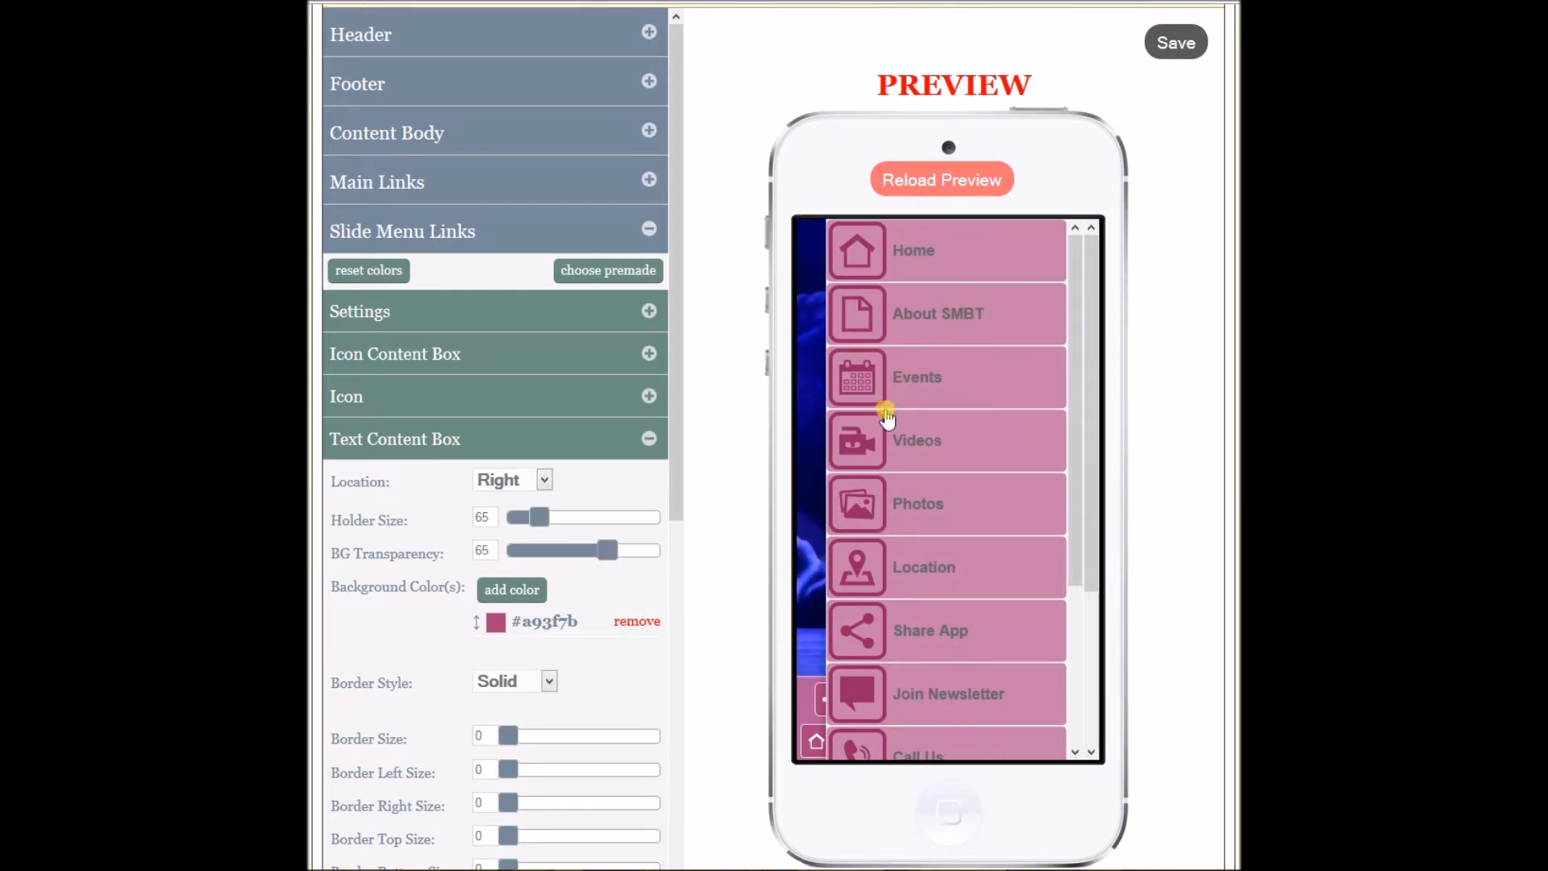
{"action": "left_click_drag", "start_coordinate": [675, 479], "coordinate": [670, 546]}
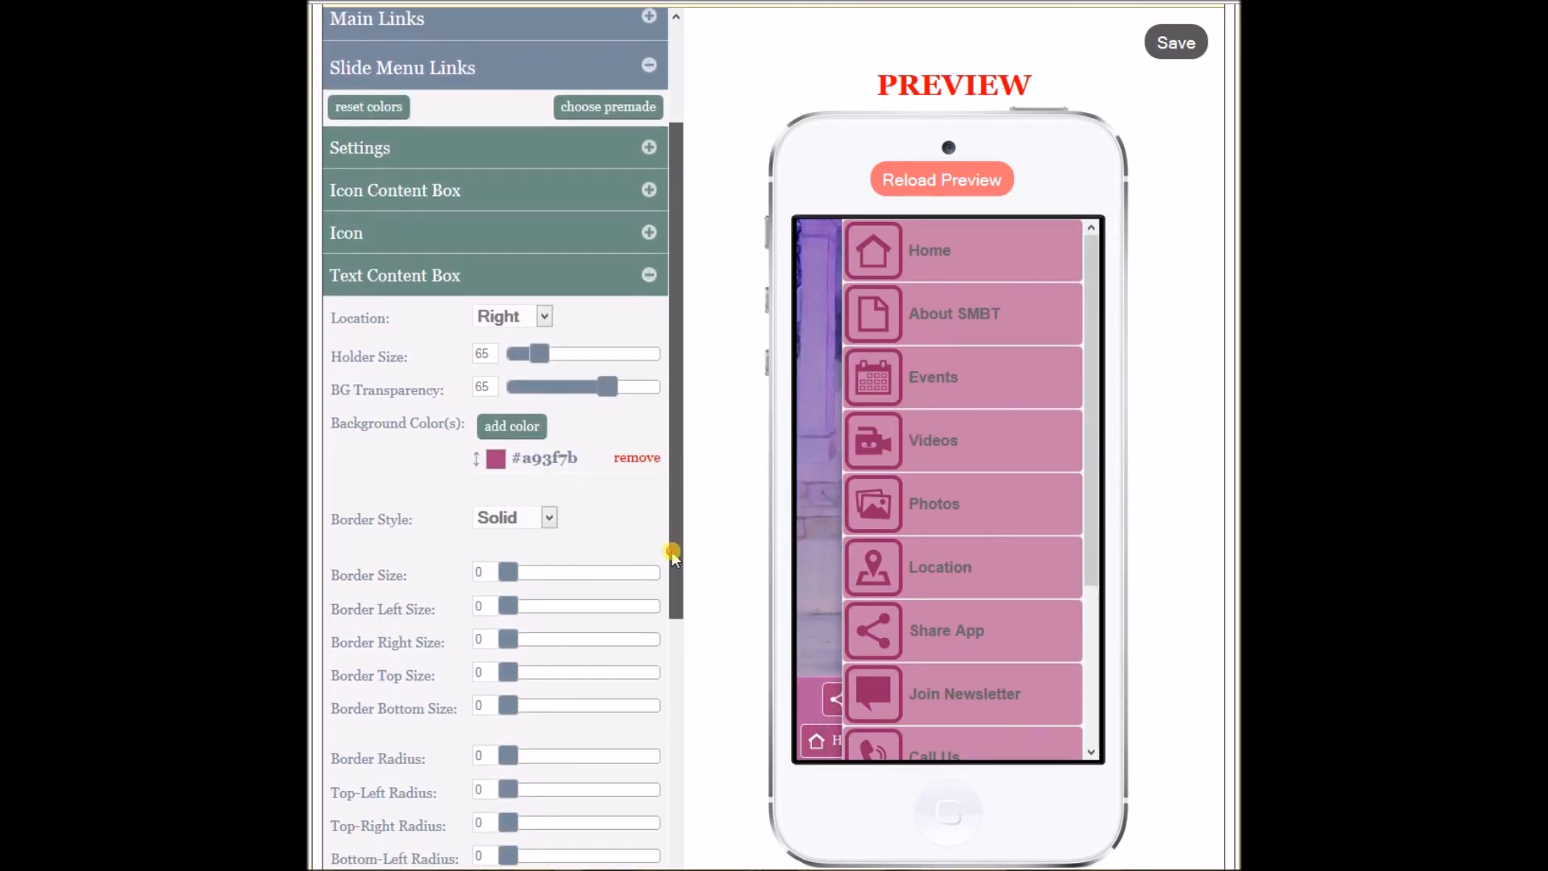
{"action": "left_click", "coordinate": [652, 278]}
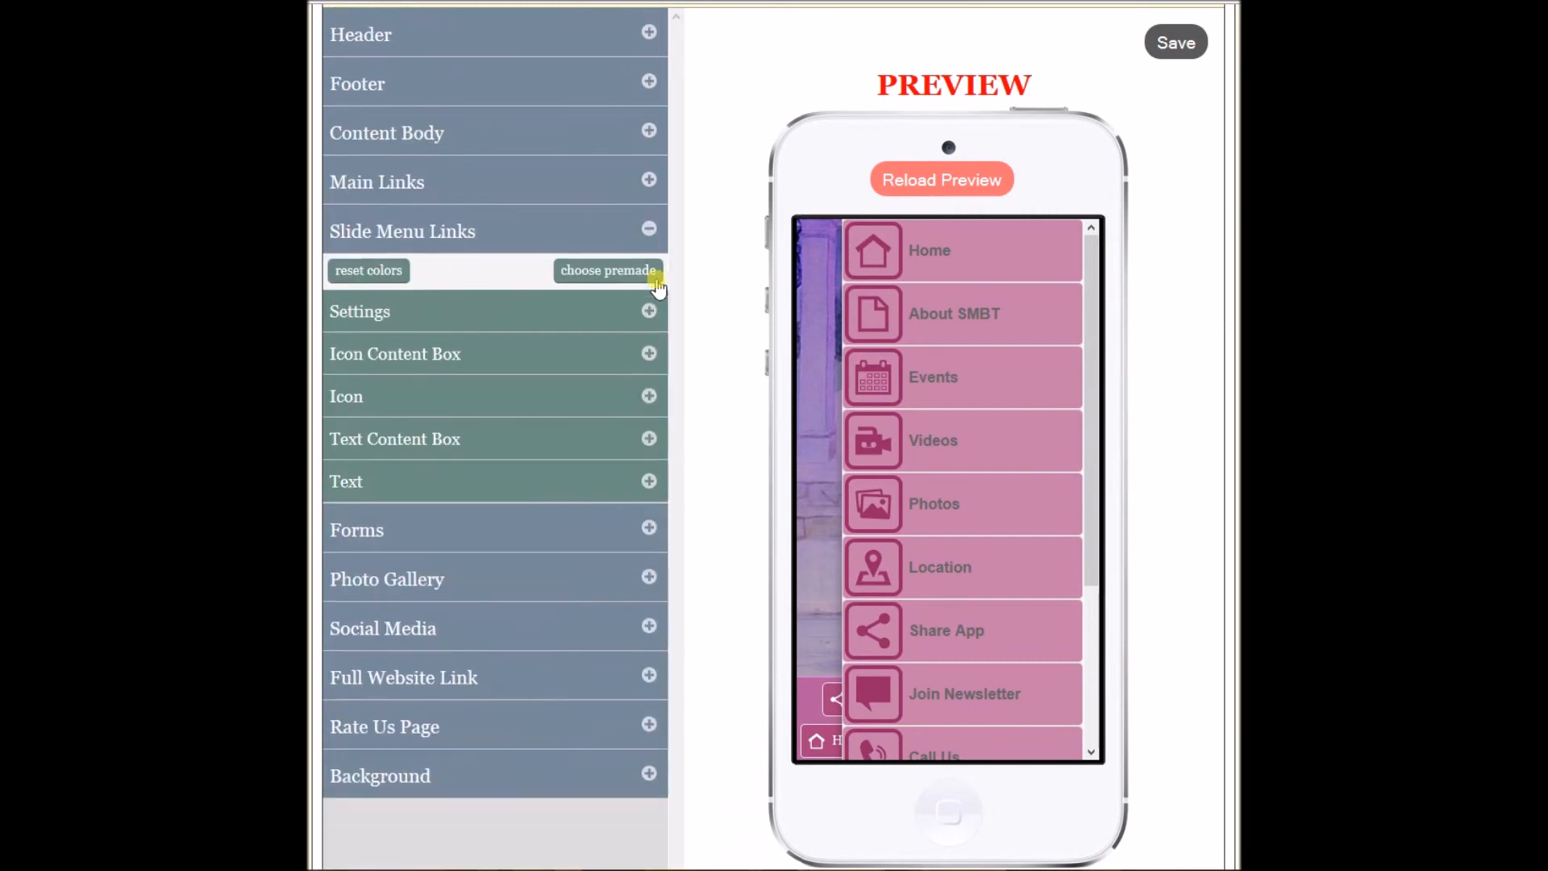
Center the slide menu text and set its text color to #ffffff.
{"action": "left_click", "coordinate": [649, 479]}
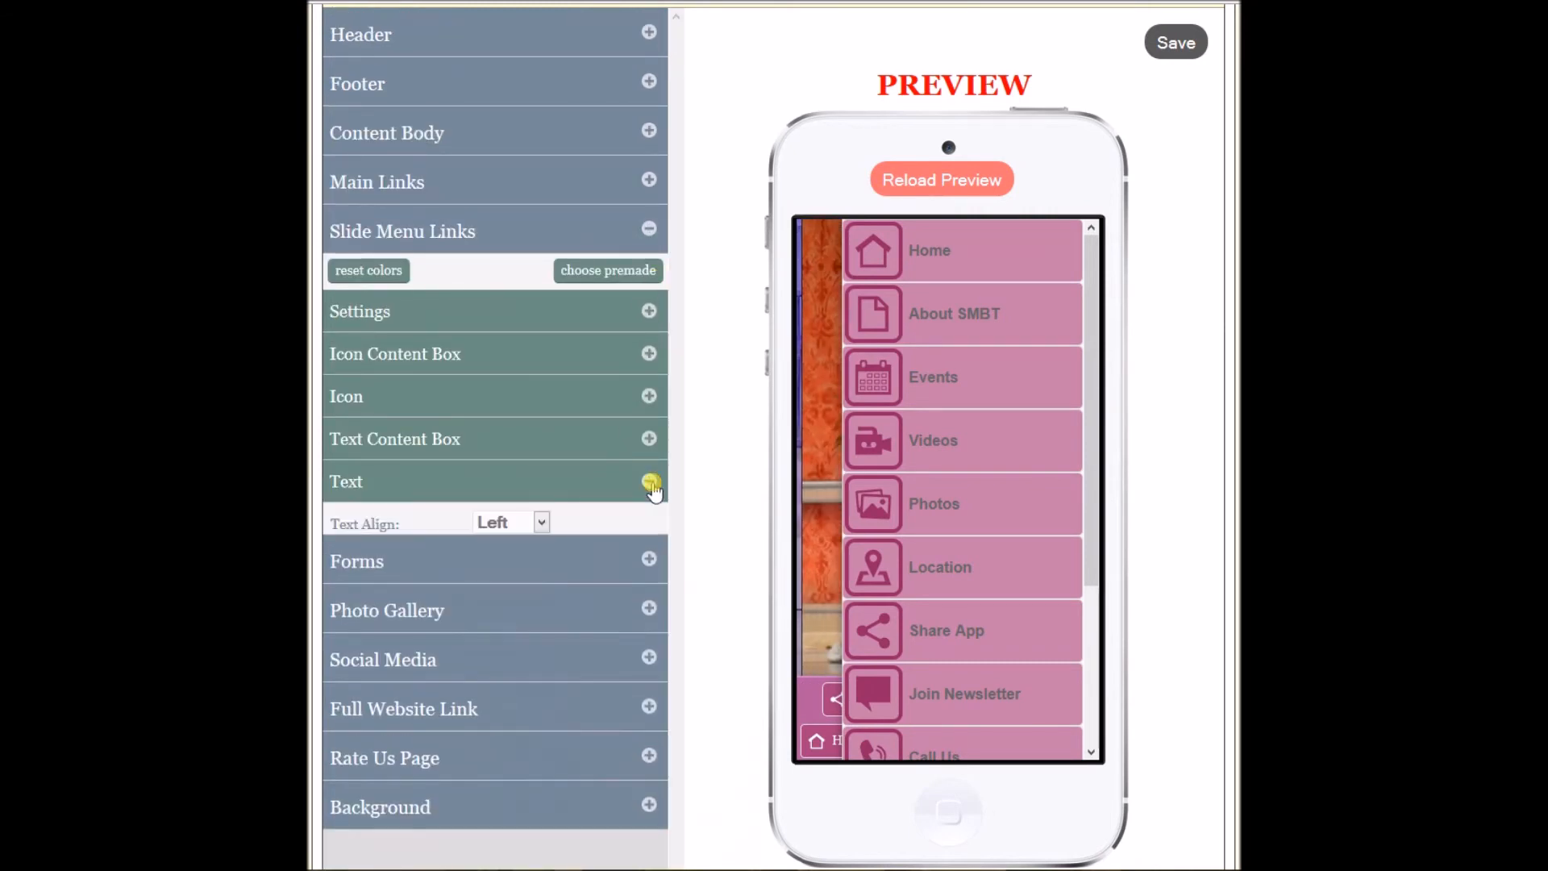
{"action": "scroll", "coordinate": [667, 484], "scroll_direction": "down", "scroll_amount": 1}
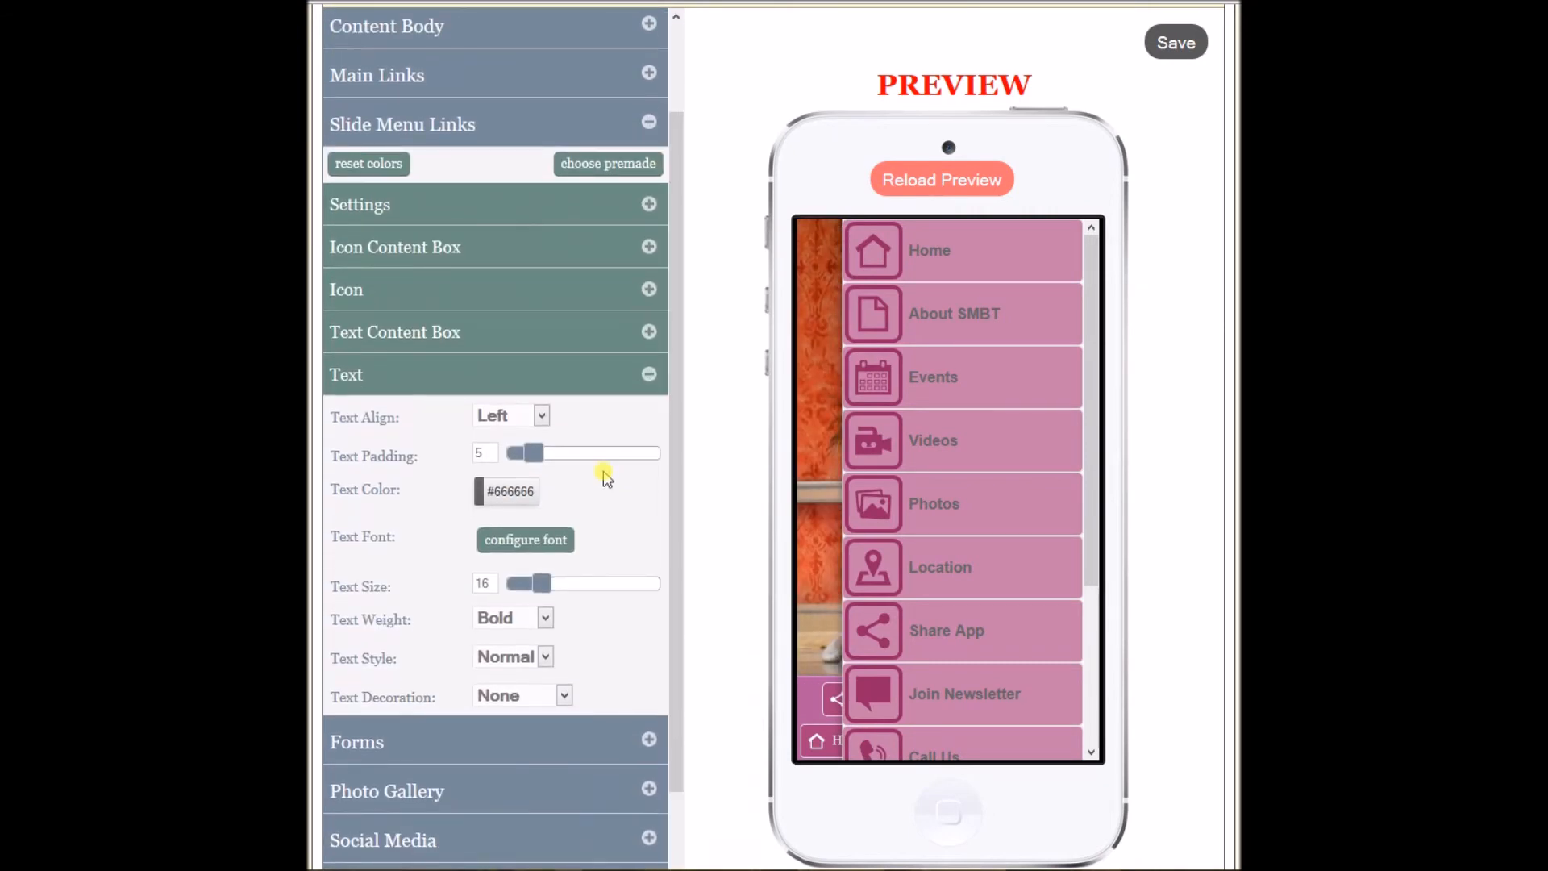
{"action": "left_click", "coordinate": [542, 414]}
{"action": "left_click", "coordinate": [530, 458]}
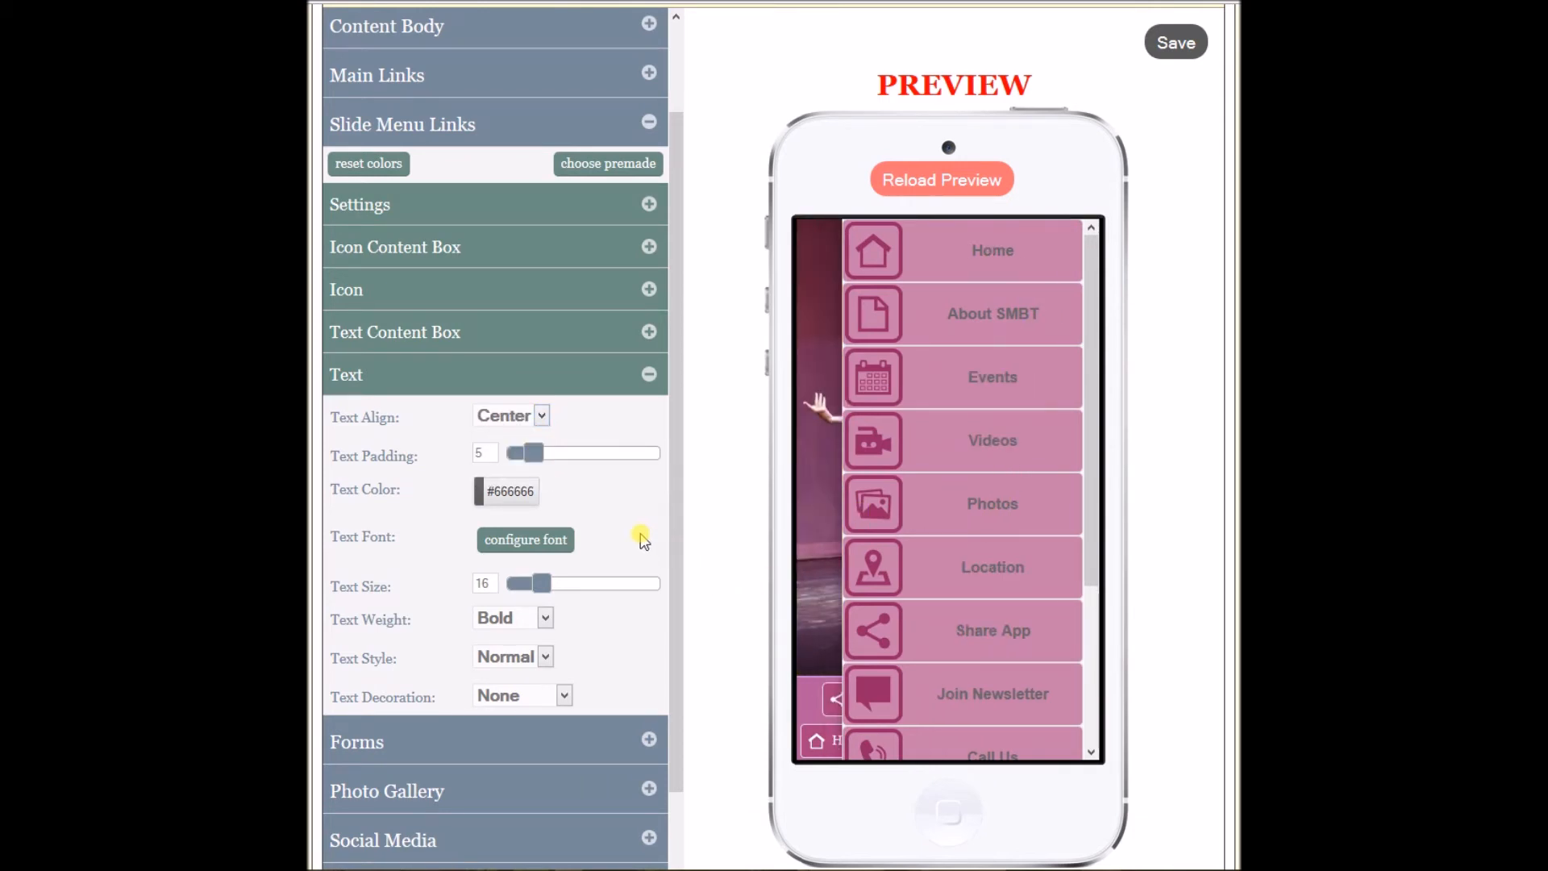
{"action": "left_click", "coordinate": [515, 494]}
{"action": "left_click_drag", "start_coordinate": [493, 363], "coordinate": [429, 367]}
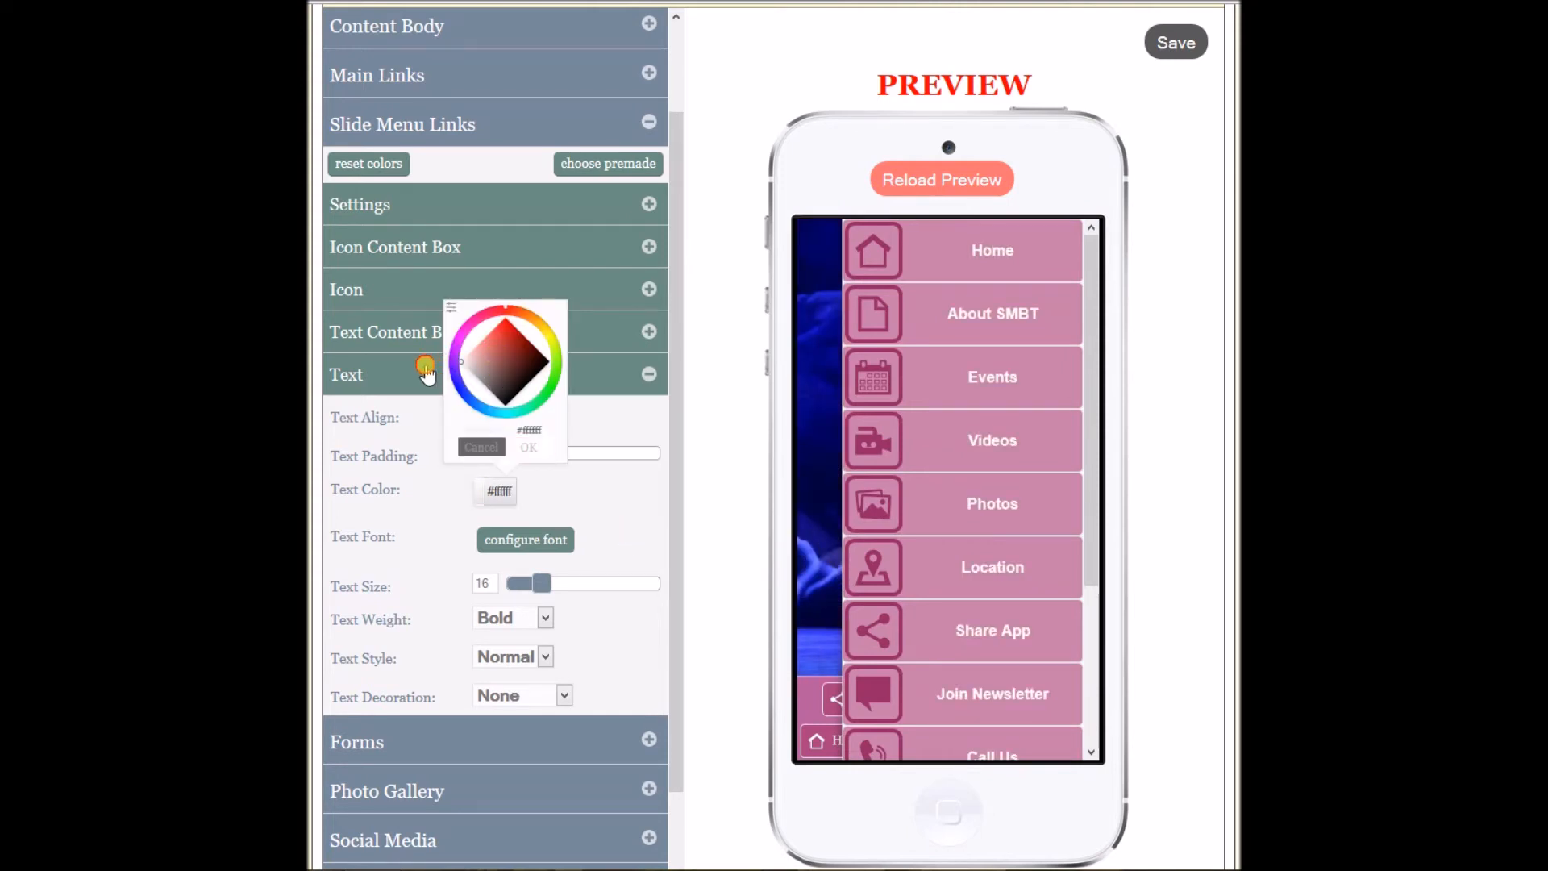
{"action": "left_click", "coordinate": [523, 450]}
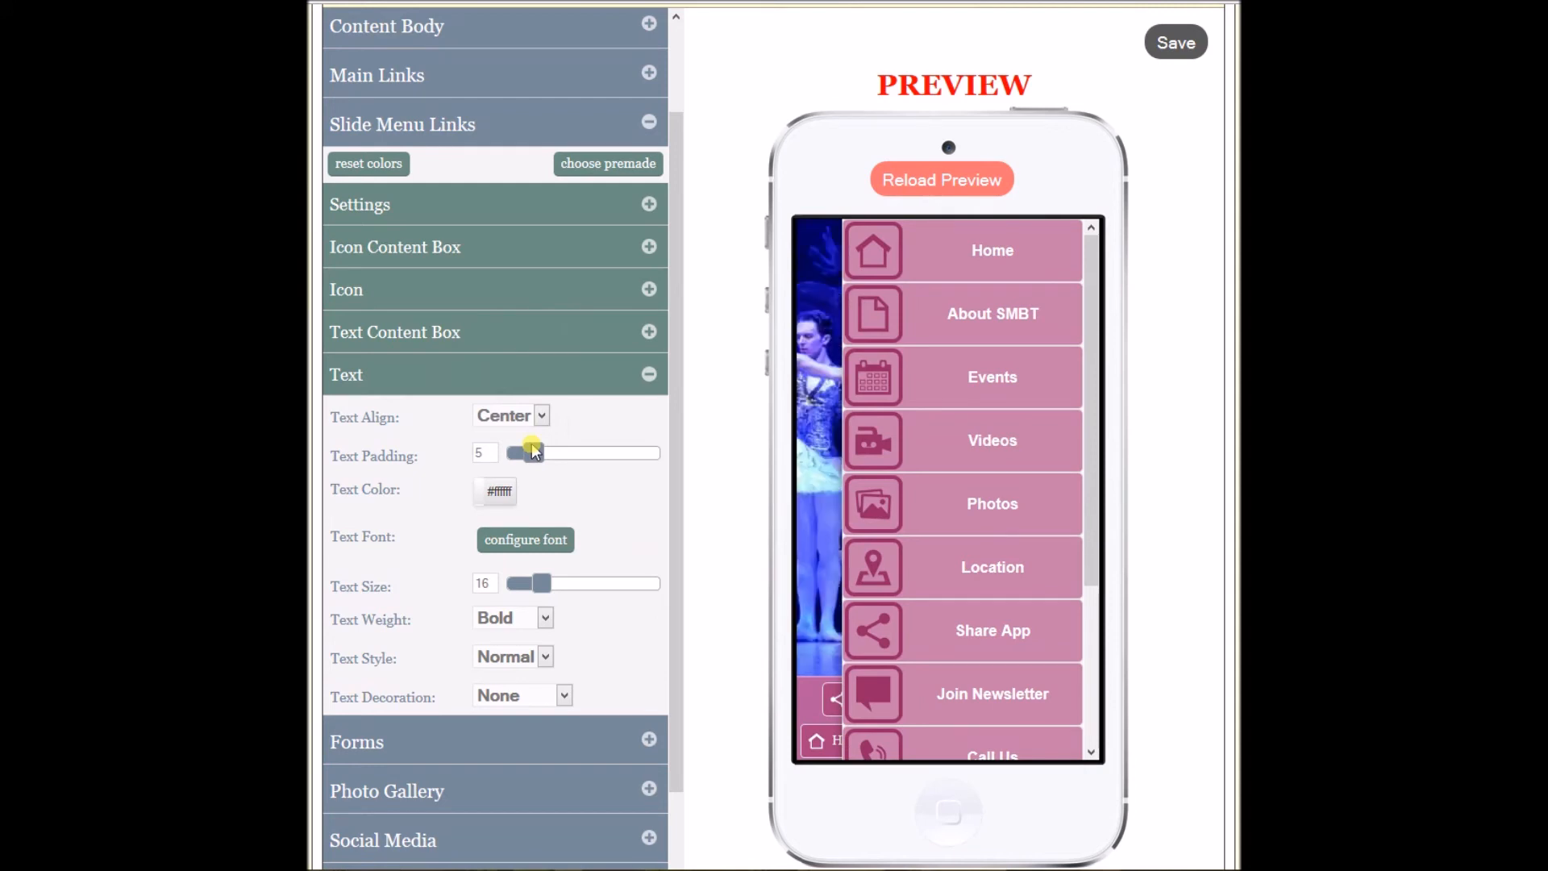
Set the slide menu text font to Adamina, collapse the Text section and save the styles.
{"action": "left_click", "coordinate": [516, 538]}
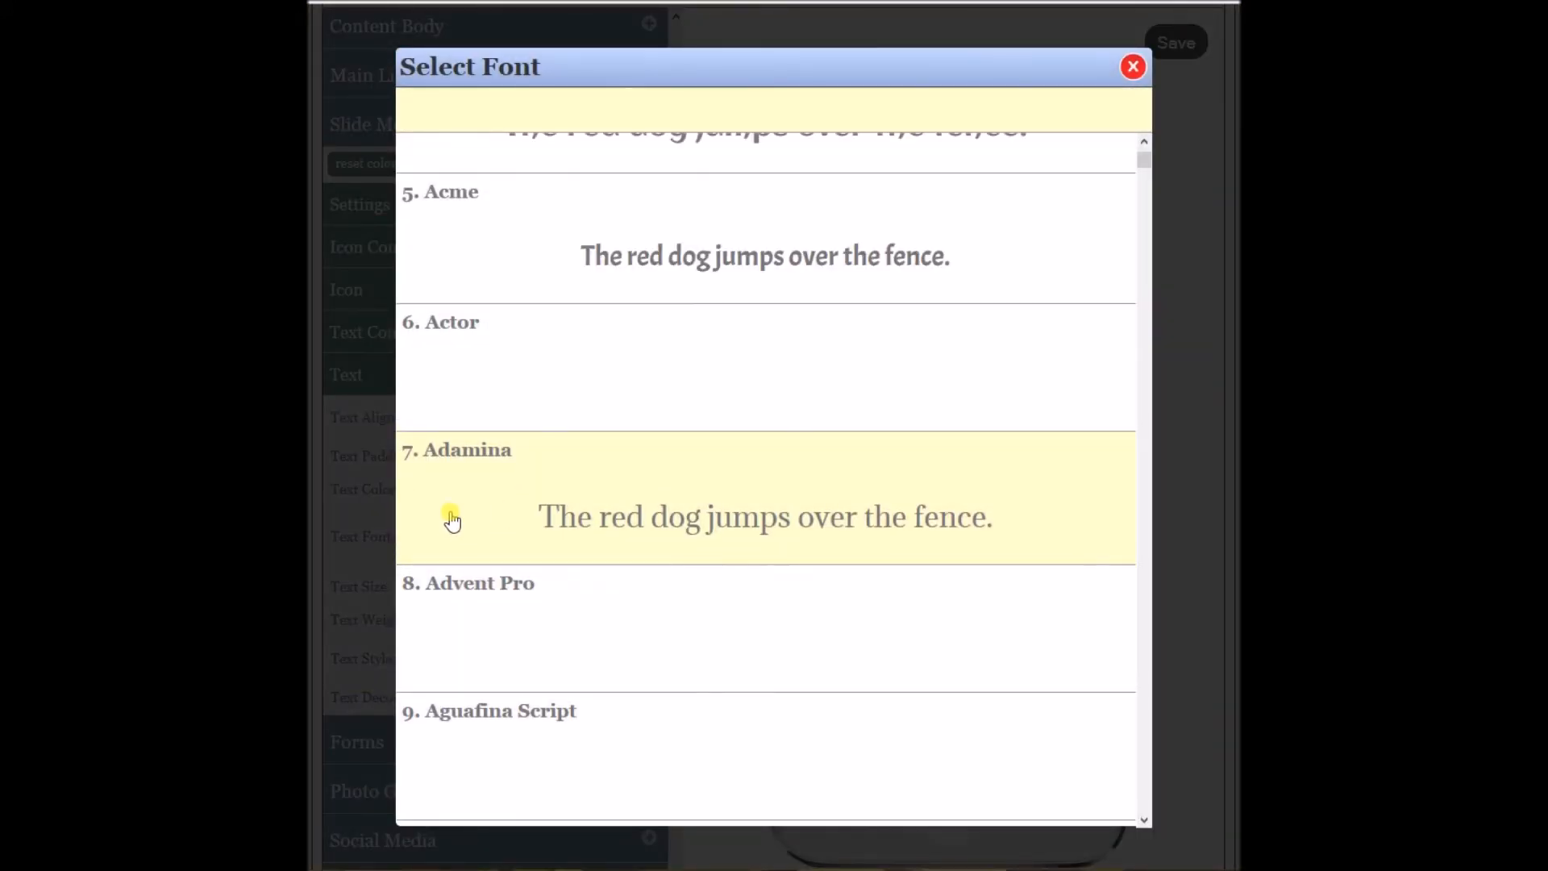
{"action": "left_click", "coordinate": [528, 508]}
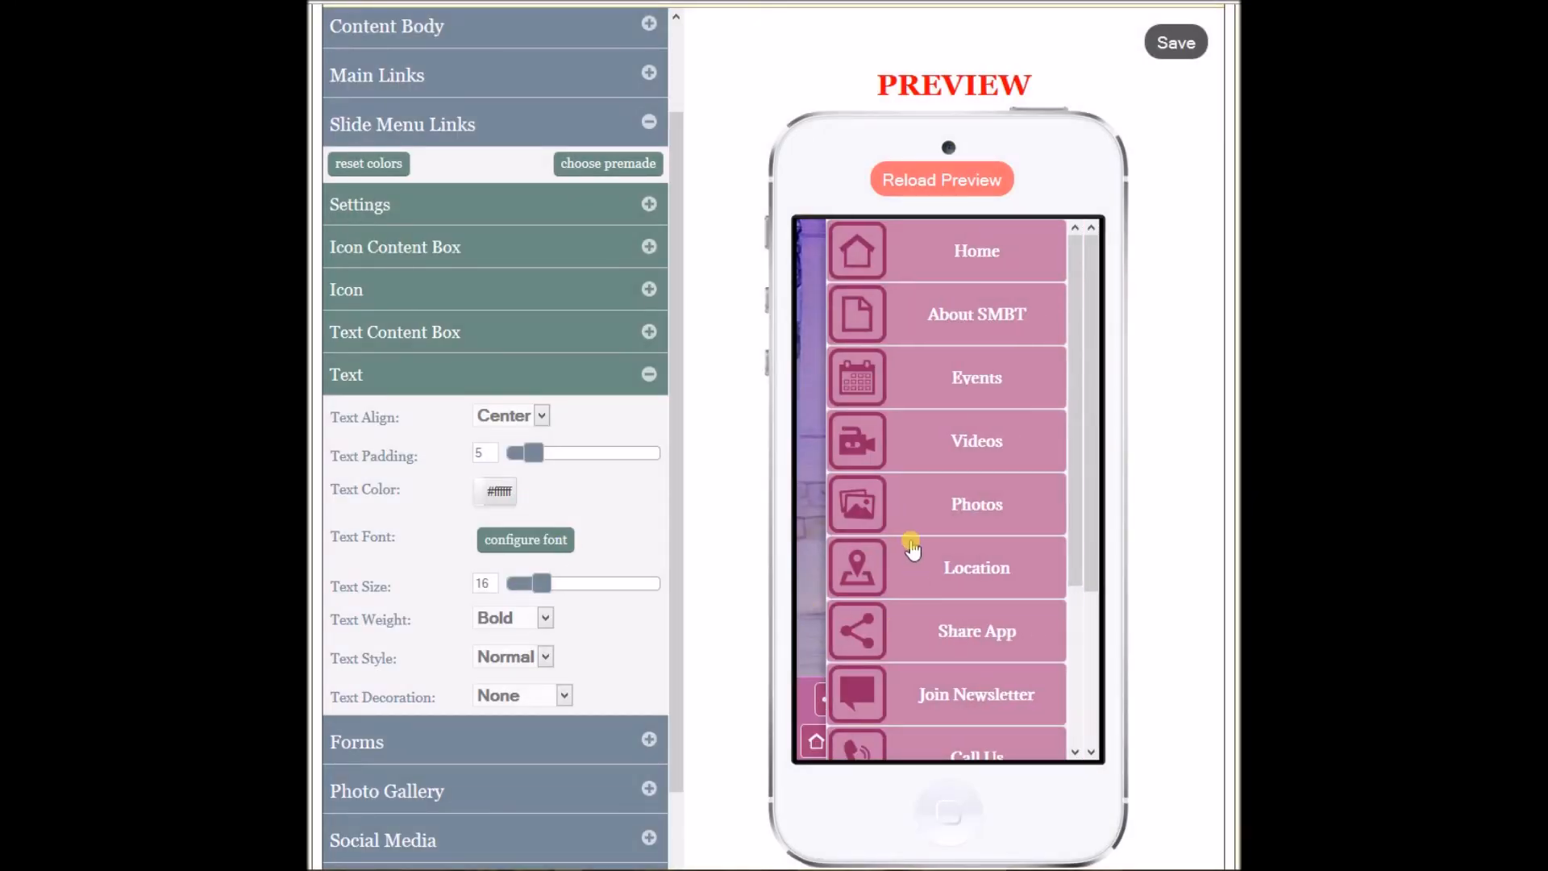
{"action": "left_click", "coordinate": [649, 374]}
{"action": "left_click", "coordinate": [1188, 40]}
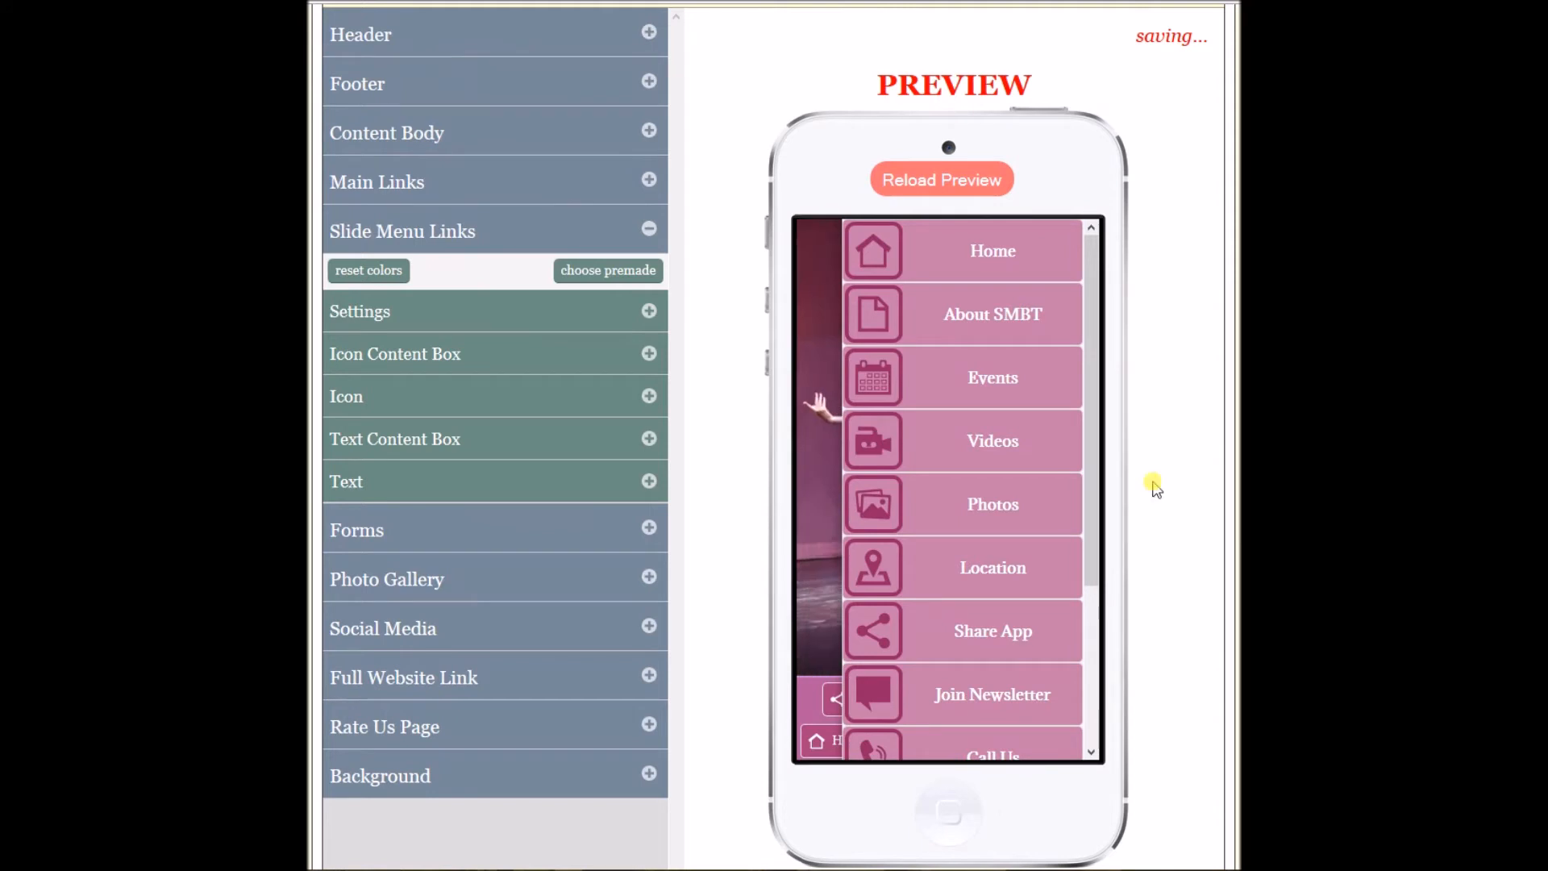
Open the slide menu in the app's main preview to check its styling and close it again.
{"action": "left_click_drag", "start_coordinate": [1073, 411], "coordinate": [1063, 285]}
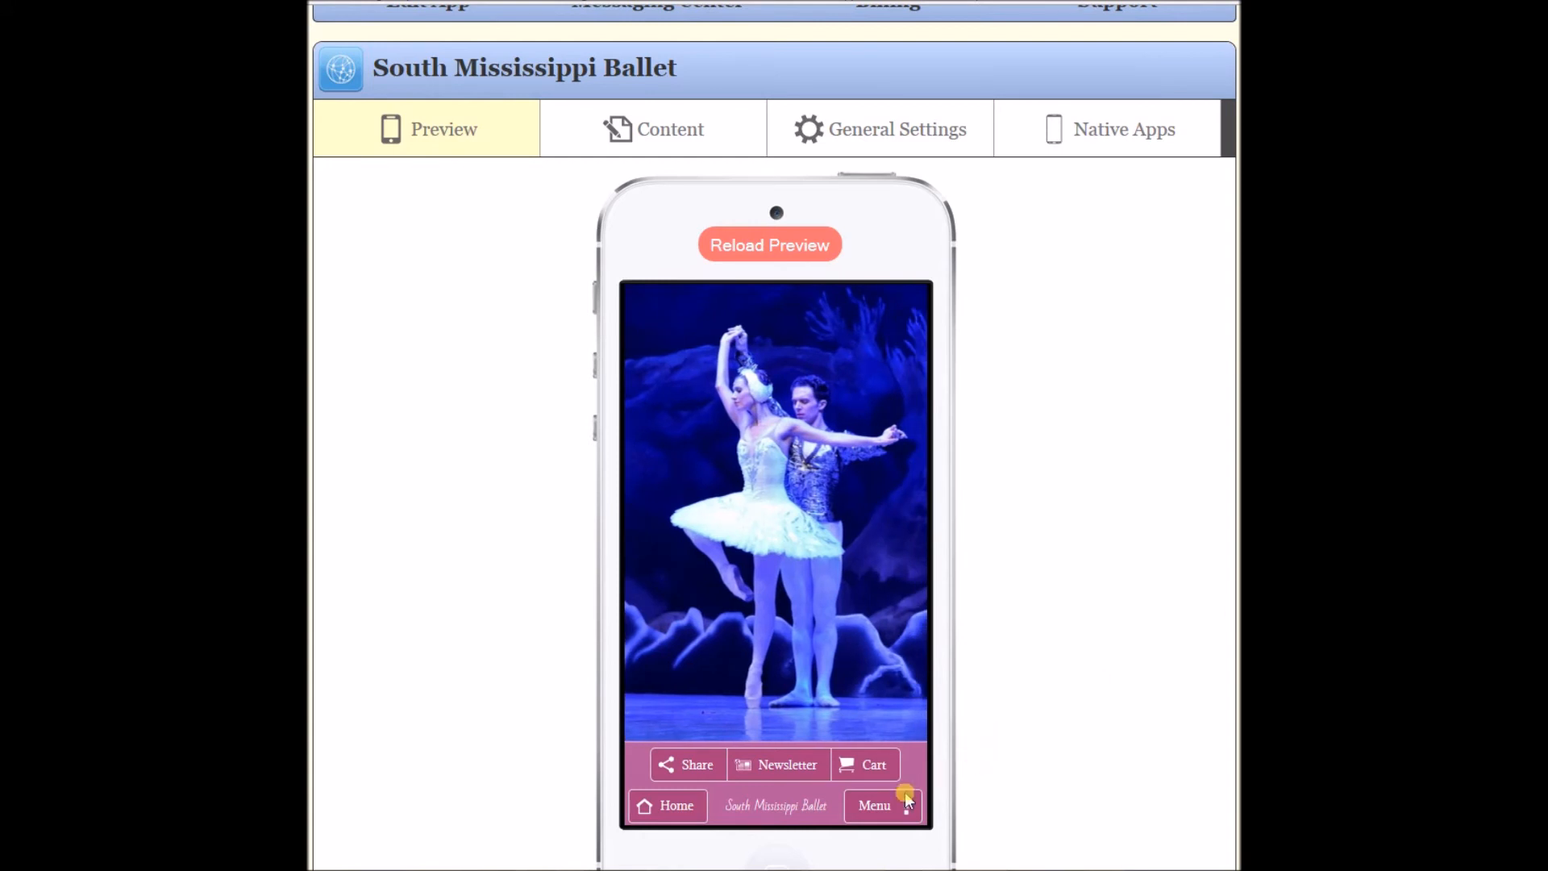
{"action": "left_click", "coordinate": [877, 804]}
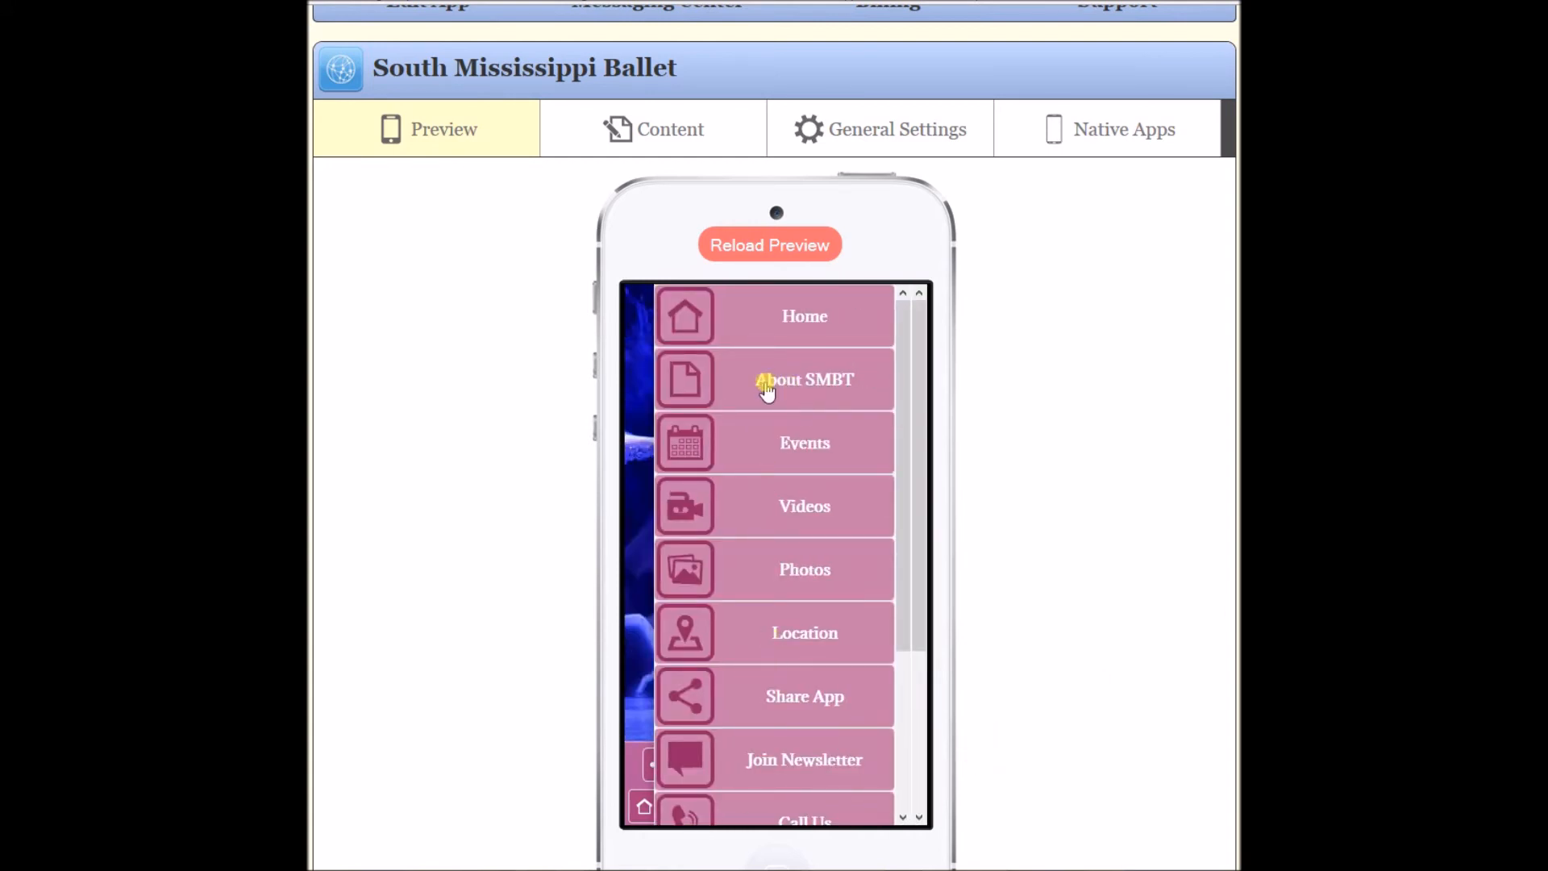
{"action": "left_click", "coordinate": [641, 462]}
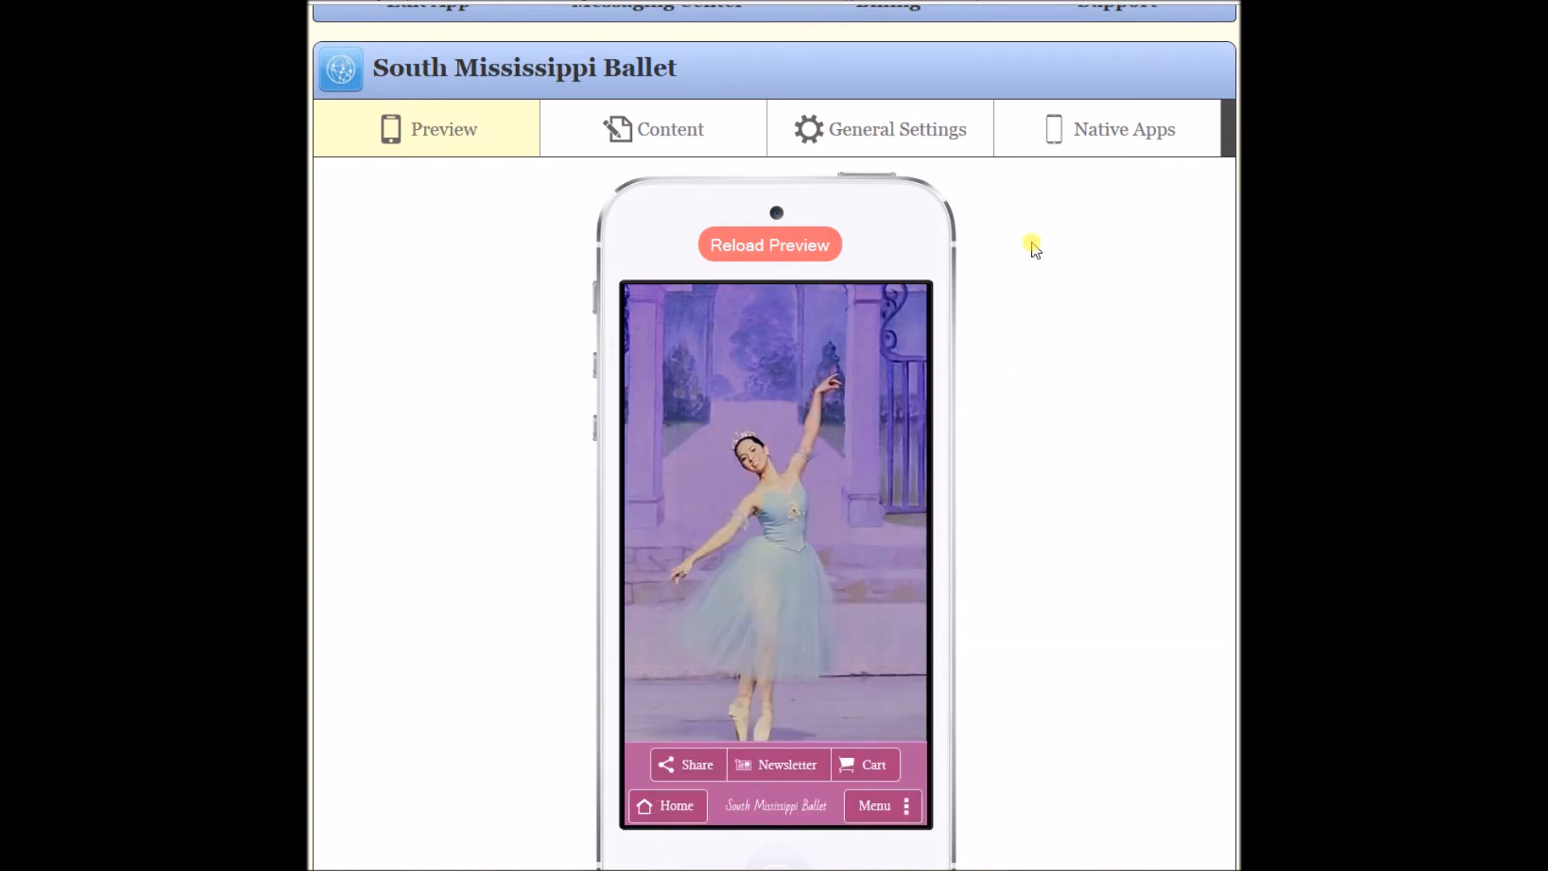
In the general settings for the slide menu links, move Call Us directly below About SMBT.
{"action": "left_click", "coordinate": [898, 134]}
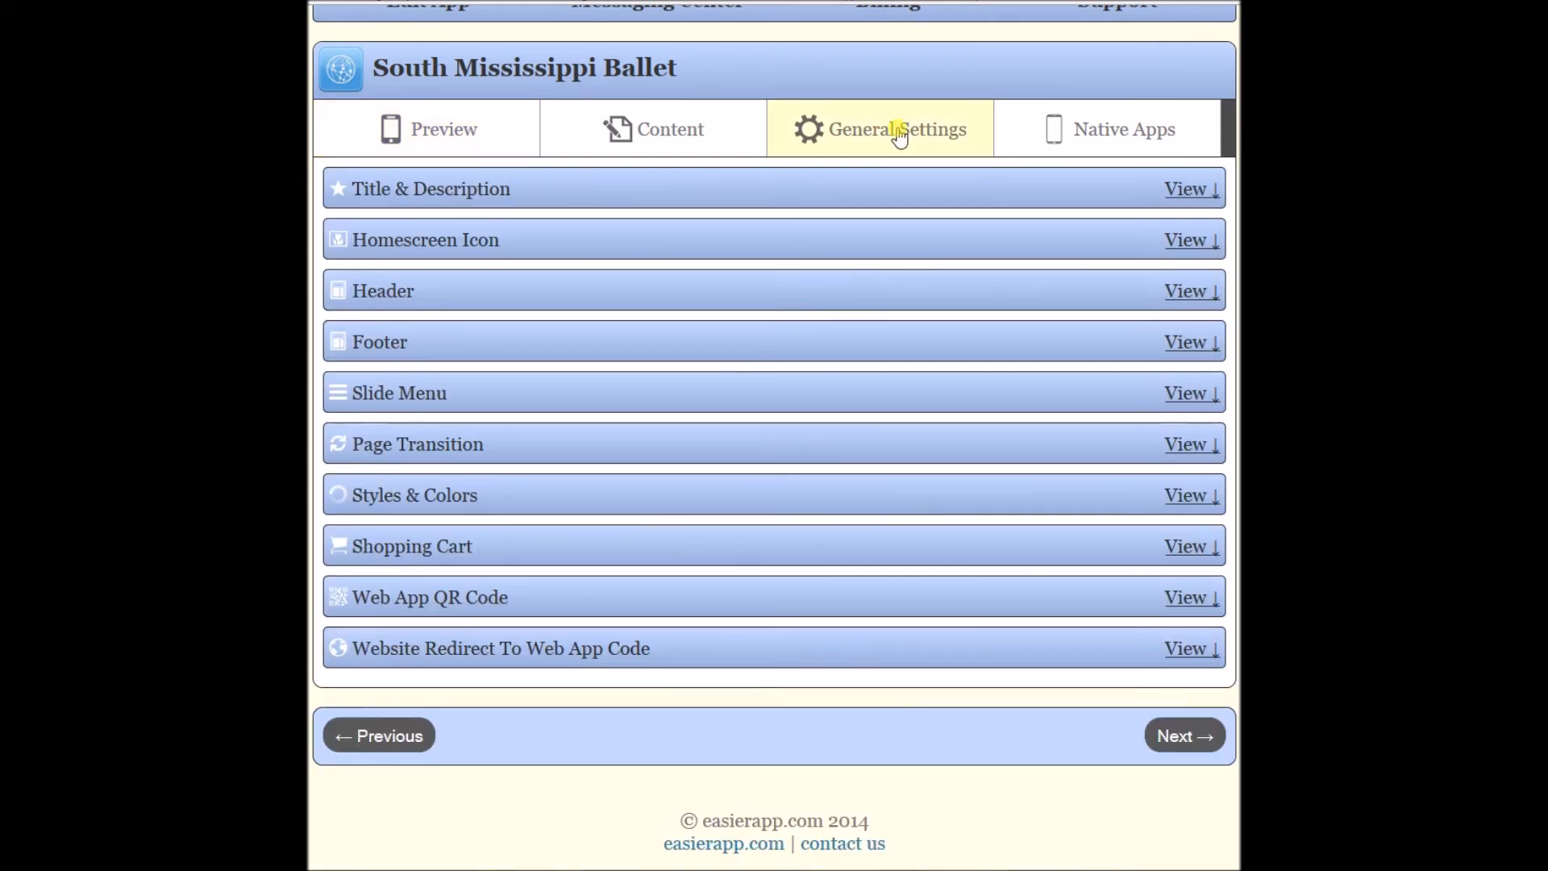
{"action": "left_click", "coordinate": [436, 395]}
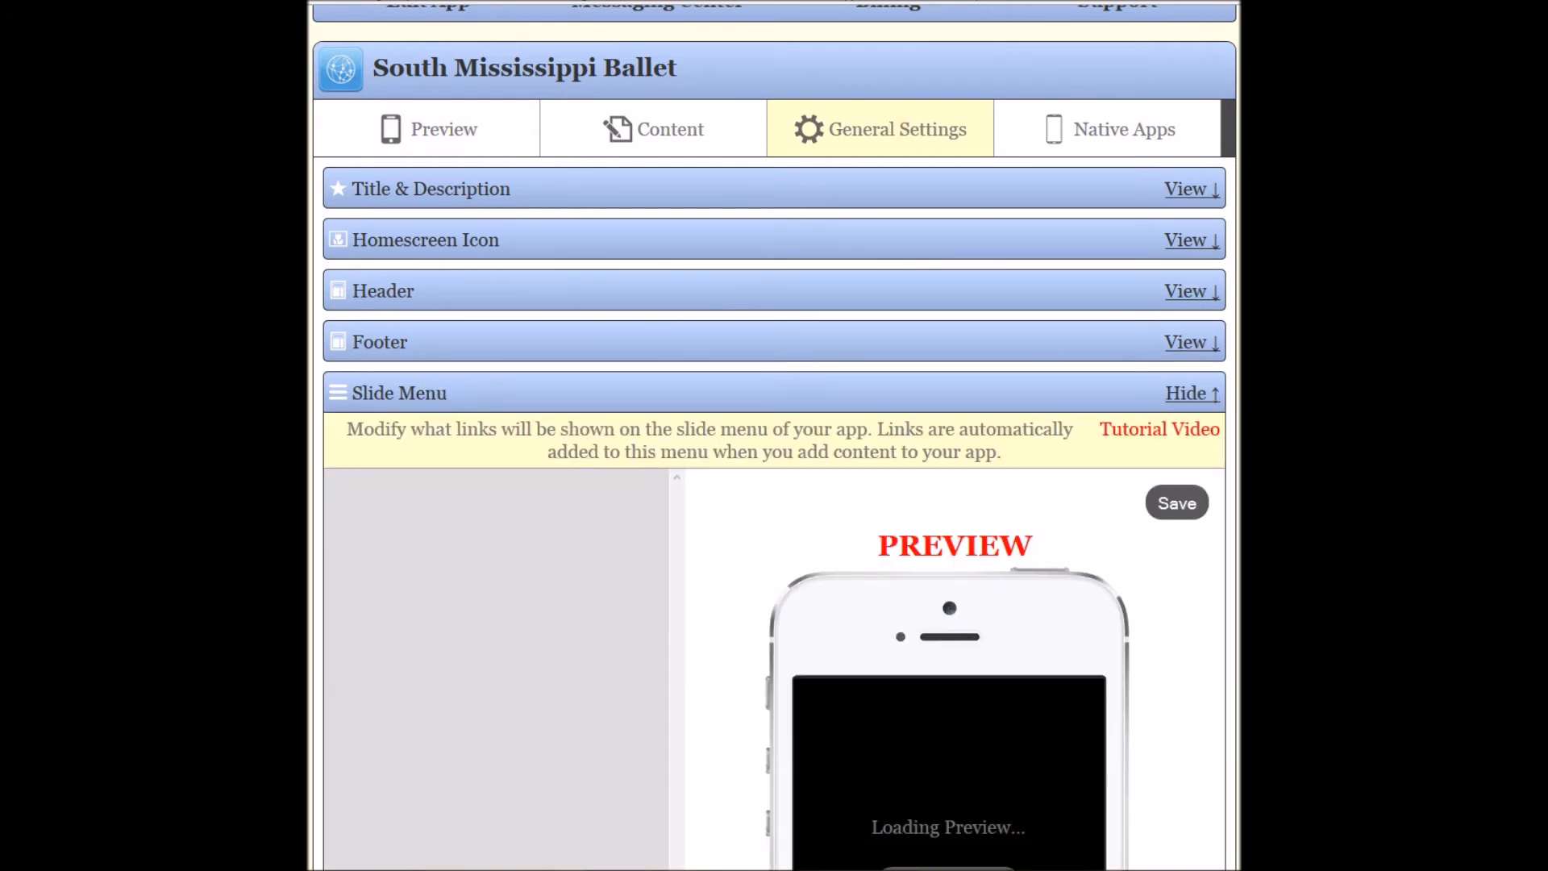
{"action": "scroll", "coordinate": [796, 259], "scroll_direction": "down", "scroll_amount": 5}
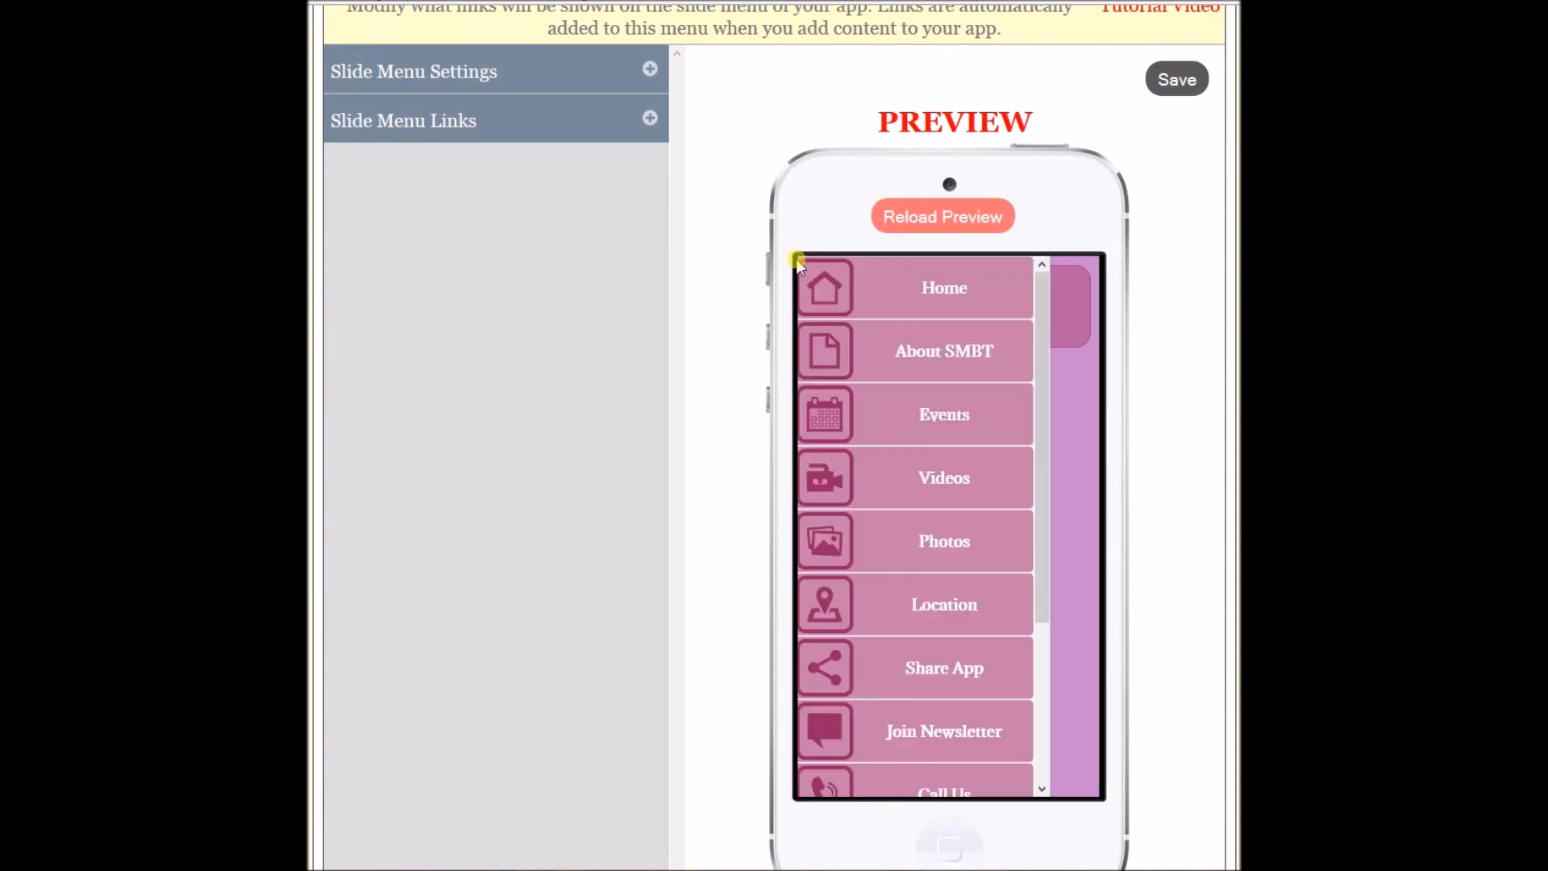
{"action": "left_click", "coordinate": [652, 121]}
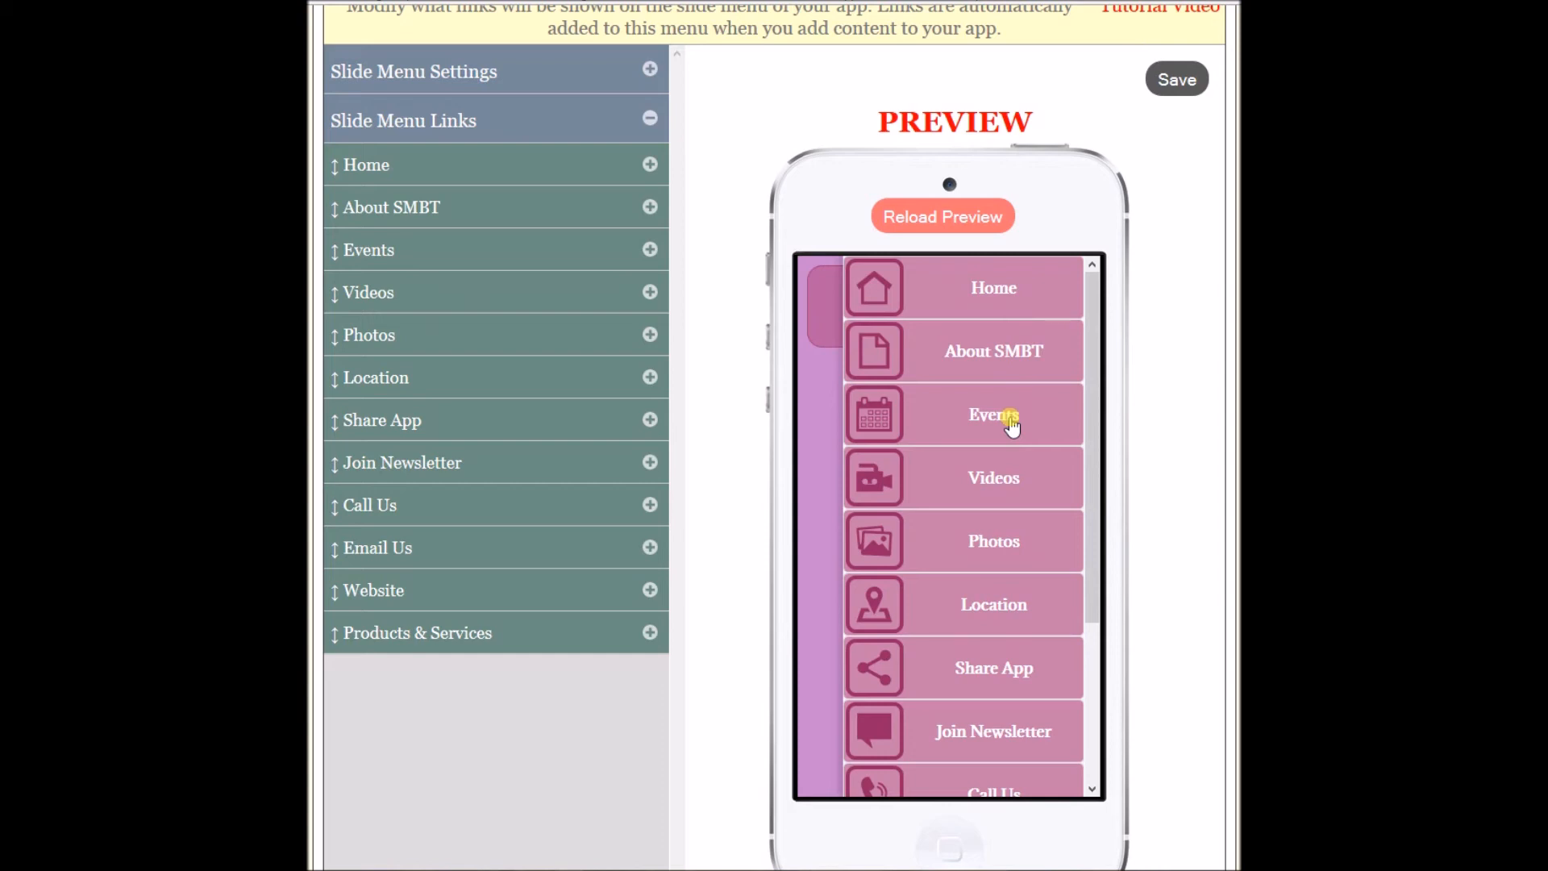
{"action": "left_click_drag", "start_coordinate": [395, 500], "coordinate": [393, 246]}
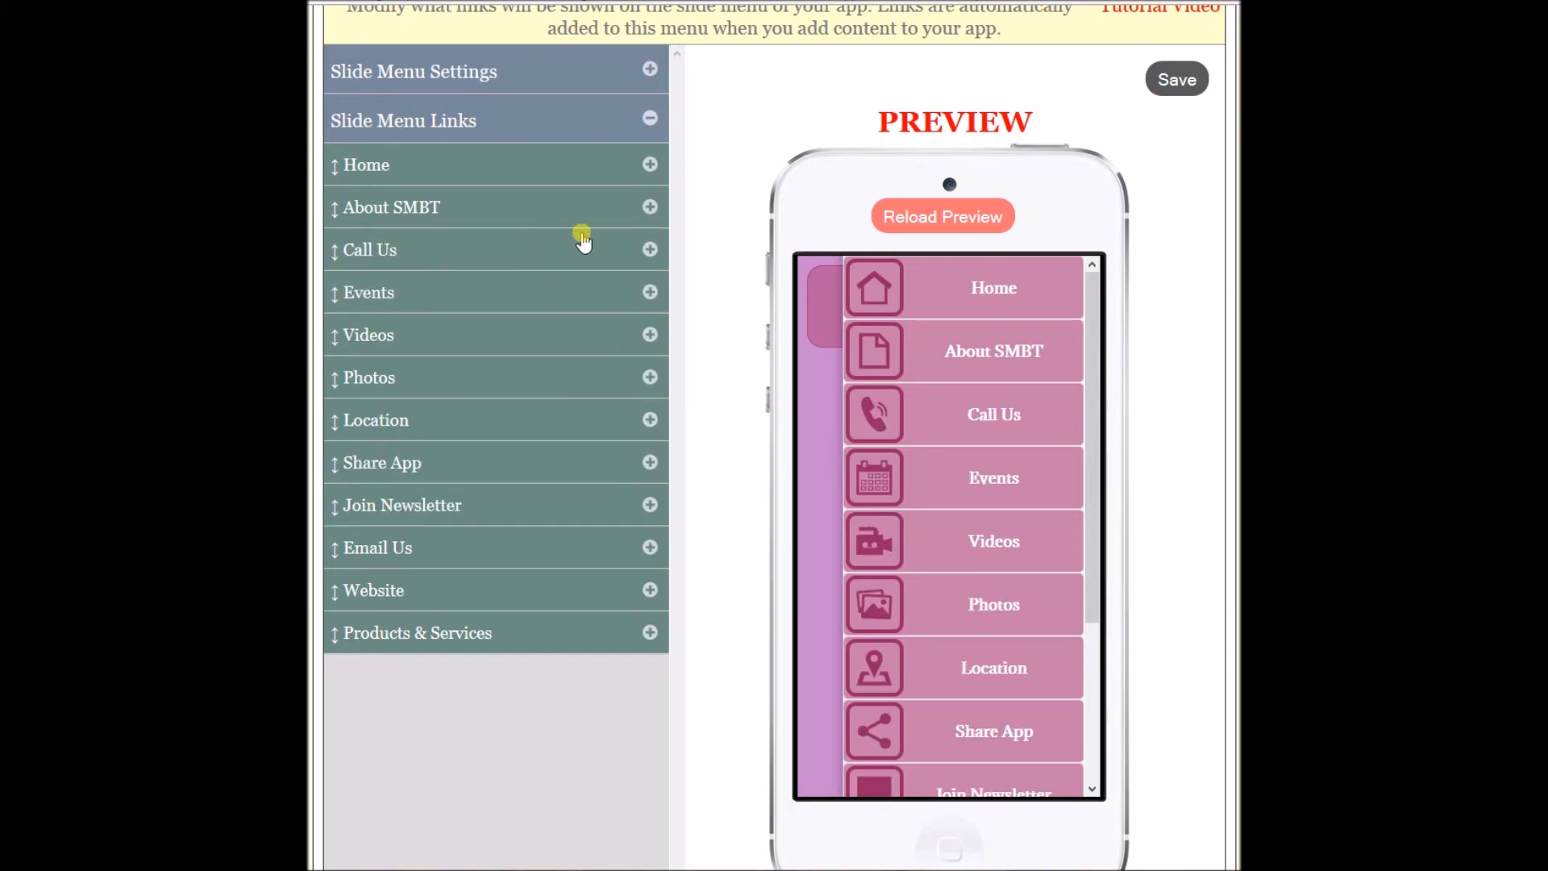
Change the Call Us link's text to "Call" and collapse its settings.
{"action": "left_click", "coordinate": [650, 249]}
{"action": "left_click_drag", "start_coordinate": [511, 332], "coordinate": [772, 335]}
{"action": "key", "text": "BackSpace"}
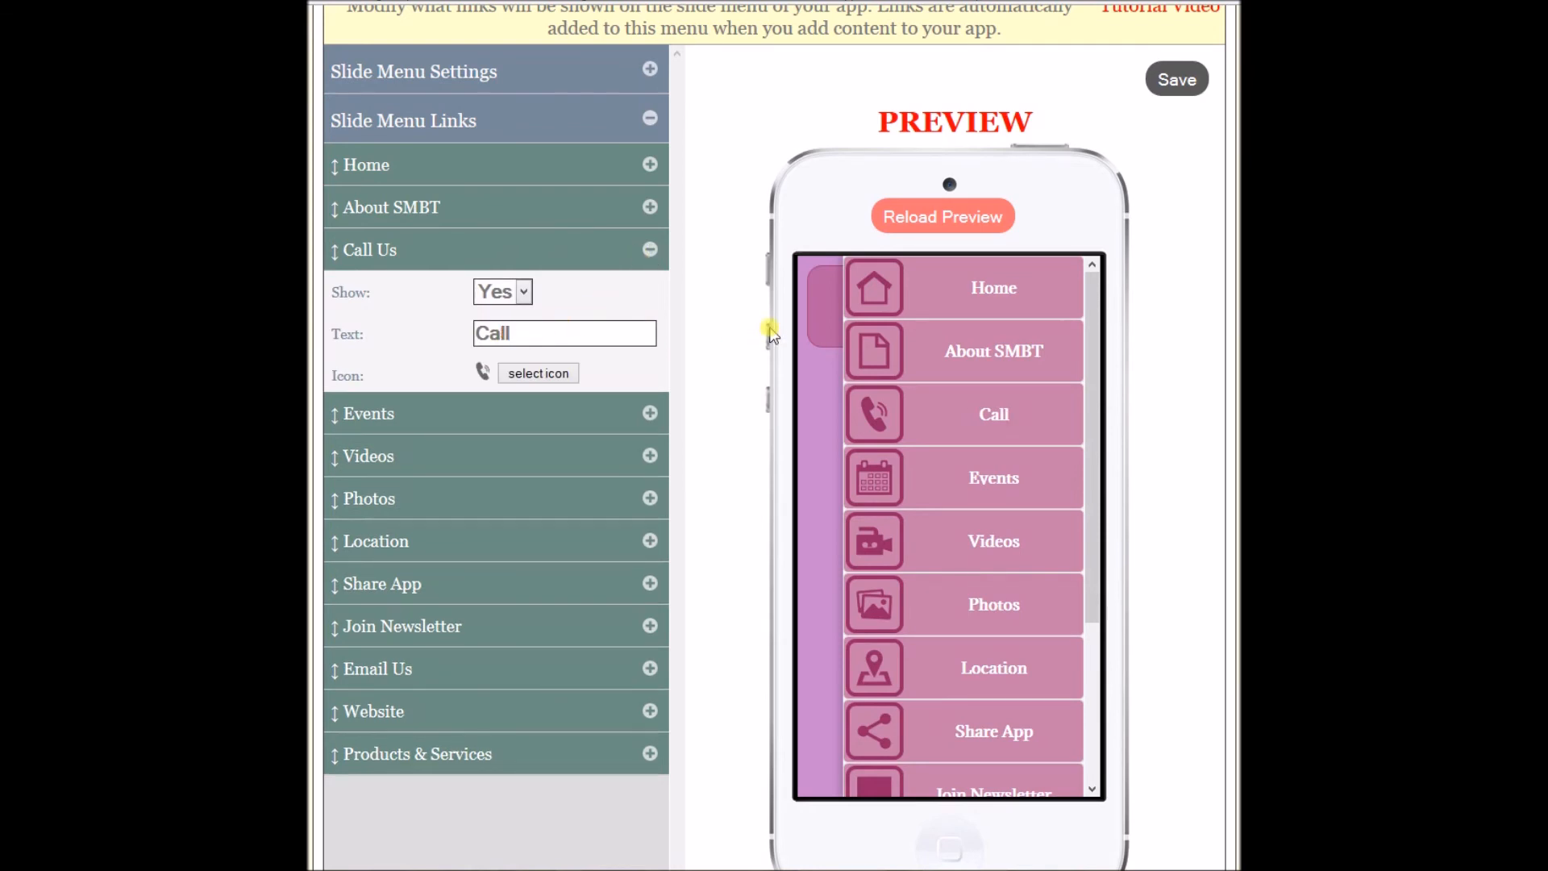
{"action": "left_click", "coordinate": [650, 251]}
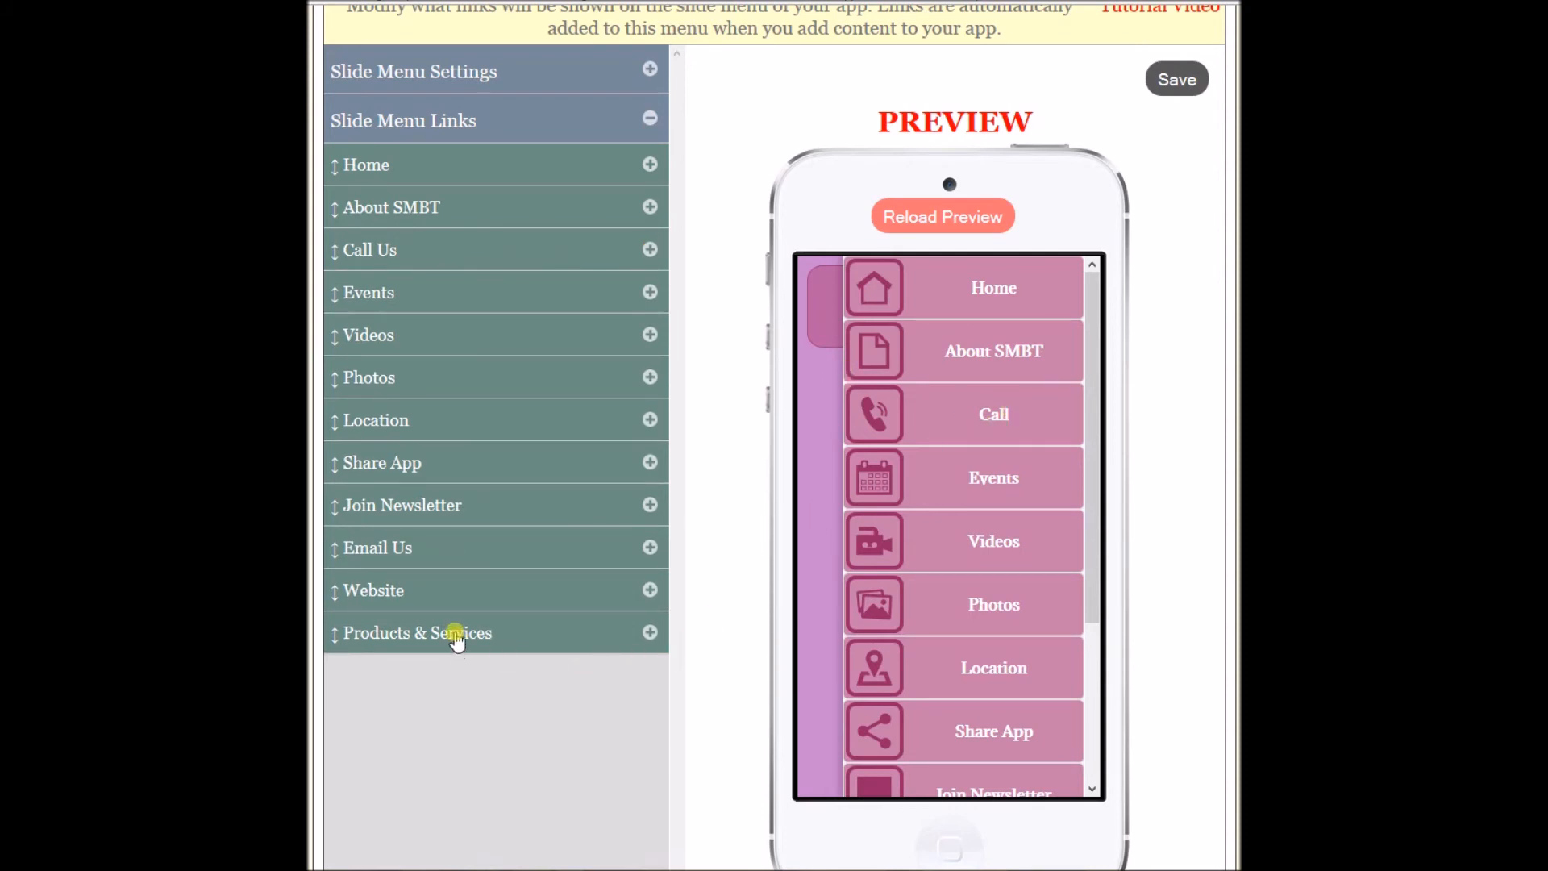
Move Products & Services directly below Call Us and change its link text to "T-Shirts".
{"action": "left_click_drag", "start_coordinate": [457, 641], "coordinate": [455, 292]}
{"action": "left_click", "coordinate": [646, 292]}
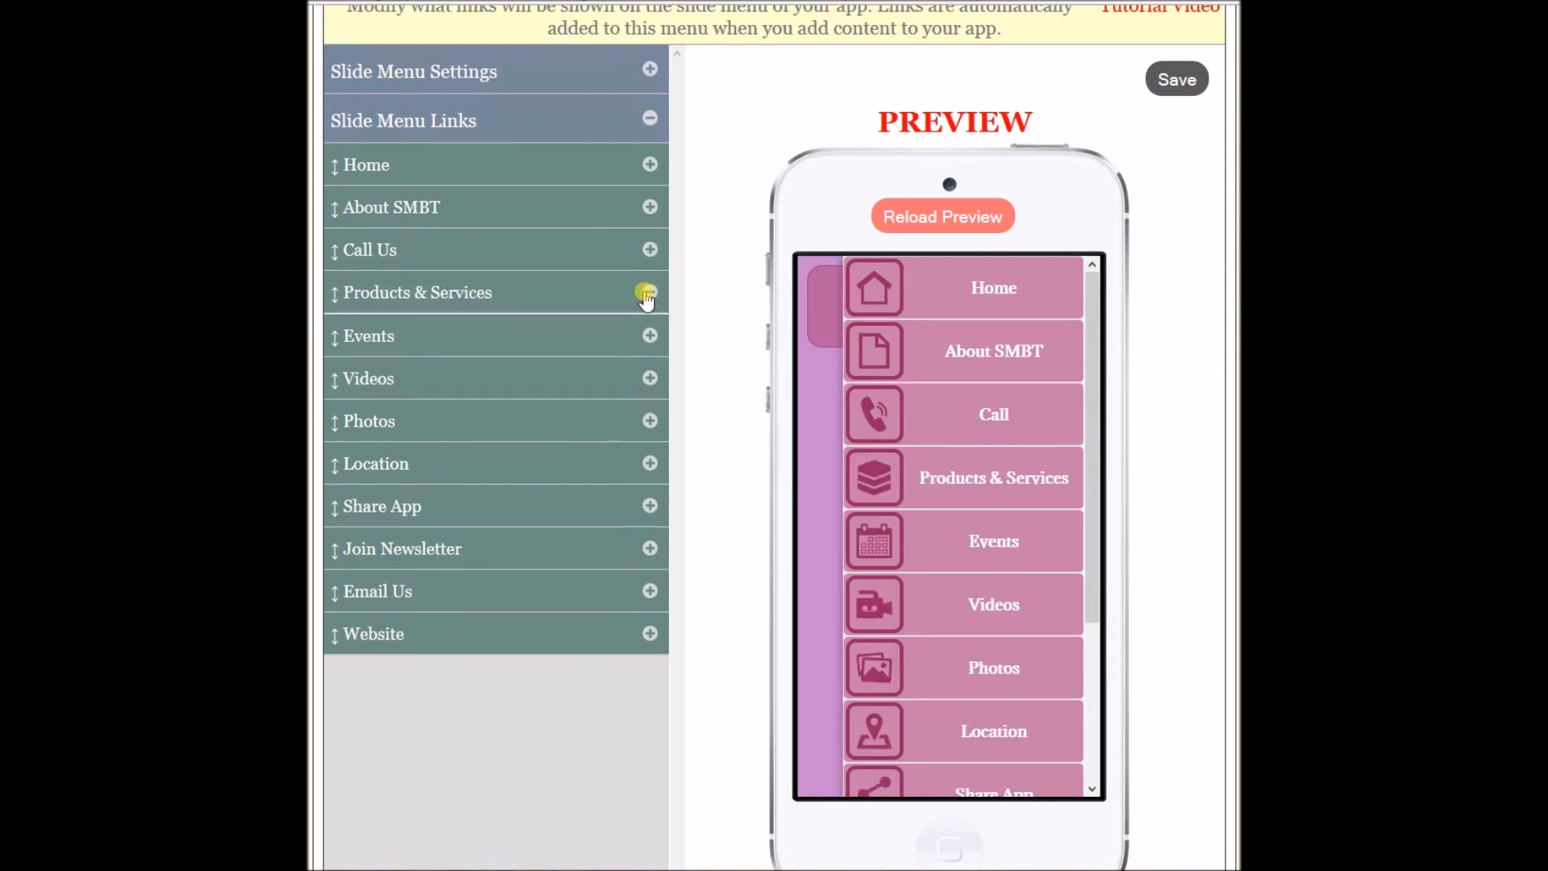
{"action": "left_click_drag", "start_coordinate": [480, 375], "coordinate": [725, 373]}
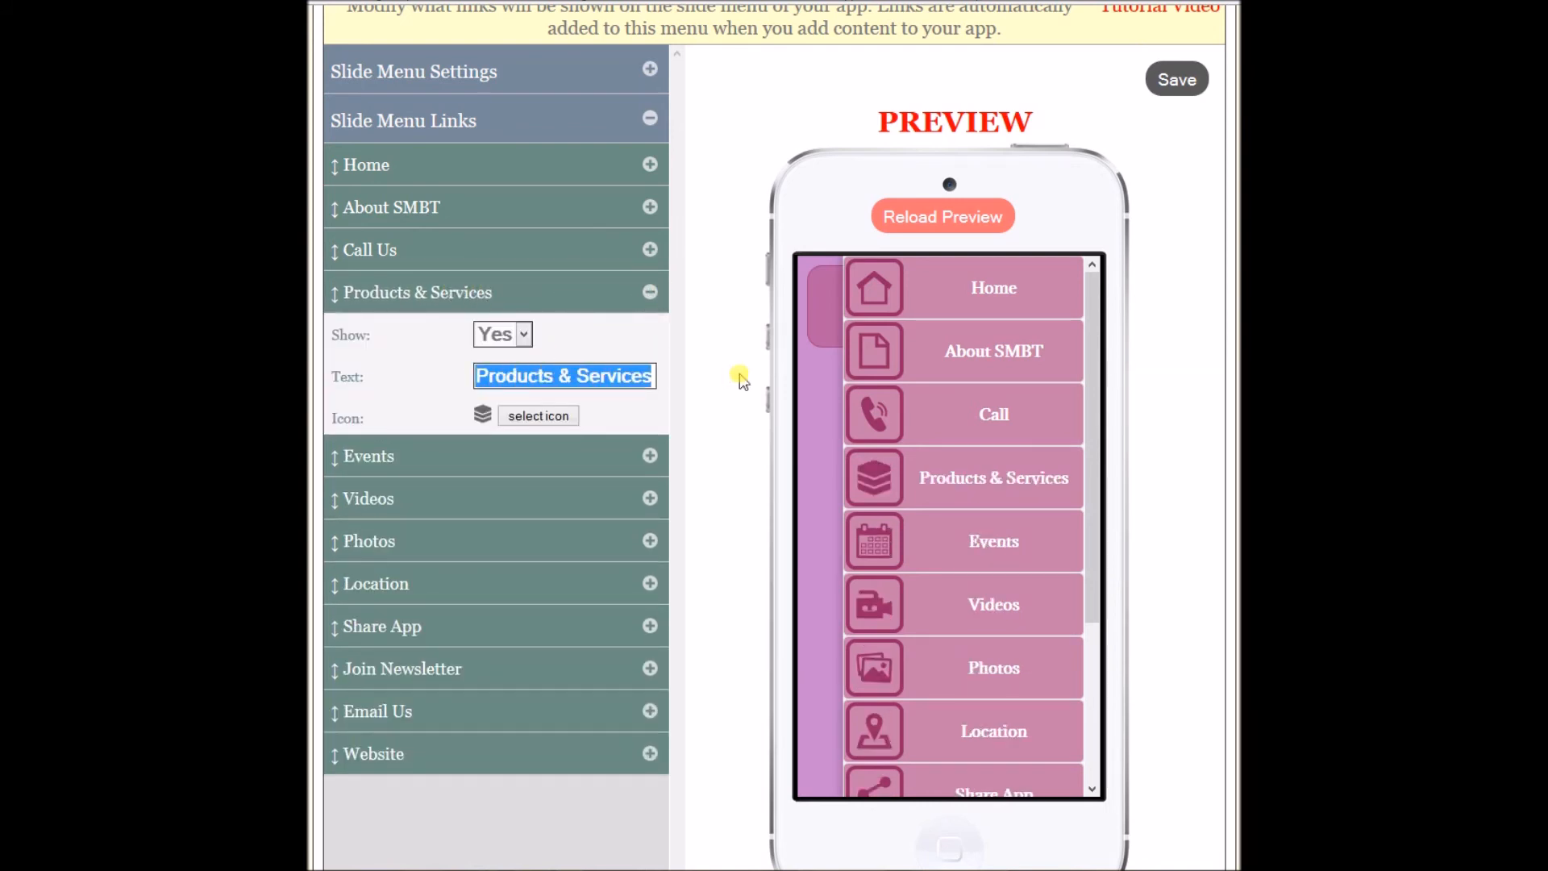
{"action": "type", "text": "T-"}
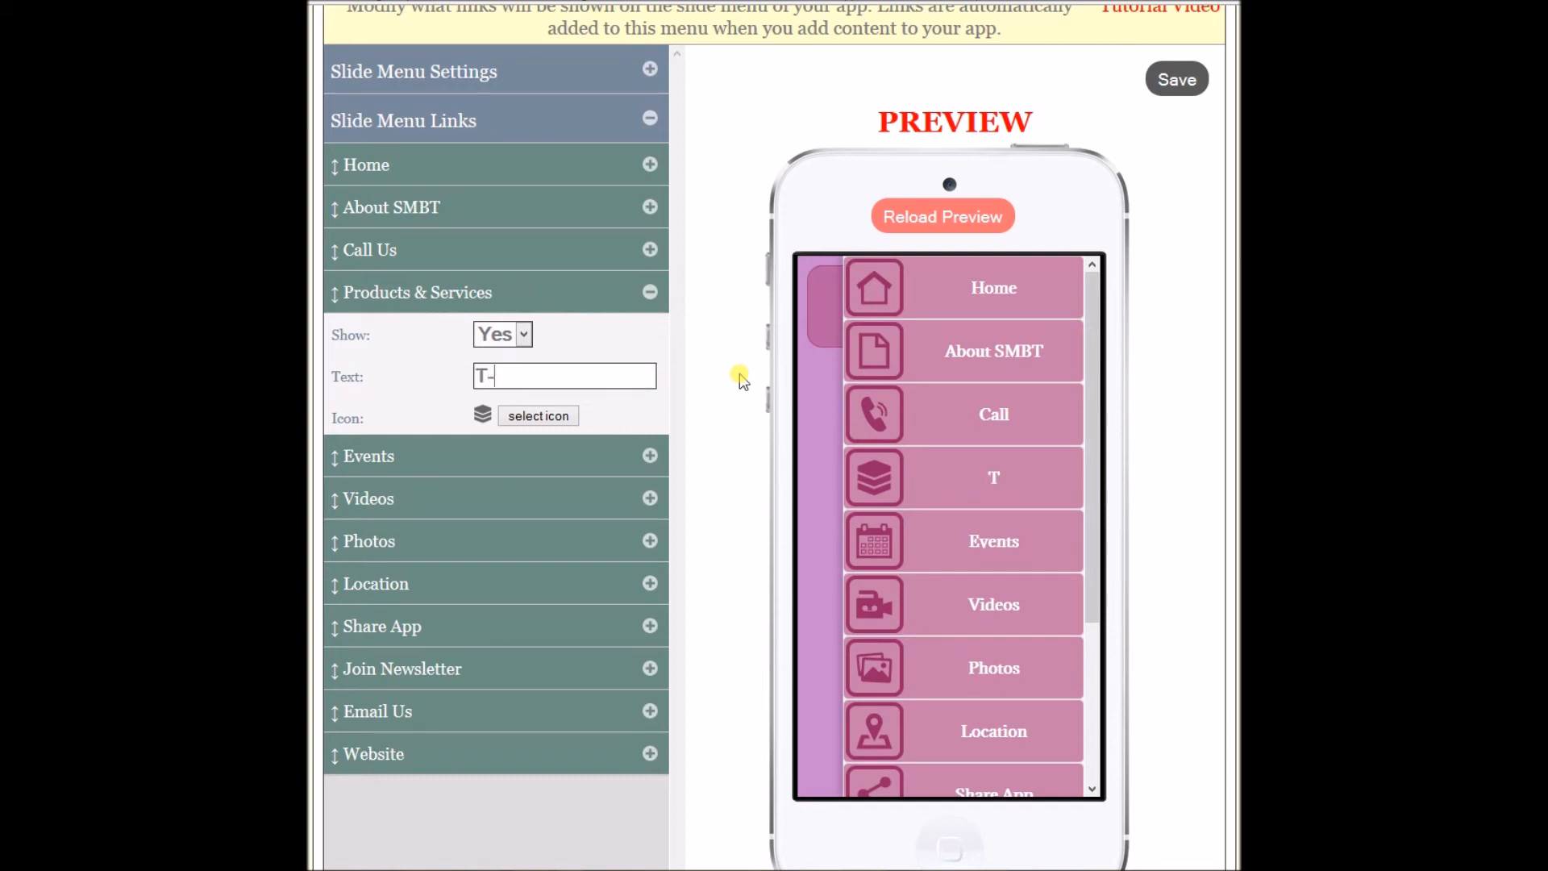
{"action": "type", "text": "Shirts"}
Search the icons for "shirt", assign Tshirt17 to the Products & Services link and collapse its settings.
{"action": "left_click", "coordinate": [554, 415]}
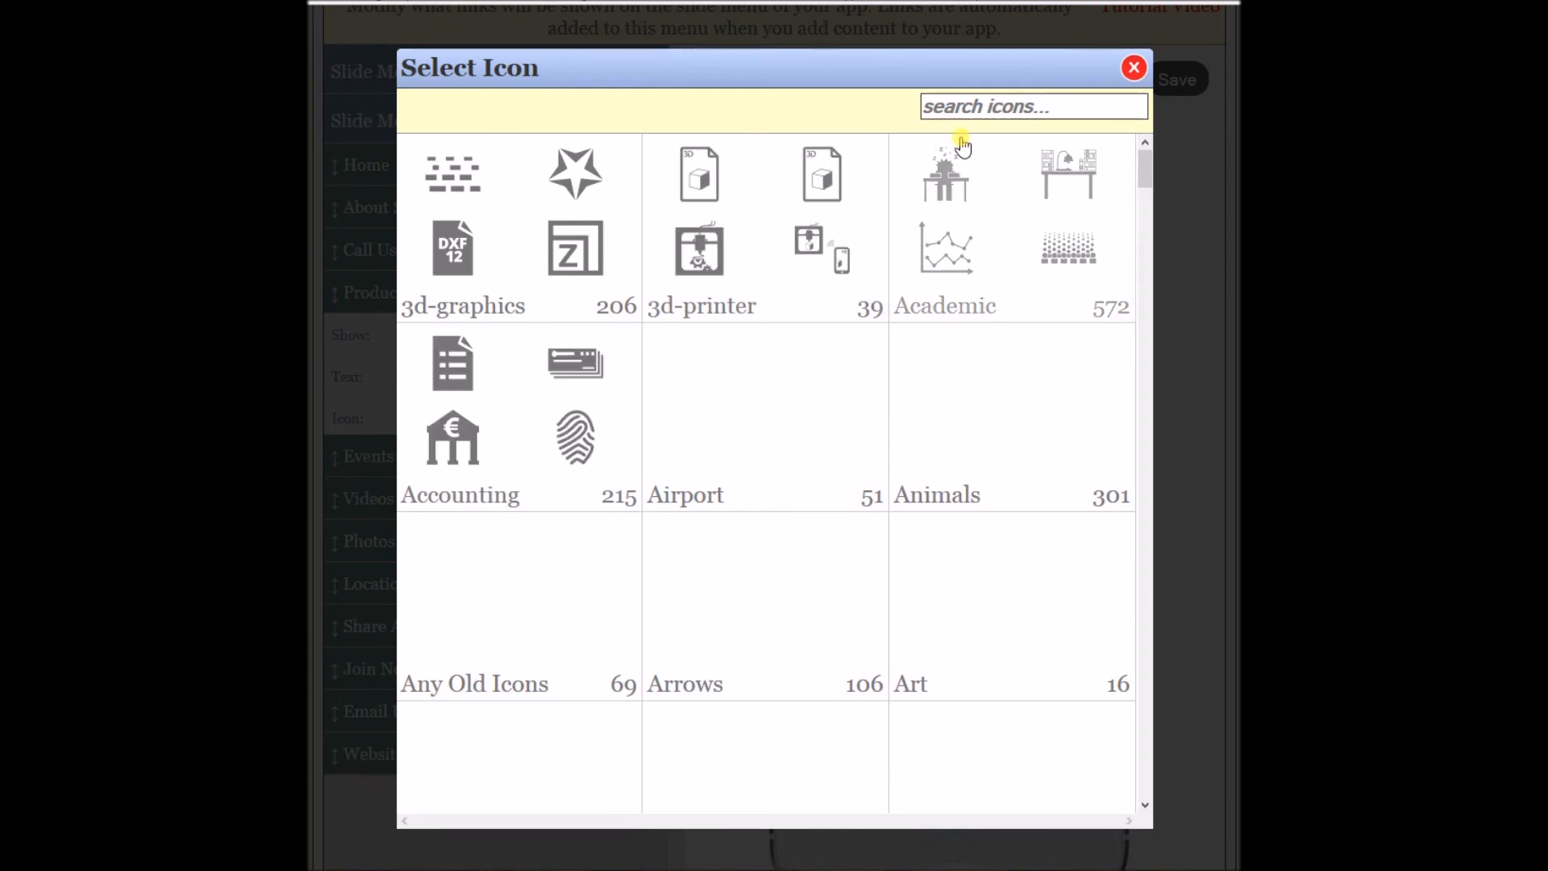
{"action": "left_click", "coordinate": [990, 107]}
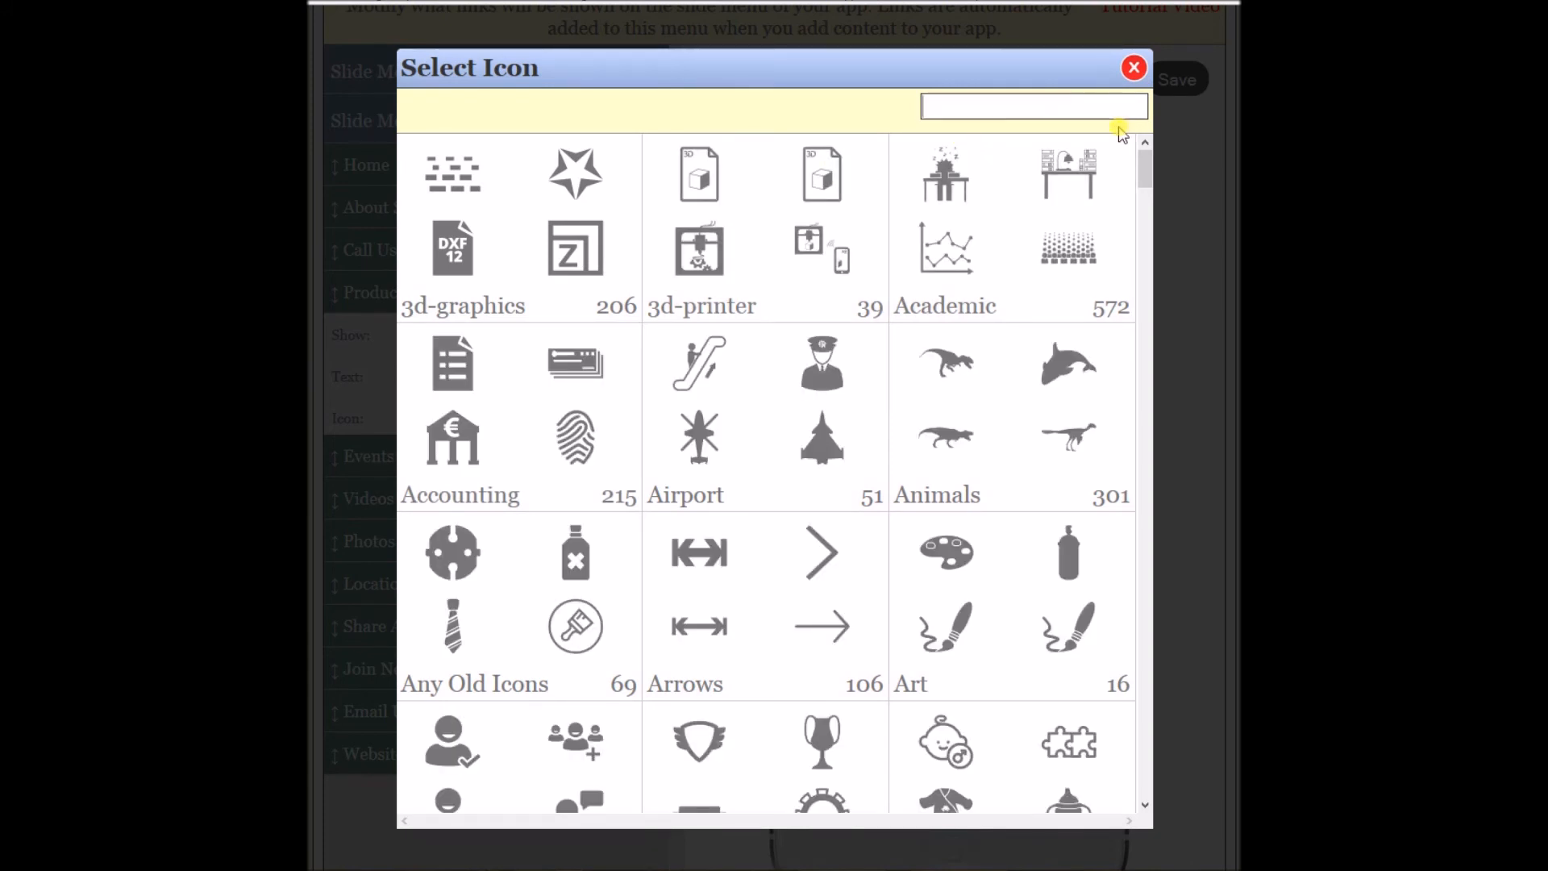
{"action": "type", "text": "shirt"}
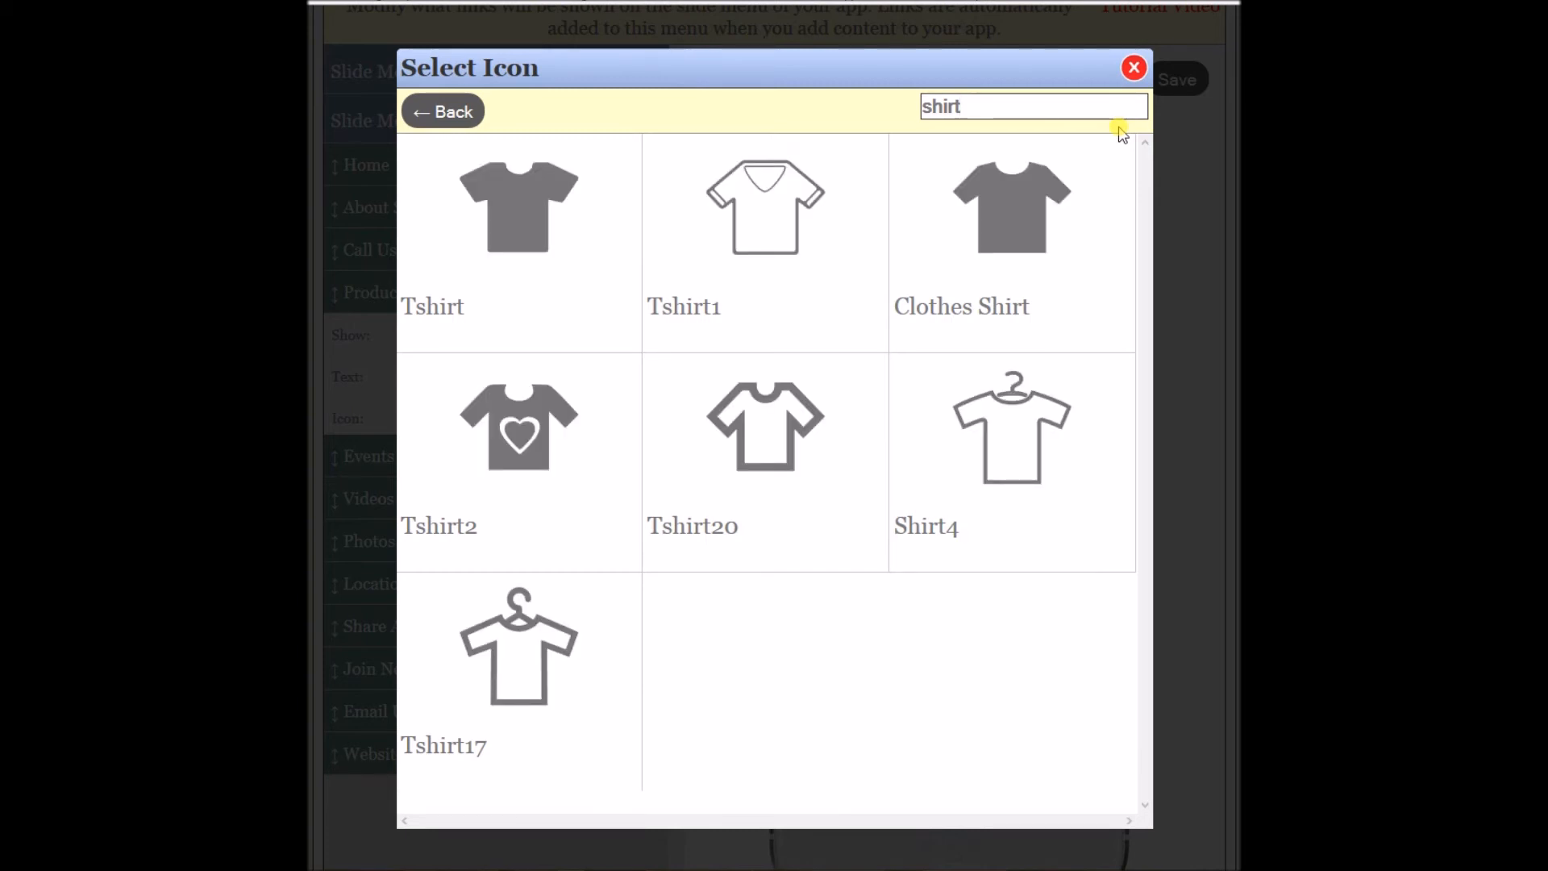
{"action": "left_click", "coordinate": [507, 655]}
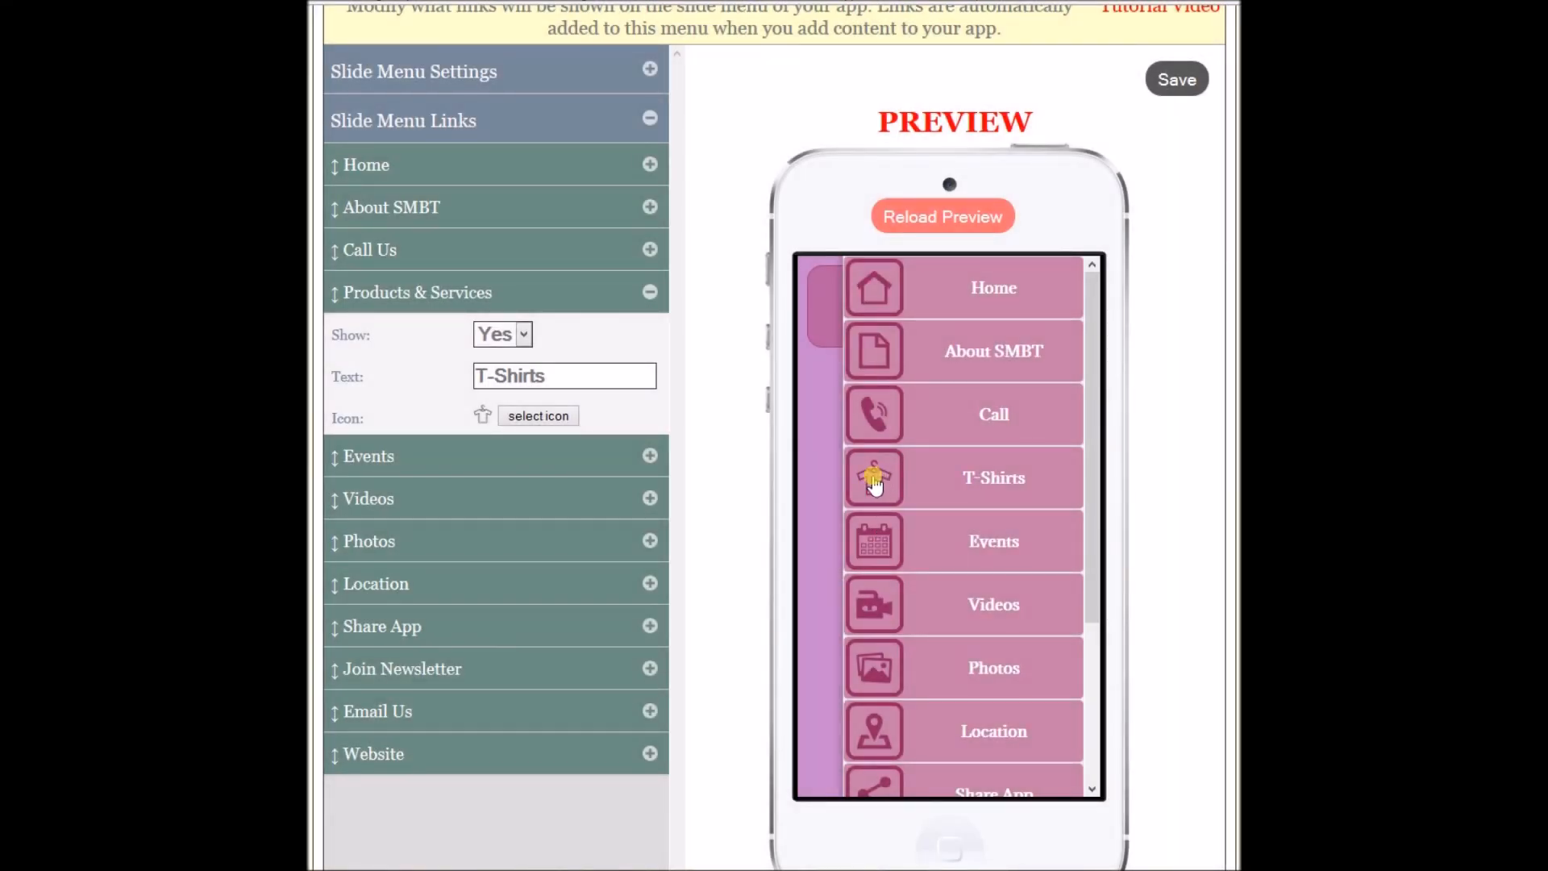
{"action": "left_click", "coordinate": [650, 292]}
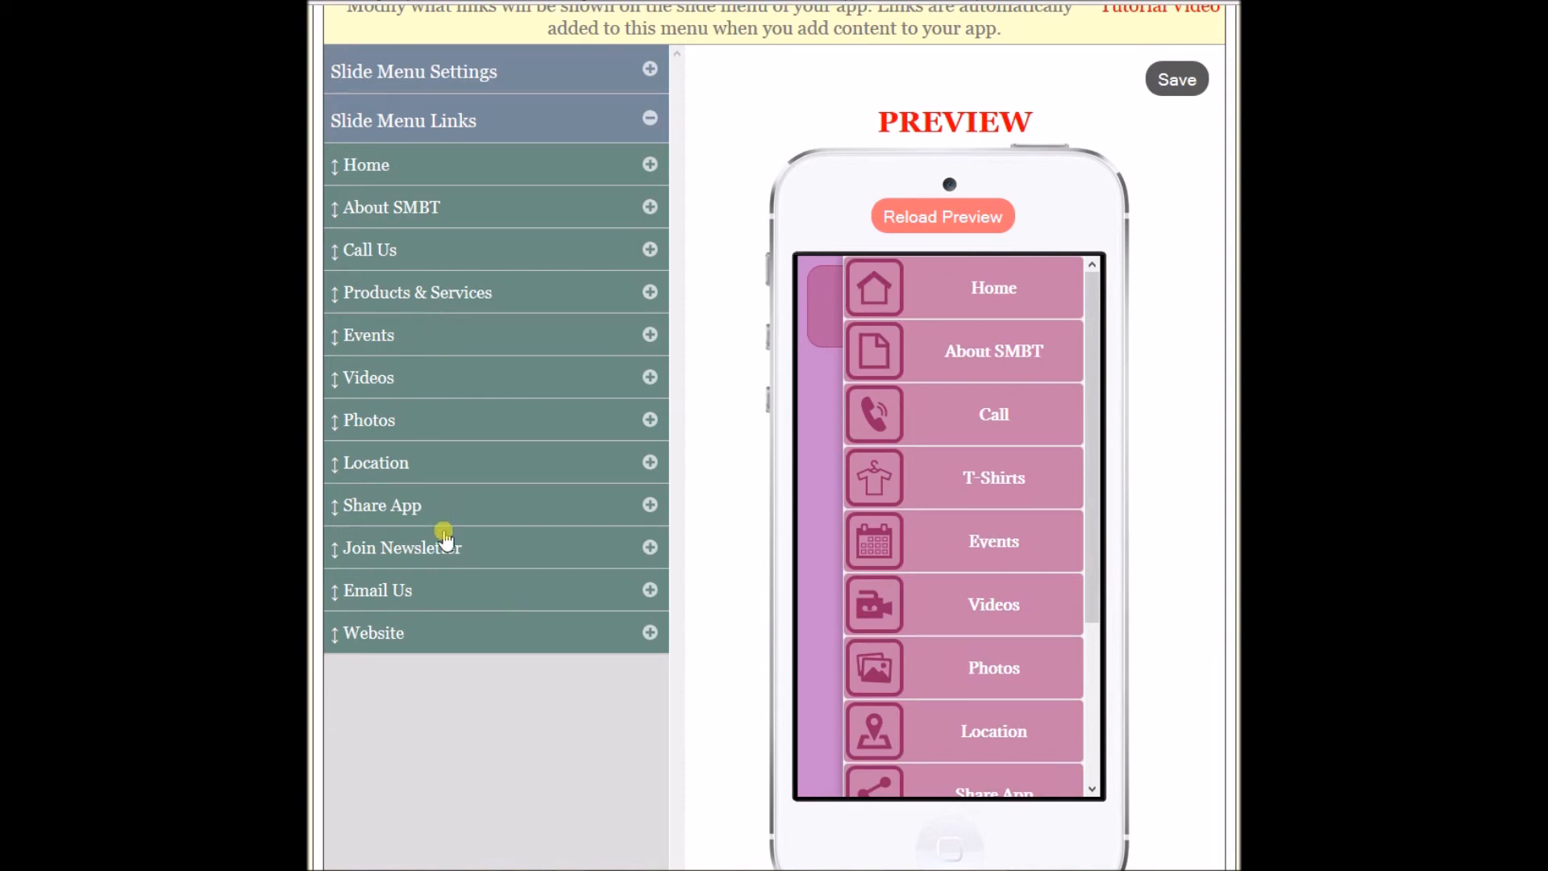
Move Join Newsletter directly below Events, shorten its link text to "Newsletter" and collapse its settings.
{"action": "left_click_drag", "start_coordinate": [443, 546], "coordinate": [446, 382]}
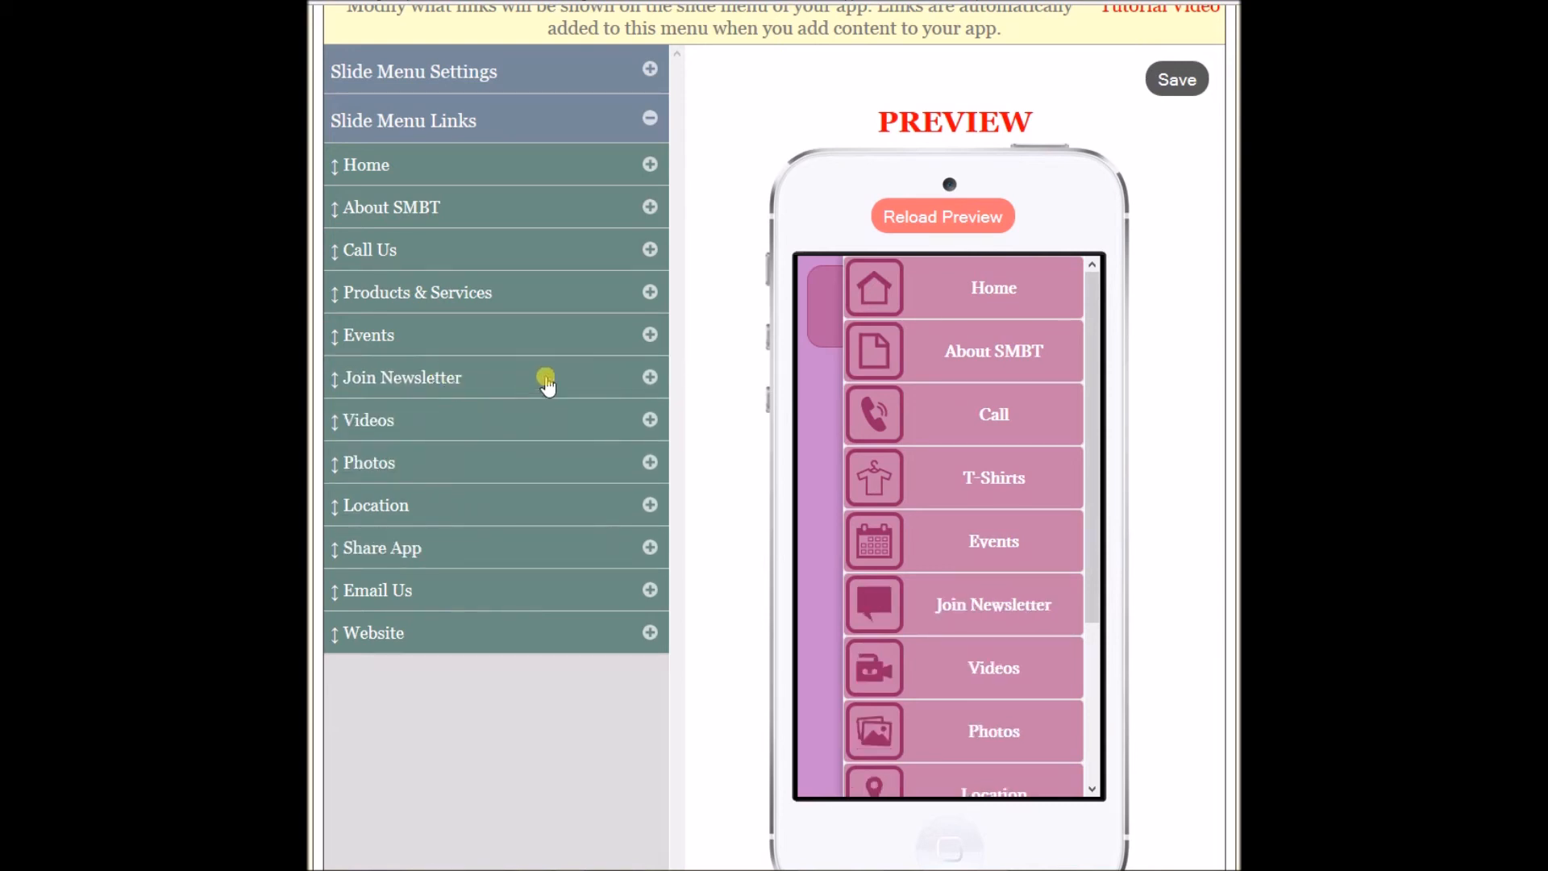
{"action": "left_click", "coordinate": [649, 378]}
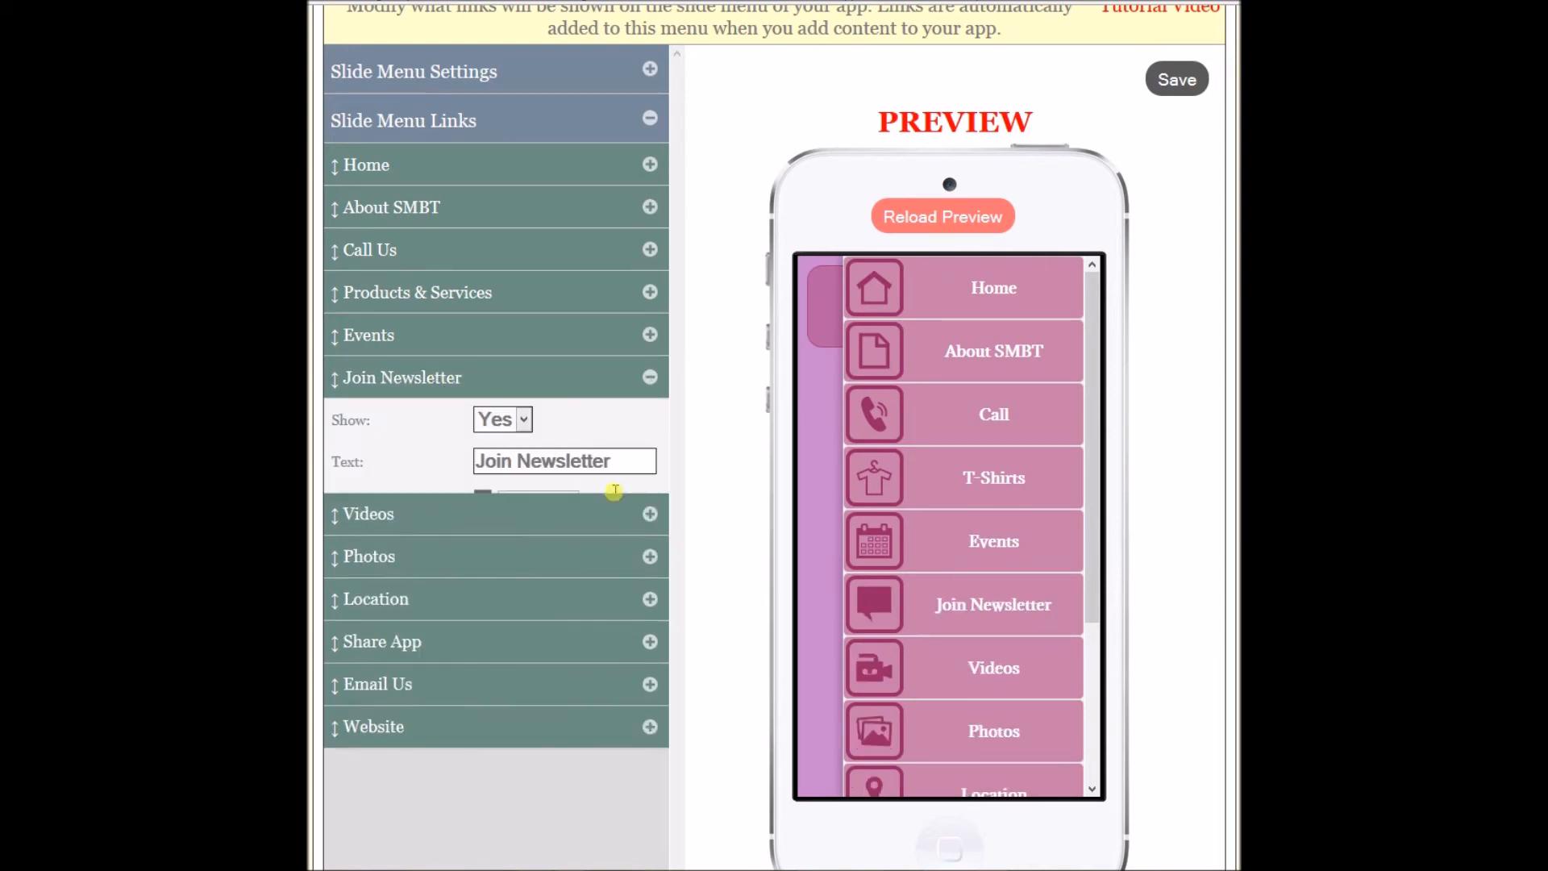
{"action": "double_click", "coordinate": [494, 461]}
{"action": "key", "text": "BackSpace"}
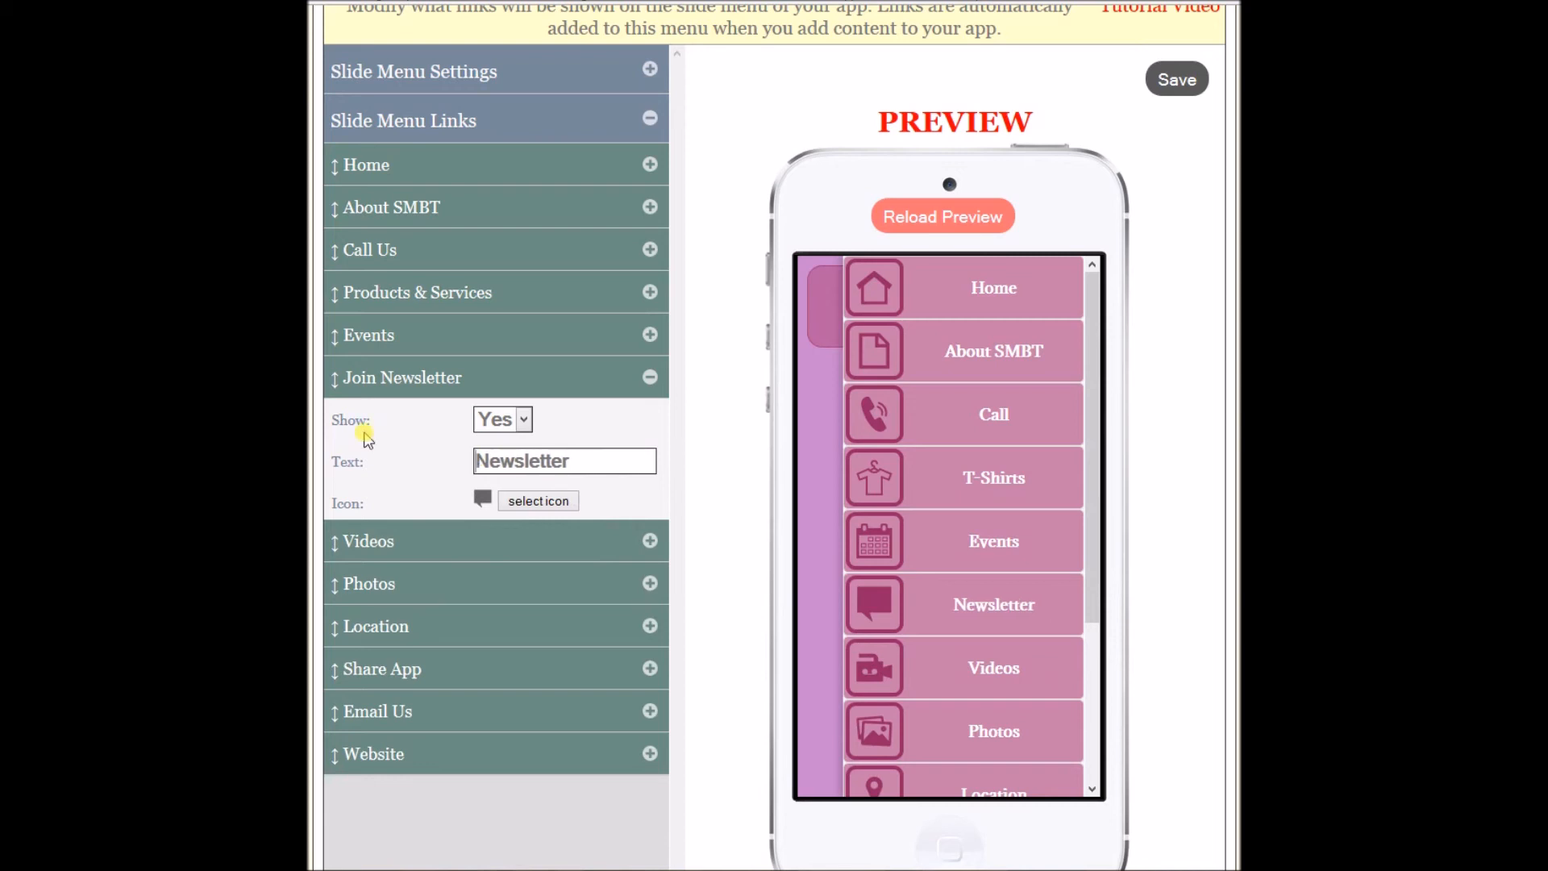
{"action": "left_click", "coordinate": [650, 377]}
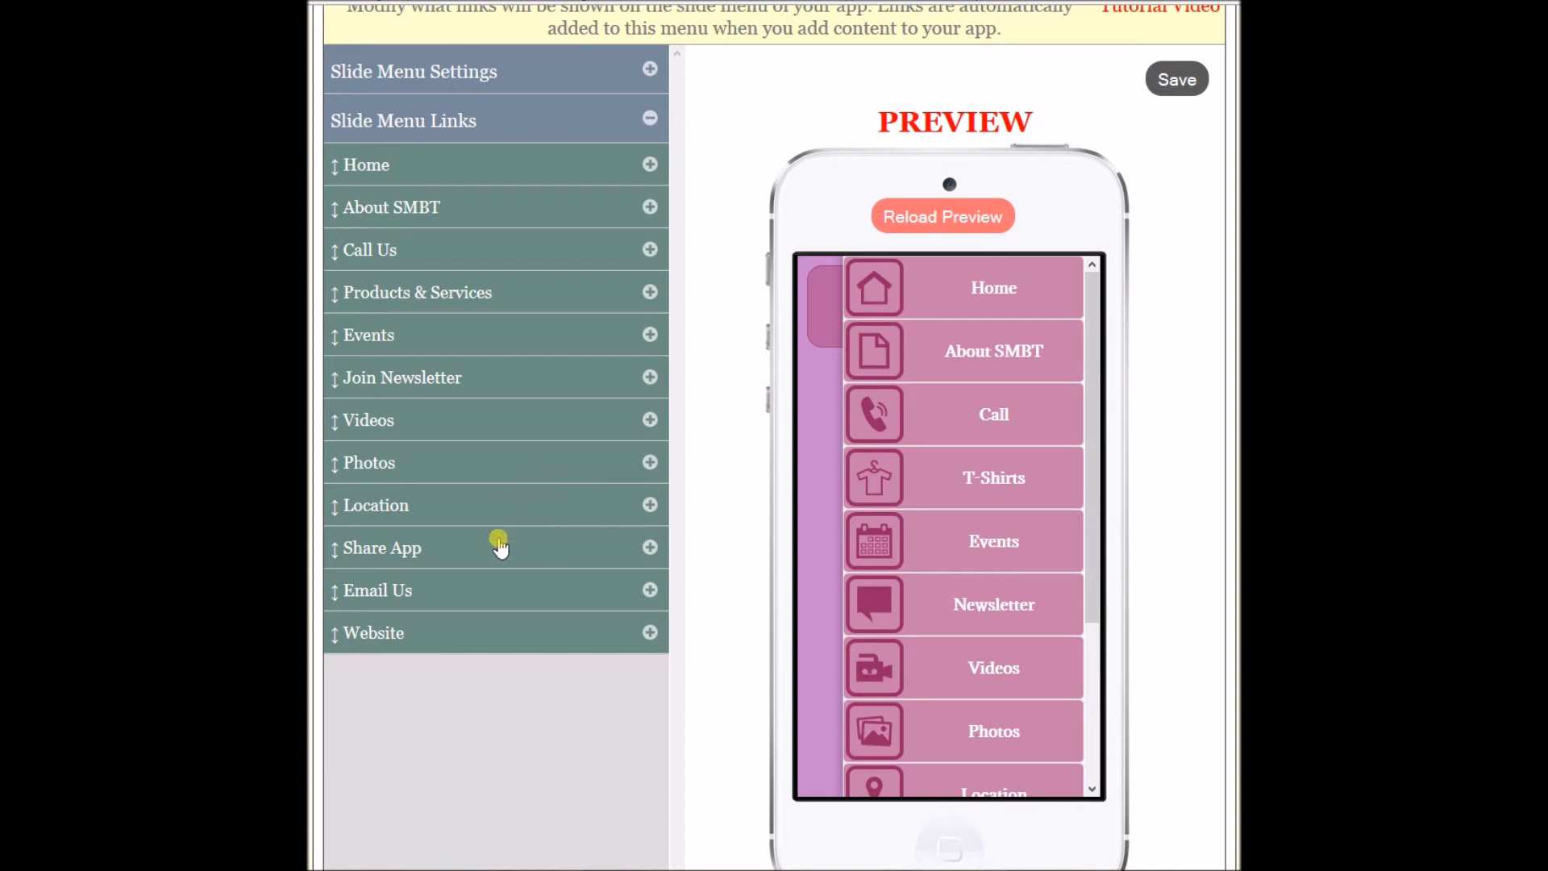
Move Email Us above Share App in the slide menu links and save the slide menu.
{"action": "left_click_drag", "start_coordinate": [467, 588], "coordinate": [472, 546]}
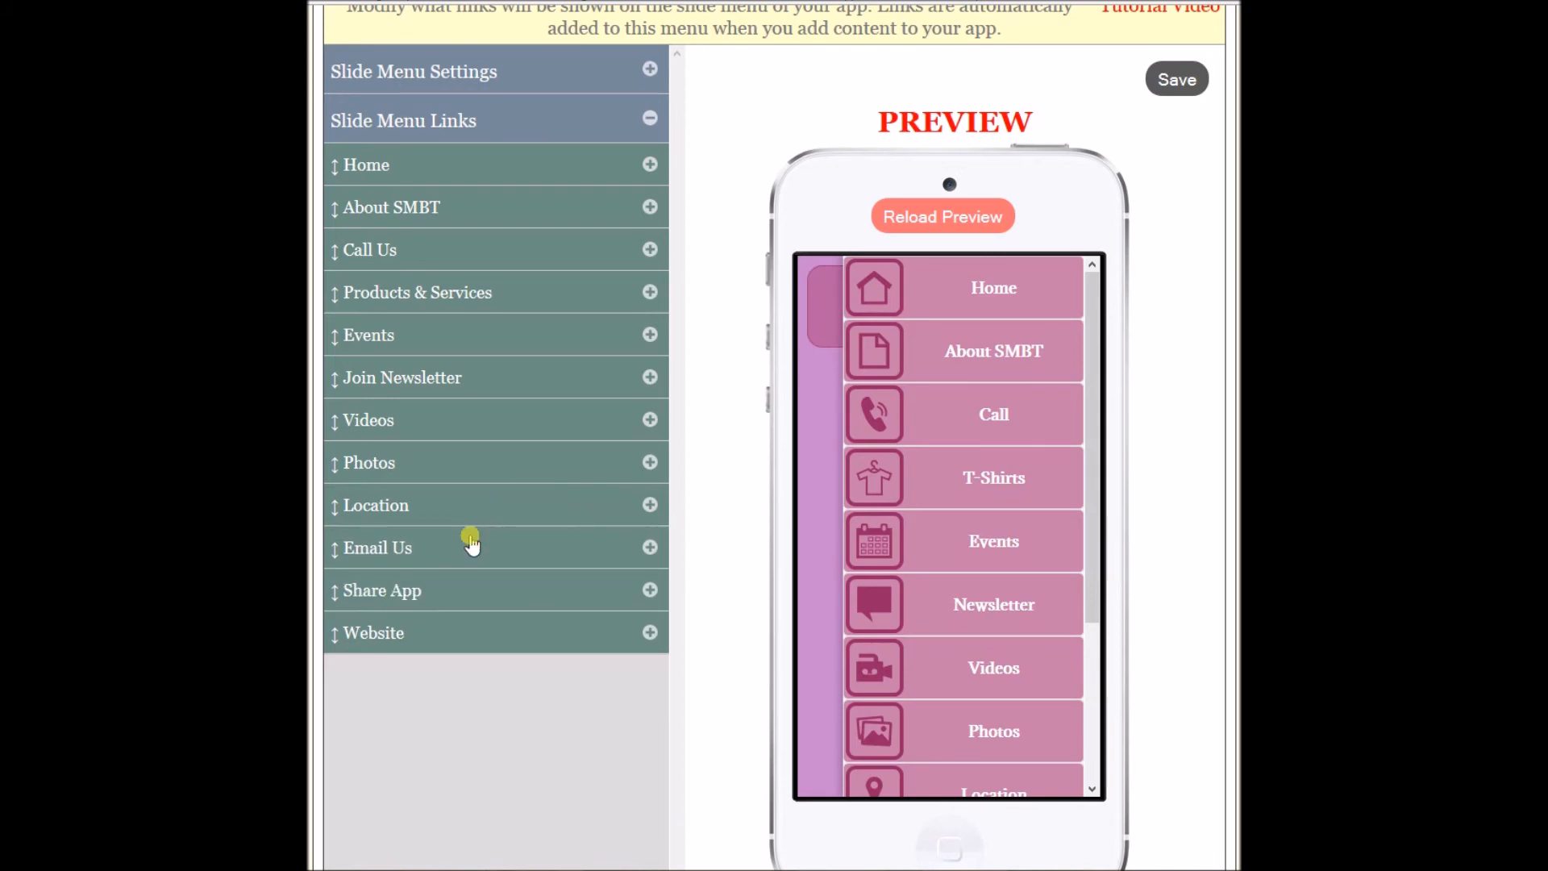
{"action": "scroll", "coordinate": [1090, 480], "scroll_direction": "down", "scroll_amount": 2}
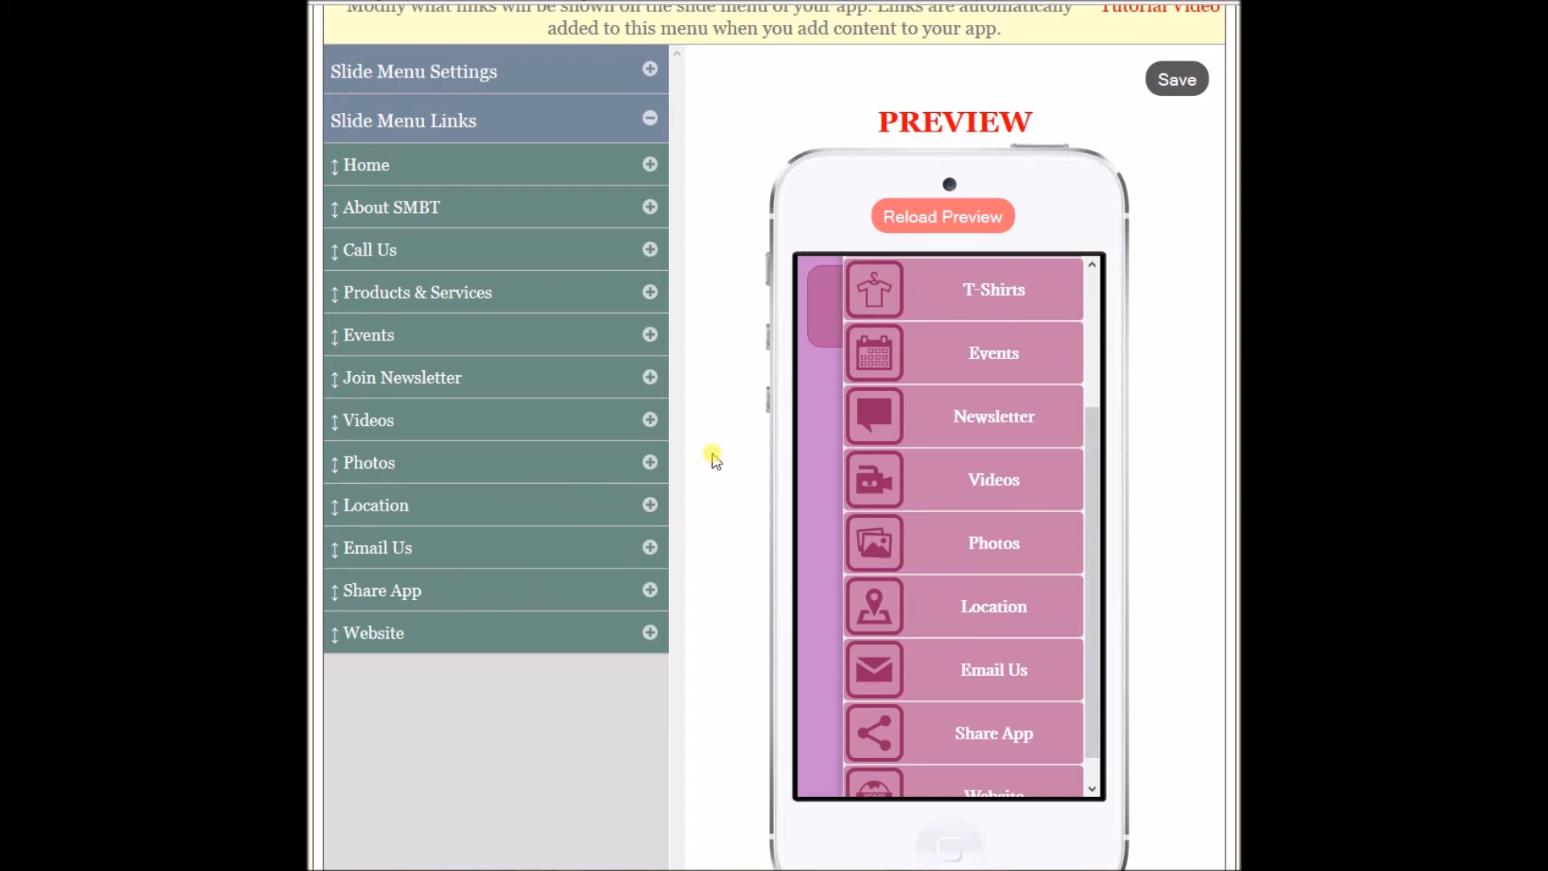
{"action": "left_click", "coordinate": [1175, 78]}
Review the Products & Services link's settings, collapse them and return to the app's main preview.
{"action": "left_click", "coordinate": [650, 297]}
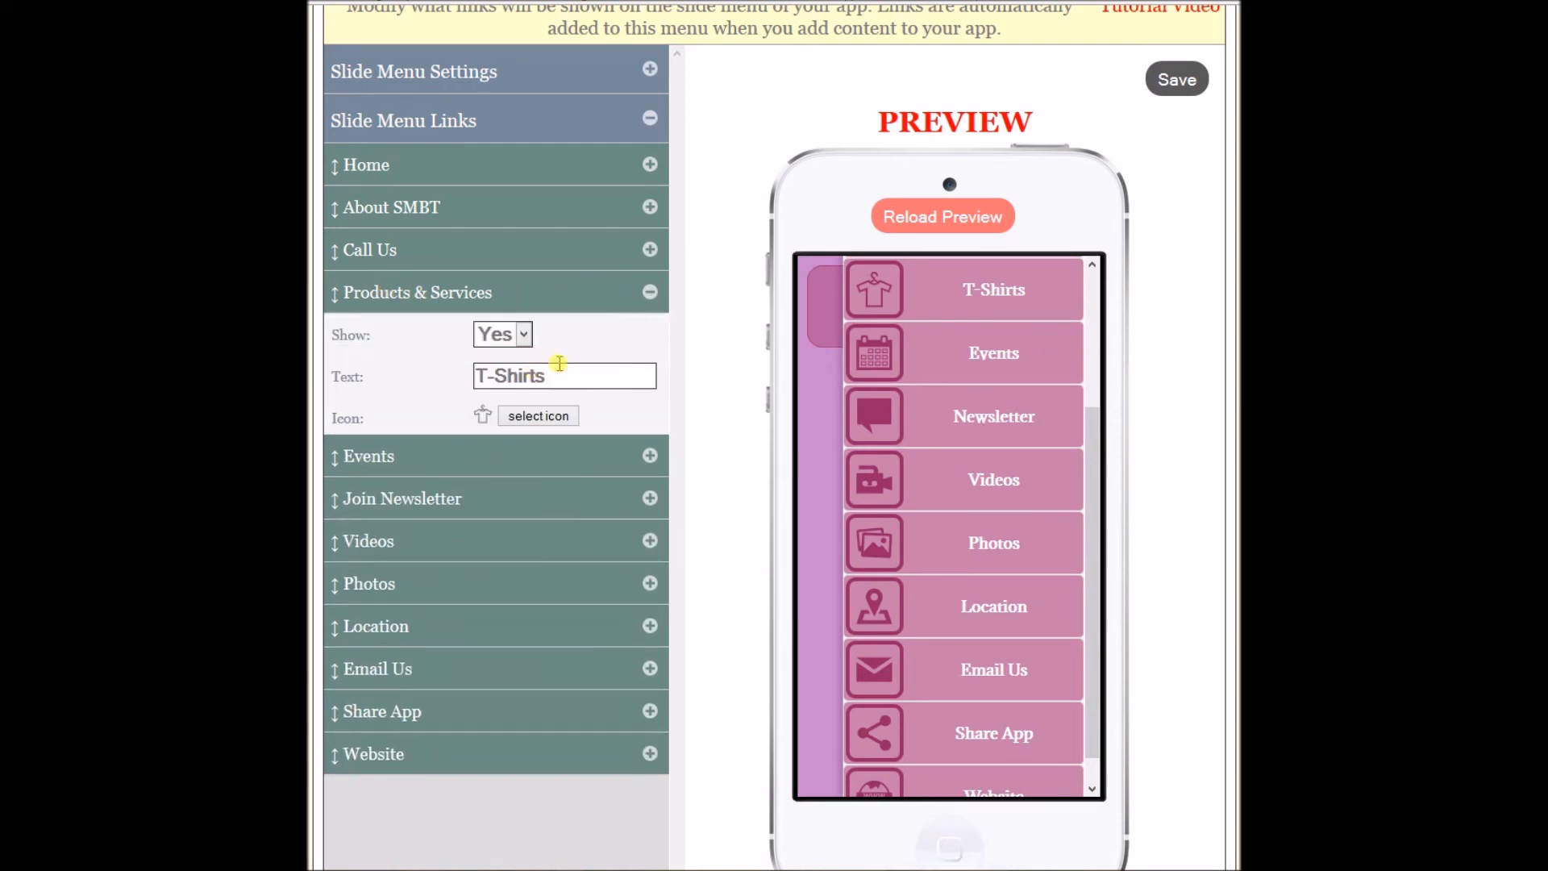
{"action": "left_click", "coordinate": [648, 292]}
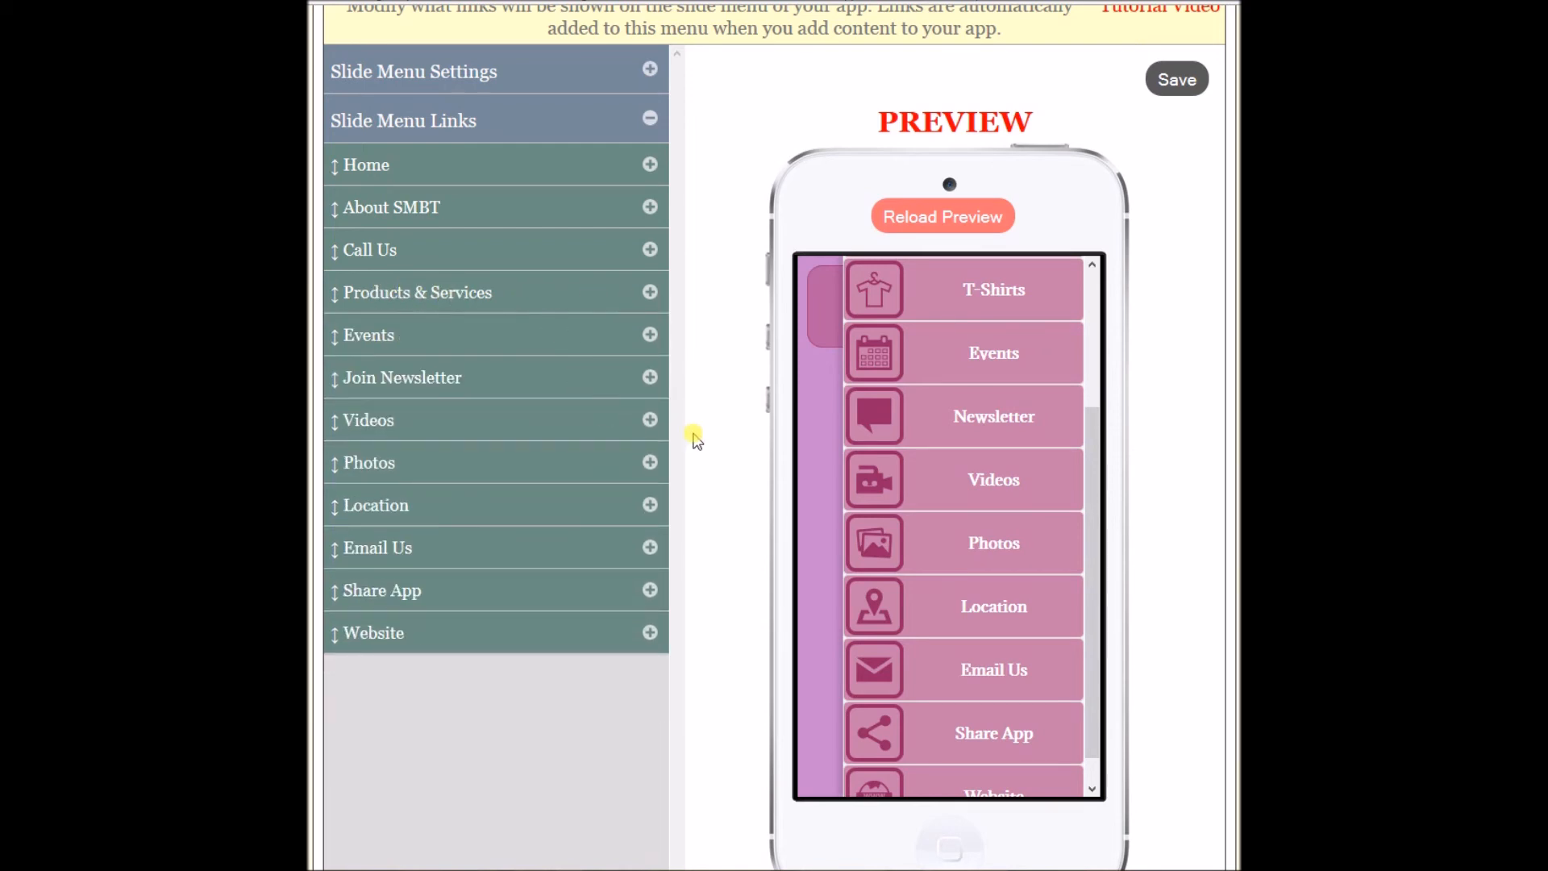
{"action": "scroll", "coordinate": [691, 436], "scroll_direction": "up", "scroll_amount": 4}
{"action": "scroll", "coordinate": [695, 462], "scroll_direction": "up", "scroll_amount": 2}
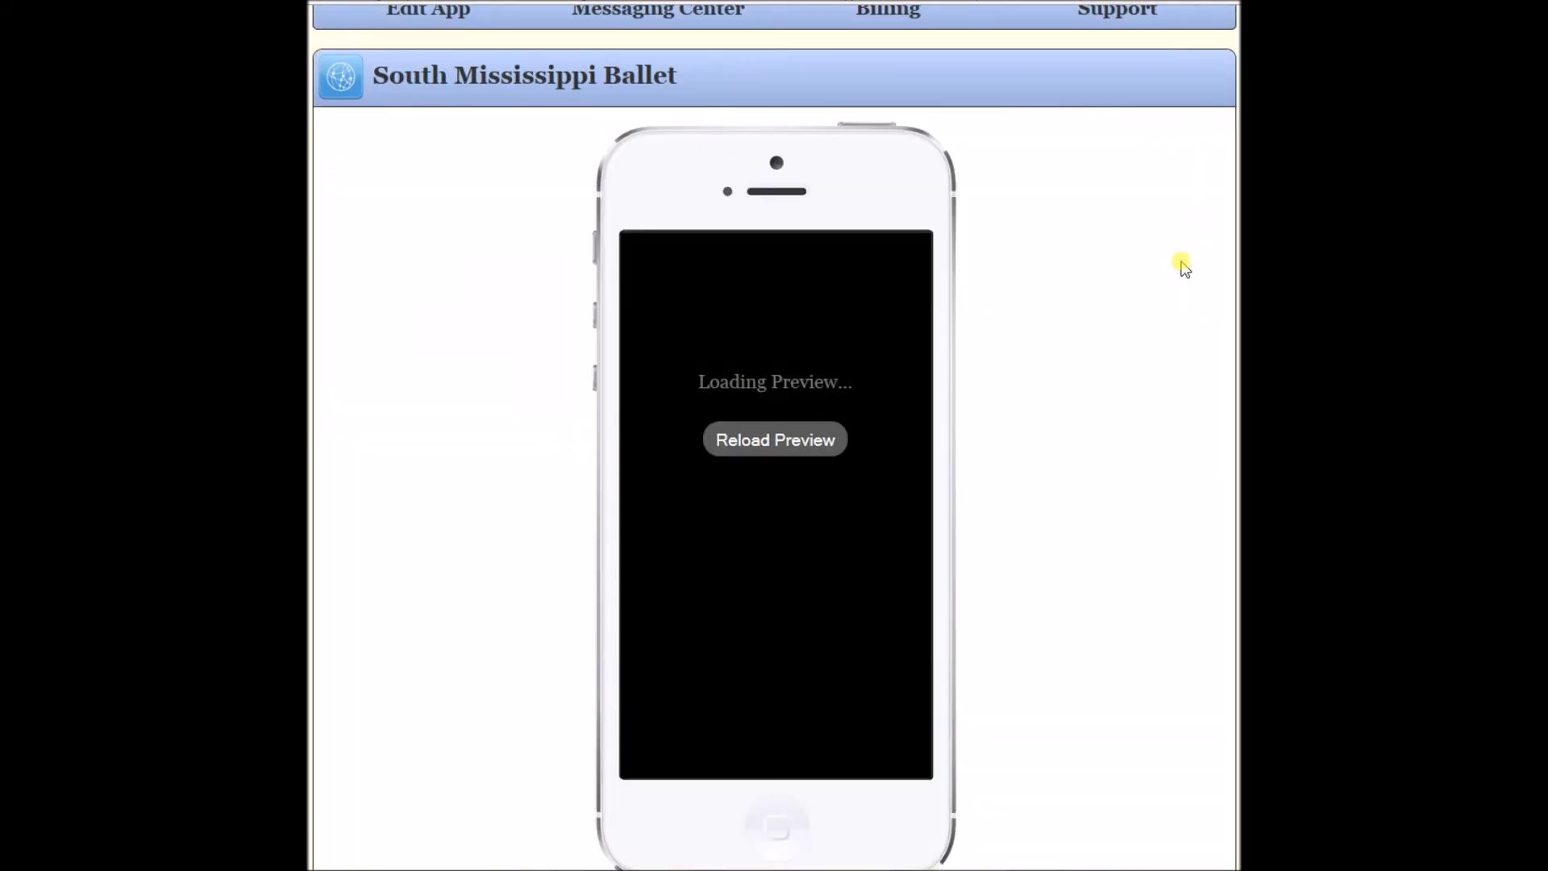
Review the order of the slide menu links in the app's general settings and test the menu in its preview.
{"action": "left_click", "coordinate": [933, 137]}
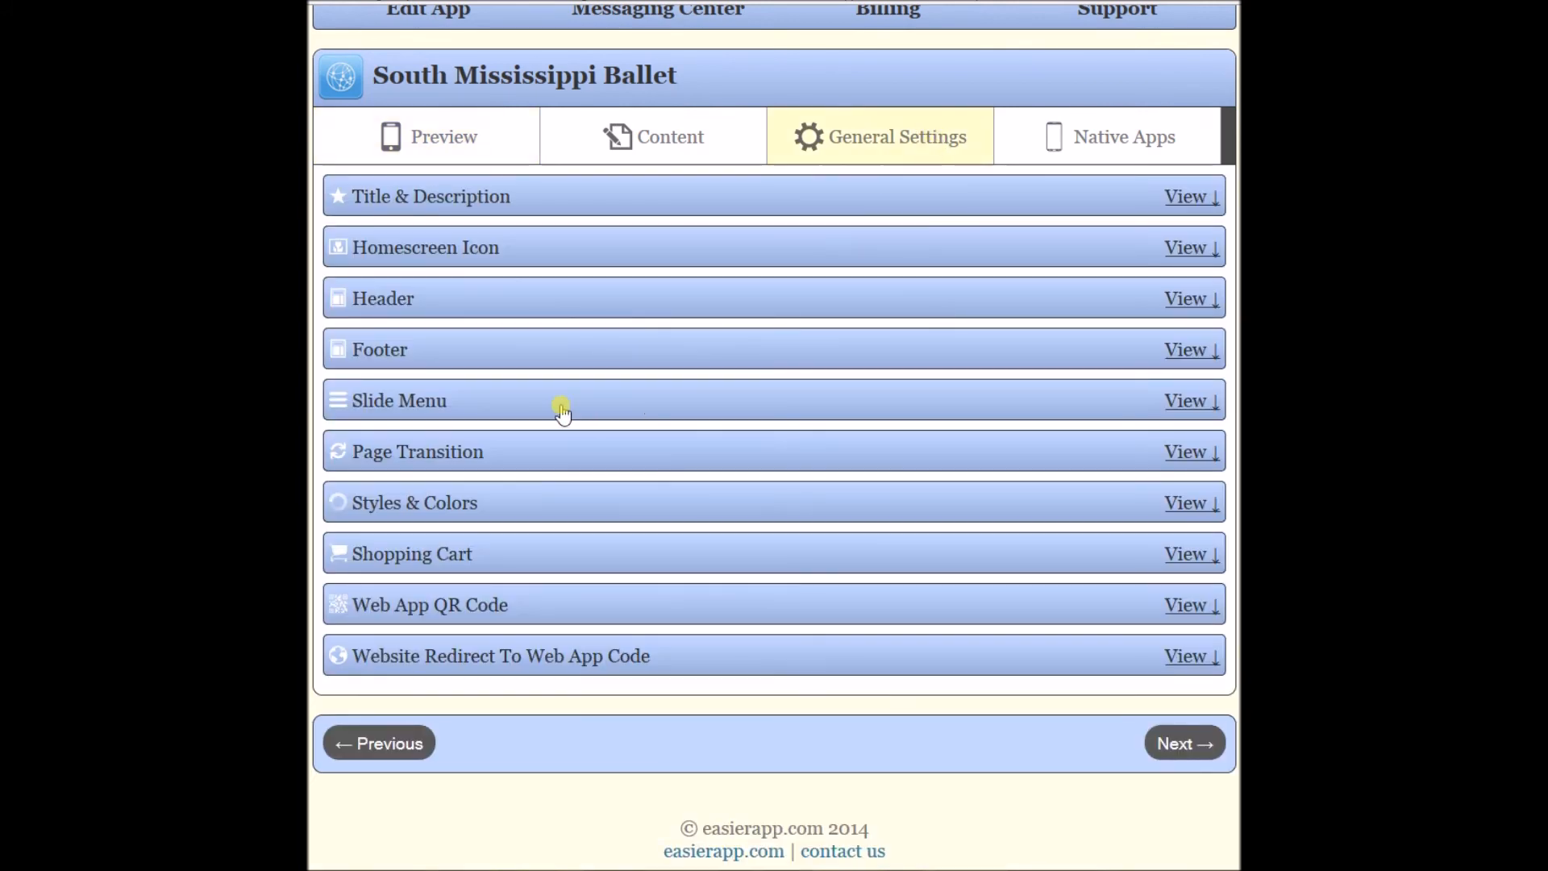
{"action": "left_click", "coordinate": [403, 401]}
{"action": "scroll", "coordinate": [506, 393], "scroll_direction": "down", "scroll_amount": 5}
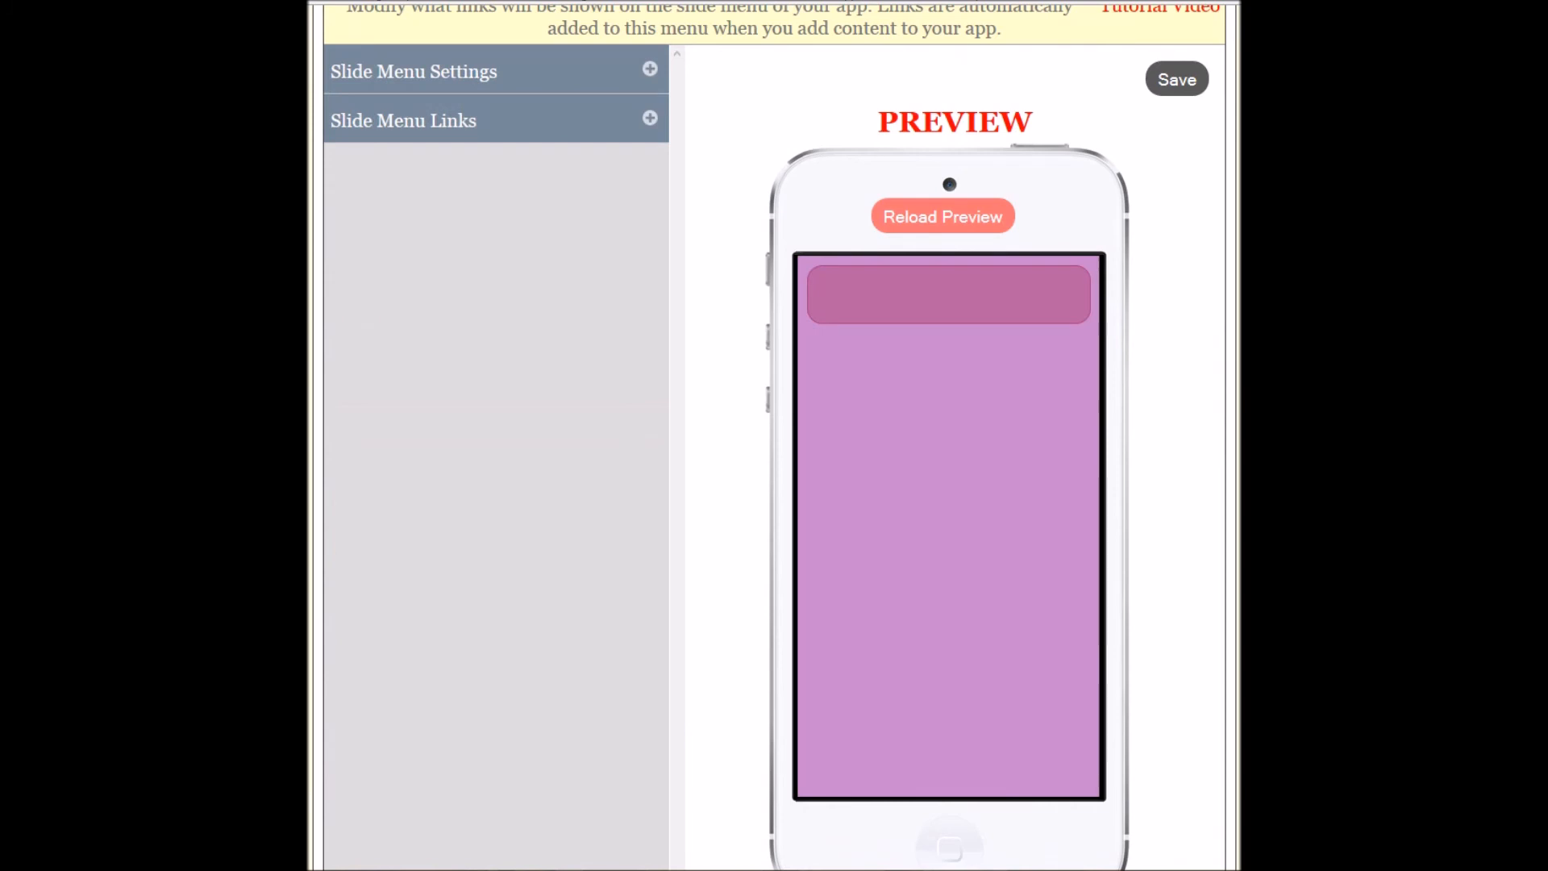
{"action": "left_click", "coordinate": [649, 120]}
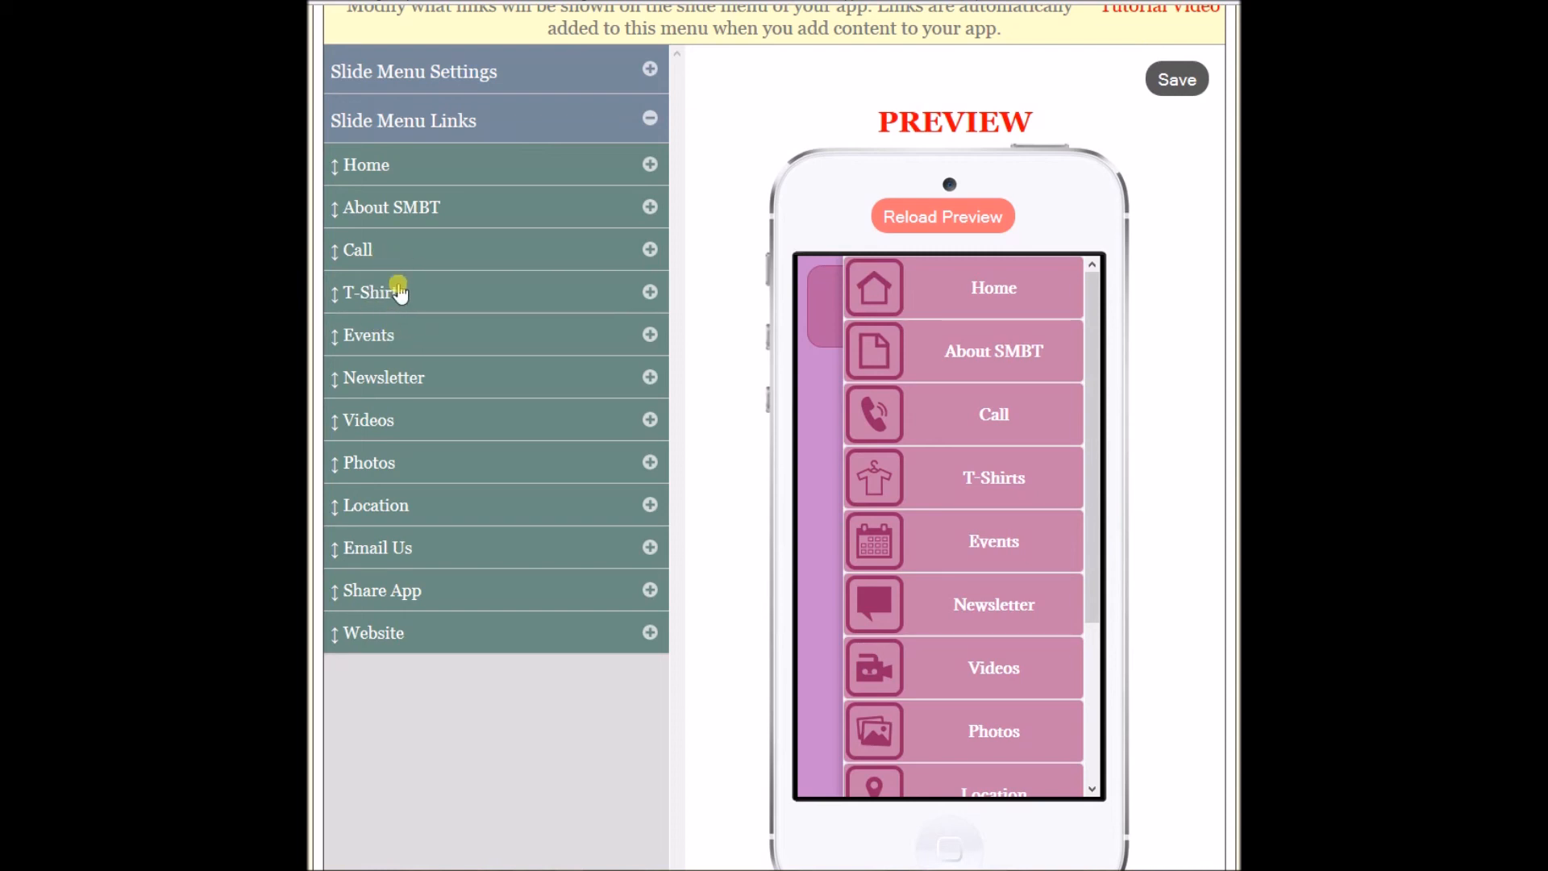
{"action": "left_click", "coordinate": [953, 231]}
{"action": "left_click", "coordinate": [1044, 305]}
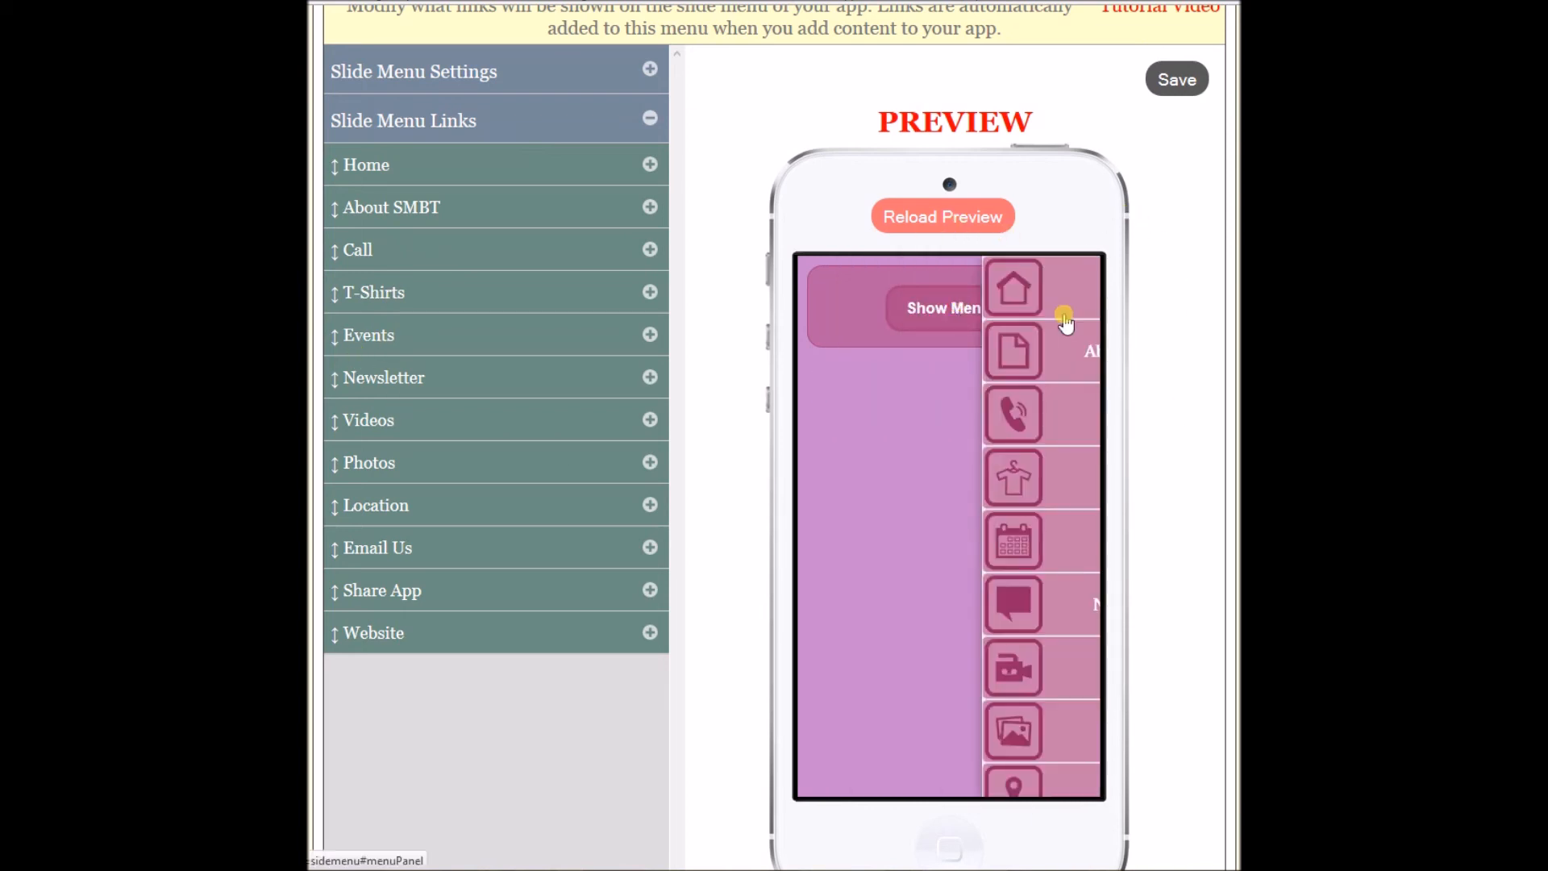
Return to the app's main preview, reload it, and open and close its slide menu.
{"action": "scroll", "coordinate": [1191, 138], "scroll_direction": "up", "scroll_amount": 3}
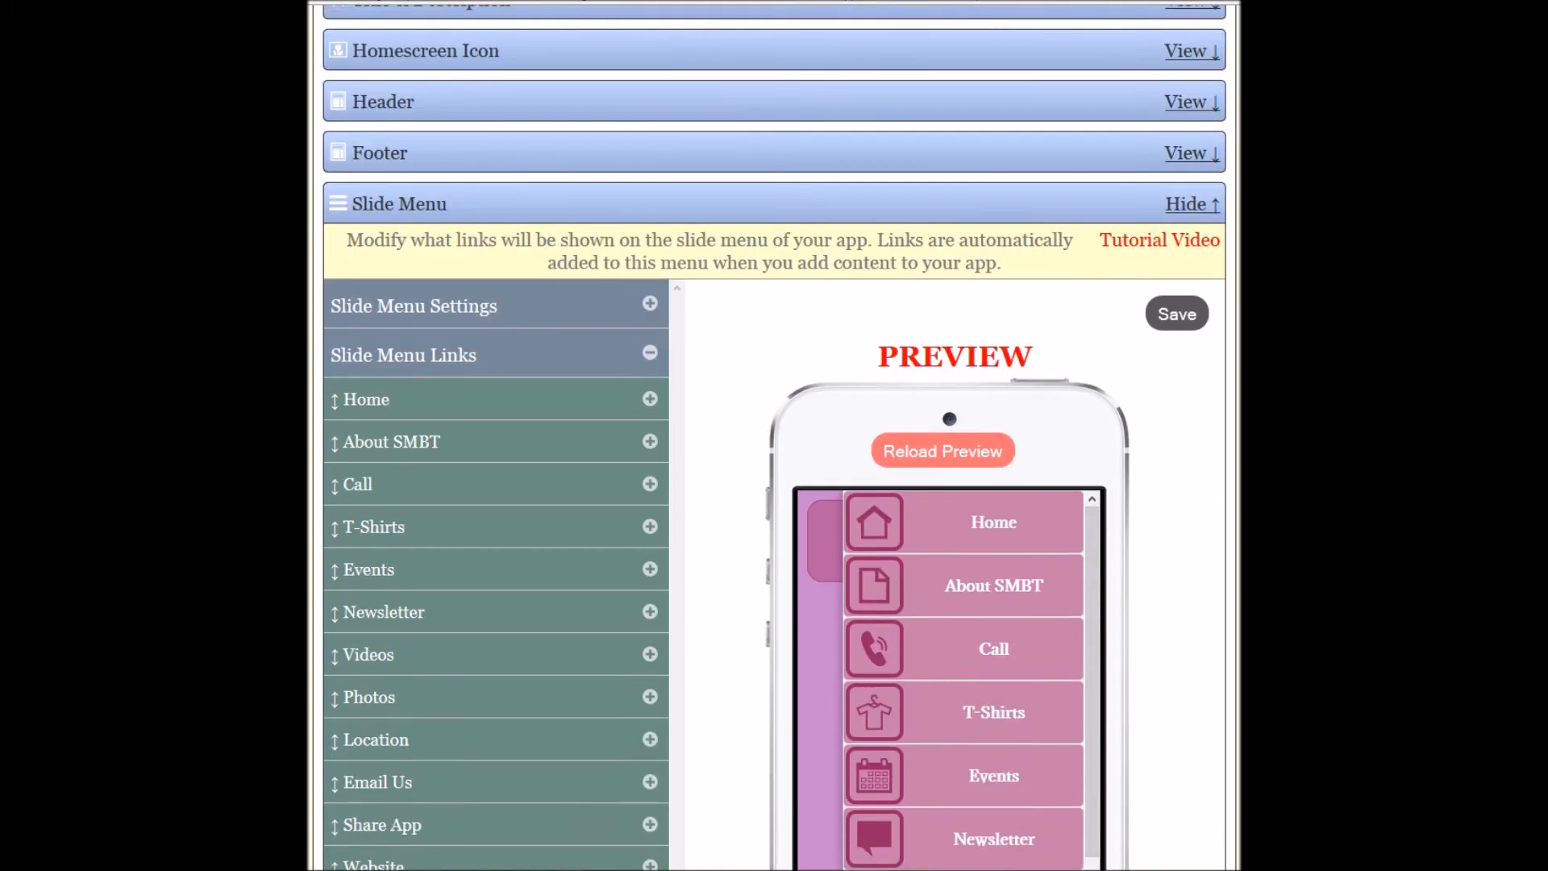
{"action": "scroll", "coordinate": [578, 145], "scroll_direction": "up", "scroll_amount": 3}
{"action": "left_click", "coordinate": [449, 138]}
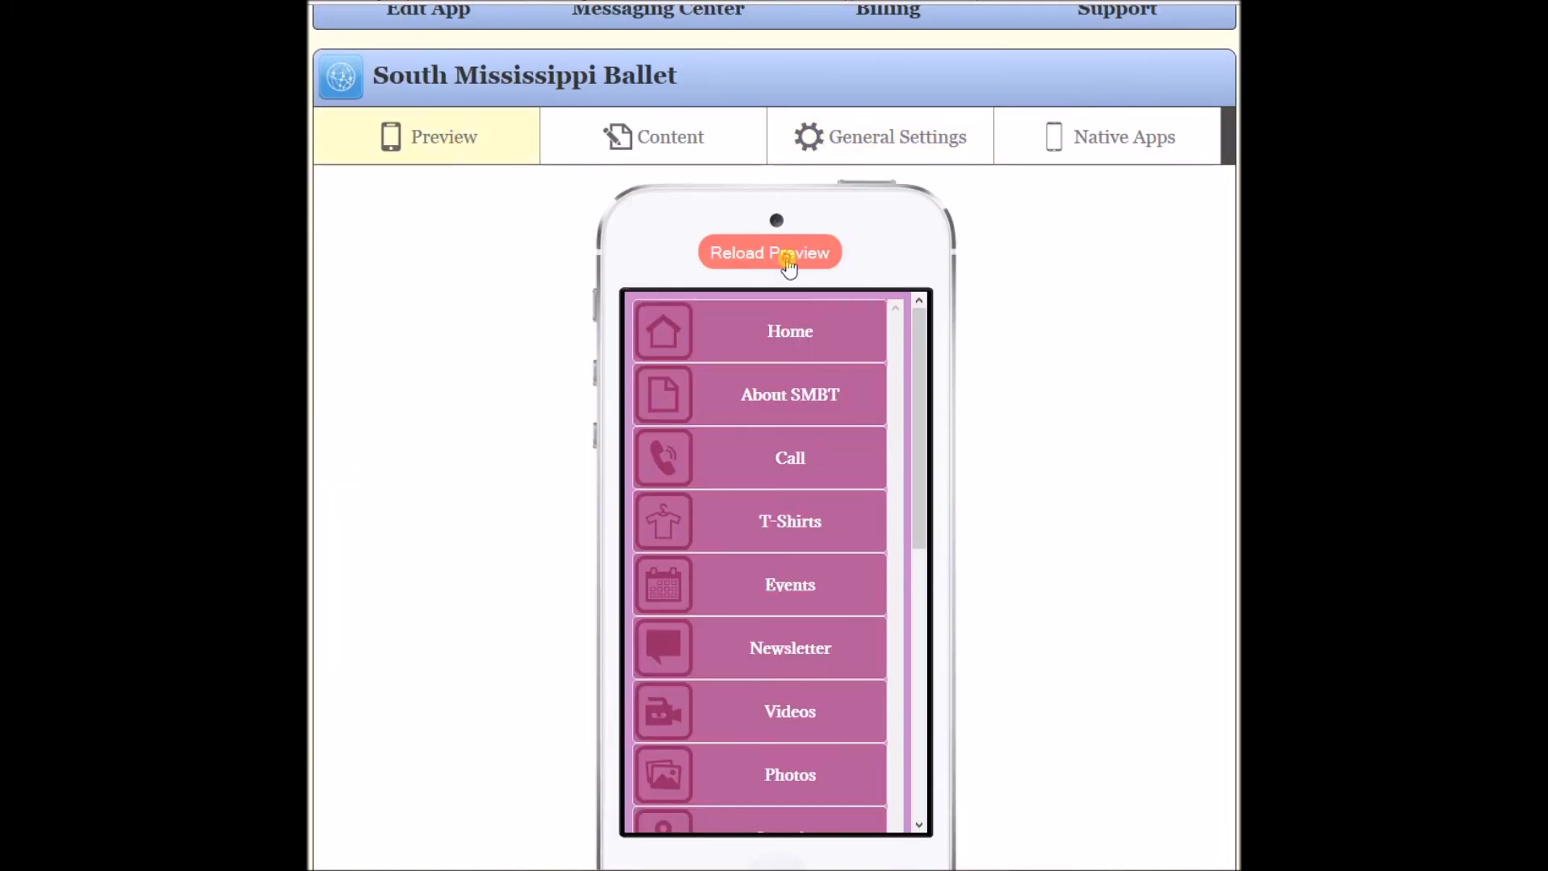
{"action": "left_click", "coordinate": [788, 260]}
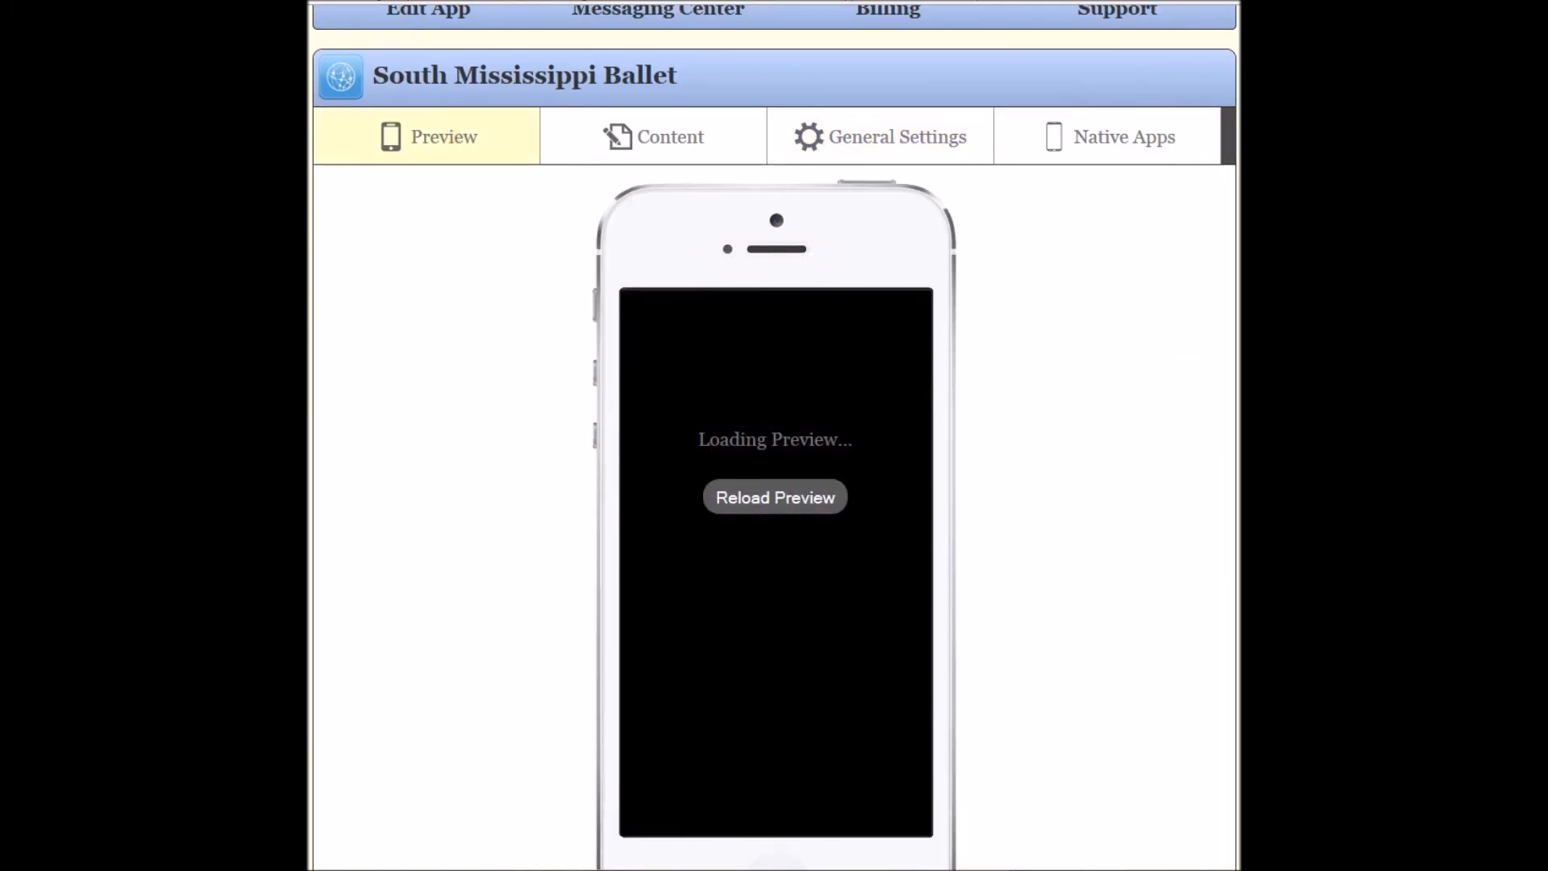
{"action": "scroll", "coordinate": [774, 438], "scroll_direction": "down", "scroll_amount": 1}
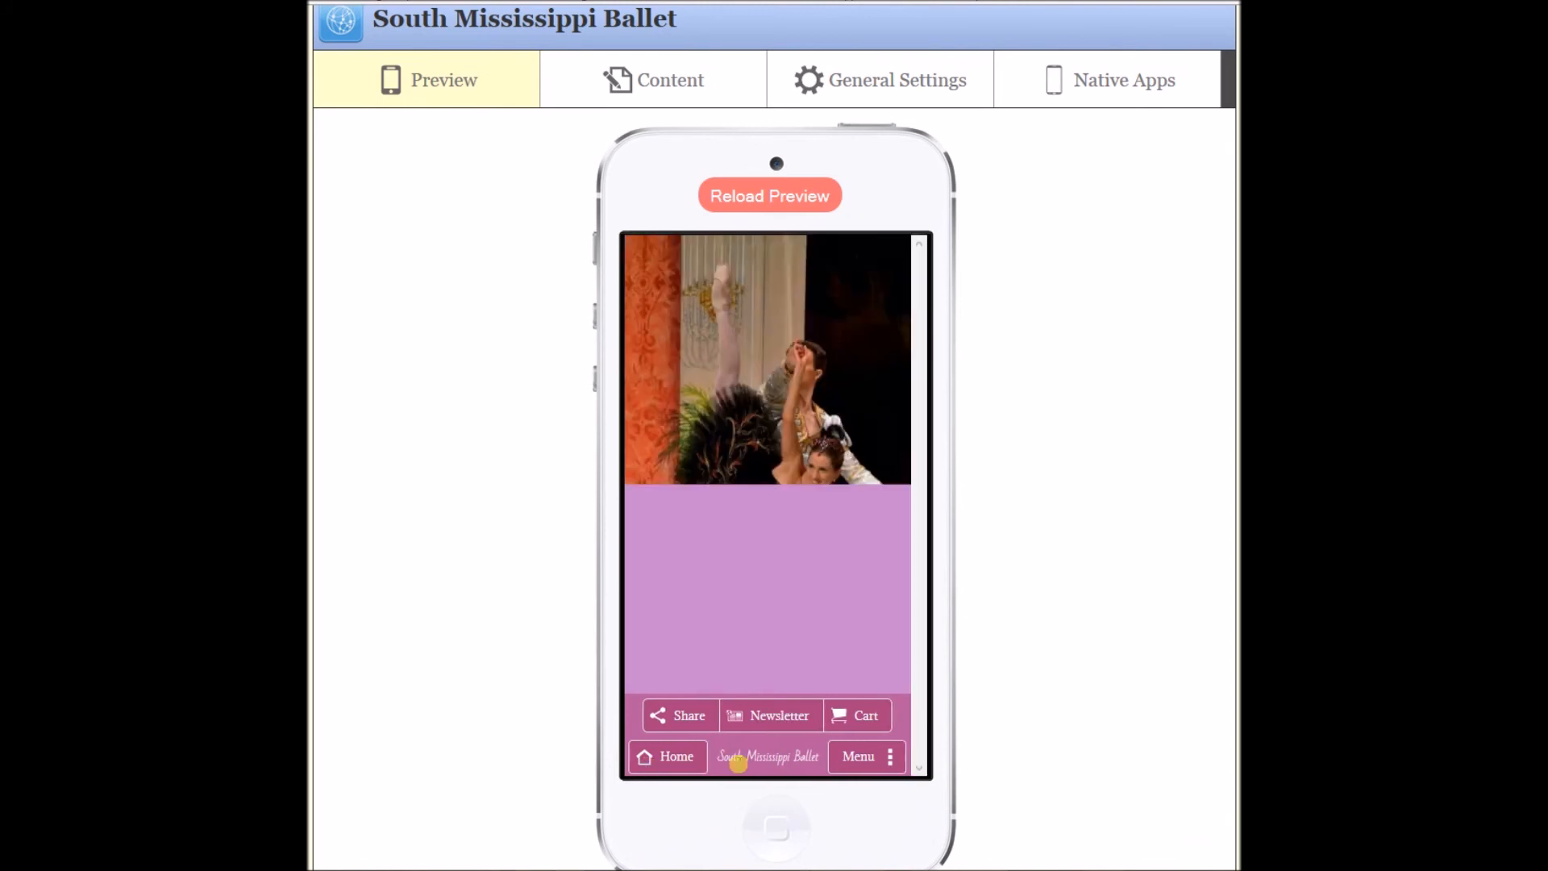
{"action": "left_click", "coordinate": [862, 757]}
{"action": "left_click", "coordinate": [627, 617]}
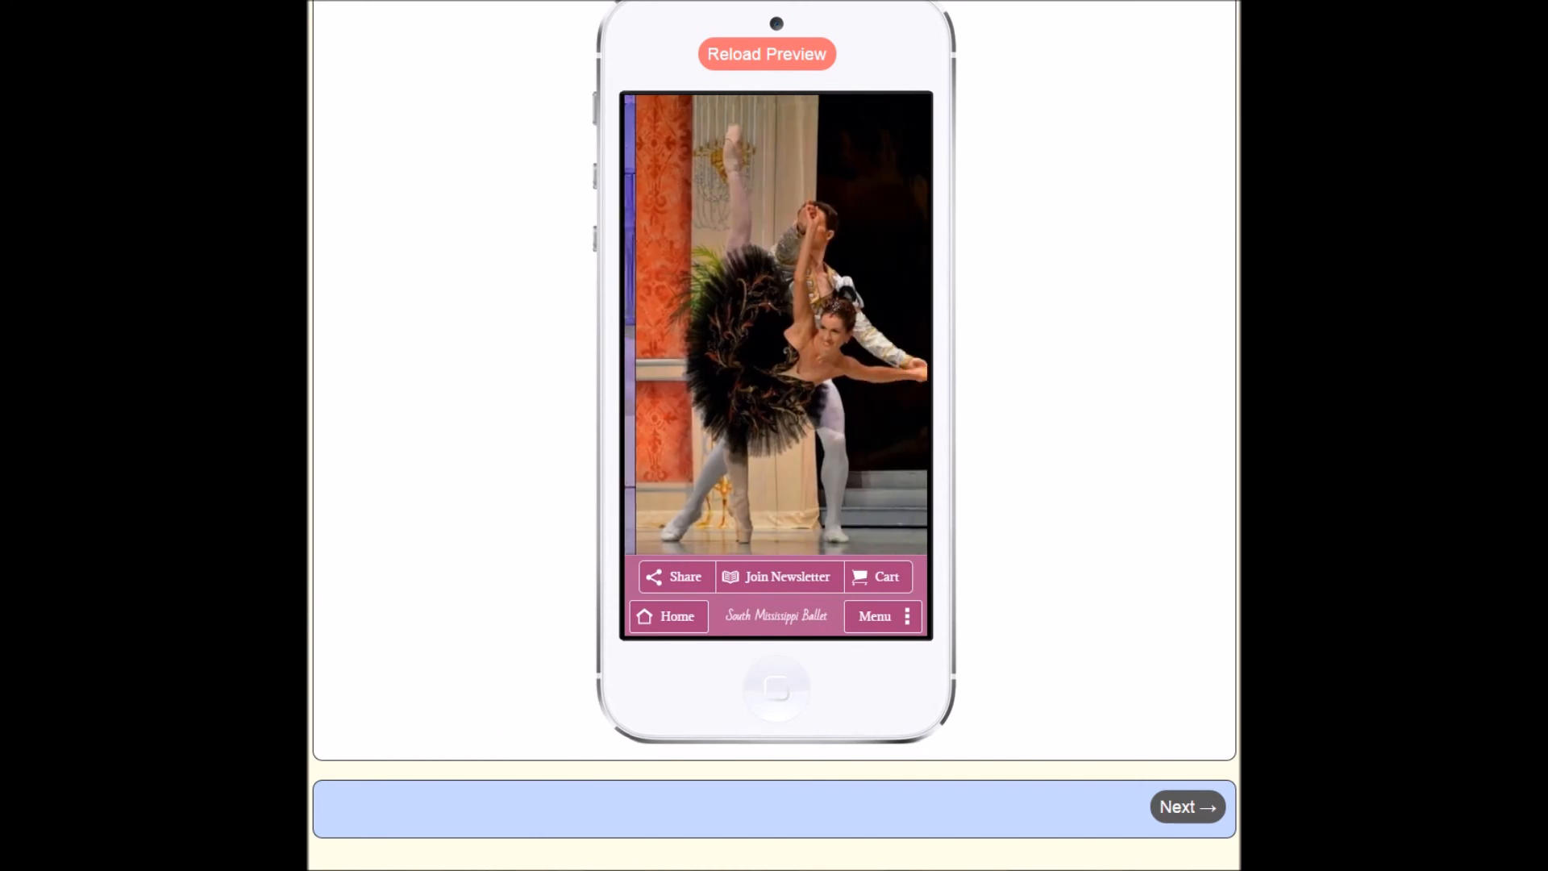
Compare the slide menu of the other South Mississippi Ballet app version with the menu in this app's preview.
{"action": "scroll", "coordinate": [774, 435], "scroll_direction": "up", "scroll_amount": 4}
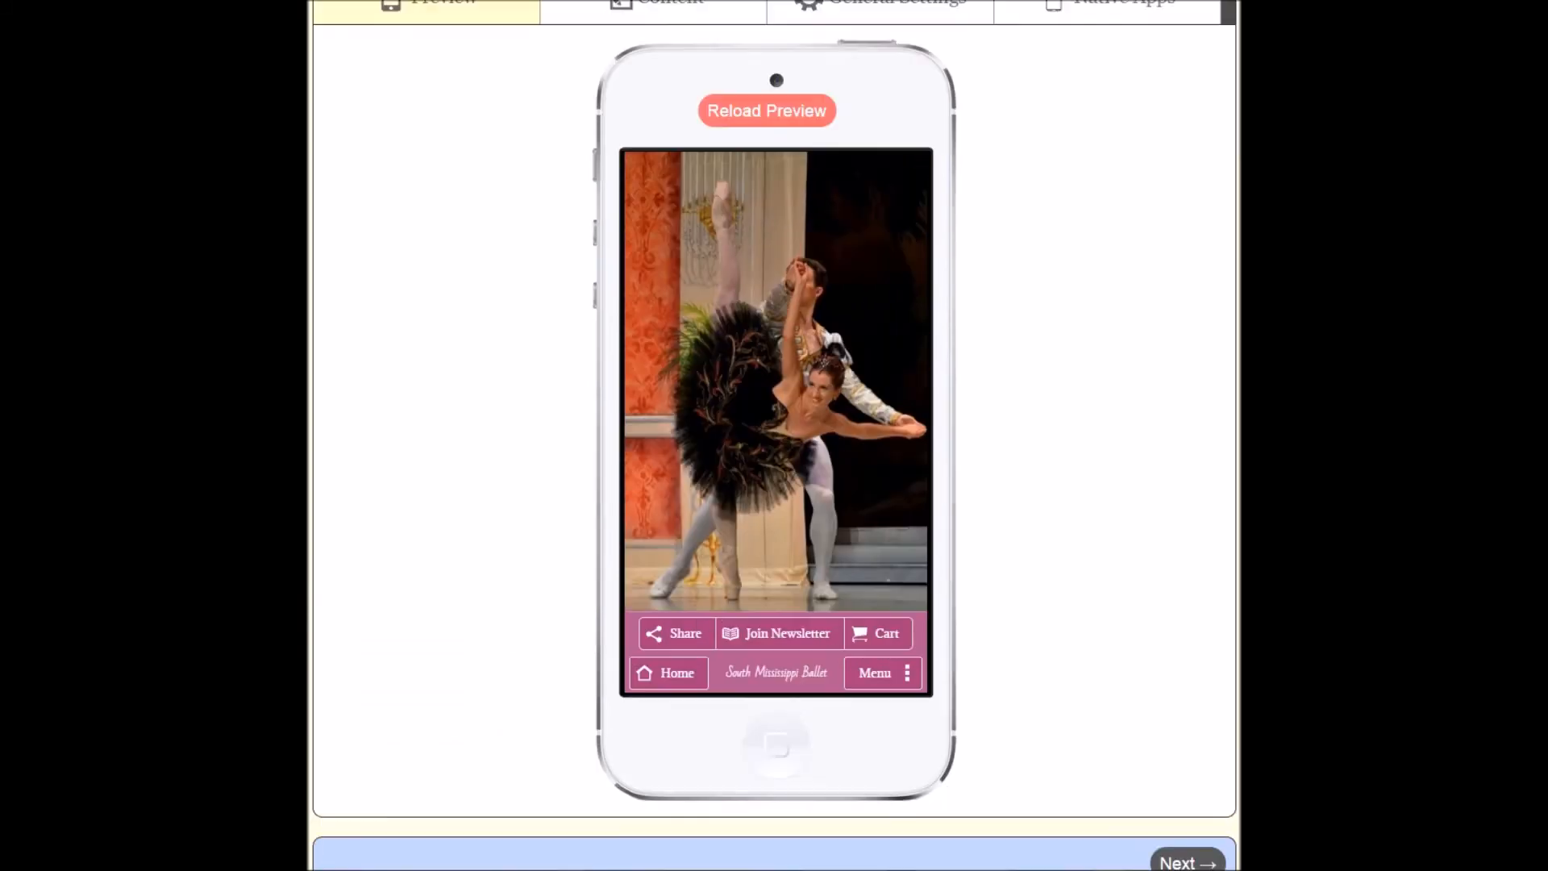
{"action": "scroll", "coordinate": [983, 730], "scroll_direction": "down", "scroll_amount": 3}
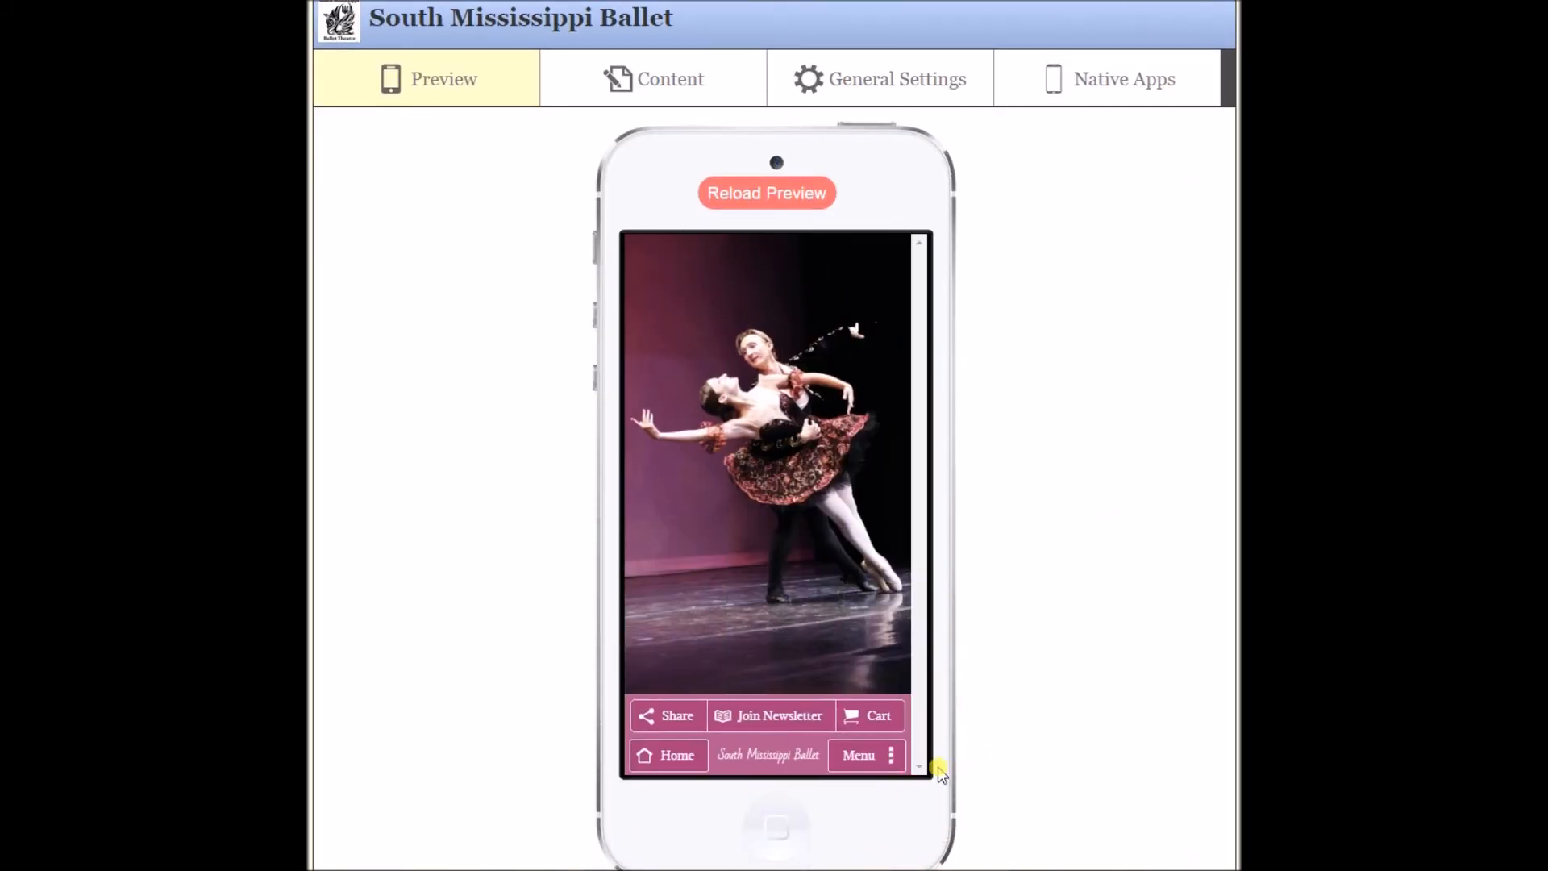
{"action": "left_click", "coordinate": [874, 760]}
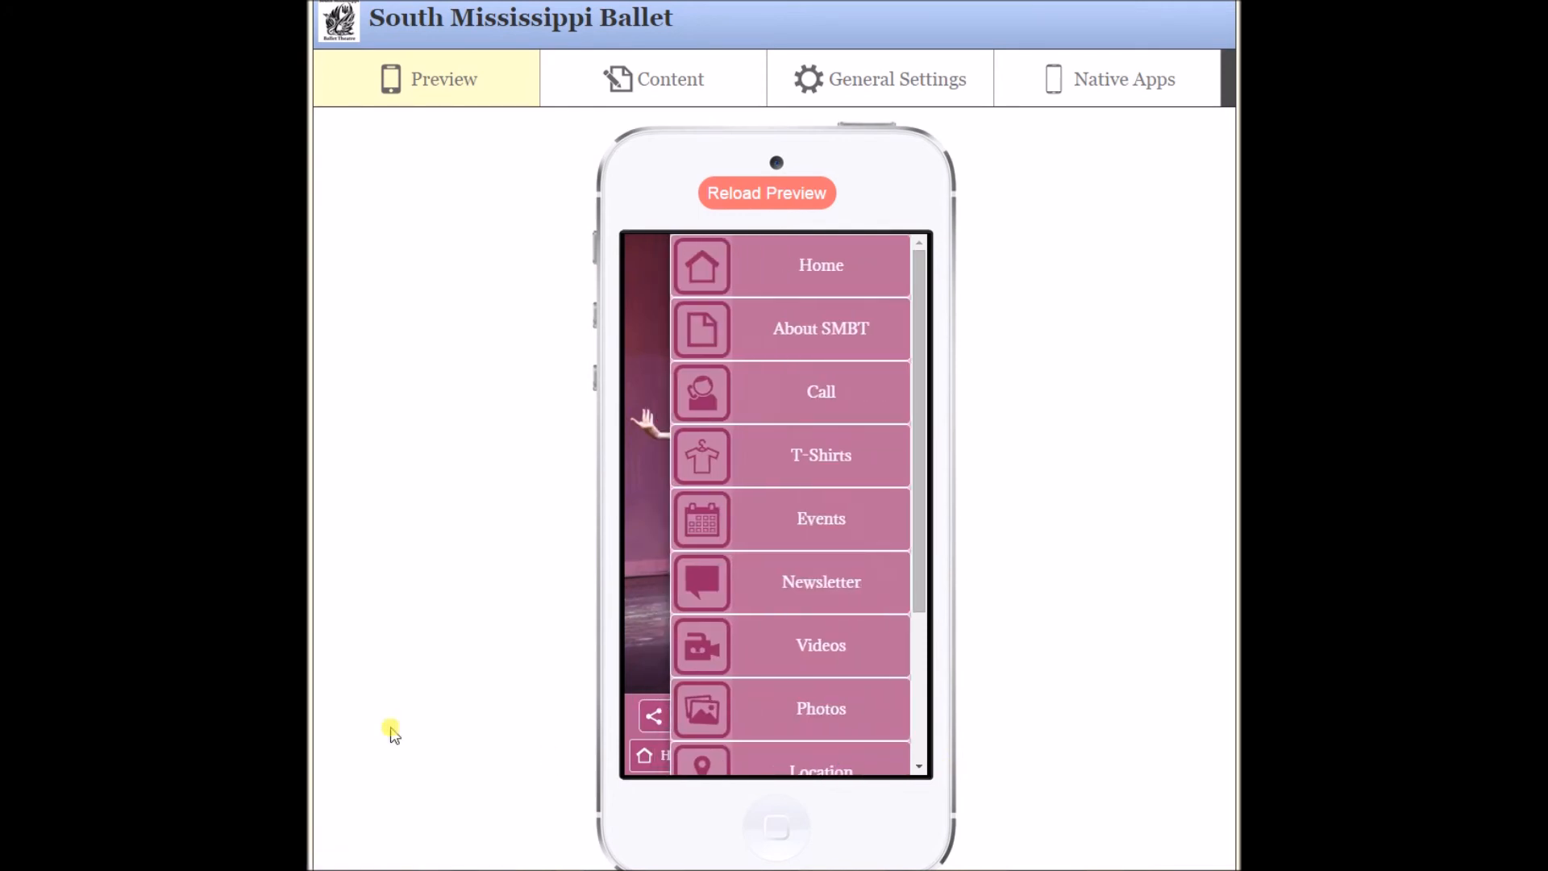
{"action": "left_click", "coordinate": [638, 605]}
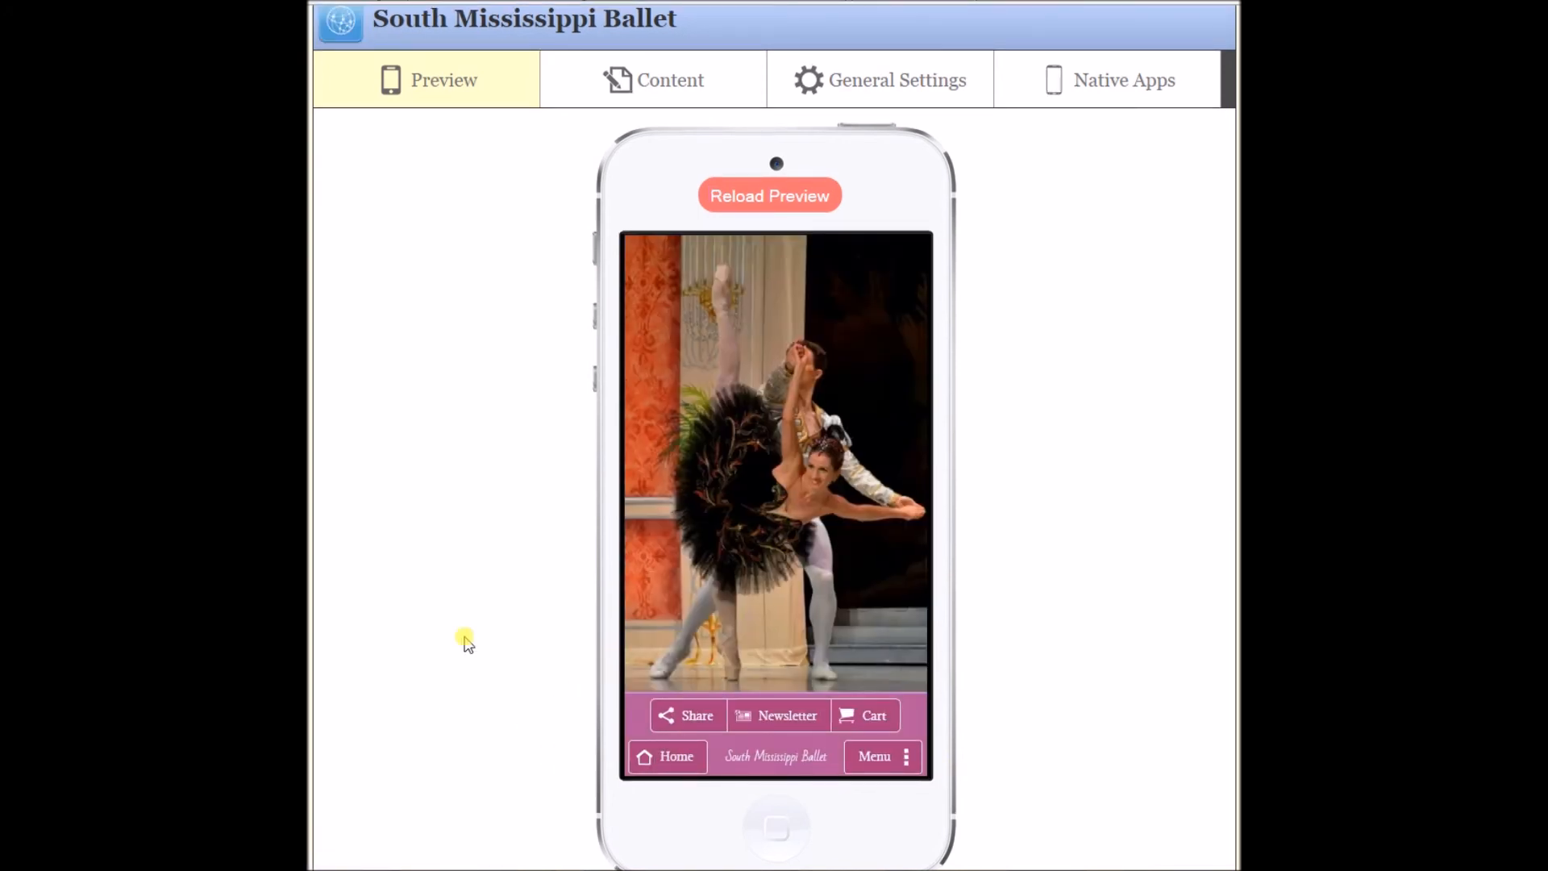
{"action": "left_click", "coordinate": [871, 755]}
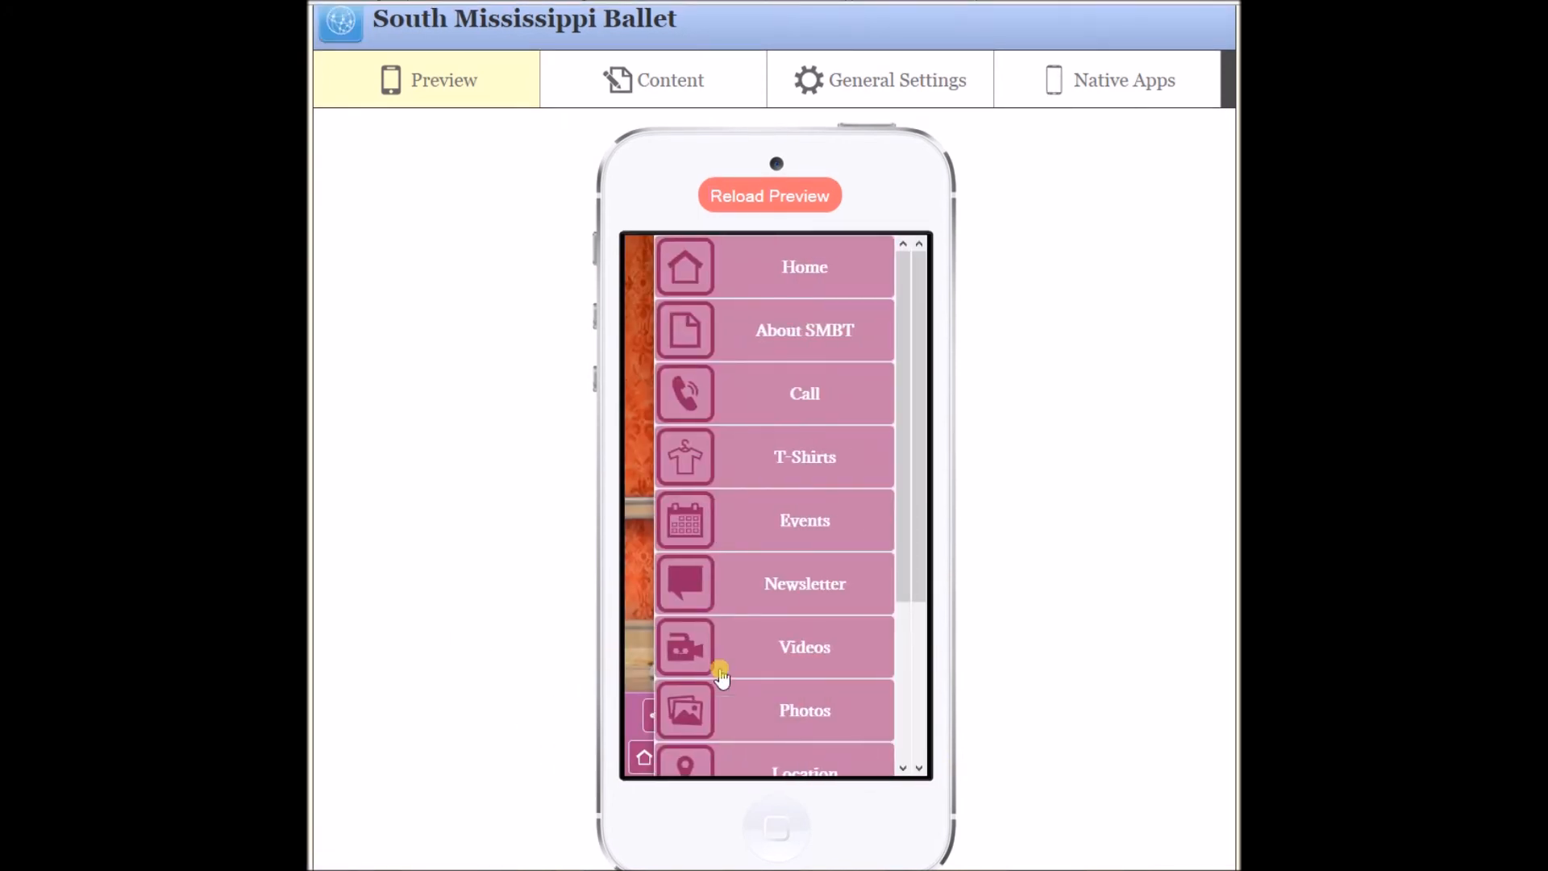
{"action": "left_click", "coordinate": [641, 563]}
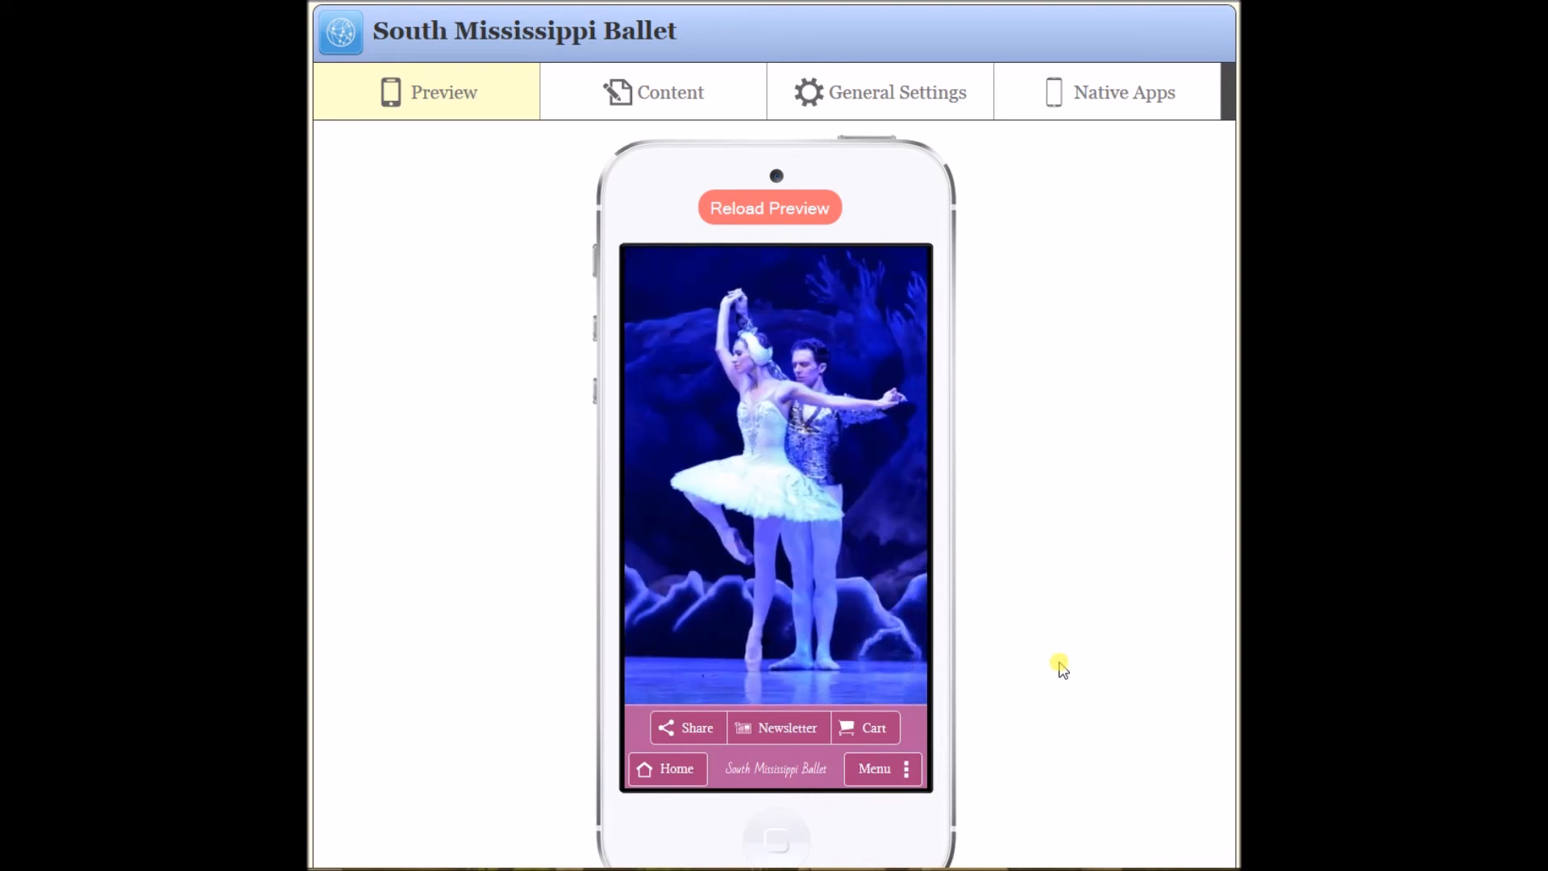
Open the About SMBT page from the preview's slide menu and examine its content area.
{"action": "left_click", "coordinate": [878, 771]}
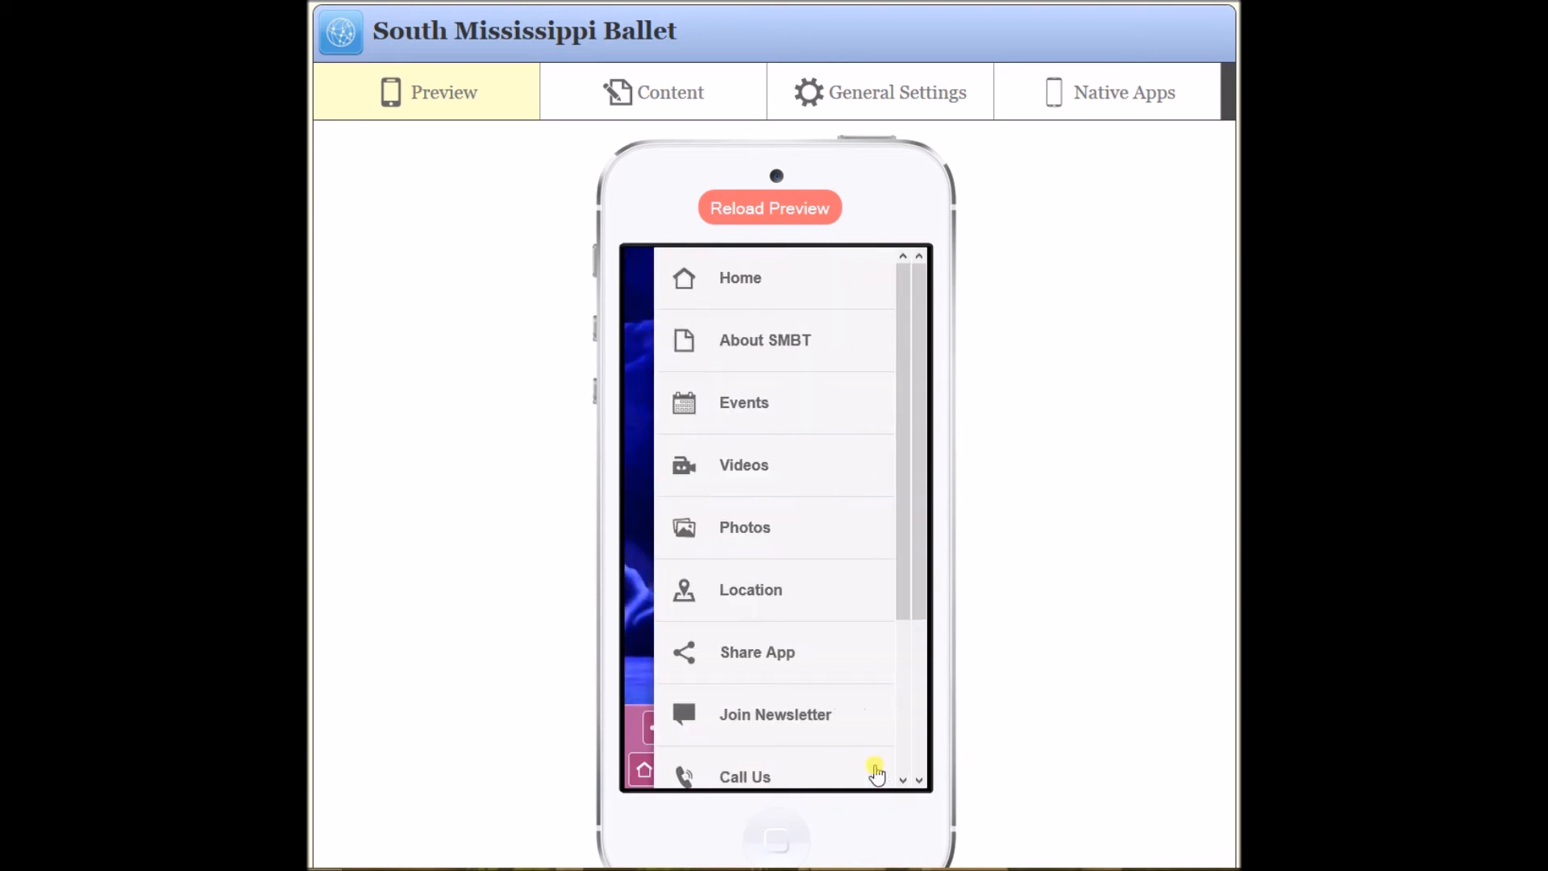
{"action": "left_click", "coordinate": [770, 342]}
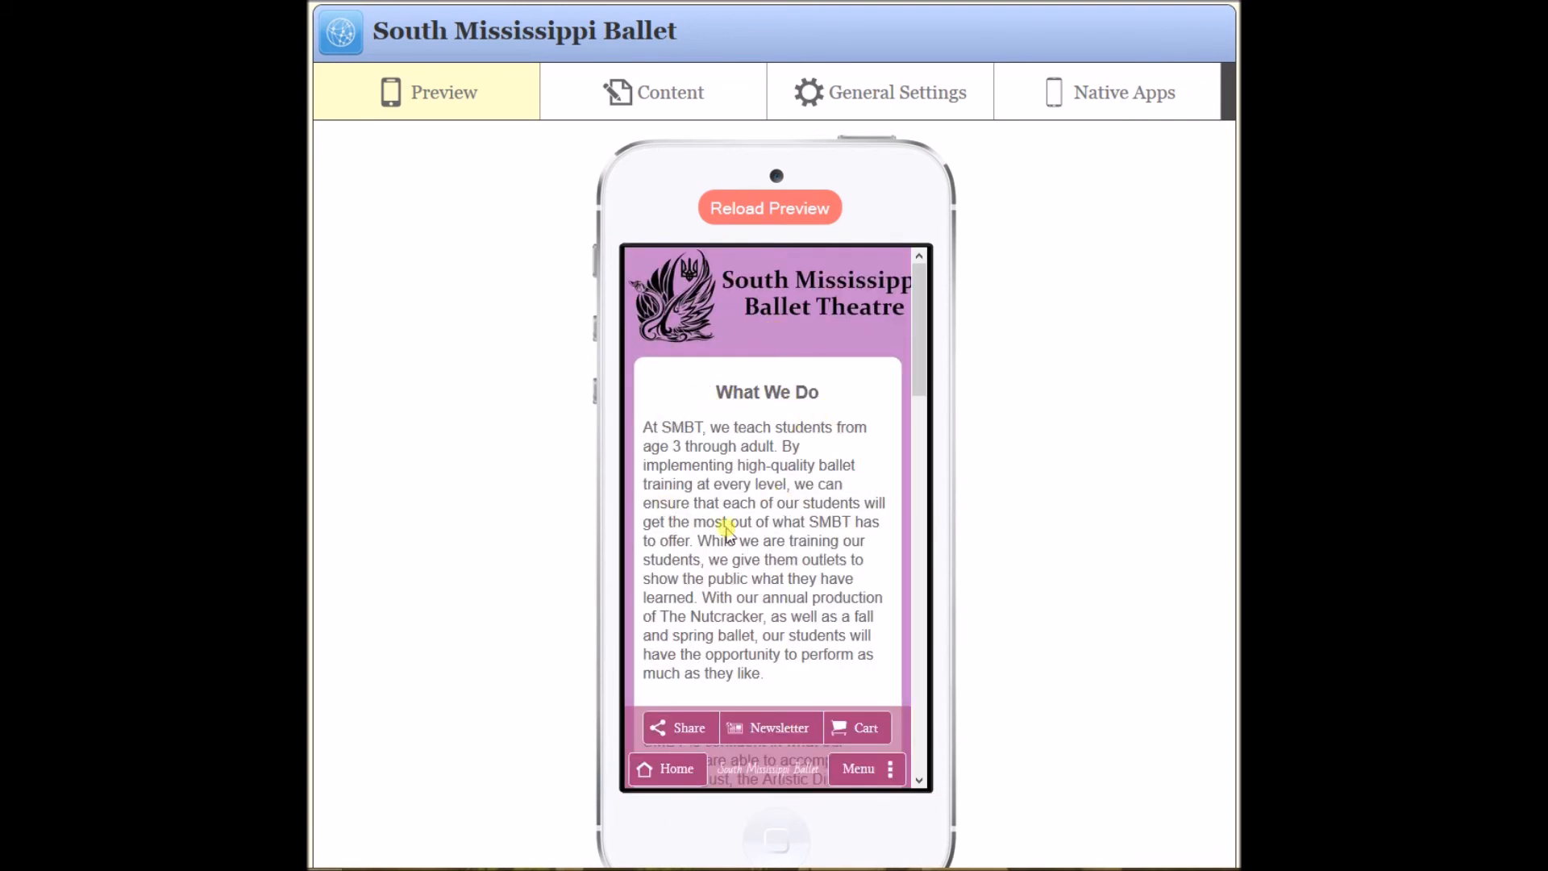
{"action": "left_click_drag", "start_coordinate": [919, 384], "coordinate": [912, 336]}
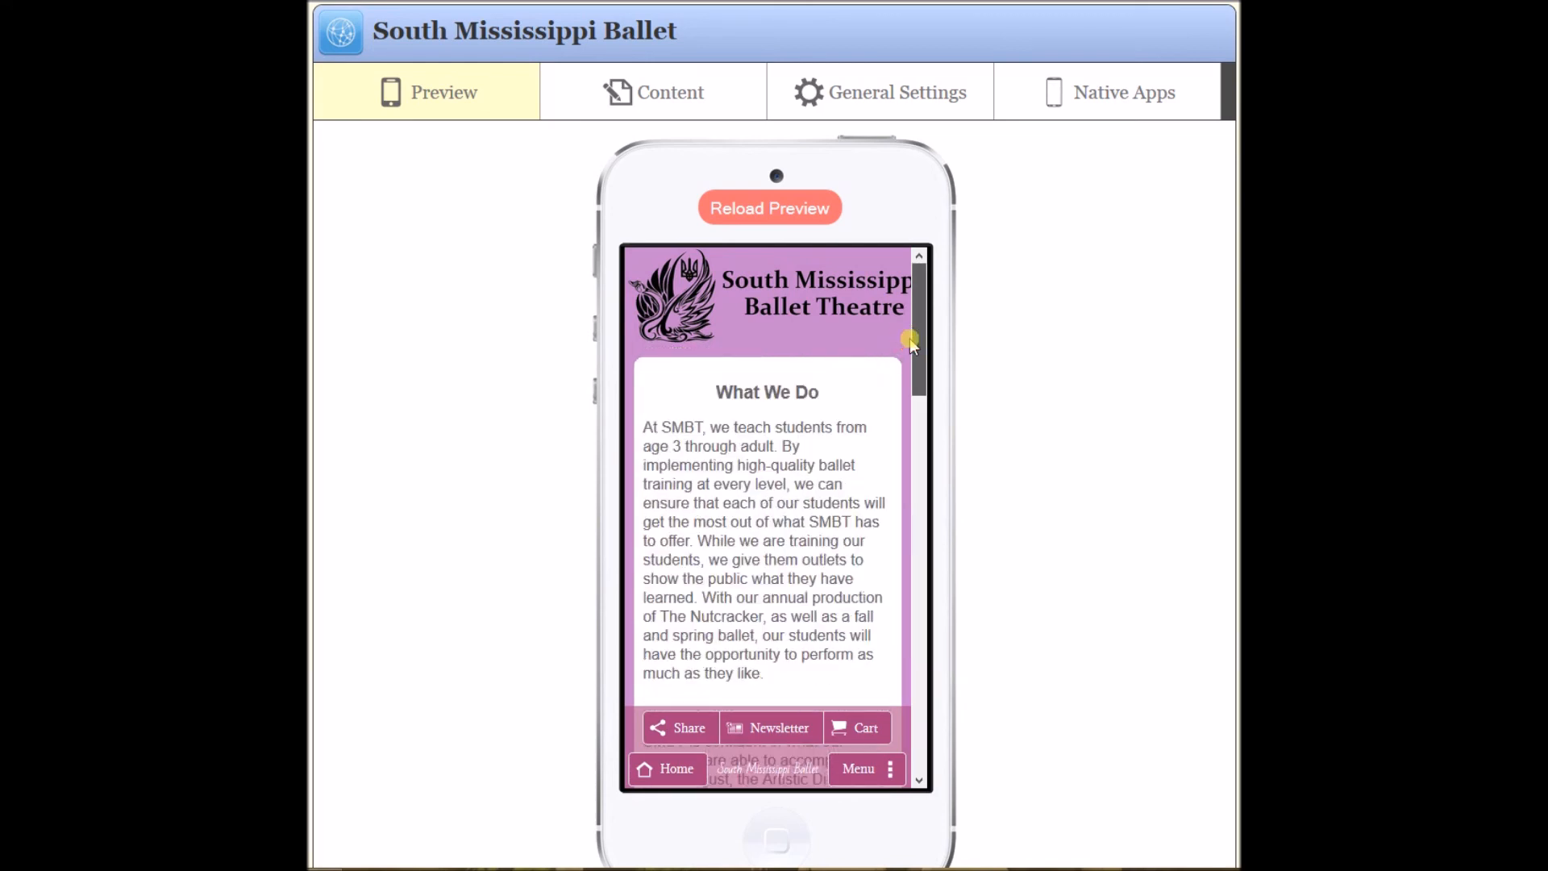
Open the Join Newsletter page from the preview's slide menu and examine the form's fields, consent switch and submit button.
{"action": "left_click", "coordinate": [861, 769]}
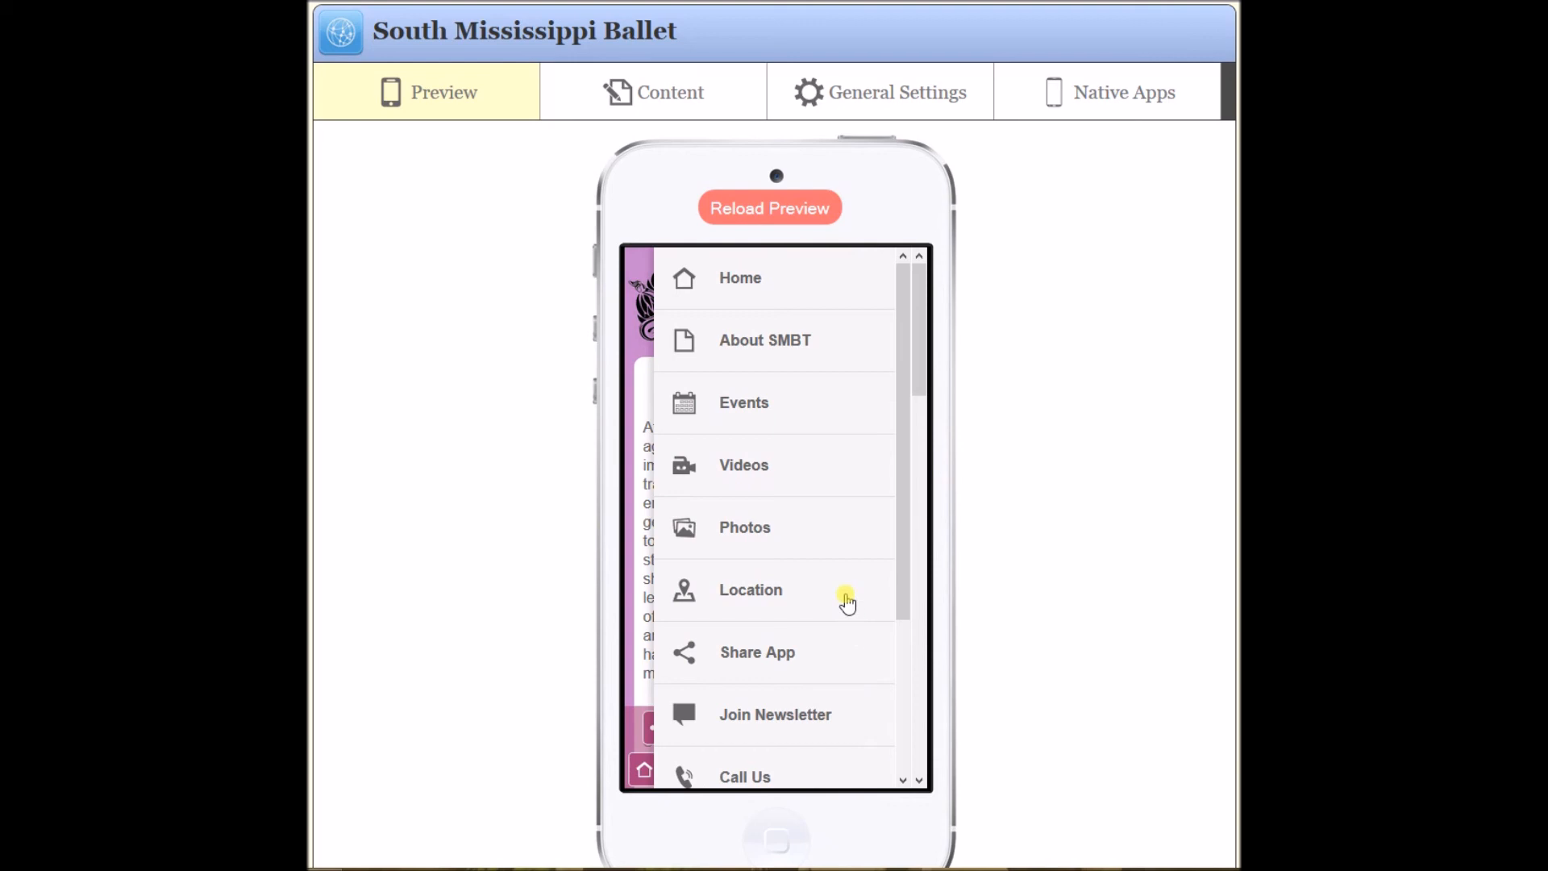
{"action": "left_click_drag", "start_coordinate": [902, 560], "coordinate": [899, 633]}
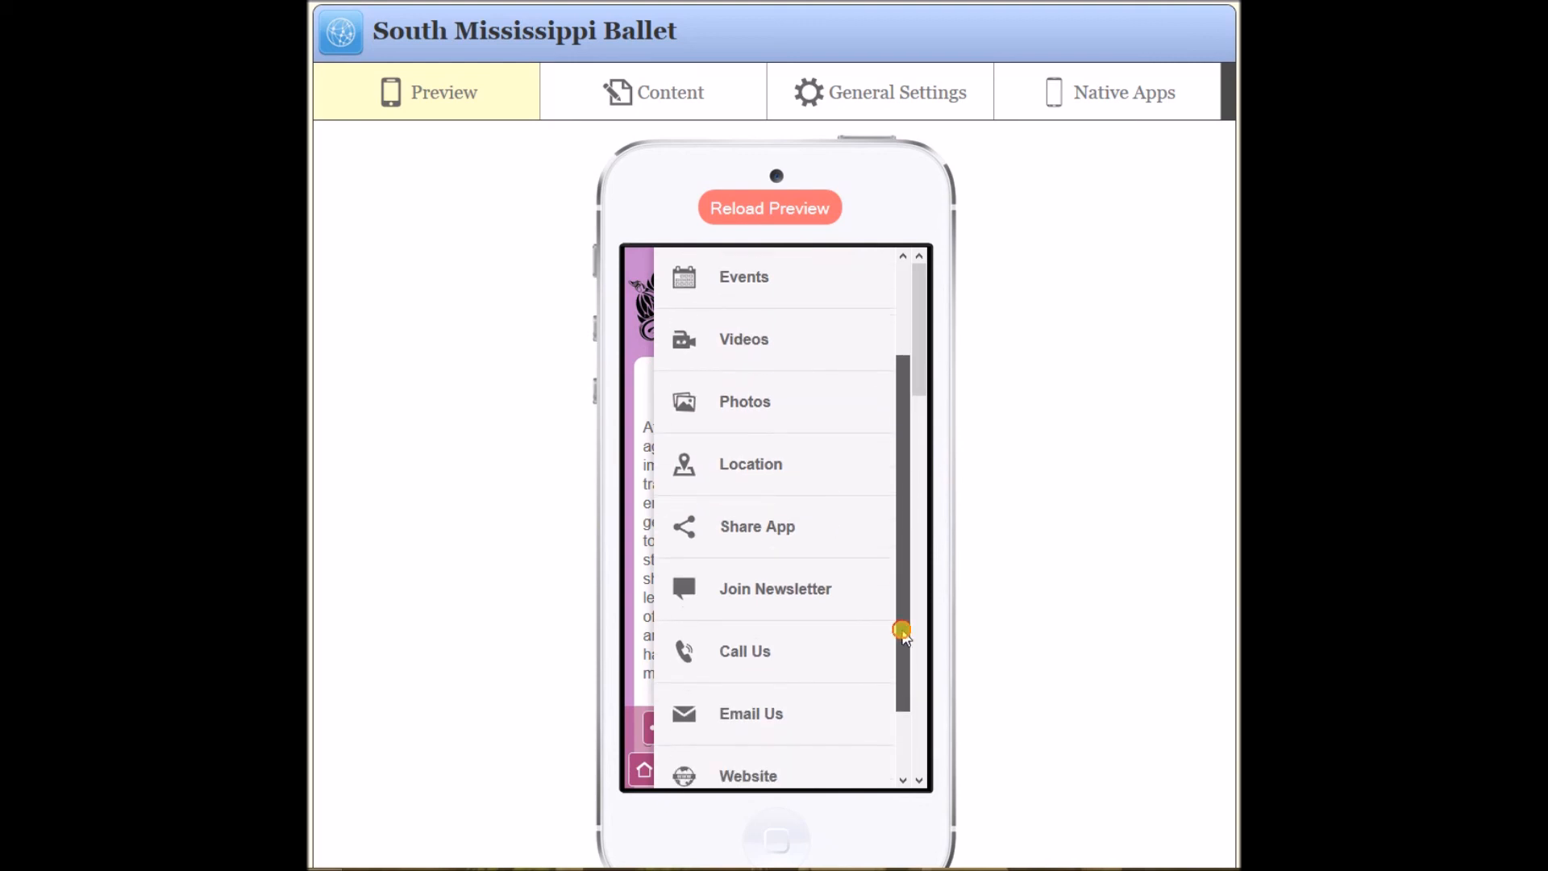
{"action": "left_click", "coordinate": [783, 605]}
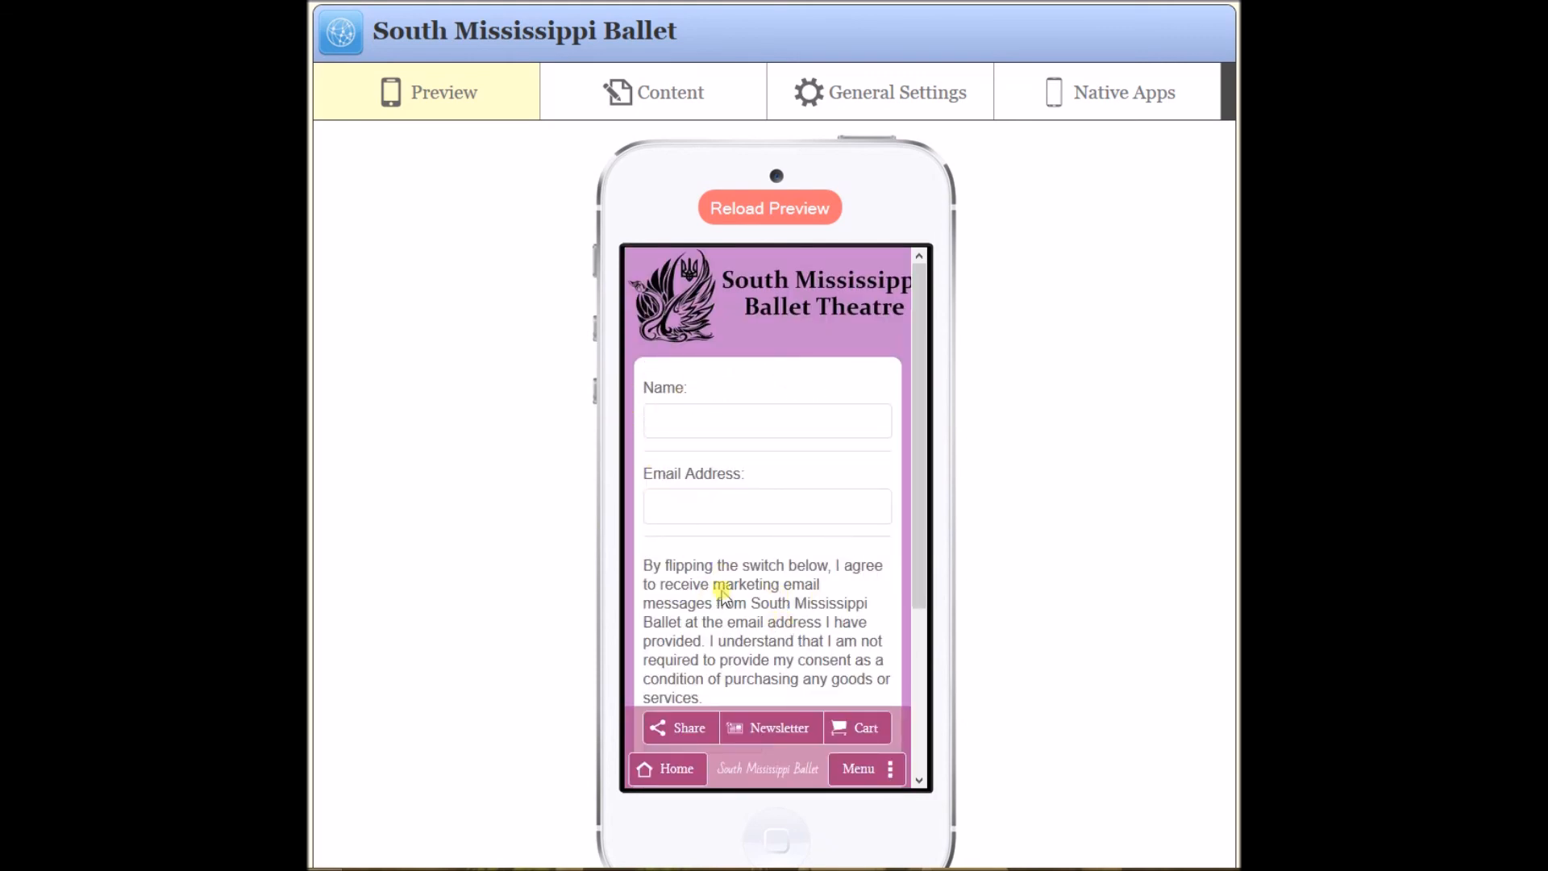
{"action": "left_click_drag", "start_coordinate": [919, 476], "coordinate": [919, 443]}
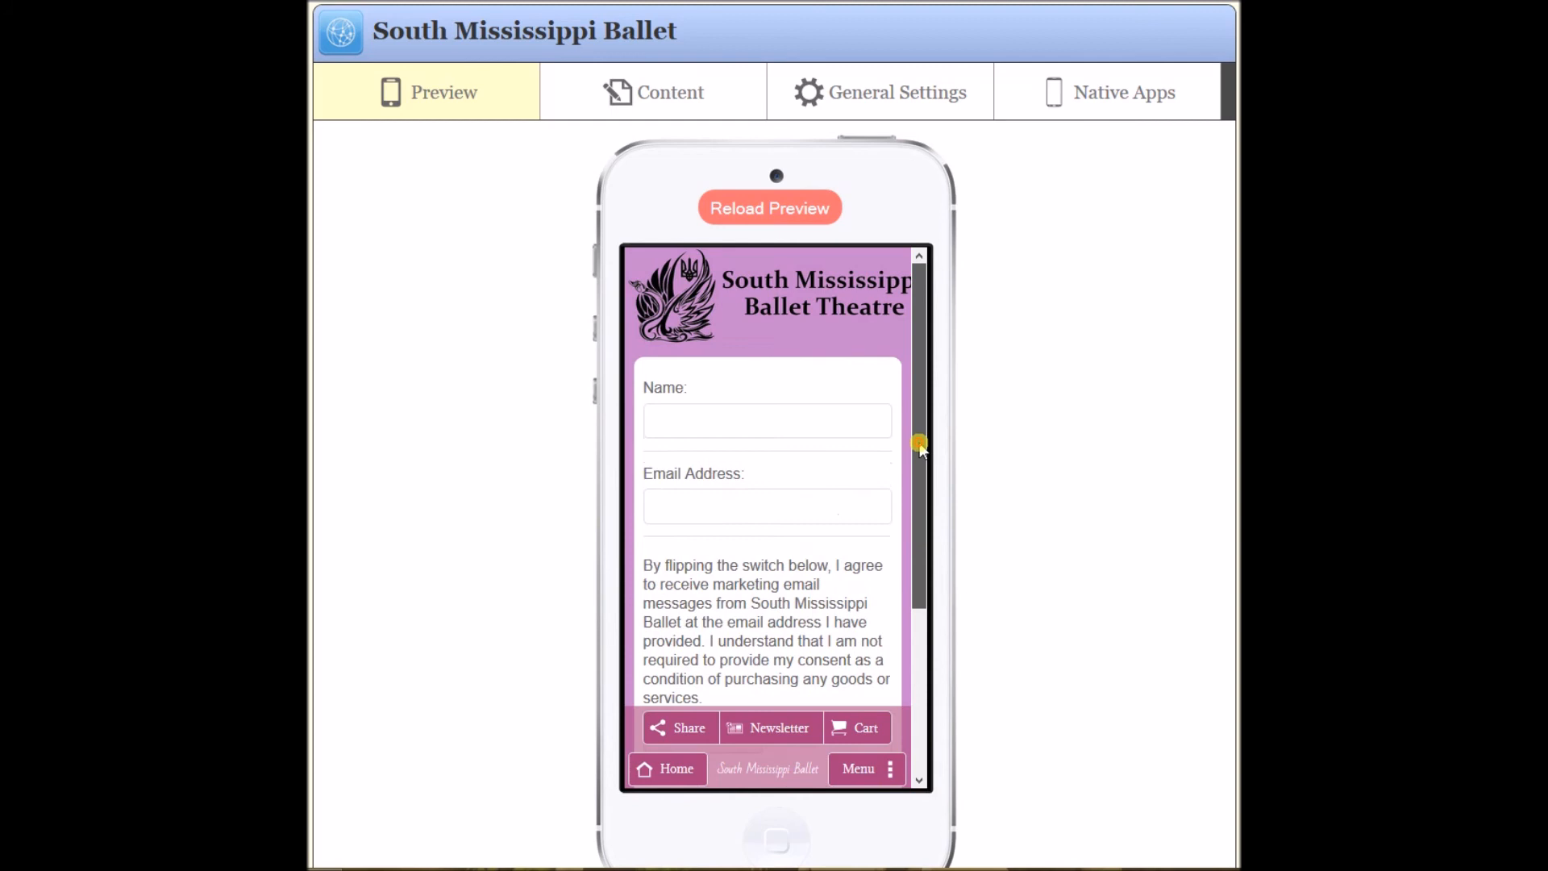
{"action": "double_click", "coordinate": [657, 390]}
{"action": "left_click", "coordinate": [707, 389]}
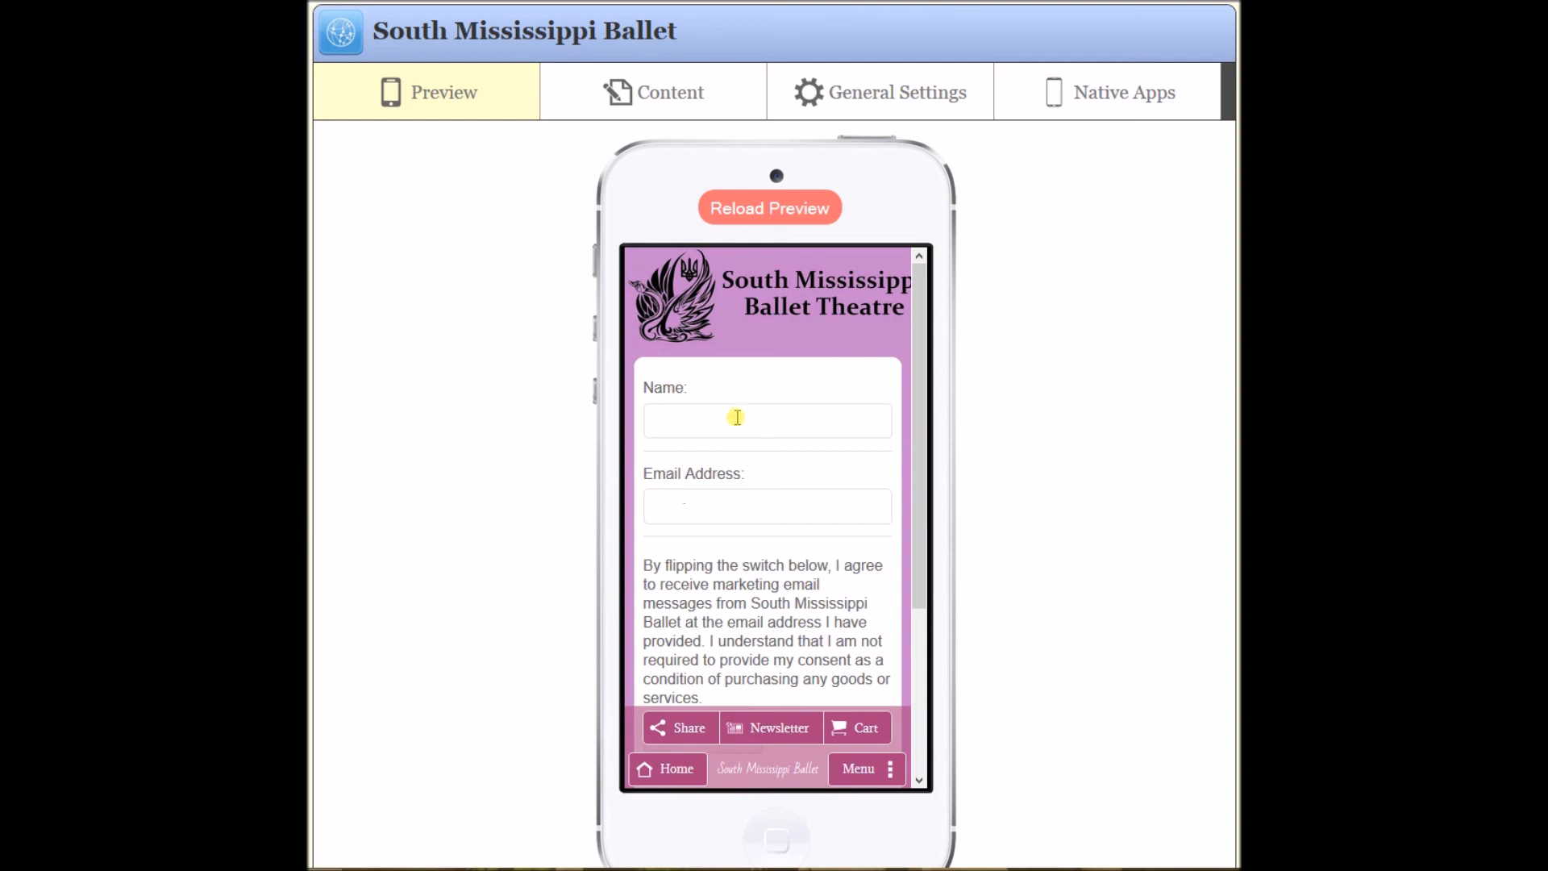
{"action": "scroll", "coordinate": [920, 484], "scroll_direction": "down", "scroll_amount": 3}
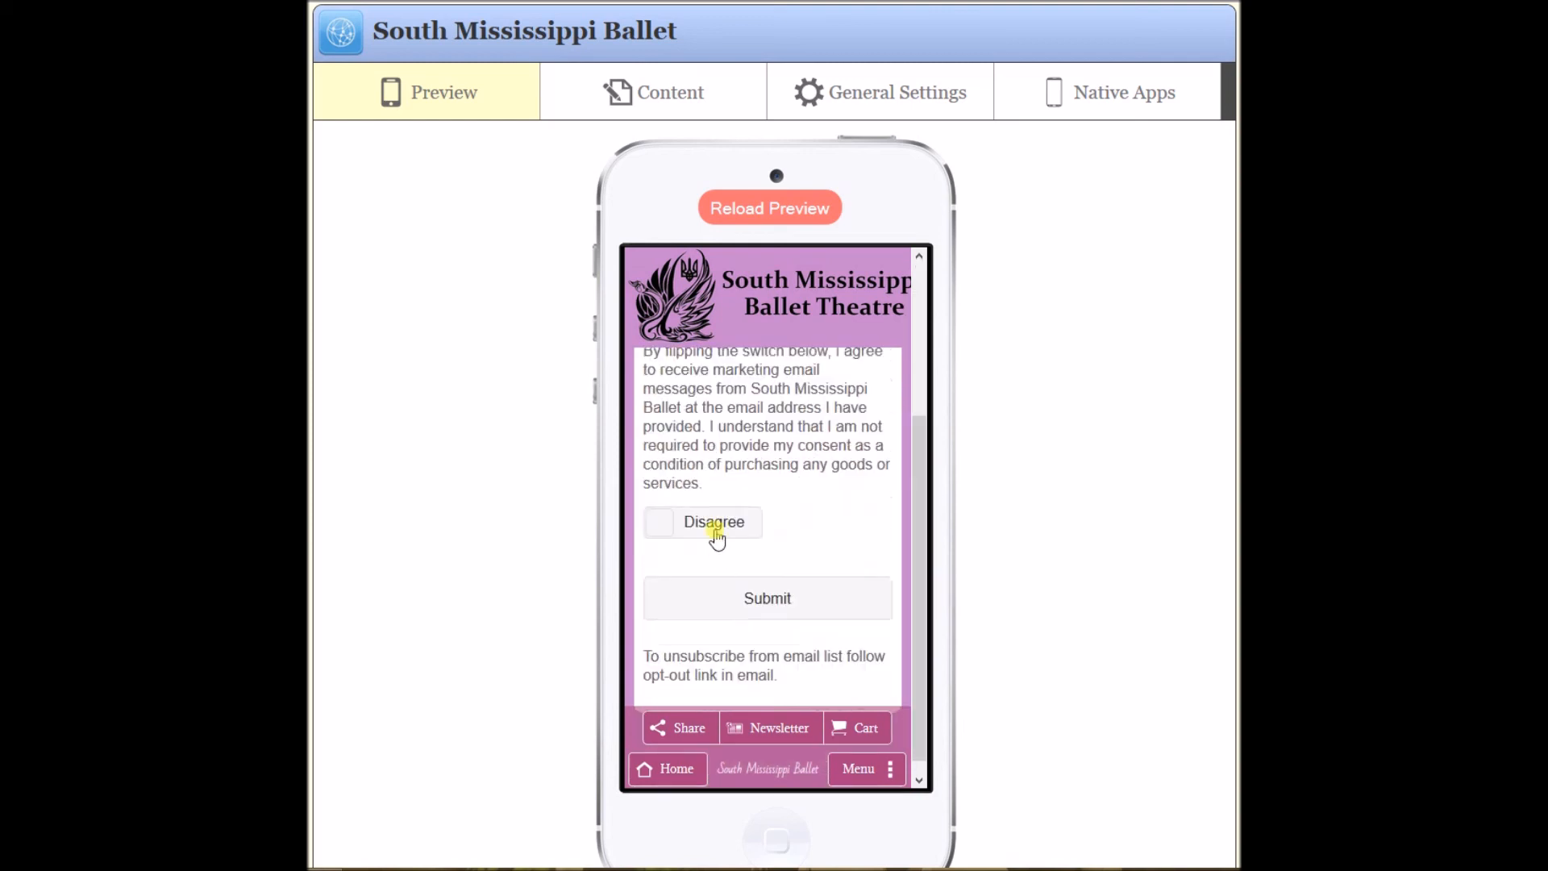
{"action": "left_click_drag", "start_coordinate": [916, 553], "coordinate": [920, 375]}
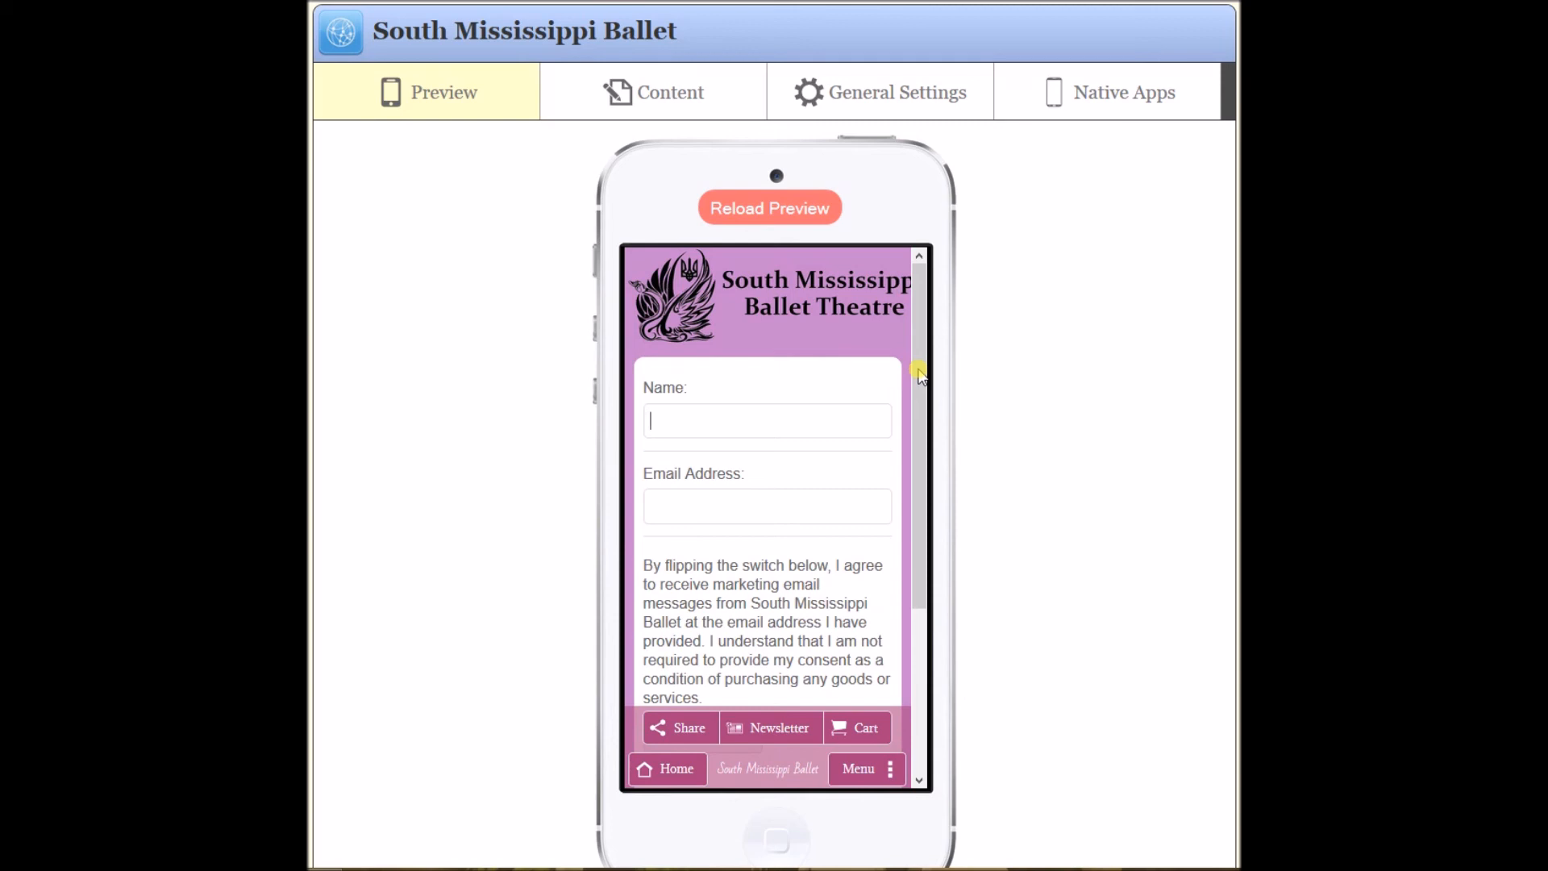
Go back to the About SMBT page in the preview and check how its content body is styled.
{"action": "left_click", "coordinate": [882, 772]}
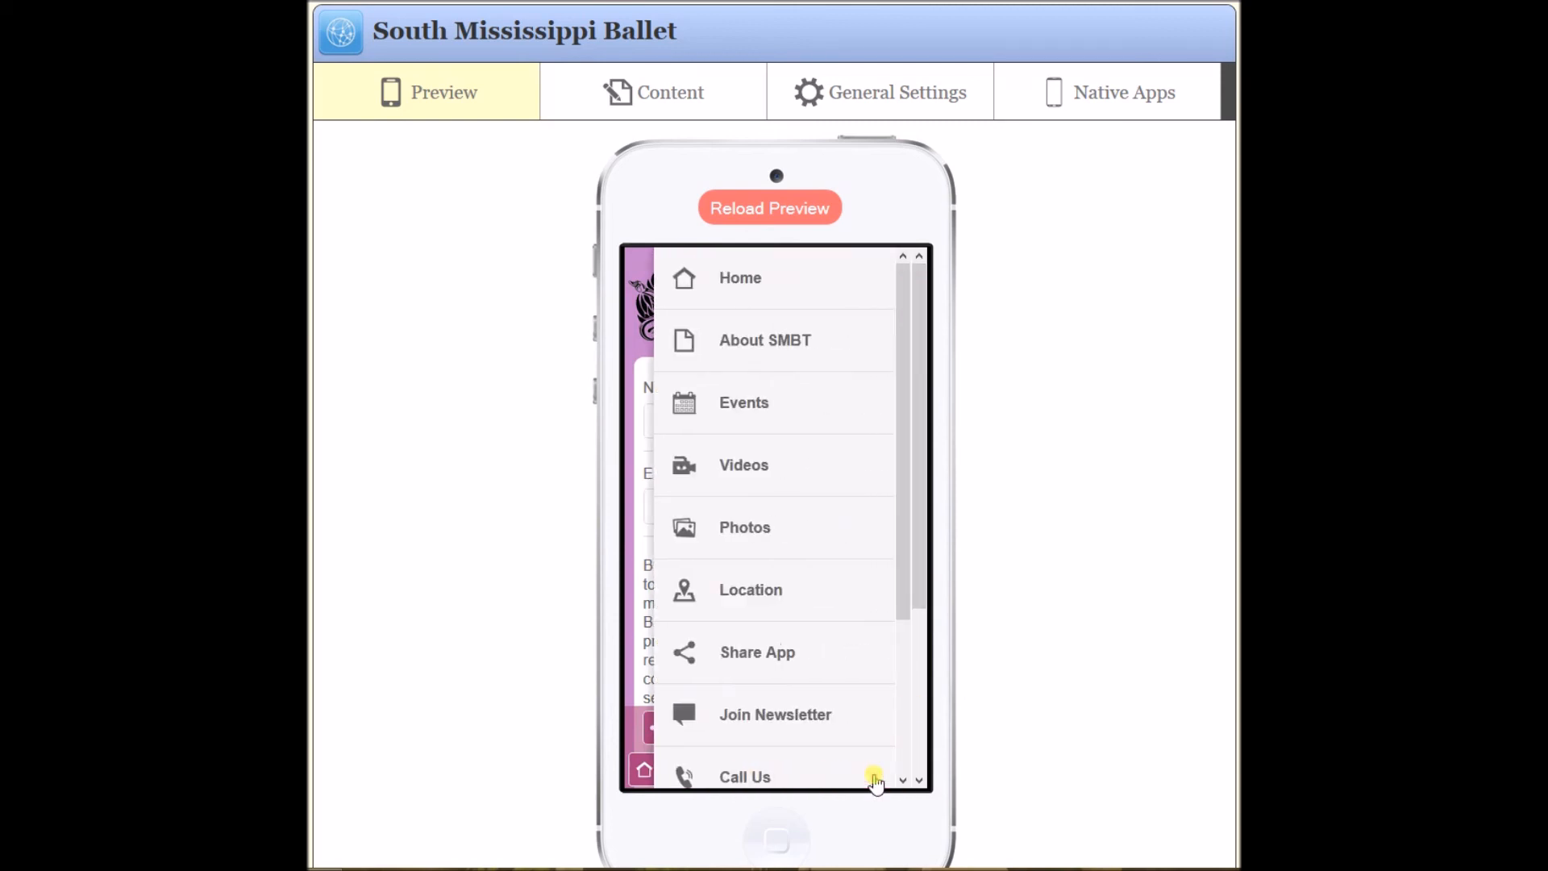
{"action": "left_click", "coordinate": [752, 342]}
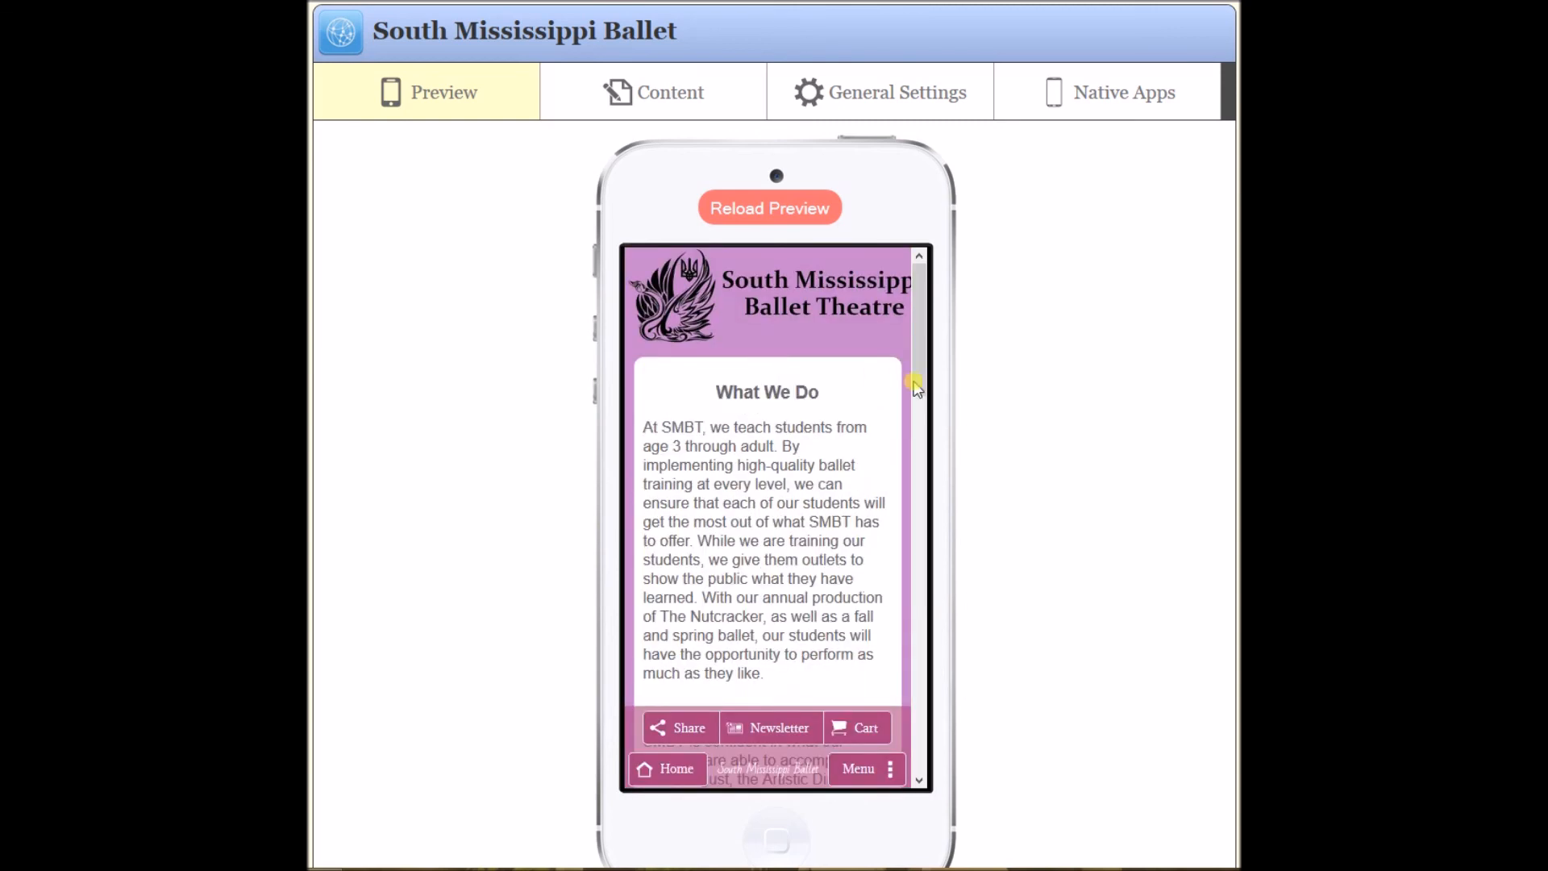
{"action": "mouse_move", "coordinate": [919, 370]}
{"action": "left_mouse_down"}
{"action": "mouse_move", "coordinate": [922, 395]}
{"action": "mouse_move", "coordinate": [923, 353]}
{"action": "left_mouse_up"}
In the Content Body styles, set the background color to #a93f7b and the transparency to 55.
{"action": "left_click", "coordinate": [905, 94]}
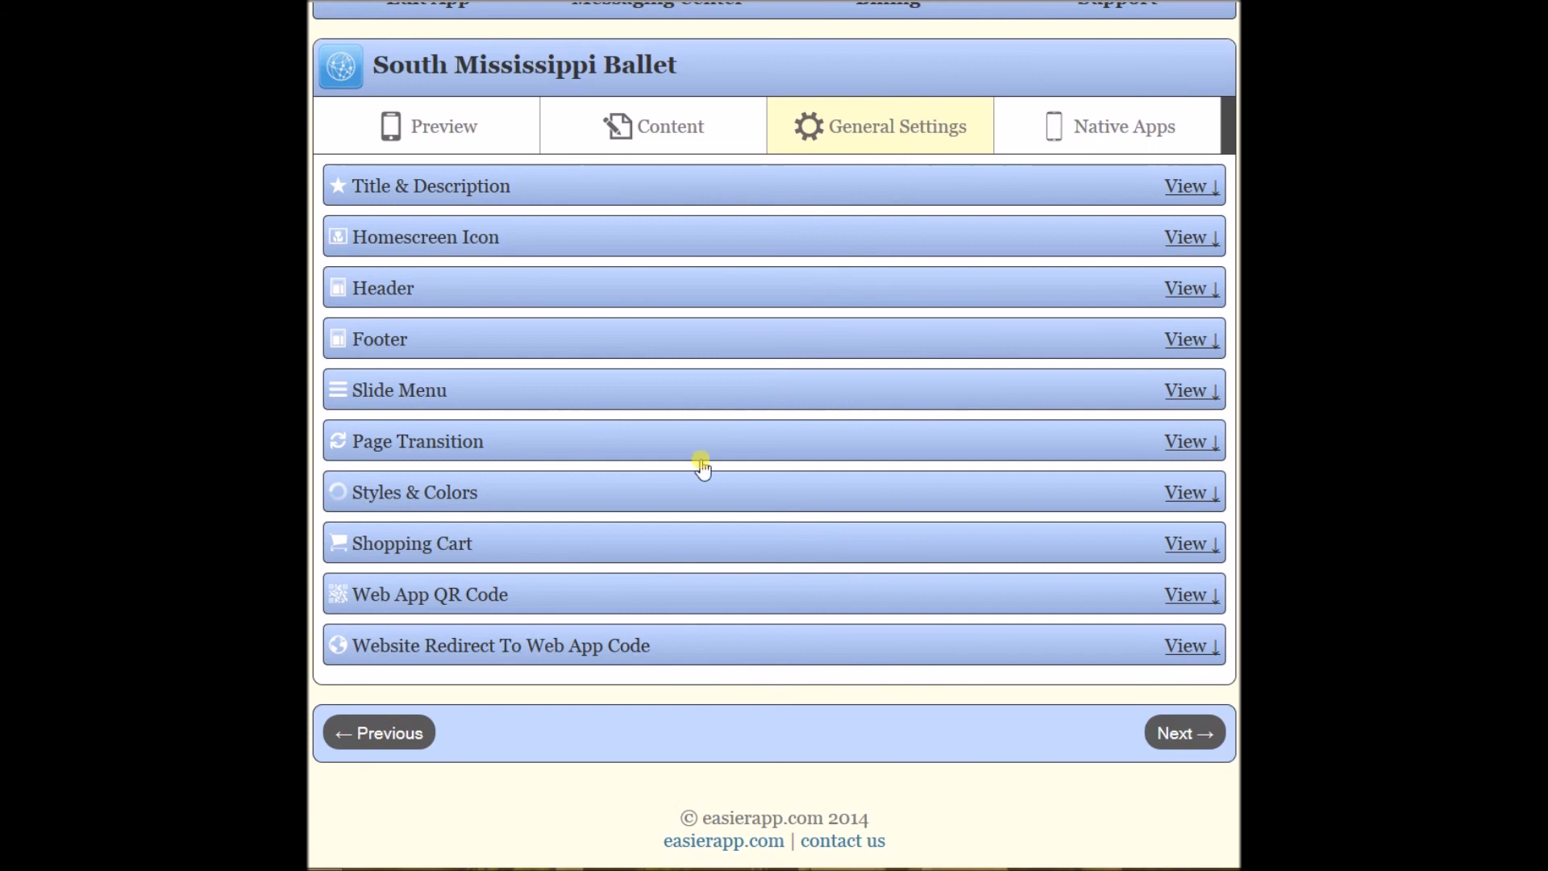
{"action": "left_click", "coordinate": [429, 492]}
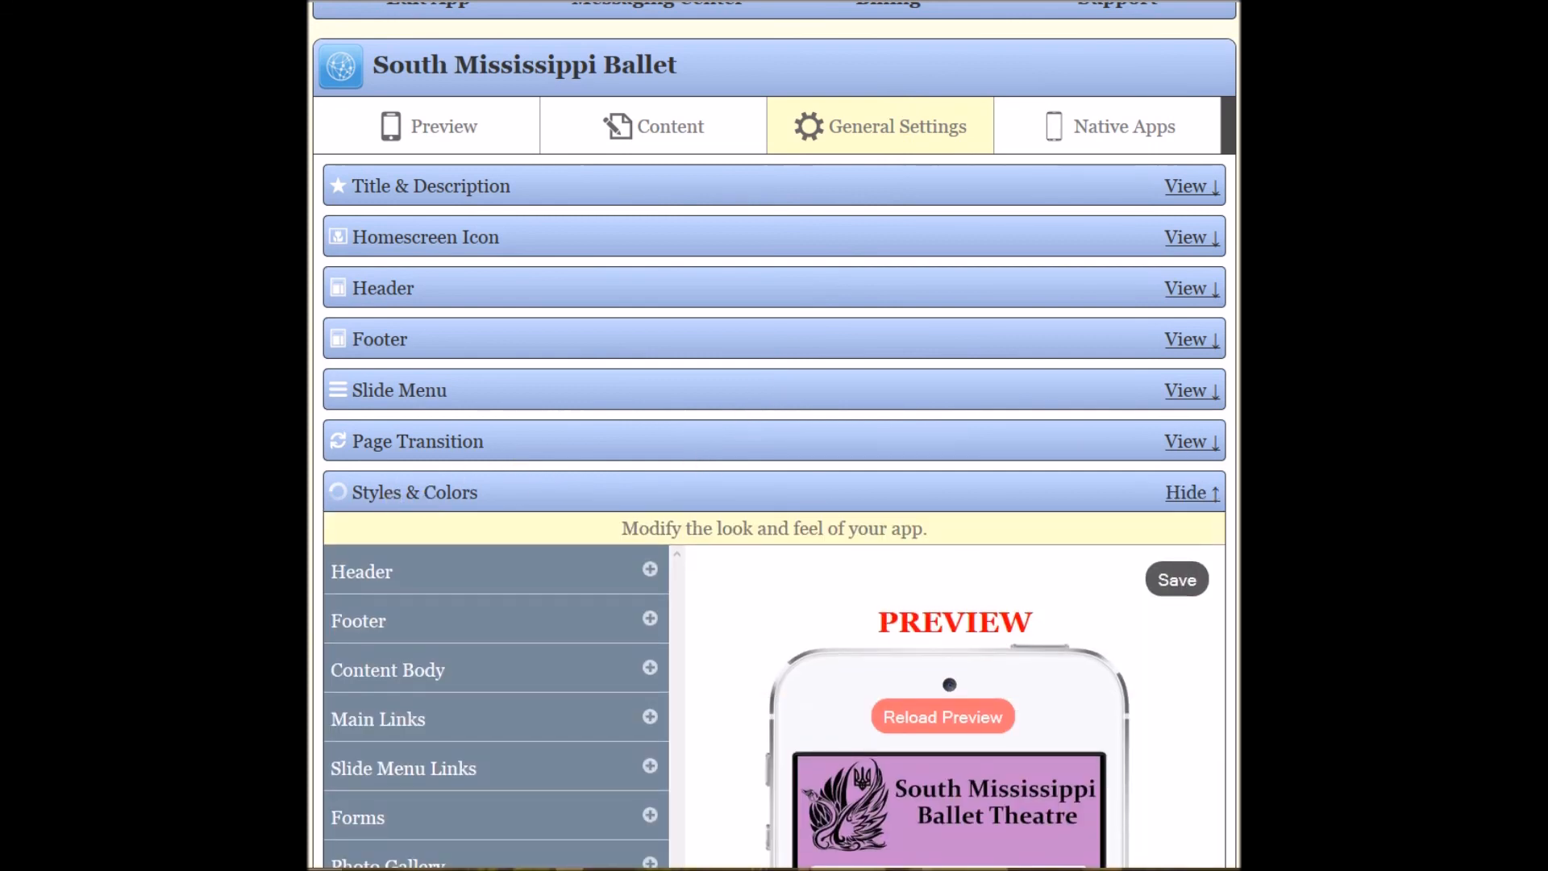
{"action": "scroll", "coordinate": [494, 553], "scroll_direction": "down", "scroll_amount": 3}
{"action": "left_click", "coordinate": [650, 452]}
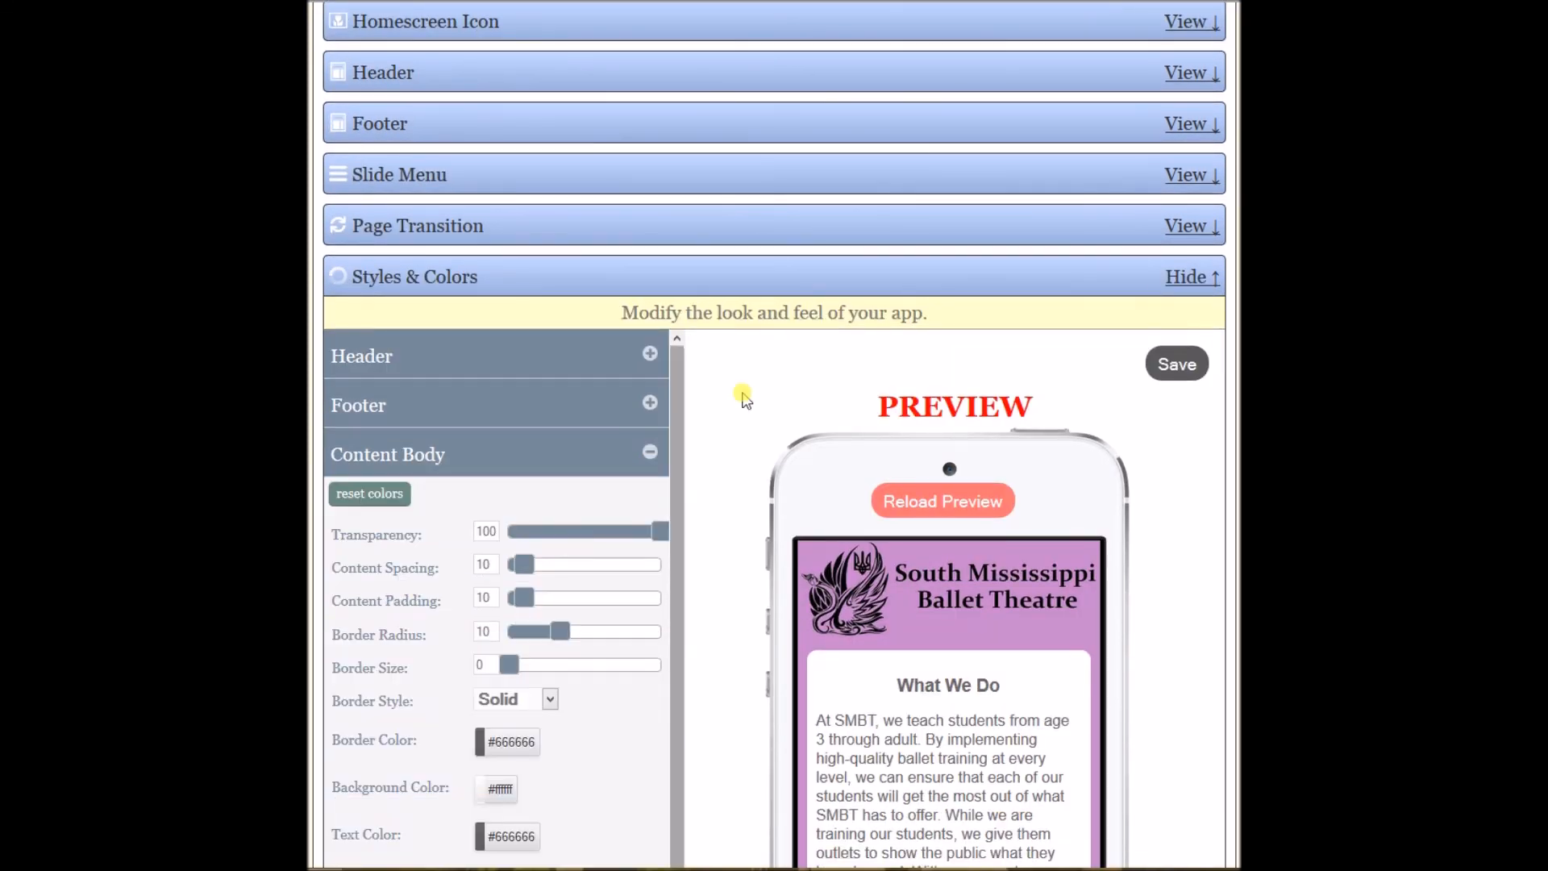
{"action": "scroll", "coordinate": [1019, 558], "scroll_direction": "down", "scroll_amount": 5}
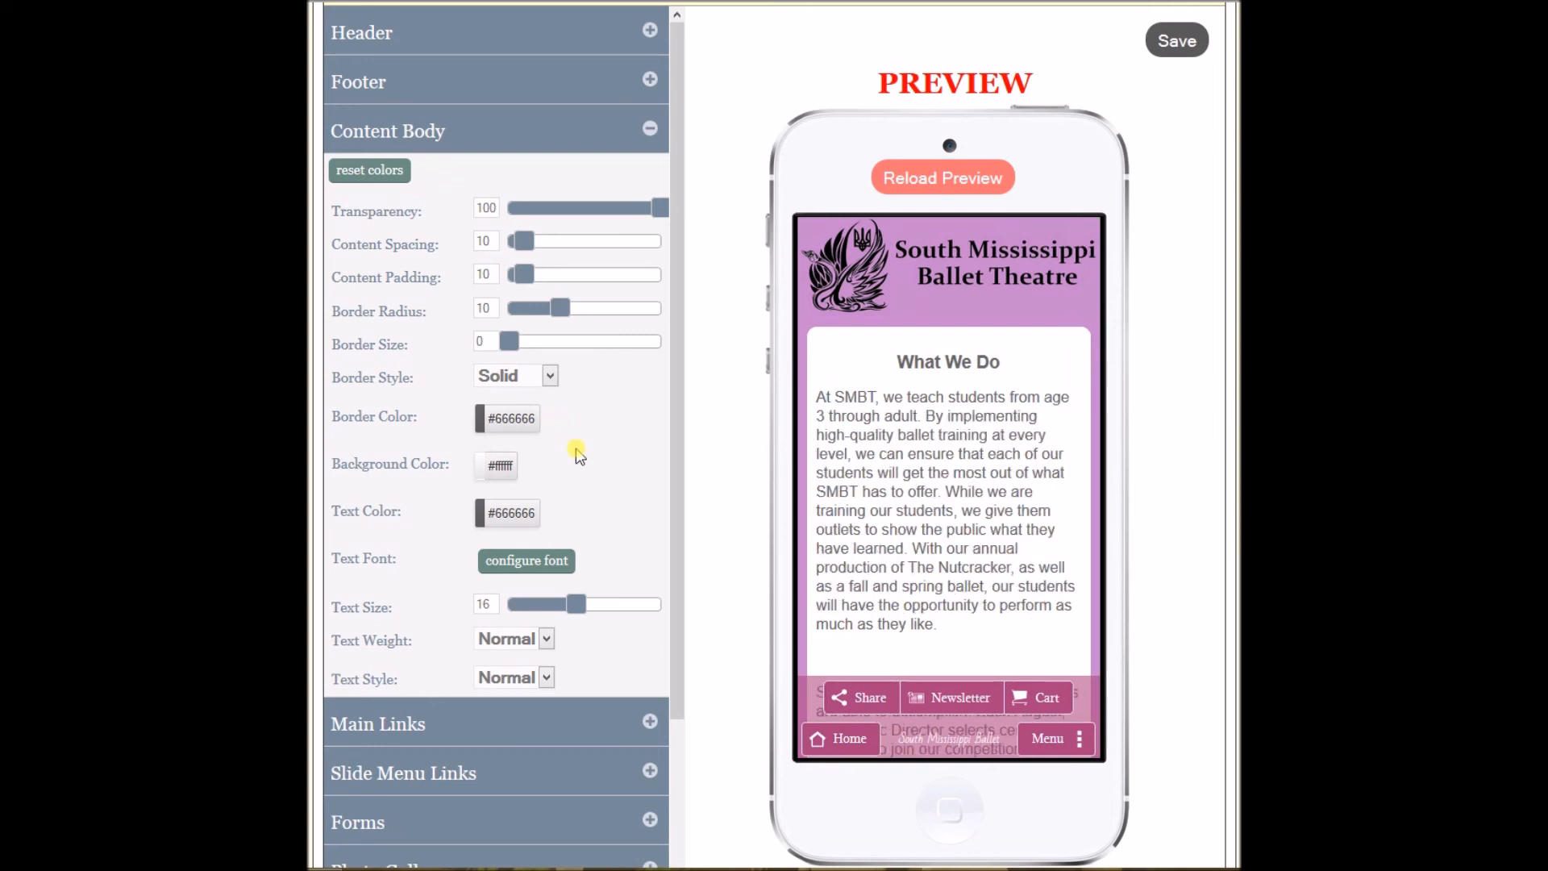
{"action": "left_click", "coordinate": [514, 476]}
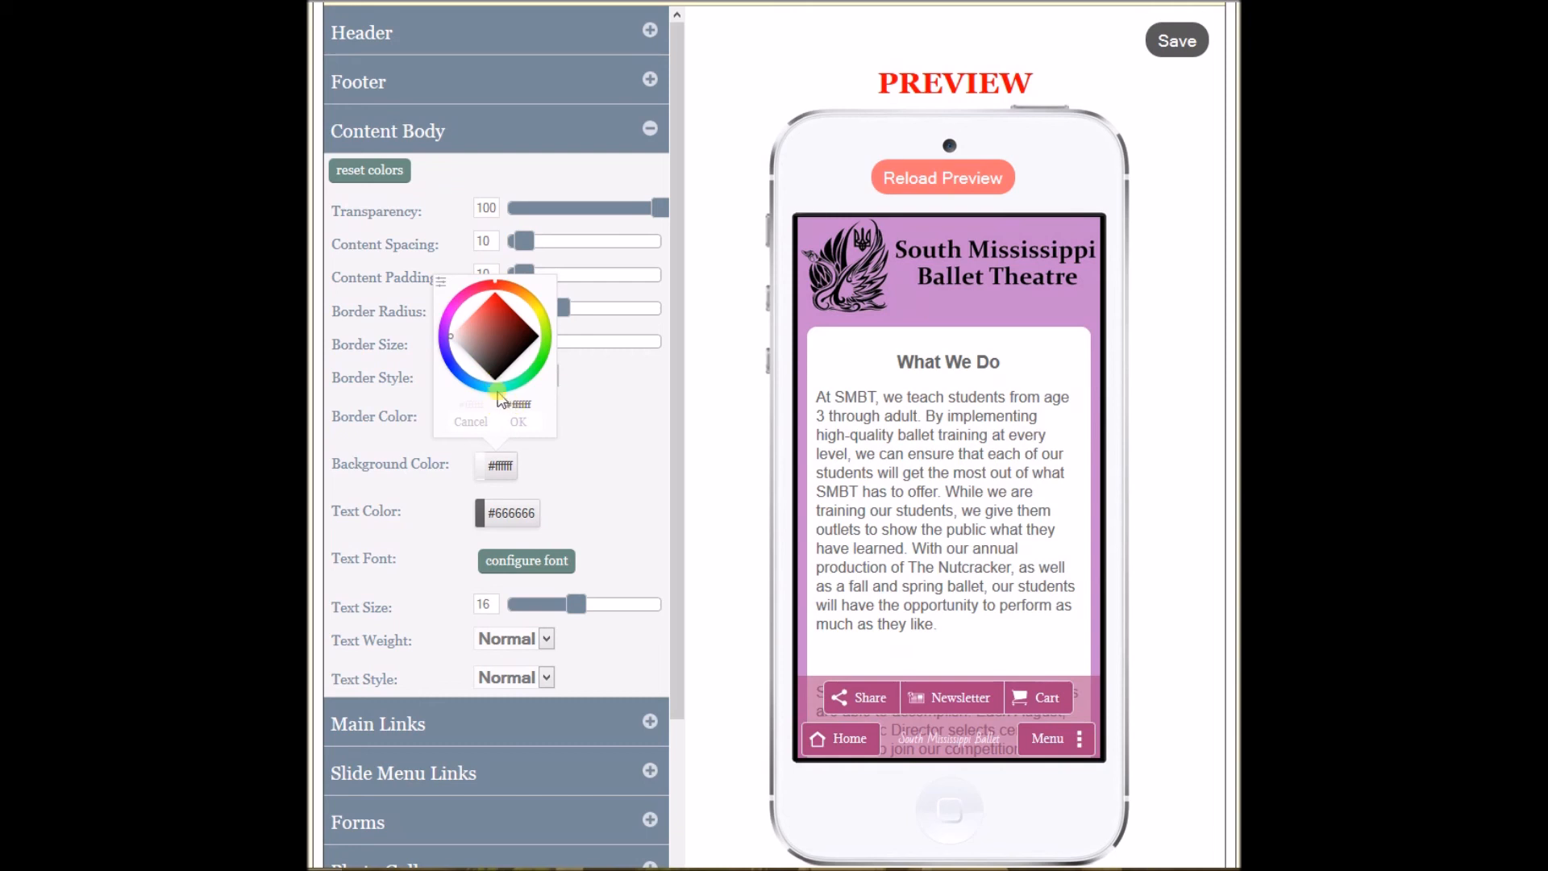
{"action": "left_click", "coordinate": [441, 281]}
{"action": "double_click", "coordinate": [507, 374]}
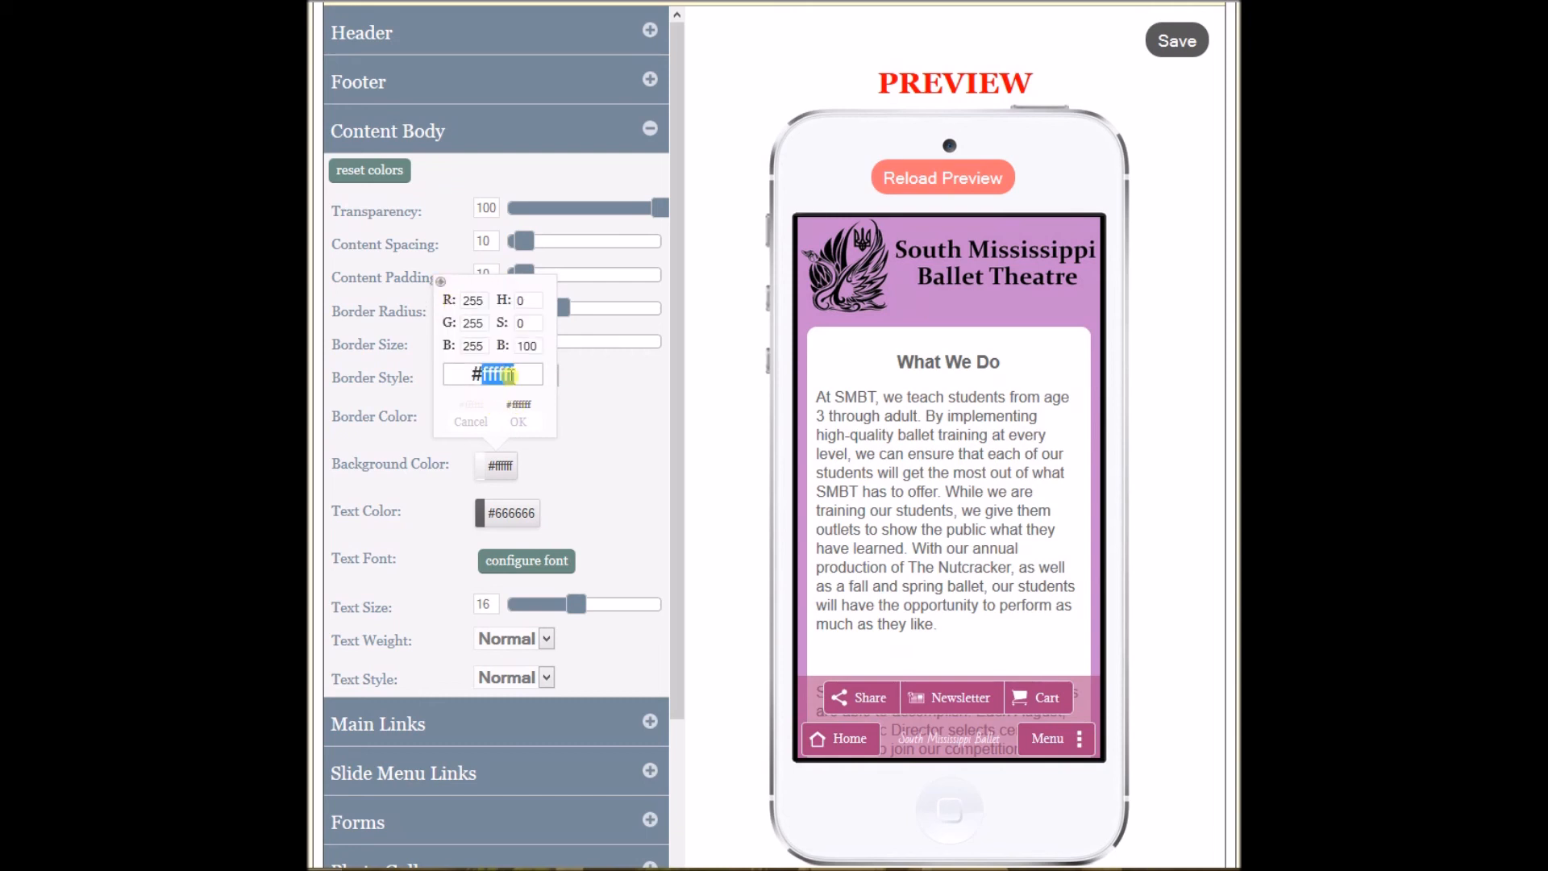
{"action": "type", "text": "a93f7b"}
{"action": "left_click", "coordinate": [516, 421]}
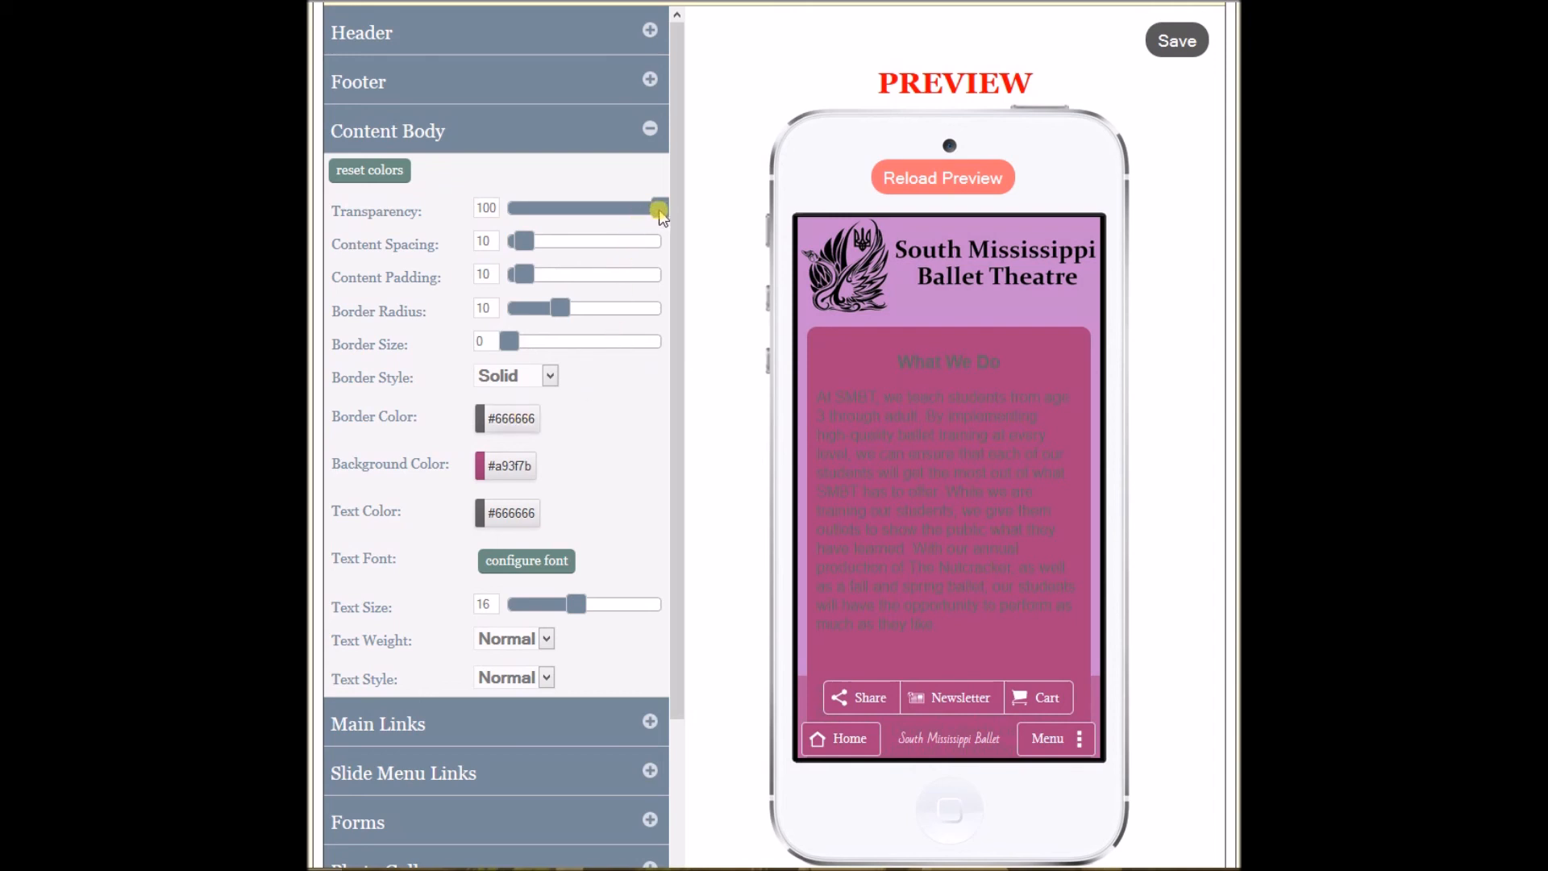
{"action": "left_click_drag", "start_coordinate": [660, 212], "coordinate": [585, 213]}
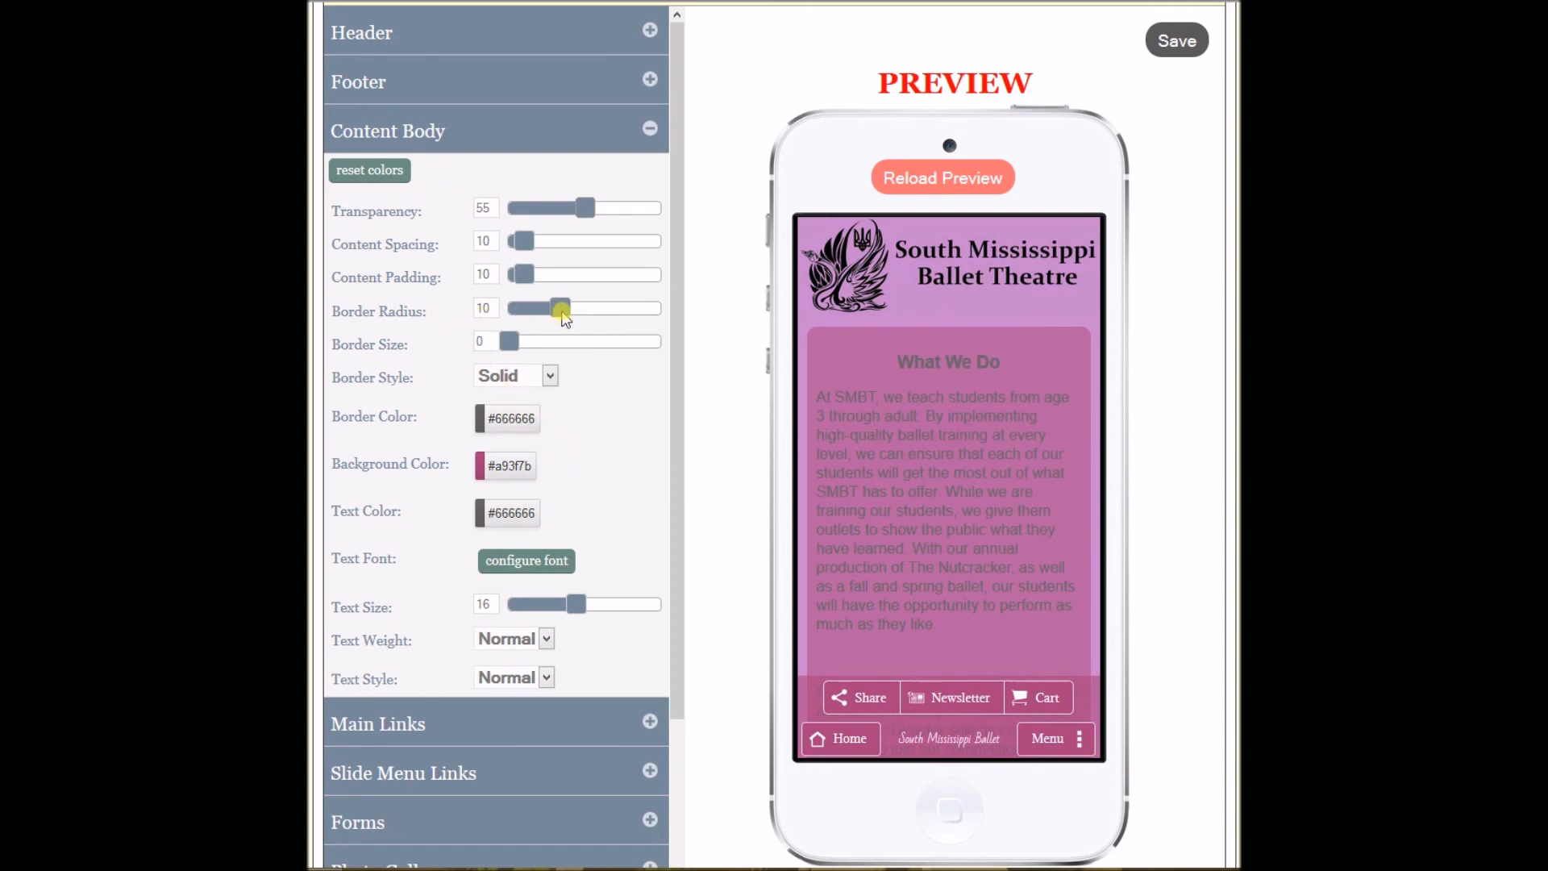
Set the content body's border radius to 16 and its border size to 1.
{"action": "left_click_drag", "start_coordinate": [567, 317], "coordinate": [591, 317]}
{"action": "mouse_move", "coordinate": [587, 309]}
{"action": "left_mouse_down"}
{"action": "mouse_move", "coordinate": [459, 310]}
{"action": "mouse_move", "coordinate": [593, 312]}
{"action": "left_mouse_up"}
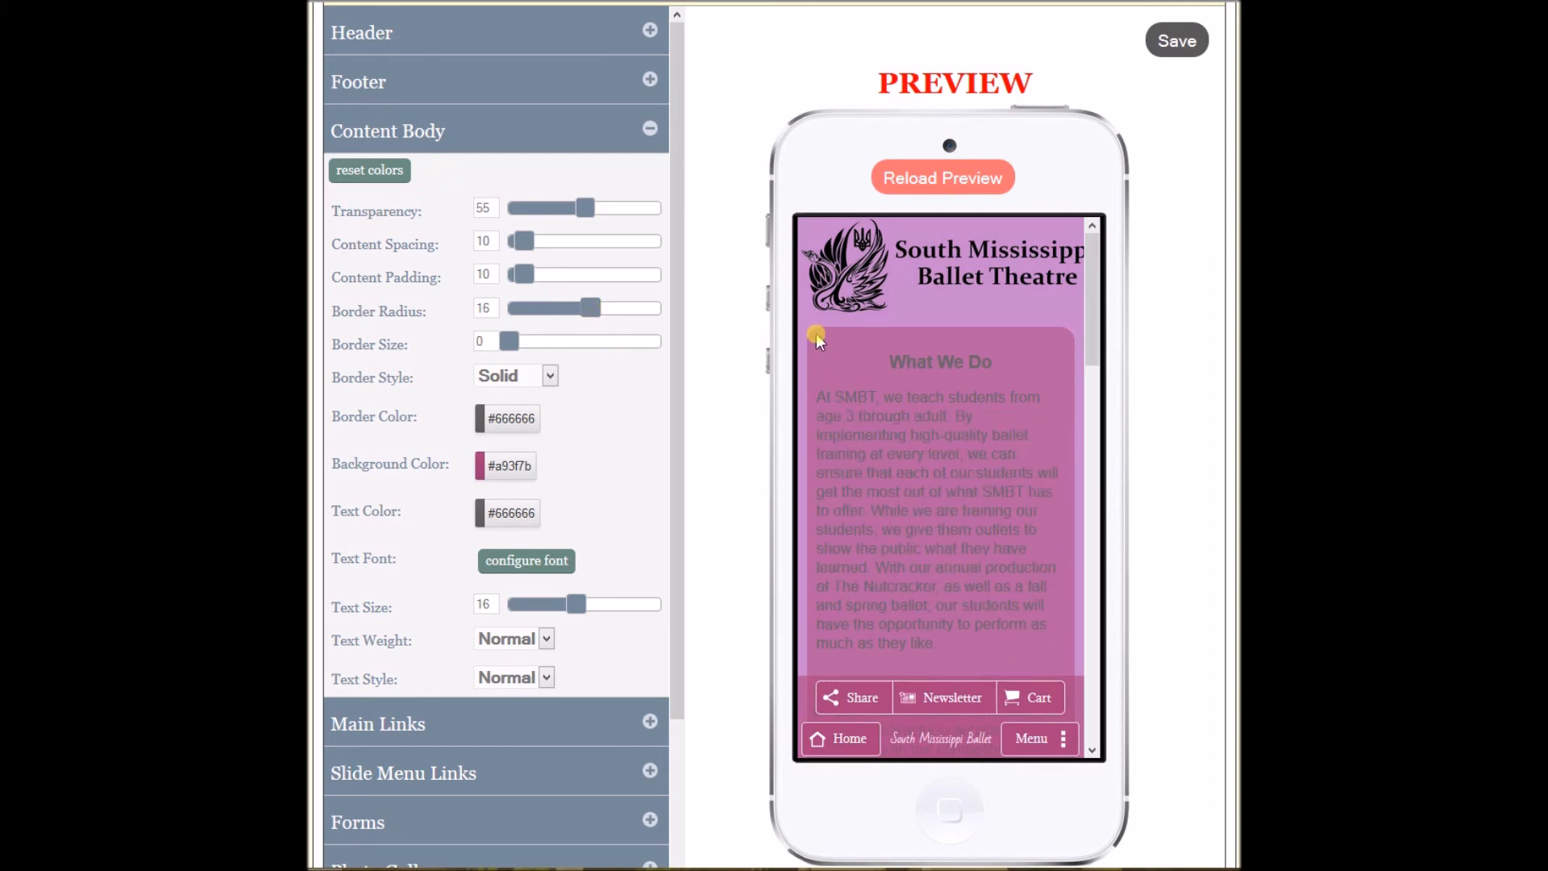
{"action": "left_click_drag", "start_coordinate": [512, 345], "coordinate": [516, 346]}
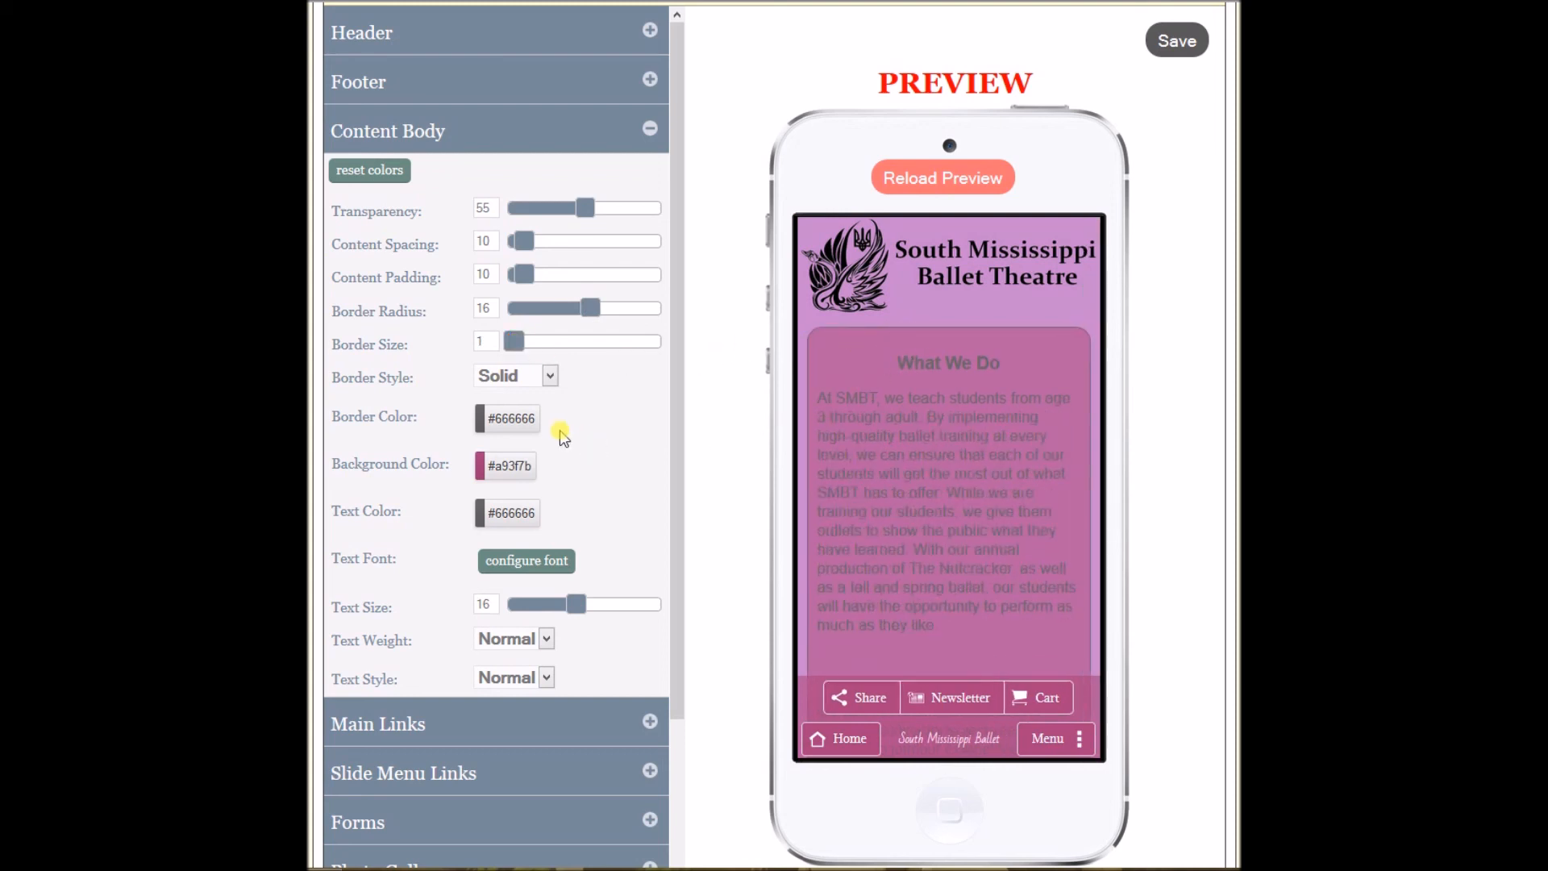
Set the content body's border color to #a93f7b.
{"action": "left_click", "coordinate": [512, 419]}
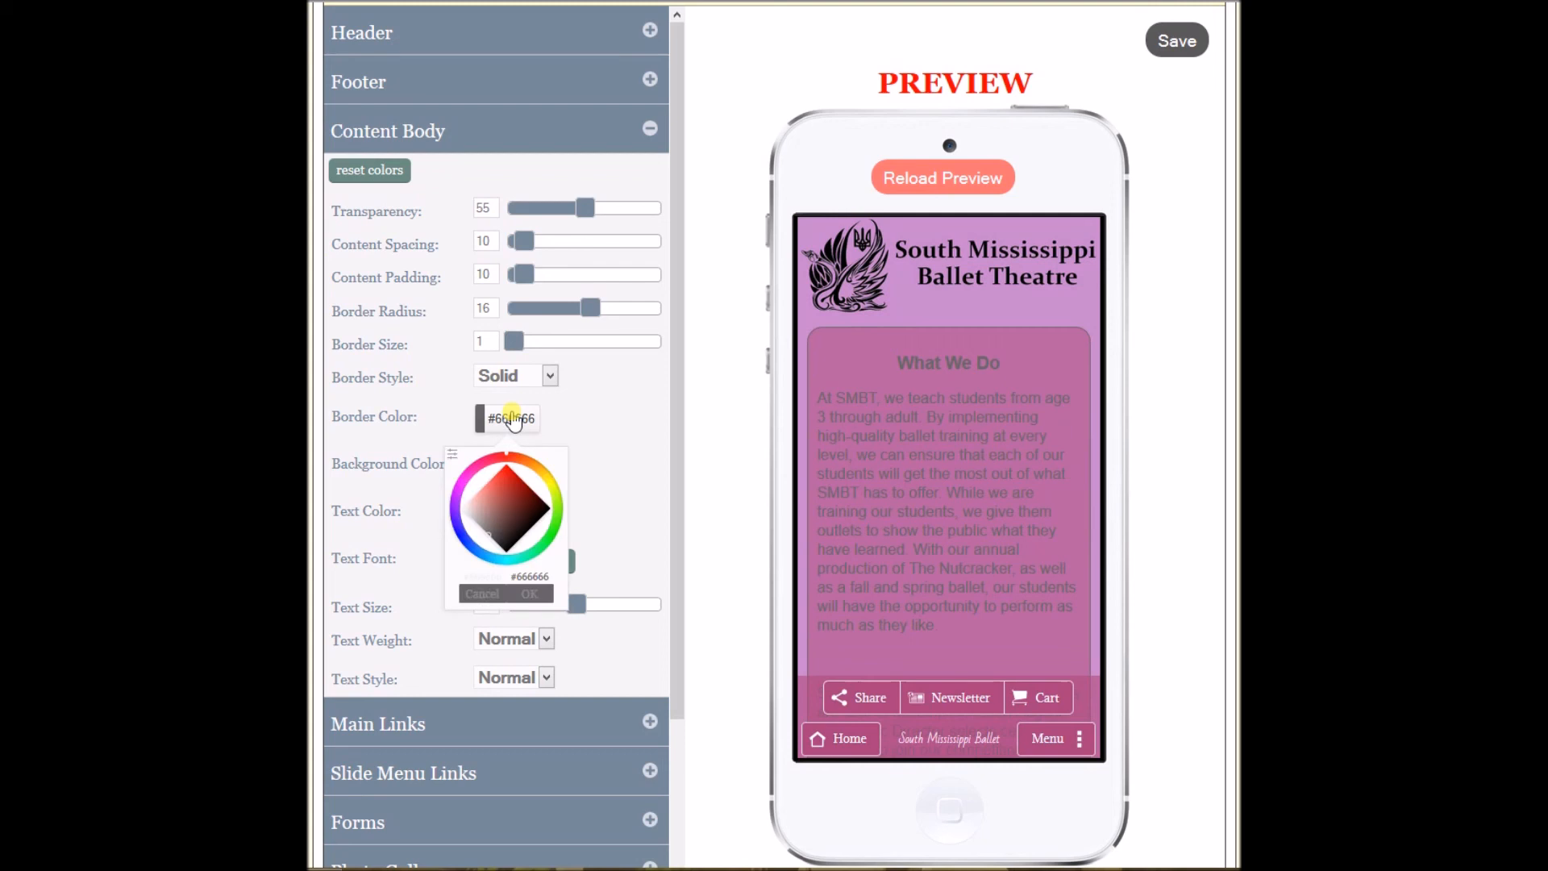
{"action": "left_click", "coordinate": [453, 455]}
{"action": "double_click", "coordinate": [508, 545]}
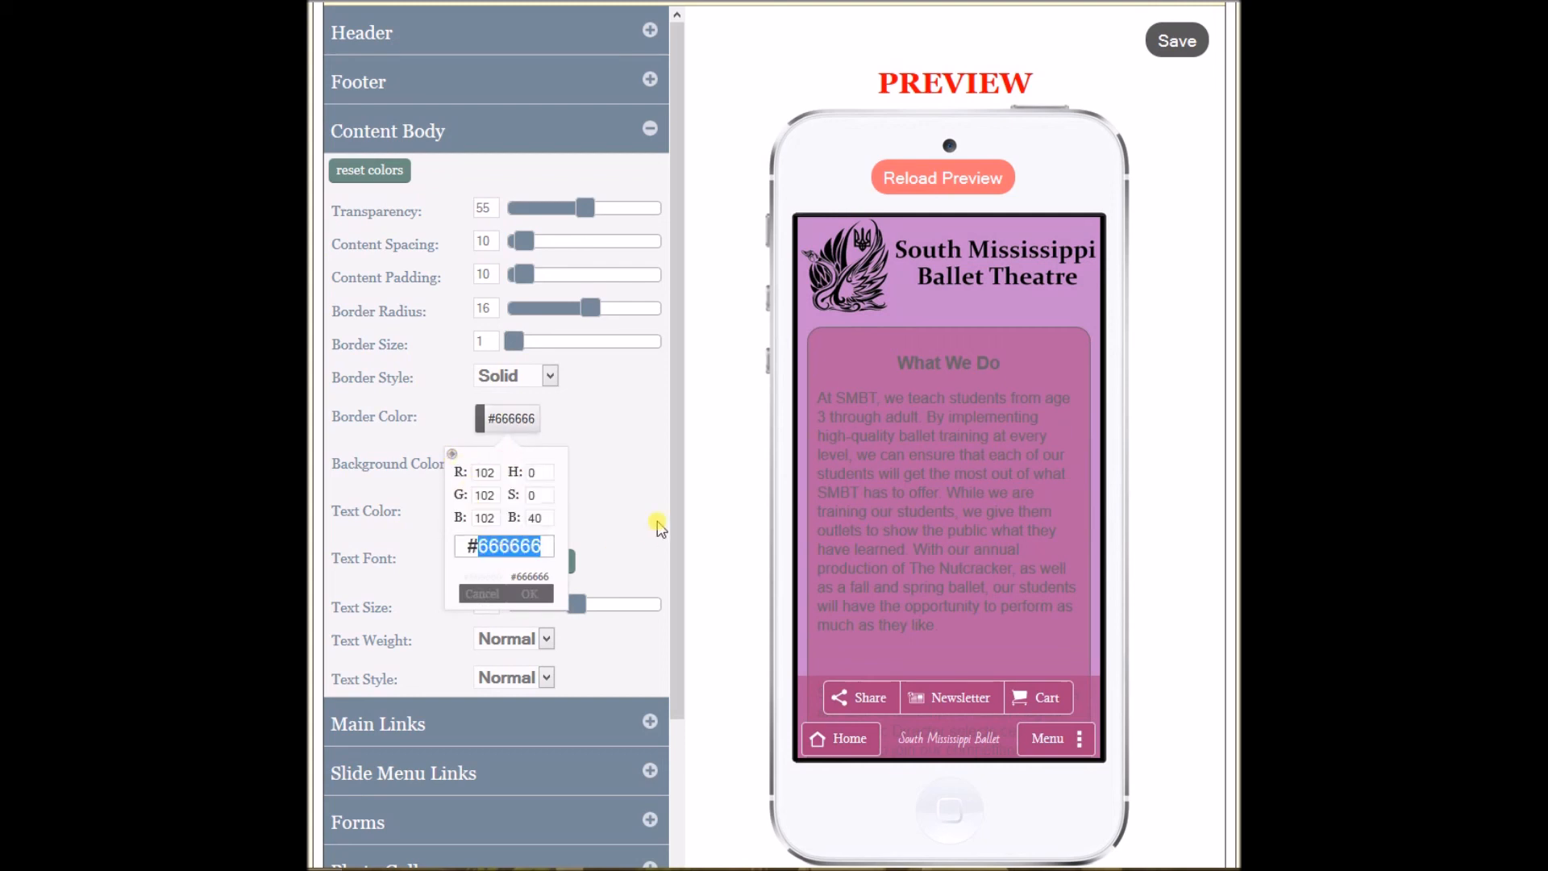
{"action": "type", "text": "a93f7b"}
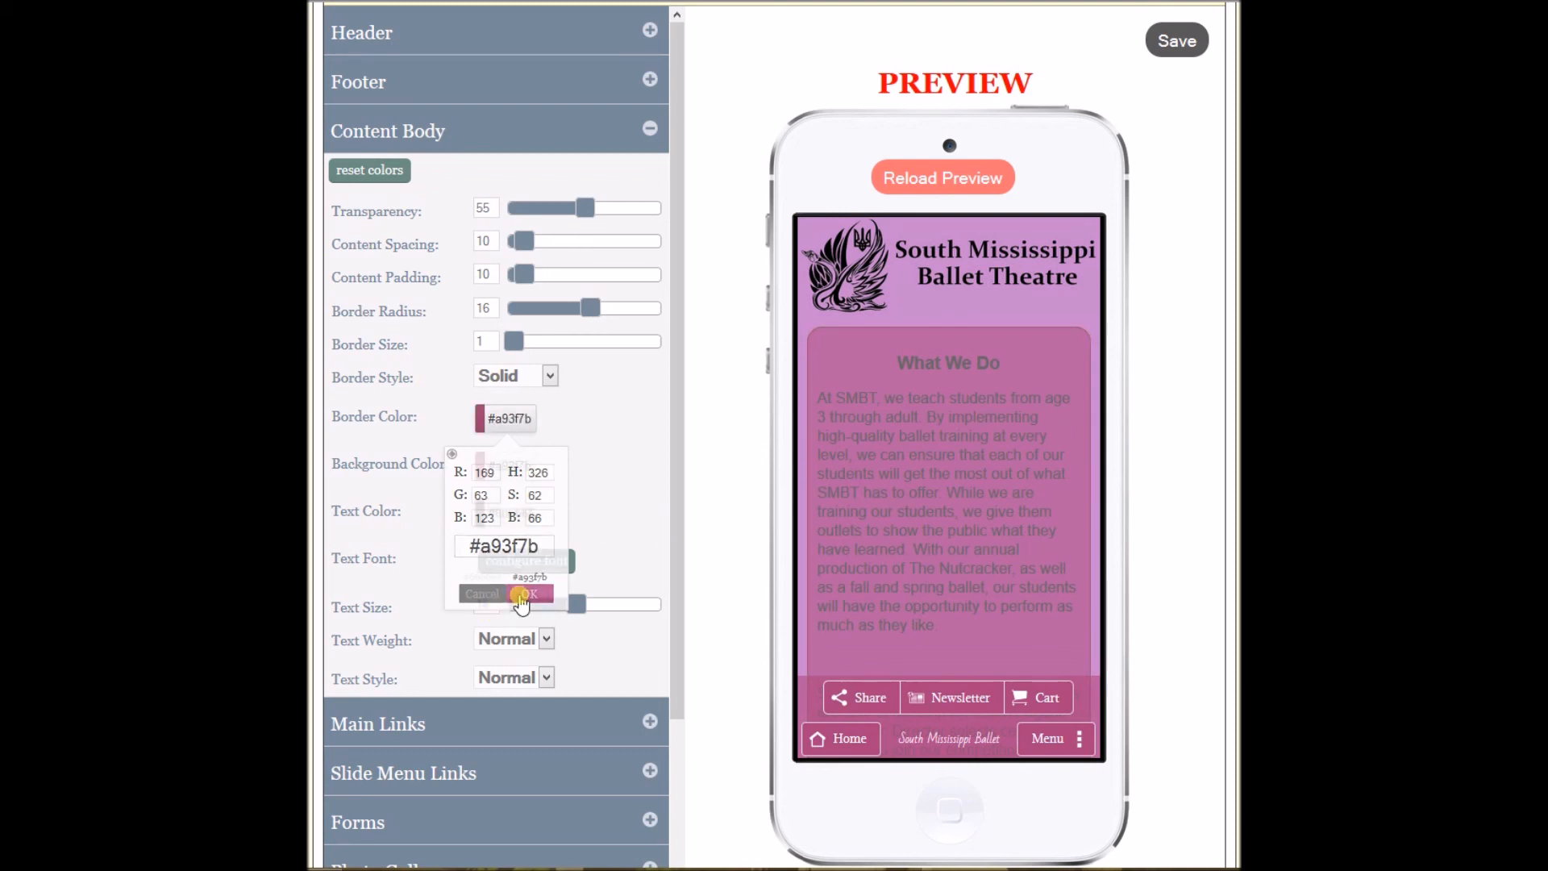
{"action": "left_click", "coordinate": [529, 594]}
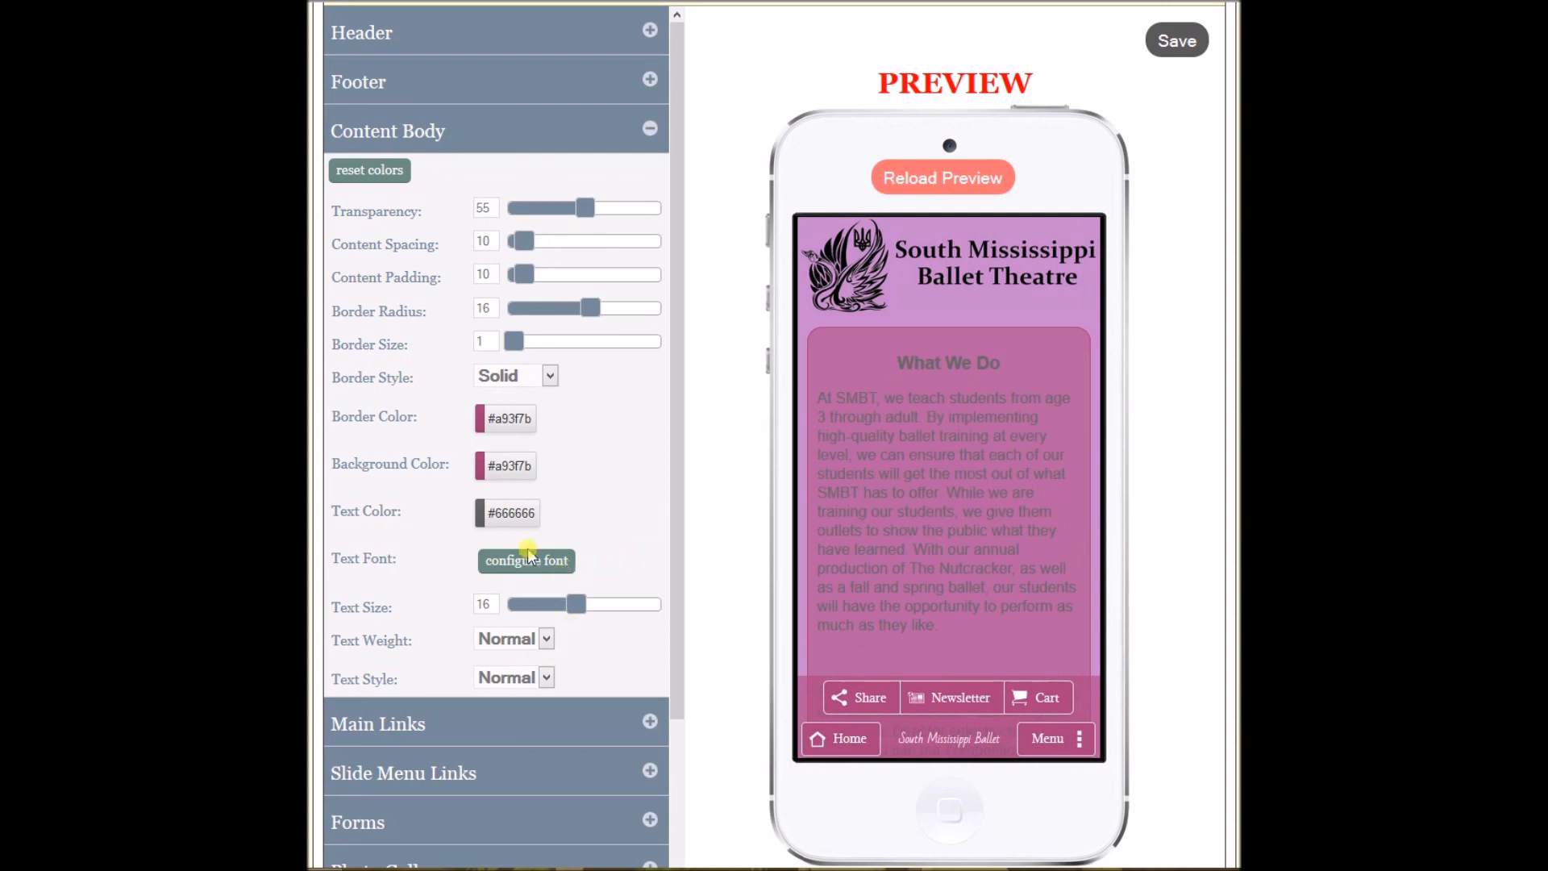
Set the content body's text color to white (#ffffff) and save the style changes.
{"action": "left_click", "coordinate": [509, 514]}
{"action": "left_click", "coordinate": [479, 385]}
{"action": "left_click_drag", "start_coordinate": [479, 385], "coordinate": [445, 386]}
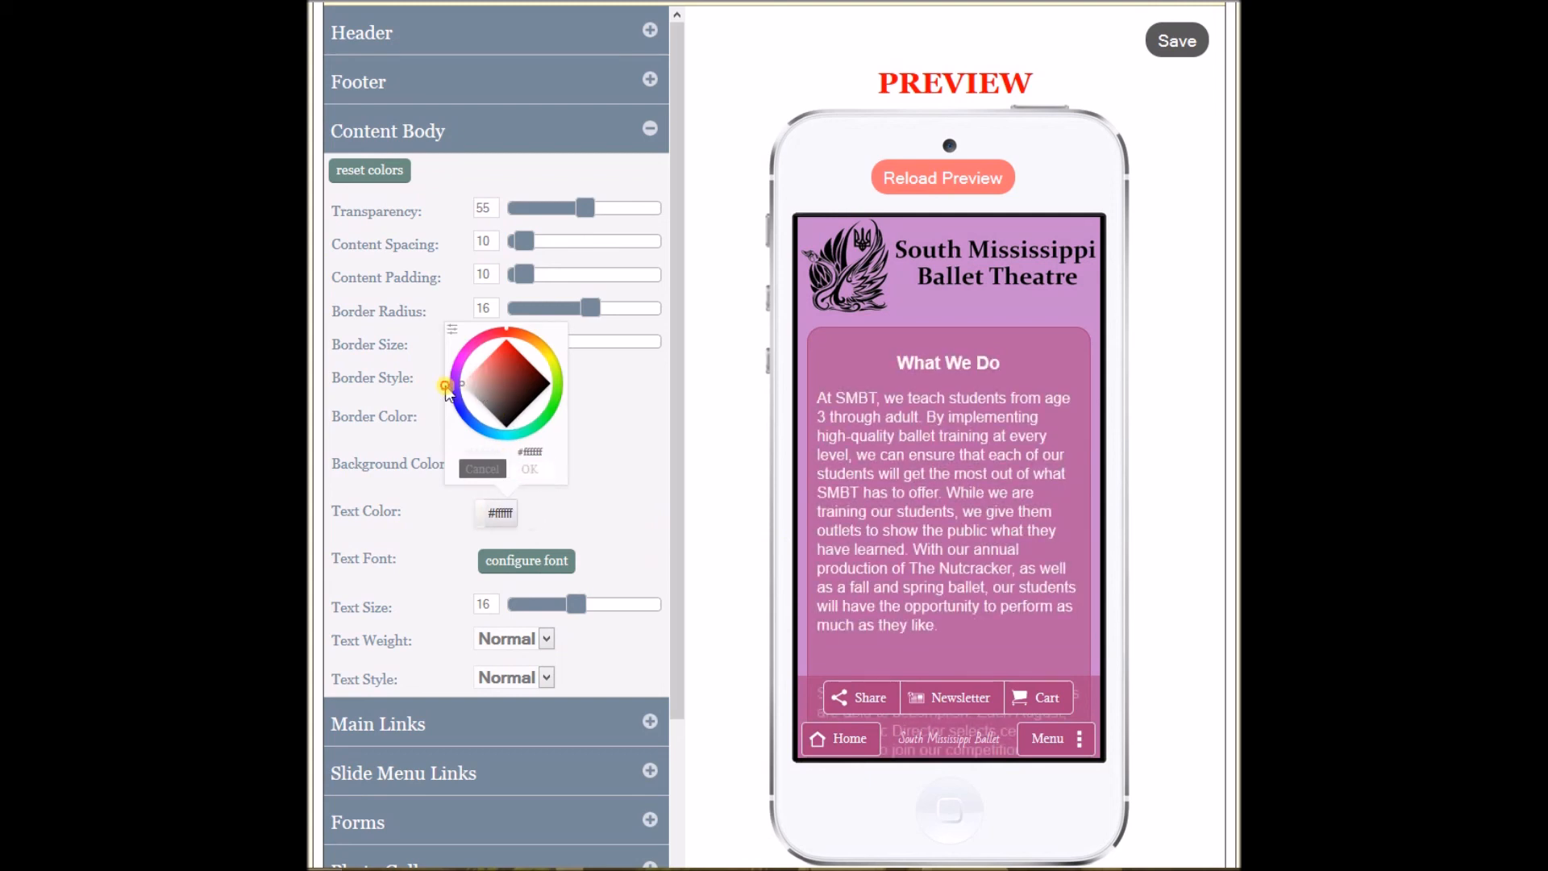
{"action": "left_click", "coordinate": [529, 469]}
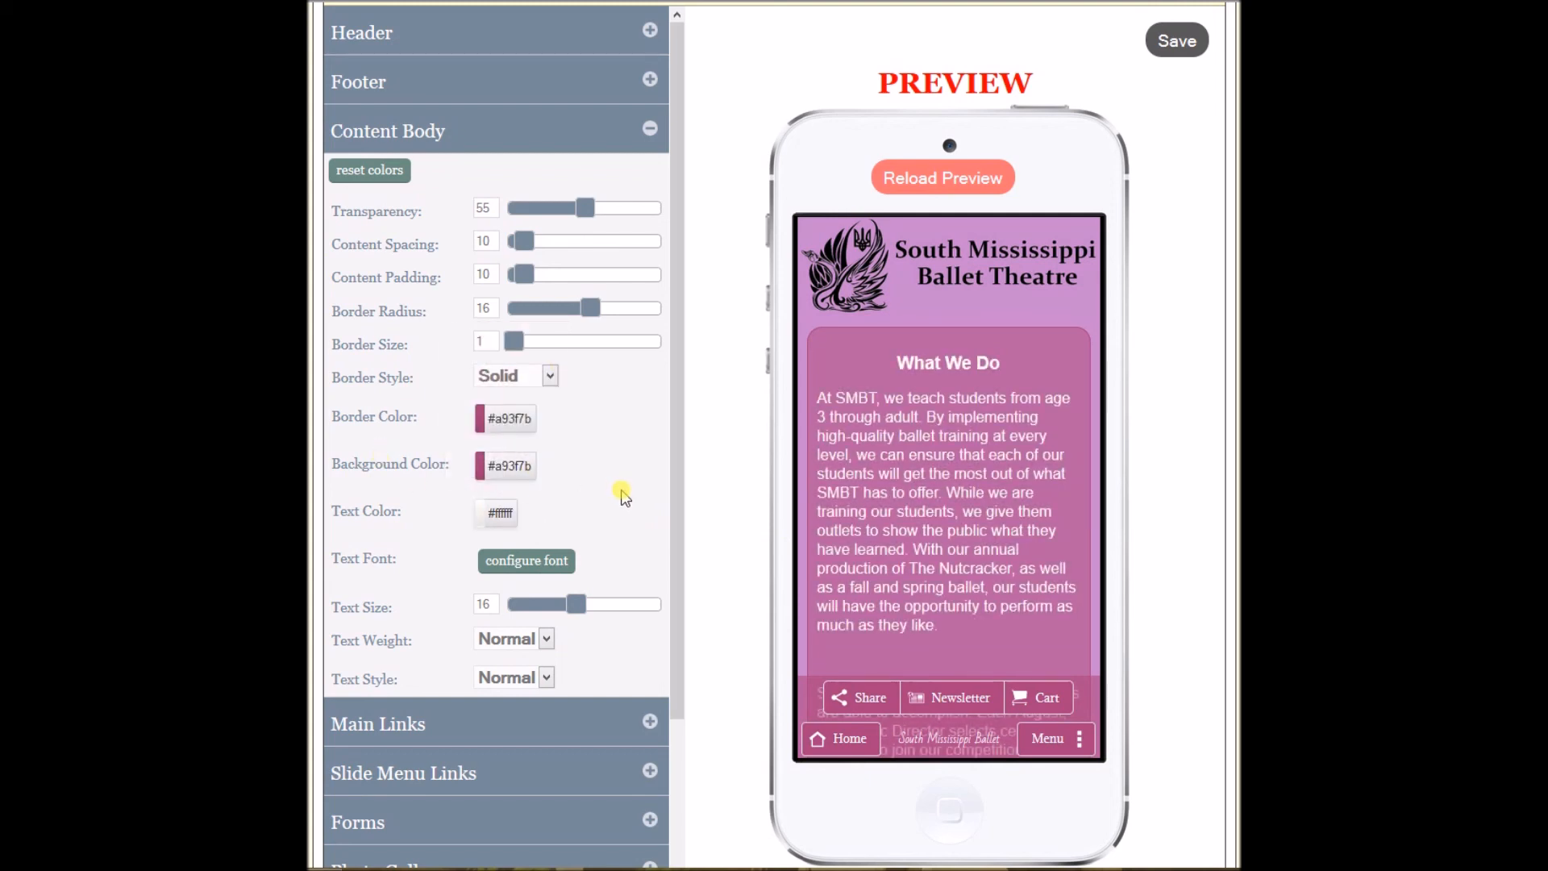
{"action": "left_click", "coordinate": [1179, 39]}
Reload the app in the main Preview and open the About SMBT page to check its content body styling.
{"action": "scroll", "coordinate": [774, 436], "scroll_direction": "up", "scroll_amount": 5}
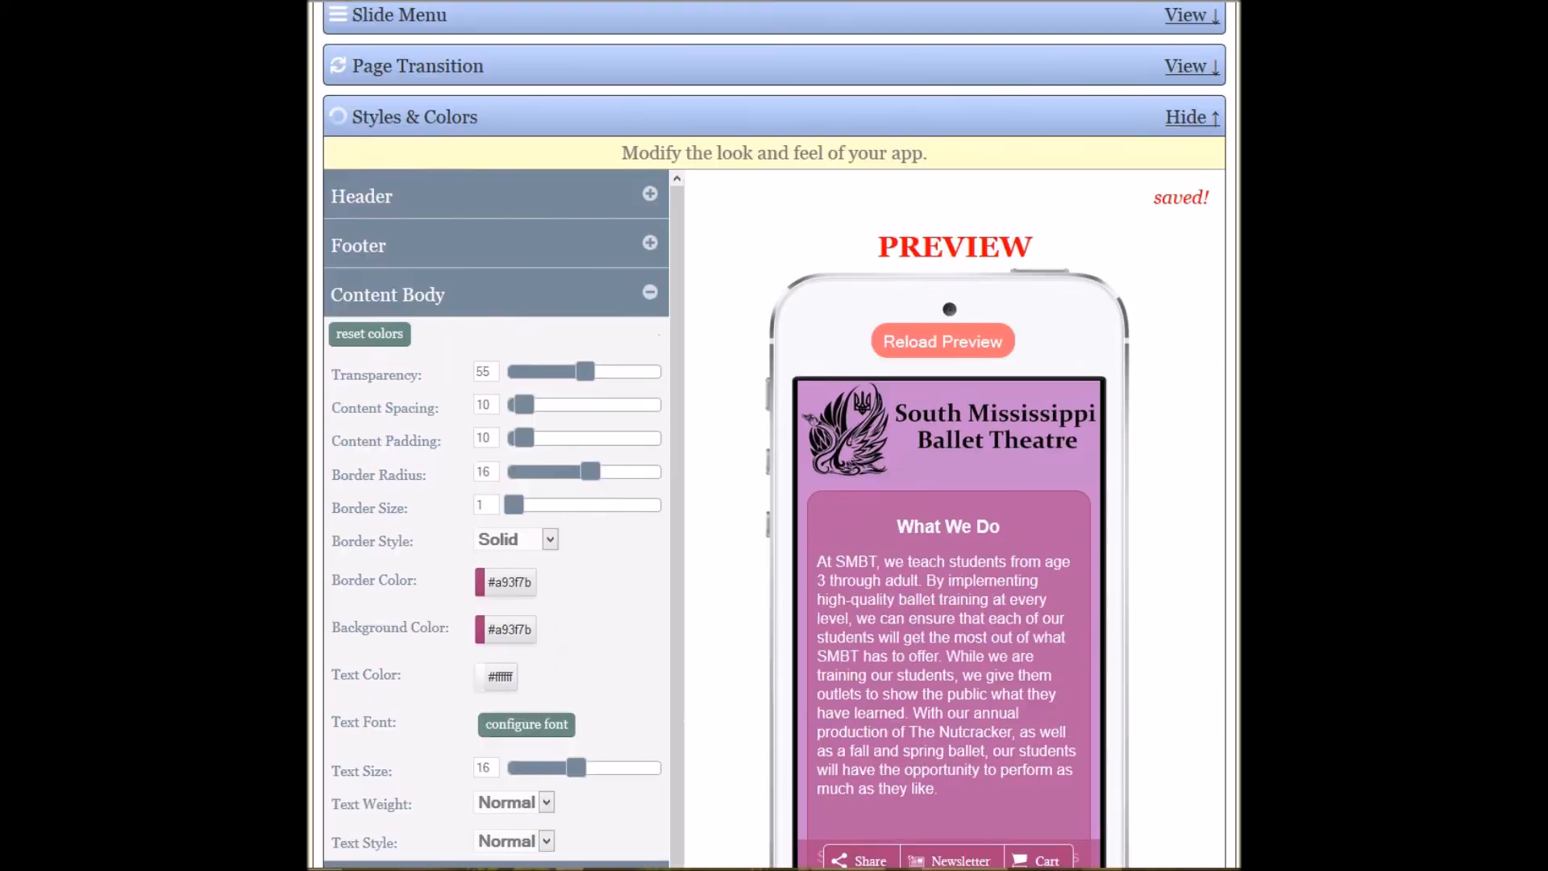
{"action": "scroll", "coordinate": [546, 415], "scroll_direction": "up", "scroll_amount": 3}
{"action": "left_click", "coordinate": [439, 294]}
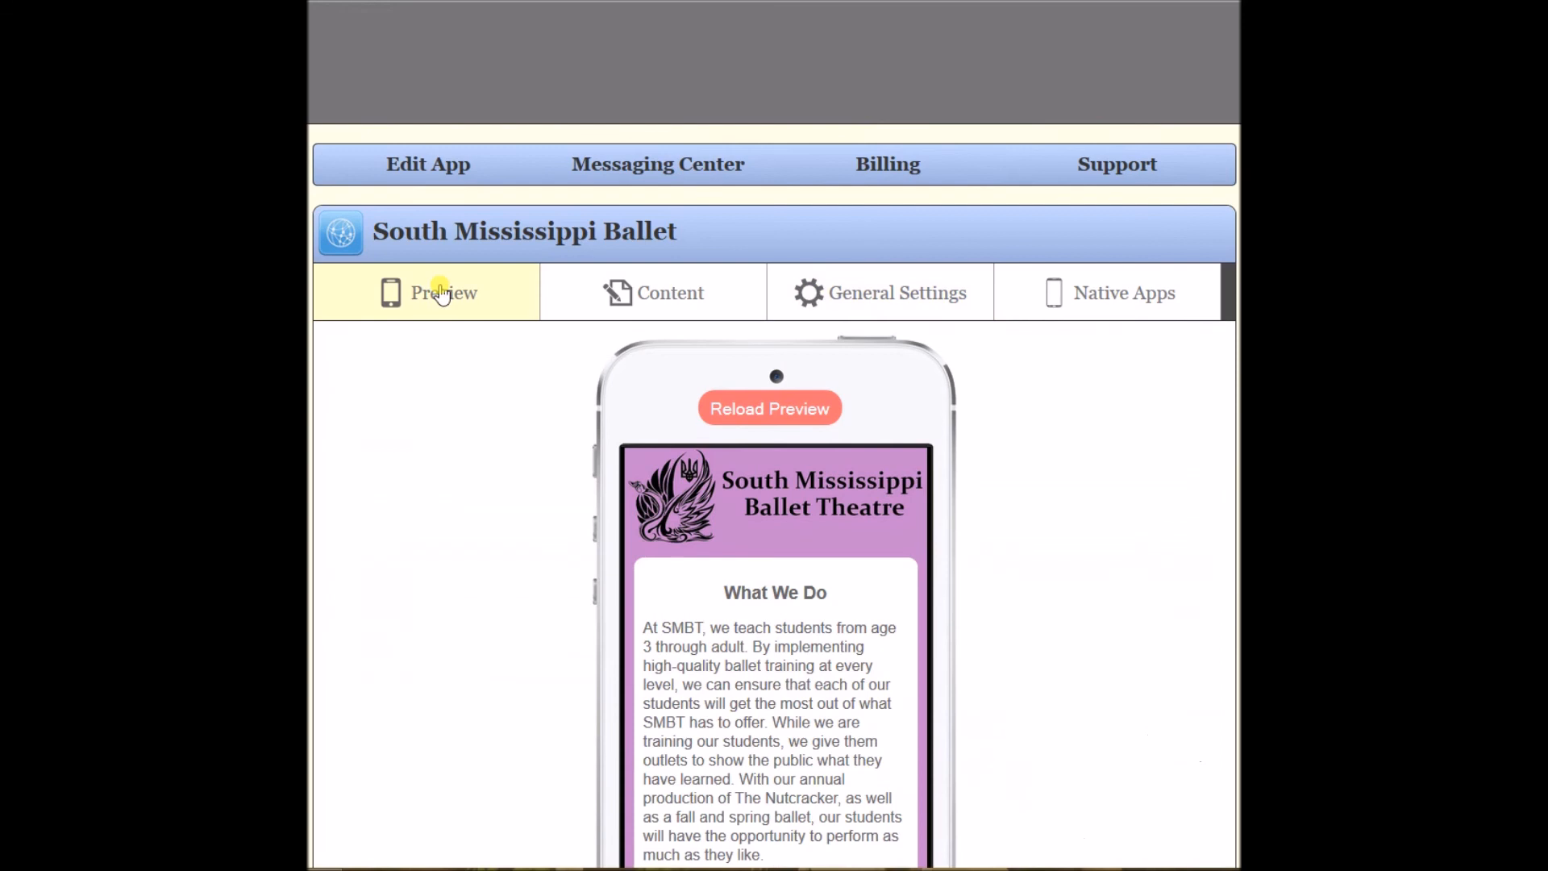
{"action": "left_click", "coordinate": [784, 409]}
{"action": "scroll", "coordinate": [1106, 554], "scroll_direction": "down", "scroll_amount": 3}
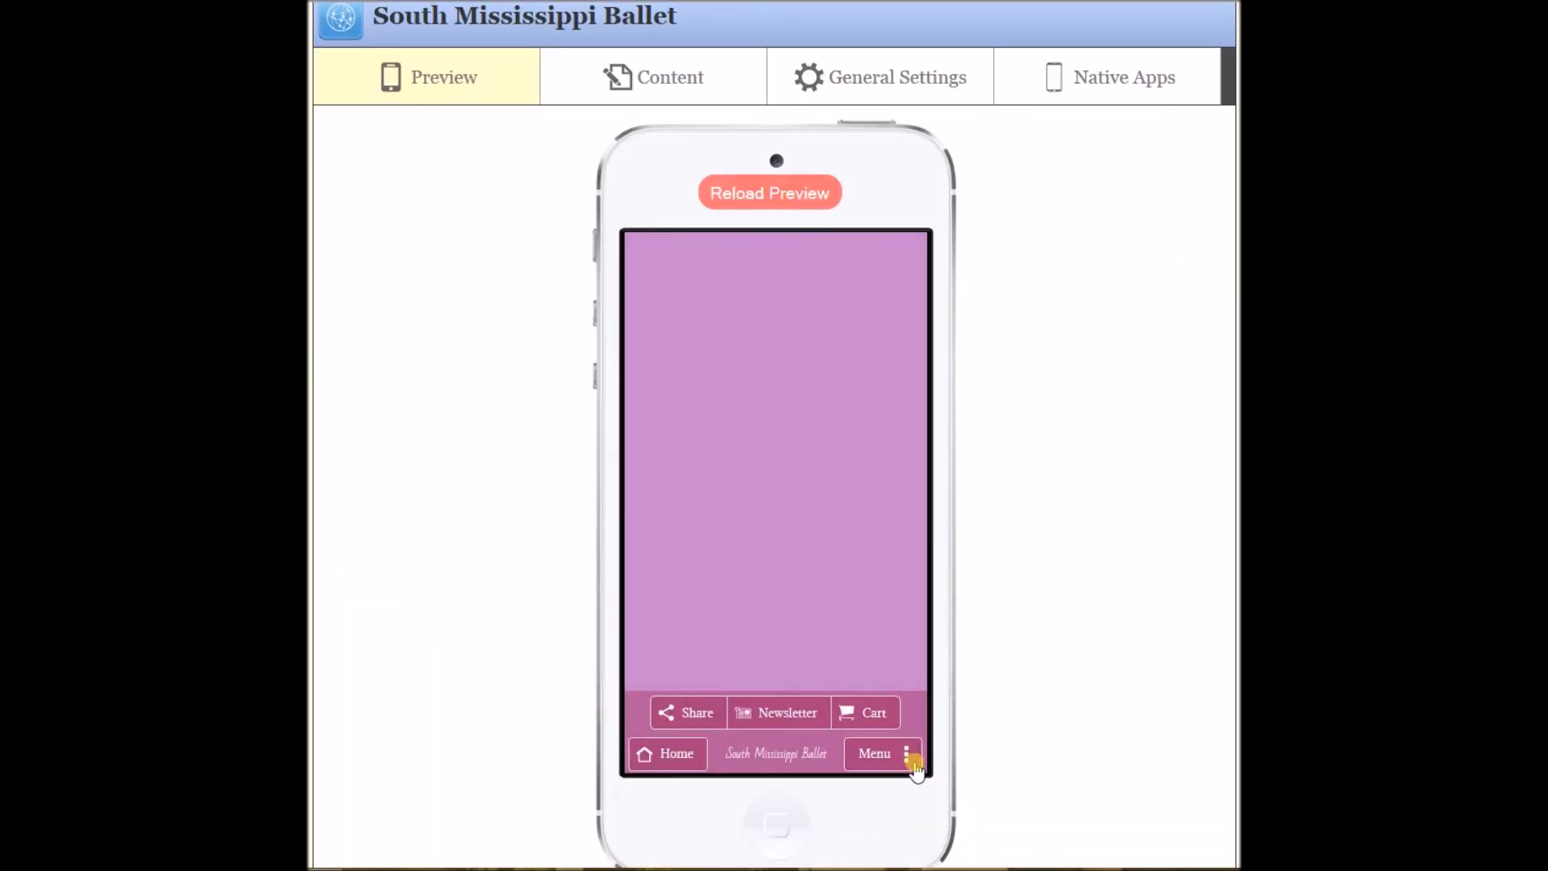
{"action": "left_click", "coordinate": [881, 748]}
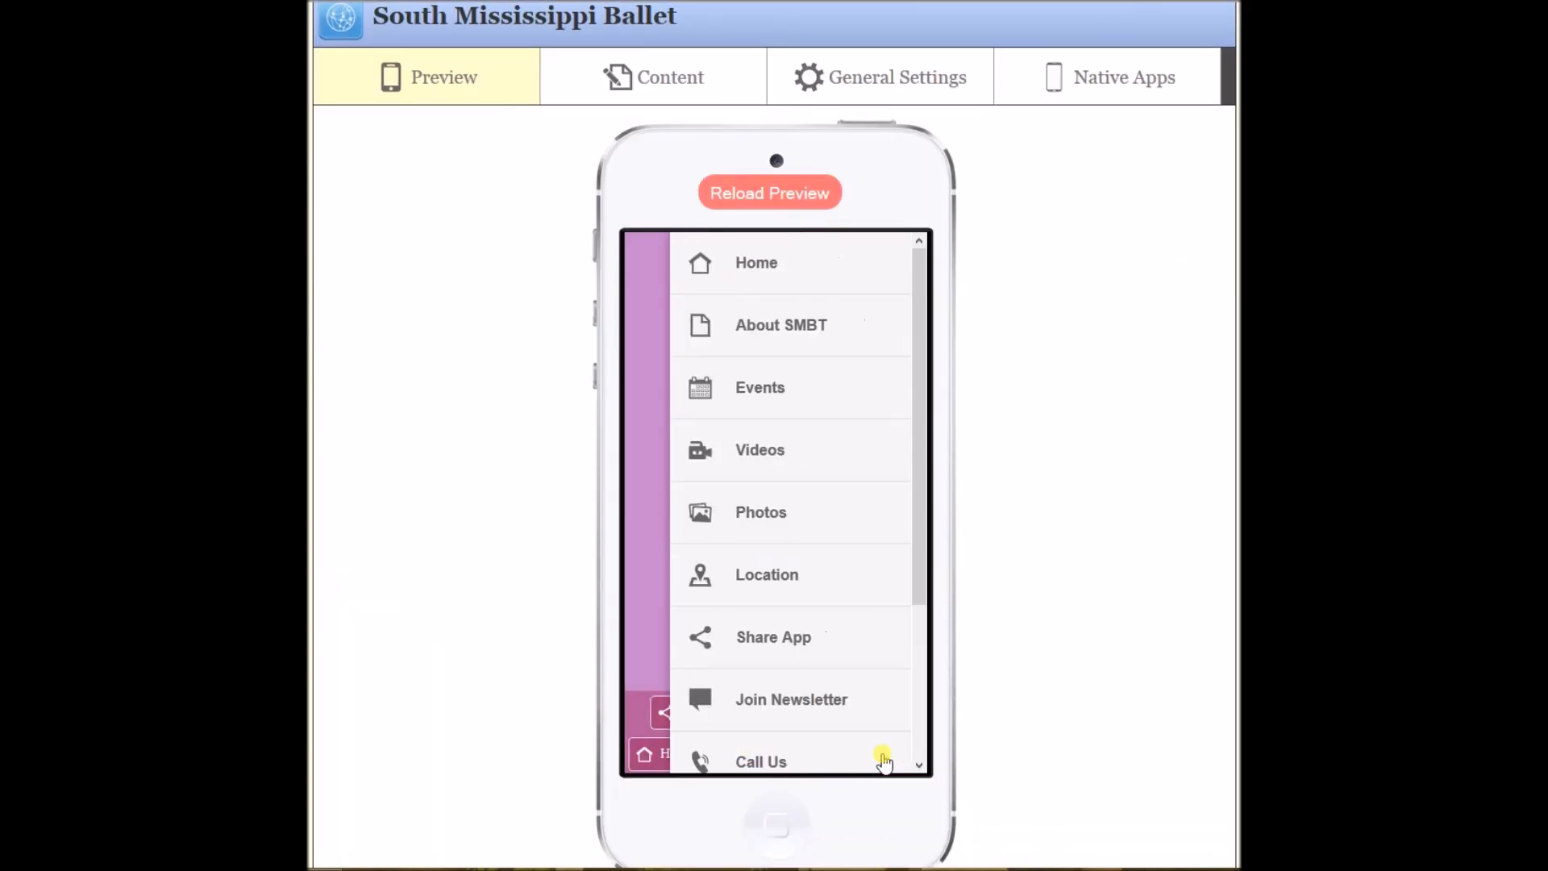
{"action": "left_click", "coordinate": [771, 336]}
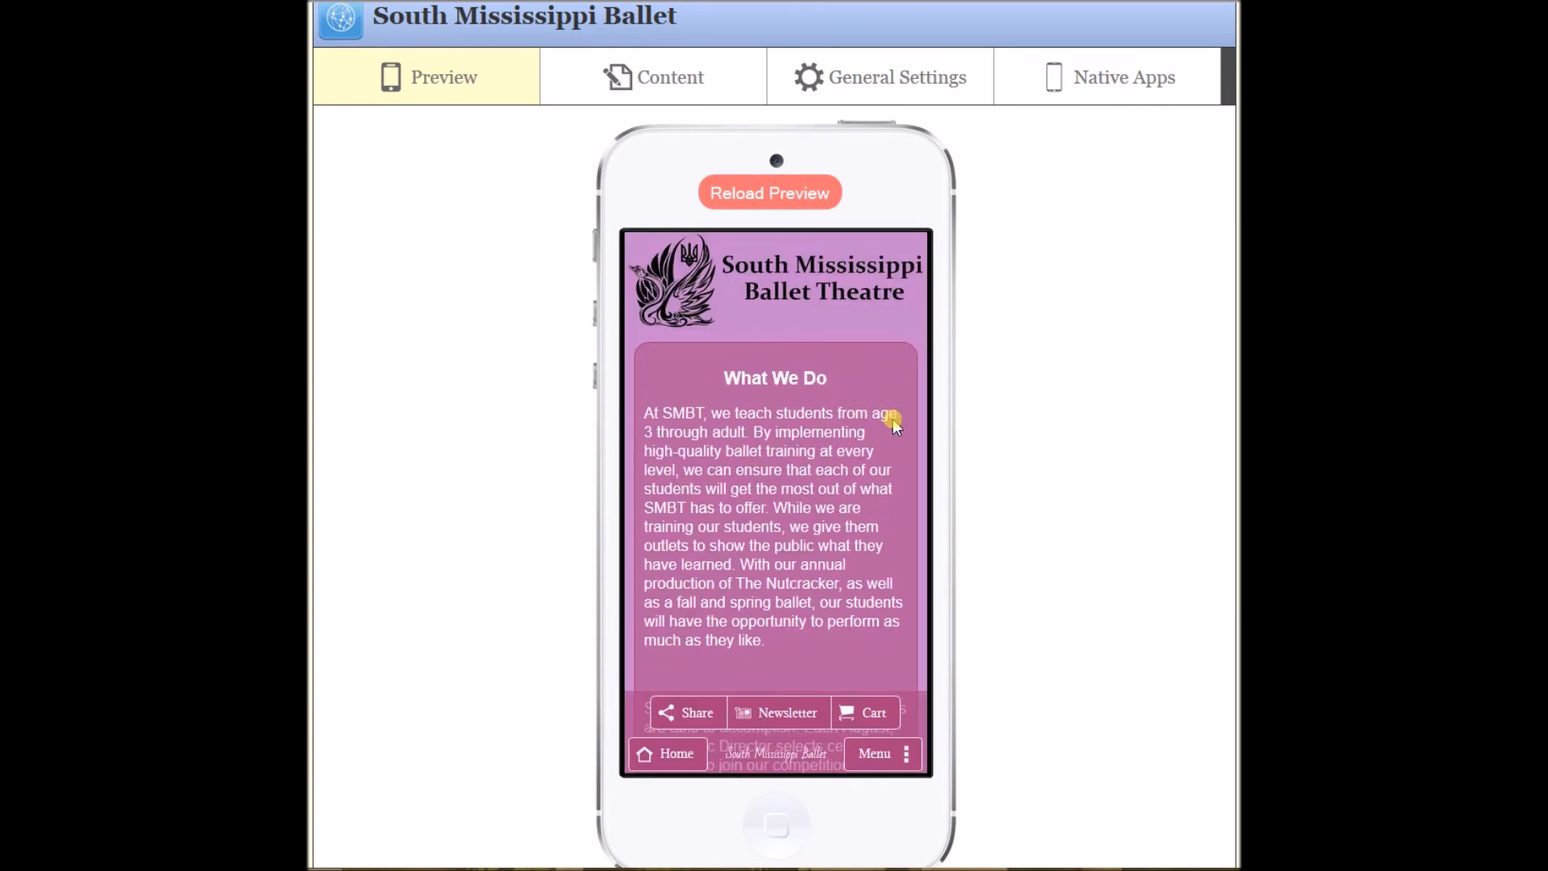
Open the Join Newsletter page from the preview's slide menu and check how readable the form's labels and consent text are.
{"action": "left_click", "coordinate": [875, 754]}
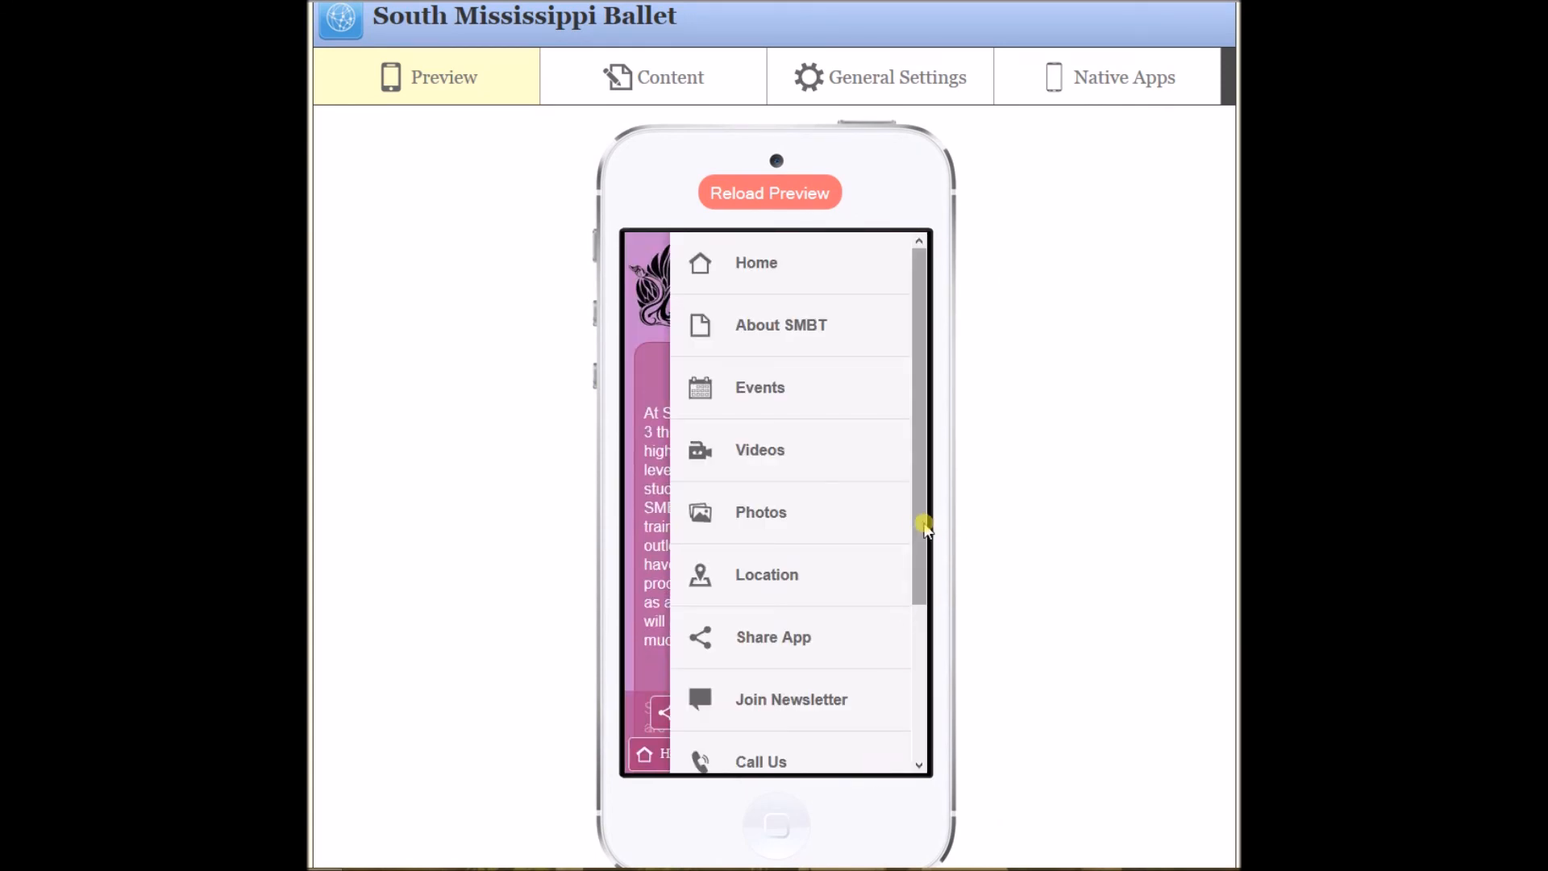
{"action": "left_click_drag", "start_coordinate": [927, 522], "coordinate": [926, 563]}
{"action": "left_click", "coordinate": [794, 628]}
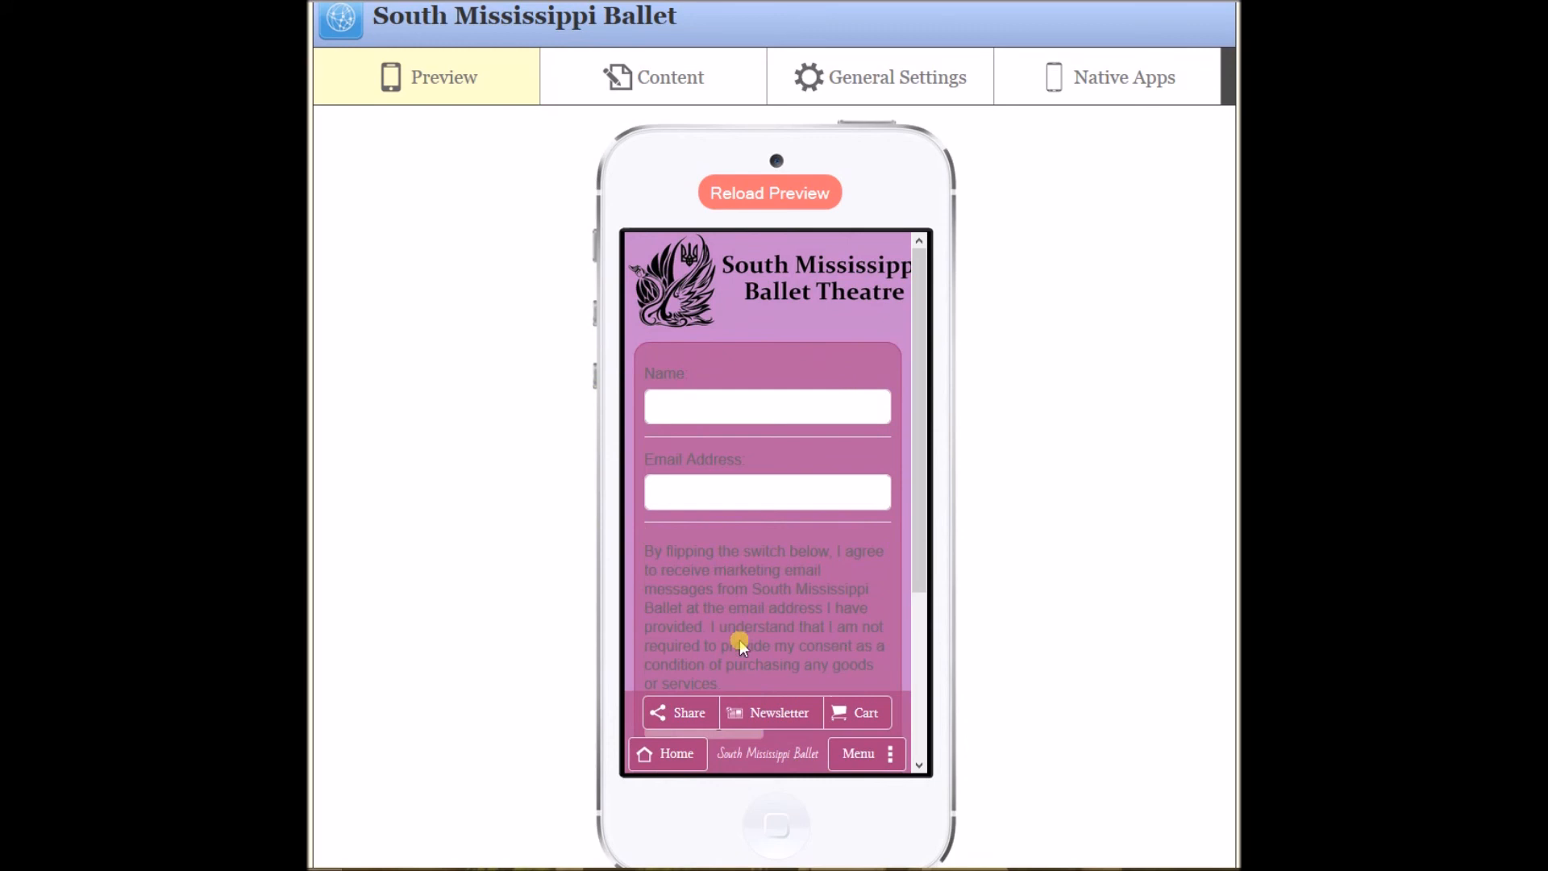
{"action": "left_click_drag", "start_coordinate": [924, 508], "coordinate": [920, 587]}
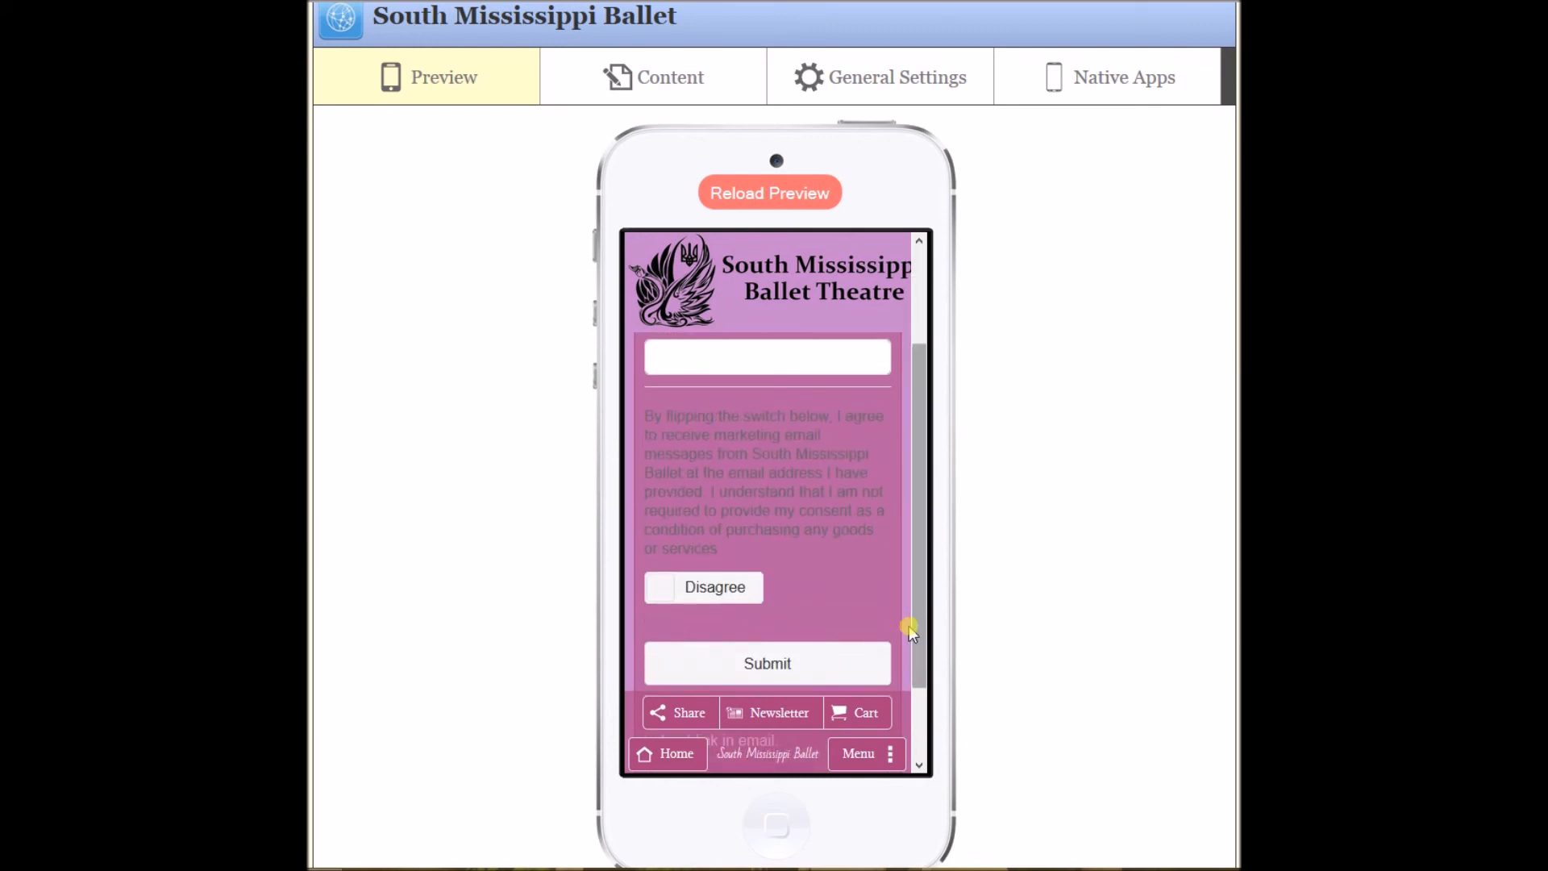
{"action": "scroll", "coordinate": [919, 595], "scroll_direction": "down", "scroll_amount": 2}
{"action": "left_click_drag", "start_coordinate": [928, 581], "coordinate": [917, 335]}
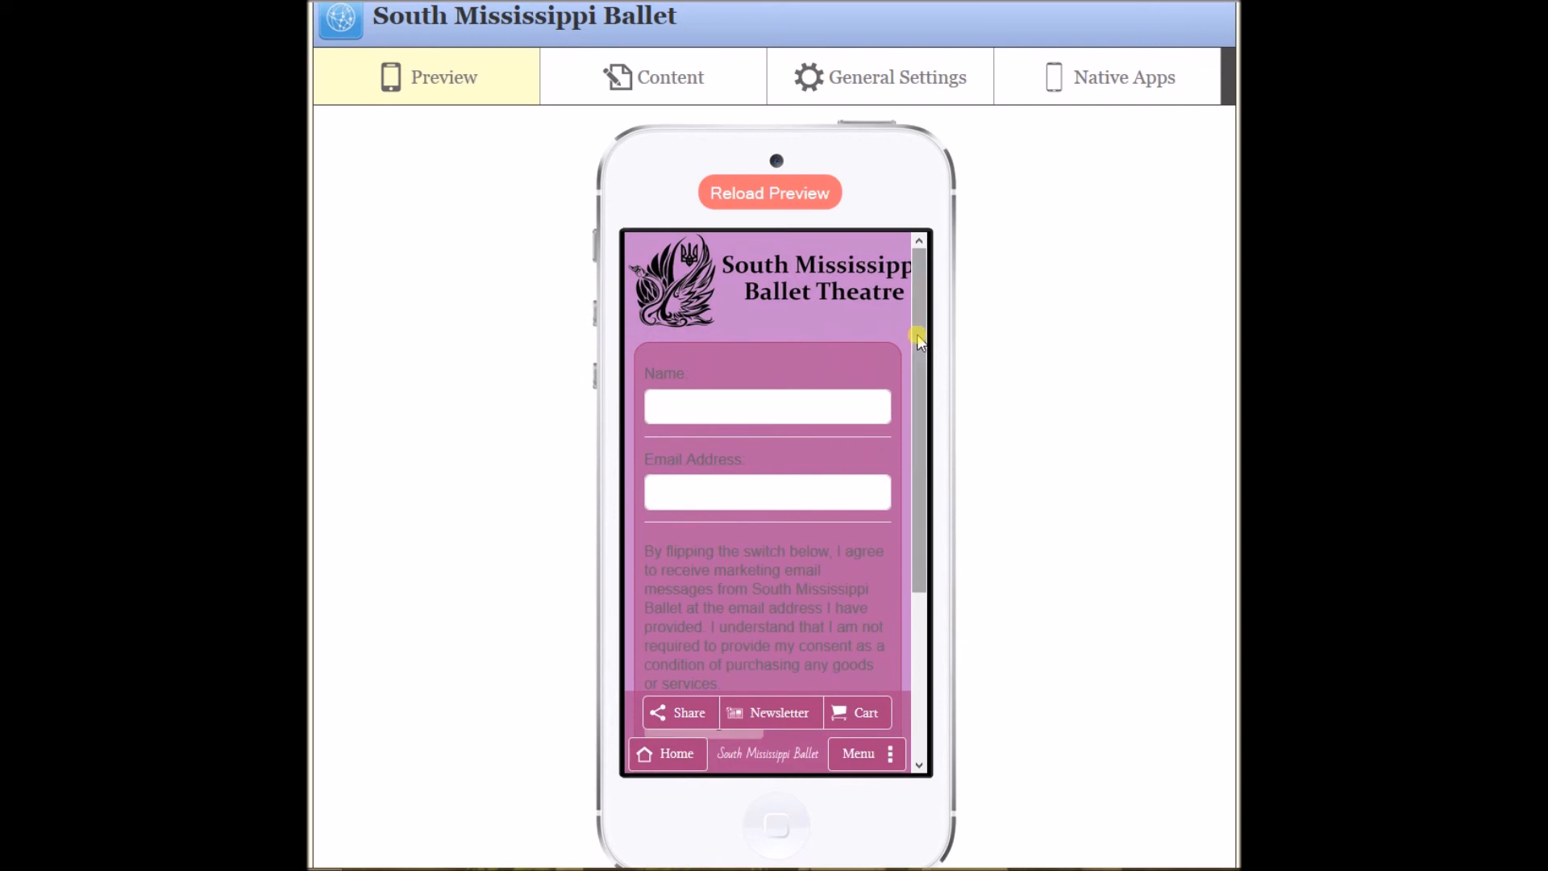